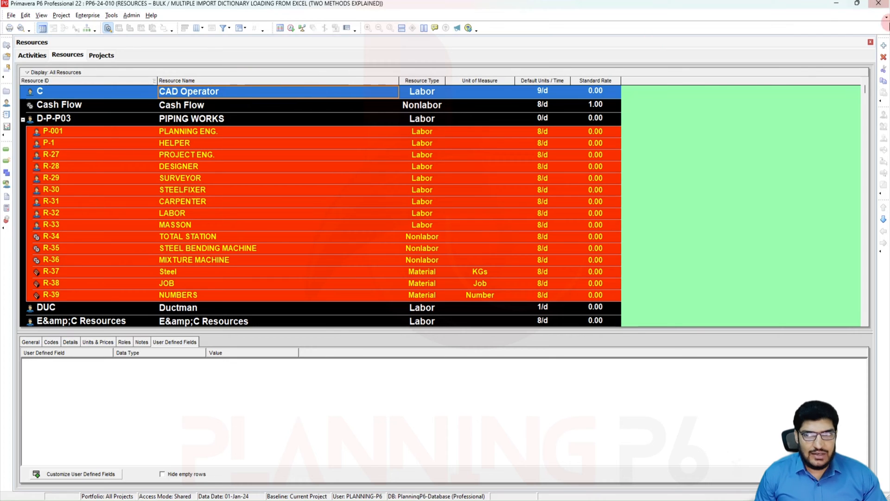
- Start a new resource beneath CAD Operator and set its resource ID to Planning-P6
{"action": "left_click", "coordinate": [884, 45]}
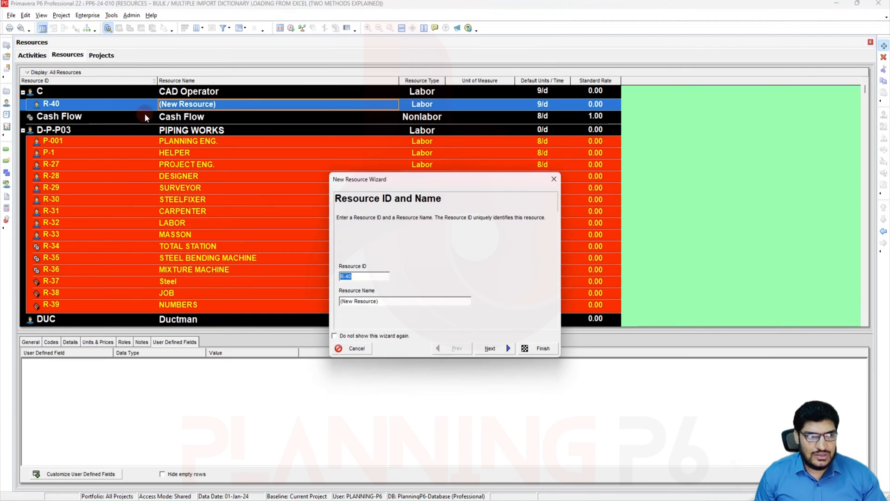
{"action": "left_click_drag", "start_coordinate": [364, 276], "coordinate": [308, 258]}
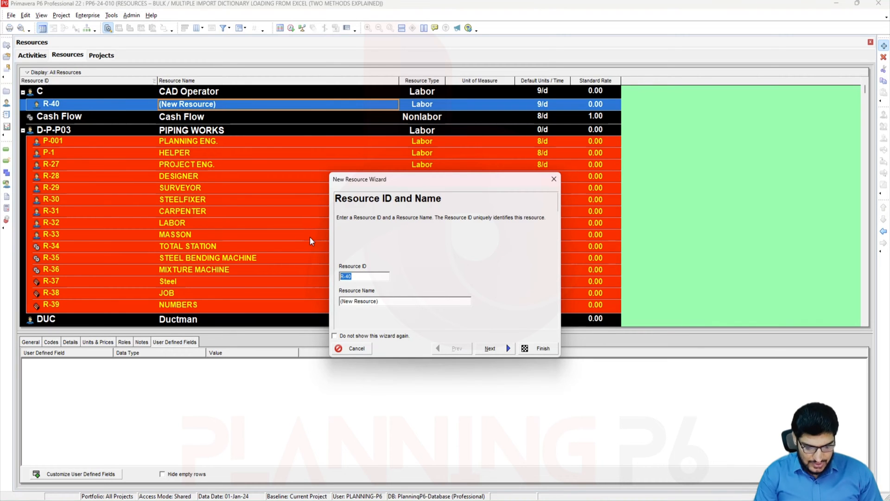
{"action": "type", "text": "P"}
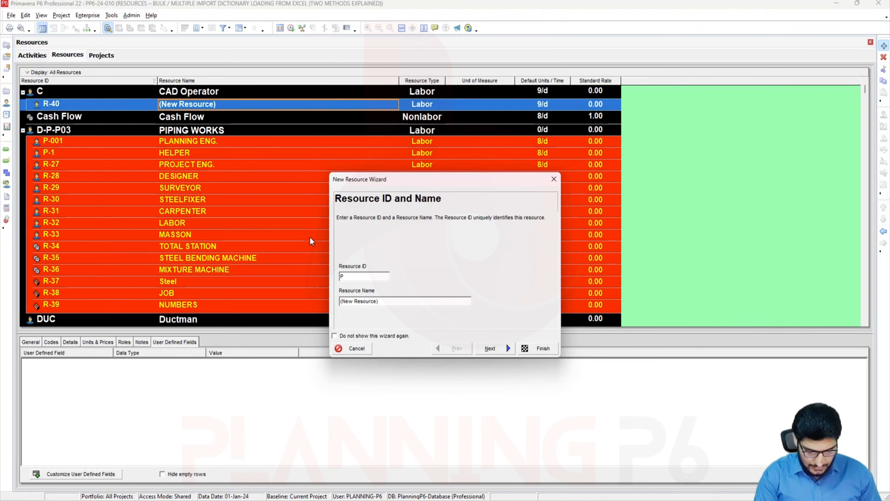
{"action": "type", "text": "lanning"}
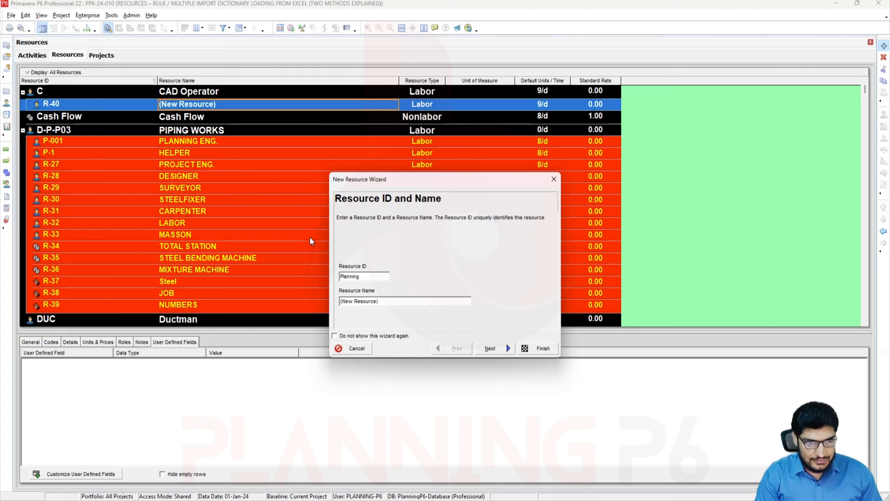
{"action": "type", "text": "-P6"}
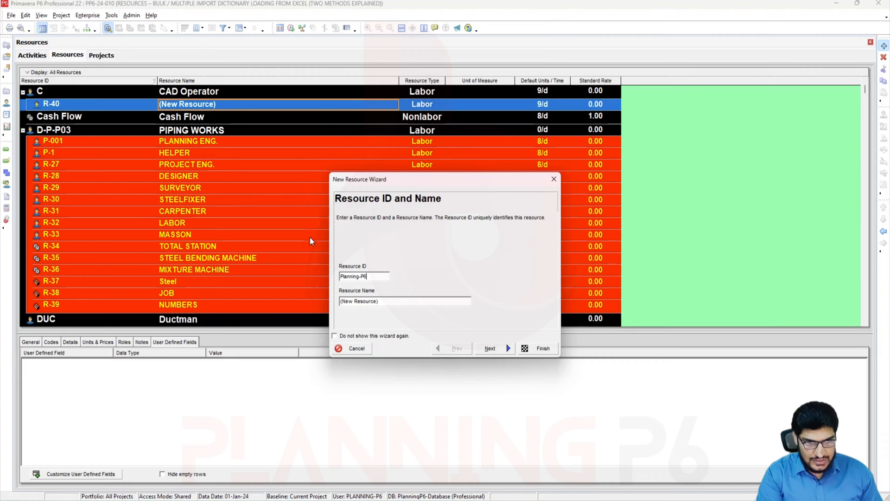
- Name the new resource Engineer-Labor and finish creating it with the remaining default settings
{"action": "left_click", "coordinate": [390, 299]}
{"action": "left_click_drag", "start_coordinate": [390, 299], "coordinate": [273, 281]}
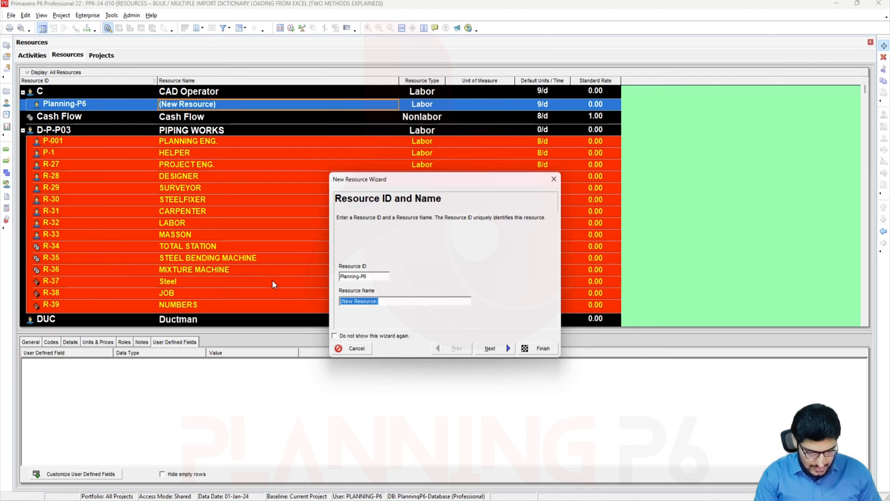
{"action": "type", "text": "L"}
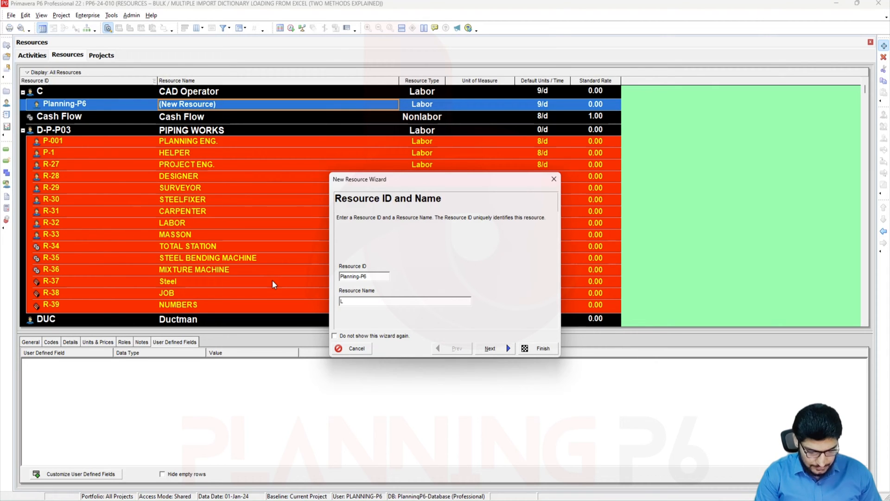
{"action": "type", "text": "abore"}
{"action": "key", "text": "BackSpace"}
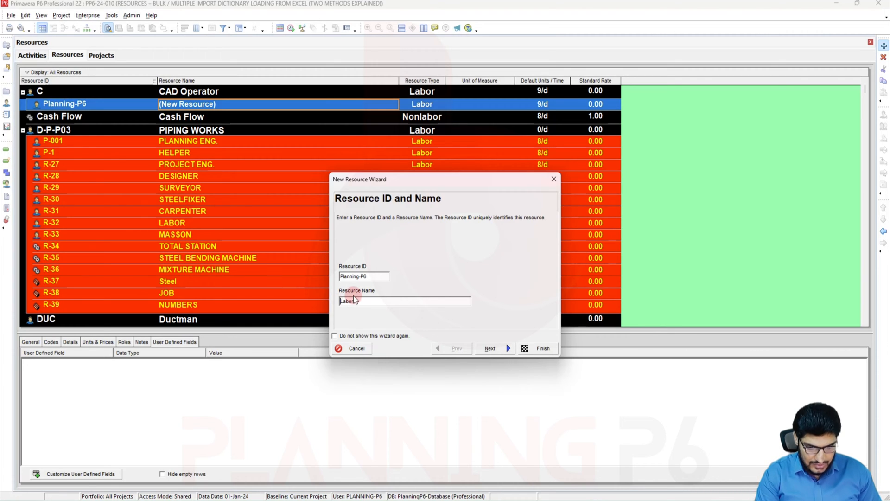
{"action": "type", "text": "ngi"}
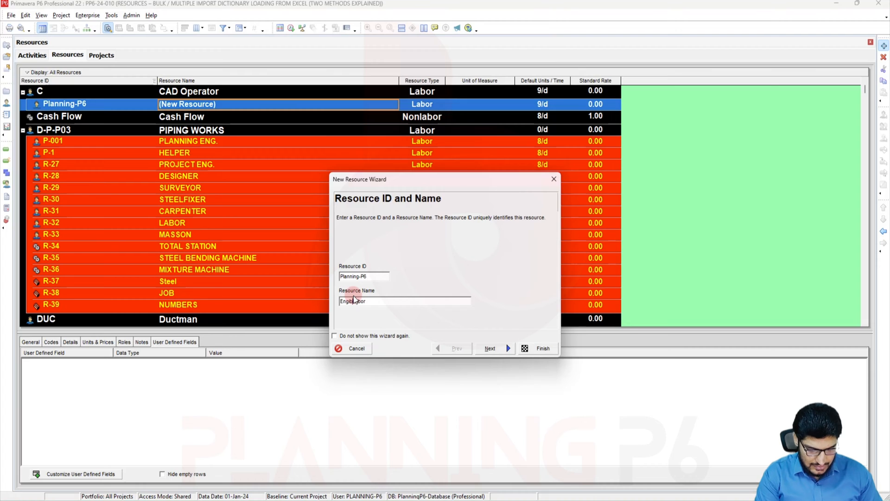
{"action": "type", "text": "neer"}
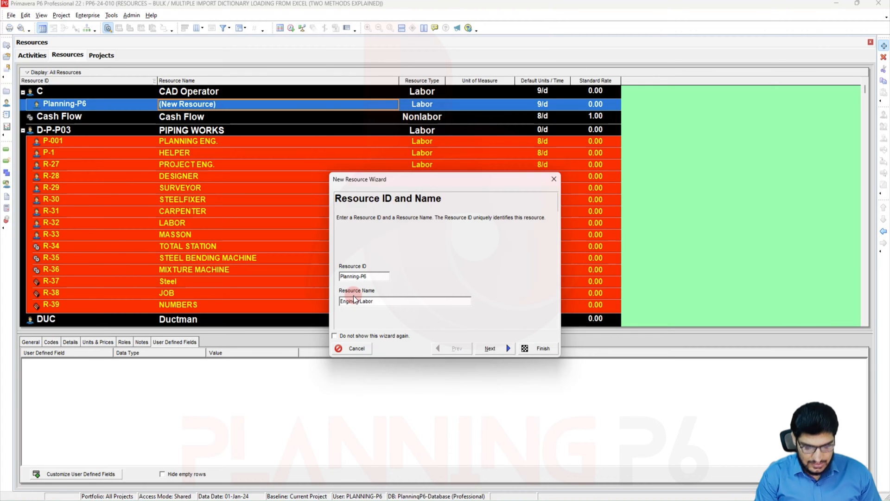
{"action": "key", "text": "BackSpace"}
{"action": "type", "text": "-"}
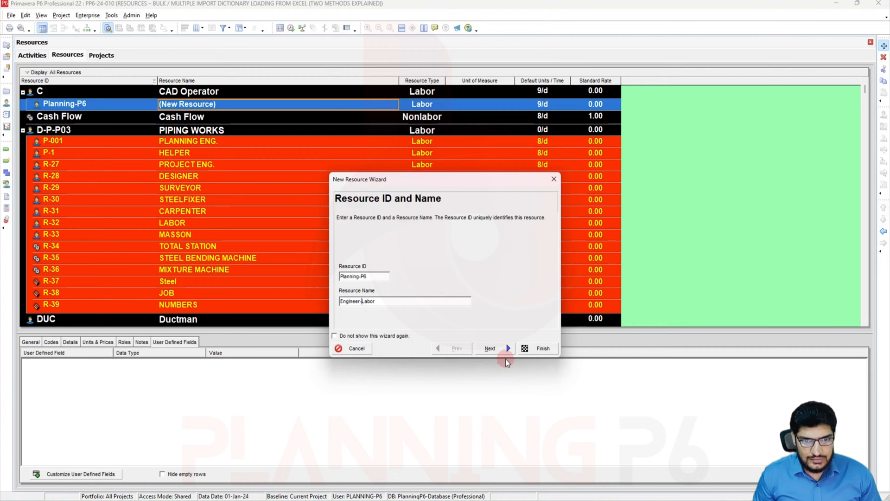
{"action": "left_click", "coordinate": [538, 349]}
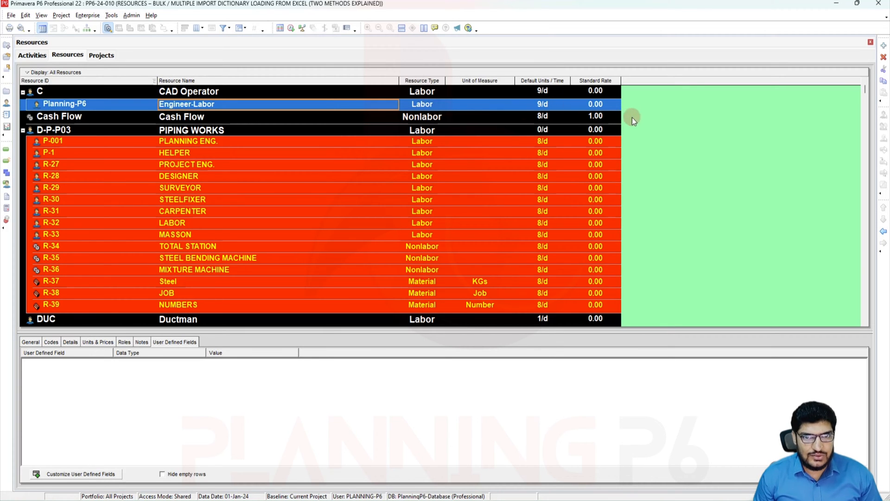
- Outdent the Planning-P6 resource to the top level of the hierarchy and try to move it up the list
{"action": "left_click", "coordinate": [884, 231]}
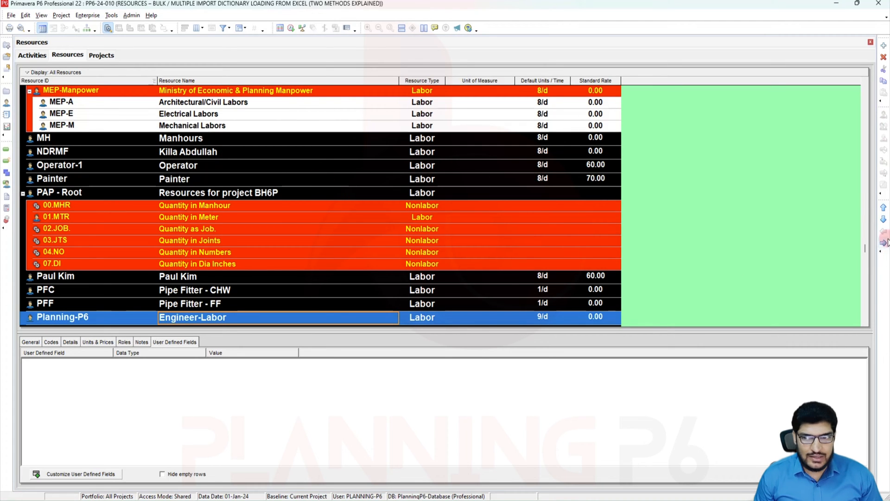
{"action": "left_click", "coordinate": [884, 208]}
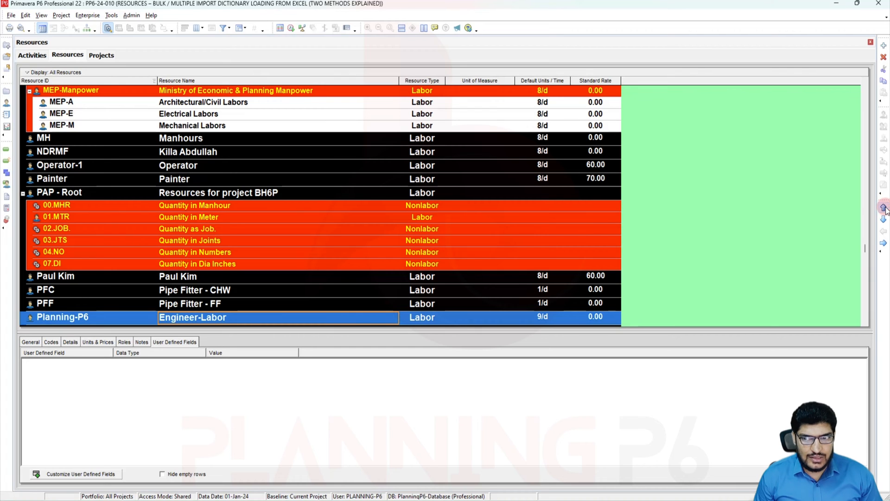
{"action": "scroll", "coordinate": [869, 250], "scroll_direction": "down", "scroll_amount": 5}
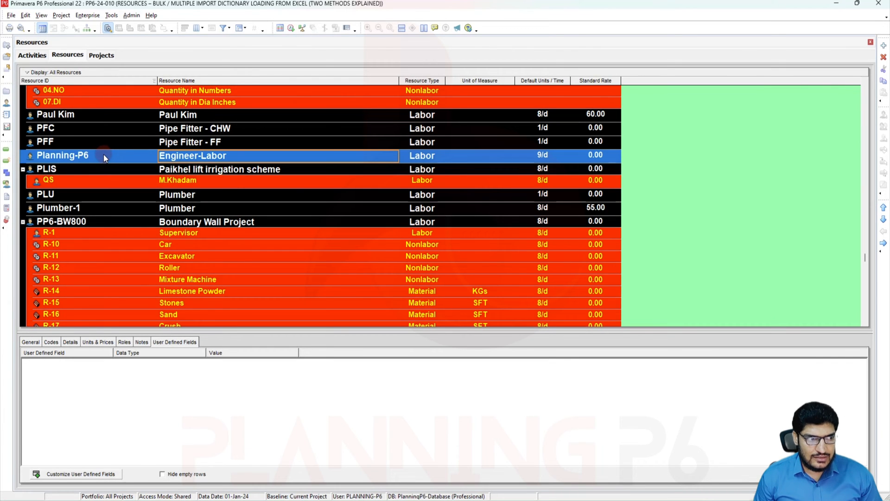
- Cut the Planning-P6 resource and paste it onto the CAD Operator resource at the start of the list
{"action": "right_click", "coordinate": [104, 155]}
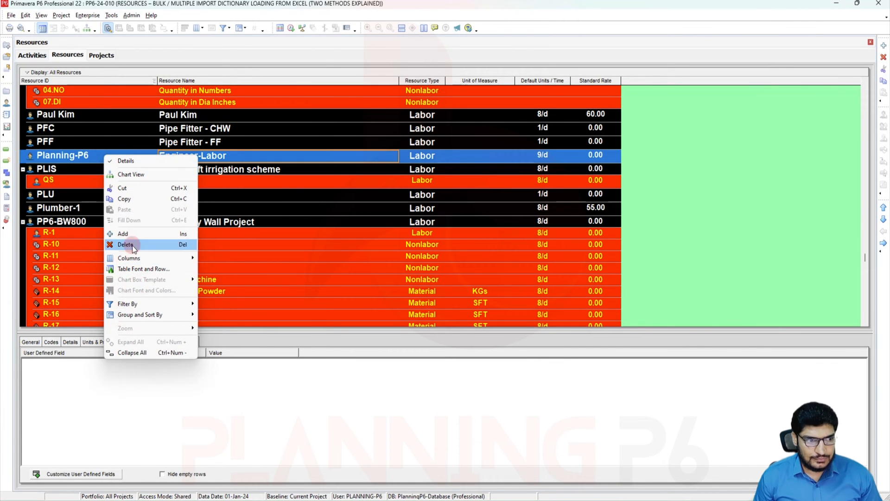
{"action": "left_click", "coordinate": [131, 189]}
{"action": "scroll", "coordinate": [116, 210], "scroll_direction": "up", "scroll_amount": 4}
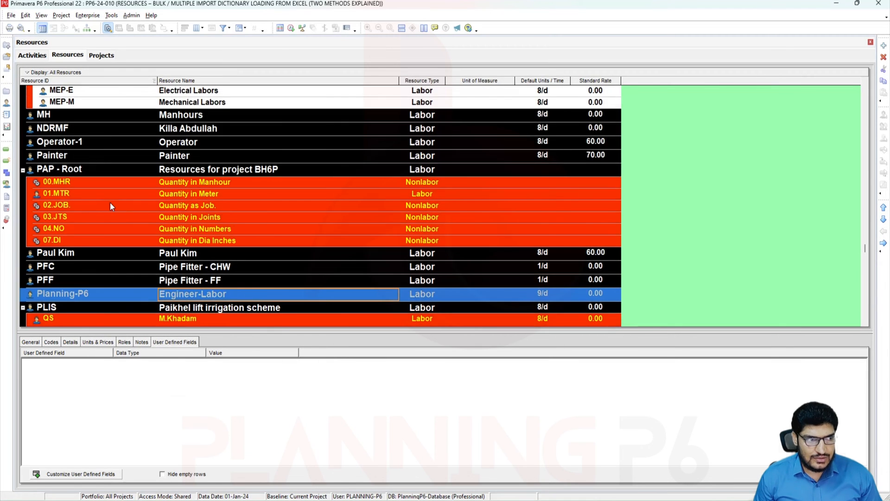
{"action": "scroll", "coordinate": [110, 202], "scroll_direction": "up", "scroll_amount": 5}
{"action": "right_click", "coordinate": [82, 90]}
{"action": "left_click", "coordinate": [119, 147]}
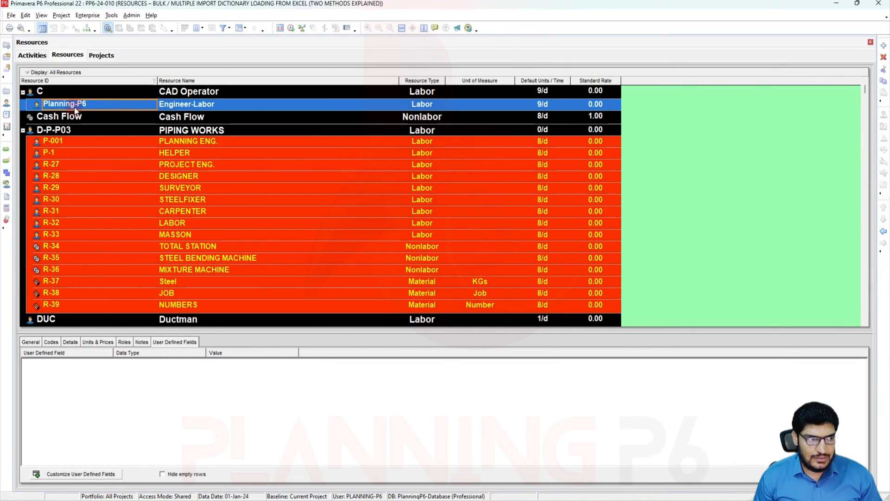
- Outdent the Planning-P6 resource to the top level and change its resource ID to AA-Planning-P6
{"action": "left_click", "coordinate": [884, 231]}
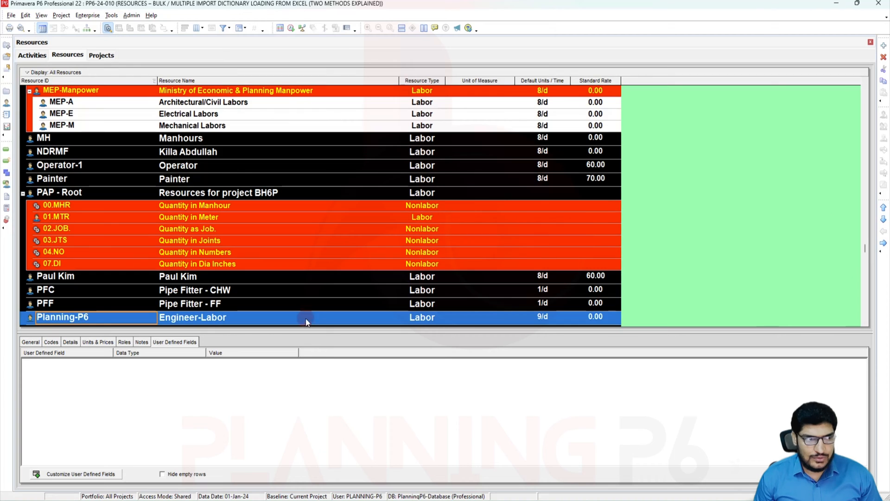
{"action": "left_click", "coordinate": [36, 316]}
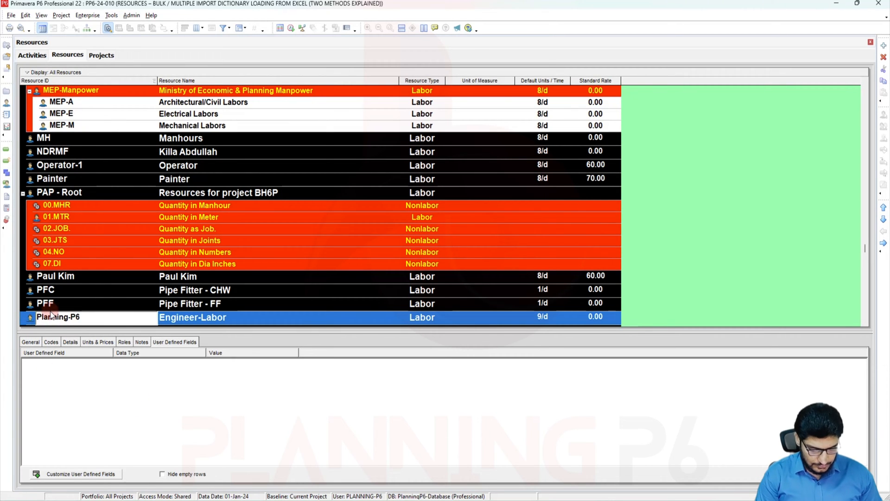
{"action": "type", "text": "AA-"}
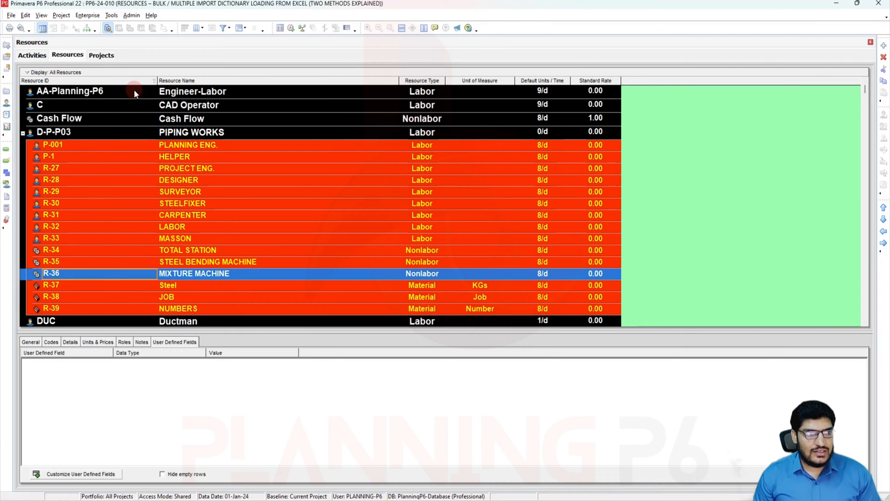
- Add a child resource under AA-Planning-P6, keeping the default ID and name
{"action": "left_click", "coordinate": [134, 91]}
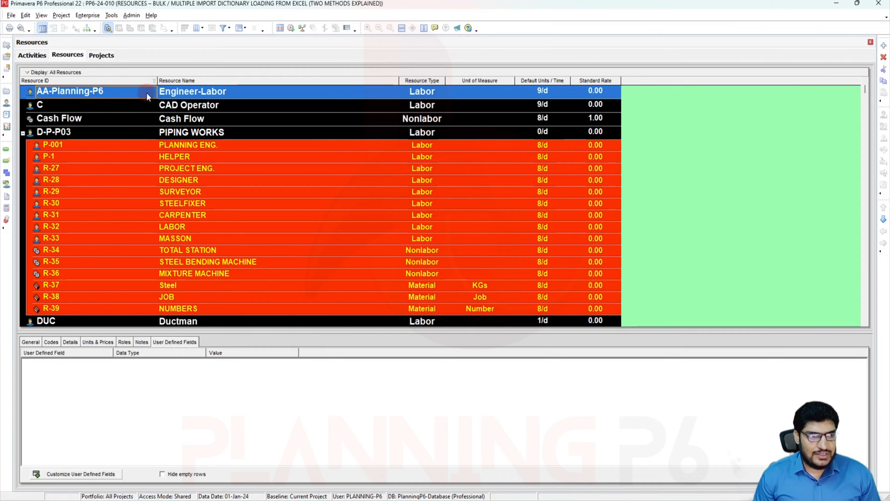
{"action": "left_click", "coordinate": [884, 46]}
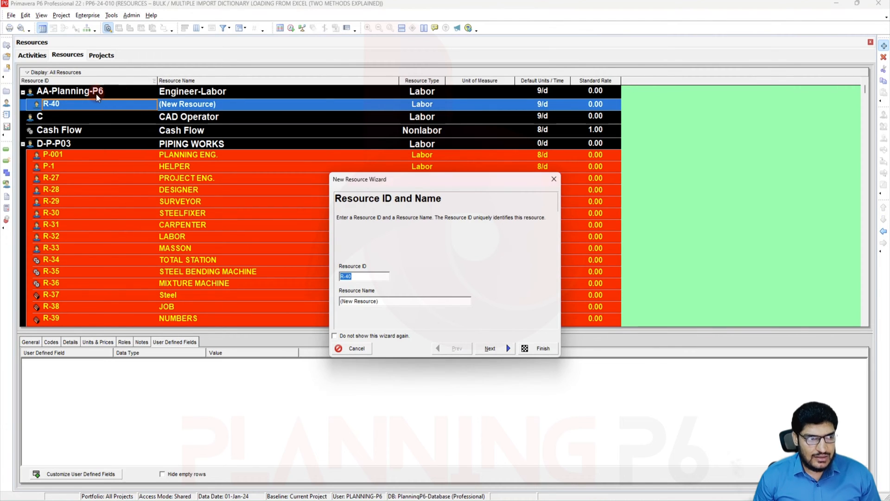
{"action": "left_click", "coordinate": [461, 322]}
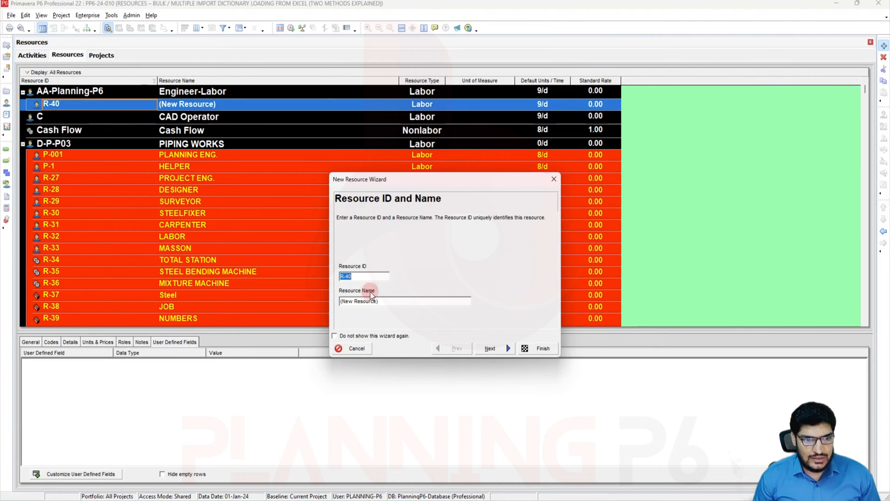
{"action": "left_click", "coordinate": [539, 350]}
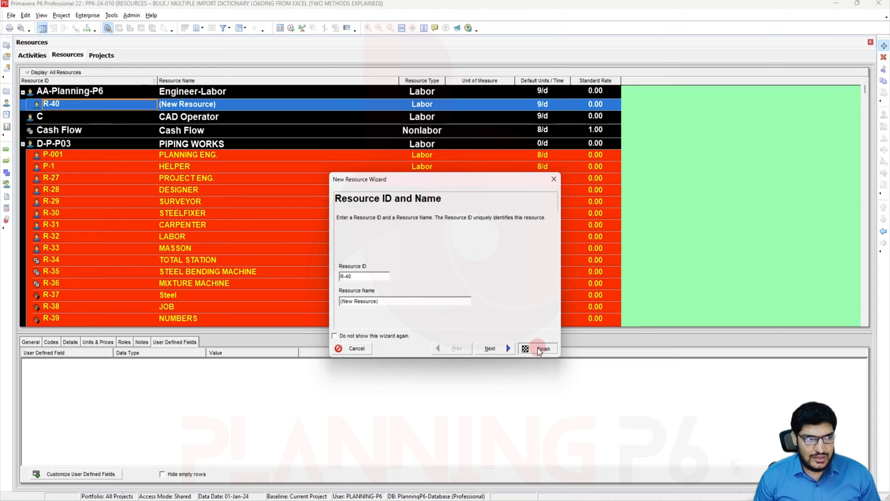
- Change the parent resource's ID to AA-Planning-P6-01
{"action": "left_click", "coordinate": [119, 90]}
{"action": "left_click", "coordinate": [119, 90]}
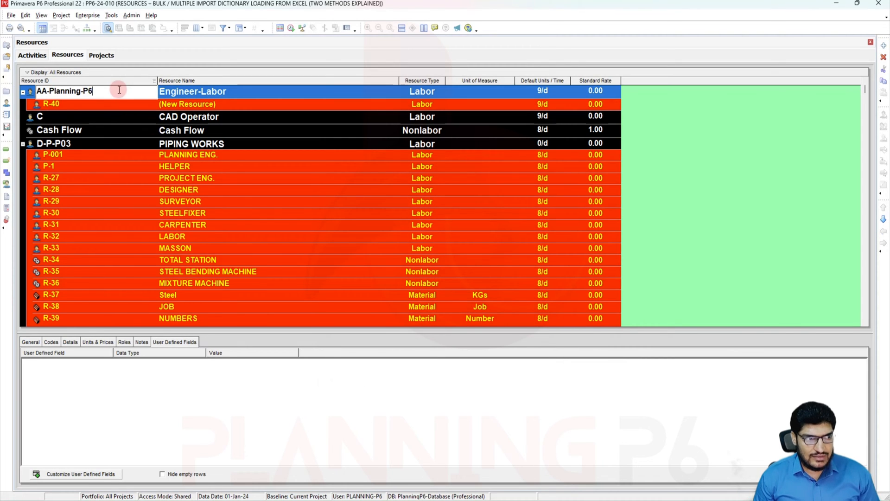
{"action": "type", "text": "-021"}
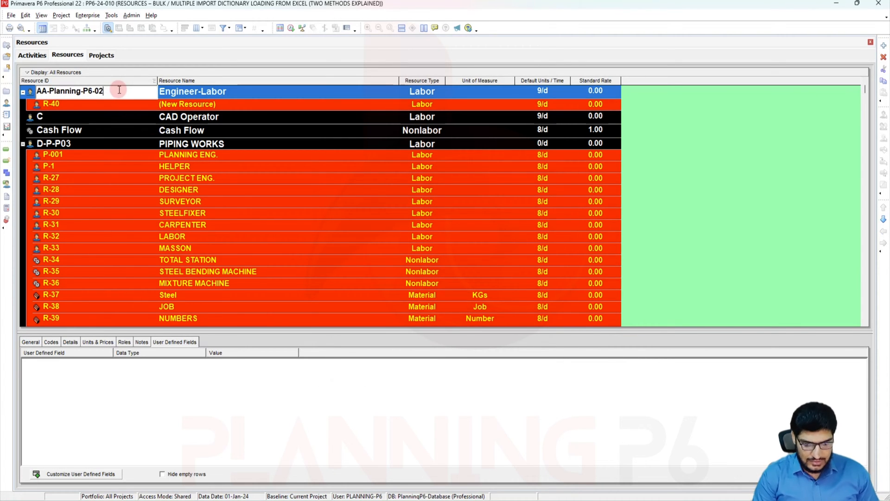
{"action": "key", "text": "BackSpace"}
{"action": "type", "text": "1"}
{"action": "left_click", "coordinate": [105, 106]}
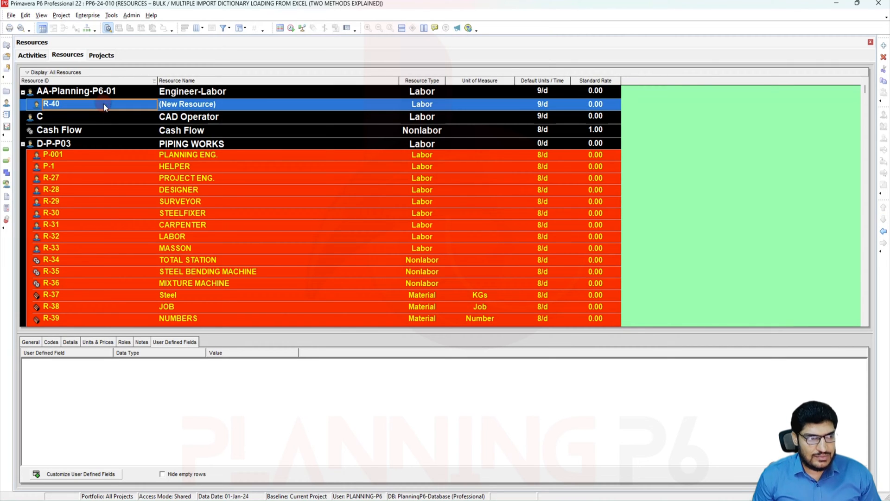
- Copy the parent's ID AA-Planning-P6-01 and try to use it as the ID of child resource R-40
{"action": "left_click", "coordinate": [120, 91]}
{"action": "left_click", "coordinate": [128, 94]}
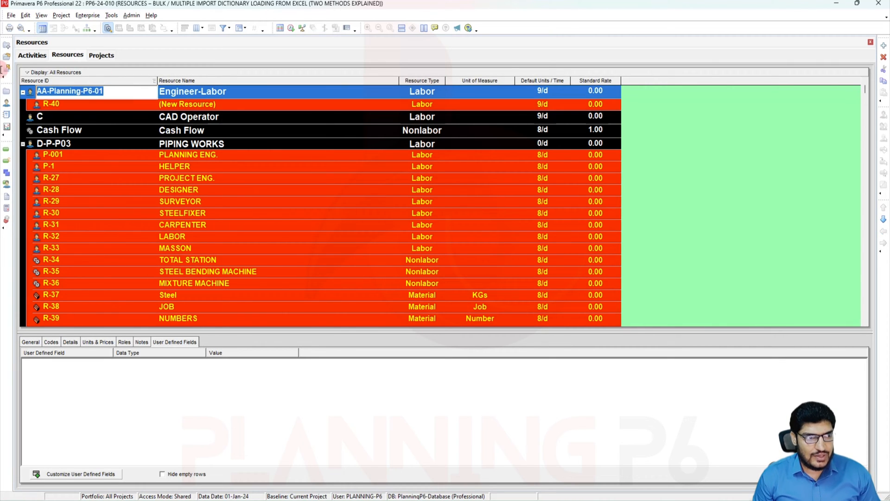
{"action": "left_click", "coordinate": [86, 108]}
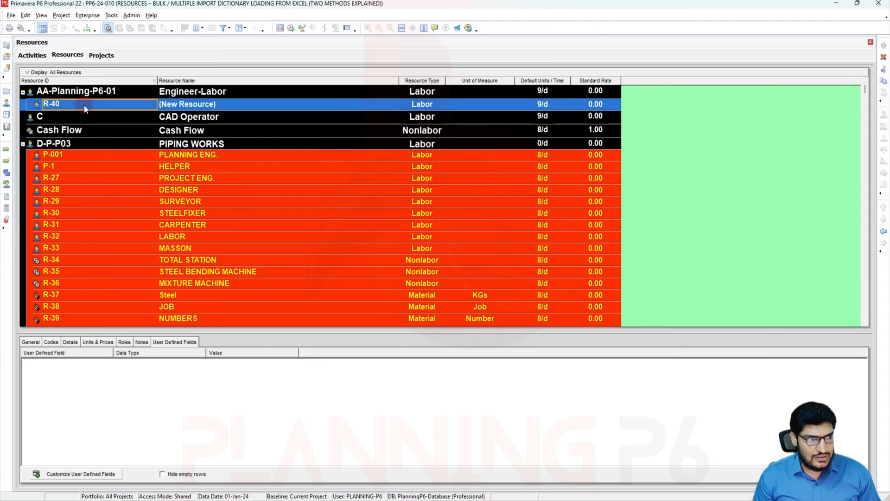
{"action": "left_click", "coordinate": [85, 109]}
{"action": "key", "text": "ctrl+v"}
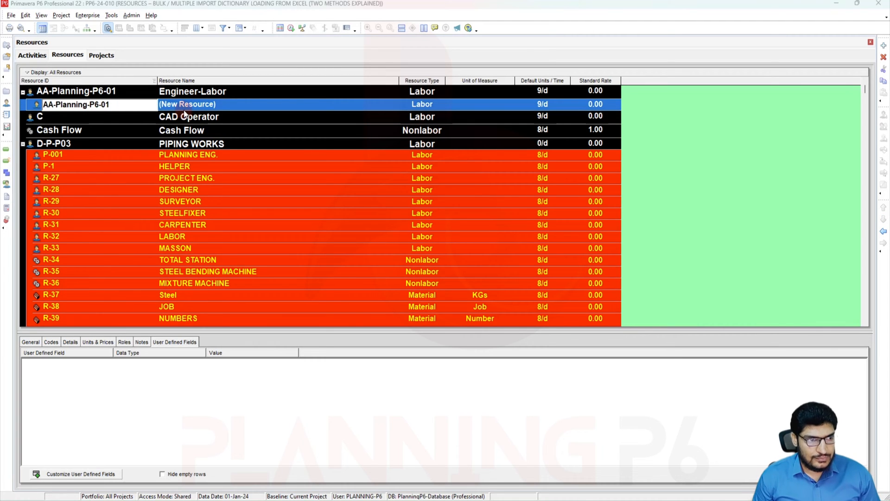
{"action": "left_click", "coordinate": [468, 243]}
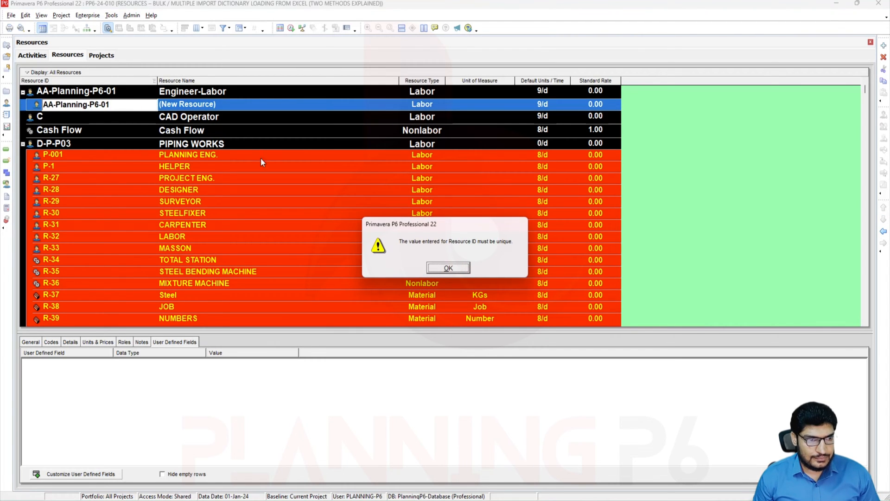
{"action": "left_click", "coordinate": [460, 268]}
- Edit the child resource's ID to AA-Planning-P6-2
{"action": "left_click", "coordinate": [114, 102]}
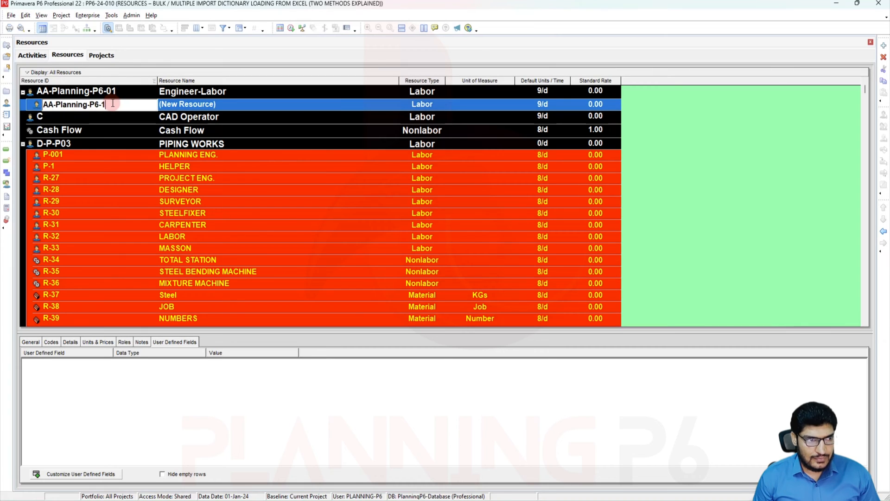
{"action": "key", "text": "BackSpace"}
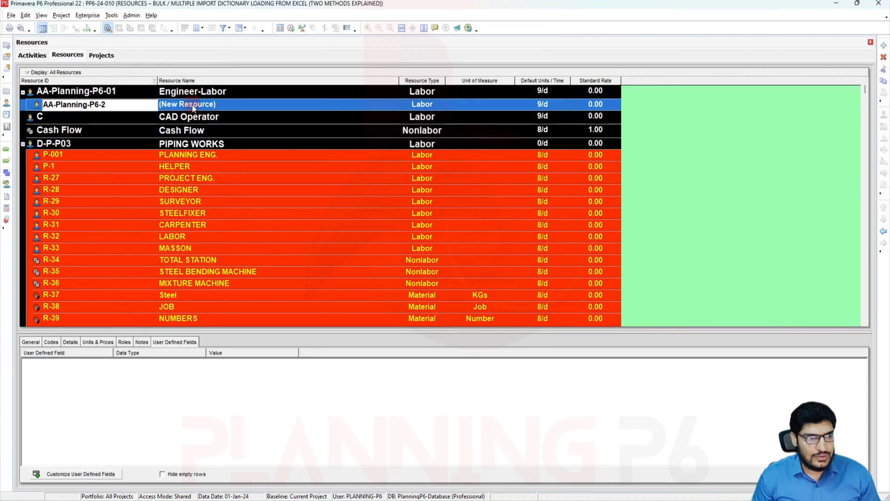
{"action": "key", "text": "Return"}
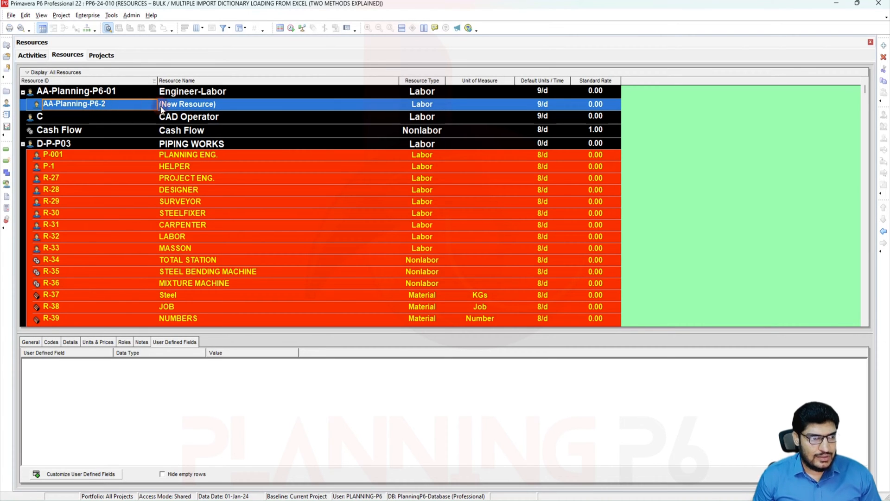
- Move resource AA-Planning-P6-2 out to the top level of the hierarchy and add a new resource under it
{"action": "left_click", "coordinate": [884, 232]}
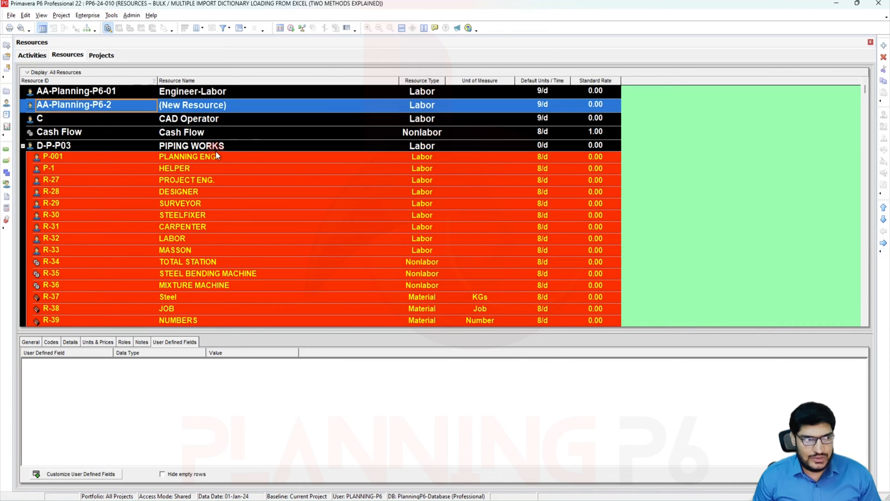
{"action": "left_click", "coordinate": [884, 45]}
{"action": "left_click", "coordinate": [533, 347]}
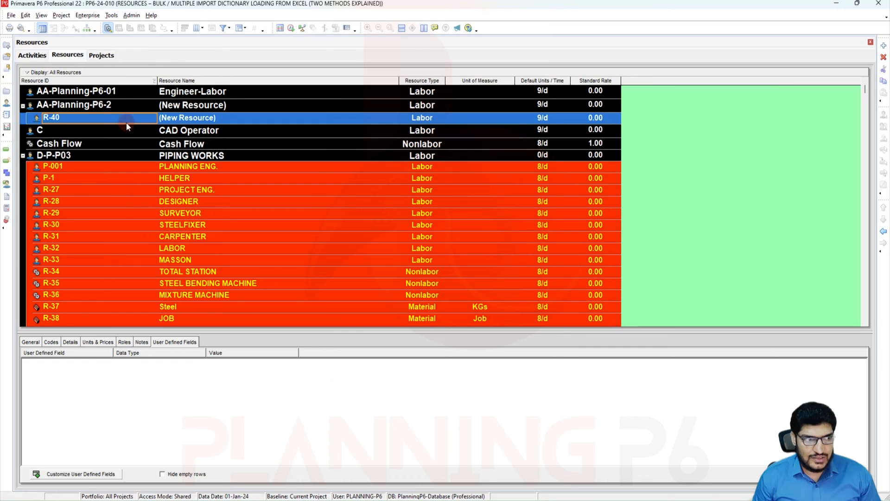
- Copy the ID of AA-Planning-P6-2 into the new child resource and edit it to AA-Planning-P6-03
{"action": "left_click", "coordinate": [110, 107]}
{"action": "left_click", "coordinate": [109, 107]}
{"action": "key", "text": "ctrl+c"}
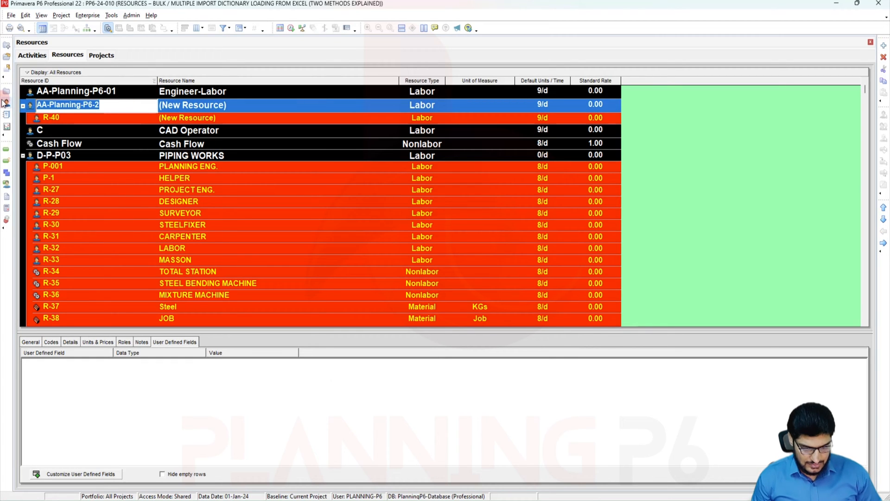
{"action": "left_click", "coordinate": [90, 118]}
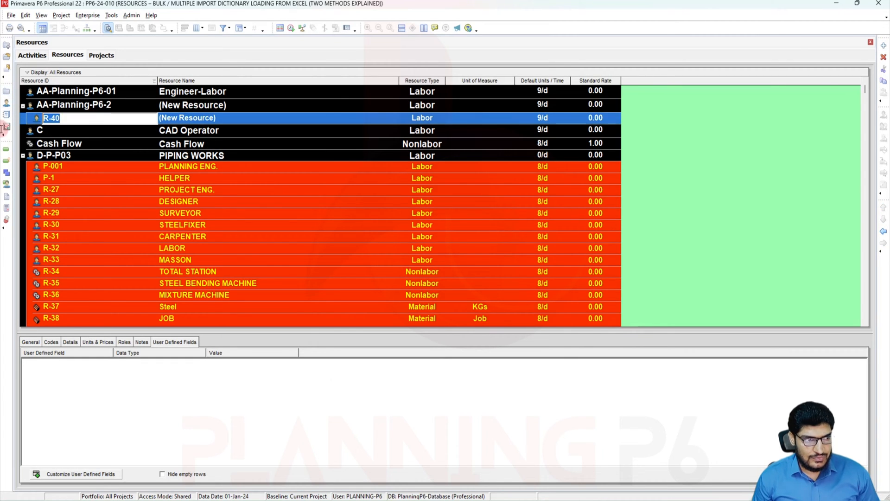
{"action": "key", "text": "ctrl+v"}
{"action": "key", "text": "BackSpace"}
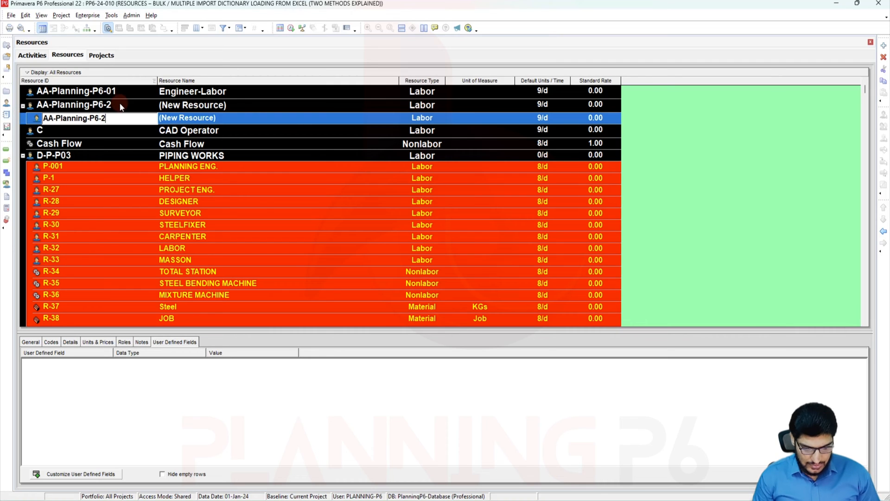
{"action": "type", "text": "3"}
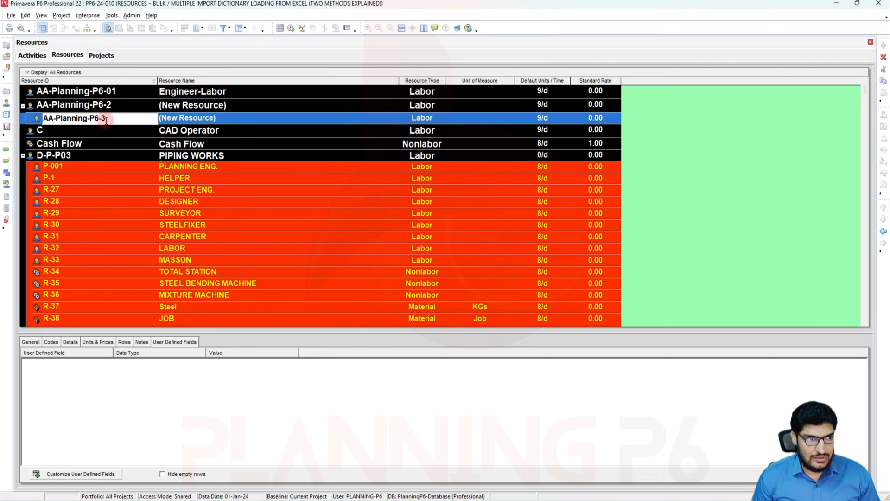
{"action": "left_click", "coordinate": [103, 118]}
{"action": "type", "text": "0"}
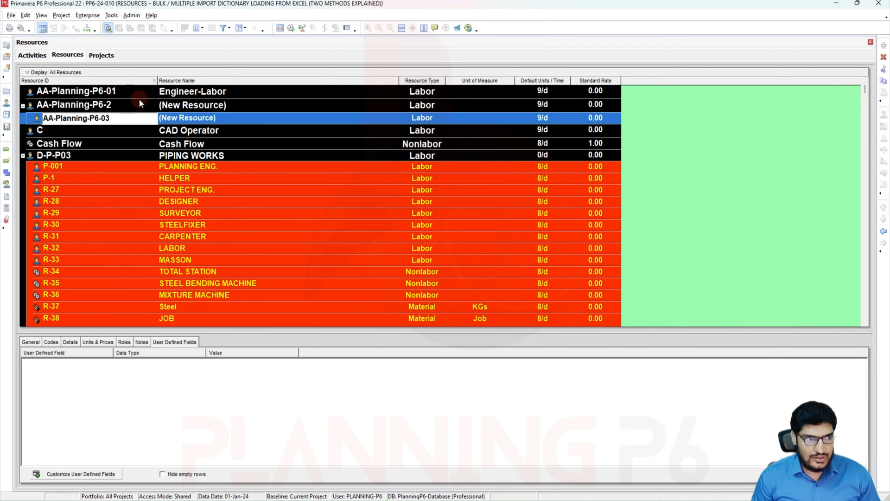
- Change the parent resource's ID to AA-Planning-P6-02 and move AA-Planning-P6-03 out to the top level
{"action": "left_click", "coordinate": [108, 106]}
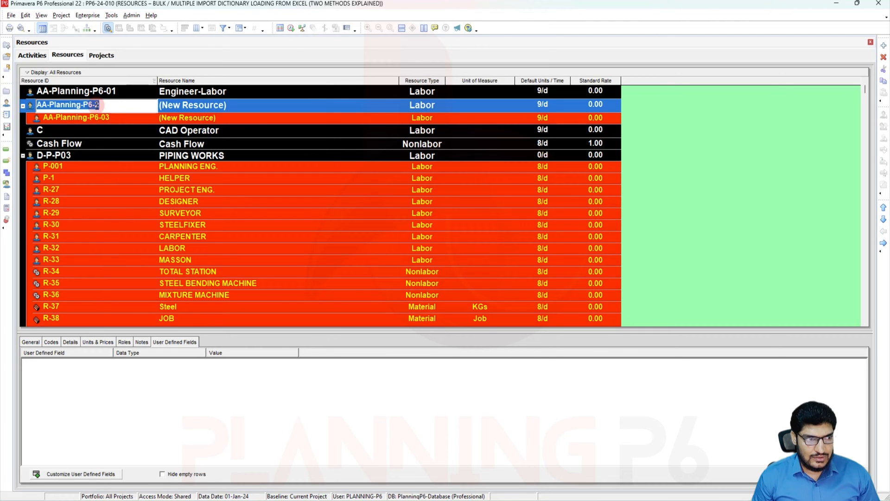
{"action": "left_click", "coordinate": [96, 105]}
{"action": "type", "text": "0"}
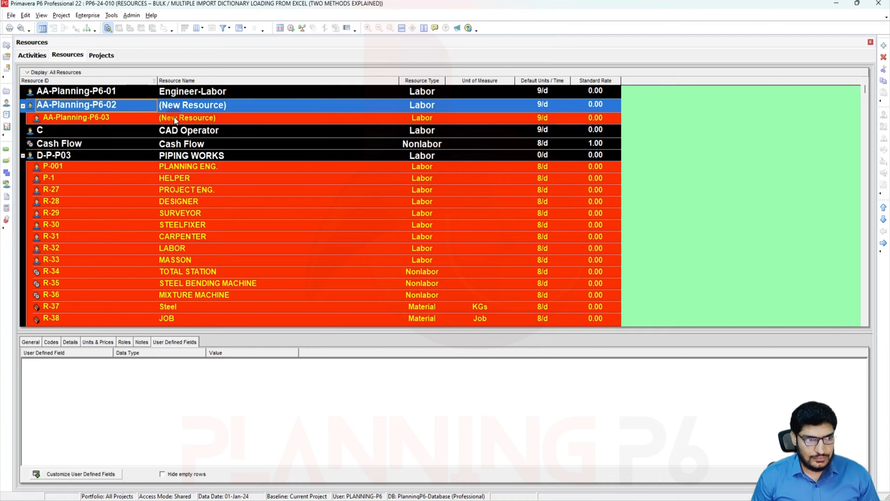
{"action": "left_click", "coordinate": [173, 118]}
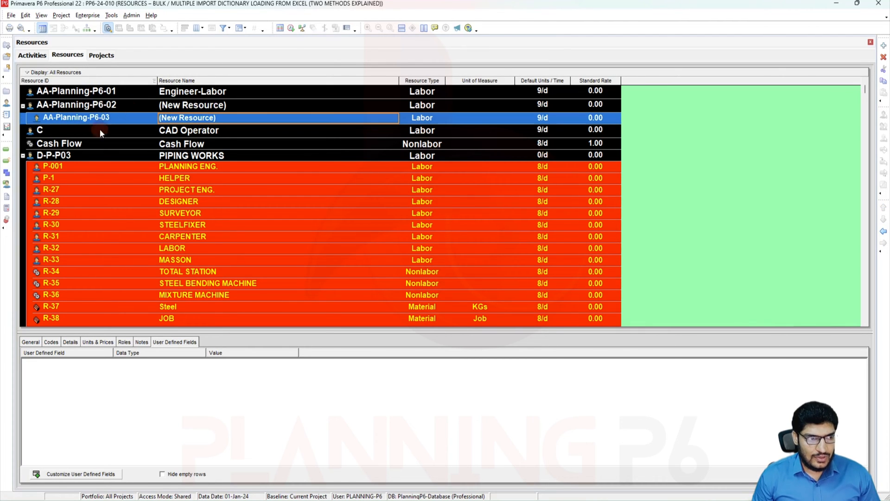
{"action": "left_click", "coordinate": [884, 230]}
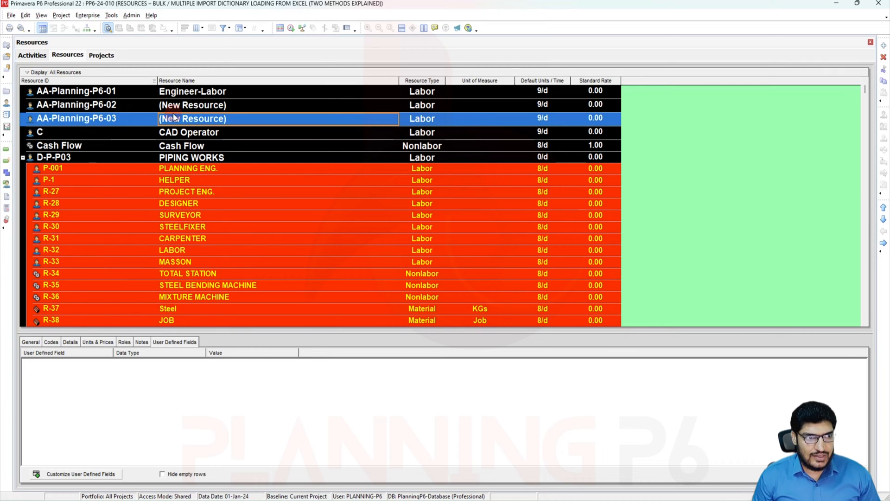
- Name resource AA-Planning-P6-02 "Excavator-Non-Labor"
{"action": "left_click", "coordinate": [239, 107]}
{"action": "left_click", "coordinate": [240, 108]}
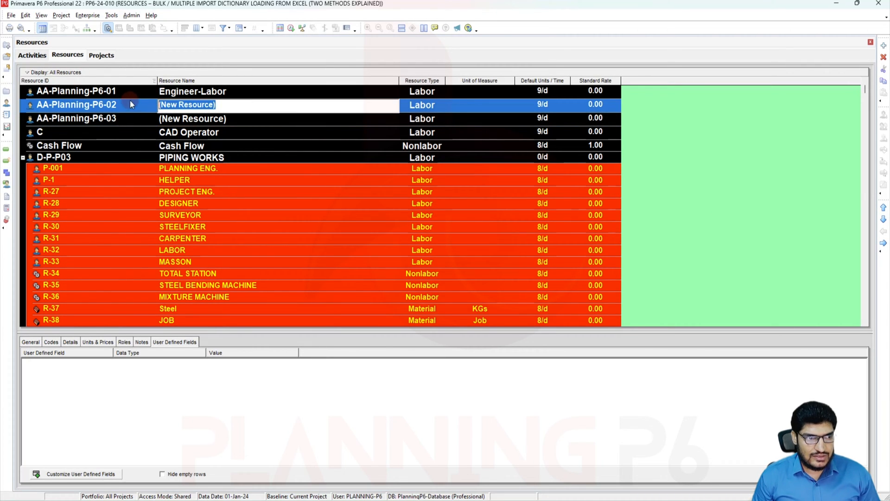
{"action": "type", "text": "Ex"}
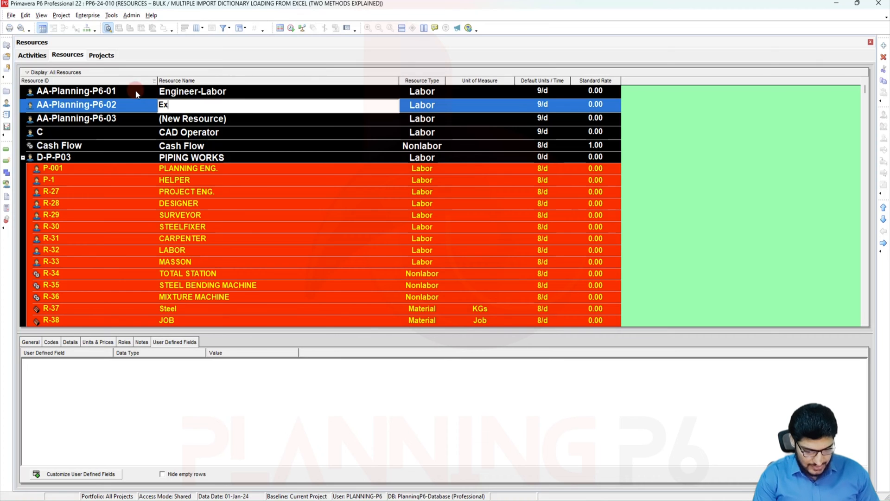
{"action": "type", "text": "cavator"}
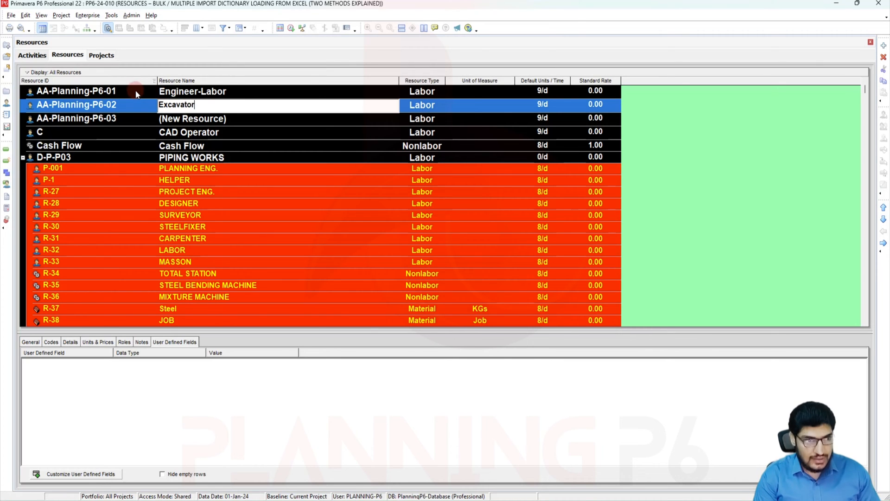
{"action": "type", "text": "-No"}
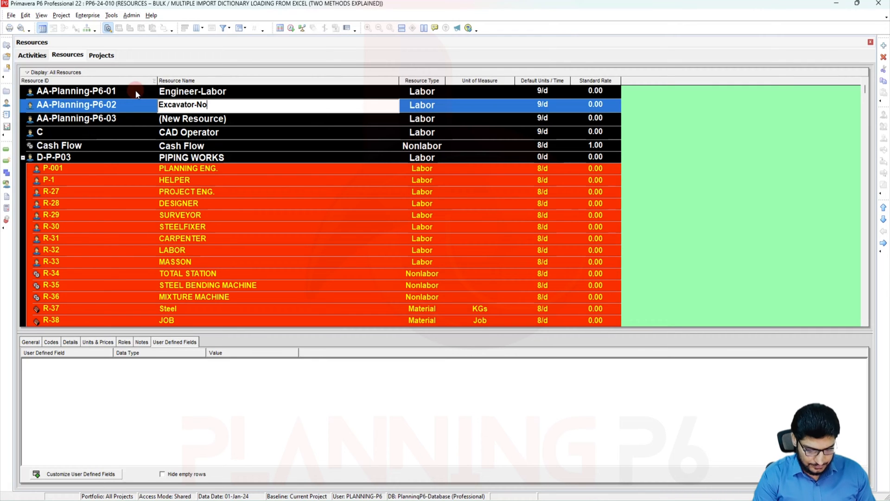
{"action": "type", "text": "n"}
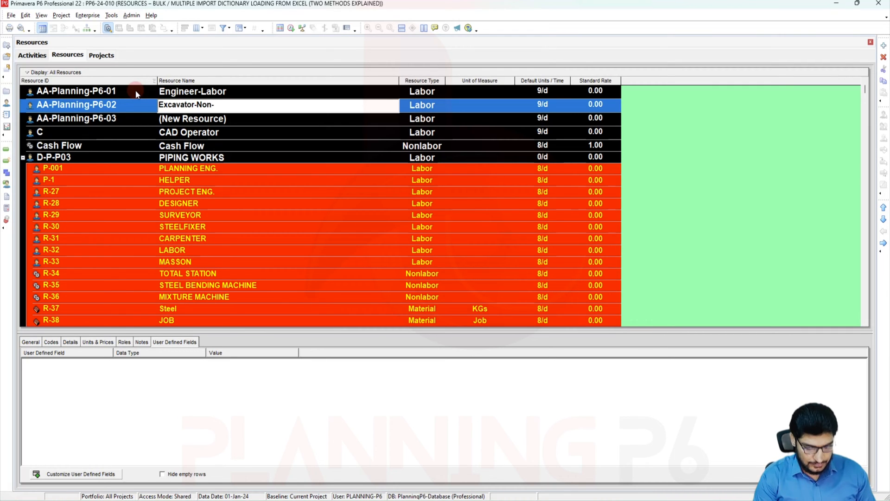
{"action": "type", "text": "-Labor"}
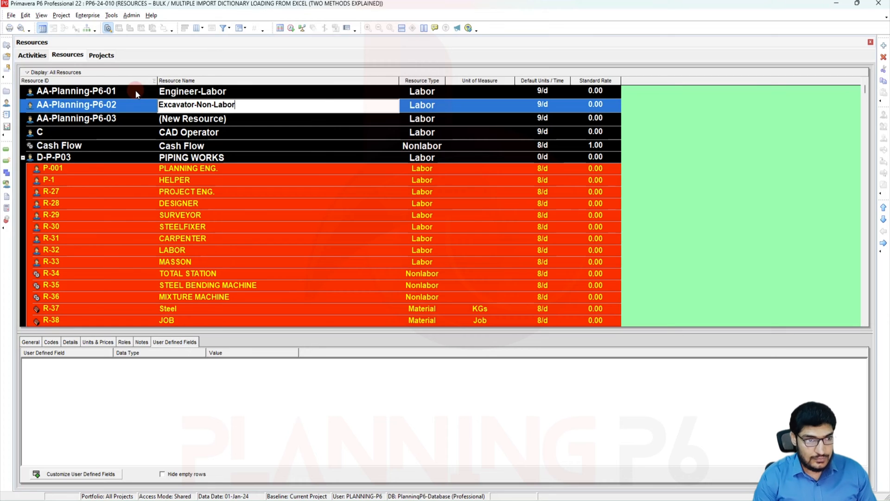
- Name resource AA-Planning-P6-03 "Sand-Material"
{"action": "left_click", "coordinate": [188, 120]}
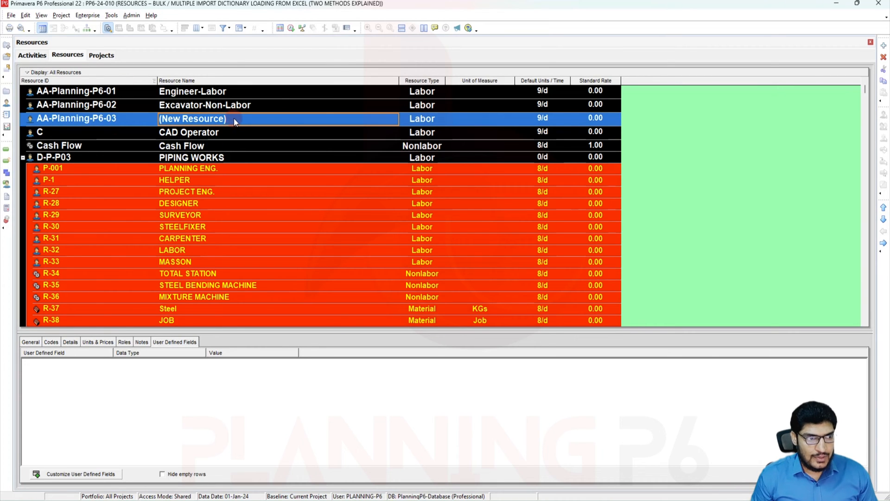
{"action": "left_click", "coordinate": [235, 122]}
{"action": "type", "text": "Sa"}
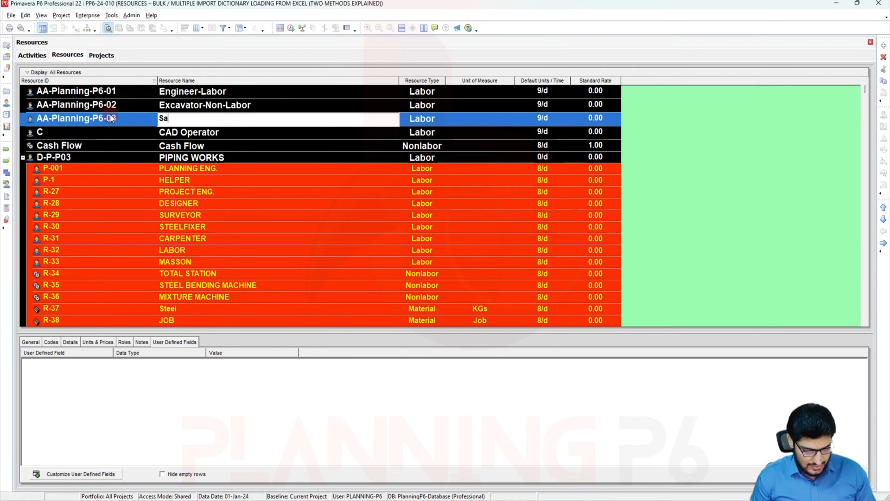
{"action": "type", "text": "nd"}
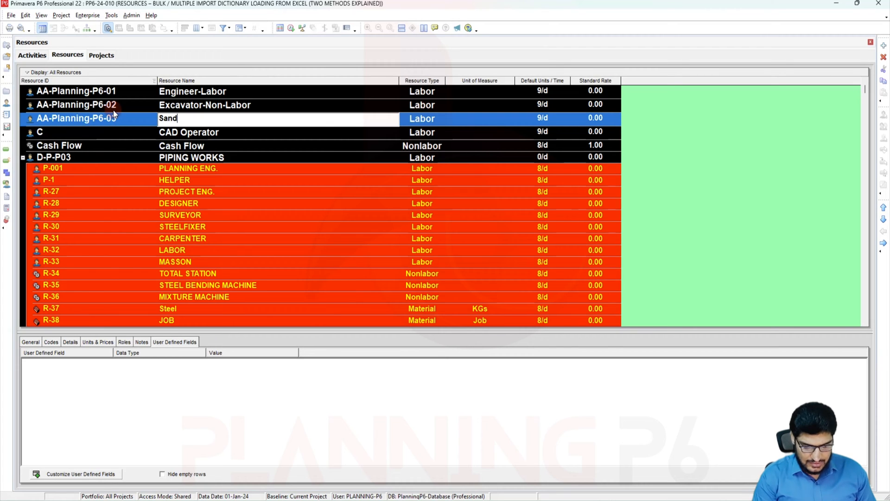
{"action": "type", "text": "-Material"}
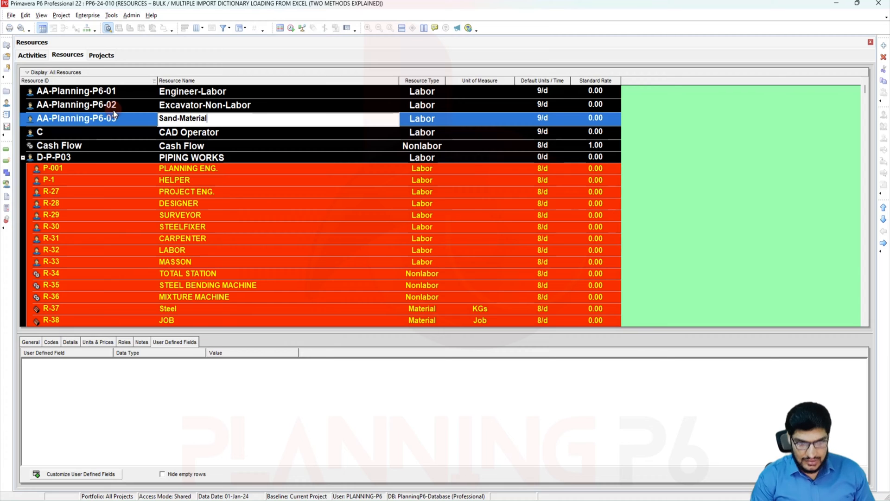
- Set the resource type of Excavator-Non-Labor to Nonlabor and of Sand-Material to Material
{"action": "left_click", "coordinate": [422, 105]}
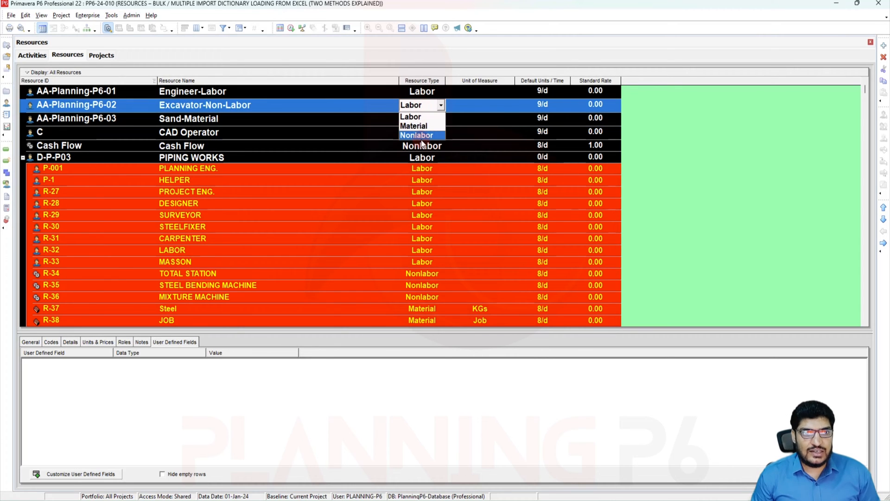
{"action": "left_click", "coordinate": [429, 134]}
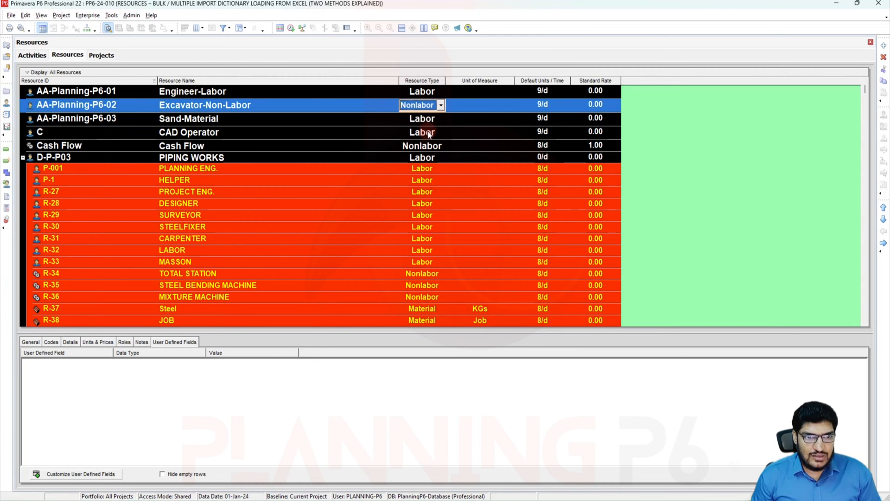
{"action": "left_click", "coordinate": [422, 122]}
{"action": "left_click", "coordinate": [422, 123]}
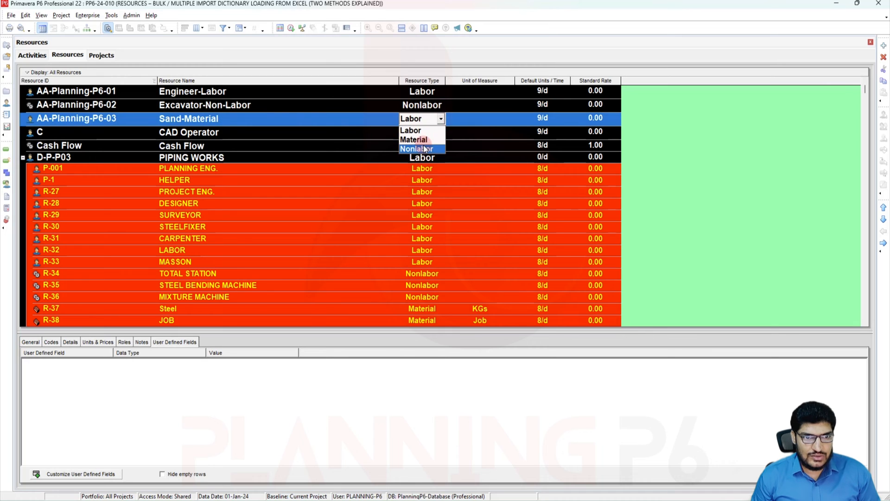
{"action": "left_click", "coordinate": [424, 139]}
{"action": "left_click", "coordinate": [436, 276]}
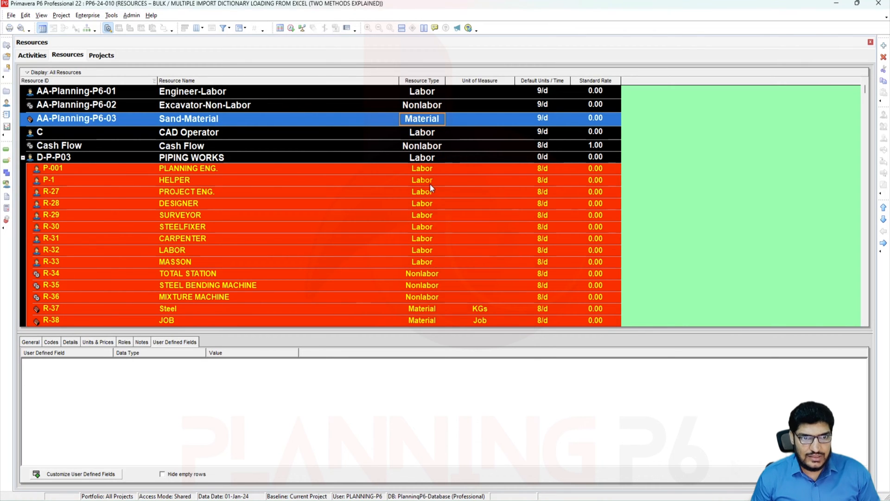
- Set the default units per time of Engineer-Labor to 8/d and fill the value down to AA-Planning-P6-02 and AA-Planning-P6-03
{"action": "left_click", "coordinate": [541, 90]}
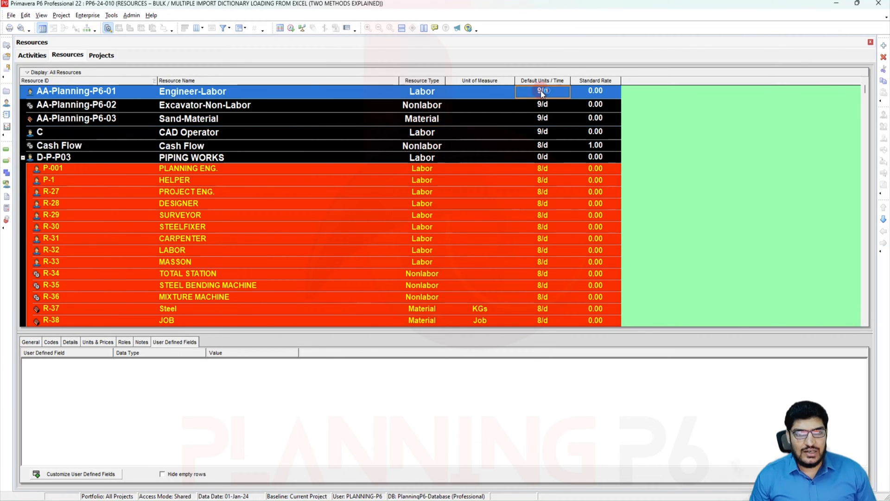
{"action": "left_click", "coordinate": [540, 94]}
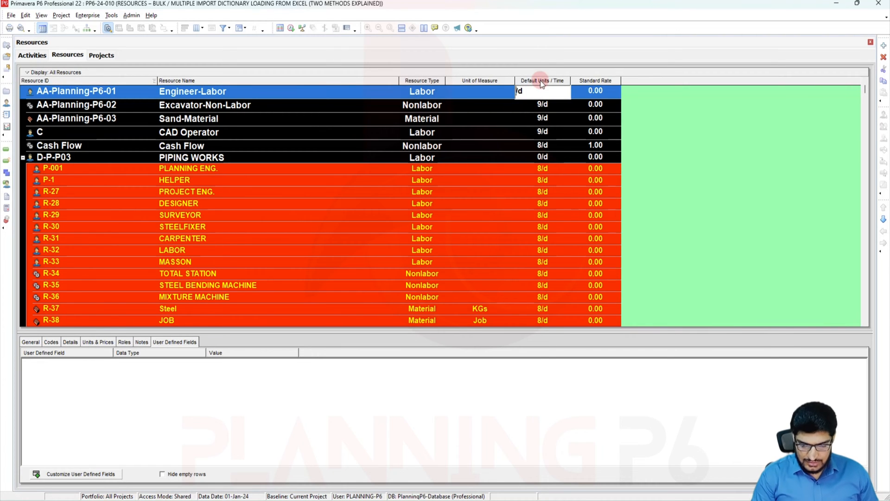
{"action": "type", "text": "8"}
{"action": "key", "text": "Return"}
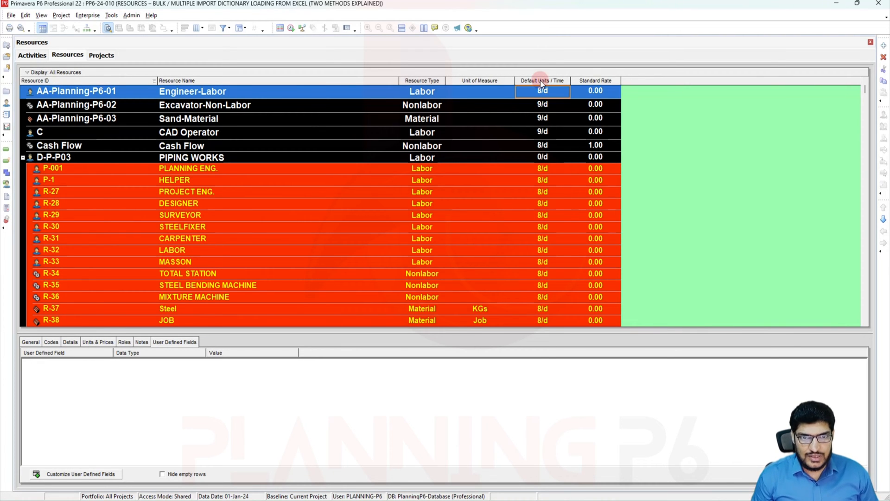
{"action": "left_click", "coordinate": [550, 118], "text": "shift"}
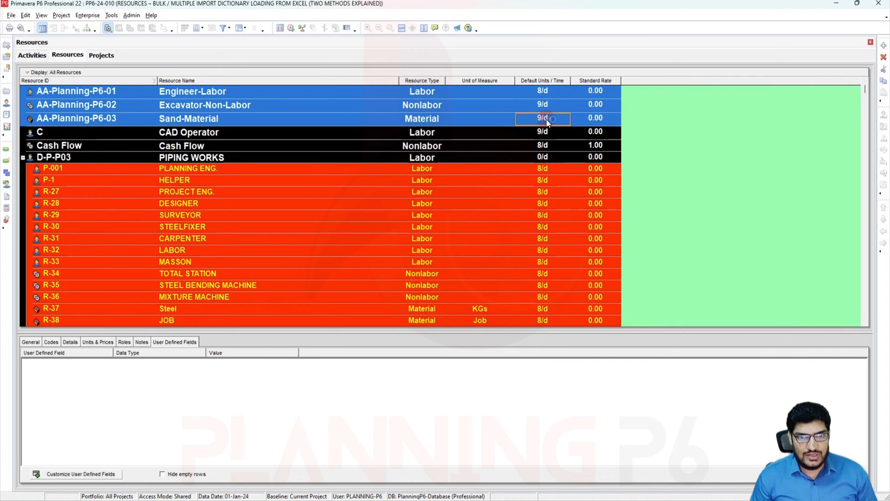
{"action": "right_click", "coordinate": [544, 104]}
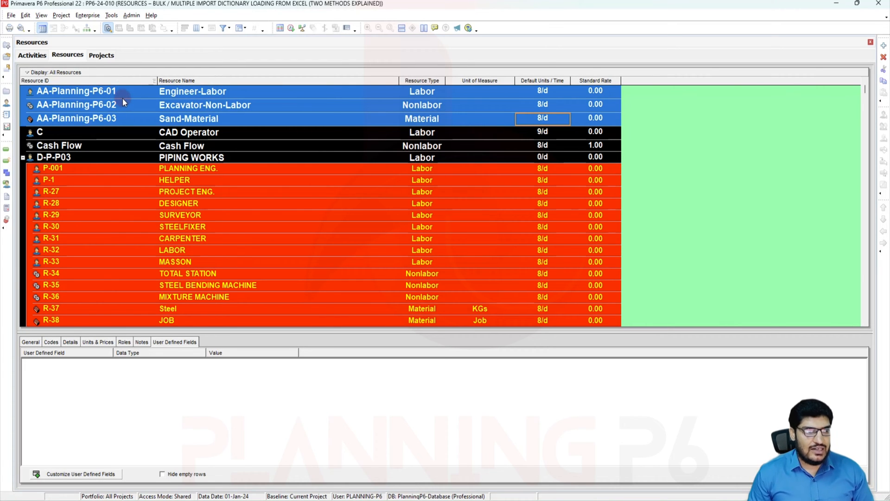
- Set up an export in Primavera PM (XER) format with Resource Only as the type of data
{"action": "left_click", "coordinate": [11, 16]}
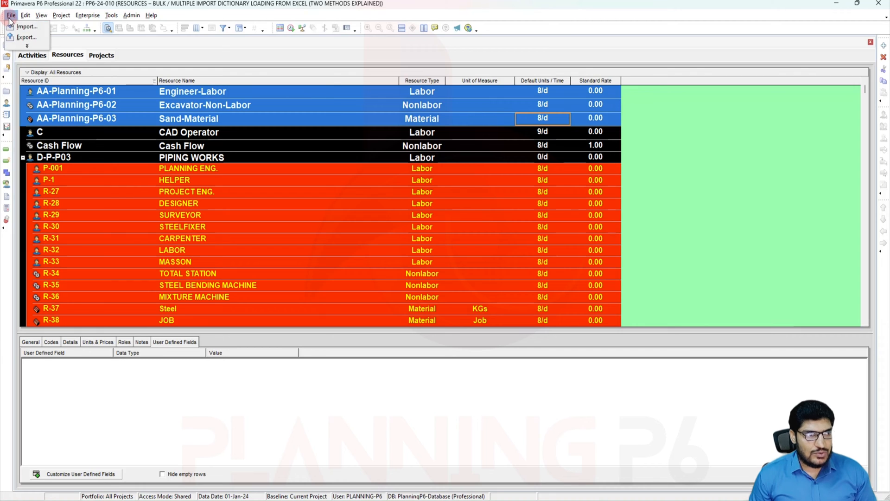
{"action": "left_click", "coordinate": [23, 37]}
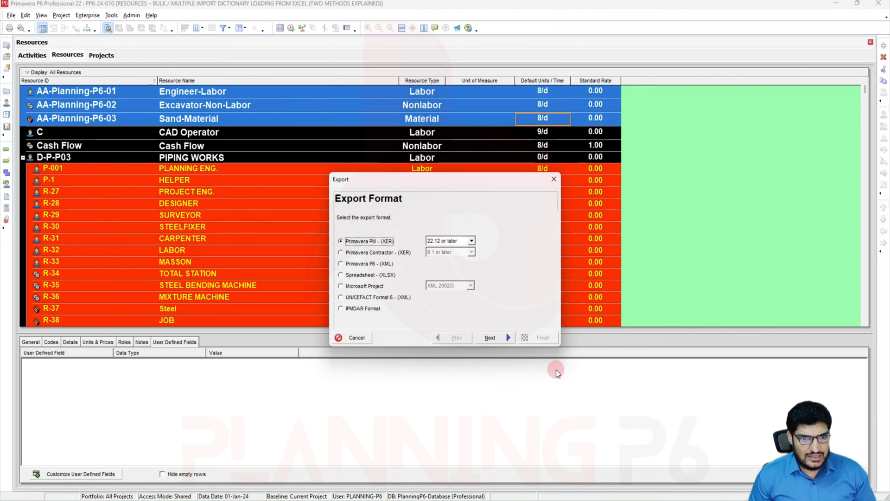
{"action": "left_click", "coordinate": [487, 336]}
{"action": "left_click", "coordinate": [363, 250]}
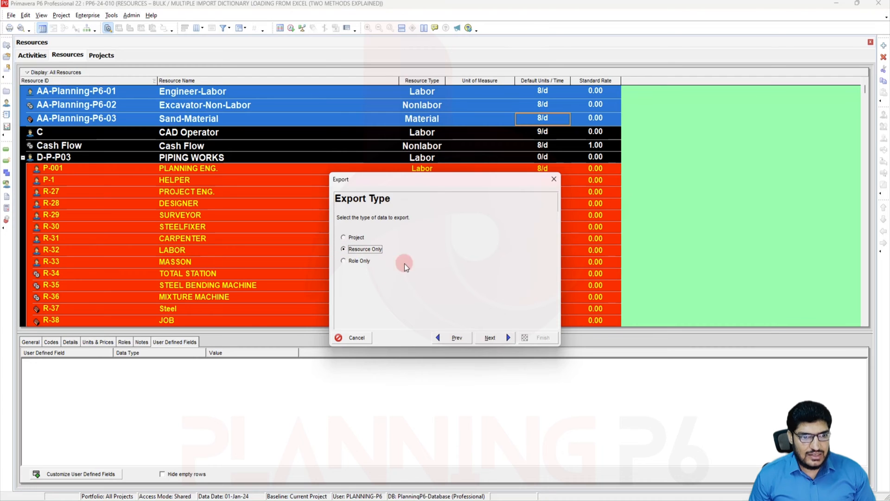
{"action": "left_click", "coordinate": [490, 337]}
- Name the export file Planning-P6-RSRC, save it to the Desktop as an XER file, and finish the export
{"action": "left_click", "coordinate": [470, 248]}
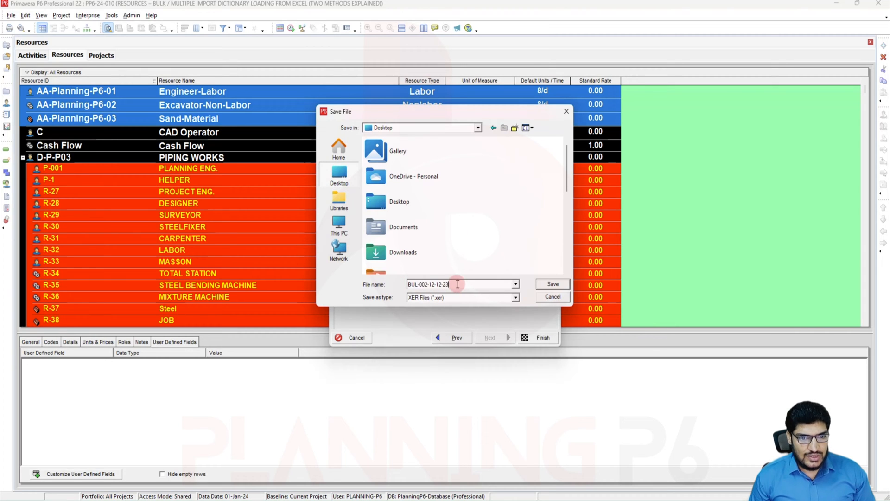
{"action": "type", "text": "Plan"}
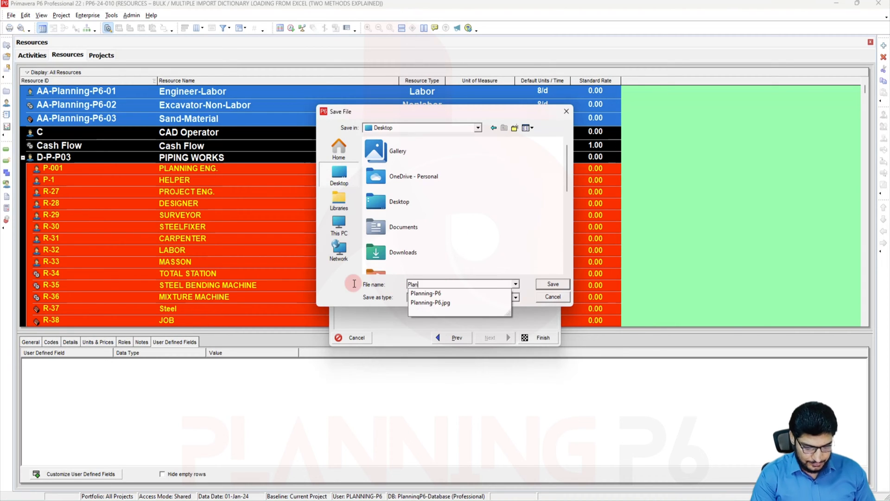
{"action": "type", "text": "ning-P"}
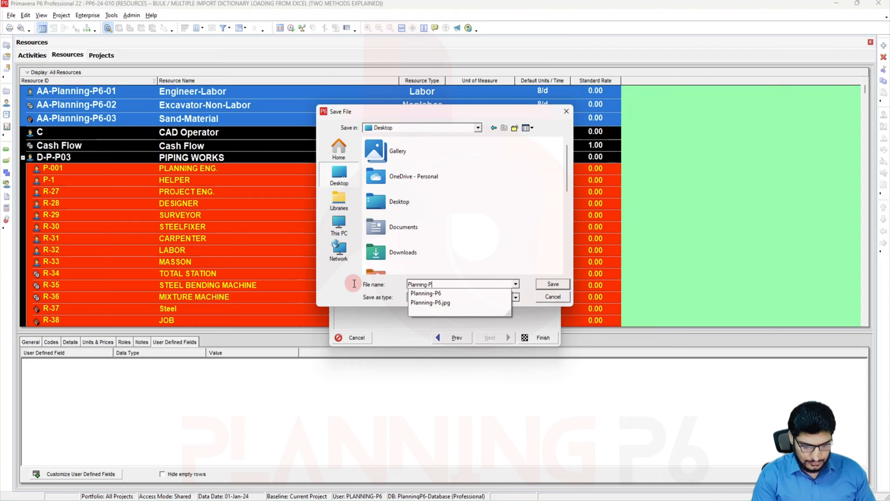
{"action": "type", "text": "6"}
{"action": "key", "text": "BackSpace"}
{"action": "type", "text": "-RSRC"}
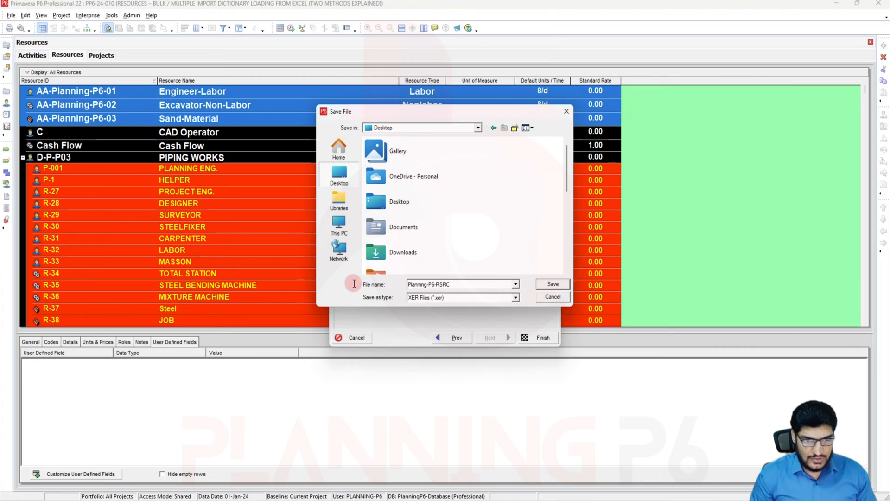
{"action": "left_click", "coordinate": [558, 287]}
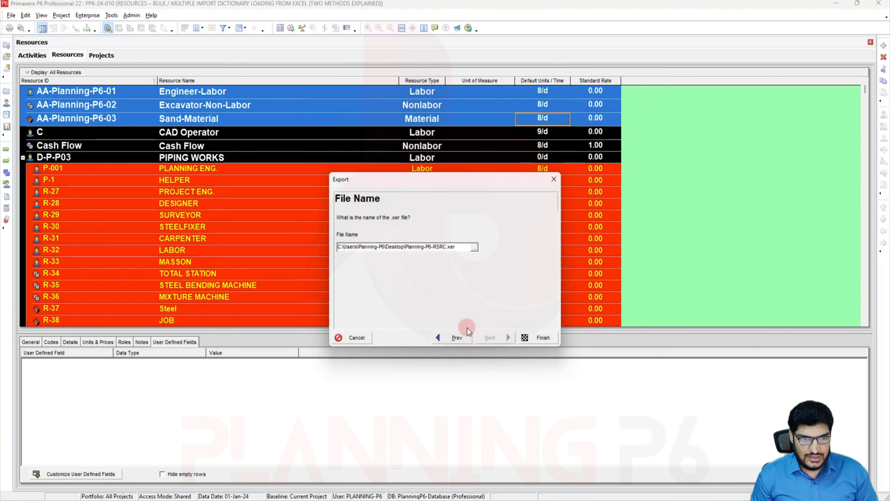
{"action": "left_click", "coordinate": [531, 339]}
{"action": "left_click", "coordinate": [514, 337]}
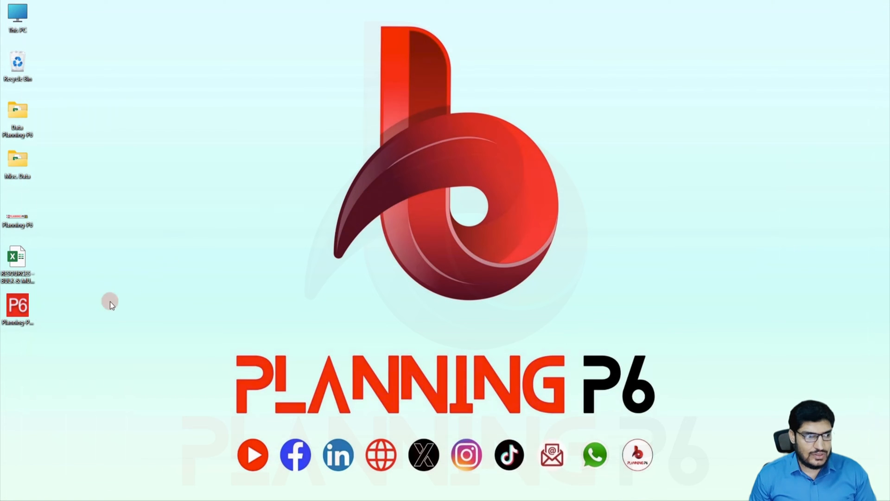
- Move the exported Planning-P6-RSRC file away from the other desktop icons and open it in Notepad
{"action": "left_click", "coordinate": [24, 312]}
{"action": "left_click_drag", "start_coordinate": [28, 308], "coordinate": [115, 270]}
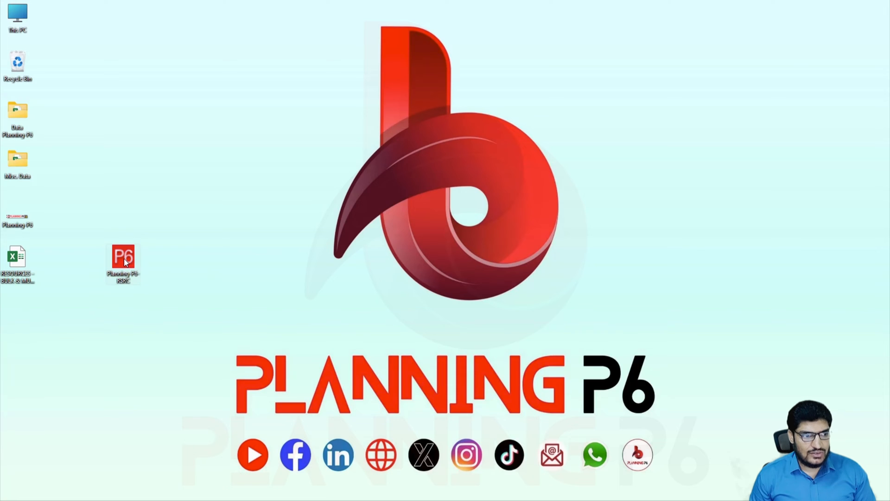
{"action": "right_click", "coordinate": [125, 261]}
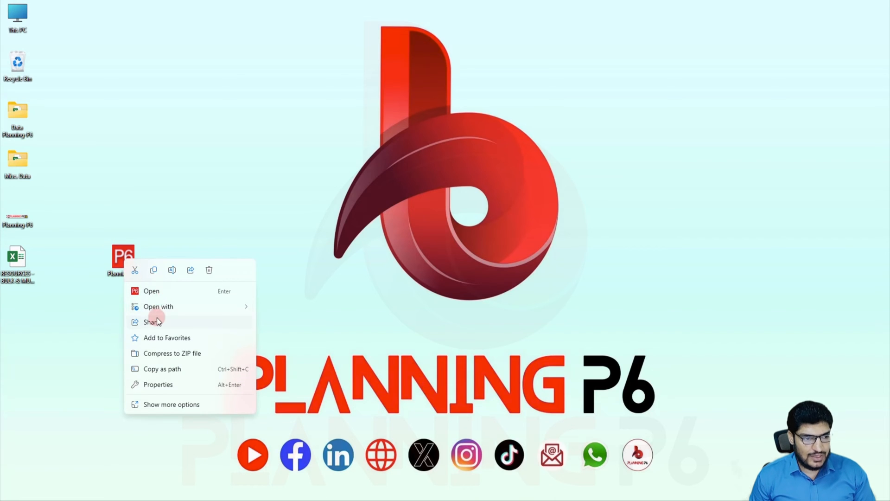
{"action": "mouse_move", "coordinate": [161, 306]}
{"action": "left_click", "coordinate": [300, 307]}
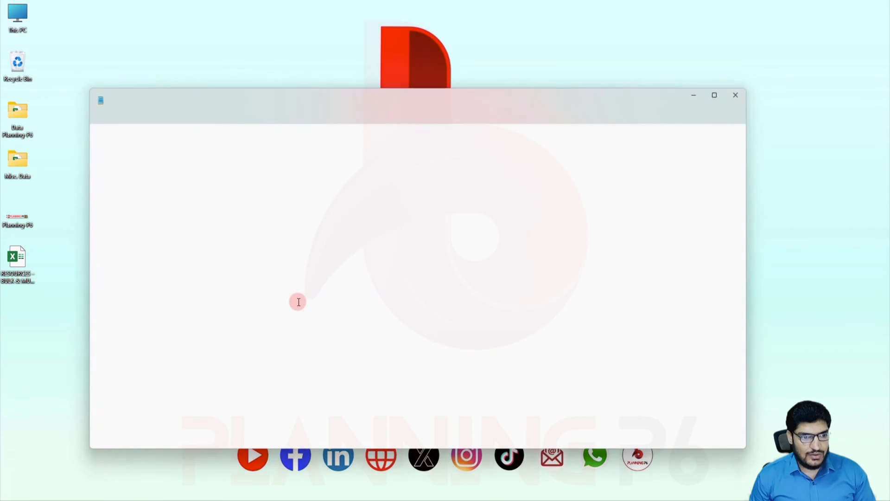
- Close the BUL-002-12-12-23 and BUL-002 files without saving, and maximize the window showing Planning-P6-RSRC
{"action": "left_click", "coordinate": [322, 99]}
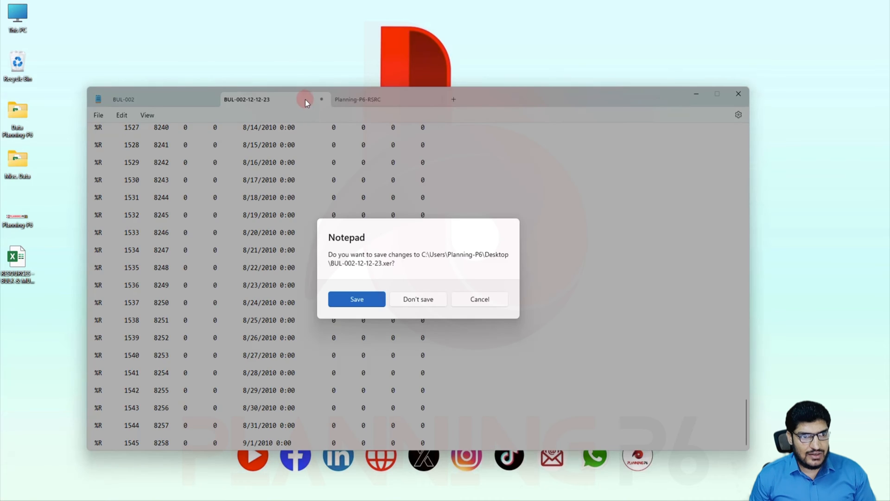
{"action": "left_click", "coordinate": [415, 299]}
{"action": "left_click", "coordinate": [210, 99]}
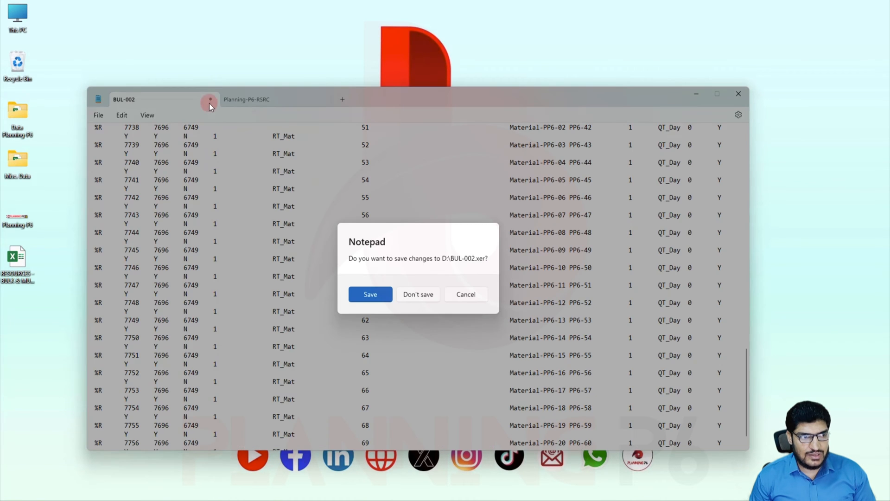
{"action": "left_click", "coordinate": [408, 292]}
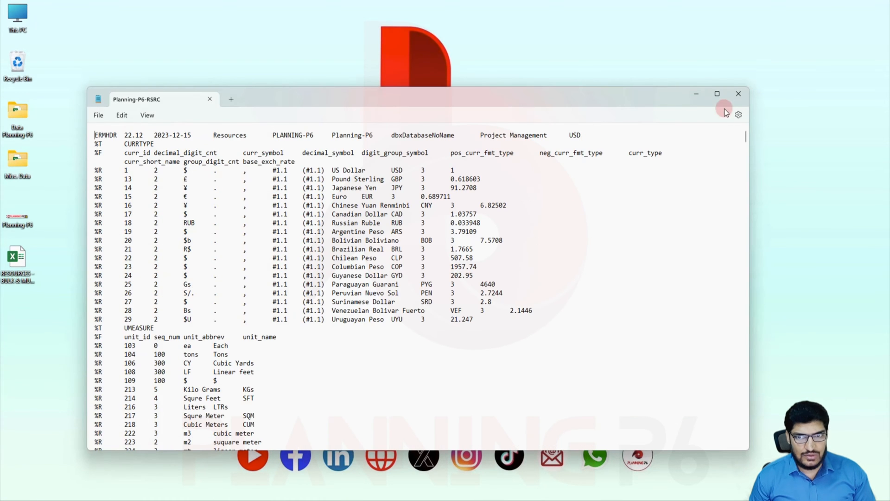
{"action": "left_click", "coordinate": [712, 97]}
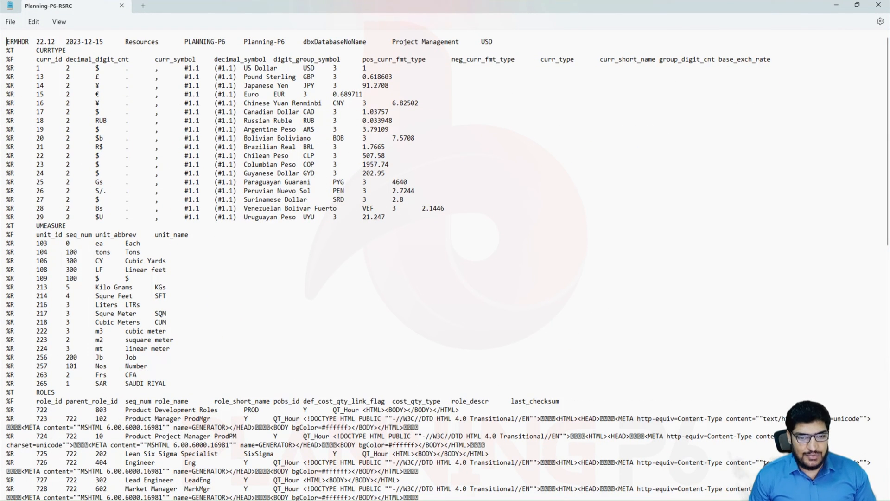
{"action": "left_click", "coordinate": [538, 500]}
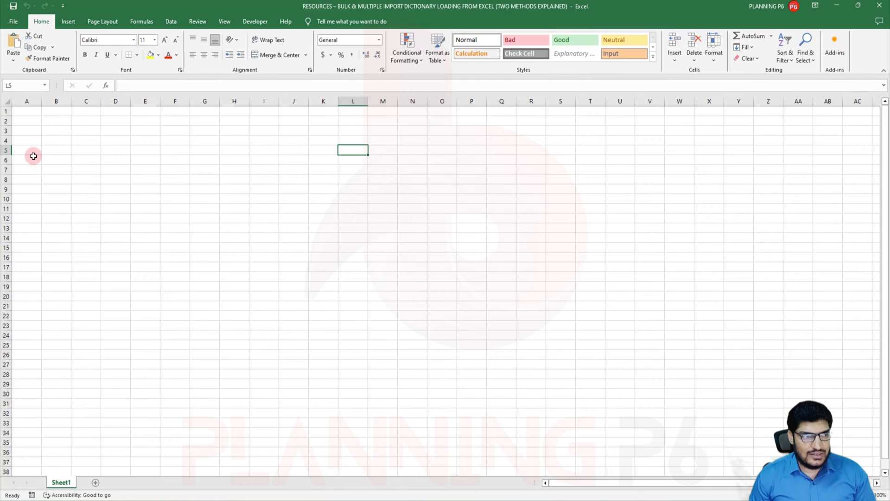
{"action": "left_click", "coordinate": [27, 119]}
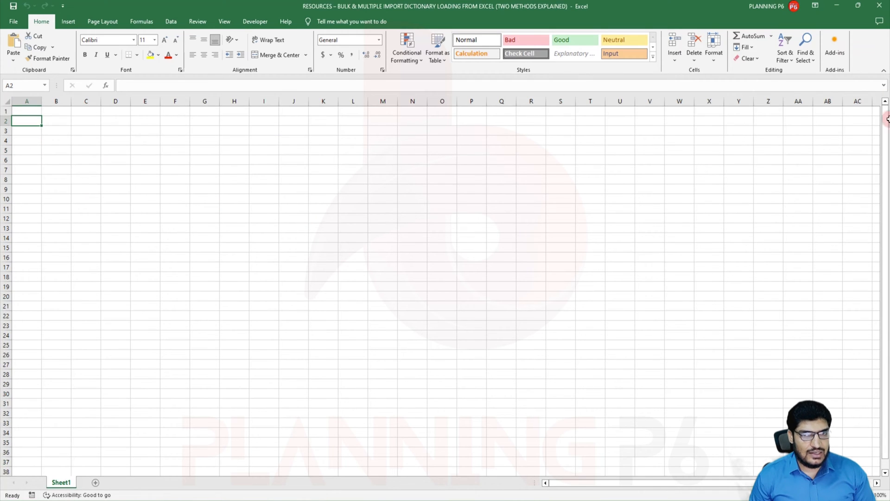
{"action": "left_click", "coordinate": [839, 7]}
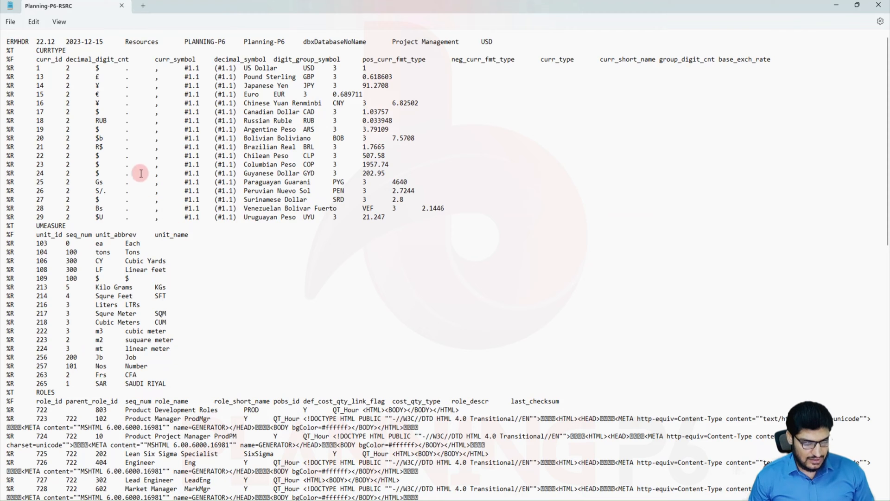
- Try to copy the entire text of Planning-P6-RSRC into cell A1 of Sheet1 in the Excel workbook
{"action": "key", "text": "ctrl+a"}
{"action": "right_click", "coordinate": [74, 140]}
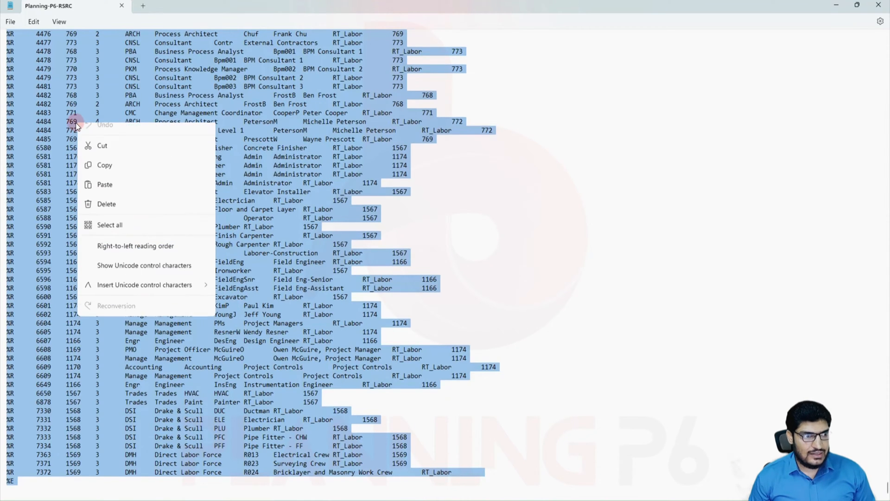
{"action": "left_click", "coordinate": [103, 174]}
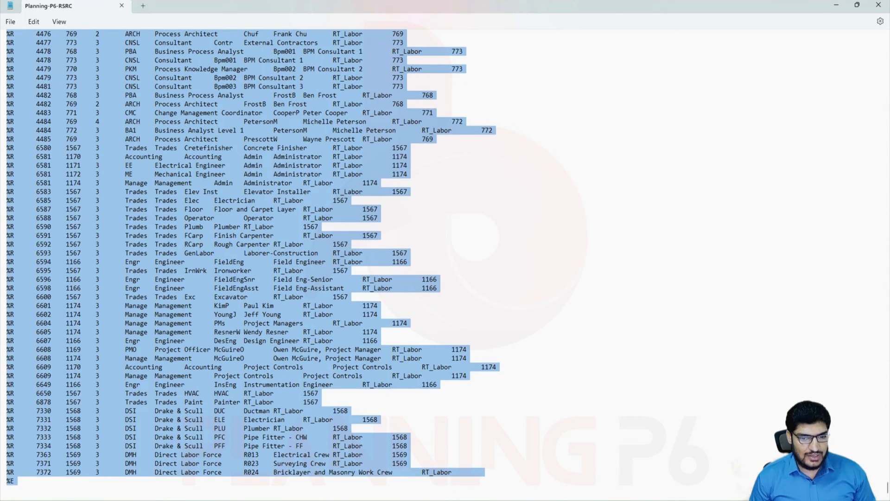
{"action": "key", "text": "alt+Tab"}
{"action": "right_click", "coordinate": [28, 111]}
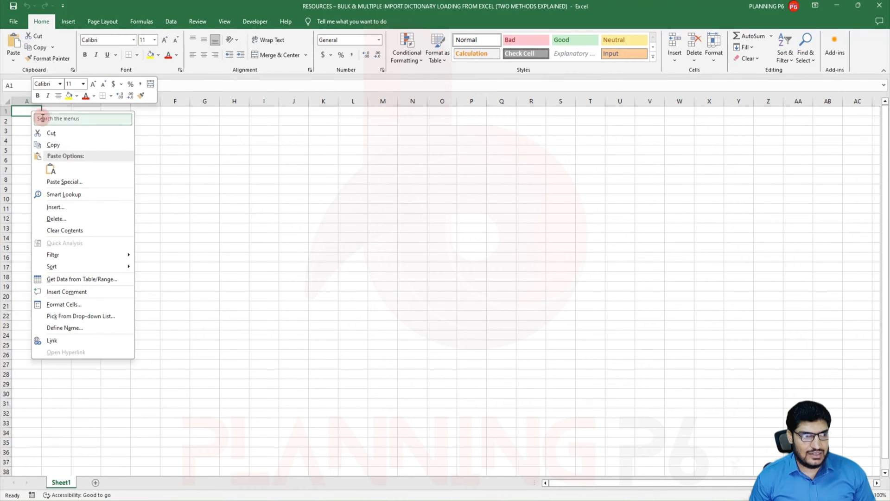
{"action": "left_click", "coordinate": [52, 169]}
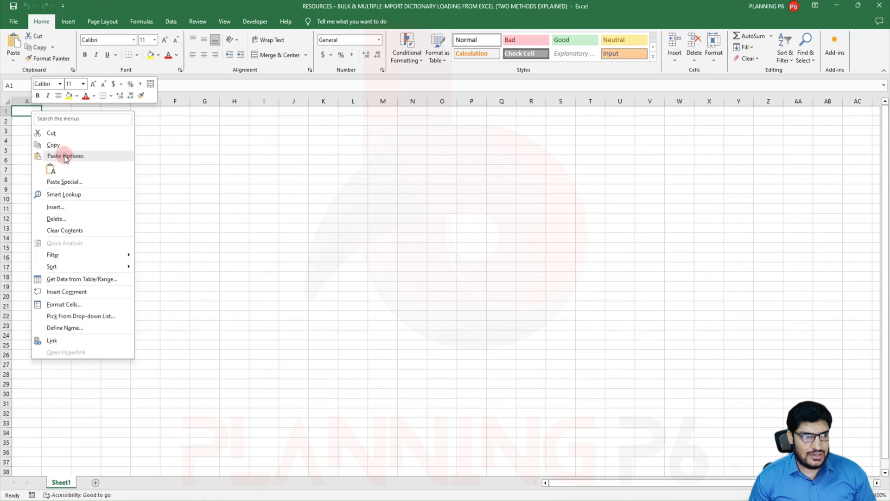
{"action": "left_click", "coordinate": [53, 167]}
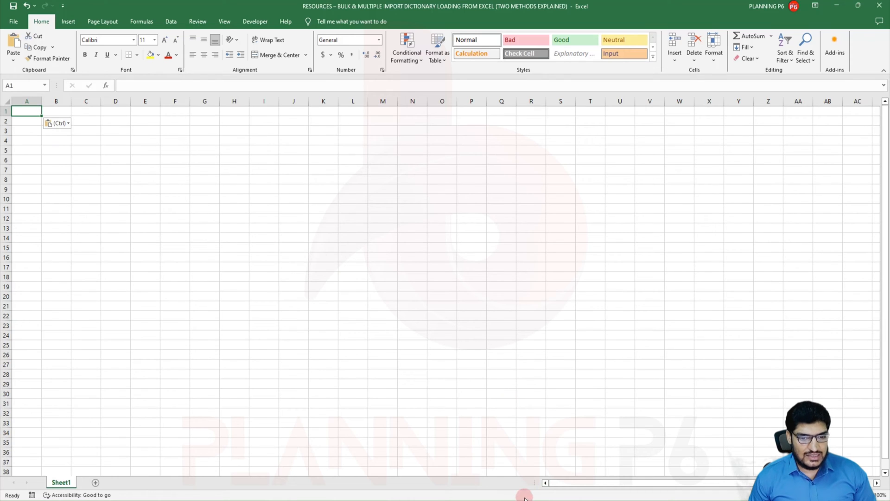
- Return to Notepad and examine the Planning-P6-RSRC table sections, including CURRTYPE, UMEASURE and ROLES, back up to the file header
{"action": "mouse_move", "coordinate": [496, 500]}
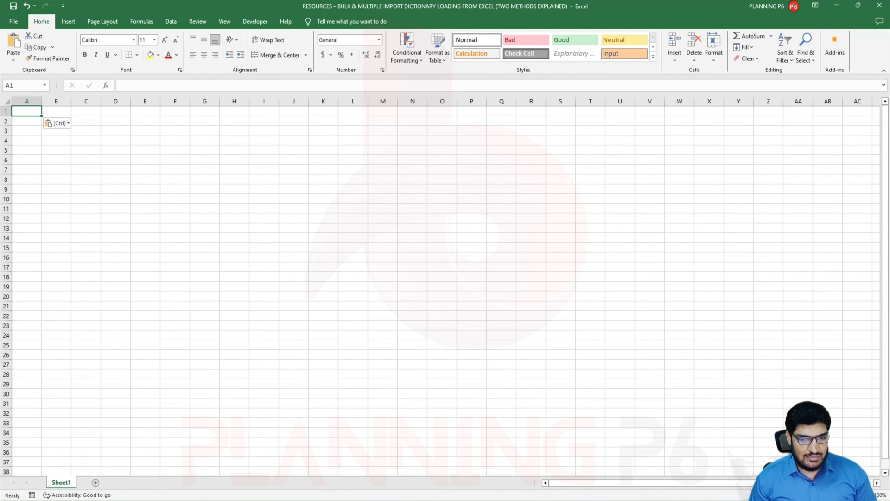
{"action": "left_click", "coordinate": [587, 499]}
{"action": "scroll", "coordinate": [349, 329], "scroll_direction": "up", "scroll_amount": 20}
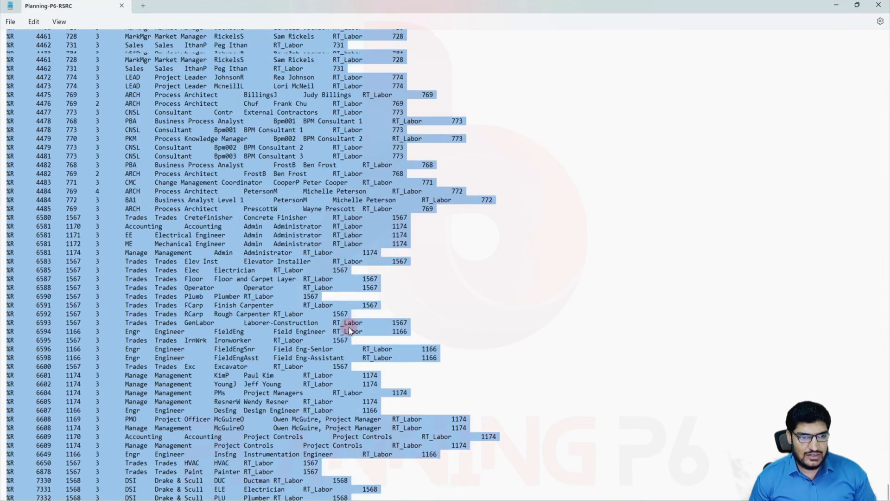
{"action": "scroll", "coordinate": [335, 316], "scroll_direction": "up", "scroll_amount": 3}
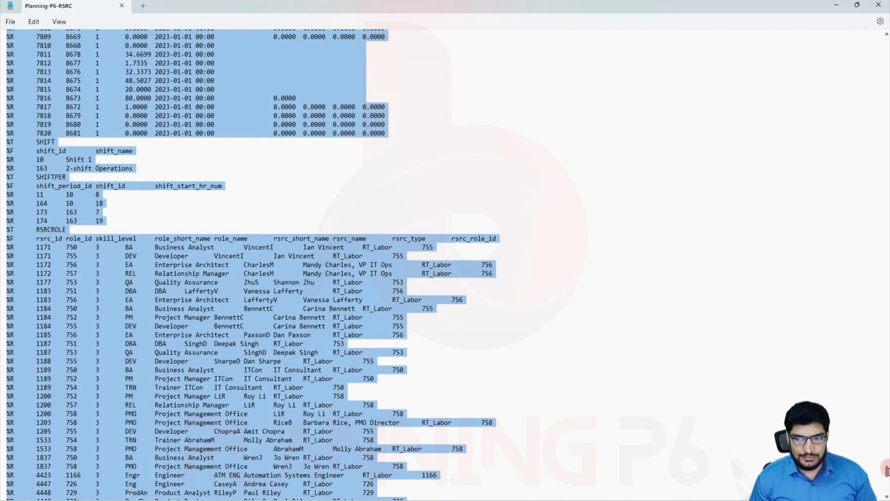
{"action": "left_click_drag", "start_coordinate": [888, 472], "coordinate": [886, 19]}
{"action": "scroll", "coordinate": [322, 402], "scroll_direction": "down", "scroll_amount": 3}
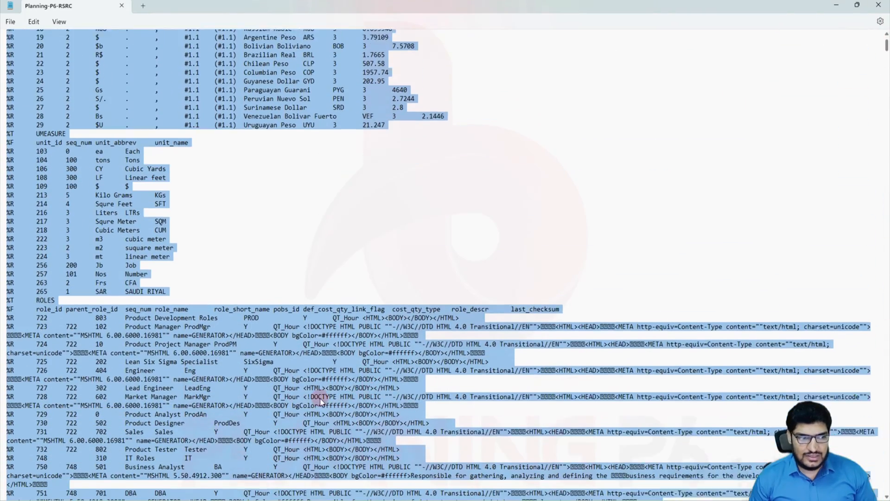
{"action": "scroll", "coordinate": [320, 399], "scroll_direction": "down", "scroll_amount": 1}
{"action": "left_click", "coordinate": [19, 289]}
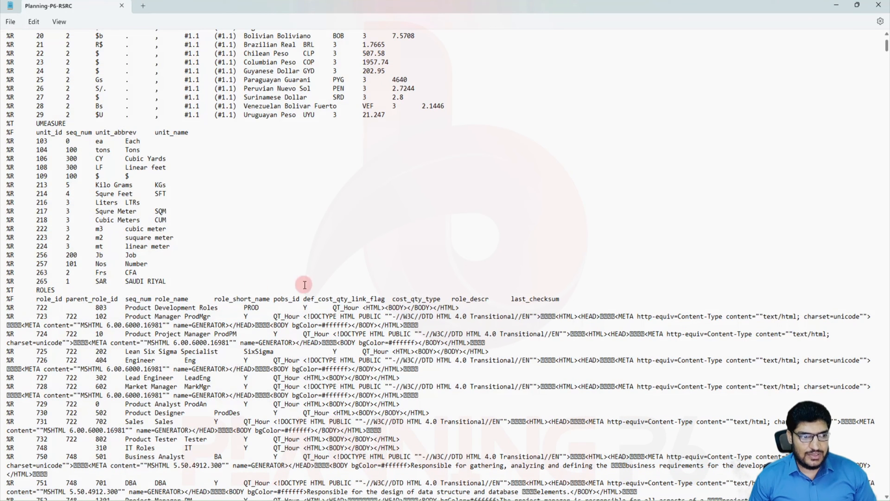
{"action": "scroll", "coordinate": [269, 304], "scroll_direction": "up", "scroll_amount": 4}
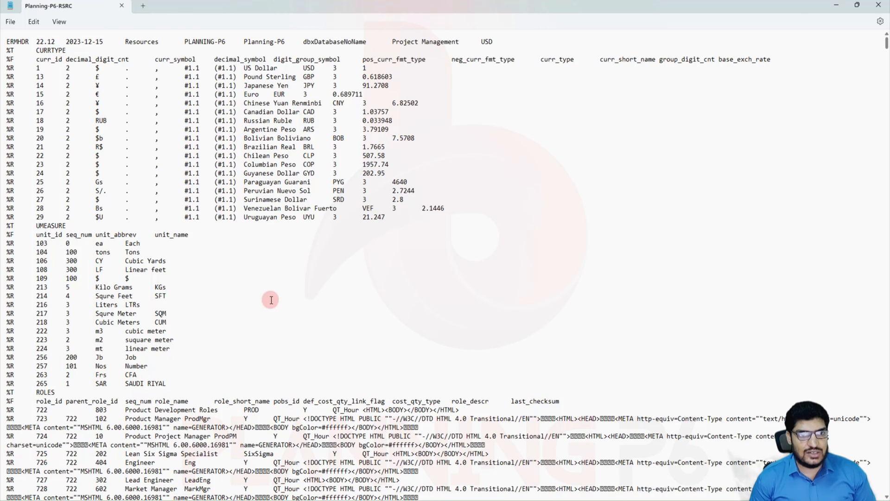
- Copy the ERMHDR header line of Planning-P6-RSRC and paste it into cell A1 of Sheet1 in Excel
{"action": "left_click_drag", "start_coordinate": [494, 41], "coordinate": [1, 45]}
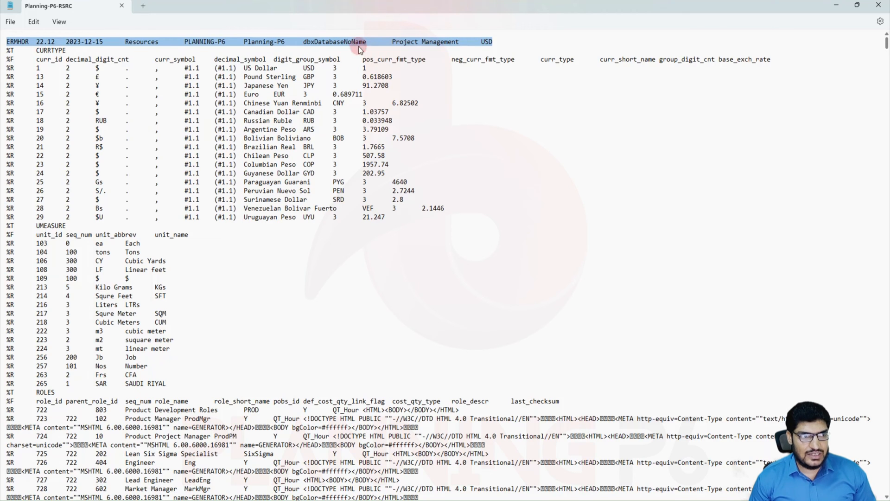
{"action": "key", "text": "alt+Tab"}
{"action": "right_click", "coordinate": [26, 110]}
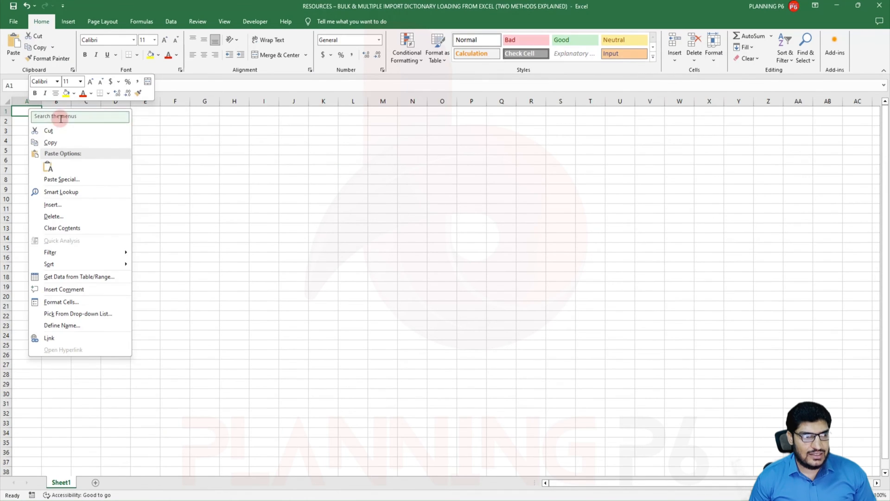
{"action": "left_click", "coordinate": [48, 167]}
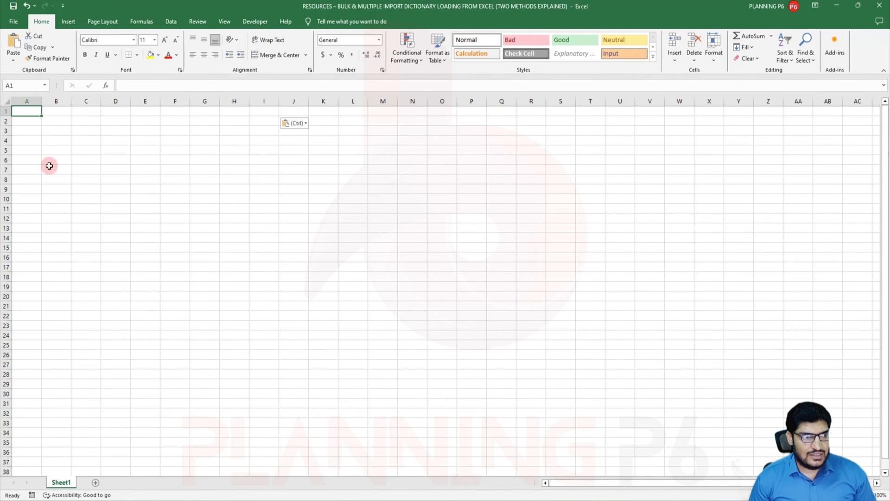
- Autofit the widths of columns B, C, E, F, G and H to the pasted header row
{"action": "double_click", "coordinate": [71, 101]}
{"action": "double_click", "coordinate": [90, 101]}
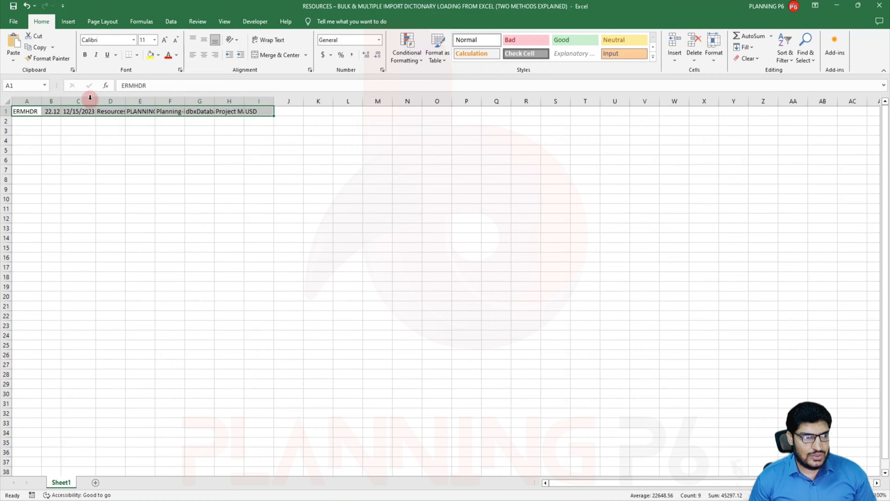
{"action": "double_click", "coordinate": [155, 99]}
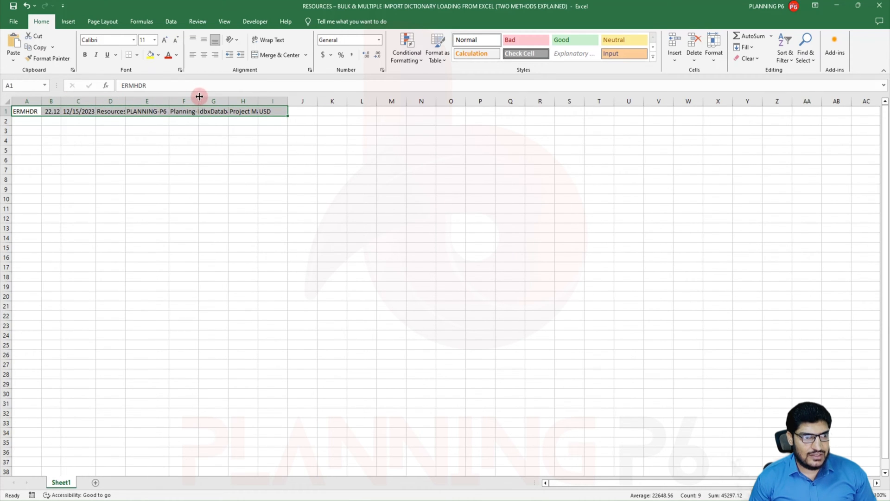
{"action": "double_click", "coordinate": [199, 100]}
{"action": "double_click", "coordinate": [236, 100]}
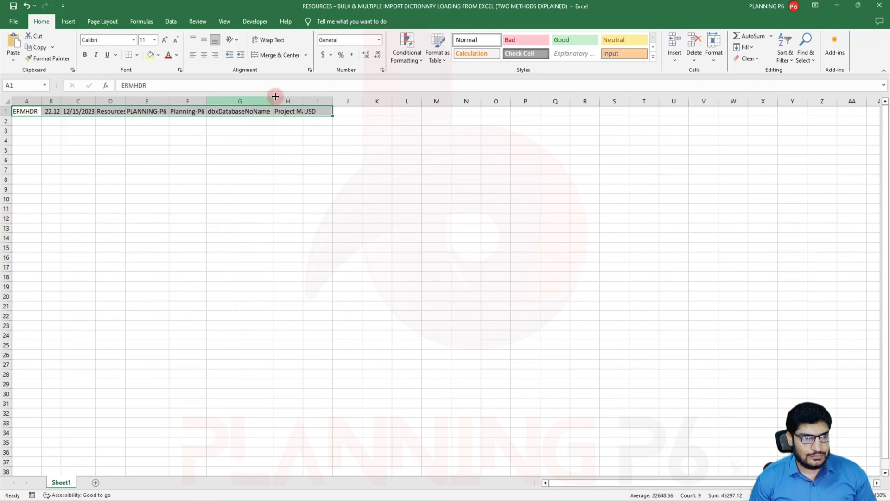
{"action": "double_click", "coordinate": [303, 100]}
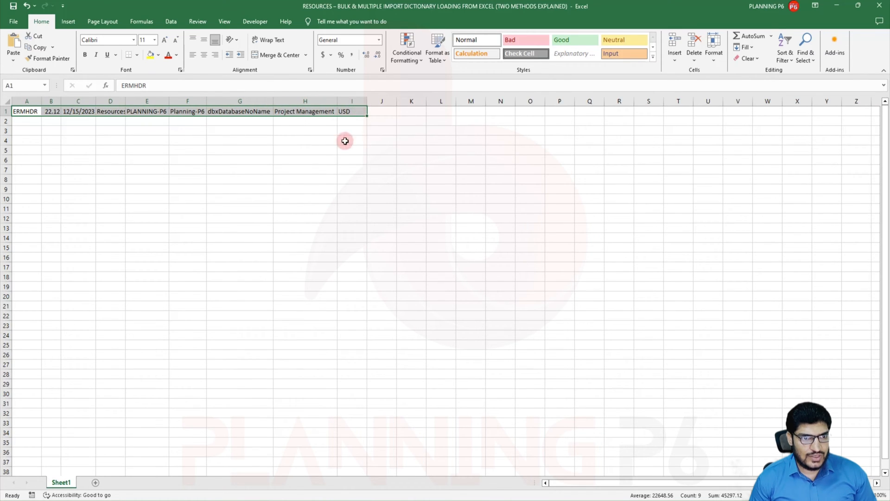
{"action": "left_click", "coordinate": [157, 179]}
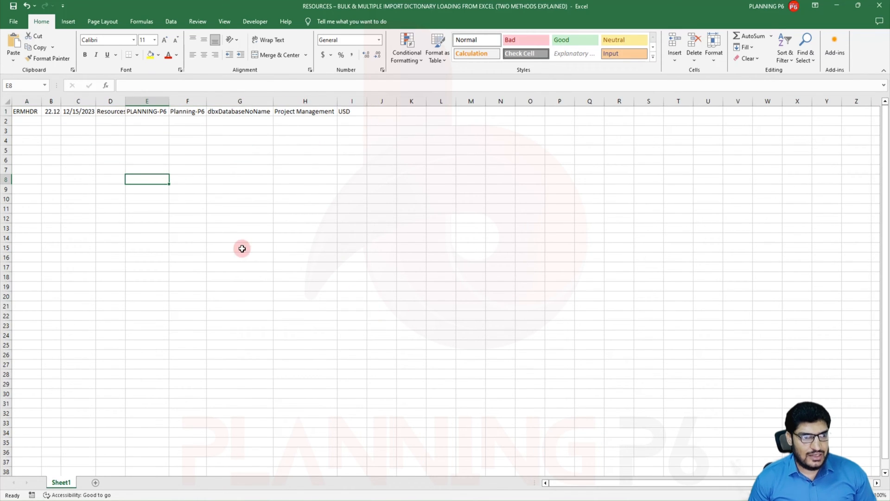
- Switch to Notepad and search the Planning-P6-RSRC text for RSRC
{"action": "key", "text": "alt+Tab"}
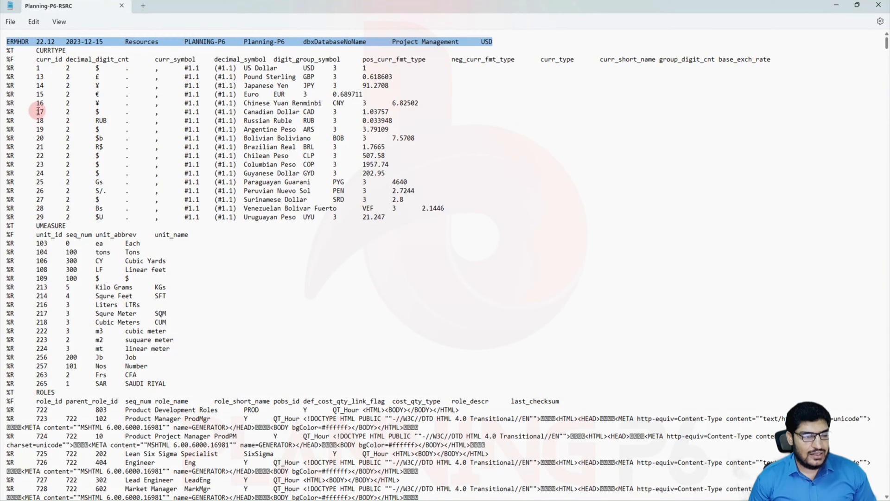
{"action": "left_click", "coordinate": [58, 105]}
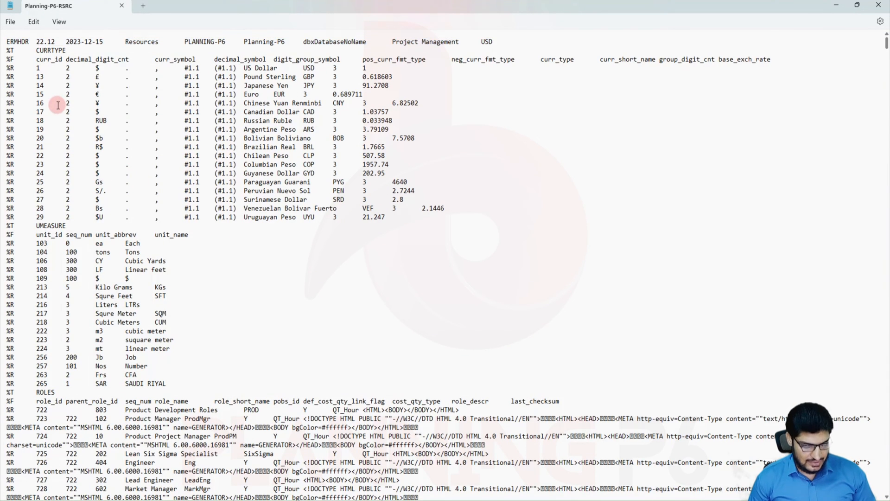
{"action": "key", "text": "ctrl+f"}
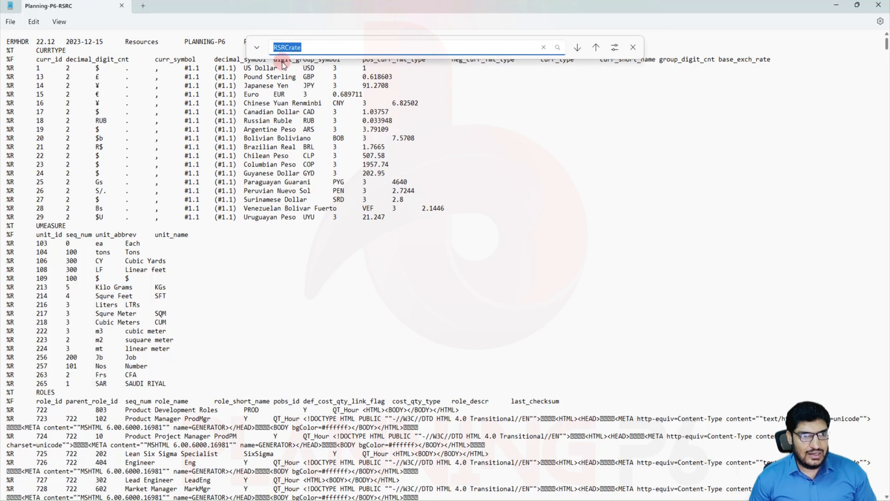
{"action": "left_click", "coordinate": [312, 46]}
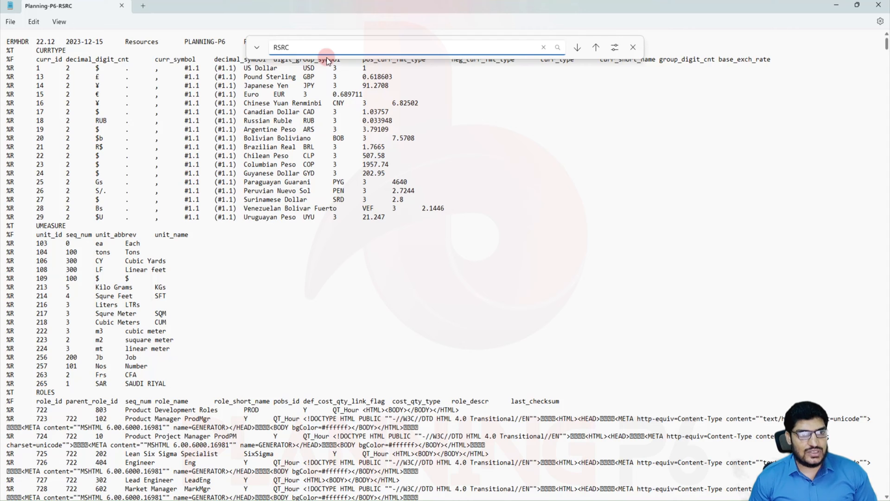
{"action": "key", "text": "Return"}
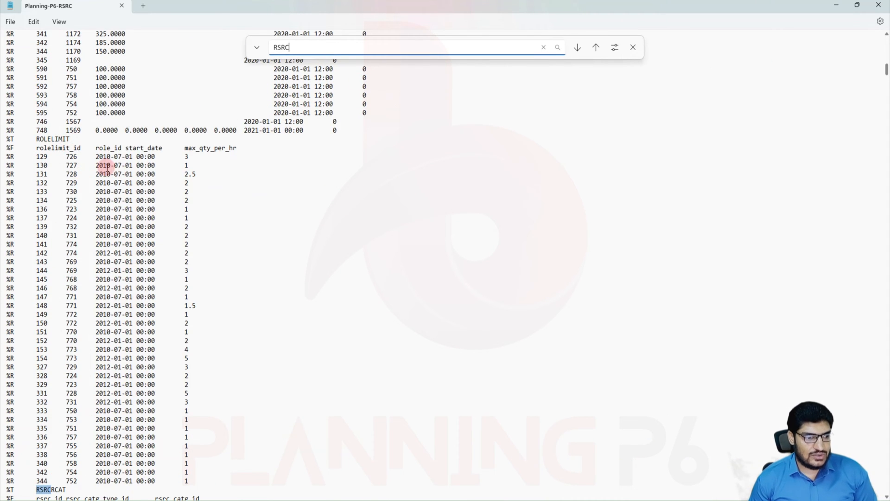
{"action": "scroll", "coordinate": [123, 254], "scroll_direction": "down", "scroll_amount": 4}
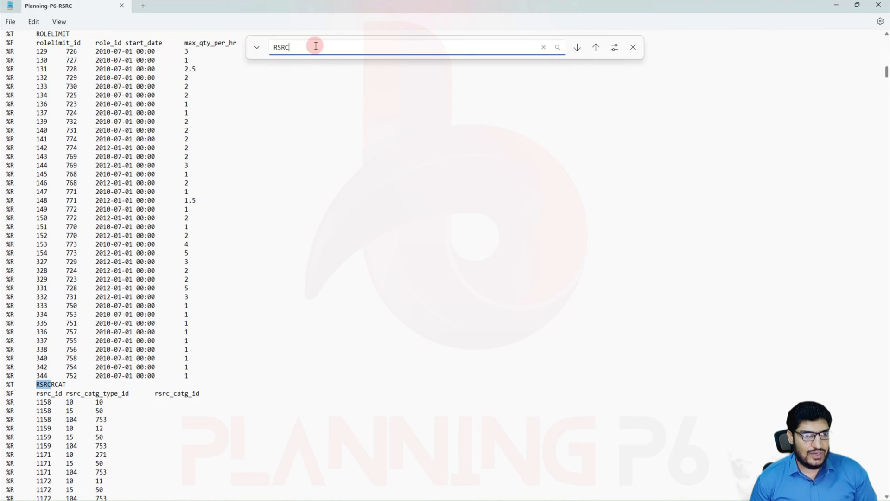
- Go through the further RSRC matches, past the RSRCRCAT and RCATTYPE tables, to the RCATVAL field line
{"action": "key", "text": "Return"}
{"action": "key", "text": "Return"}
{"action": "key", "text": "Return"}
{"action": "key", "text": "Return"}
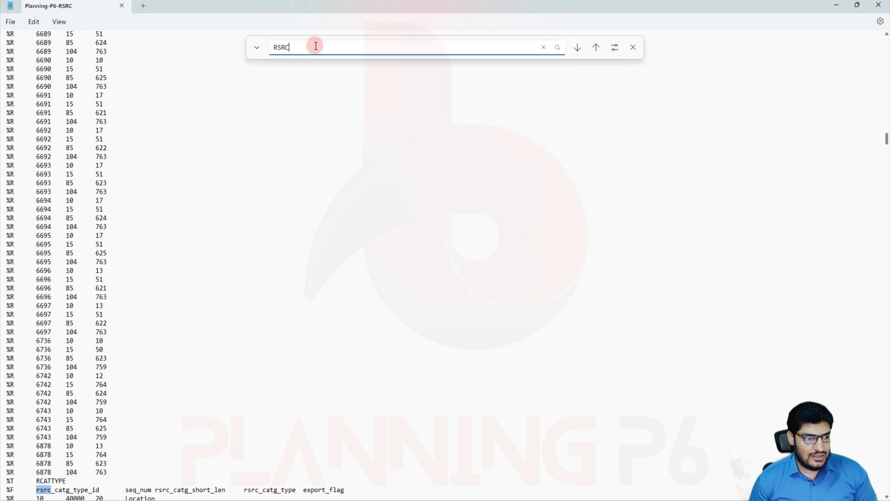
{"action": "key", "text": "Return"}
{"action": "key", "text": "Return"}
{"action": "key", "text": "Return"}
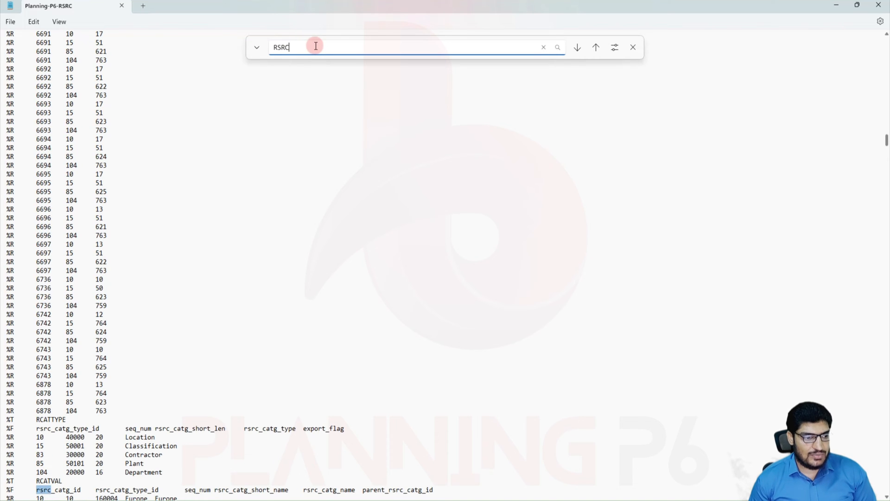
{"action": "key", "text": "Return"}
{"action": "key", "text": "Return"}
{"action": "key", "text": "Return"}
{"action": "key", "text": "Return"}
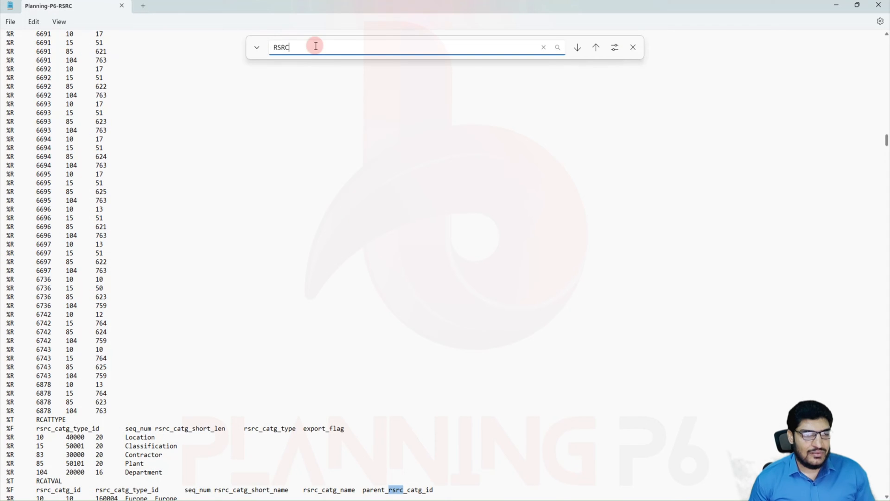
- Search for AA-Planning-p6-01 and examine the sample resource rows around the match
{"action": "double_click", "coordinate": [280, 47]}
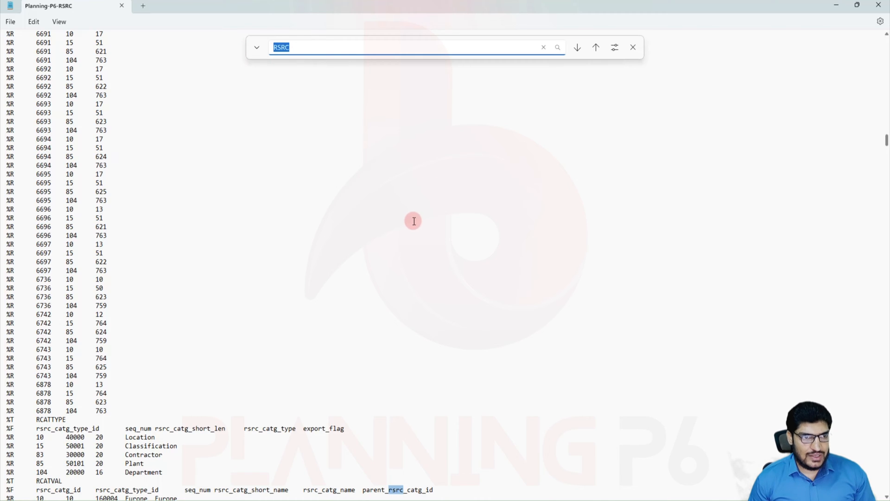
{"action": "type", "text": "AA-Planning-p6-01"}
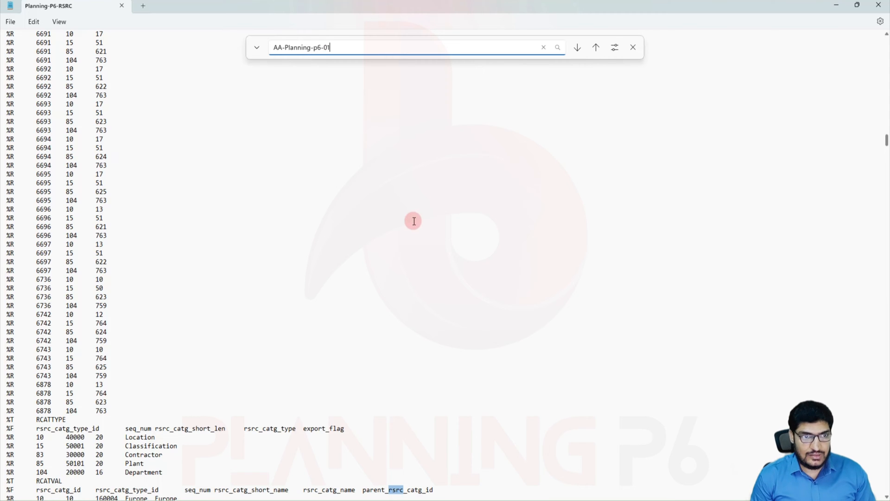
{"action": "key", "text": "Return"}
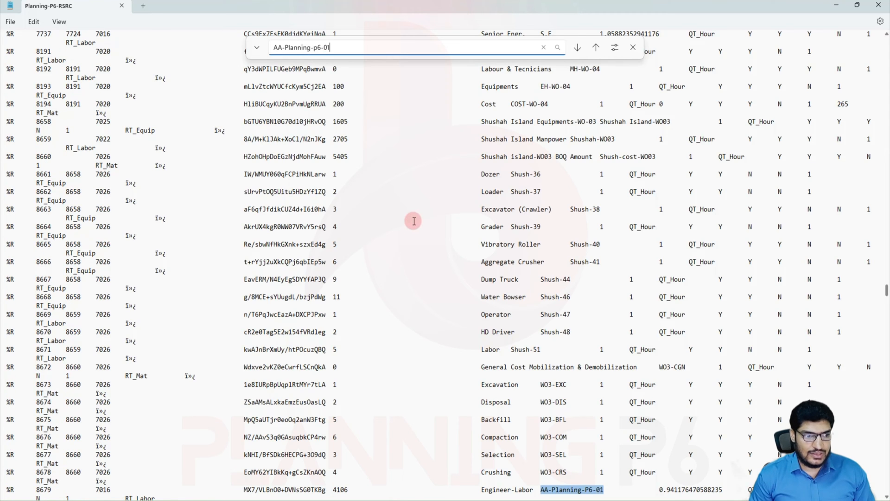
{"action": "scroll", "coordinate": [625, 486], "scroll_direction": "down", "scroll_amount": 3}
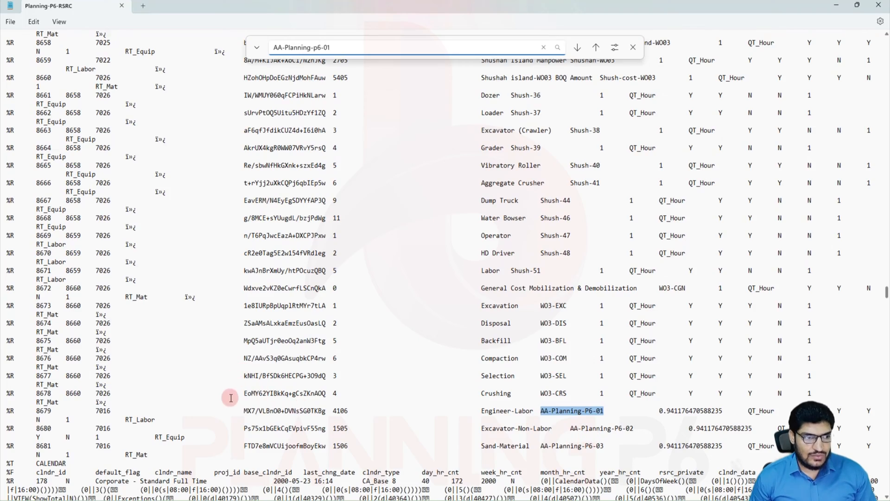
{"action": "scroll", "coordinate": [238, 393], "scroll_direction": "up", "scroll_amount": 4}
{"action": "scroll", "coordinate": [238, 392], "scroll_direction": "down", "scroll_amount": 5}
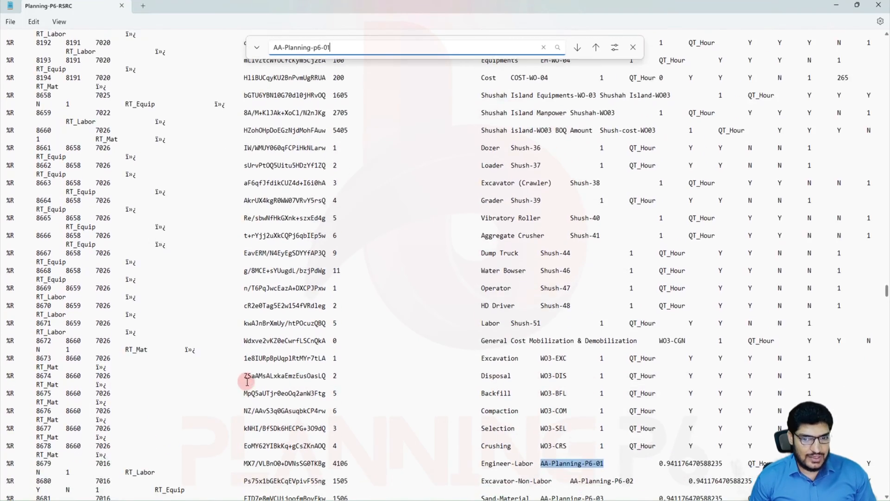
- Trace the resource rows upward from the AA-Planning-P6-01 match to the start of the RSRC table and its field names
{"action": "scroll", "coordinate": [407, 379], "scroll_direction": "up", "scroll_amount": 20}
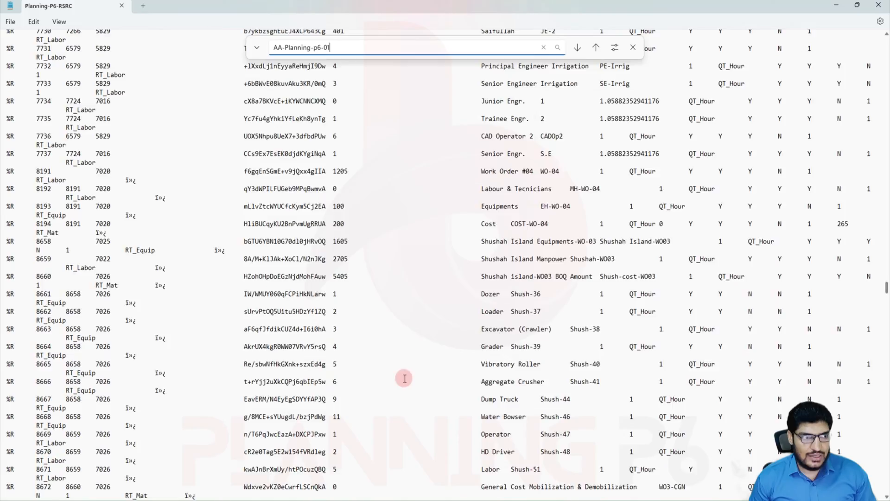
{"action": "scroll", "coordinate": [404, 378], "scroll_direction": "up", "scroll_amount": 20}
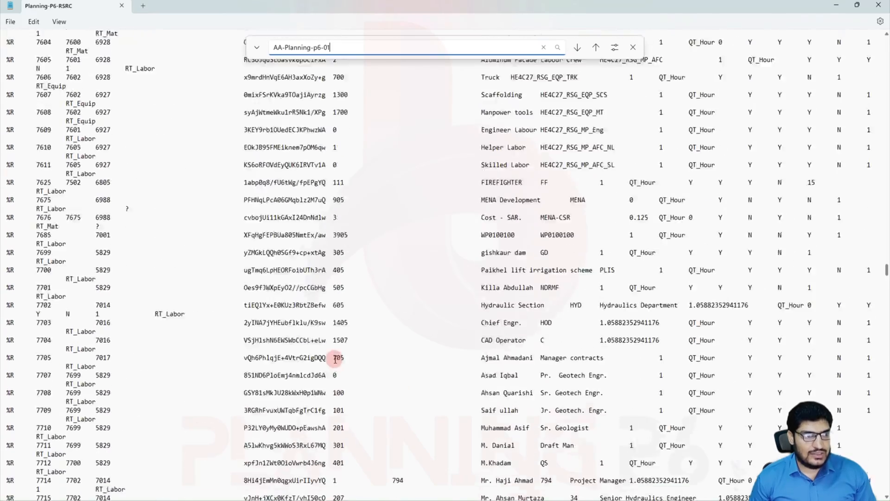
{"action": "scroll", "coordinate": [333, 358], "scroll_direction": "up", "scroll_amount": 15}
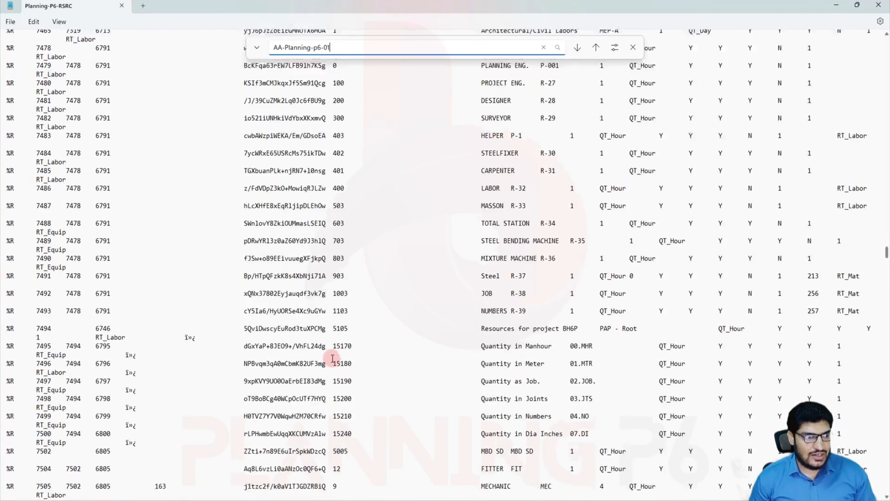
{"action": "scroll", "coordinate": [10, 237], "scroll_direction": "up", "scroll_amount": 7}
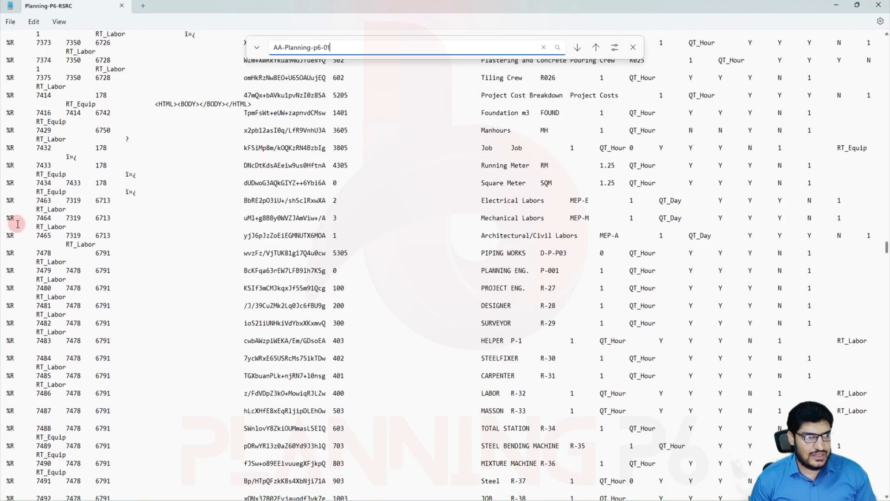
{"action": "scroll", "coordinate": [14, 224], "scroll_direction": "up", "scroll_amount": 10}
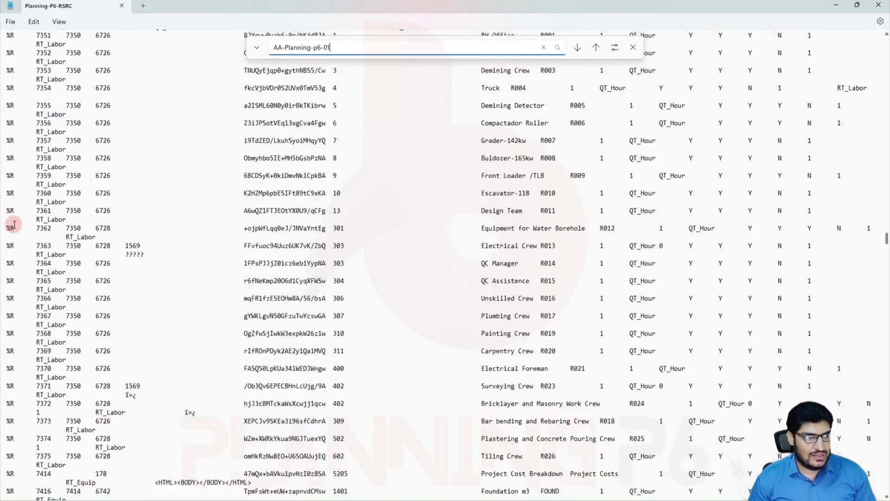
{"action": "scroll", "coordinate": [15, 224], "scroll_direction": "up", "scroll_amount": 20}
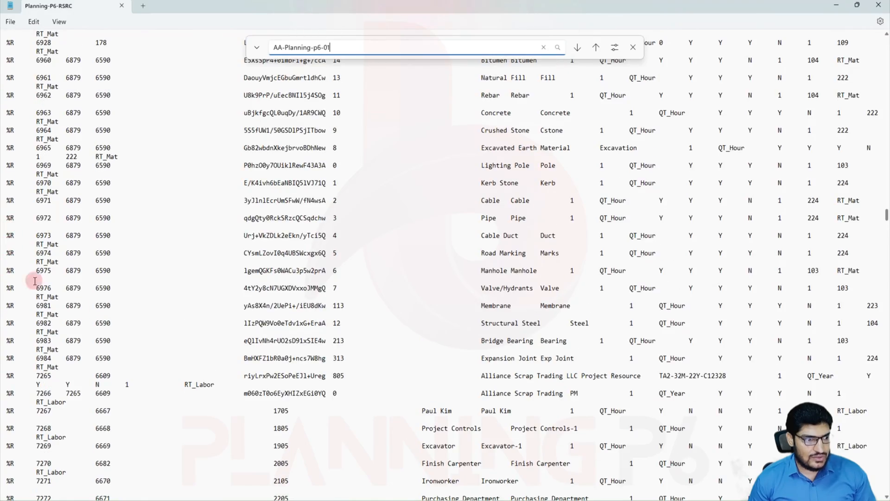
{"action": "scroll", "coordinate": [42, 285], "scroll_direction": "up", "scroll_amount": 5}
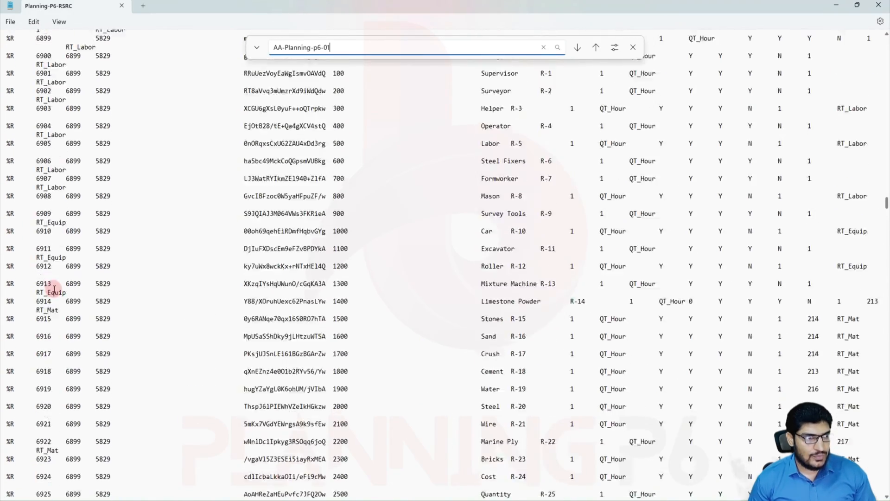
{"action": "scroll", "coordinate": [54, 289], "scroll_direction": "up", "scroll_amount": 15}
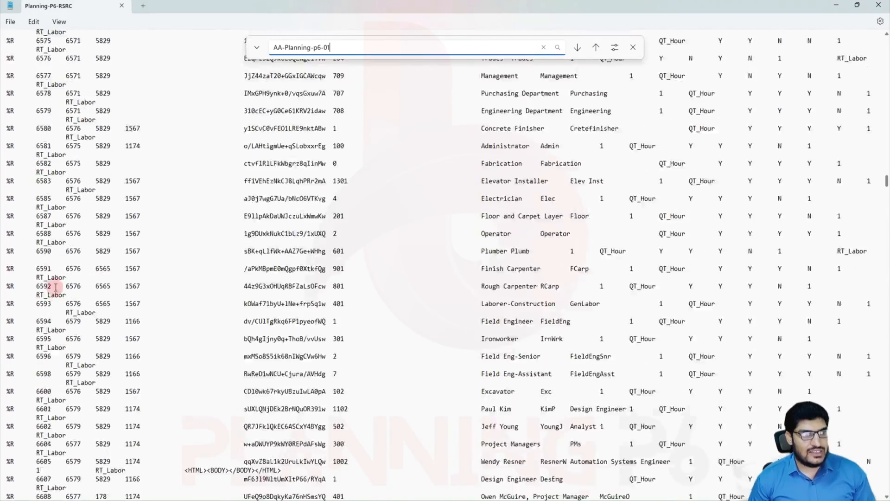
{"action": "scroll", "coordinate": [56, 288], "scroll_direction": "up", "scroll_amount": 10}
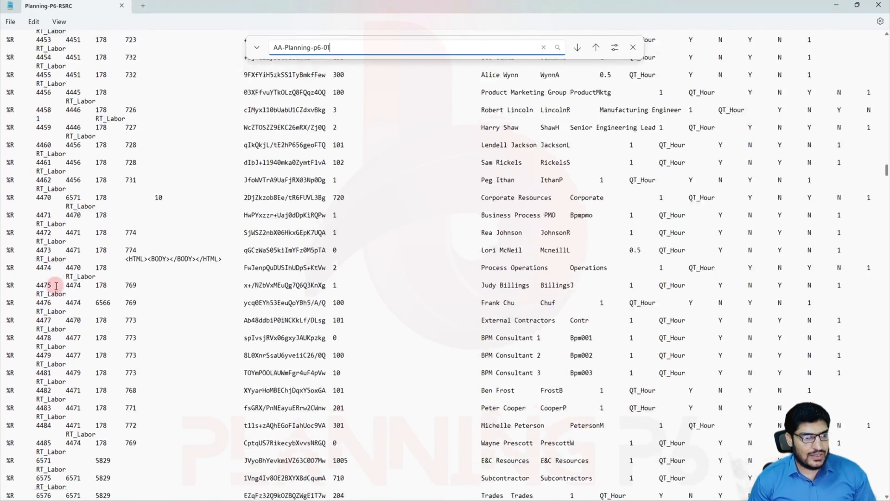
{"action": "scroll", "coordinate": [56, 286], "scroll_direction": "up", "scroll_amount": 3}
{"action": "scroll", "coordinate": [57, 286], "scroll_direction": "up", "scroll_amount": 10}
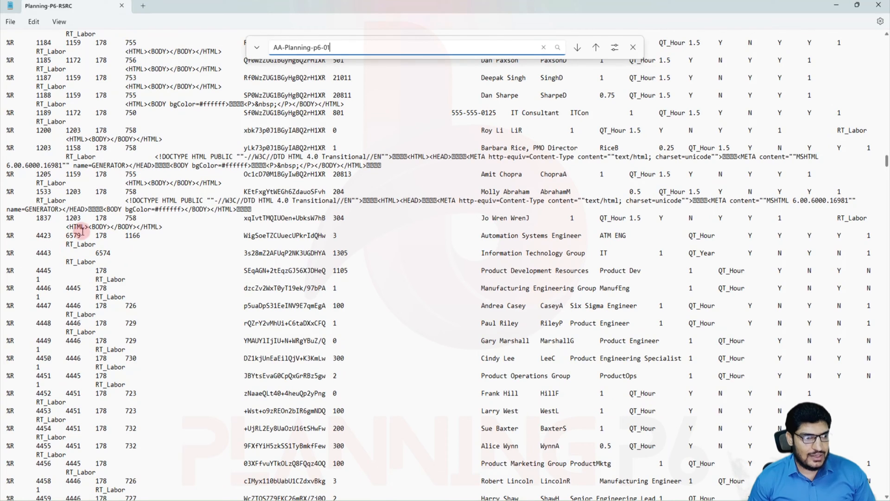
{"action": "scroll", "coordinate": [84, 222], "scroll_direction": "up", "scroll_amount": 10}
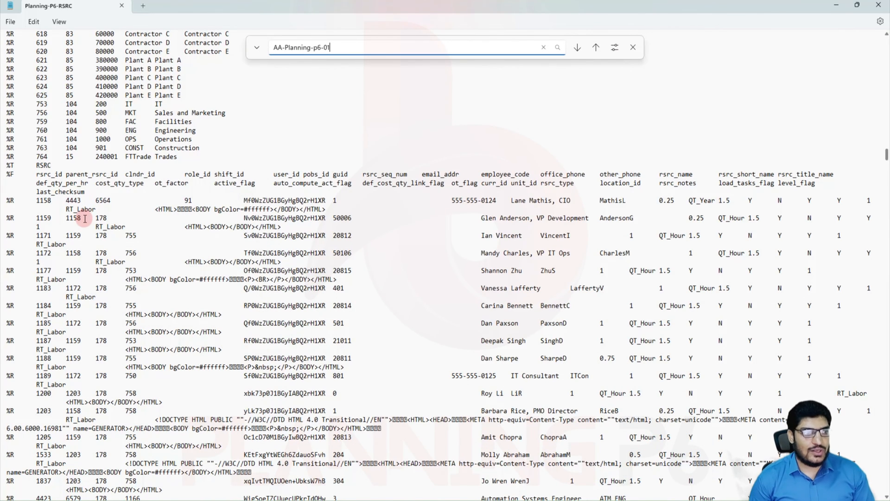
- Copy the RSRC table's %T and %F header lines and paste them into Sheet1 in Excel, starting at cell A6
{"action": "left_click", "coordinate": [85, 192]}
{"action": "left_click_drag", "start_coordinate": [86, 191], "coordinate": [13, 168]}
{"action": "key", "text": "ctrl+c"}
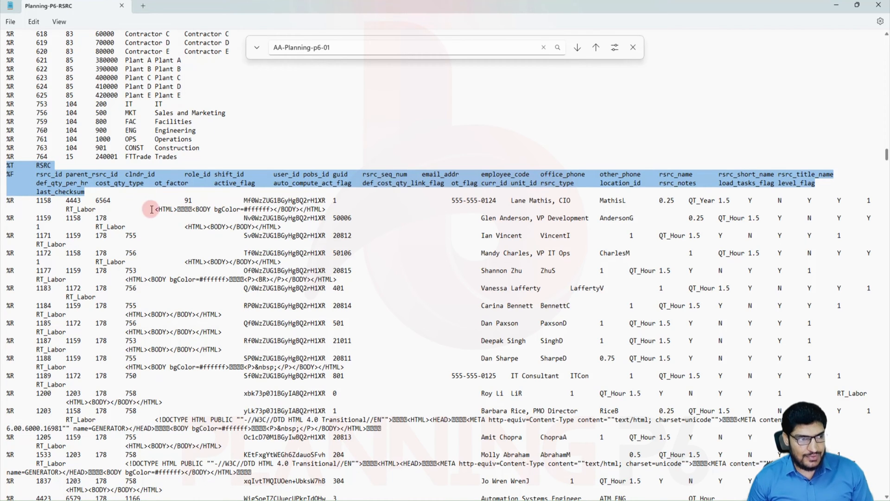
{"action": "key", "text": "alt+Tab"}
{"action": "left_click", "coordinate": [30, 122]}
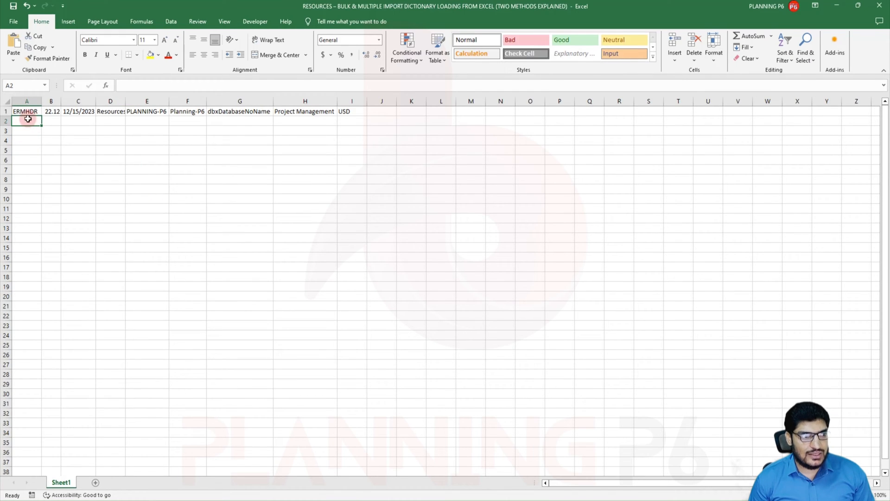
{"action": "left_click", "coordinate": [30, 161]}
{"action": "key", "text": "ctrl+v"}
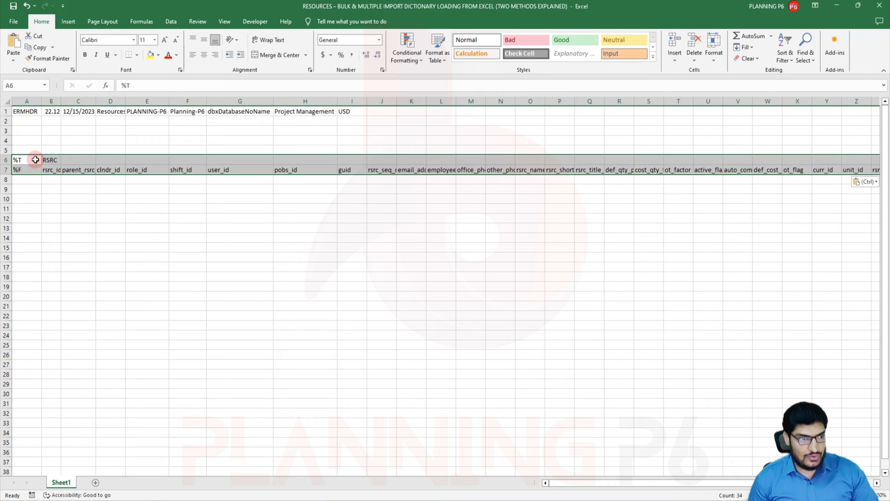
{"action": "left_click", "coordinate": [255, 236]}
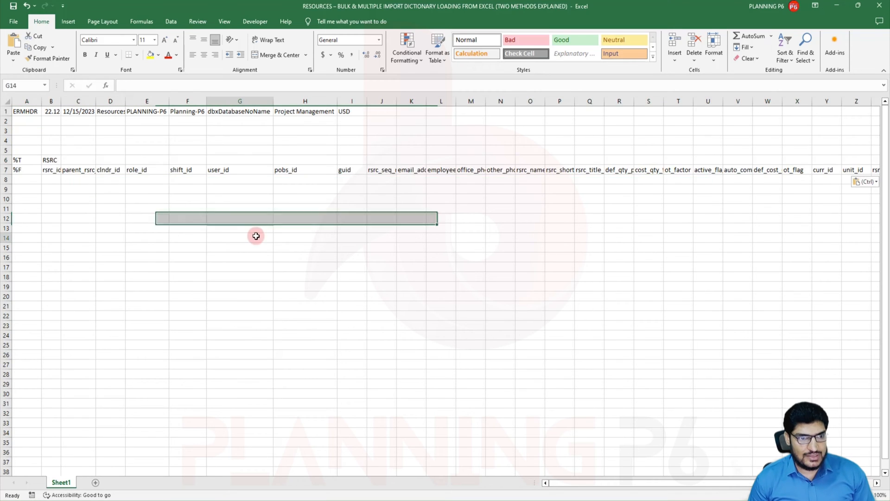
- AutoFit columns B to D and J to R in Sheet1 so the RSRC field names show in full
{"action": "double_click", "coordinate": [61, 102]}
{"action": "double_click", "coordinate": [98, 102]}
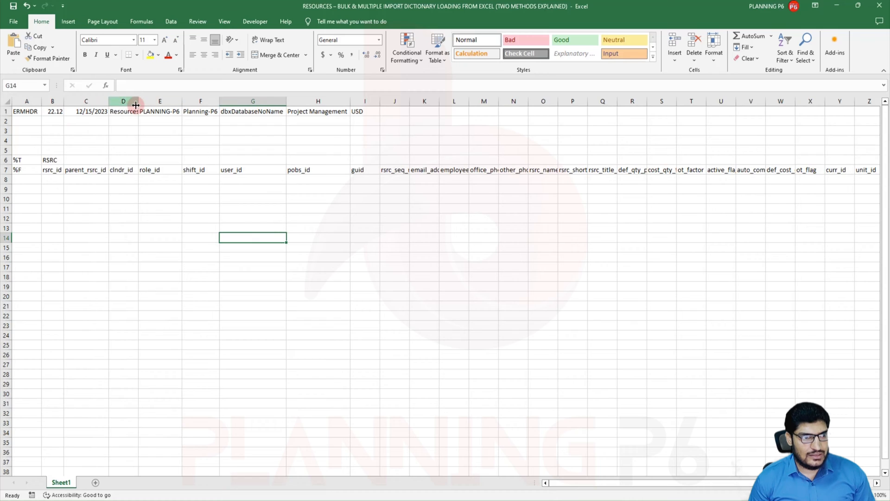
{"action": "double_click", "coordinate": [138, 102]}
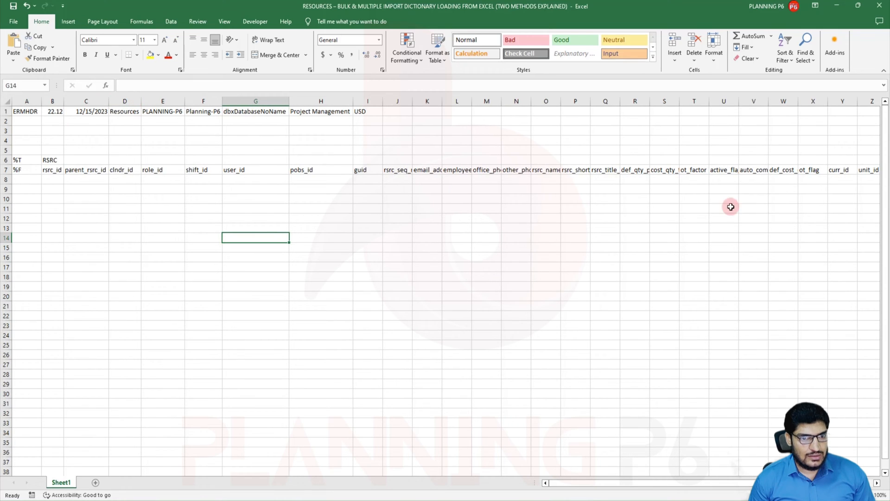
{"action": "double_click", "coordinate": [412, 100]}
{"action": "double_click", "coordinate": [457, 102]}
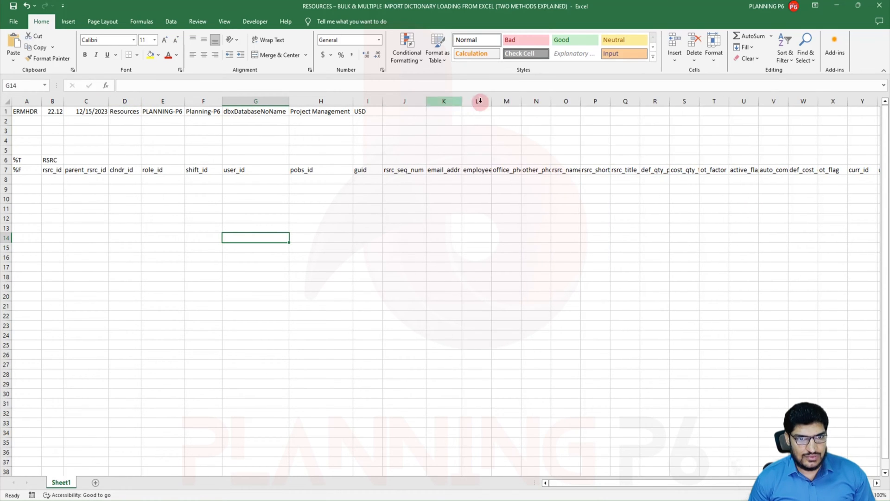
{"action": "double_click", "coordinate": [491, 101]}
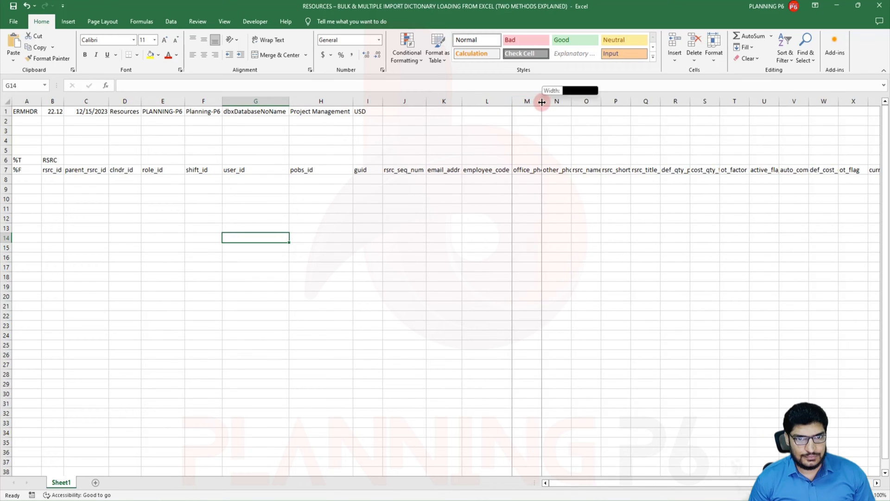
{"action": "double_click", "coordinate": [542, 101]}
{"action": "double_click", "coordinate": [583, 101]}
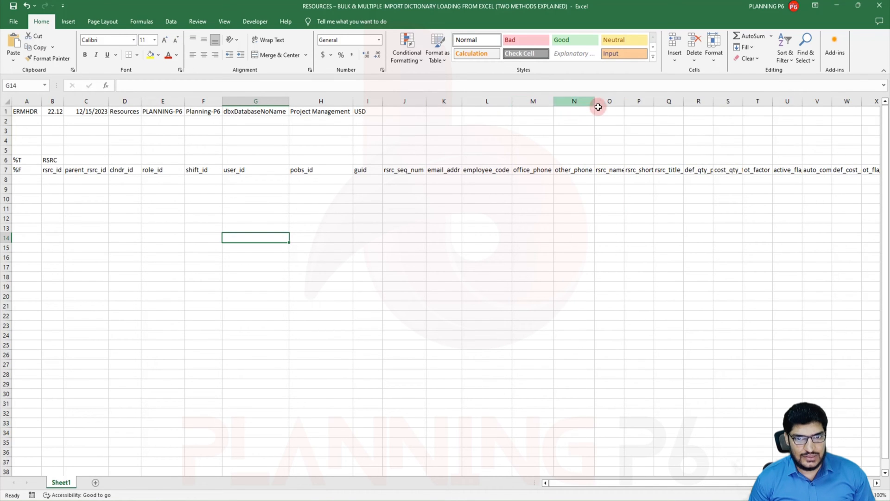
{"action": "double_click", "coordinate": [624, 101]}
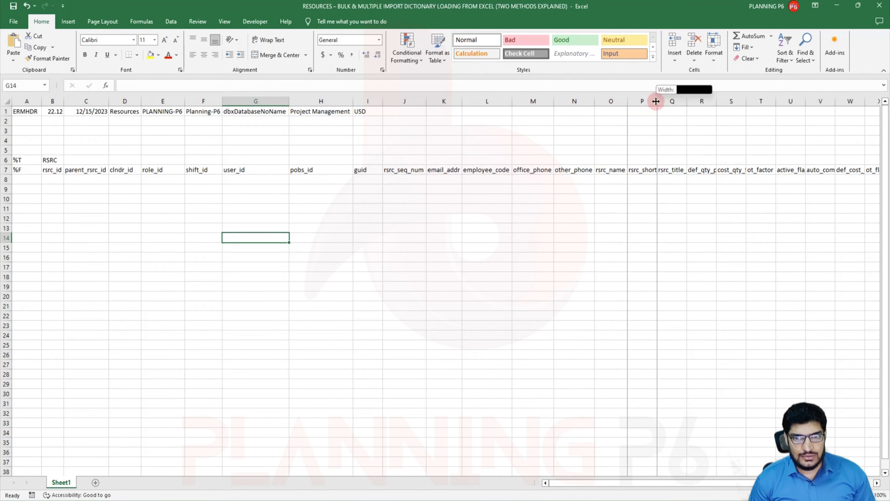
{"action": "double_click", "coordinate": [656, 101]}
{"action": "double_click", "coordinate": [709, 101]}
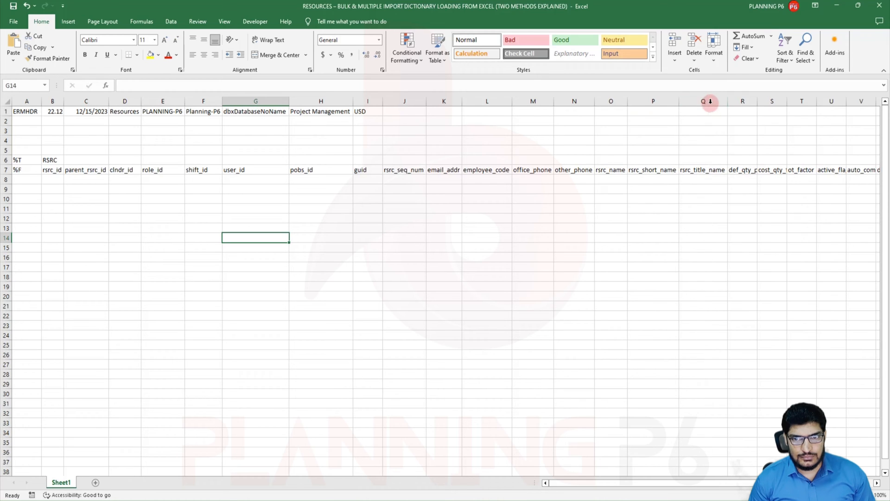
{"action": "double_click", "coordinate": [757, 101]}
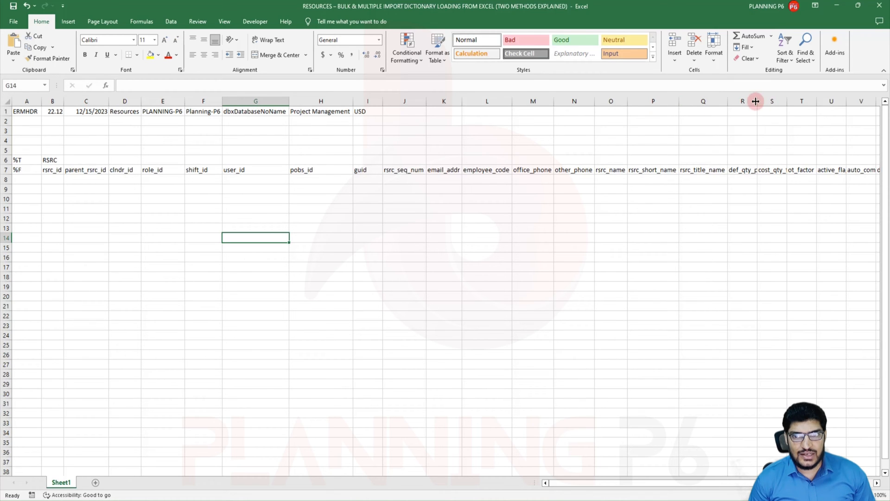
- AutoFit columns AB to AF in Sheet1 to the RSRC field names from location_id to last_checksum
{"action": "left_click", "coordinate": [877, 483]}
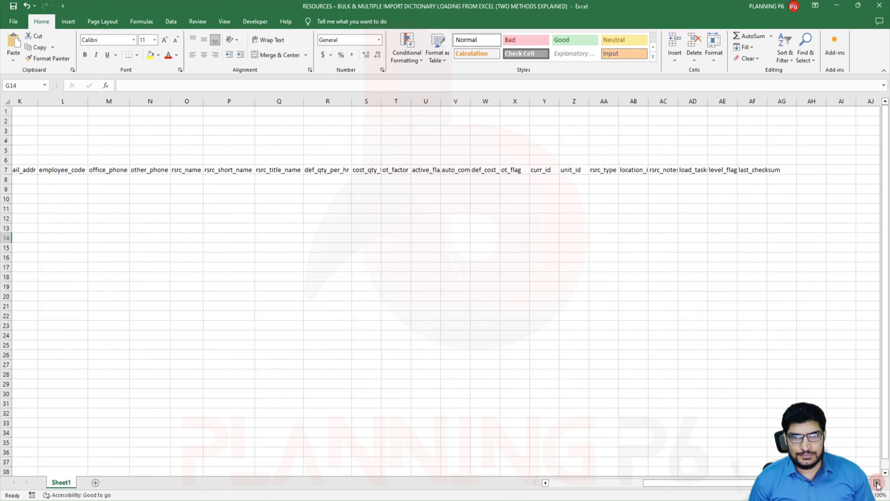
{"action": "left_click", "coordinate": [877, 484]}
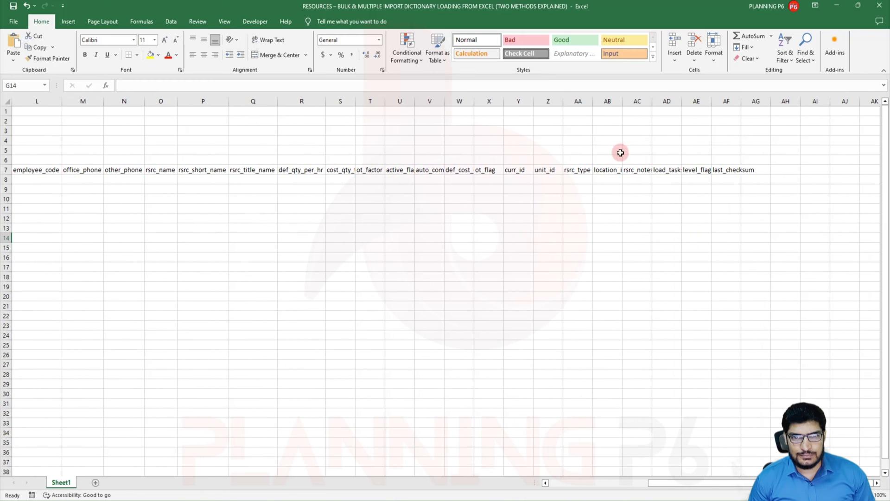
{"action": "double_click", "coordinate": [681, 102]}
{"action": "double_click", "coordinate": [730, 101]}
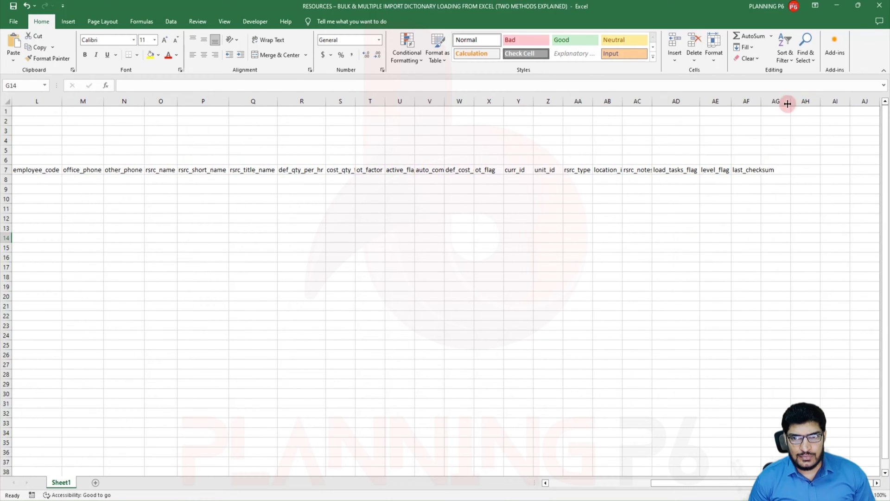
{"action": "double_click", "coordinate": [761, 101]}
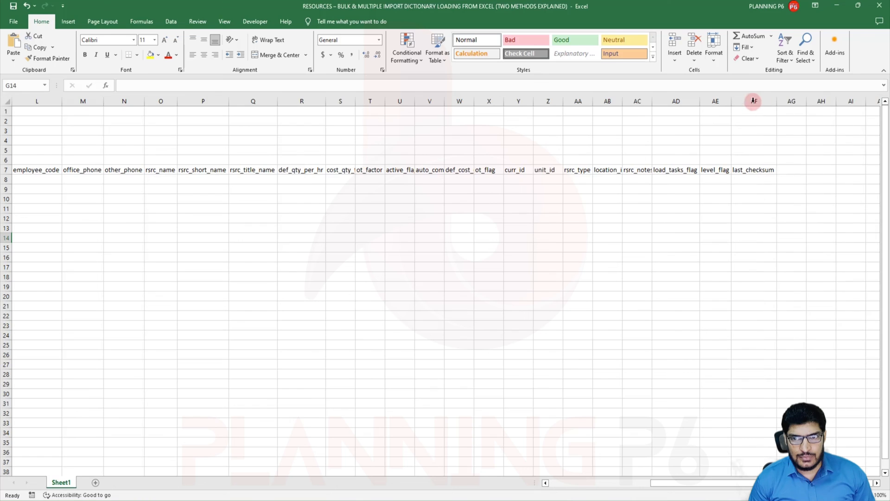
{"action": "double_click", "coordinate": [649, 99]}
{"action": "left_click", "coordinate": [617, 100]}
{"action": "left_click", "coordinate": [626, 100]}
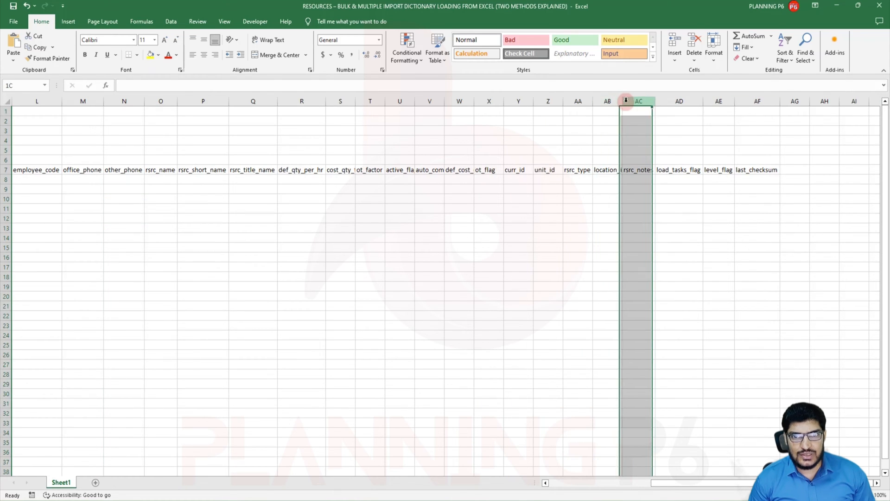
{"action": "double_click", "coordinate": [620, 101]}
{"action": "left_click", "coordinate": [589, 101]}
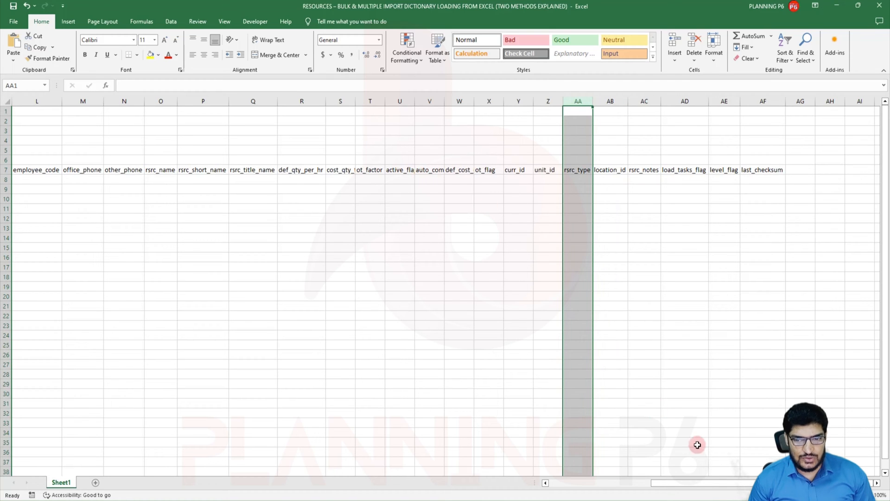
{"action": "left_click_drag", "start_coordinate": [688, 475], "coordinate": [405, 479]}
- Switch to the Planning-P6-RSRC text in Notepad, find AA-Planning-p6-01, and copy the three %R rows for AA-Planning-P6-01 to AA-Planning-P6-03
{"action": "key", "text": "alt+Tab"}
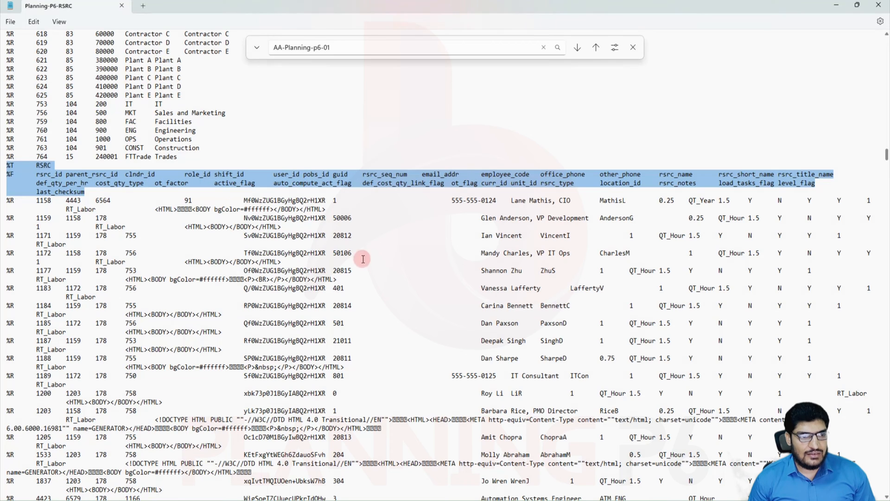
{"action": "left_click", "coordinate": [357, 43]}
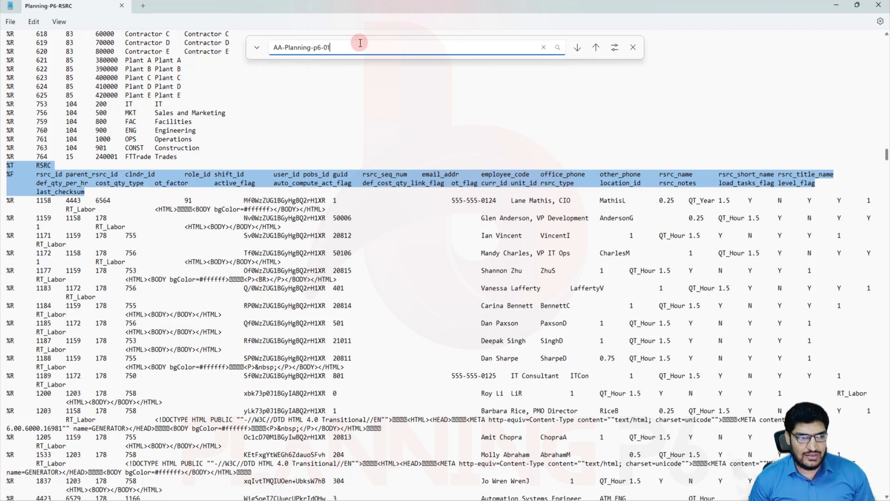
{"action": "key", "text": "Return"}
{"action": "scroll", "coordinate": [490, 238], "scroll_direction": "down", "scroll_amount": 5}
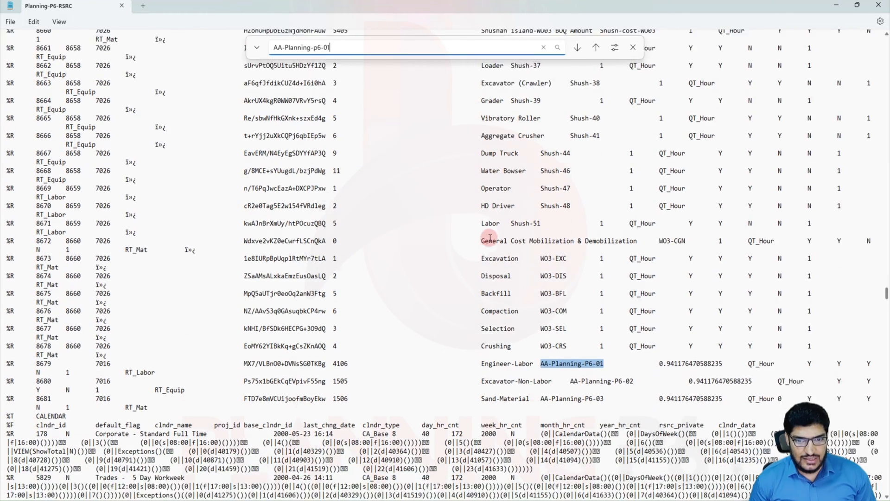
{"action": "scroll", "coordinate": [491, 238], "scroll_direction": "down", "scroll_amount": 2}
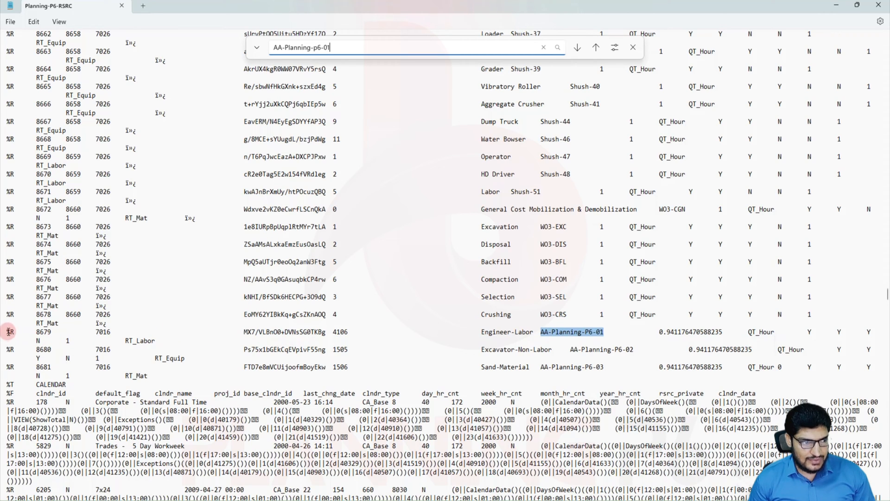
{"action": "left_click_drag", "start_coordinate": [7, 332], "coordinate": [177, 374]}
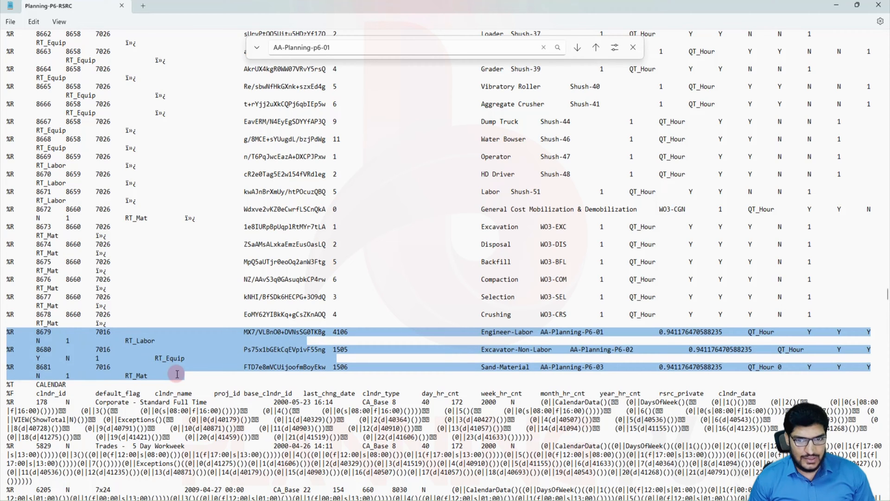
{"action": "right_click", "coordinate": [176, 363]}
{"action": "left_click", "coordinate": [204, 218]}
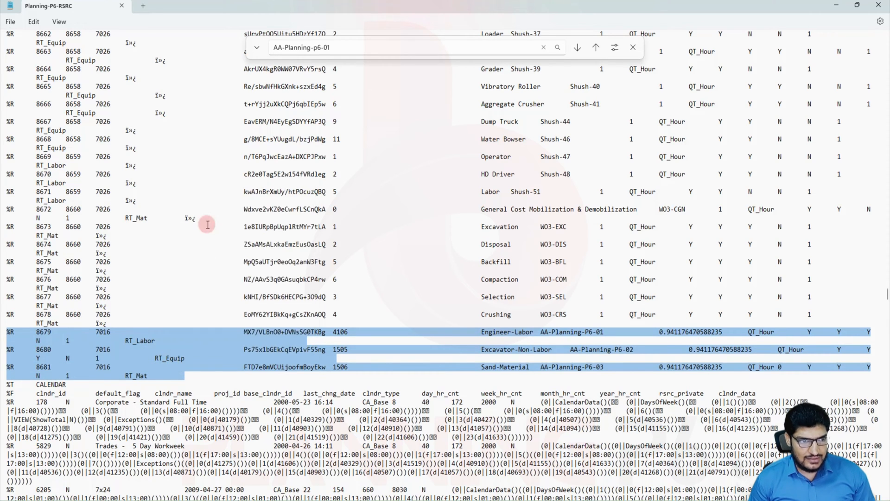
- Paste the three resource rows into Sheet1 in Excel, starting at cell A8, and AutoFit the guid column
{"action": "key", "text": "alt+Tab"}
{"action": "right_click", "coordinate": [24, 181]}
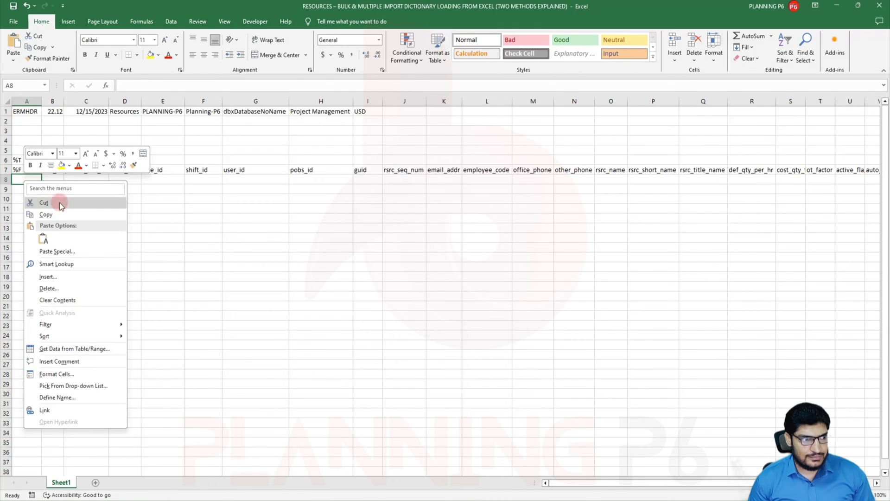
{"action": "left_click", "coordinate": [45, 245]}
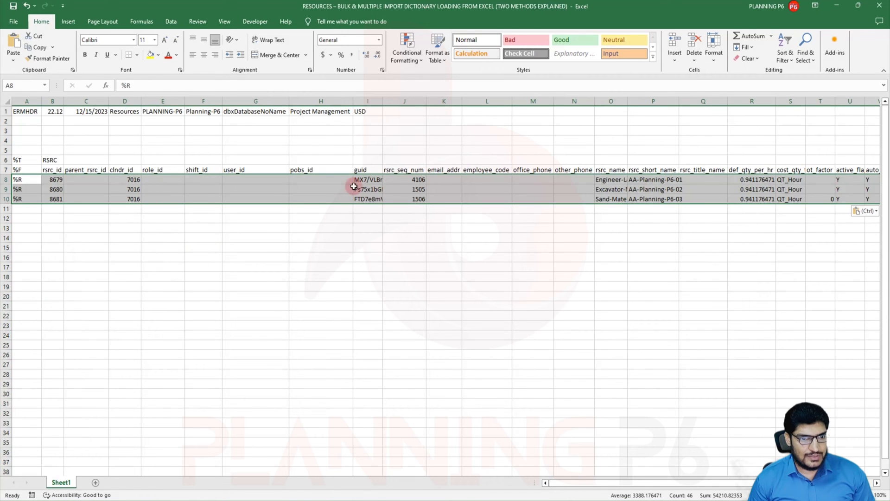
{"action": "double_click", "coordinate": [384, 103]}
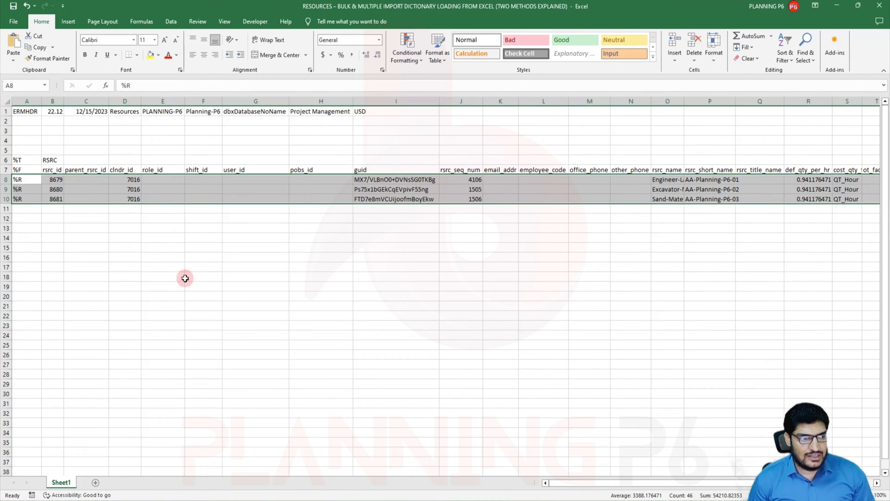
{"action": "left_click", "coordinate": [165, 238]}
- Switch to the Planning-P6-RSRC text in Notepad and search for RSRCrate to locate the RSRCRATE table
{"action": "key", "text": "alt+Tab"}
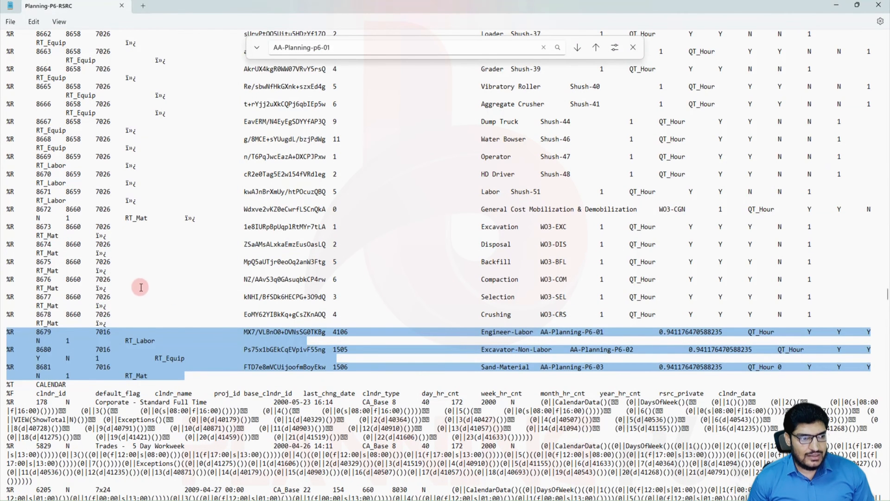
{"action": "left_click", "coordinate": [316, 46]}
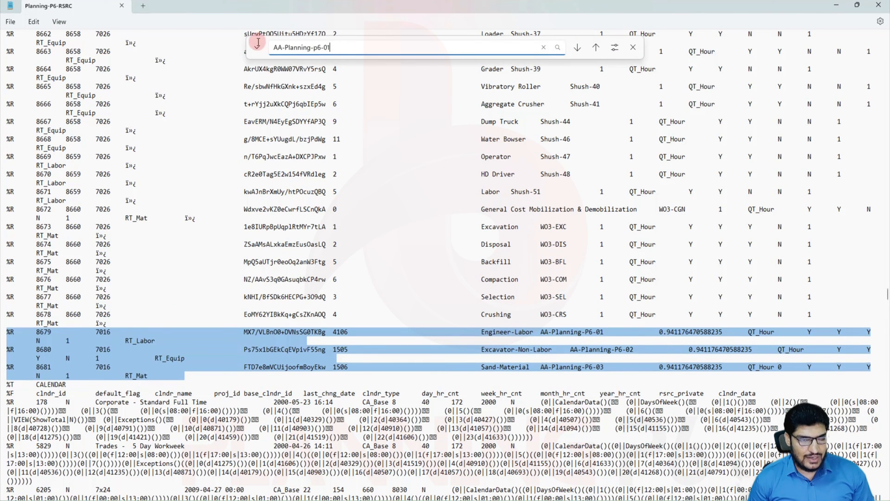
{"action": "left_click_drag", "start_coordinate": [339, 44], "coordinate": [264, 49]}
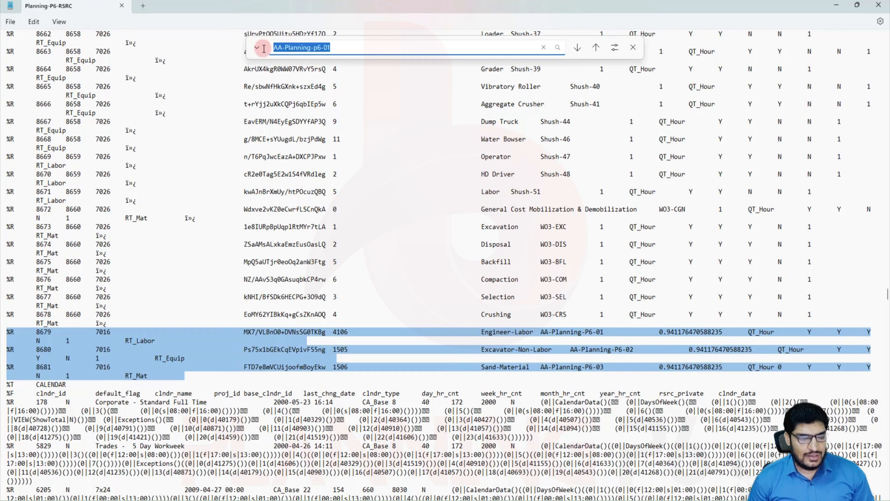
{"action": "type", "text": "RA"}
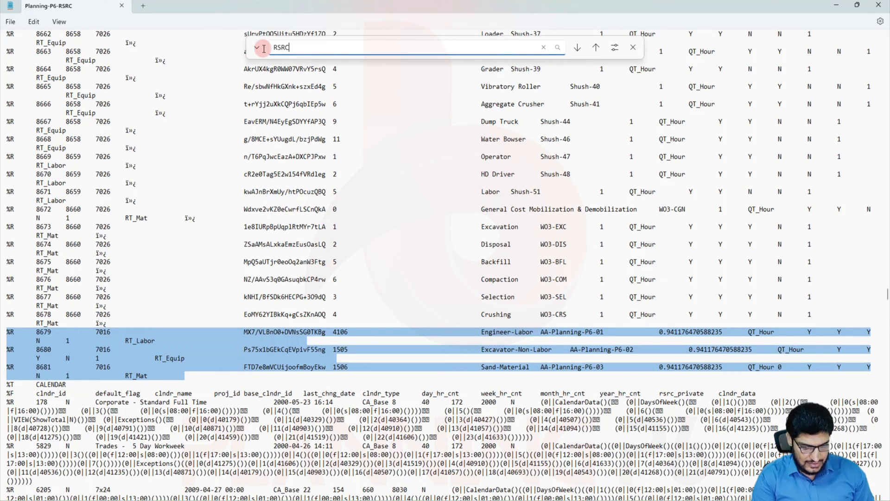
{"action": "key", "text": "Return"}
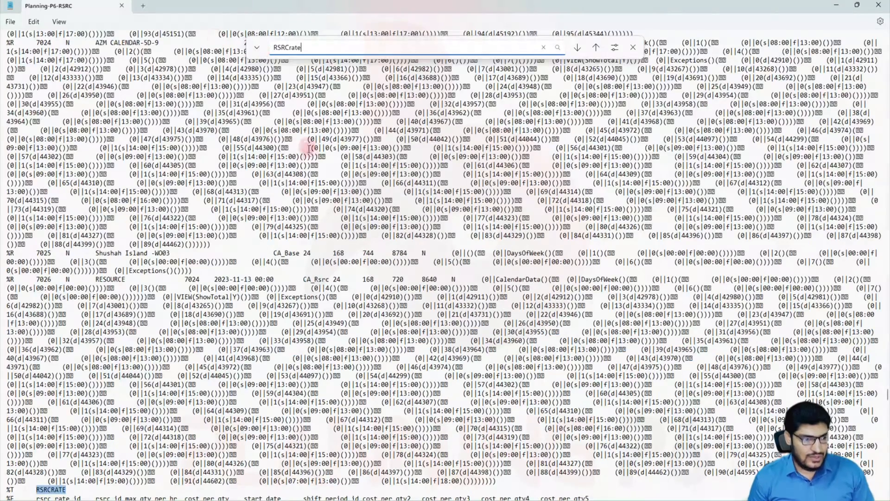
{"action": "key", "text": "Escape"}
{"action": "scroll", "coordinate": [139, 342], "scroll_direction": "down", "scroll_amount": 3}
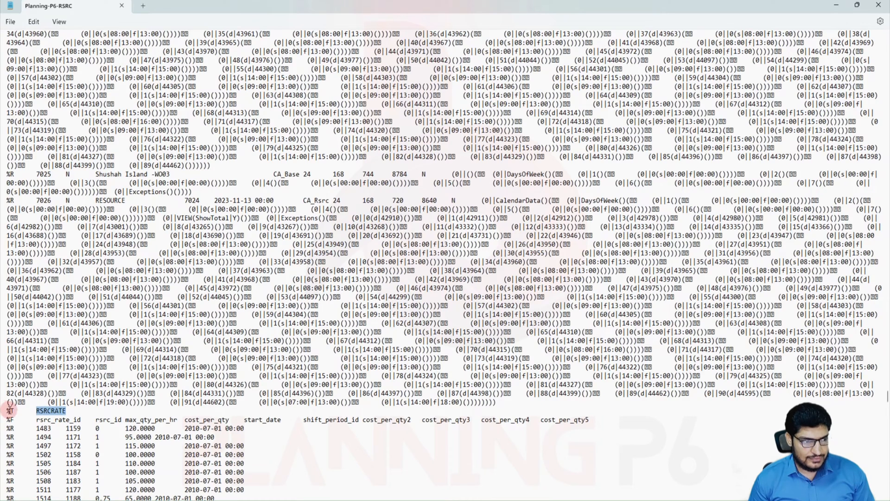
- Copy the RSRCRATE table's %T and %F lines with its first %R row and paste them into Sheet1 in Excel at cell A2
{"action": "left_click_drag", "start_coordinate": [9, 411], "coordinate": [249, 423]}
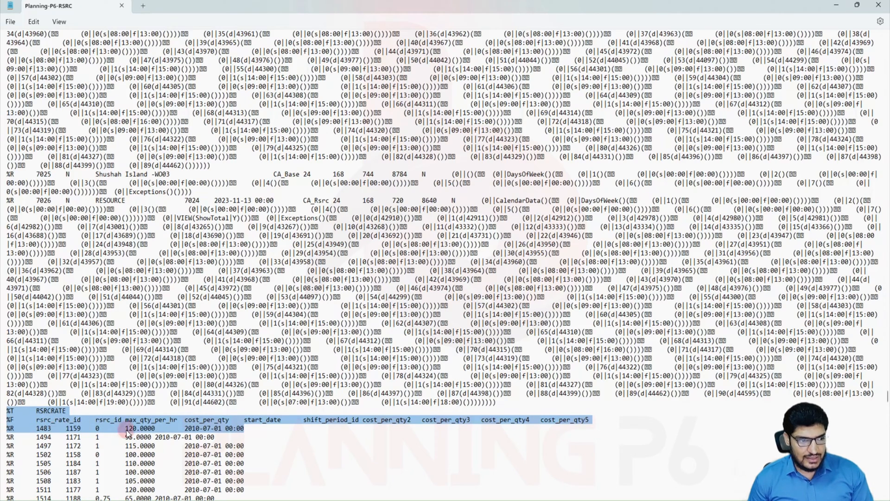
{"action": "key", "text": "alt+Tab"}
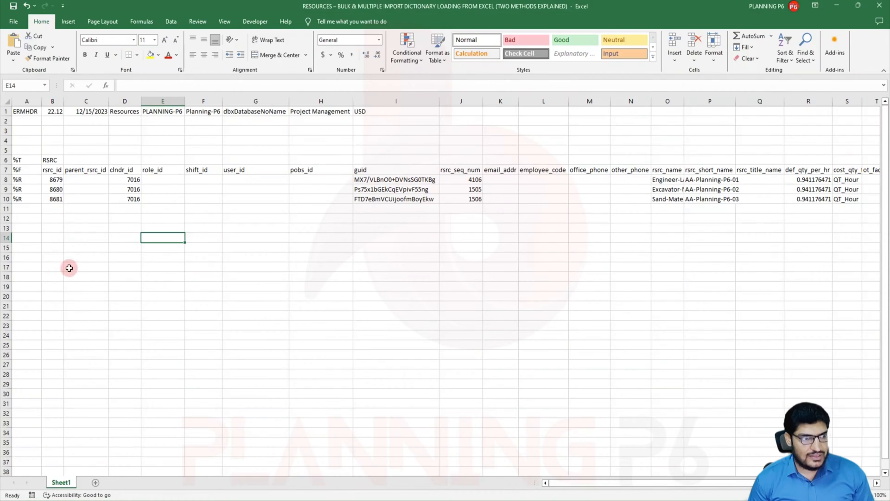
{"action": "left_click", "coordinate": [21, 120]}
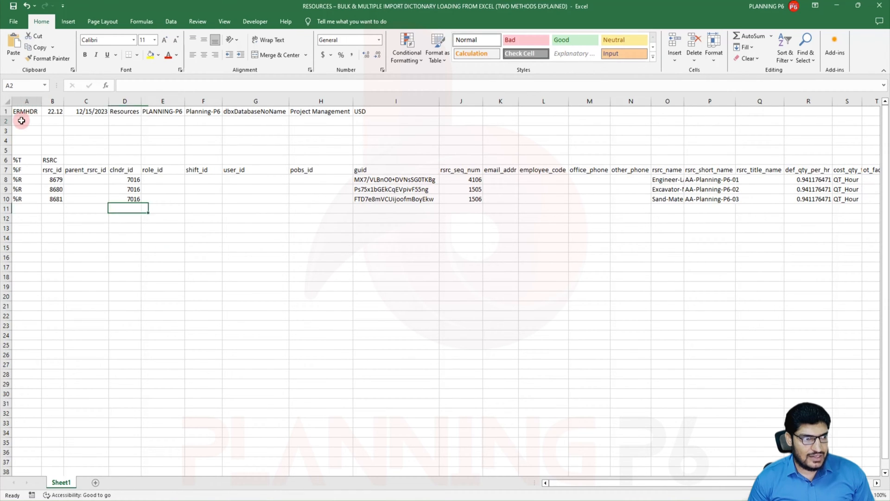
{"action": "right_click", "coordinate": [23, 120]}
{"action": "left_click", "coordinate": [41, 178]}
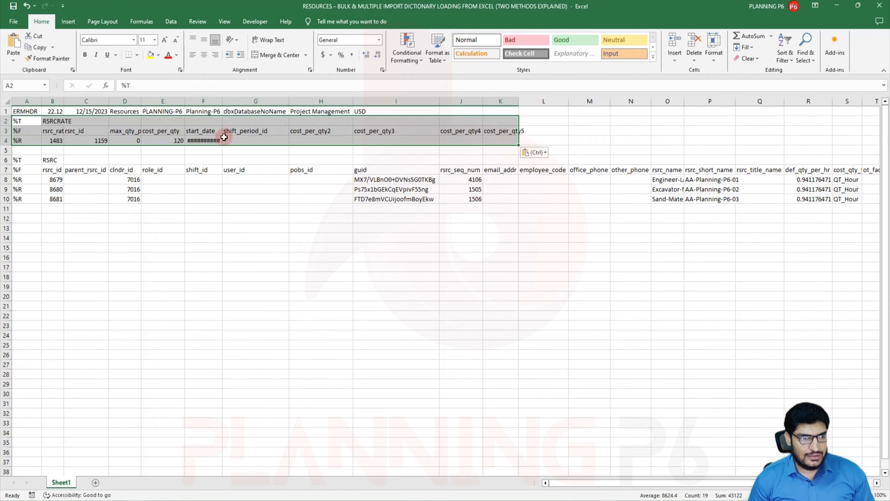
{"action": "left_click_drag", "start_coordinate": [4, 142], "coordinate": [3, 150]}
{"action": "right_click", "coordinate": [2, 150]}
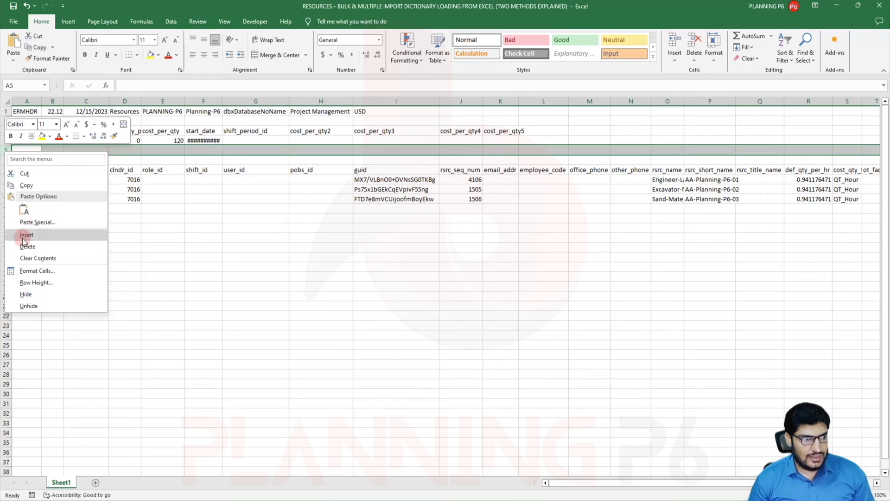
{"action": "left_click", "coordinate": [355, 283]}
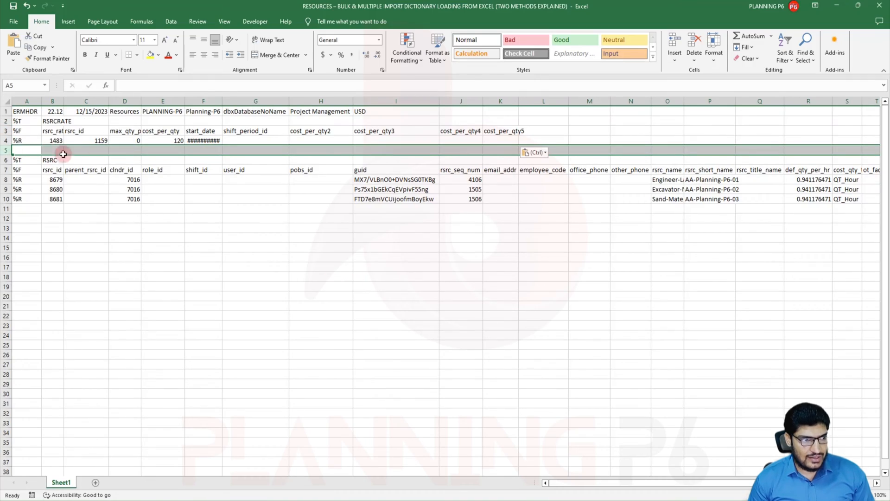
- Locate the closing %E marker at the end of the Planning-P6-RSRC text in Notepad and enter %E in cell A5 of Sheet1 in Excel
{"action": "key", "text": "alt+Tab"}
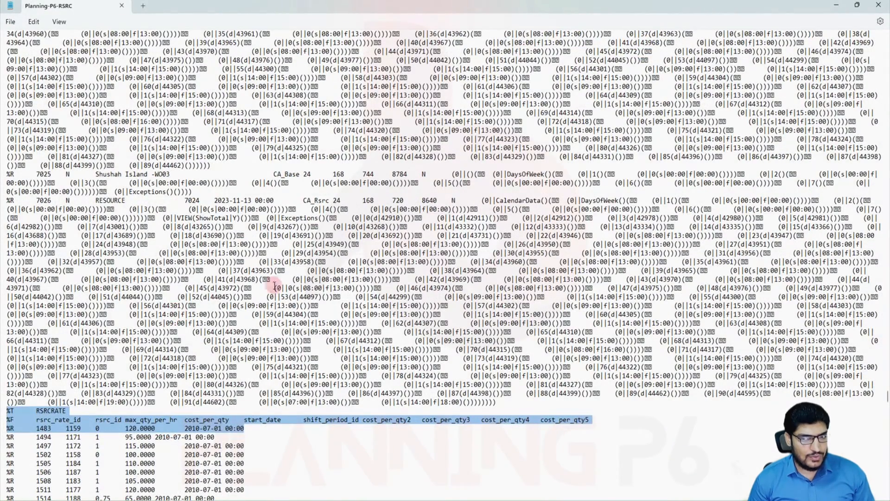
{"action": "left_click", "coordinate": [732, 165]}
{"action": "scroll", "coordinate": [872, 139], "scroll_direction": "down", "scroll_amount": 15}
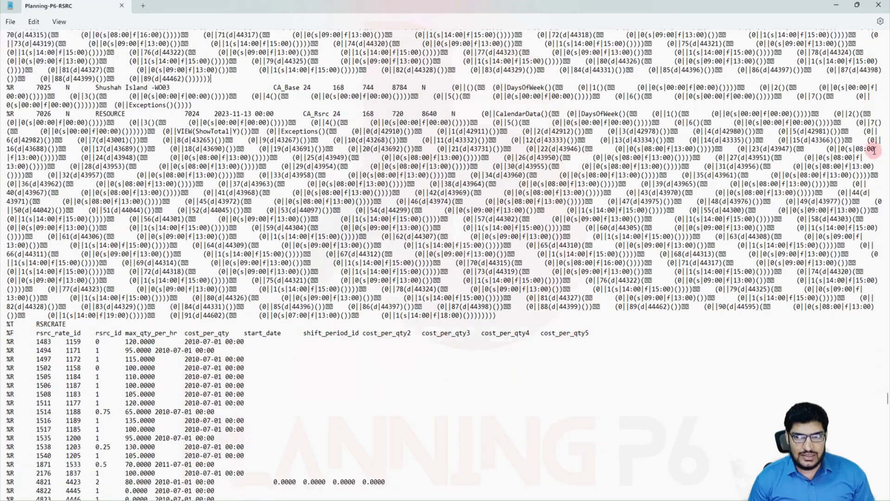
{"action": "left_click_drag", "start_coordinate": [887, 408], "coordinate": [887, 493]}
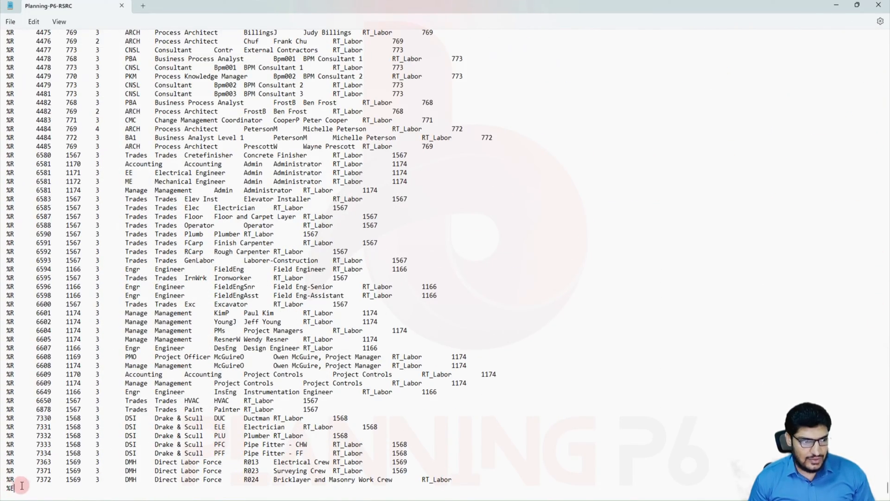
{"action": "key", "text": "alt+Tab"}
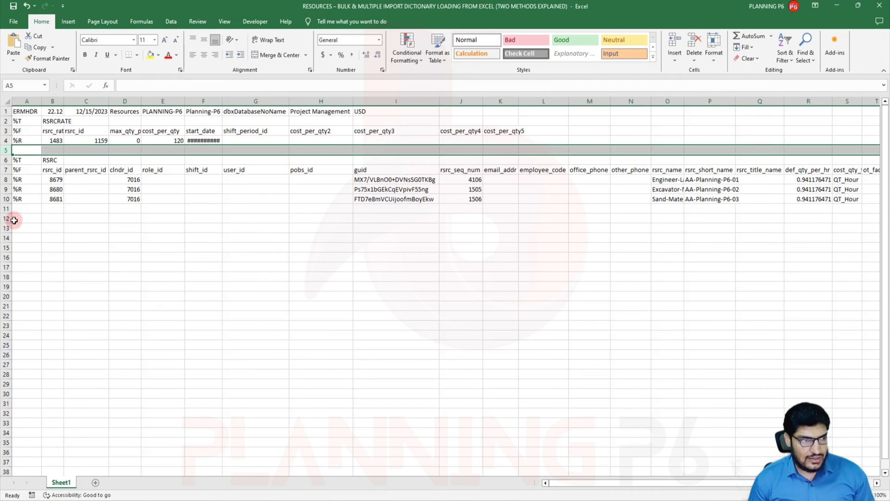
{"action": "left_click", "coordinate": [20, 148]}
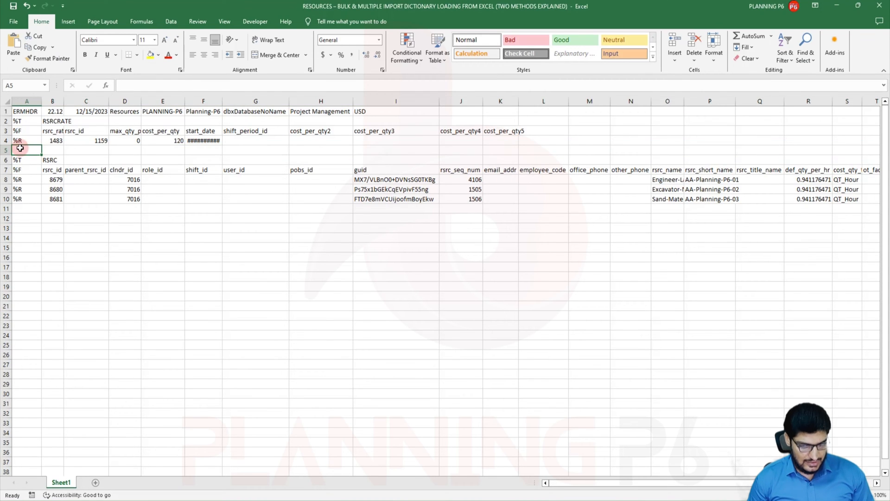
{"action": "type", "text": "%E"}
{"action": "left_click", "coordinate": [91, 236]}
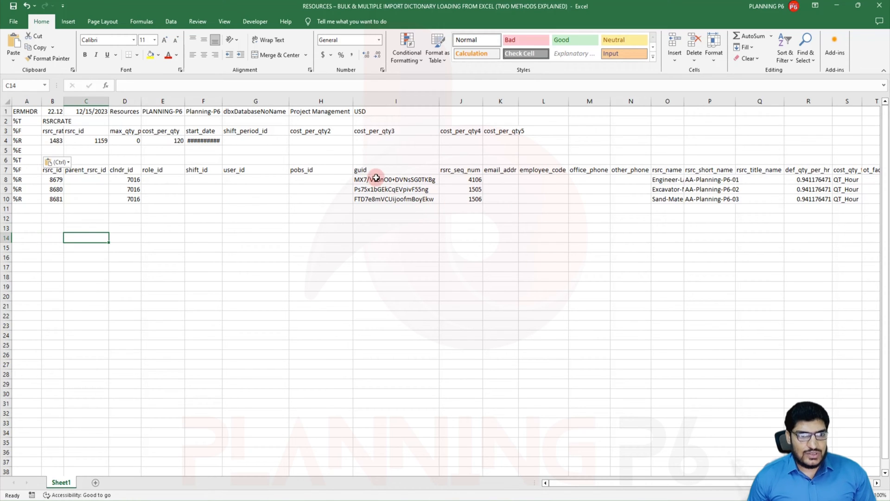
- Clear the three guid values in I8:I10 and AutoFit the rsrc_name and rsrc_short_name columns
{"action": "left_click_drag", "start_coordinate": [375, 178], "coordinate": [378, 197]}
{"action": "key", "text": "Delete"}
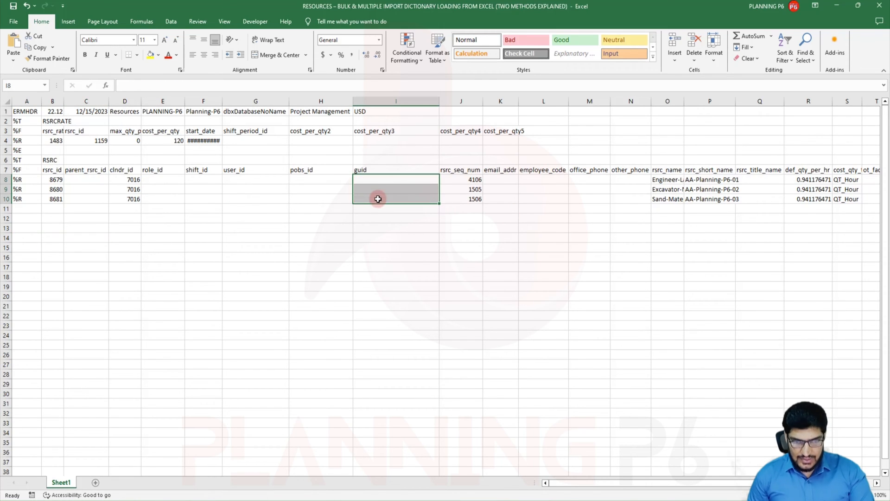
{"action": "left_click", "coordinate": [343, 284]}
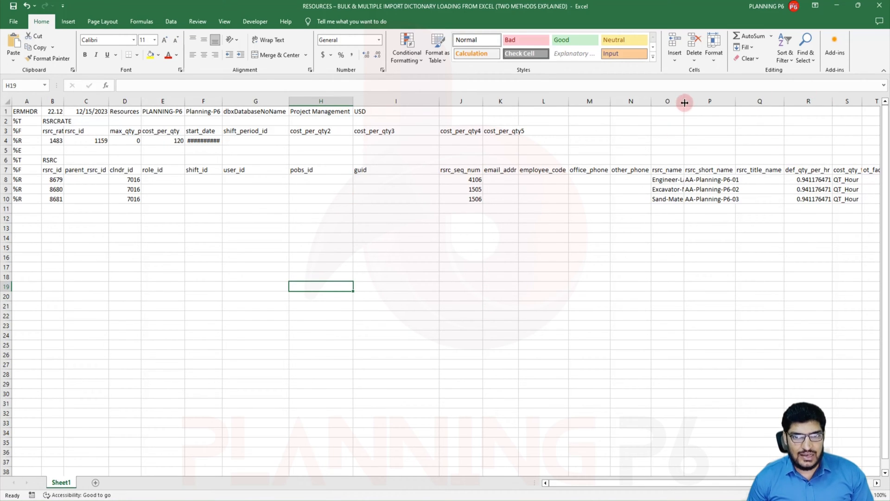
{"action": "double_click", "coordinate": [684, 101]}
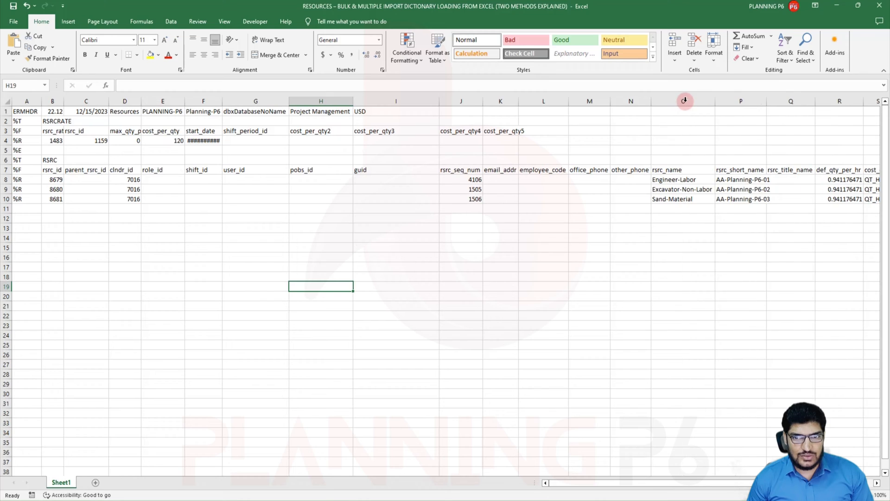
{"action": "double_click", "coordinate": [767, 101]}
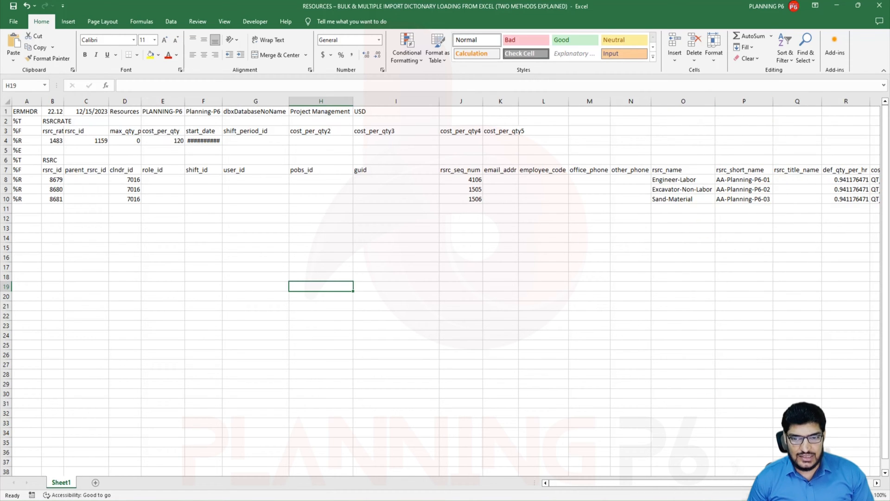
{"action": "left_click_drag", "start_coordinate": [671, 483], "coordinate": [753, 483]}
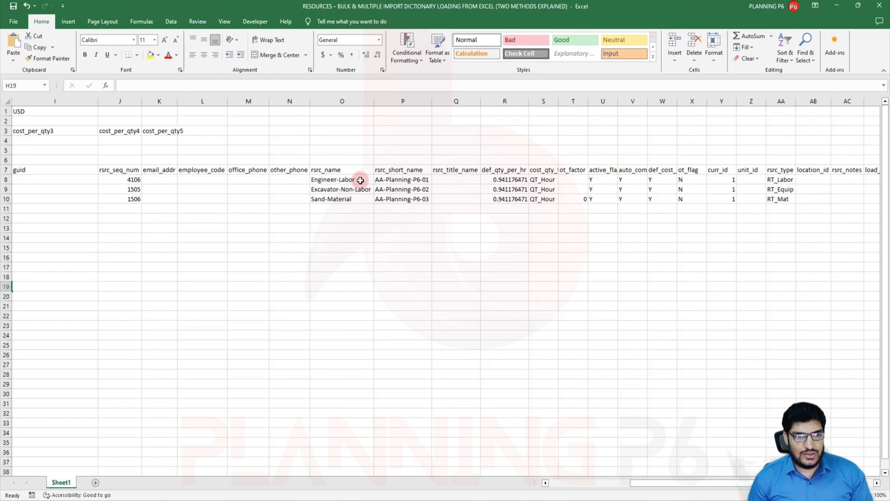
{"action": "left_click", "coordinate": [418, 179]}
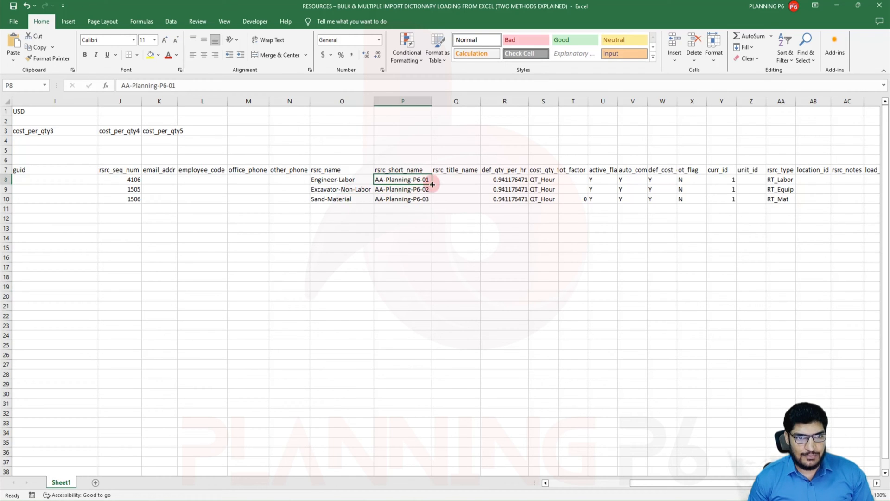
{"action": "left_click_drag", "start_coordinate": [432, 184], "coordinate": [436, 203]}
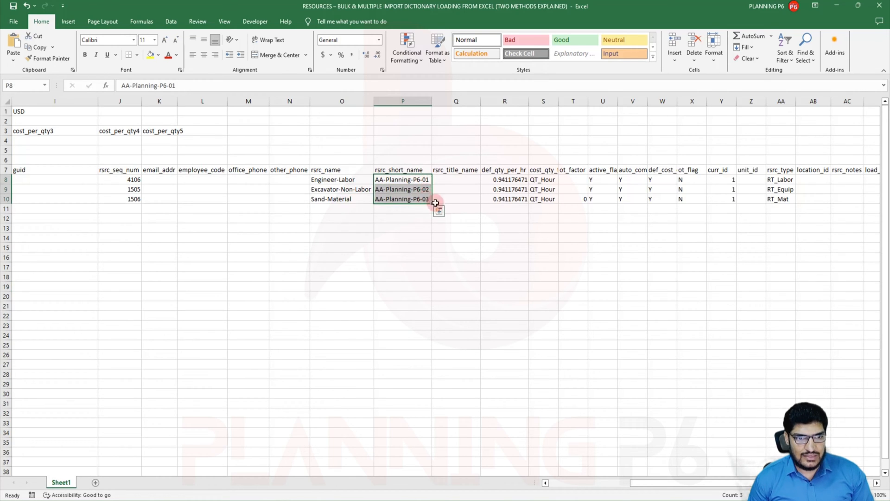
{"action": "left_click", "coordinate": [389, 218]}
- Copy Engineer-Labor to O11, change it to Engineer-Labor-01, and fill the series down to Engineer-Labor-20 in O30
{"action": "left_click", "coordinate": [350, 180]}
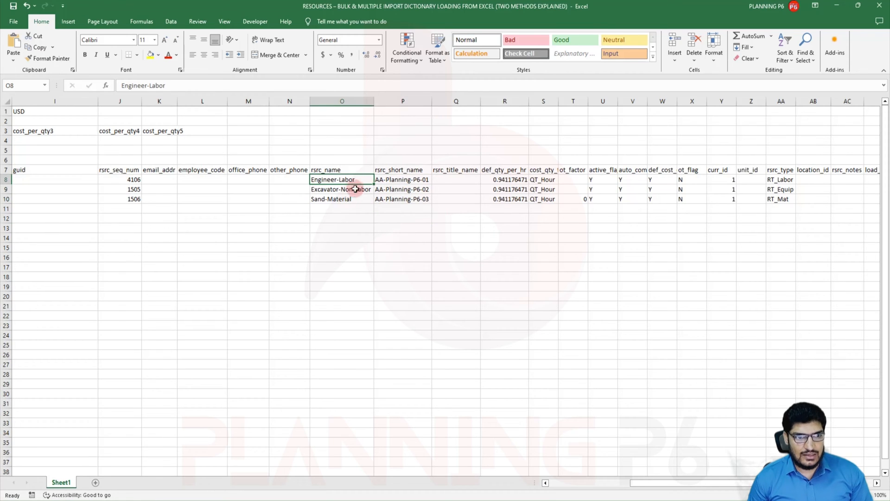
{"action": "key", "text": "ctrl+c"}
{"action": "left_click", "coordinate": [347, 209]}
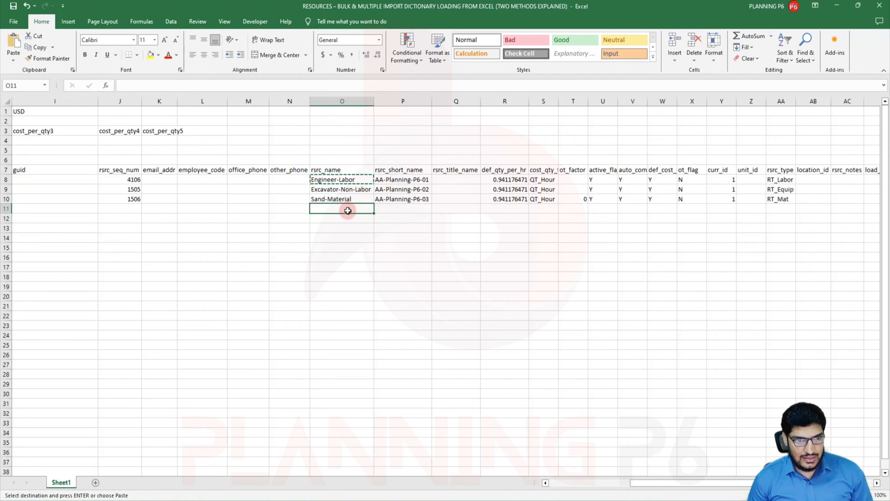
{"action": "key", "text": "ctrl+v"}
{"action": "double_click", "coordinate": [362, 209]}
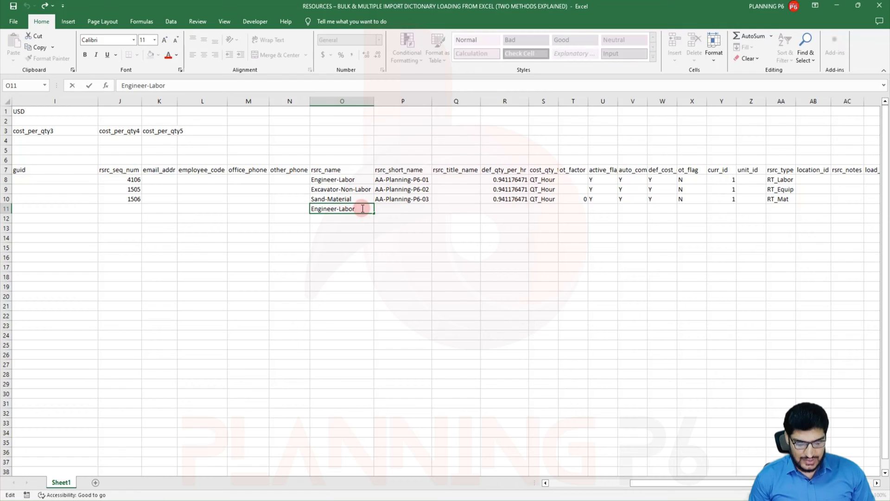
{"action": "key", "text": "Return"}
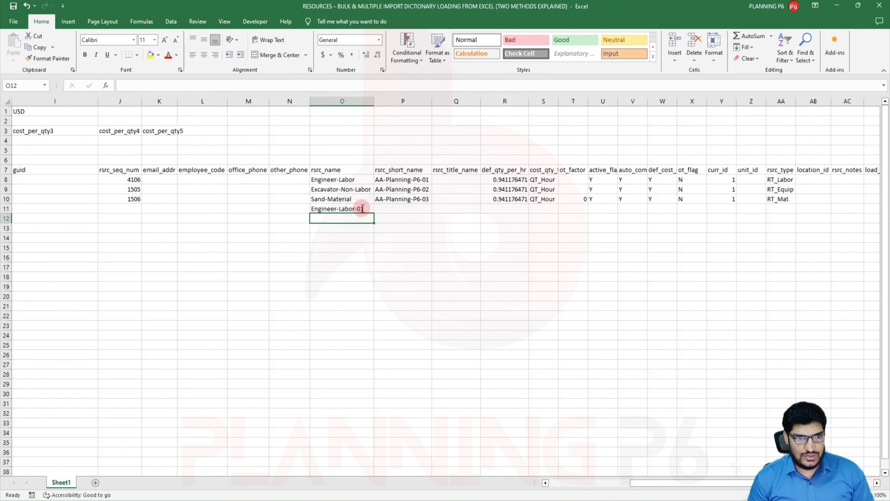
{"action": "left_click", "coordinate": [363, 209]}
{"action": "left_click_drag", "start_coordinate": [375, 213], "coordinate": [365, 399]}
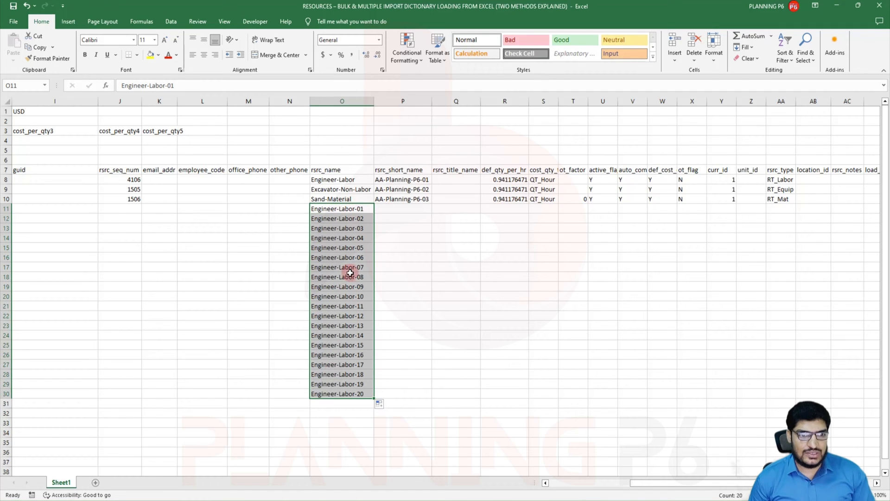
- Fill the rsrc_short_name series from P8:P10 down to AA-Planning-P6-23 in P30
{"action": "left_click", "coordinate": [392, 277]}
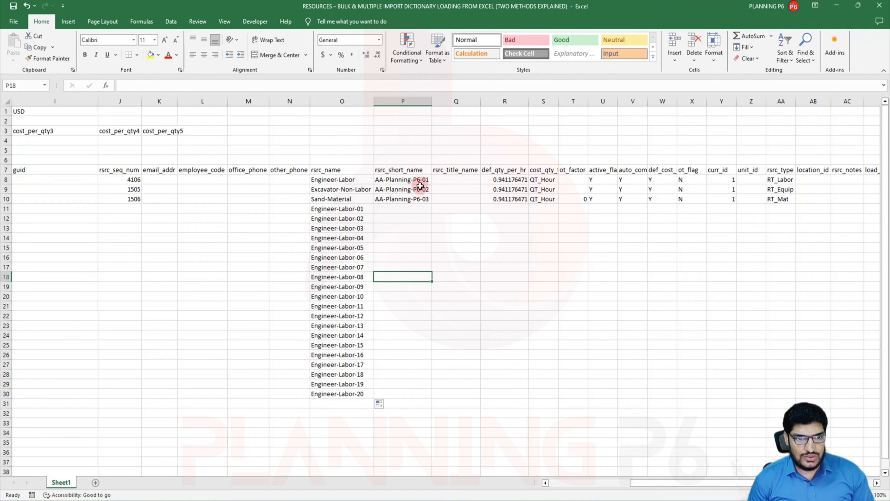
{"action": "left_click_drag", "start_coordinate": [417, 181], "coordinate": [420, 199]}
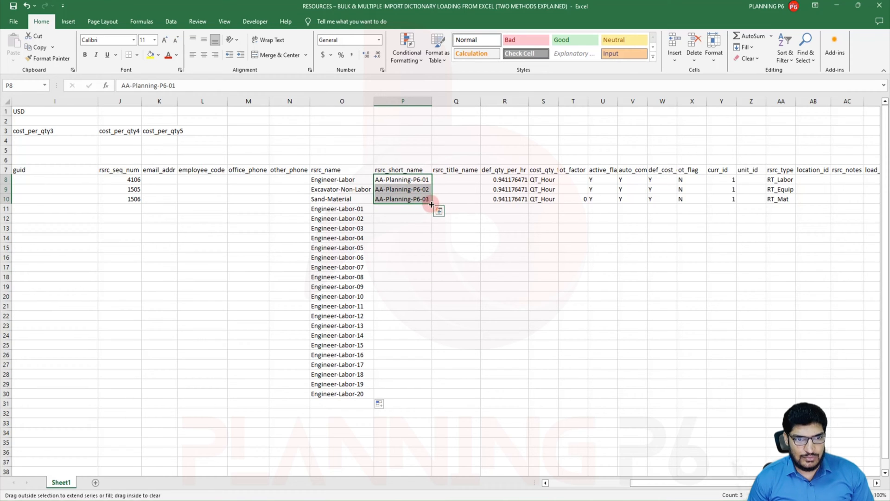
{"action": "double_click", "coordinate": [434, 204]}
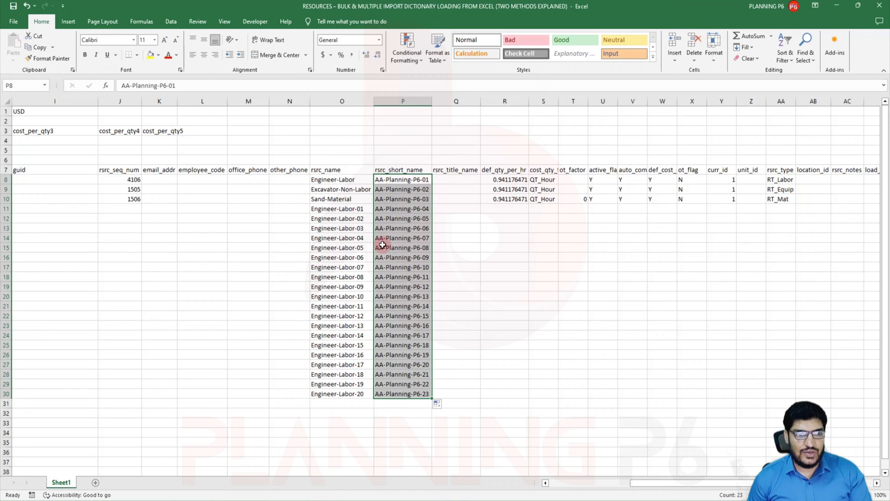
- Copy Excavator-Non-Labor from O9 to O31 and change the copy to Excavator-Non-Labor-01
{"action": "left_click", "coordinate": [353, 190]}
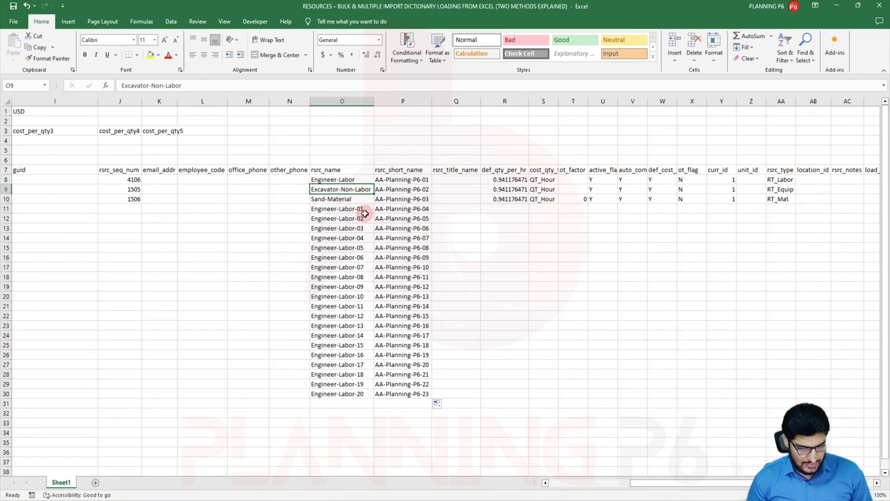
{"action": "key", "text": "ctrl+c"}
{"action": "left_click", "coordinate": [341, 403]}
{"action": "key", "text": "ctrl+v"}
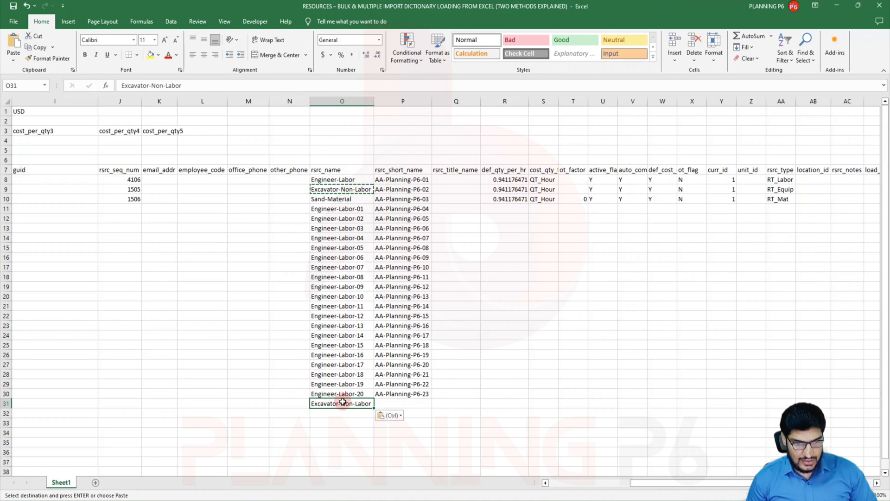
{"action": "double_click", "coordinate": [357, 403]}
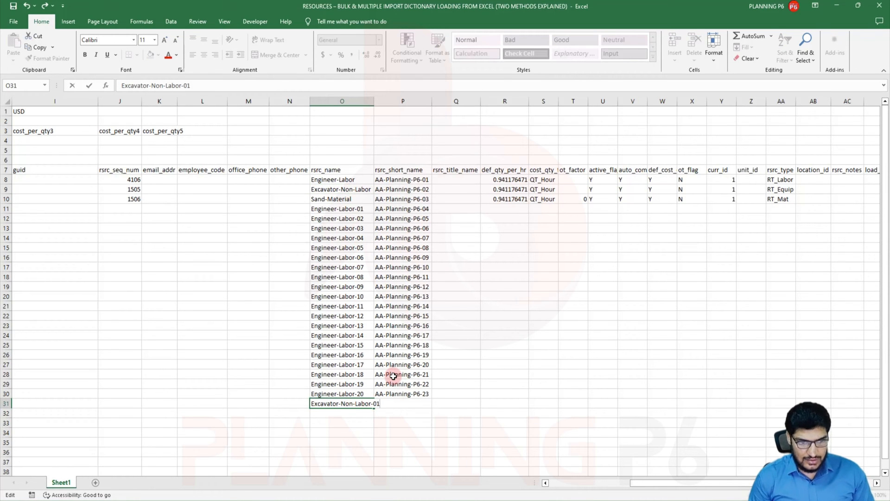
{"action": "type", "text": "-01"}
{"action": "key", "text": "Return"}
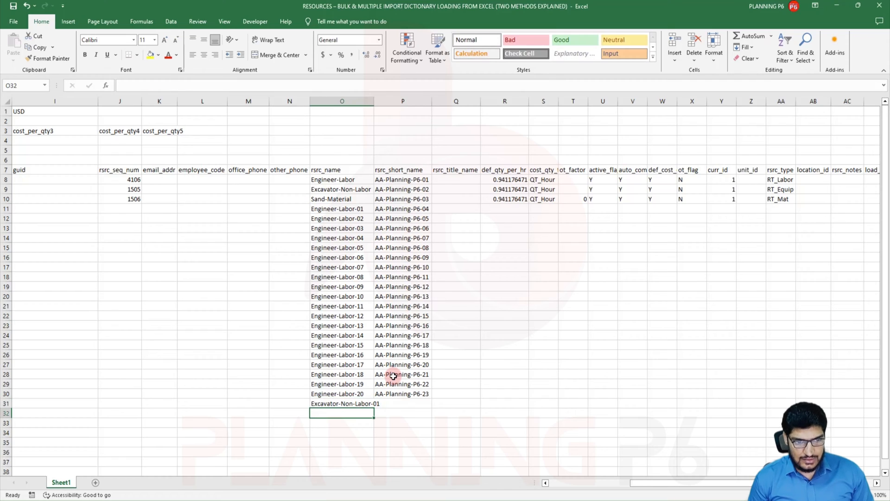
- AutoFit the rsrc_name column and fill the excavator series from O31 down to Excavator-Non-Labor-20 in O50
{"action": "double_click", "coordinate": [372, 100]}
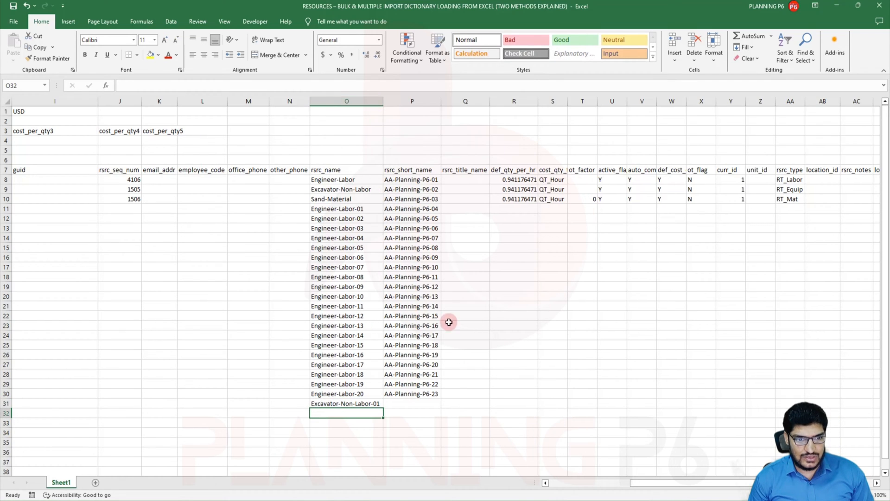
{"action": "left_click", "coordinate": [379, 405]}
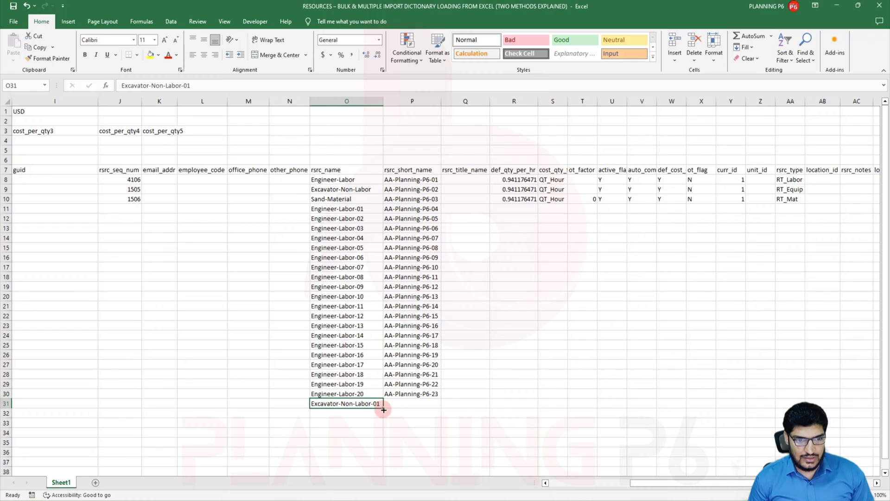
{"action": "left_click_drag", "start_coordinate": [383, 410], "coordinate": [384, 306]}
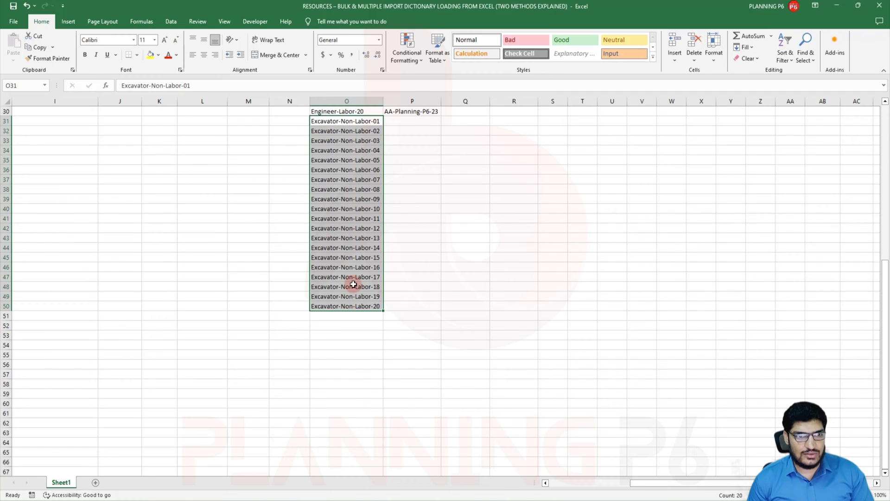
{"action": "scroll", "coordinate": [353, 284], "scroll_direction": "up", "scroll_amount": 2}
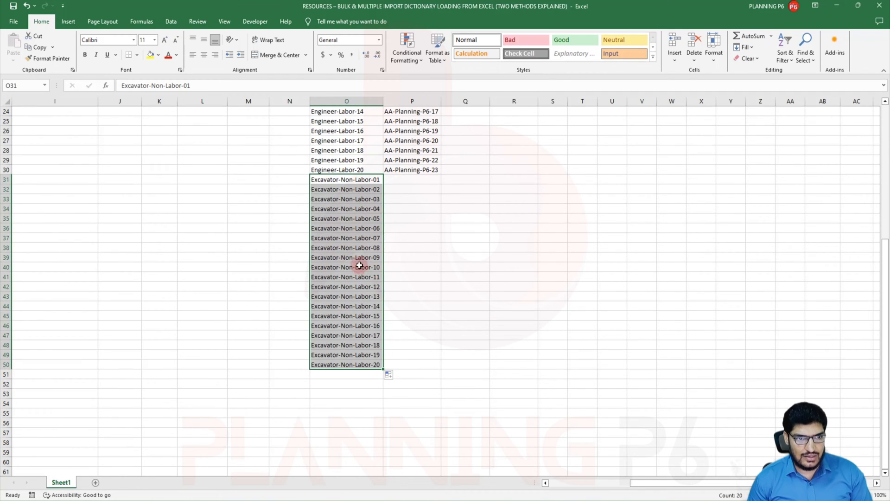
{"action": "scroll", "coordinate": [360, 265], "scroll_direction": "up", "scroll_amount": 8}
{"action": "left_click", "coordinate": [358, 189]}
{"action": "double_click", "coordinate": [358, 189]}
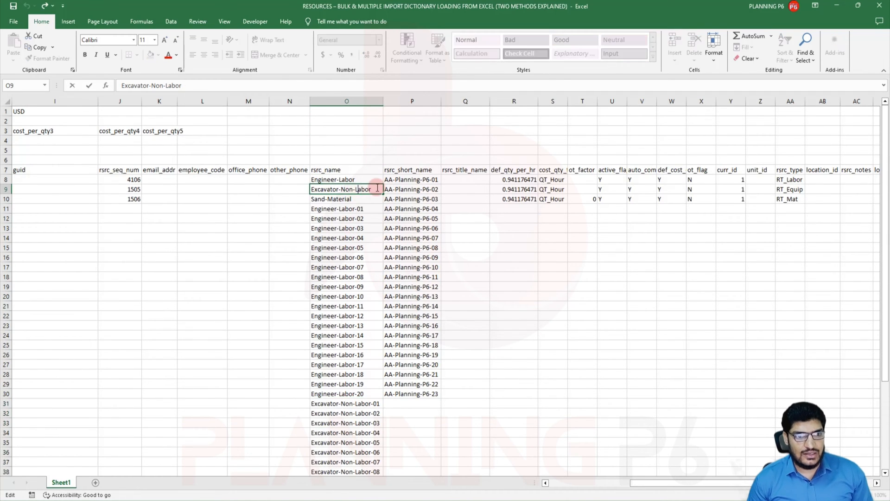
{"action": "left_click", "coordinate": [362, 215]}
{"action": "left_click", "coordinate": [362, 187]}
{"action": "key", "text": "ctrl+c"}
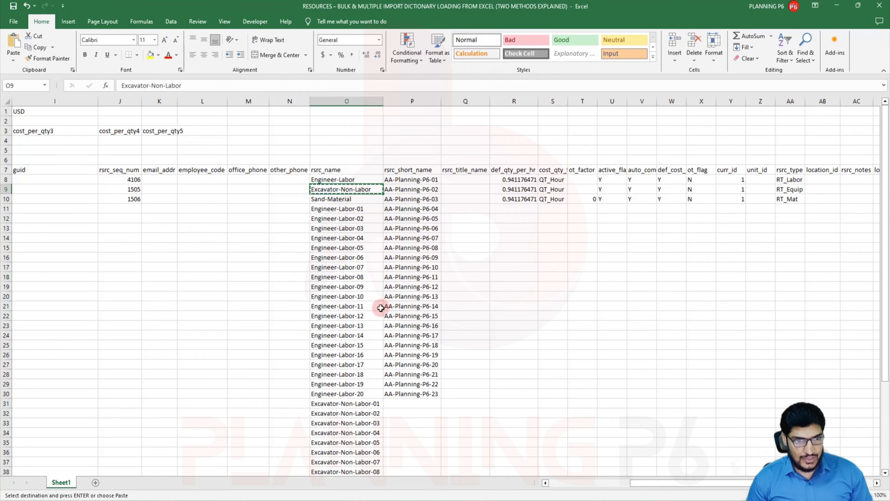
{"action": "scroll", "coordinate": [378, 303], "scroll_direction": "down", "scroll_amount": 4}
{"action": "scroll", "coordinate": [357, 326], "scroll_direction": "up", "scroll_amount": 4}
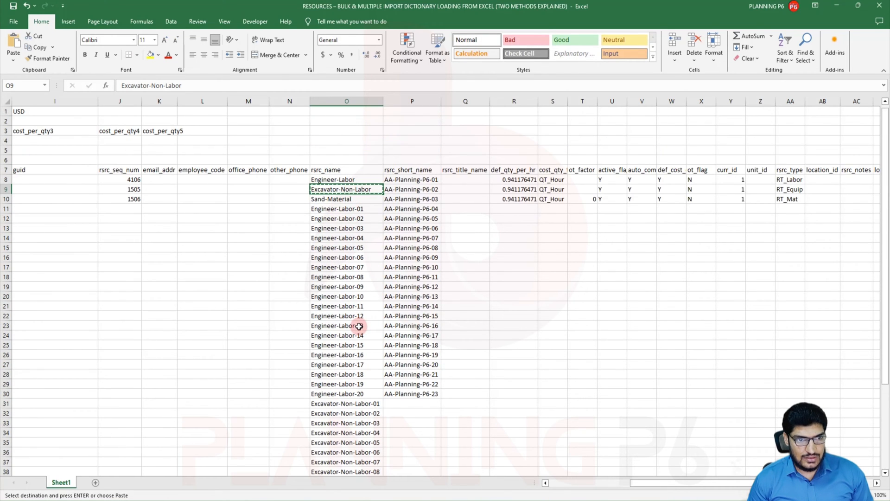
- Copy the Sand-Material resource name from O10 to O51, below the excavator entries
{"action": "left_click", "coordinate": [332, 199]}
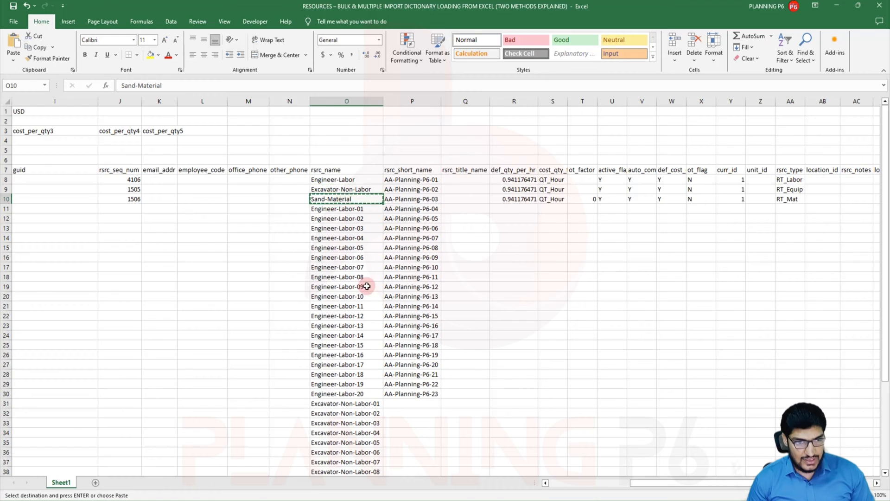
{"action": "scroll", "coordinate": [360, 285], "scroll_direction": "down", "scroll_amount": 9}
{"action": "left_click", "coordinate": [353, 335]}
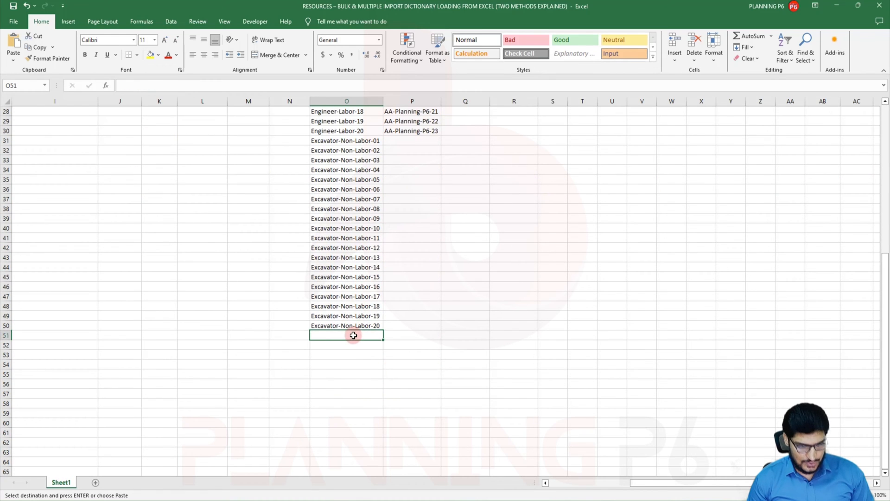
{"action": "key", "text": "ctrl+v"}
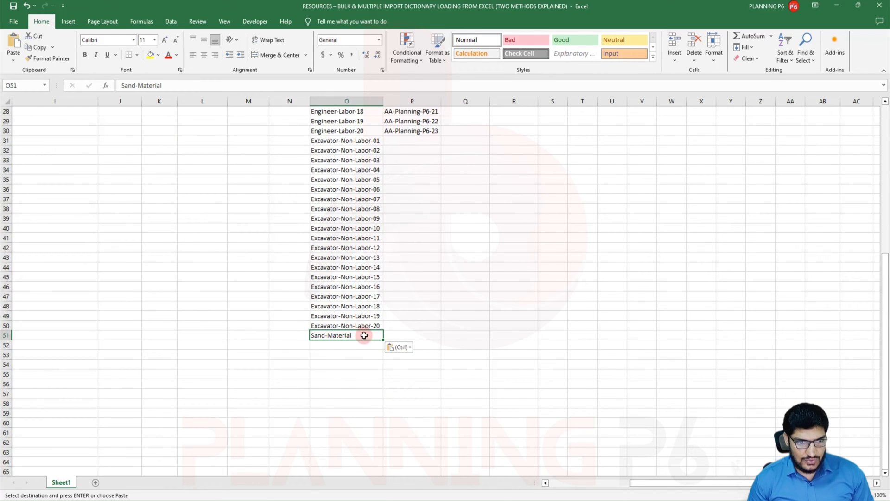
- Change the resource name in O51 to Sand-Material-01 and fill the series down to Sand-Material-20 in O70
{"action": "double_click", "coordinate": [364, 335]}
{"action": "type", "text": "-01"}
{"action": "key", "text": "Return"}
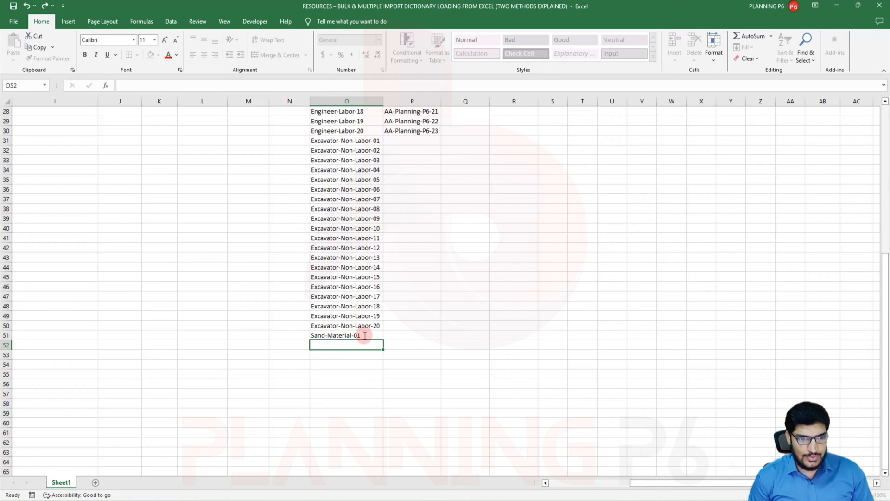
{"action": "left_click", "coordinate": [371, 337]}
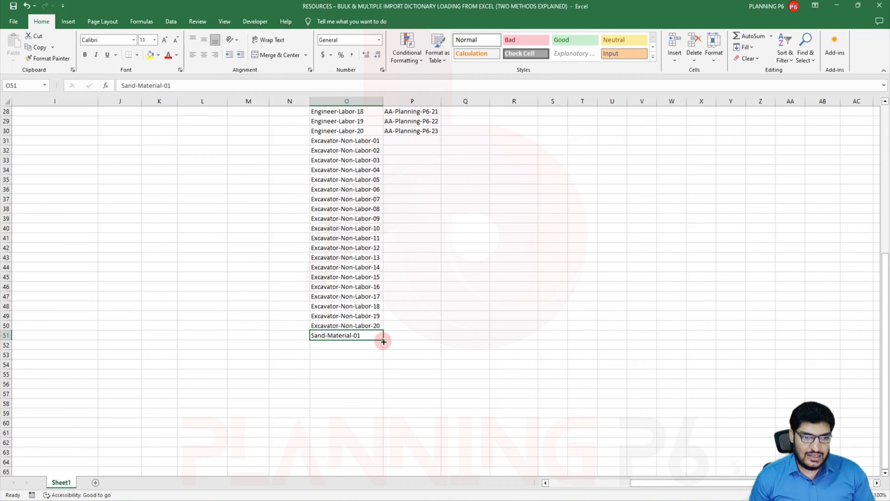
{"action": "left_click_drag", "start_coordinate": [384, 342], "coordinate": [384, 429]}
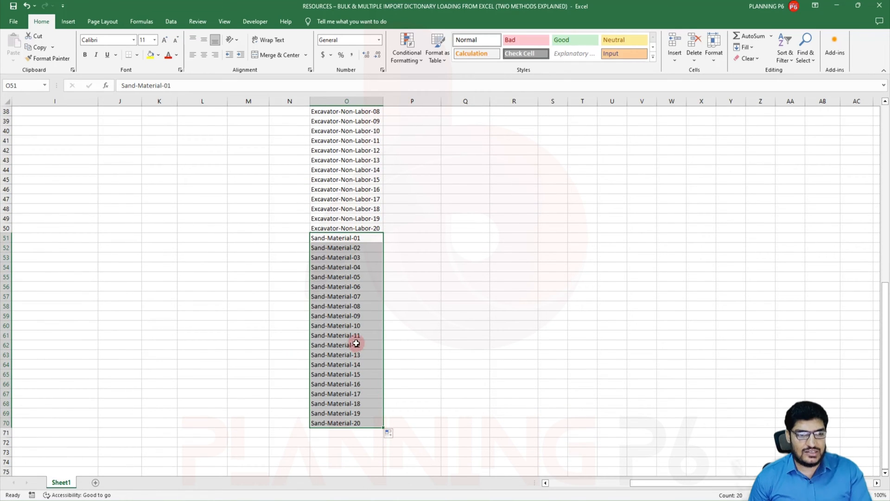
- Fill the rsrc_short_name series from P27:P30 down to AA-Planning-P6-63 in P70
{"action": "scroll", "coordinate": [355, 337], "scroll_direction": "up", "scroll_amount": 8}
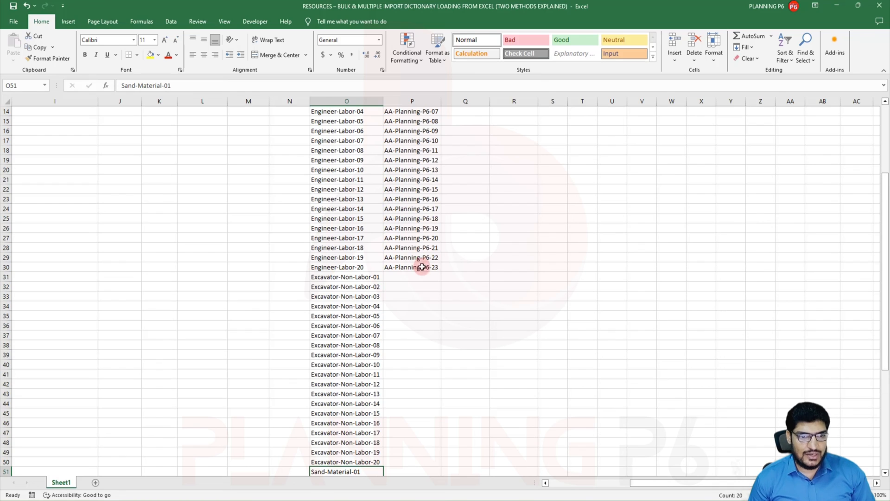
{"action": "scroll", "coordinate": [431, 255], "scroll_direction": "up", "scroll_amount": 1}
{"action": "left_click", "coordinate": [427, 287]}
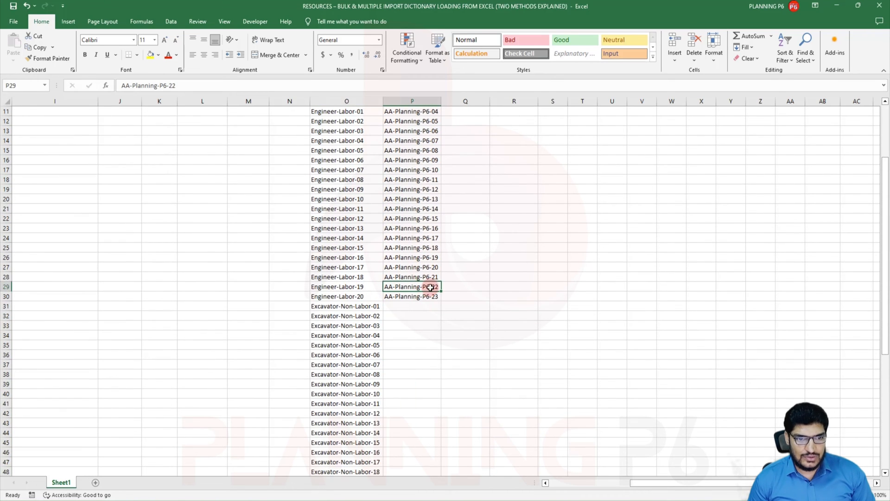
{"action": "left_click_drag", "start_coordinate": [427, 267], "coordinate": [442, 299]}
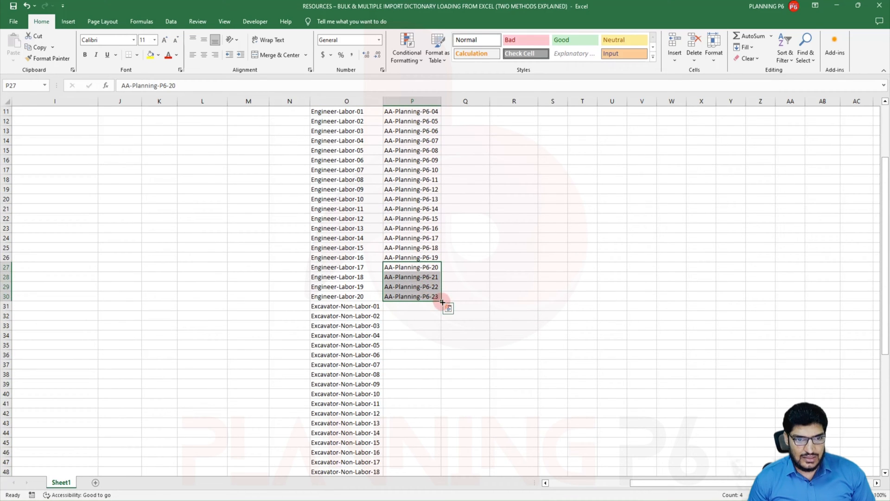
{"action": "double_click", "coordinate": [441, 301]}
{"action": "scroll", "coordinate": [427, 426], "scroll_direction": "down", "scroll_amount": 8}
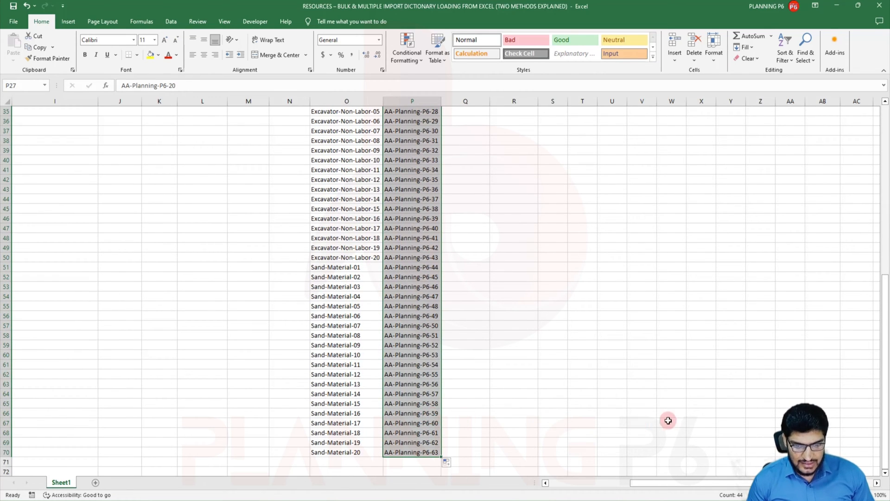
- Set def_qty_per_hr to 1 for the first three resources in R8:R10
{"action": "scroll", "coordinate": [609, 397], "scroll_direction": "up", "scroll_amount": 2}
{"action": "scroll", "coordinate": [610, 397], "scroll_direction": "up", "scroll_amount": 9}
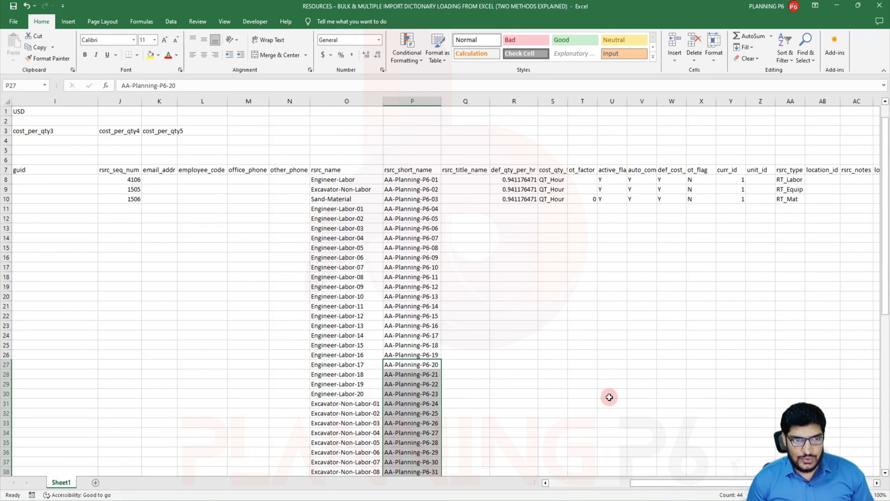
{"action": "left_click", "coordinate": [513, 189]}
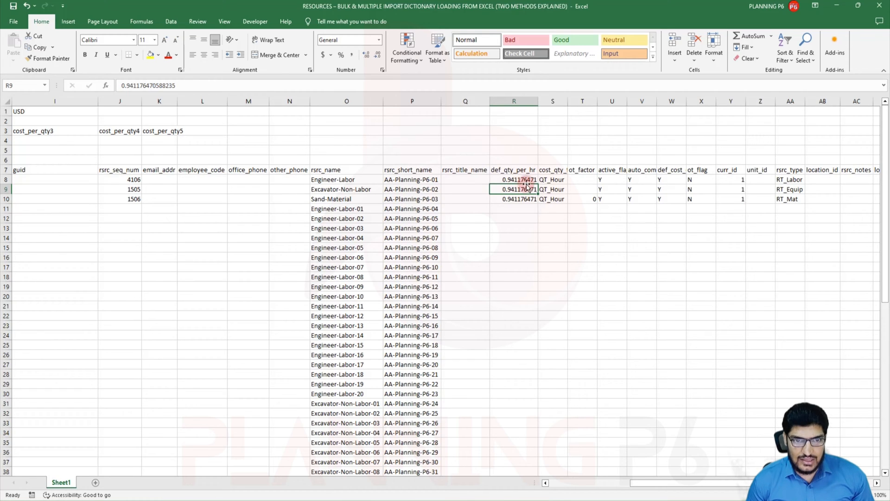
{"action": "left_click", "coordinate": [526, 180]}
{"action": "type", "text": "1"}
{"action": "key", "text": "Return"}
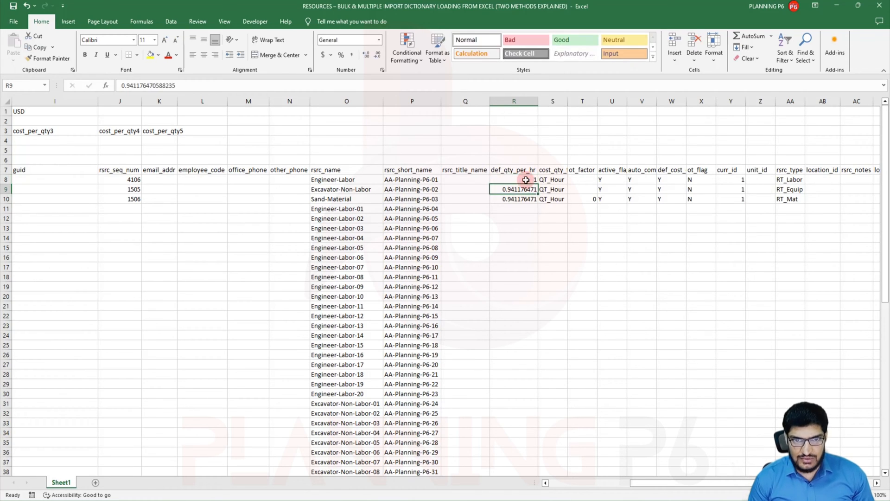
{"action": "type", "text": "1"}
{"action": "key", "text": "Return"}
{"action": "type", "text": "1"}
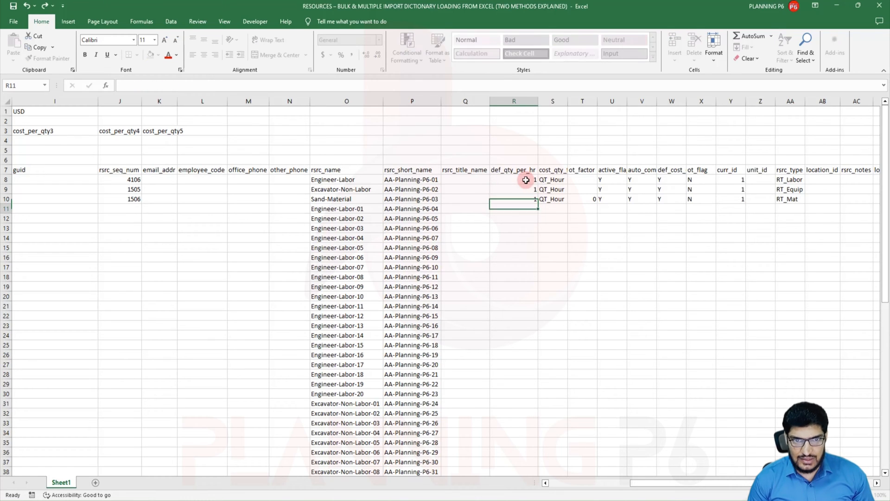
{"action": "key", "text": "Return"}
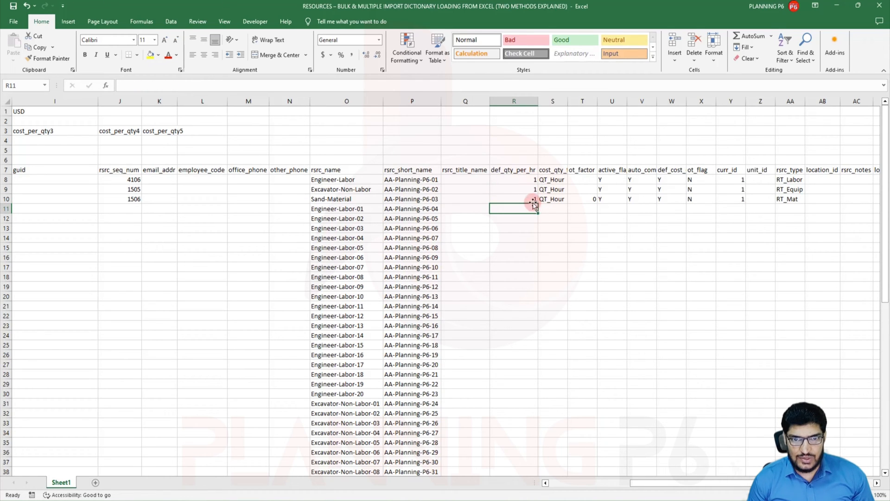
- AutoFit the auto_compute_act_flag and active_flag columns and widen the ot_factor column
{"action": "left_click_drag", "start_coordinate": [533, 202], "coordinate": [748, 200]}
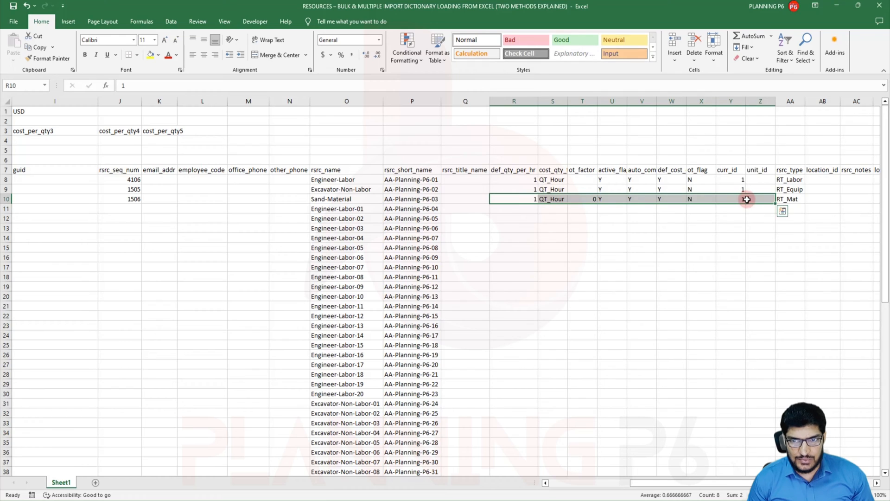
{"action": "double_click", "coordinate": [656, 103]}
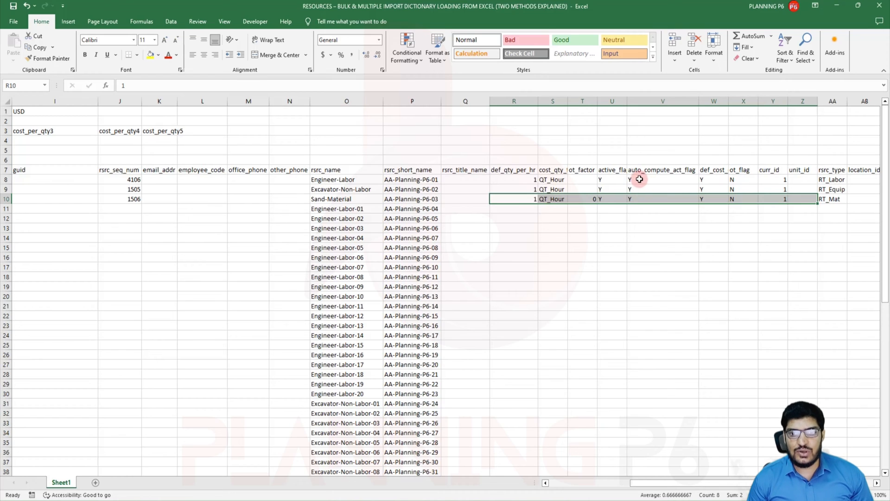
{"action": "double_click", "coordinate": [628, 102]}
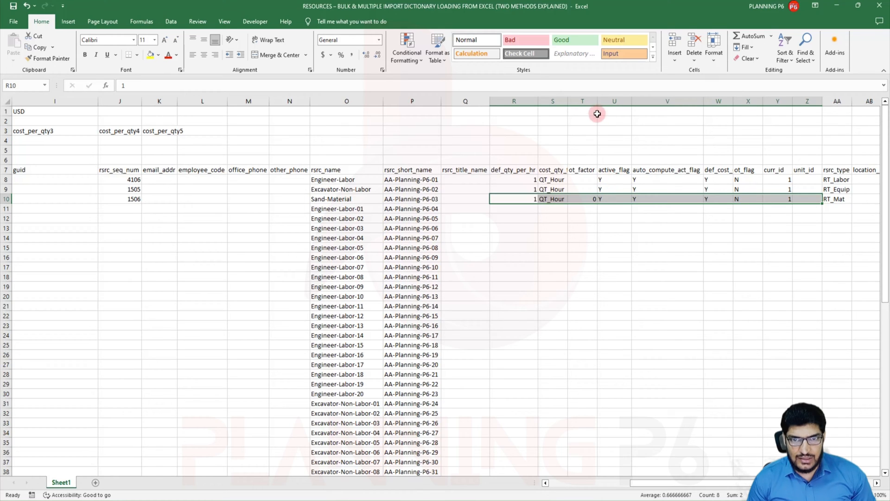
{"action": "double_click", "coordinate": [597, 98]}
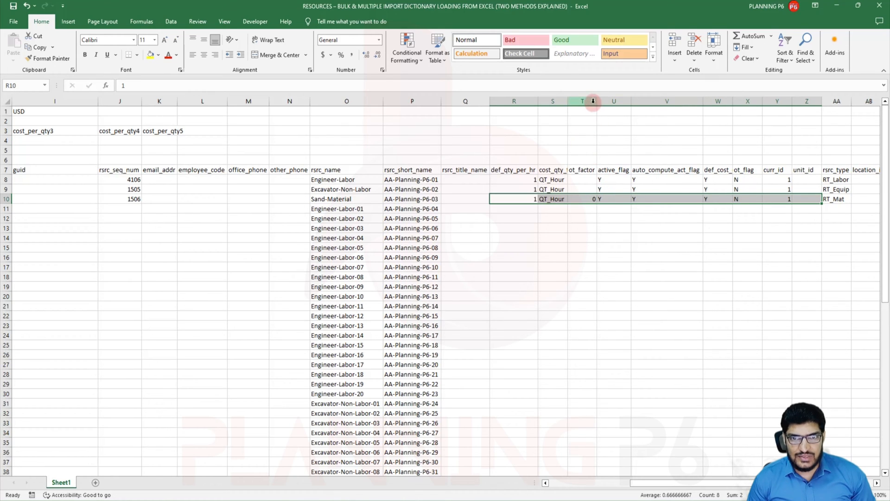
{"action": "left_click_drag", "start_coordinate": [597, 101], "coordinate": [612, 102]}
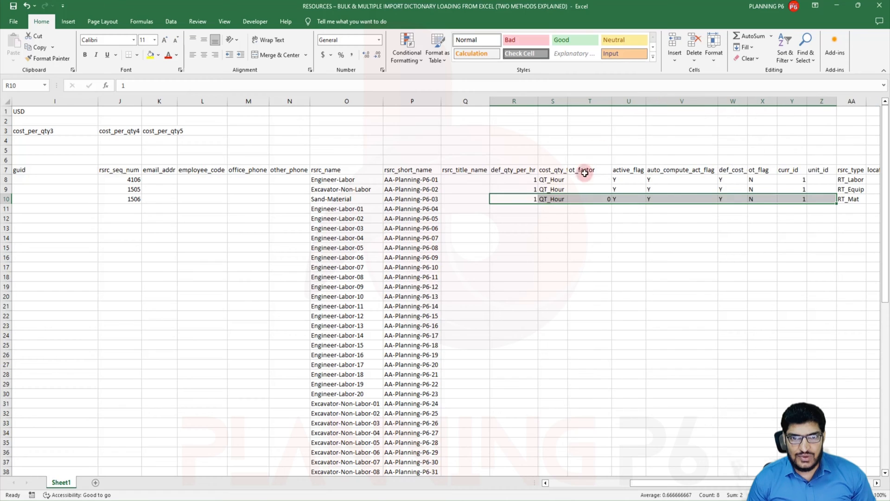
- Try to fill the Sand-Material row's values in R10:Y10 down the resource list, and undo the fill
{"action": "left_click", "coordinate": [585, 180]}
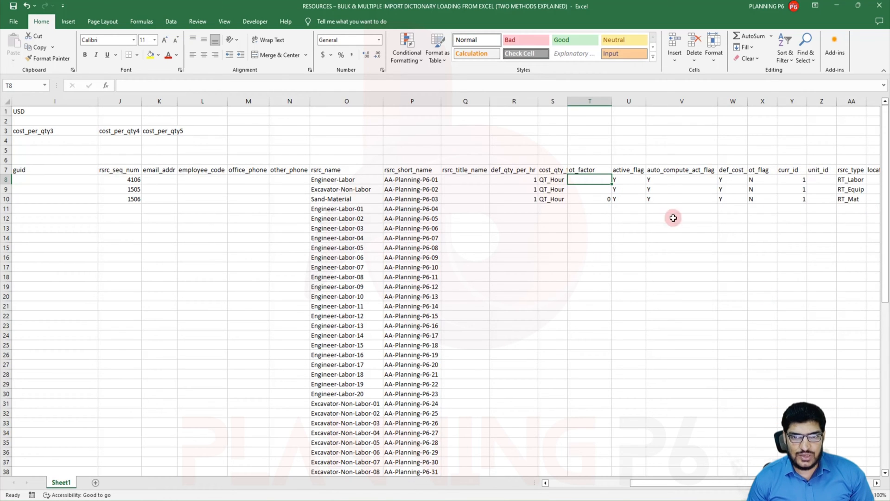
{"action": "left_click", "coordinate": [573, 201]}
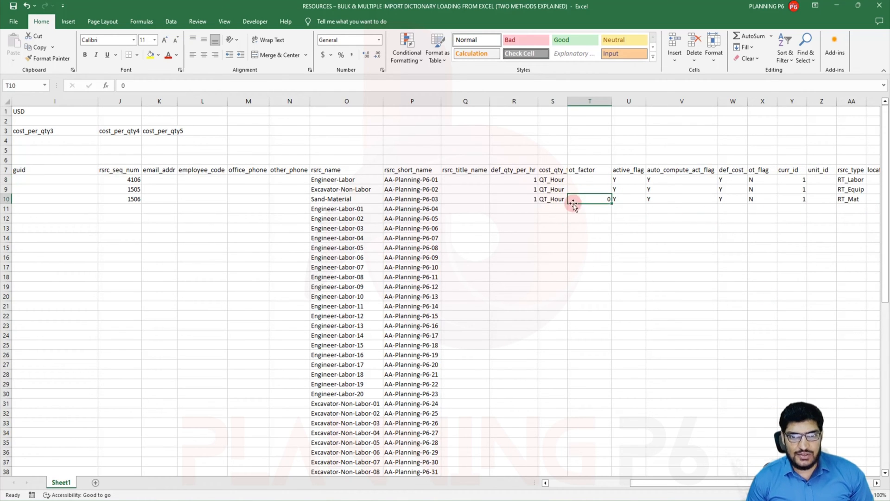
{"action": "left_click_drag", "start_coordinate": [531, 200], "coordinate": [800, 198]}
{"action": "double_click", "coordinate": [806, 204]}
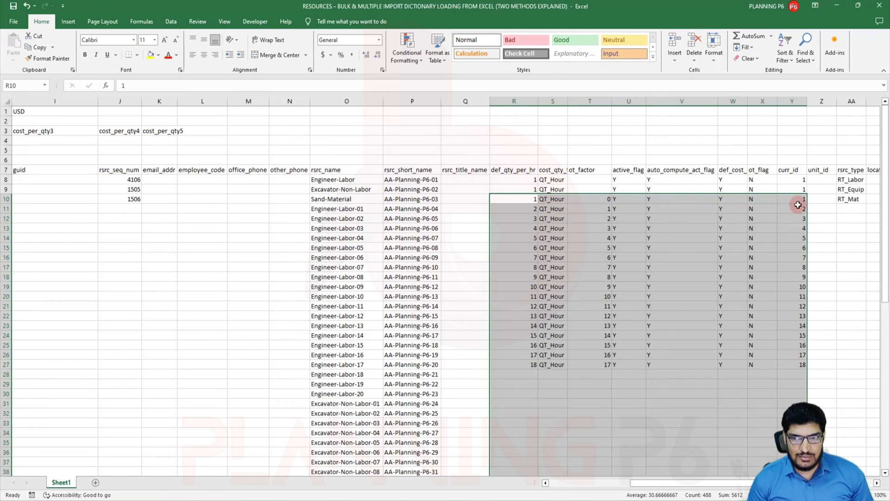
{"action": "left_click", "coordinate": [598, 210]}
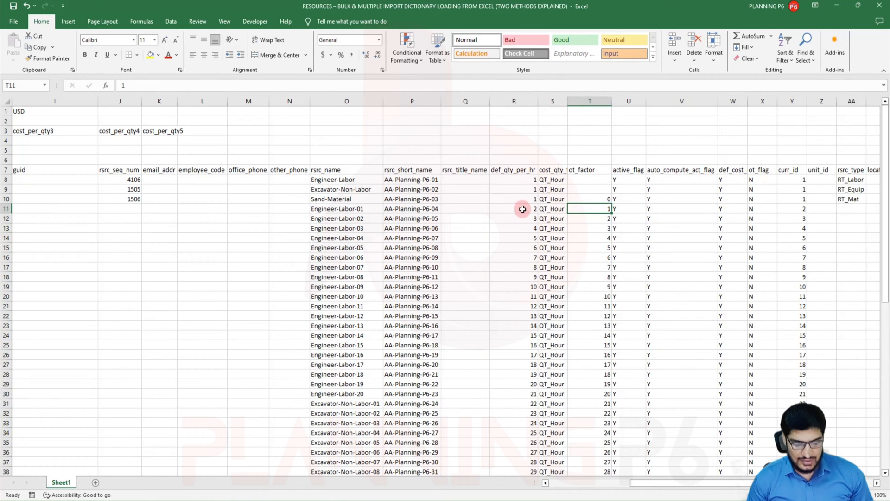
{"action": "key", "text": "ctrl+z"}
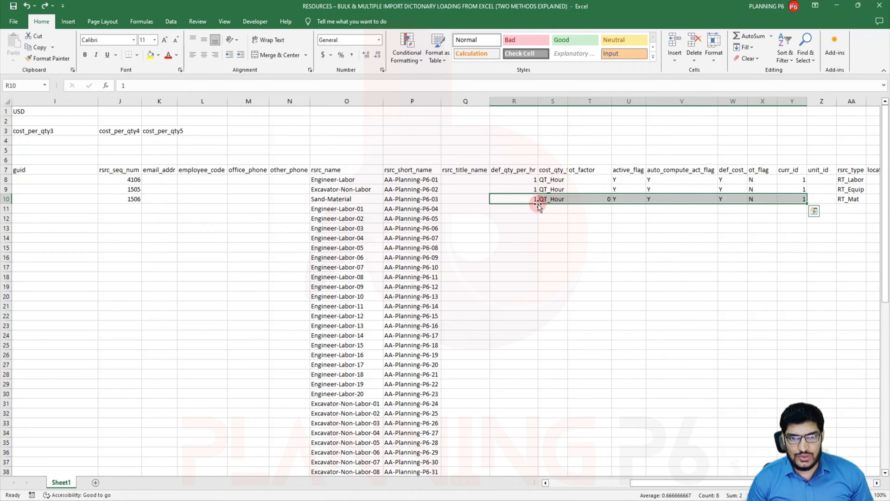
- Copy the Sand-Material values from R10:Y10 into rows 11 to 70, from def_qty_per_hr through curr_id
{"action": "key", "text": "ctrl+c"}
{"action": "left_click_drag", "start_coordinate": [530, 209], "coordinate": [832, 446]}
{"action": "scroll", "coordinate": [749, 384], "scroll_direction": "up", "scroll_amount": 11}
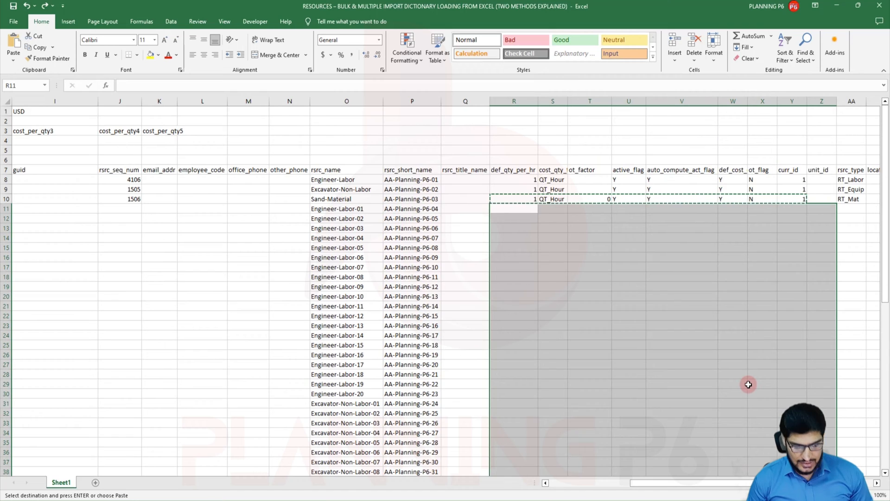
{"action": "key", "text": "ctrl+v"}
{"action": "left_click", "coordinate": [545, 248]}
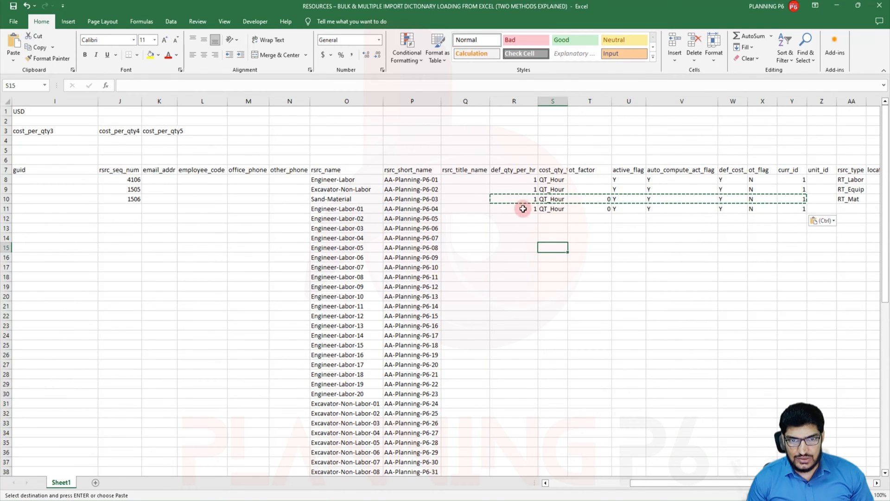
{"action": "left_click_drag", "start_coordinate": [523, 209], "coordinate": [825, 403]}
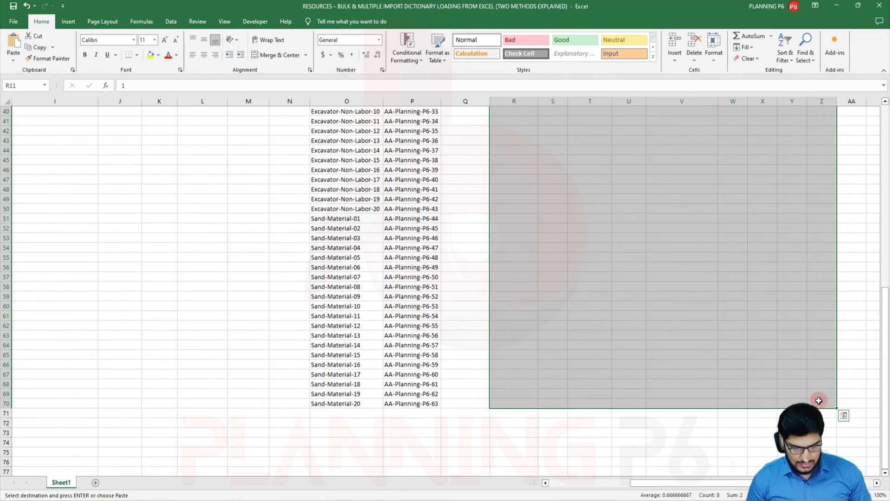
{"action": "key", "text": "Return"}
{"action": "scroll", "coordinate": [726, 388], "scroll_direction": "up", "scroll_amount": 2}
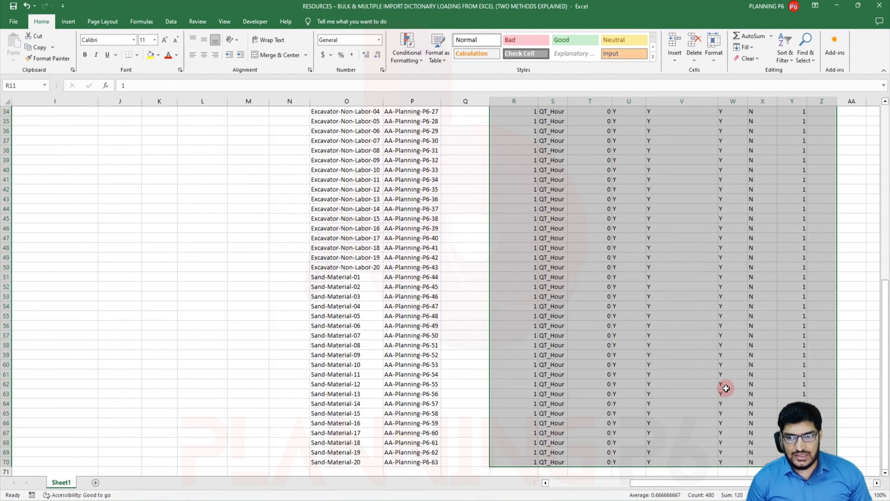
{"action": "scroll", "coordinate": [726, 389], "scroll_direction": "up", "scroll_amount": 11}
{"action": "left_click", "coordinate": [730, 345]}
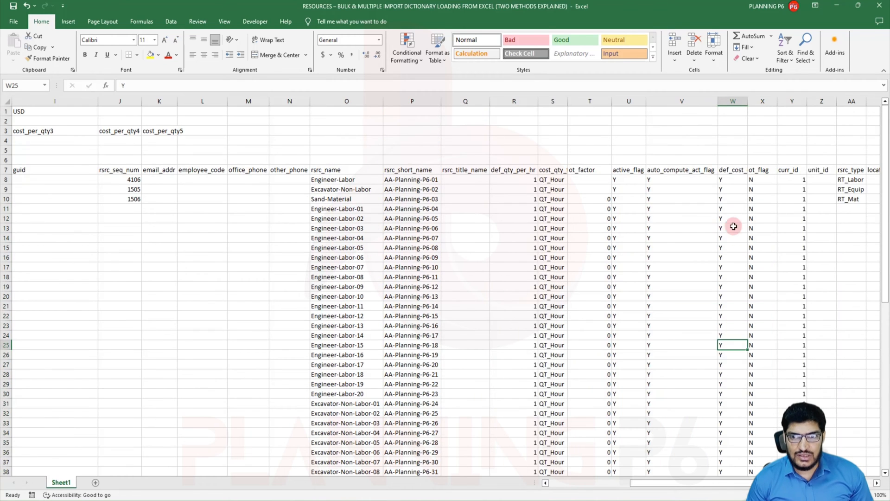
{"action": "left_click", "coordinate": [732, 190]}
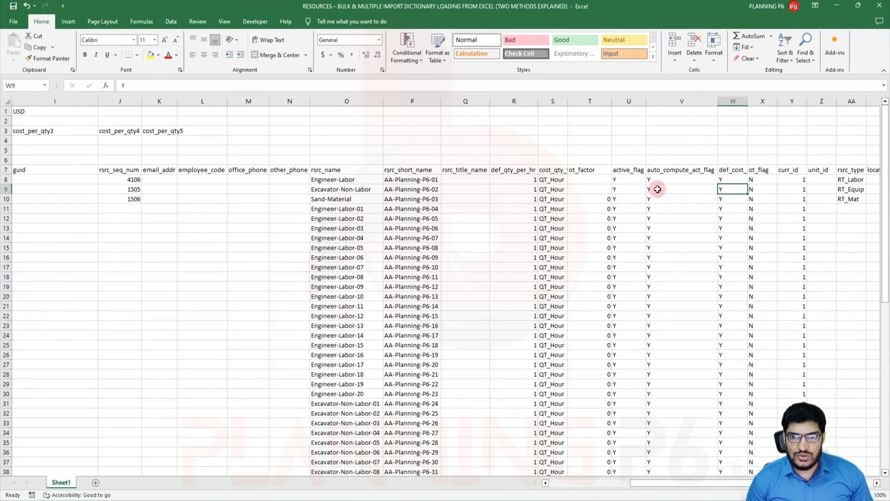
{"action": "left_click", "coordinate": [660, 181]}
{"action": "left_click", "coordinate": [655, 190]}
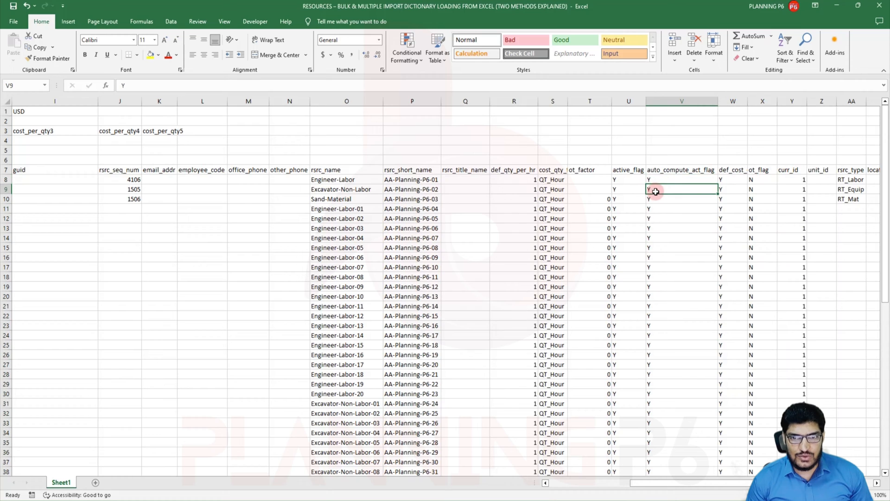
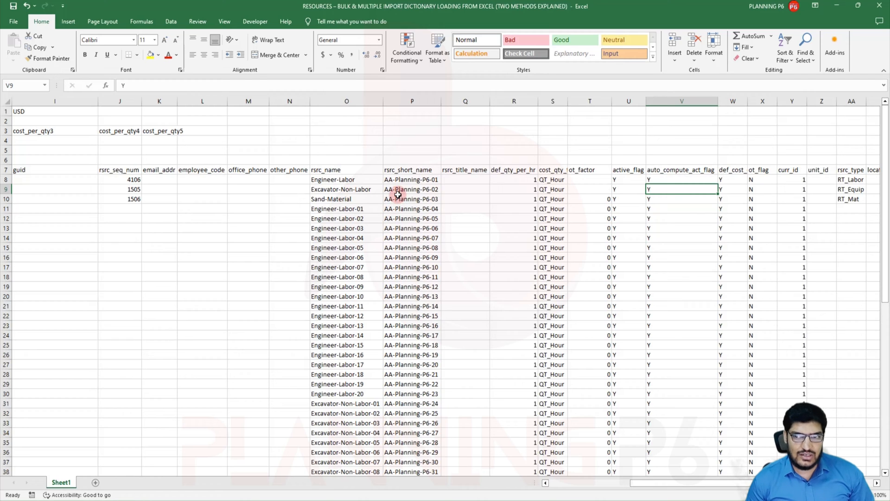
- Copy the rsrc_type RT_Labor from AA8 to all twenty numbered Engineer-Labor resources in AA11:AA30
{"action": "left_click_drag", "start_coordinate": [824, 483], "coordinate": [876, 494]}
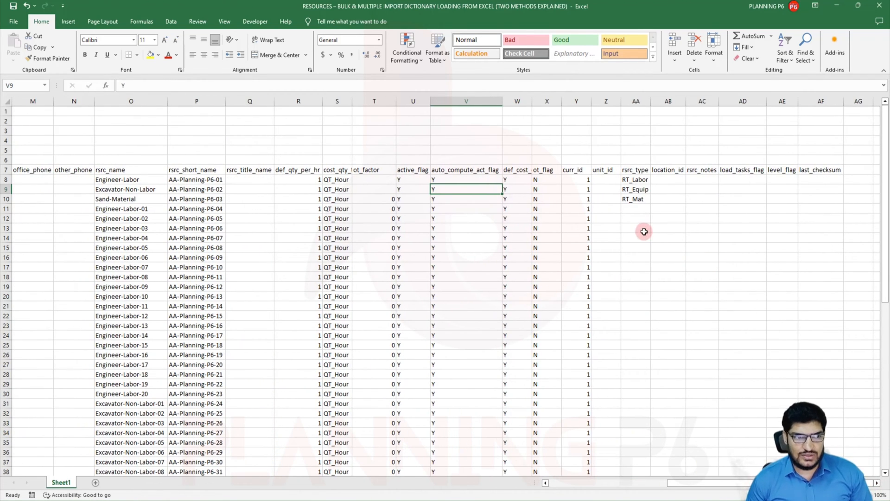
{"action": "left_click", "coordinate": [638, 181]}
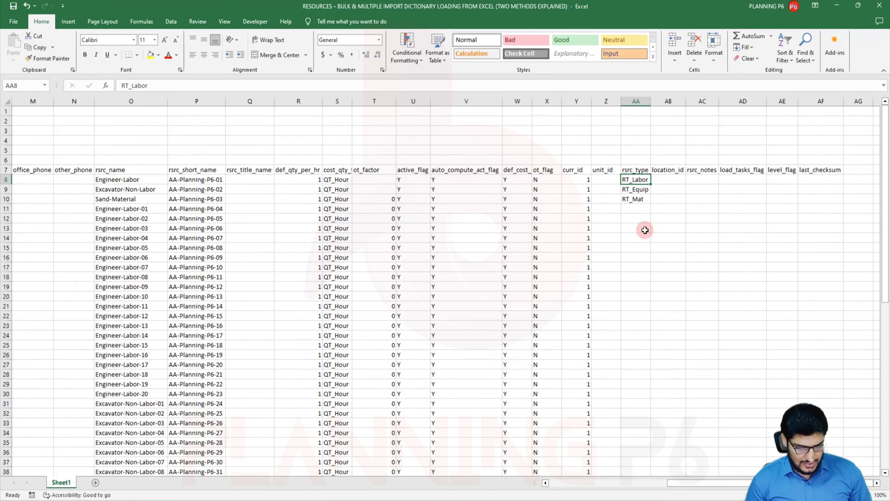
{"action": "key", "text": "ctrl+c"}
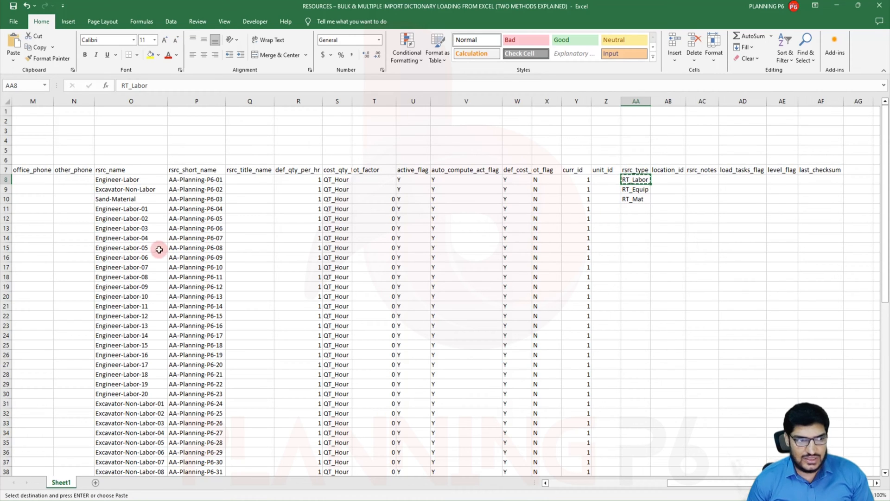
{"action": "left_click", "coordinate": [11, 211]}
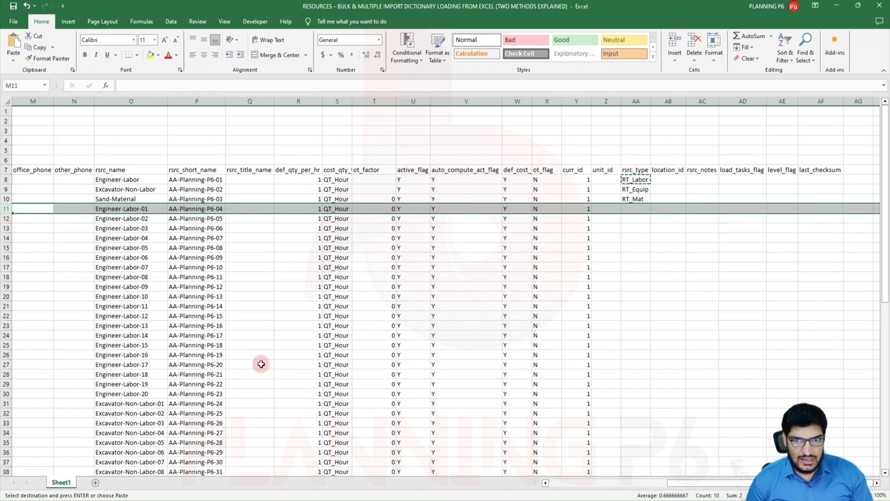
{"action": "left_click", "coordinate": [636, 208]}
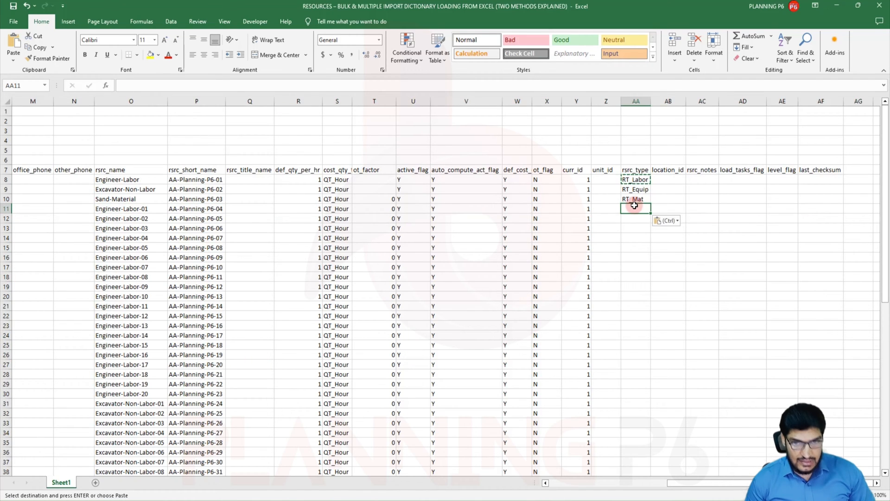
{"action": "key", "text": "ctrl+v"}
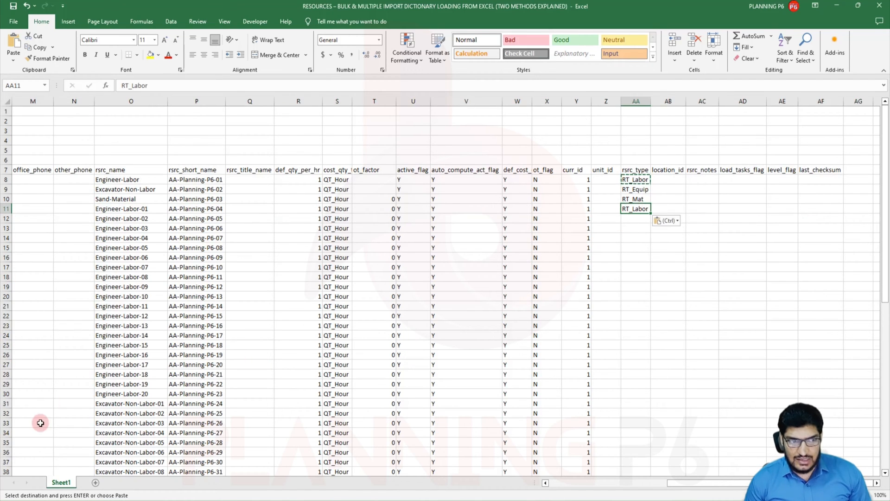
{"action": "left_click", "coordinate": [6, 397]}
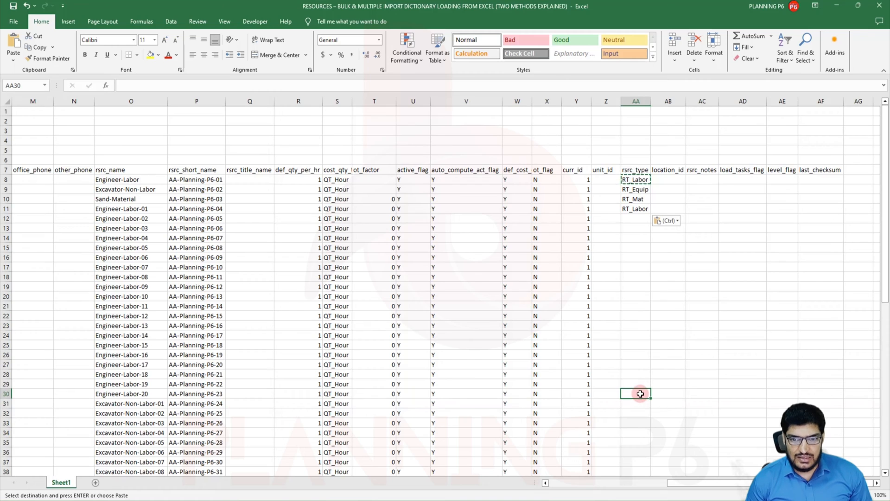
{"action": "left_click_drag", "start_coordinate": [640, 394], "coordinate": [635, 217]}
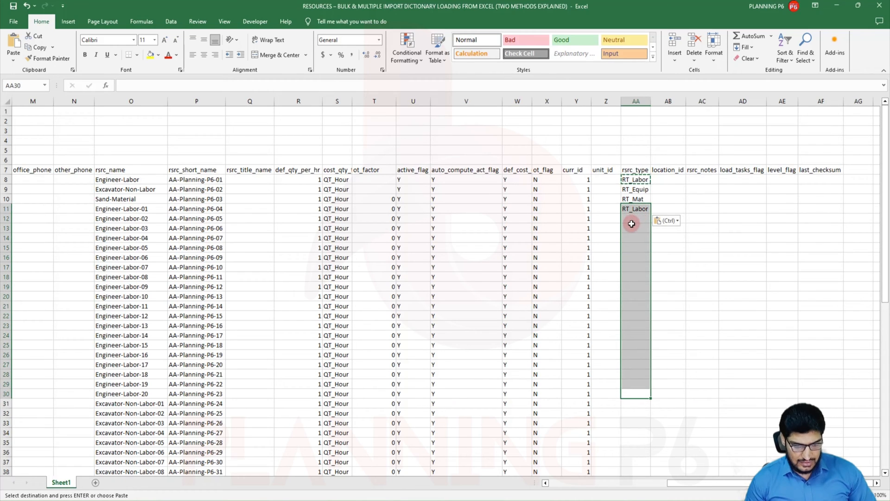
{"action": "key", "text": "Return"}
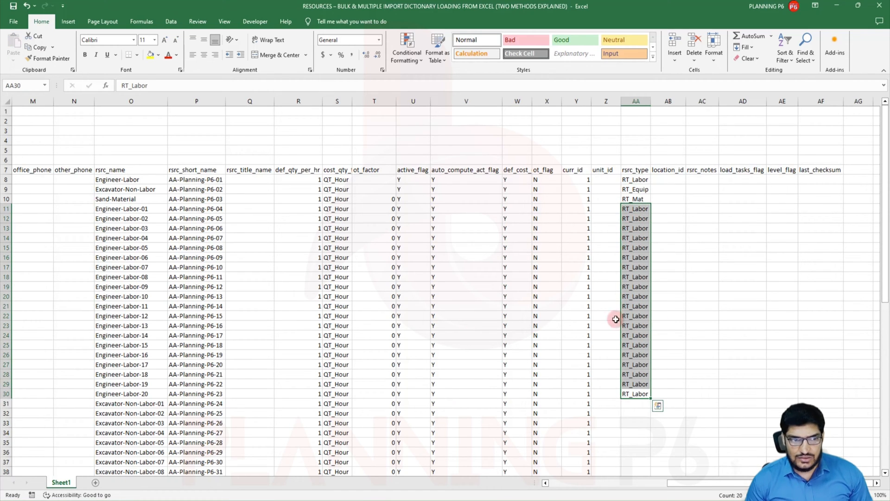
- Copy the rsrc_type RT_Equip from AA9 to the numbered Excavator-Non-Labor resources in AA31:AA50
{"action": "left_click", "coordinate": [637, 190]}
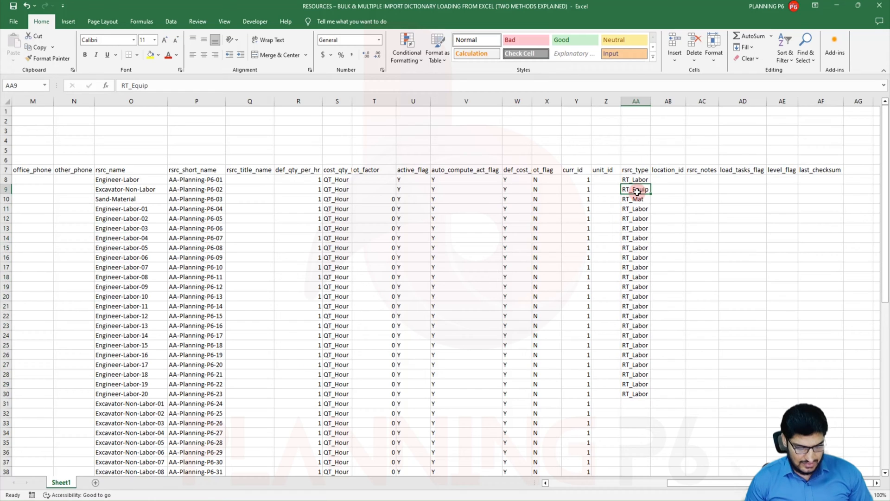
{"action": "key", "text": "ctrl+c"}
{"action": "left_click", "coordinate": [635, 401]}
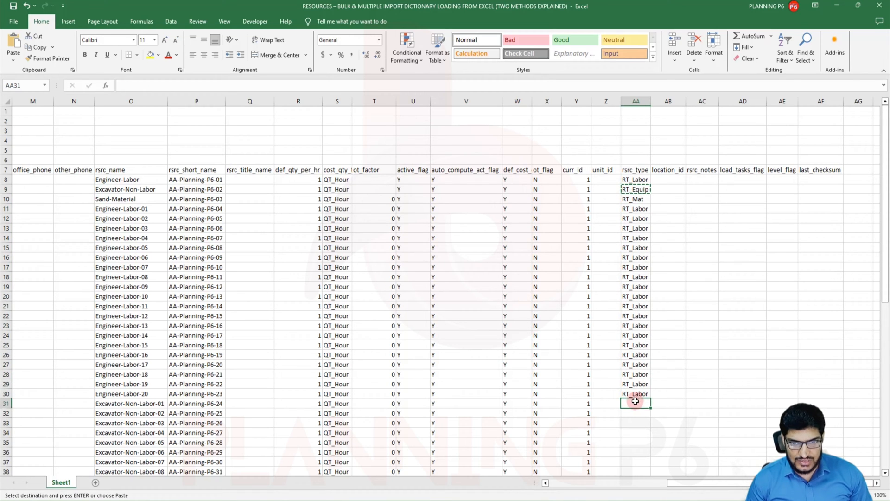
{"action": "key", "text": "ctrl+v"}
{"action": "scroll", "coordinate": [610, 407], "scroll_direction": "down", "scroll_amount": 4}
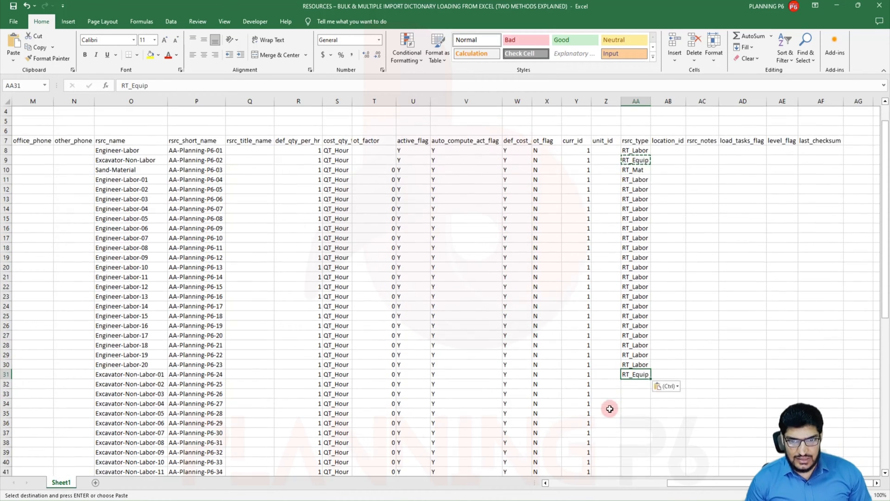
{"action": "scroll", "coordinate": [29, 422], "scroll_direction": "down", "scroll_amount": 2}
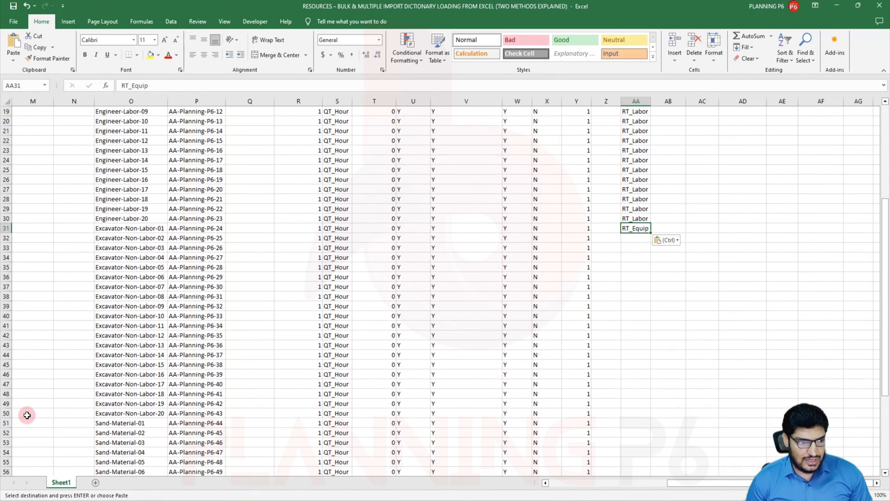
{"action": "left_click", "coordinate": [4, 413]}
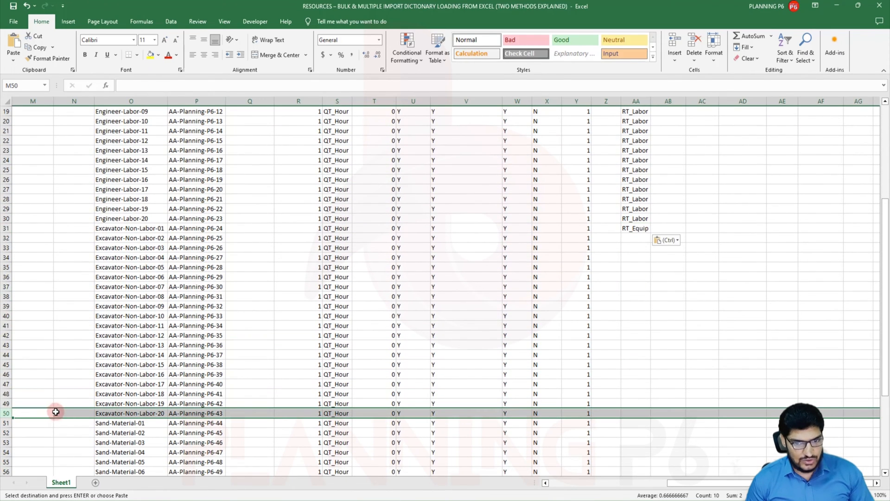
{"action": "left_click", "coordinate": [639, 410]}
{"action": "key", "text": "Escape"}
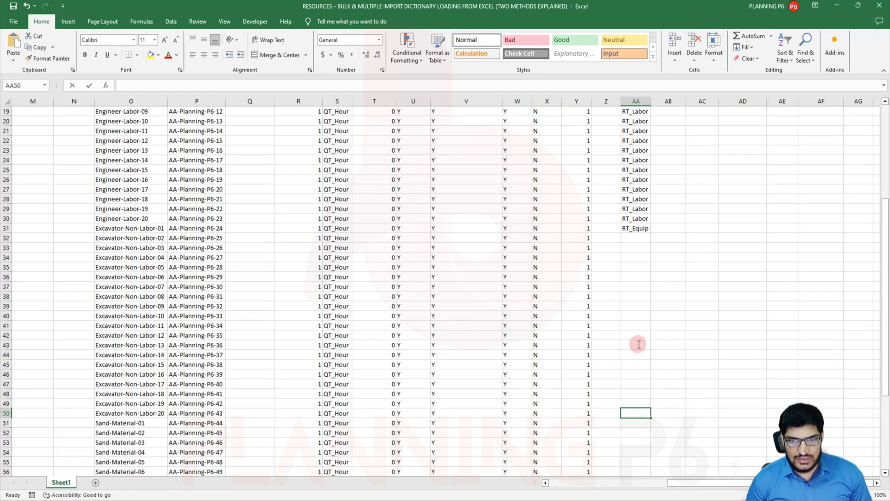
{"action": "left_click", "coordinate": [634, 422]}
{"action": "left_click_drag", "start_coordinate": [636, 415], "coordinate": [636, 232]}
{"action": "key", "text": "ctrl+d"}
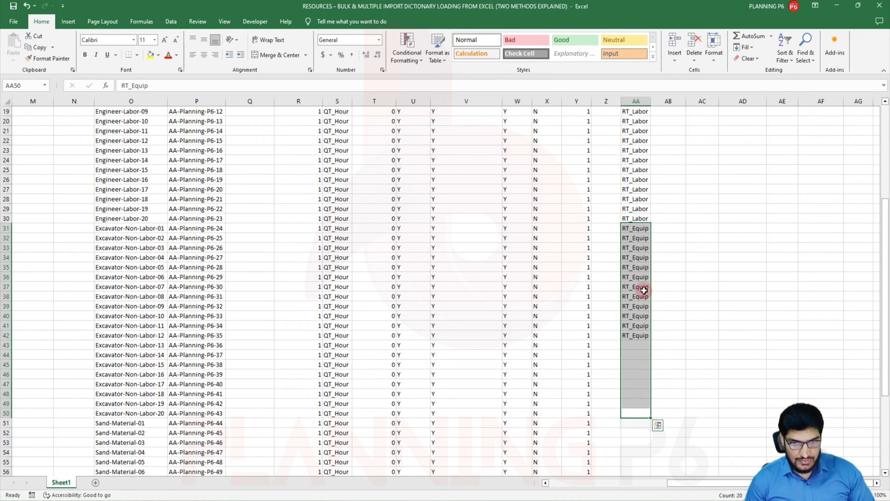
- Copy the rsrc_type RT_Mat from AA10 to the numbered Sand-Material resources in AA51:AA70
{"action": "scroll", "coordinate": [643, 217], "scroll_direction": "up", "scroll_amount": 6}
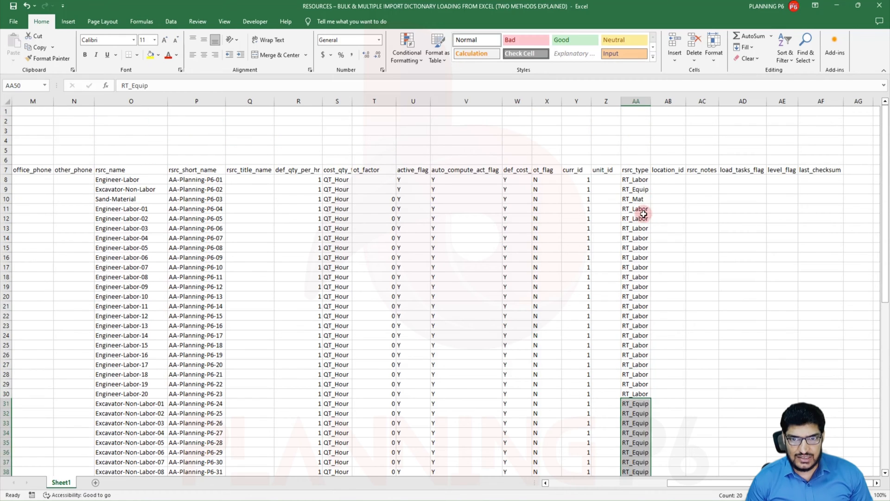
{"action": "left_click", "coordinate": [643, 199]}
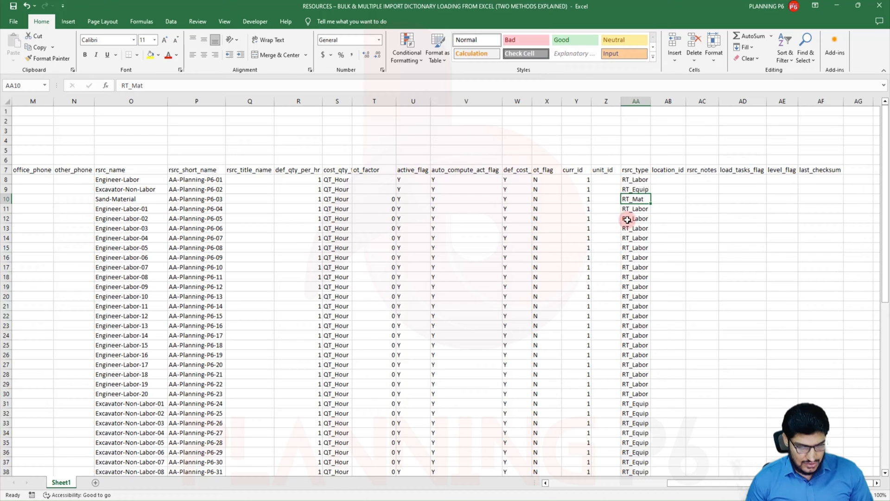
{"action": "key", "text": "ctrl+c"}
{"action": "scroll", "coordinate": [625, 232], "scroll_direction": "down", "scroll_amount": 11}
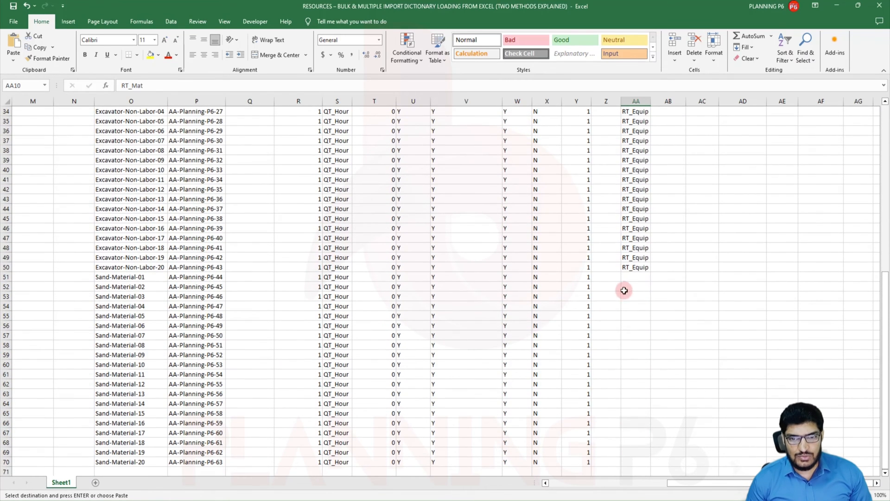
{"action": "left_click", "coordinate": [633, 277]}
{"action": "key", "text": "ctrl+v"}
{"action": "scroll", "coordinate": [635, 283], "scroll_direction": "down", "scroll_amount": 6}
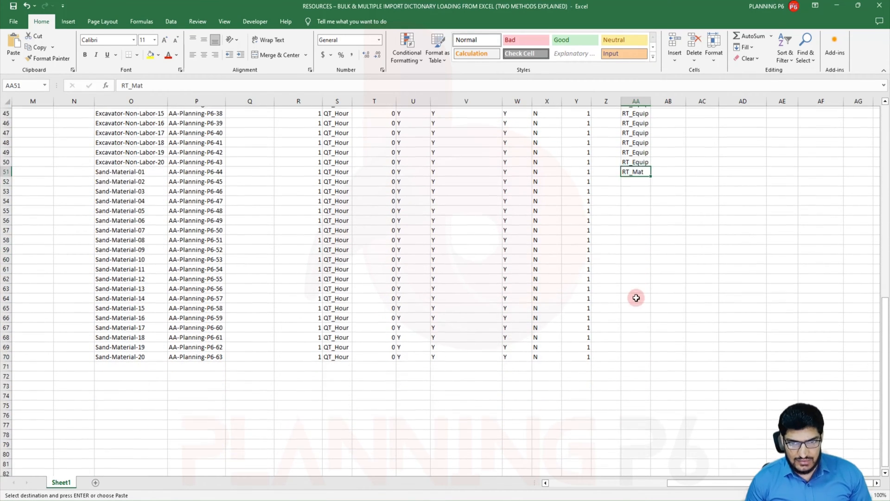
{"action": "left_click", "coordinate": [633, 288]}
{"action": "left_click_drag", "start_coordinate": [633, 287], "coordinate": [629, 150]}
{"action": "key", "text": "Return"}
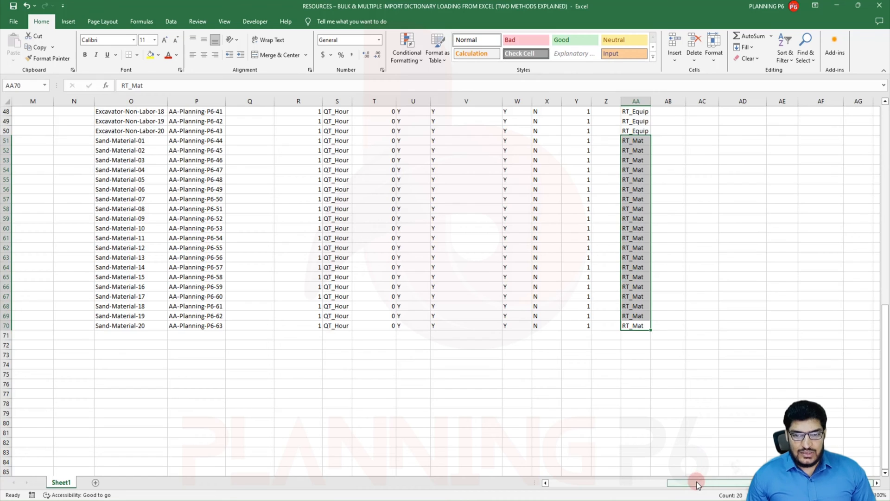
- Widen the rsrc_notes column slightly
{"action": "scroll", "coordinate": [664, 387], "scroll_direction": "up", "scroll_amount": 7}
{"action": "scroll", "coordinate": [664, 387], "scroll_direction": "up", "scroll_amount": 9}
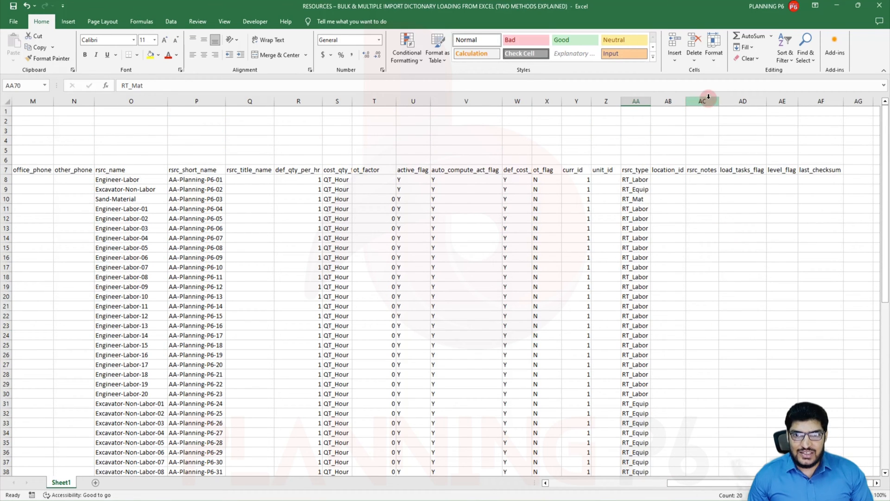
{"action": "left_click_drag", "start_coordinate": [719, 101], "coordinate": [726, 101]}
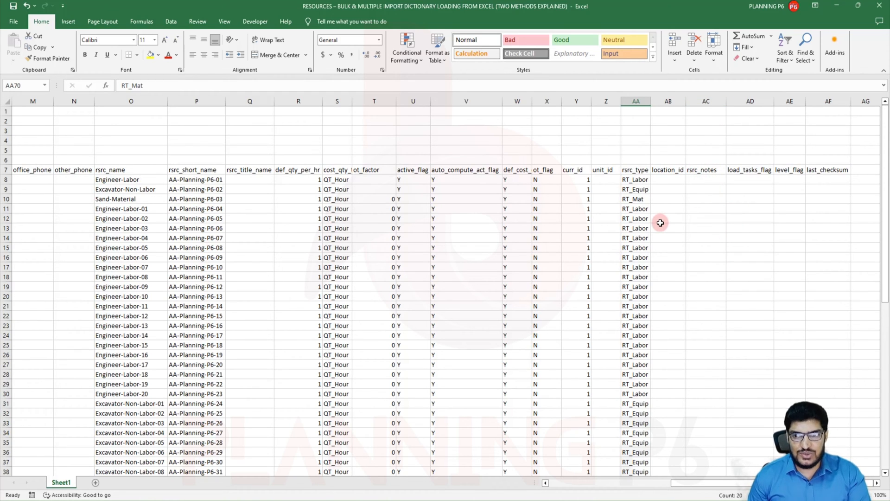
- Set rsrc_seq_num to 0, 1 and 2 for the first three resources in J8:J10
{"action": "left_click_drag", "start_coordinate": [761, 483], "coordinate": [660, 485]}
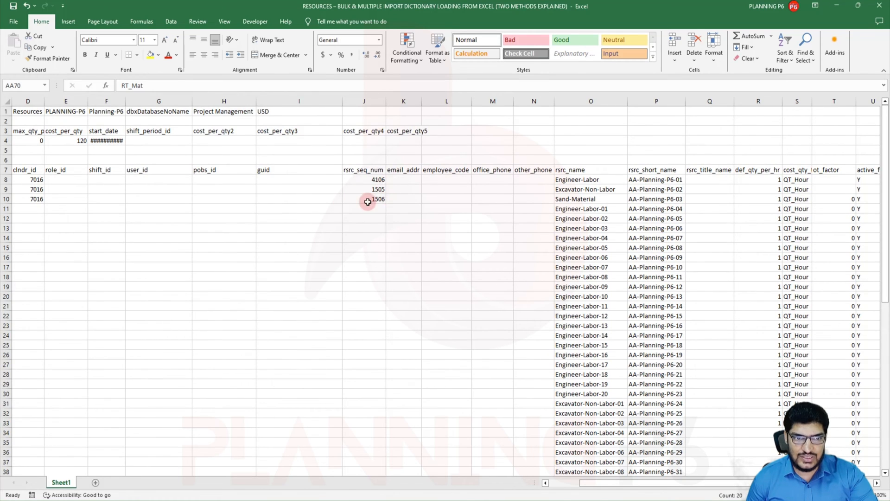
{"action": "left_click", "coordinate": [377, 180]}
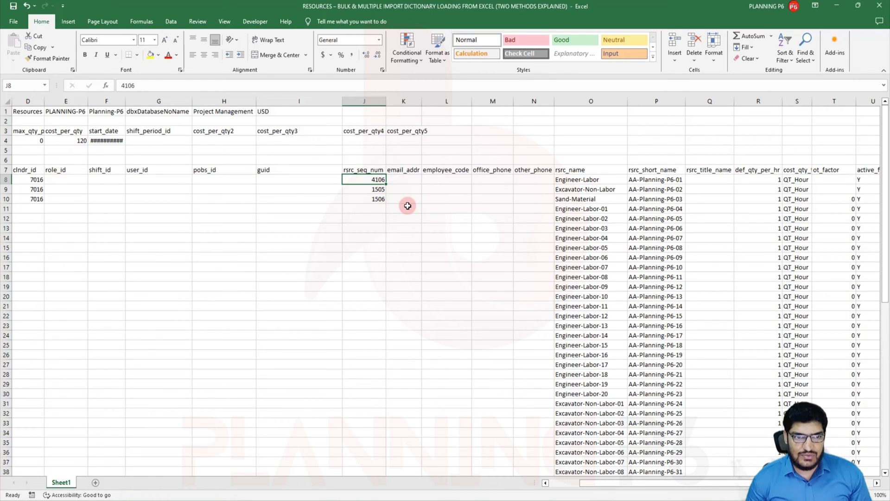
{"action": "type", "text": "0"}
{"action": "key", "text": "Return"}
{"action": "type", "text": "1"}
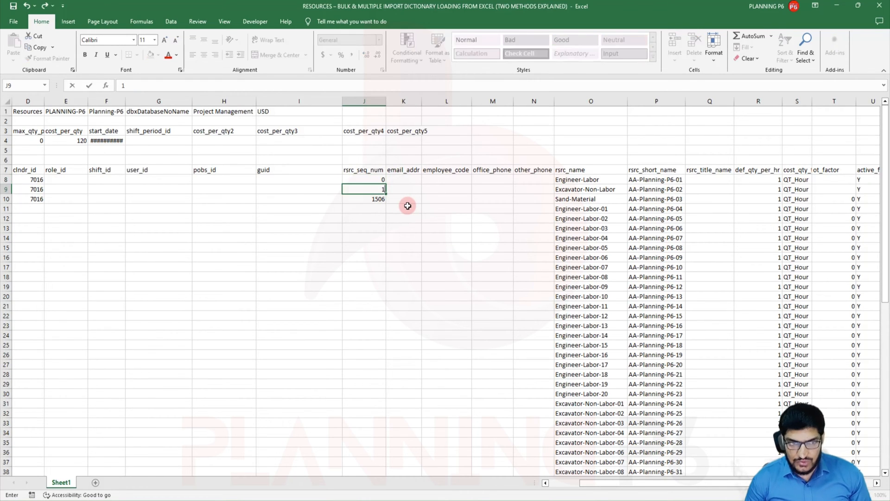
{"action": "key", "text": "Return"}
{"action": "type", "text": "2"}
{"action": "key", "text": "Return"}
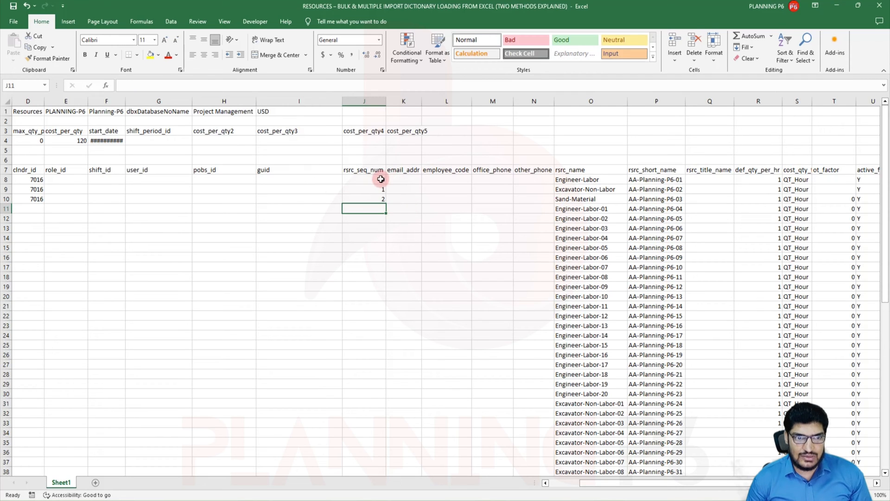
- Extend the rsrc_seq_num series from J8:J10 down to the last resource in row 70
{"action": "left_click_drag", "start_coordinate": [383, 180], "coordinate": [382, 202]}
{"action": "double_click", "coordinate": [386, 204]}
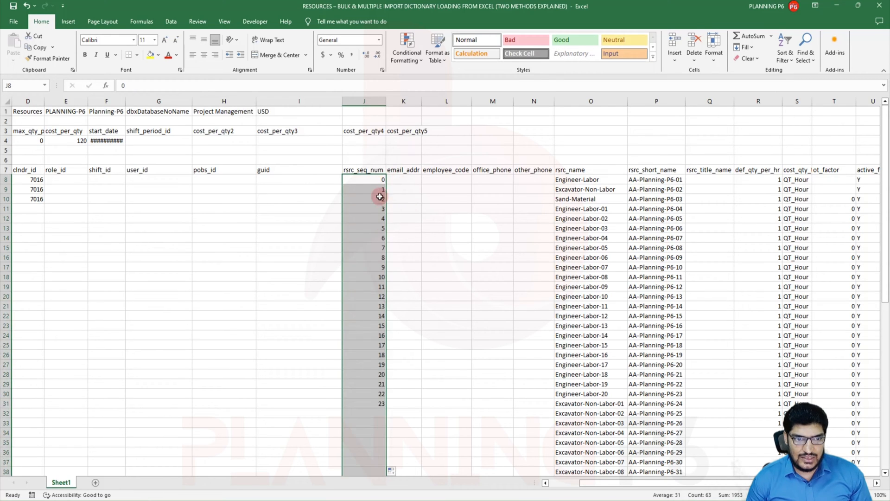
{"action": "scroll", "coordinate": [377, 435], "scroll_direction": "down", "scroll_amount": 15}
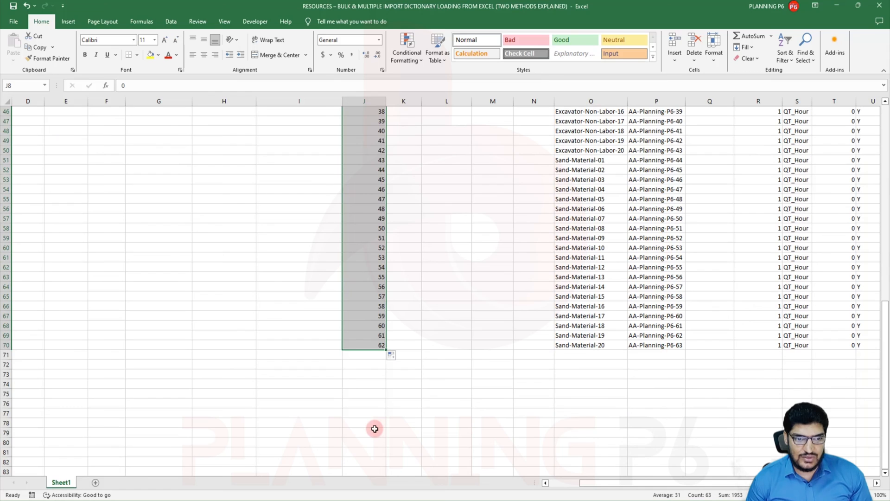
{"action": "scroll", "coordinate": [373, 417], "scroll_direction": "up", "scroll_amount": 15}
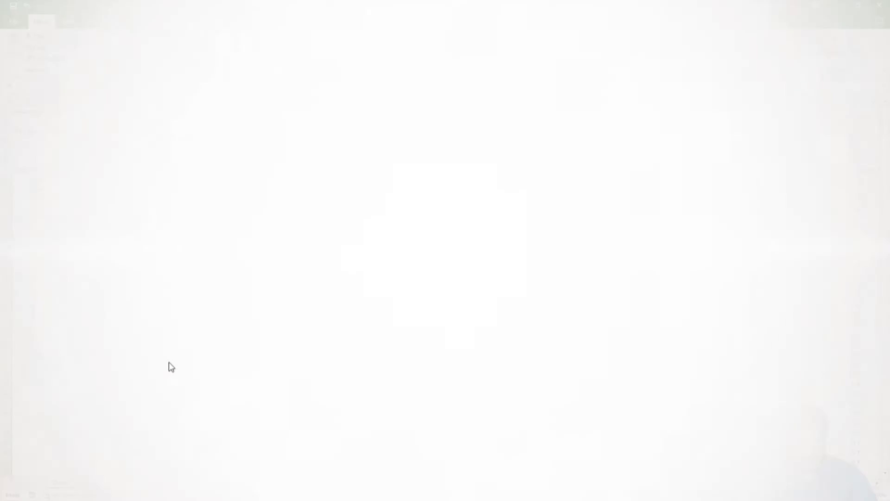
- Extend the rsrc_id series starting at 8679 from B8:B10 down the rest of the resource list
{"action": "left_click", "coordinate": [546, 482]}
{"action": "left_click", "coordinate": [546, 483]}
{"action": "left_click", "coordinate": [546, 483]}
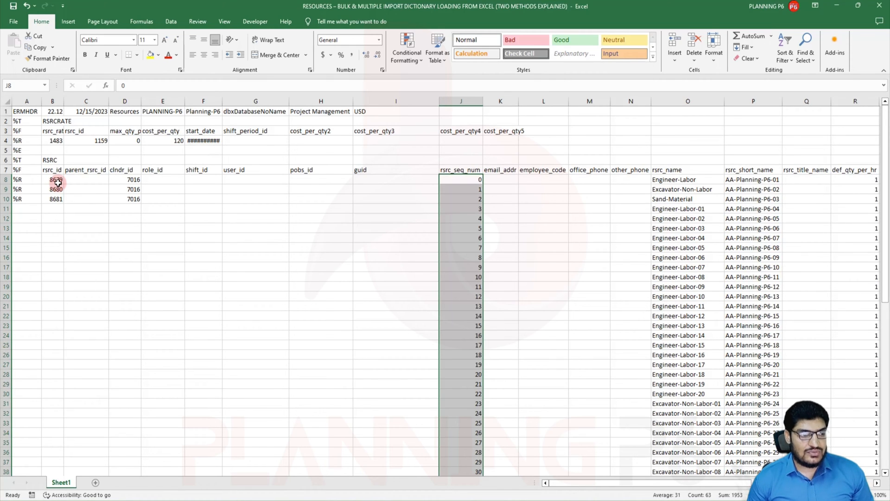
{"action": "left_click_drag", "start_coordinate": [56, 181], "coordinate": [61, 206]}
{"action": "double_click", "coordinate": [65, 204]}
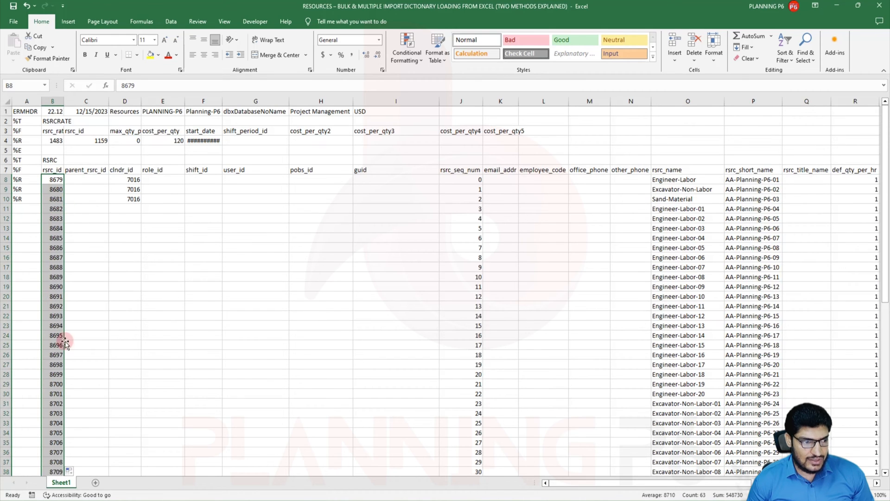
{"action": "scroll", "coordinate": [70, 392], "scroll_direction": "down", "scroll_amount": 4}
{"action": "scroll", "coordinate": [70, 391], "scroll_direction": "up", "scroll_amount": 2}
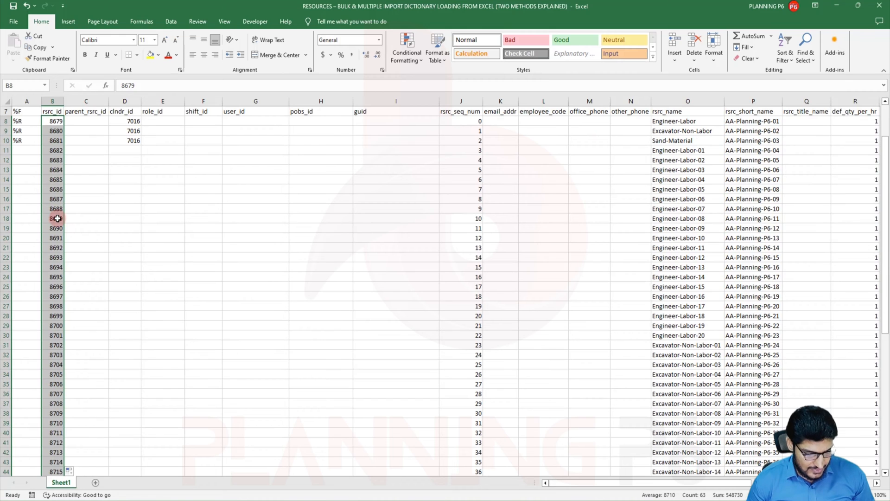
{"action": "scroll", "coordinate": [121, 183], "scroll_direction": "up", "scroll_amount": 2}
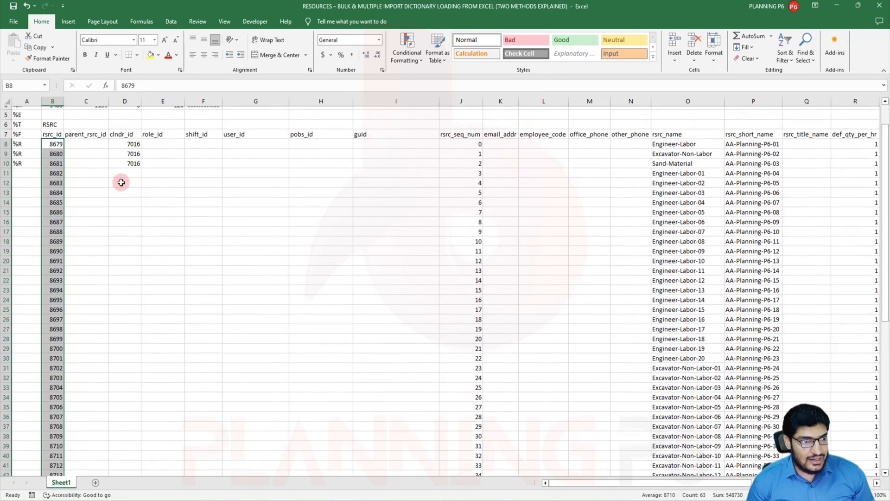
- Fill the clndr_id value 7016 from D8:D10 down to the last resource in row 70
{"action": "left_click_drag", "start_coordinate": [133, 180], "coordinate": [138, 201]}
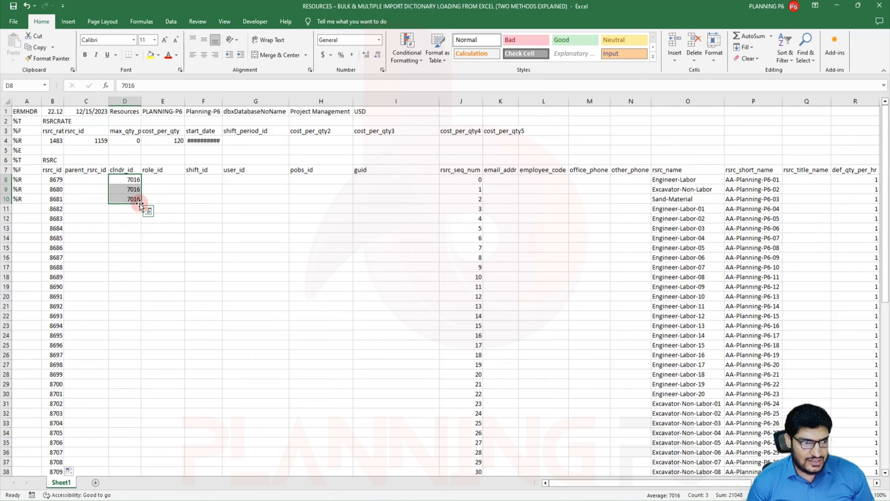
{"action": "double_click", "coordinate": [140, 204]}
{"action": "scroll", "coordinate": [137, 209], "scroll_direction": "down", "scroll_amount": 13}
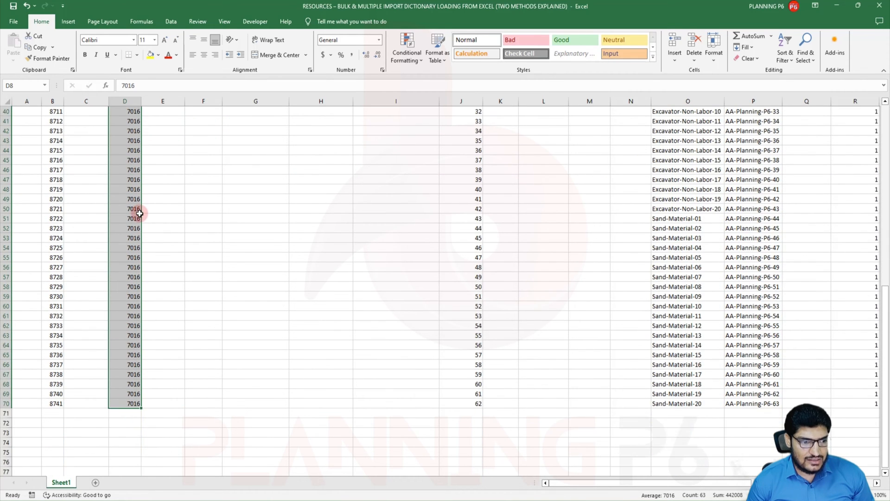
{"action": "scroll", "coordinate": [217, 240], "scroll_direction": "up", "scroll_amount": 13}
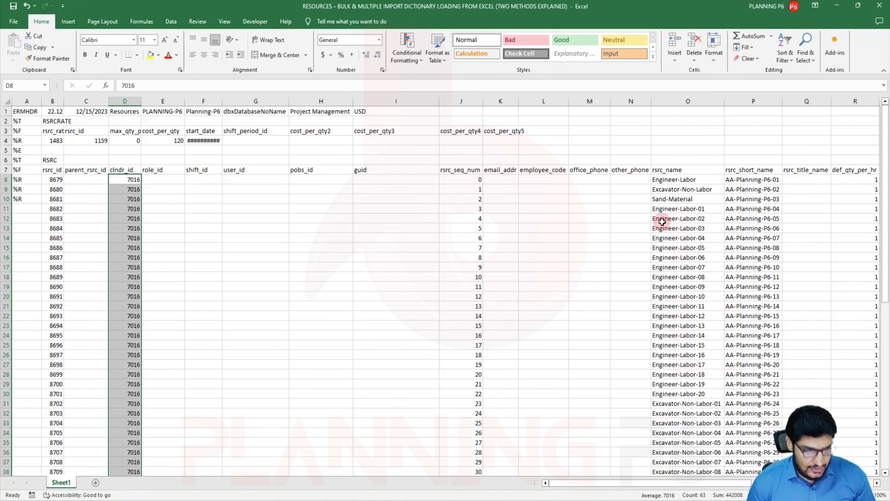
- Copy Engineer-Labor's rsrc_id 8679 into parent_rsrc_id for Engineer-Labor in C8 and Engineer-Labor-01 in C11
{"action": "left_click", "coordinate": [694, 181]}
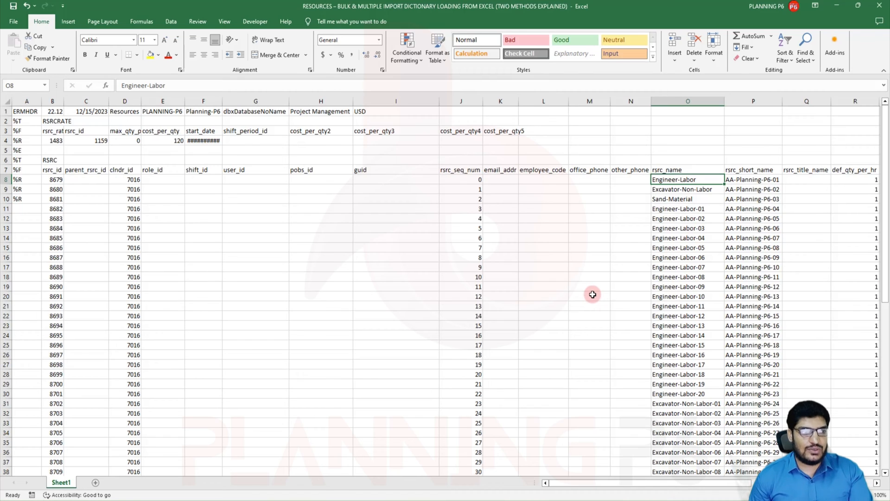
{"action": "left_click", "coordinate": [54, 181]}
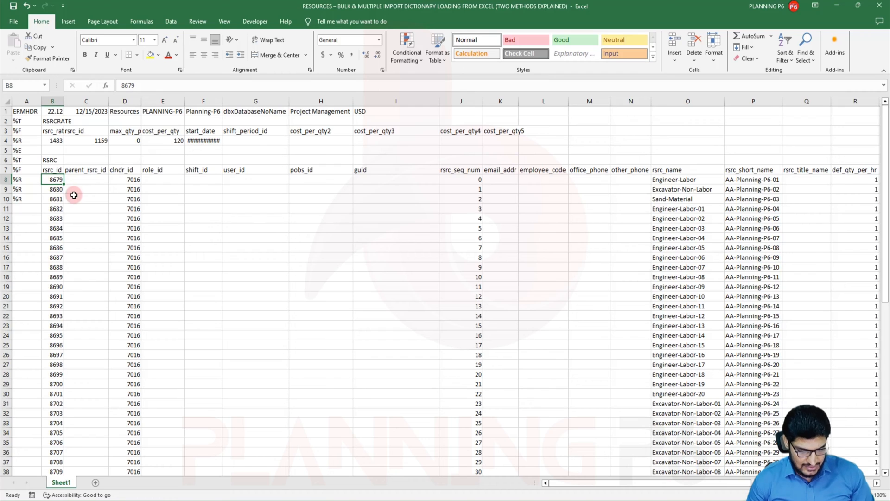
{"action": "key", "text": "ctrl+c"}
{"action": "left_click", "coordinate": [79, 180]}
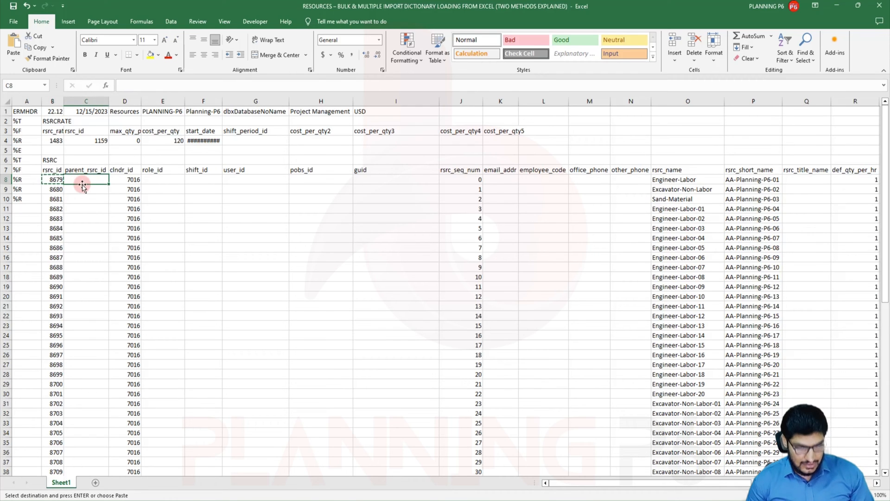
{"action": "key", "text": "ctrl+v"}
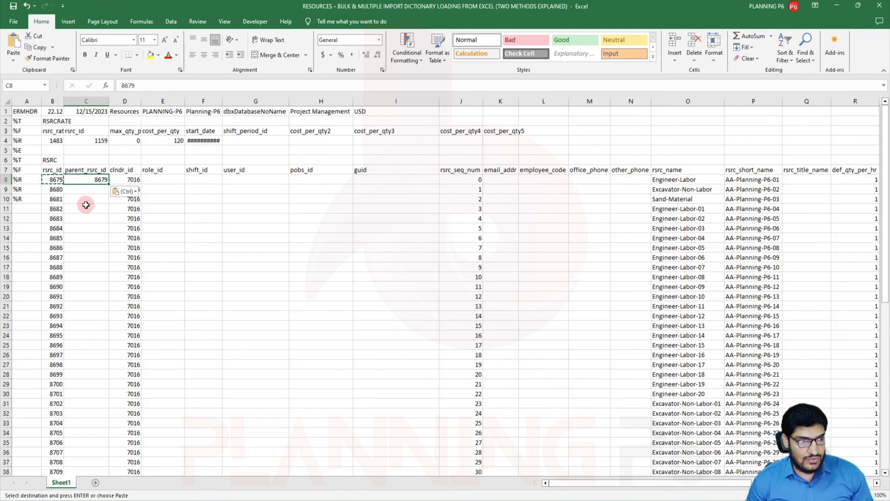
{"action": "left_click", "coordinate": [4, 208]}
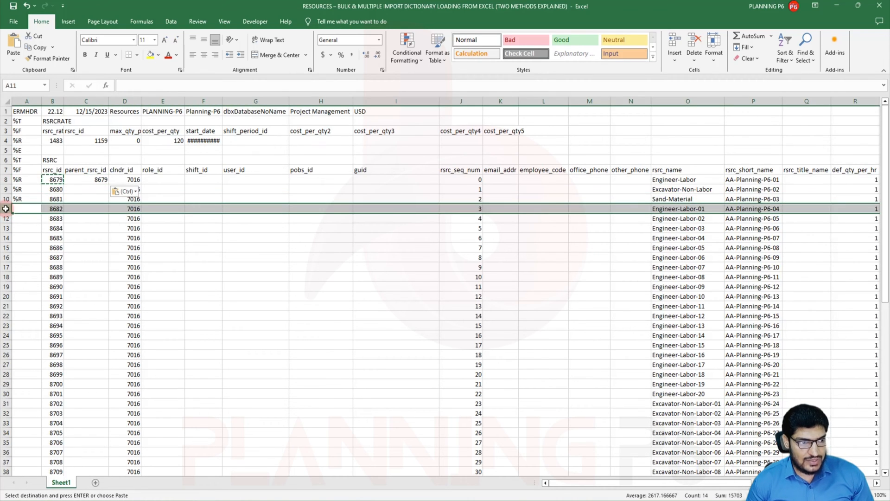
{"action": "left_click", "coordinate": [90, 208]}
{"action": "key", "text": "ctrl+v"}
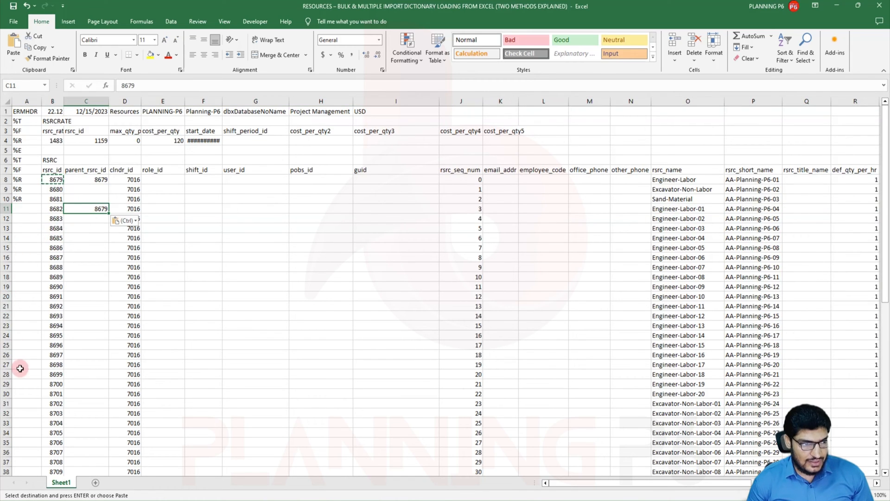
- Turn on filters for the RSRC table's header row 7
{"action": "left_click", "coordinate": [7, 375]}
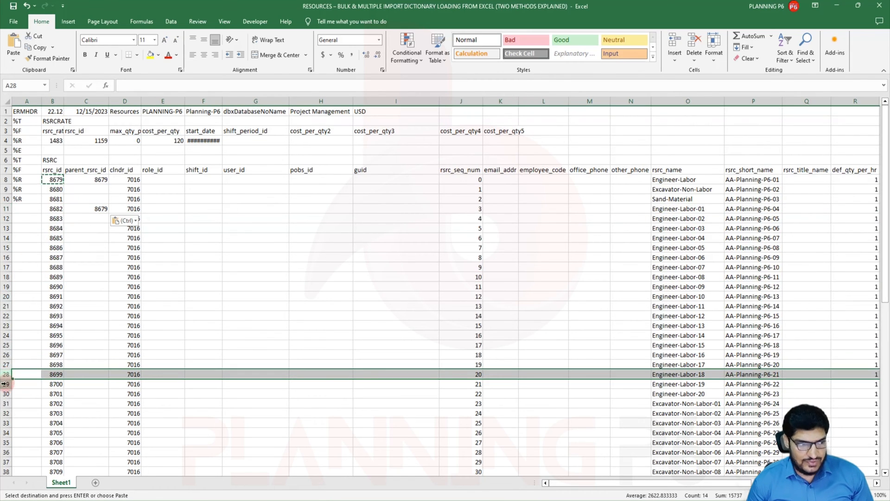
{"action": "left_click", "coordinate": [6, 393]}
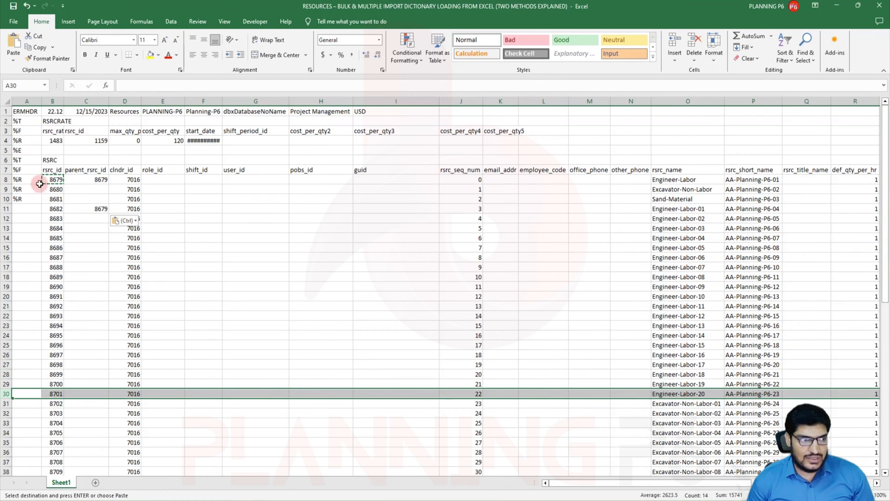
{"action": "left_click", "coordinate": [3, 170]}
{"action": "left_click", "coordinate": [791, 53]}
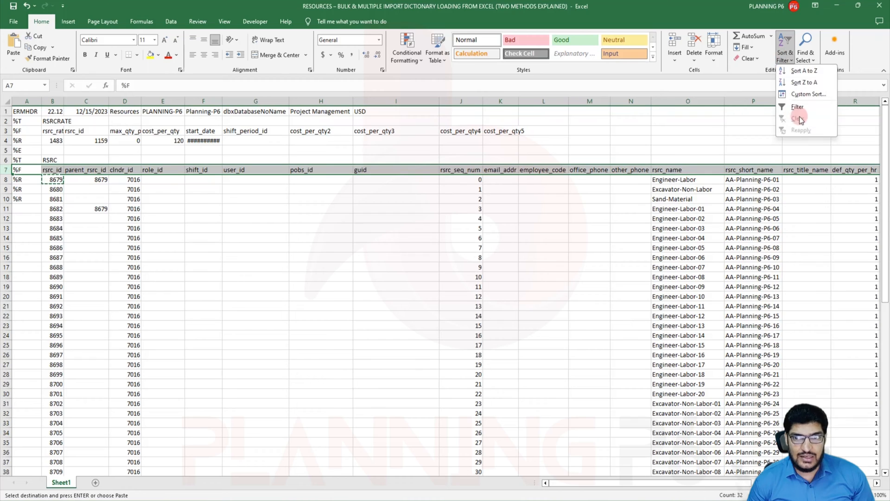
{"action": "left_click", "coordinate": [799, 116]}
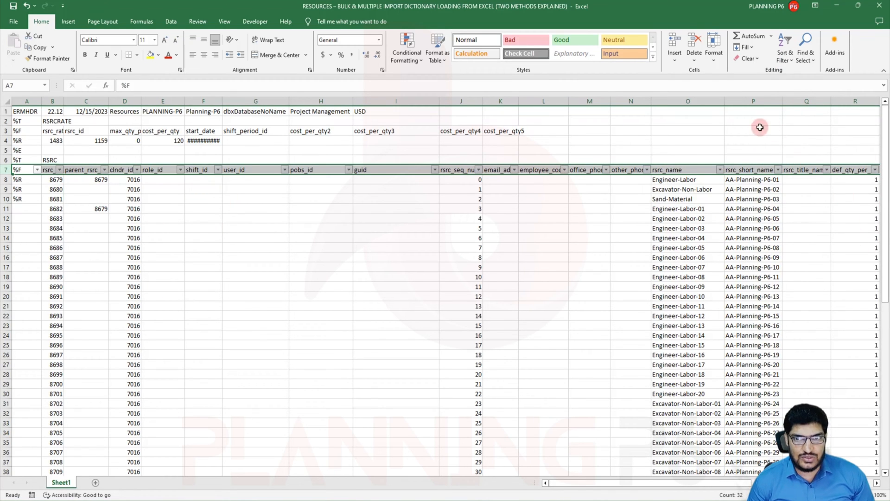
- Filter the rsrc_type column to show only RT_Labor resources
{"action": "left_click_drag", "start_coordinate": [735, 483], "coordinate": [796, 483]}
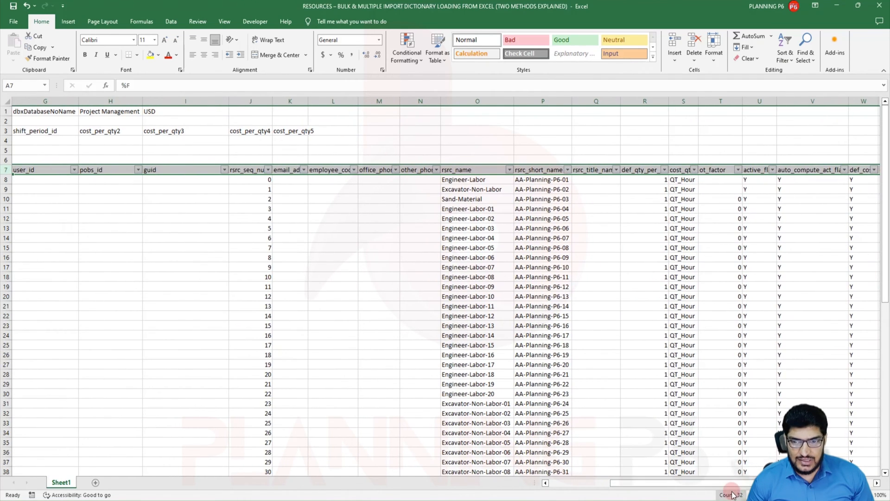
{"action": "left_click_drag", "start_coordinate": [730, 484], "coordinate": [763, 483]}
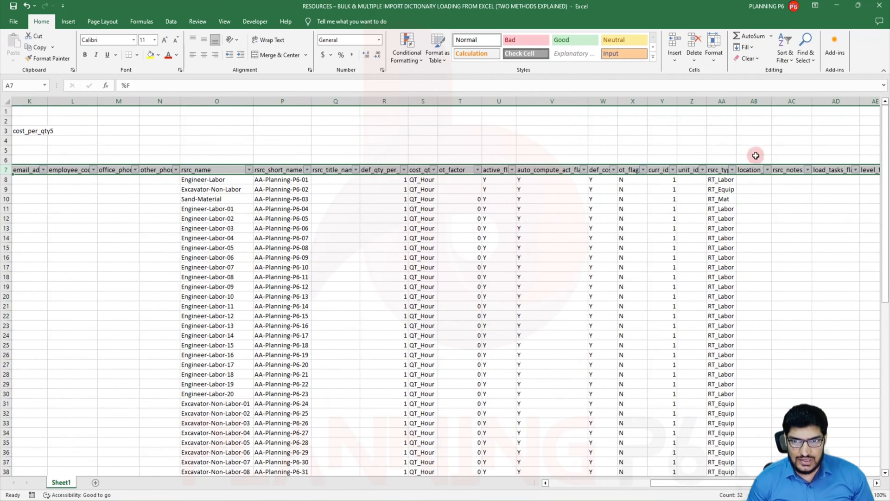
{"action": "left_click", "coordinate": [733, 170]}
{"action": "left_click", "coordinate": [658, 279]}
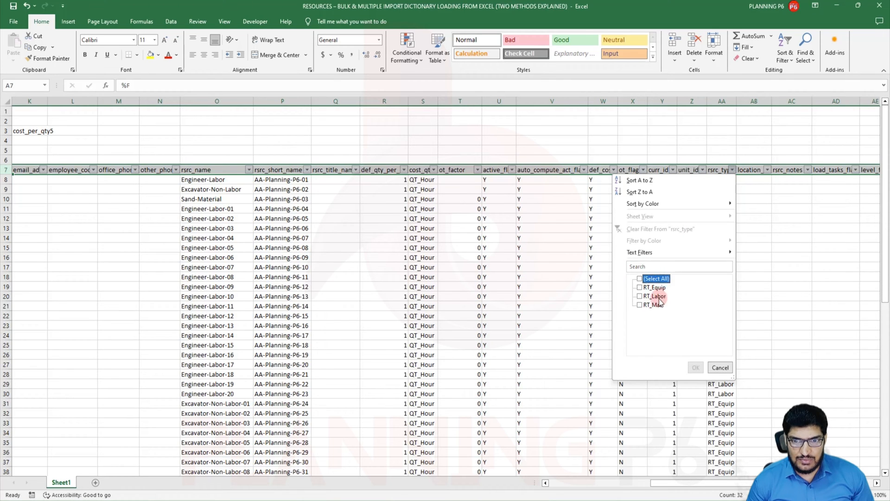
{"action": "left_click", "coordinate": [654, 296]}
{"action": "left_click", "coordinate": [696, 367]}
- Copy parent_rsrc_id 8679 from C11 down to all numbered labor resources through Engineer-Labor-20 in row 30
{"action": "left_click_drag", "start_coordinate": [722, 485], "coordinate": [577, 483]}
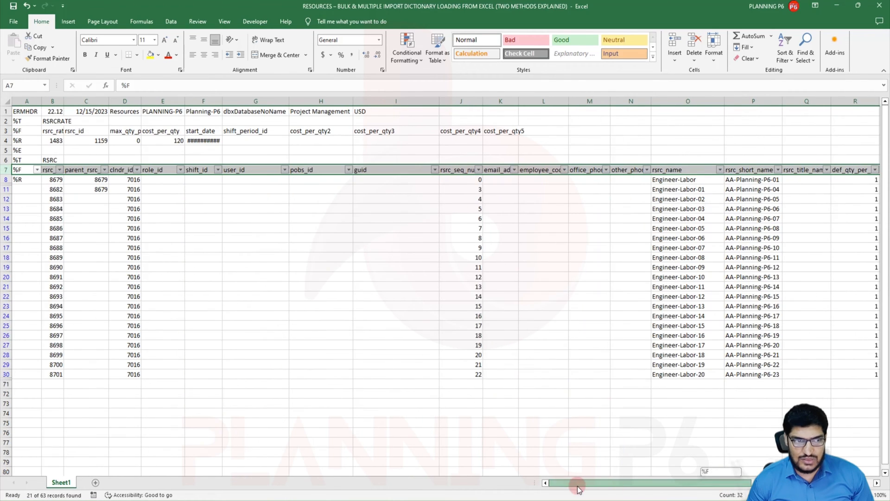
{"action": "left_click", "coordinate": [95, 189]}
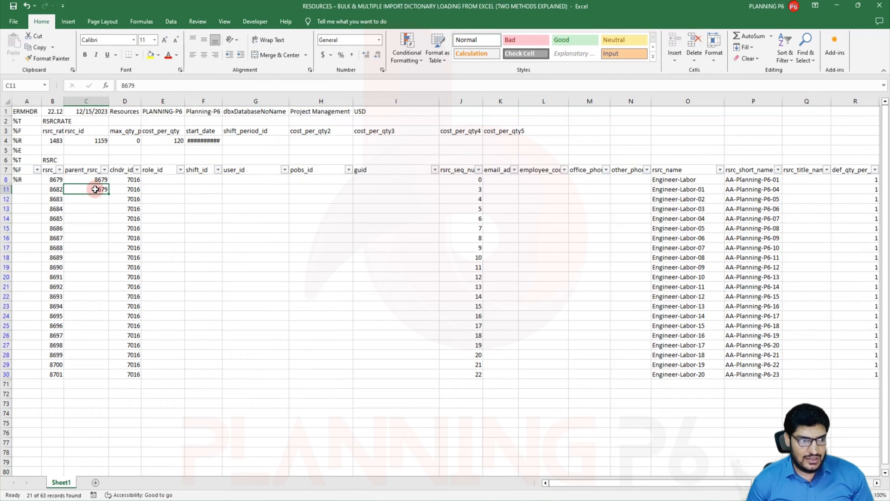
{"action": "key", "text": "ctrl+c"}
{"action": "left_click_drag", "start_coordinate": [97, 189], "coordinate": [82, 371]}
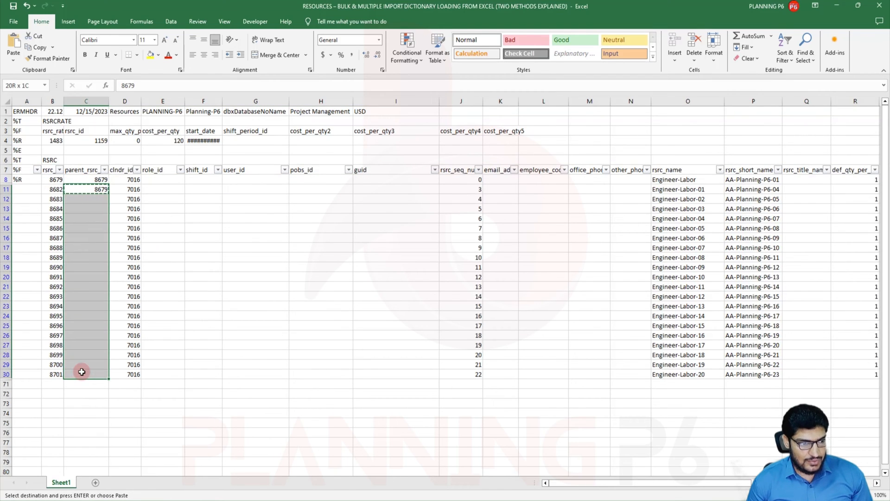
{"action": "key", "text": "ctrl+v"}
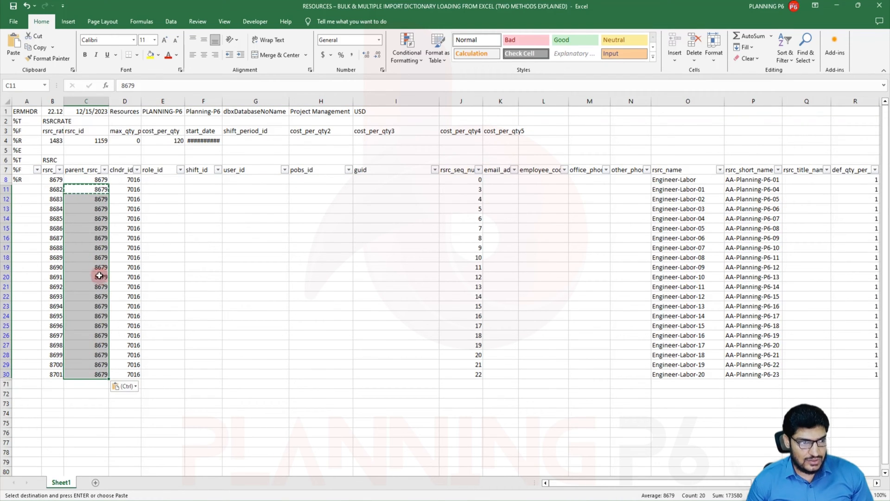
{"action": "left_click", "coordinate": [113, 280]}
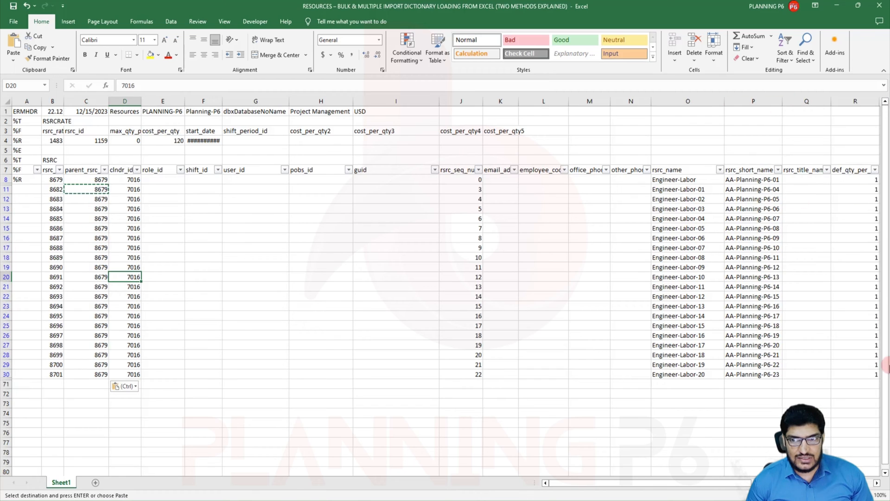
- Change the rsrc_type filter to show only RT_Equip resources
{"action": "scroll", "coordinate": [746, 482], "scroll_direction": "right", "scroll_amount": 5}
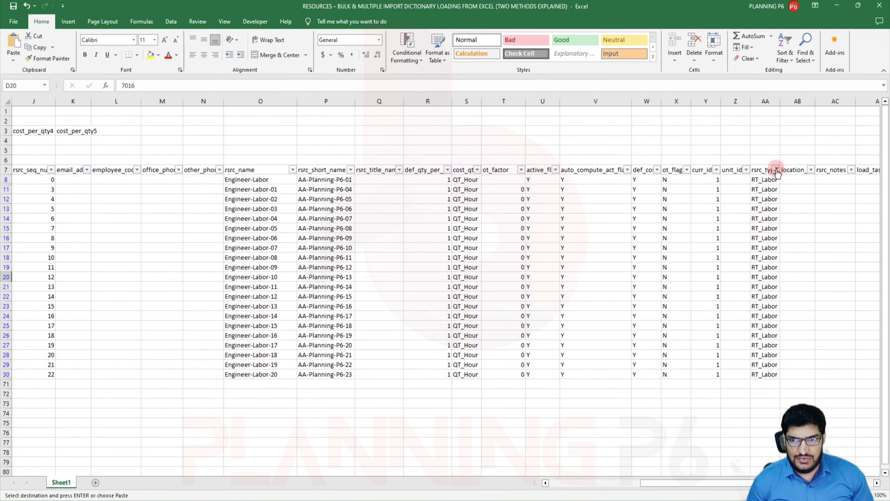
{"action": "left_click", "coordinate": [776, 170]}
{"action": "left_click", "coordinate": [696, 287]}
{"action": "left_click", "coordinate": [695, 296]}
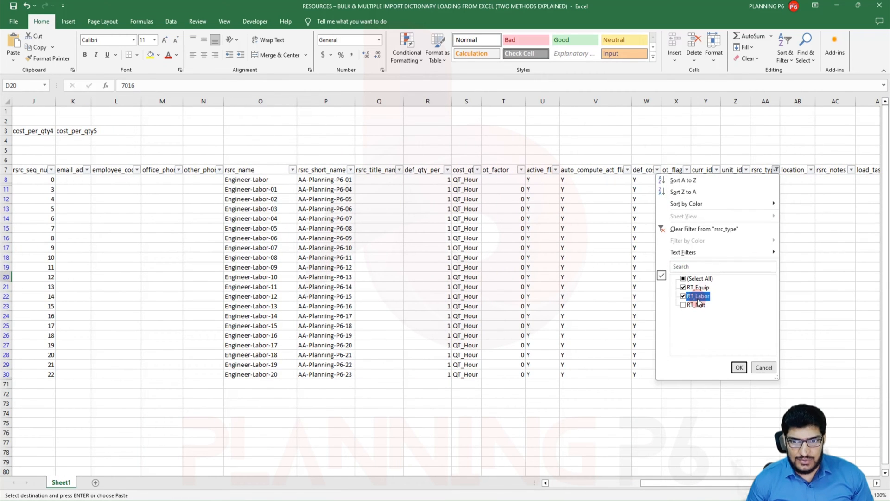
{"action": "left_click", "coordinate": [739, 367]}
- Copy Excavator-Non-Labor's rsrc_id 8680 into parent_rsrc_id for it and Excavator-Non-Labor-01 to 20, cells C9 and C31:C50
{"action": "left_click_drag", "start_coordinate": [692, 483], "coordinate": [448, 474]}
{"action": "left_click", "coordinate": [89, 180]}
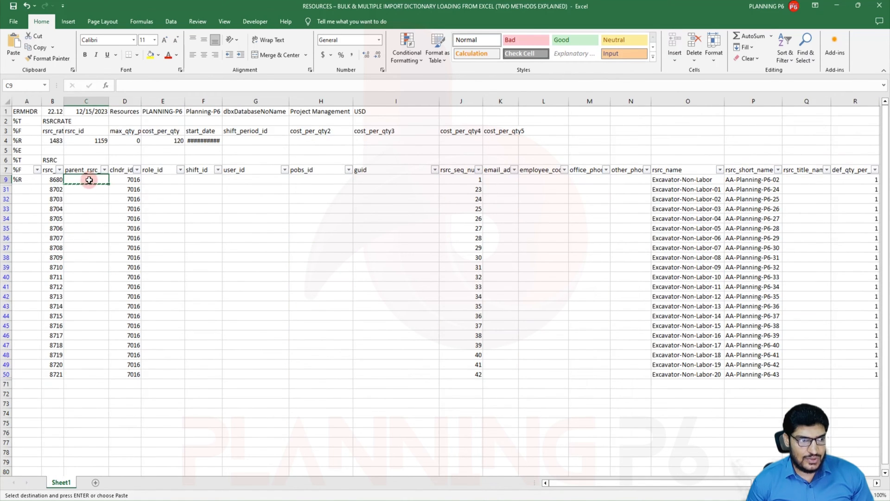
{"action": "key", "text": "Escape"}
{"action": "left_click", "coordinate": [58, 179]}
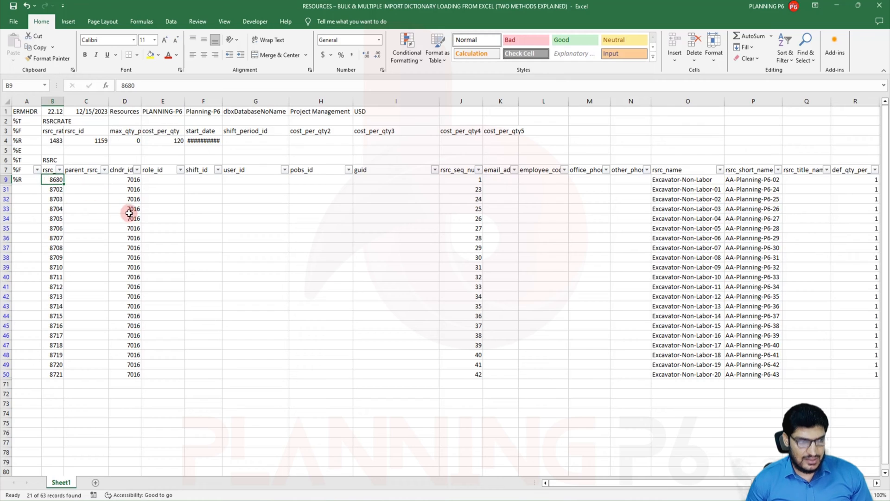
{"action": "key", "text": "ctrl+c"}
{"action": "key", "text": "Right"}
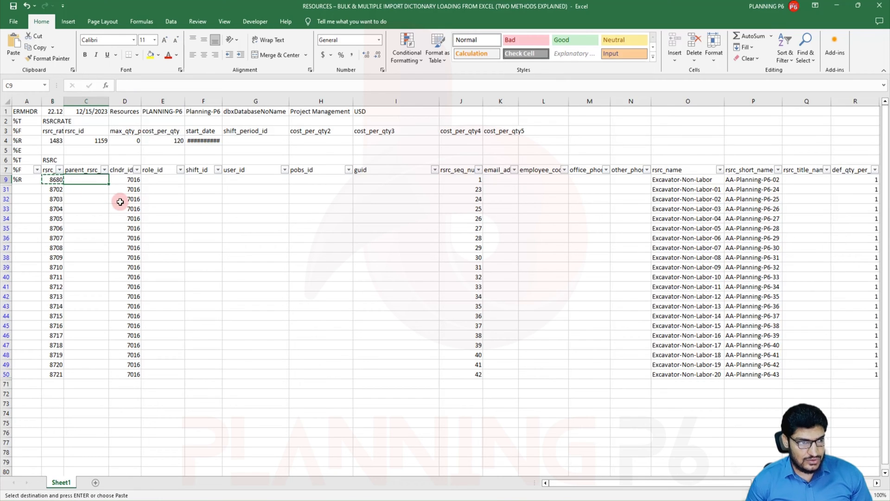
{"action": "left_click_drag", "start_coordinate": [98, 191], "coordinate": [98, 373]}
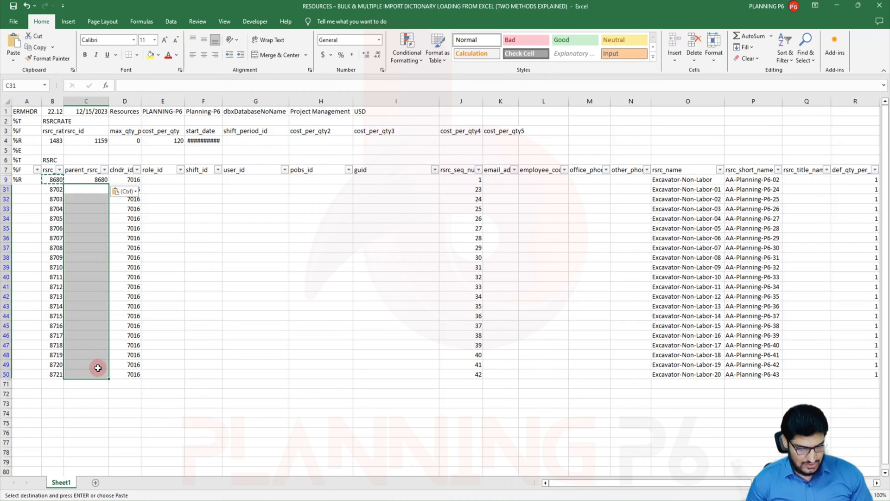
{"action": "key", "text": "ctrl+v"}
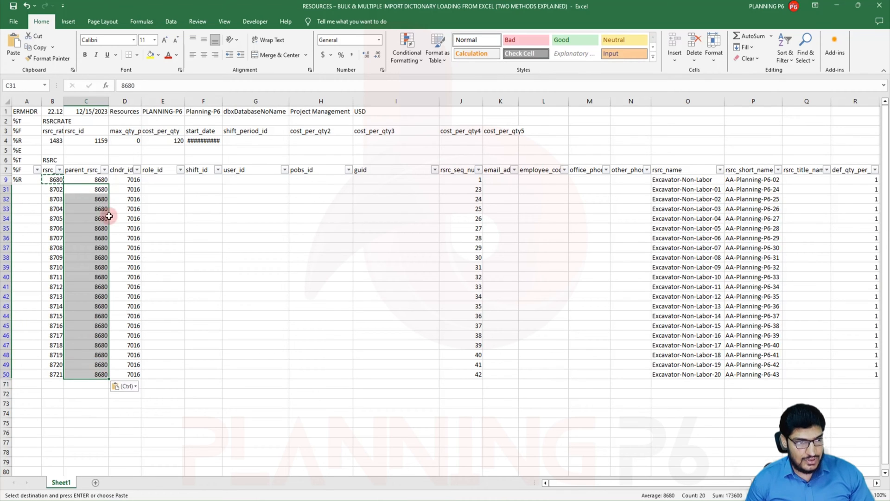
{"action": "left_click", "coordinate": [29, 181]}
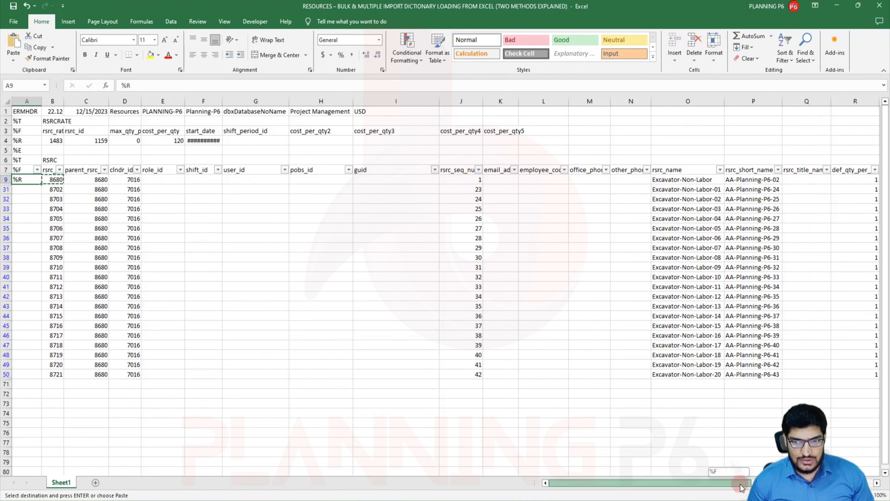
- Change the rsrc_type filter to show only RT_Mat resources
{"action": "left_click_drag", "start_coordinate": [742, 488], "coordinate": [843, 488]}
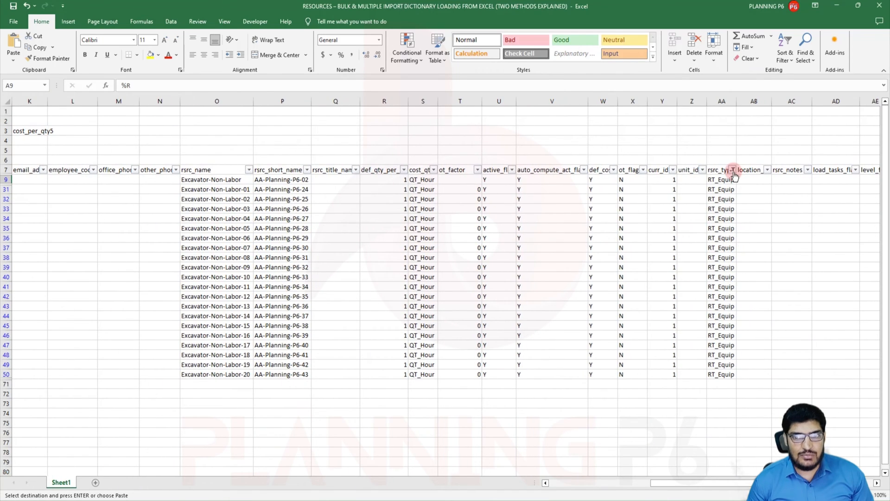
{"action": "left_click", "coordinate": [734, 170]}
{"action": "left_click", "coordinate": [653, 287]}
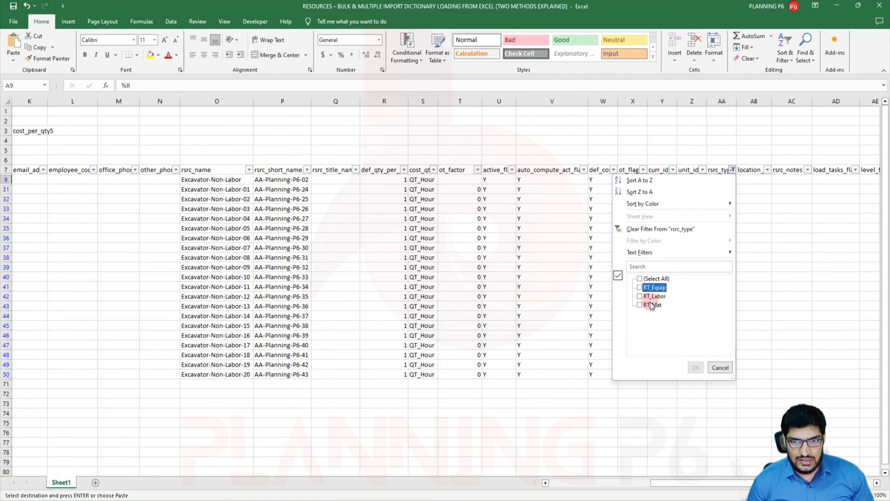
{"action": "left_click", "coordinate": [652, 305]}
{"action": "left_click", "coordinate": [696, 368]}
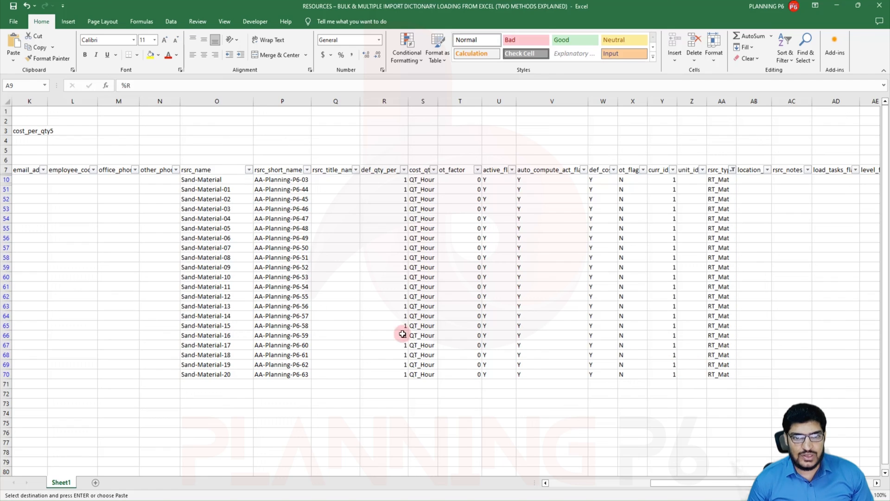
{"action": "left_click_drag", "start_coordinate": [695, 483], "coordinate": [477, 483]}
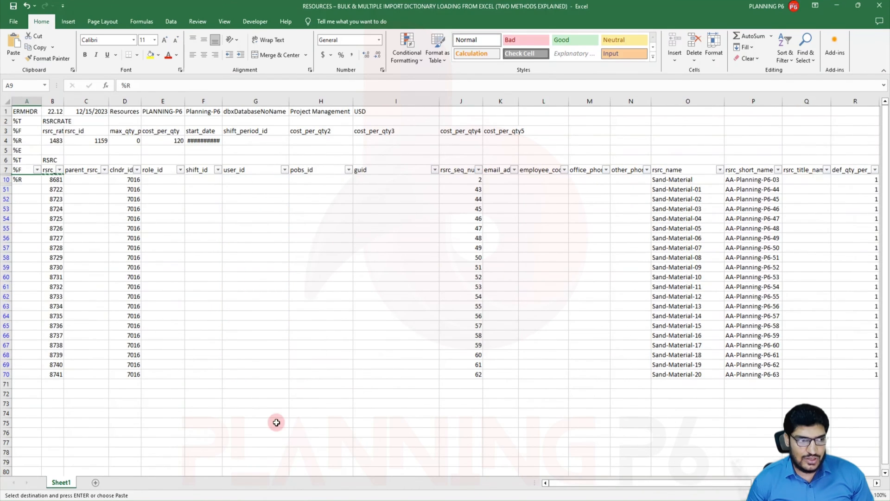
- Copy the Sand-Material rsrc_id 8681 from B10 into its own parent_rsrc_id cell C10
{"action": "left_click", "coordinate": [58, 182]}
{"action": "key", "text": "ctrl+c"}
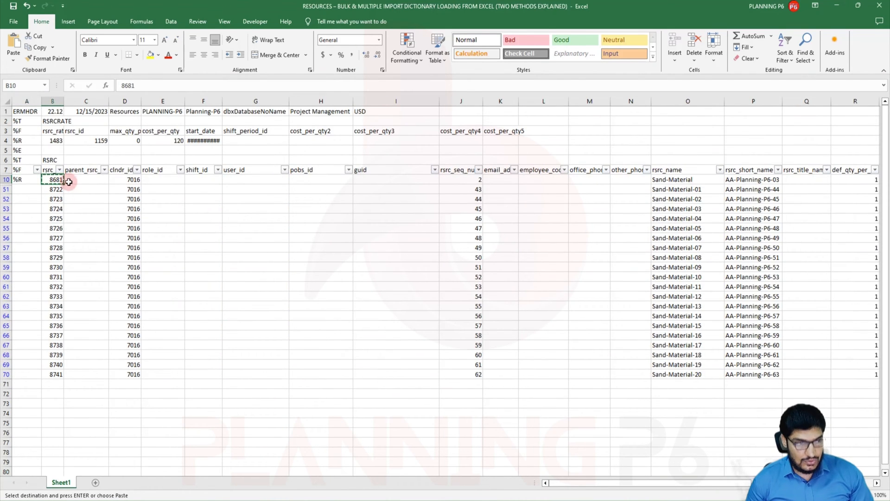
{"action": "left_click", "coordinate": [80, 181]}
{"action": "key", "text": "ctrl+v"}
{"action": "left_click_drag", "start_coordinate": [81, 190], "coordinate": [88, 372]}
{"action": "key", "text": "Escape"}
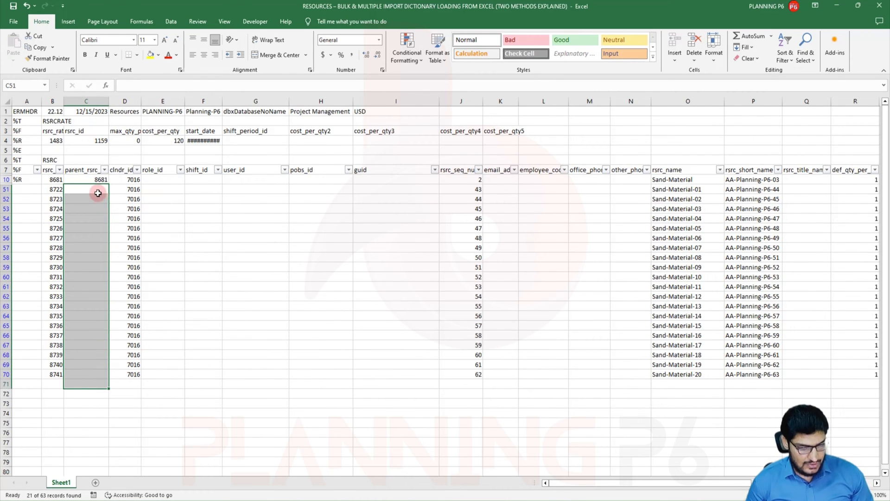
- Copy the rsrc_id 8681 from B10 into the parent_rsrc_id cells C51:C70 of Sand-Material-01 to Sand-Material-20
{"action": "left_click", "coordinate": [64, 179]}
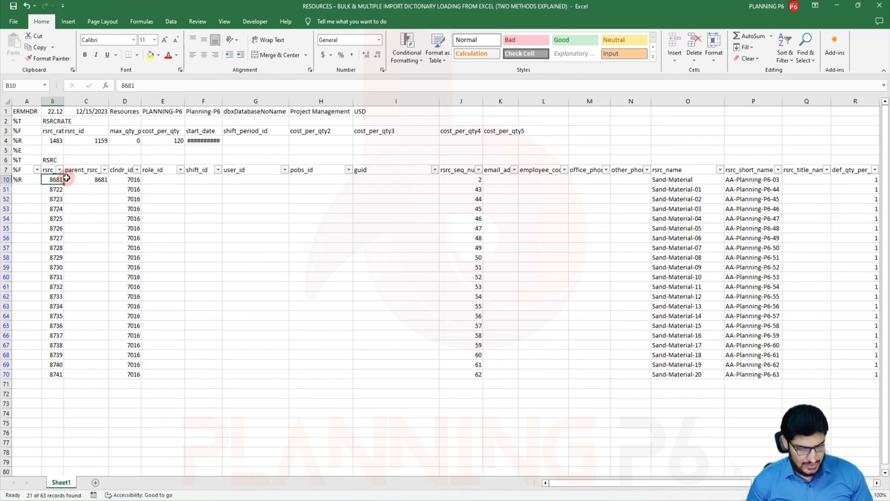
{"action": "key", "text": "ctrl+c"}
{"action": "left_click_drag", "start_coordinate": [88, 187], "coordinate": [87, 369]}
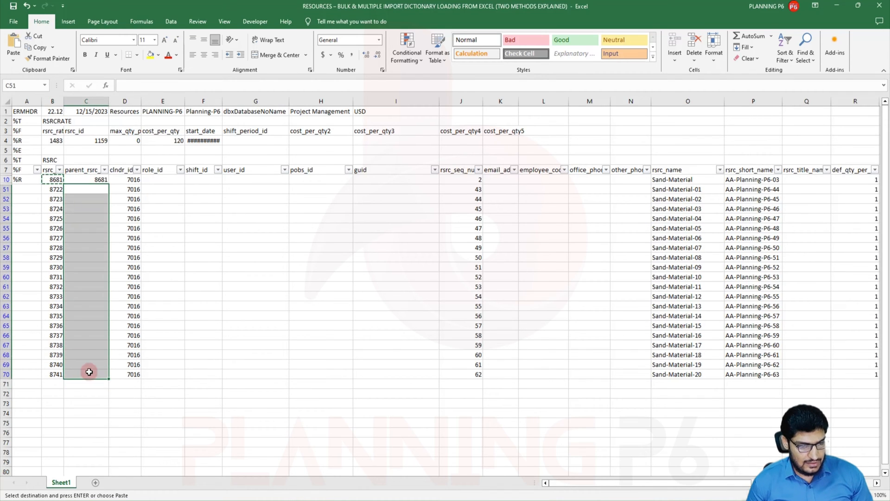
{"action": "key", "text": "ctrl+v"}
{"action": "left_click", "coordinate": [177, 355]}
{"action": "key", "text": "Escape"}
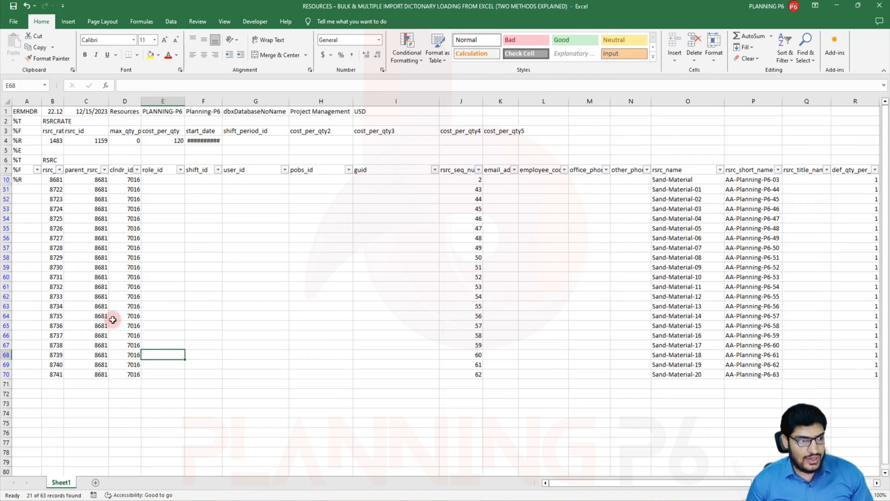
- Clear the rsrc_type filter to list all resources, and remove the filter from header row 7
{"action": "left_click_drag", "start_coordinate": [735, 483], "coordinate": [858, 482]}
{"action": "left_click", "coordinate": [646, 169]}
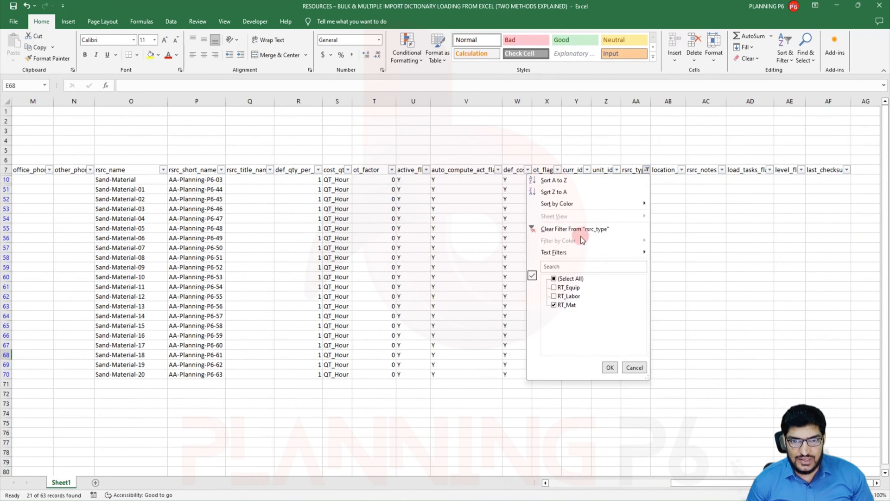
{"action": "left_click", "coordinate": [575, 230]}
{"action": "left_click_drag", "start_coordinate": [691, 483], "coordinate": [507, 458]}
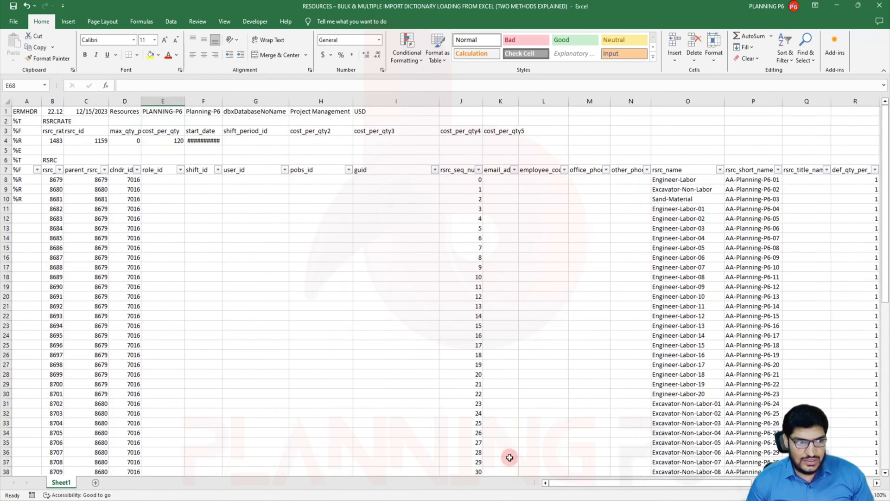
{"action": "left_click", "coordinate": [11, 172]}
{"action": "left_click", "coordinate": [789, 50]}
{"action": "left_click", "coordinate": [788, 107]}
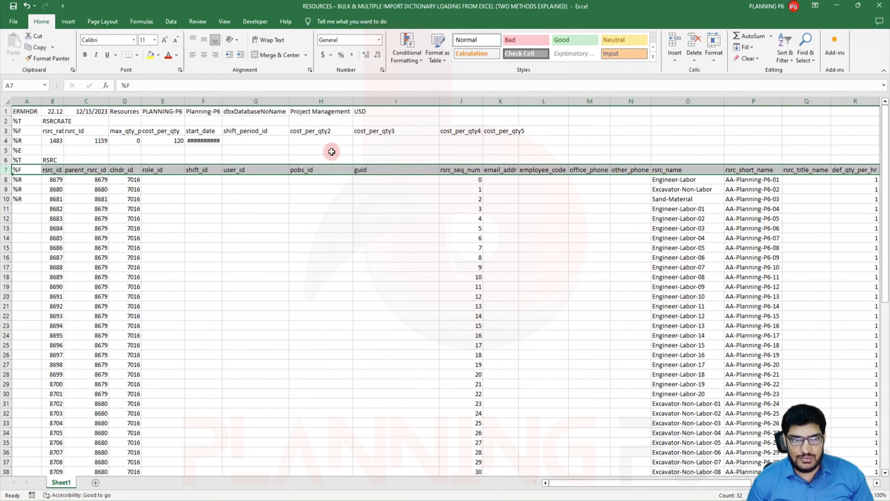
- Fill the %R marker from A10 down column A to the last resource in row 70
{"action": "left_click", "coordinate": [73, 215]}
{"action": "left_click", "coordinate": [31, 199]}
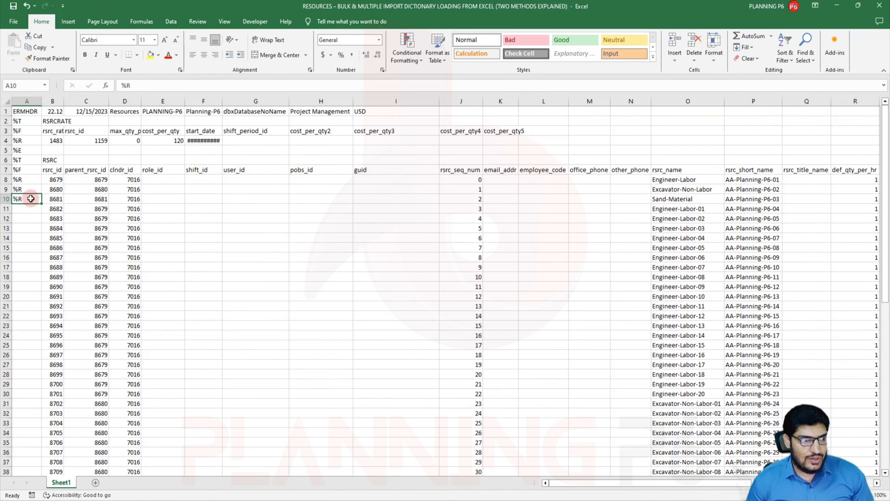
{"action": "double_click", "coordinate": [41, 205]}
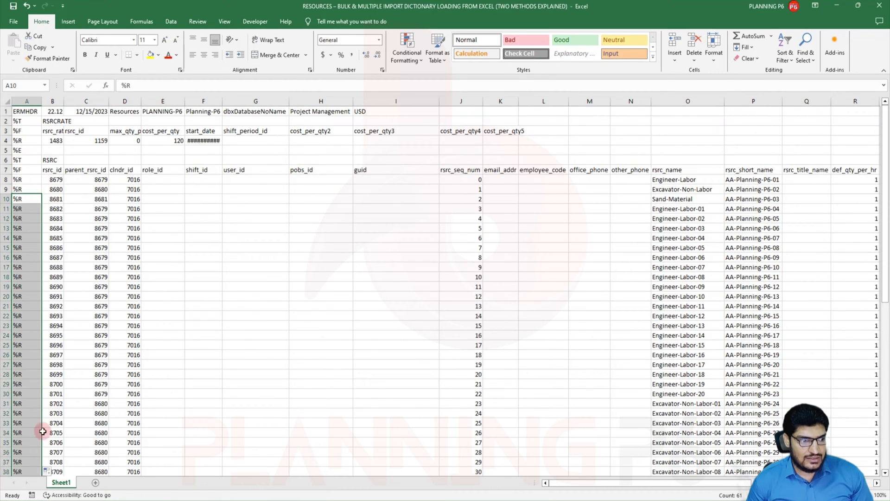
{"action": "scroll", "coordinate": [27, 371], "scroll_direction": "down", "scroll_amount": 7}
{"action": "scroll", "coordinate": [27, 371], "scroll_direction": "down", "scroll_amount": 6}
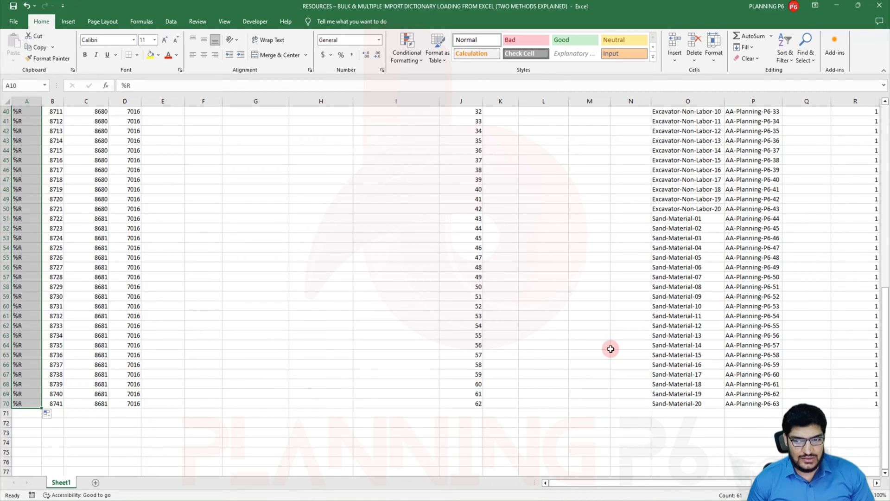
{"action": "scroll", "coordinate": [100, 267], "scroll_direction": "up", "scroll_amount": 13}
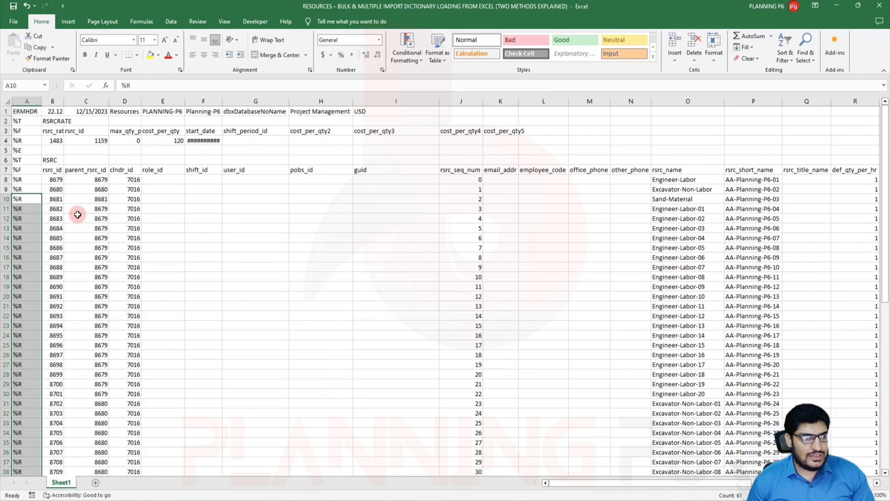
- Move the RSRCRATE rows 2 to 4 directly below the last resource row, and fit column F to its start_date contents
{"action": "left_click_drag", "start_coordinate": [2, 120], "coordinate": [7, 138]}
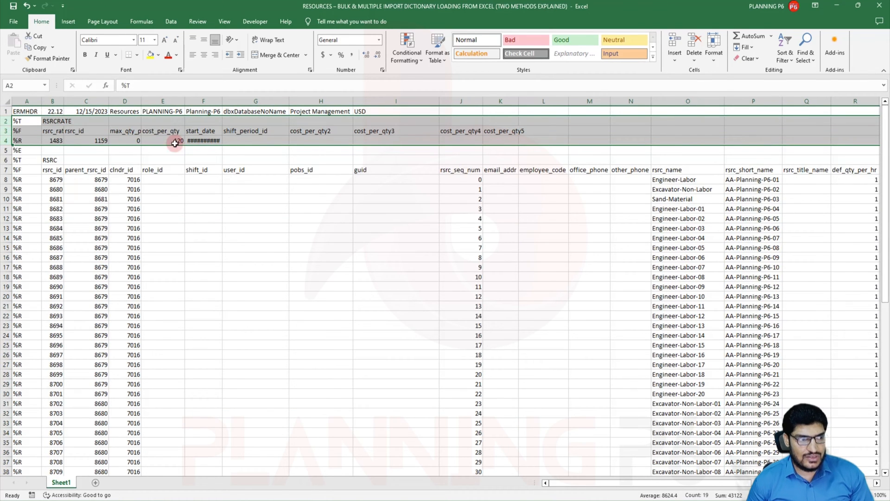
{"action": "right_click", "coordinate": [5, 130]}
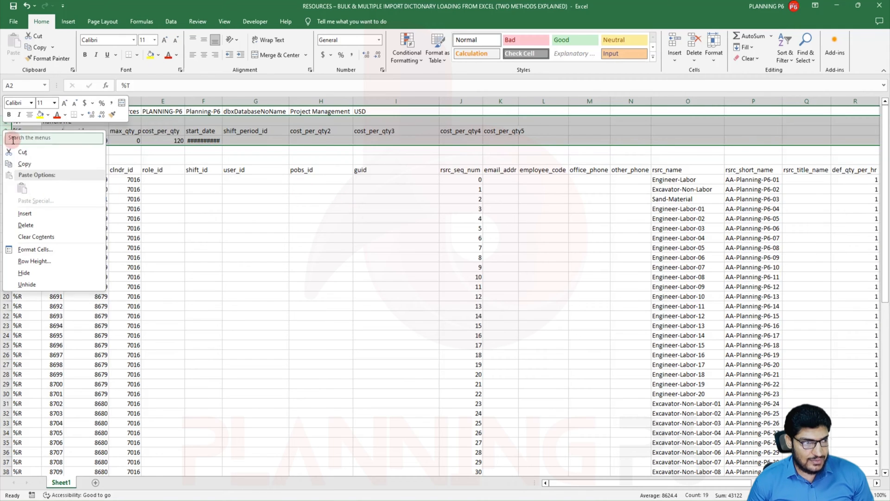
{"action": "left_click", "coordinate": [22, 152]}
{"action": "scroll", "coordinate": [90, 258], "scroll_direction": "down", "scroll_amount": 19}
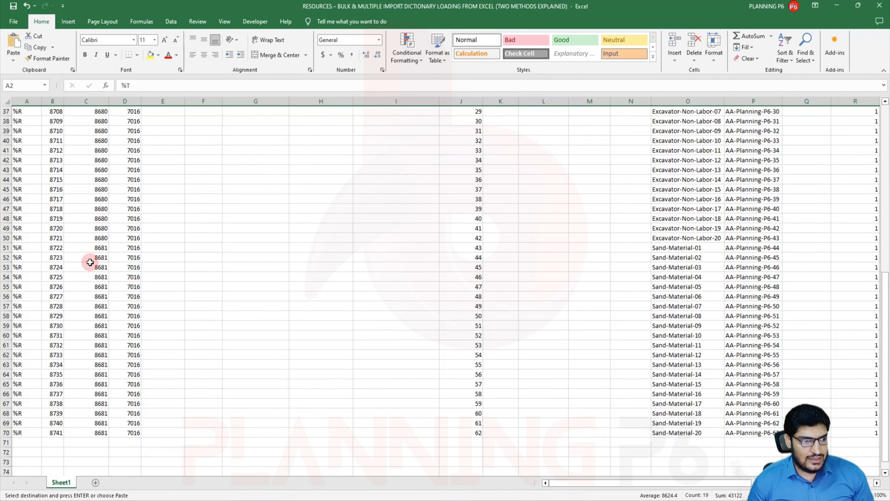
{"action": "left_click", "coordinate": [7, 240]}
{"action": "right_click", "coordinate": [6, 240]}
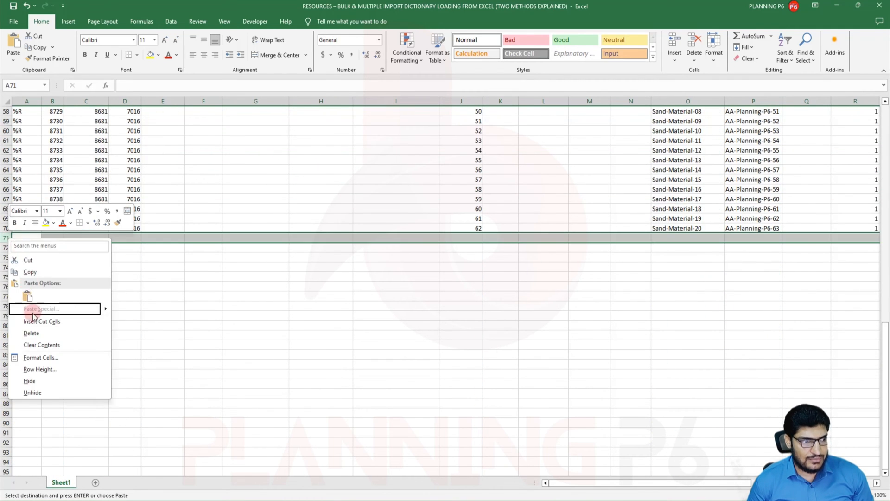
{"action": "left_click", "coordinate": [53, 327]}
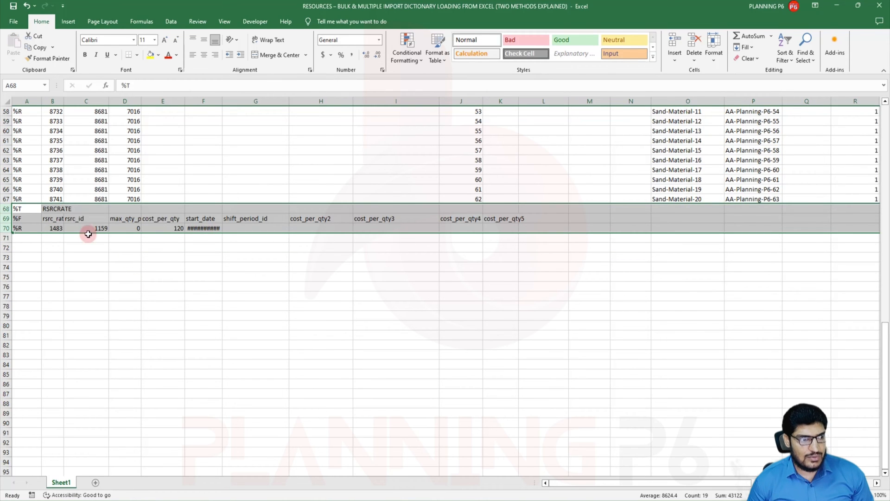
{"action": "double_click", "coordinate": [222, 101]}
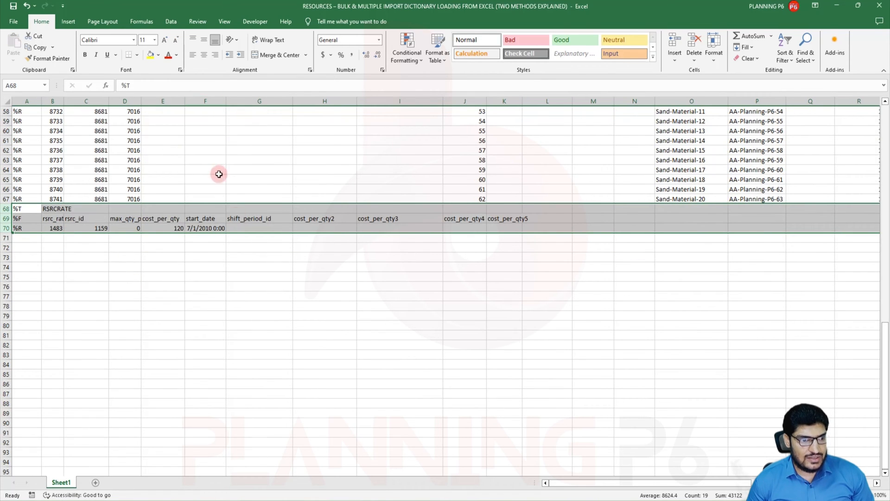
{"action": "left_click", "coordinate": [277, 285]}
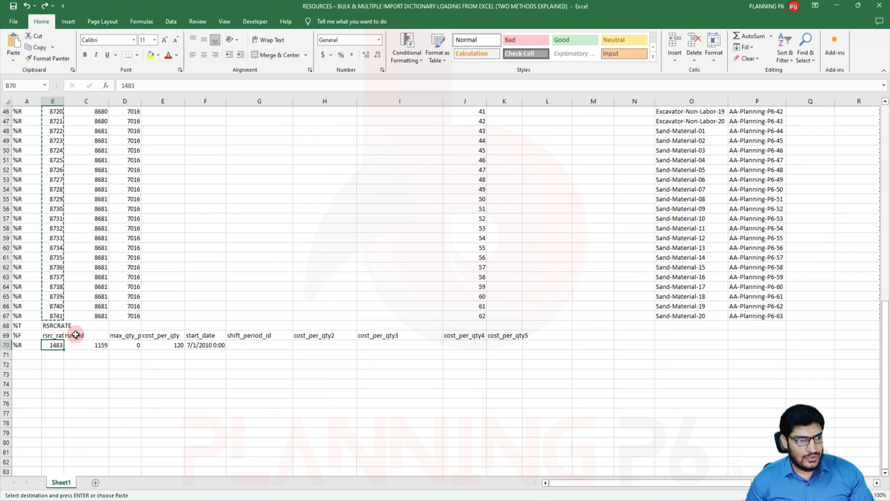
- Copy all resource rsrc_id values in B5:B67 into the RSRCRATE table's rsrc_id column, starting at C70
{"action": "scroll", "coordinate": [76, 330], "scroll_direction": "up", "scroll_amount": 15}
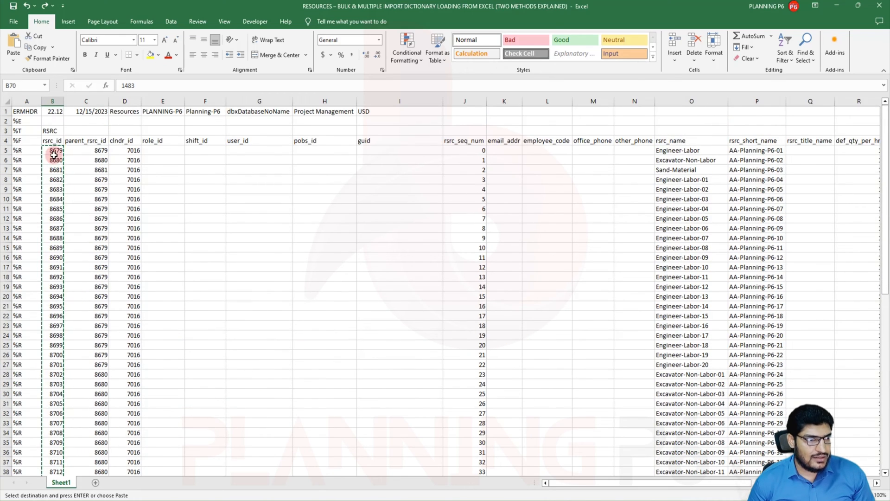
{"action": "left_click_drag", "start_coordinate": [52, 150], "coordinate": [60, 431]}
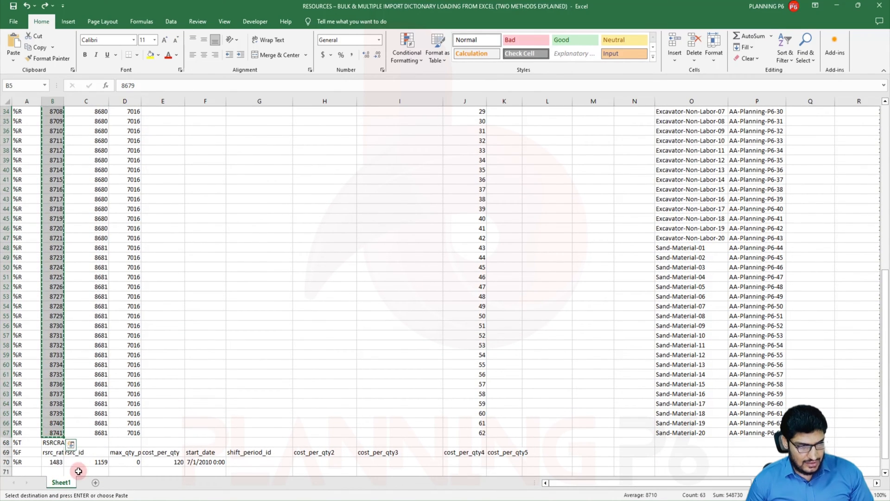
{"action": "left_click", "coordinate": [97, 469]}
{"action": "left_click", "coordinate": [99, 462]}
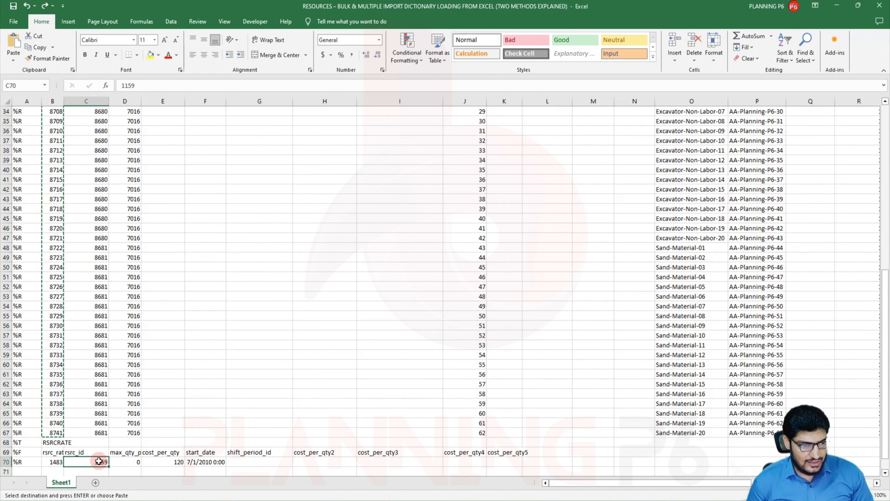
{"action": "right_click", "coordinate": [99, 462]}
{"action": "left_click", "coordinate": [119, 271]}
{"action": "scroll", "coordinate": [113, 367], "scroll_direction": "down", "scroll_amount": 9}
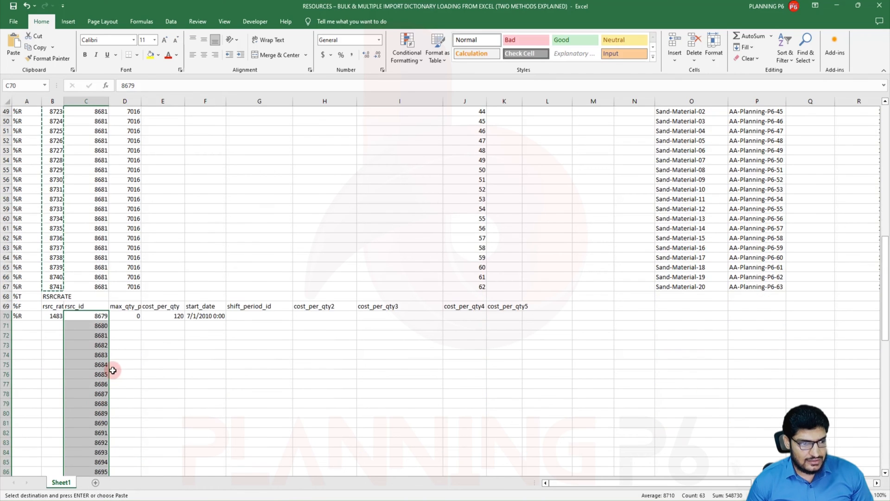
- Fill rsrc_rate_id 1483 from B70 down beside all the copied resource IDs, and fit column B to its contents
{"action": "left_click", "coordinate": [55, 200]}
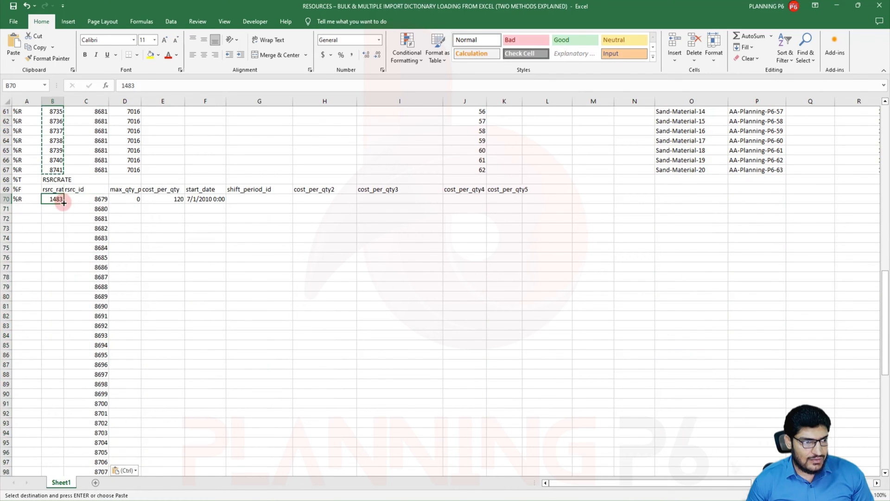
{"action": "double_click", "coordinate": [63, 203]}
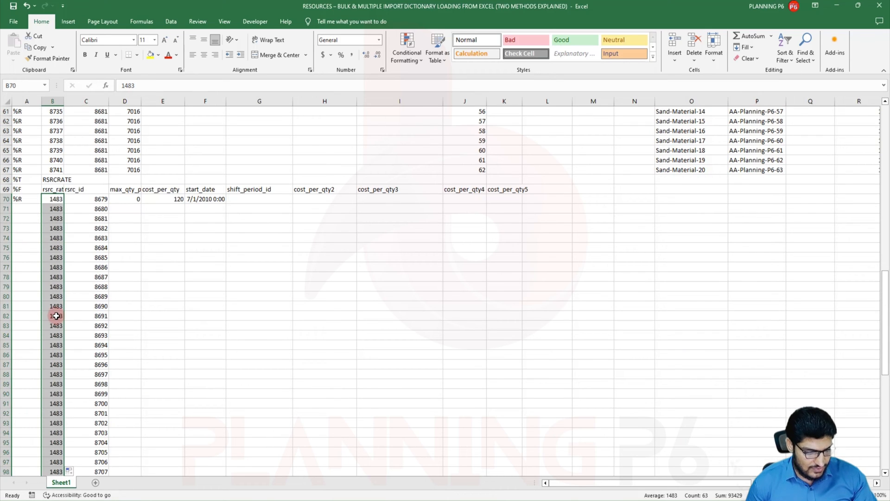
{"action": "double_click", "coordinate": [62, 102]}
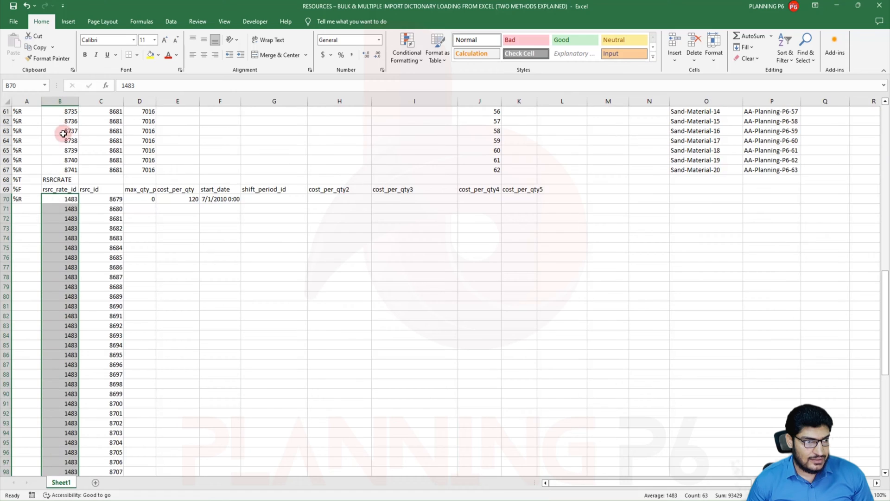
- Set B71 to 1484 and extend the 1483, 1484 series down the whole rsrc_rate_id column
{"action": "left_click", "coordinate": [71, 210]}
{"action": "double_click", "coordinate": [71, 210]}
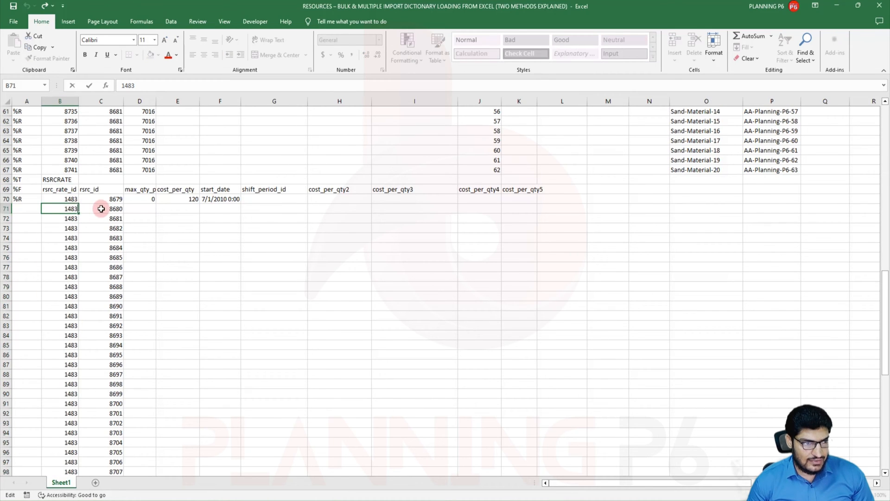
{"action": "key", "text": "Return"}
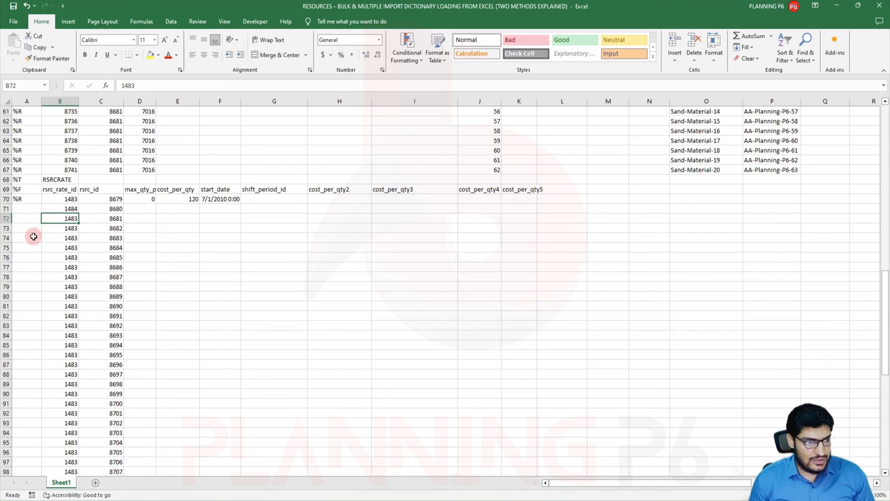
{"action": "left_click_drag", "start_coordinate": [68, 199], "coordinate": [70, 209]}
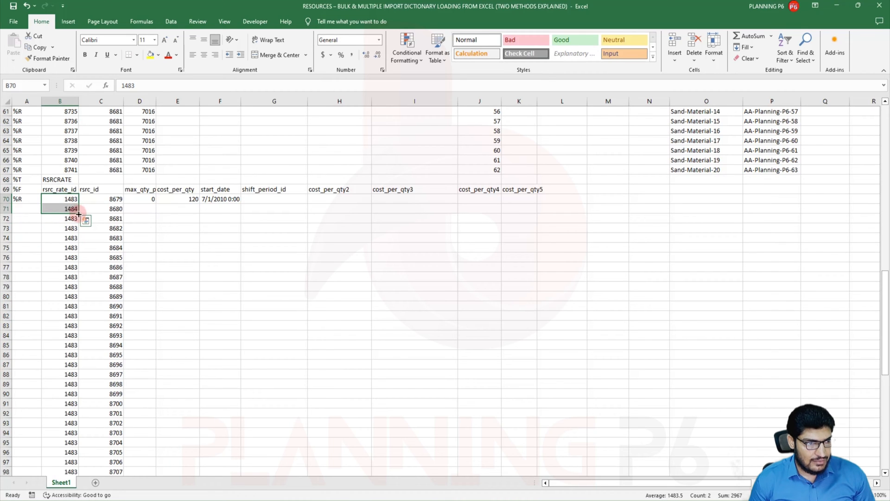
{"action": "double_click", "coordinate": [79, 213]}
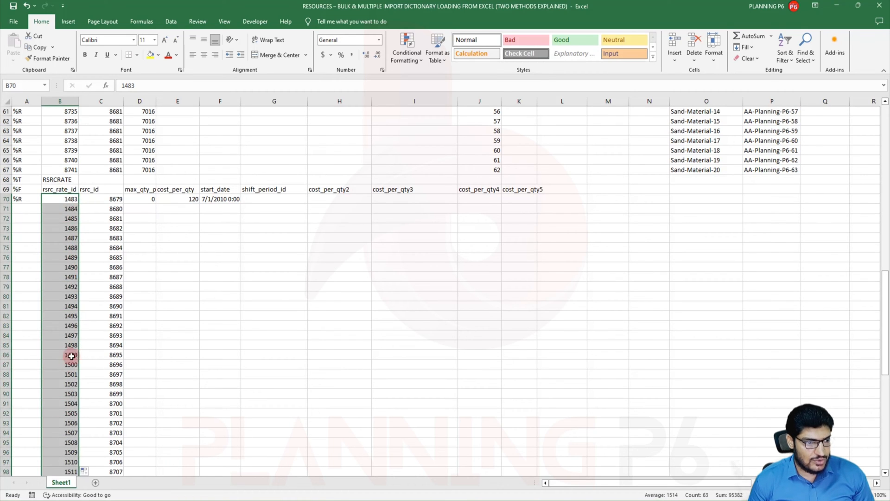
- Fill the %R marker from A70 down column A beside every RSRCRATE row
{"action": "scroll", "coordinate": [73, 379], "scroll_direction": "down", "scroll_amount": 2}
{"action": "scroll", "coordinate": [73, 378], "scroll_direction": "up", "scroll_amount": 2}
{"action": "left_click", "coordinate": [34, 203]}
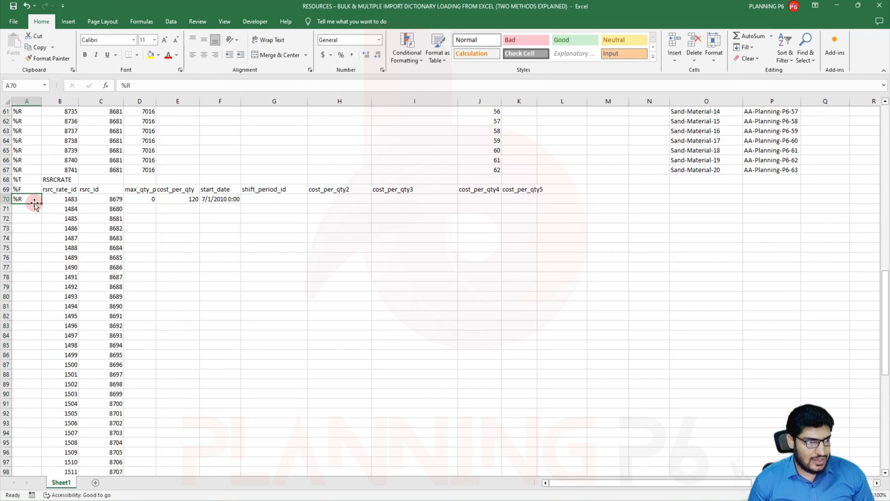
{"action": "double_click", "coordinate": [43, 204]}
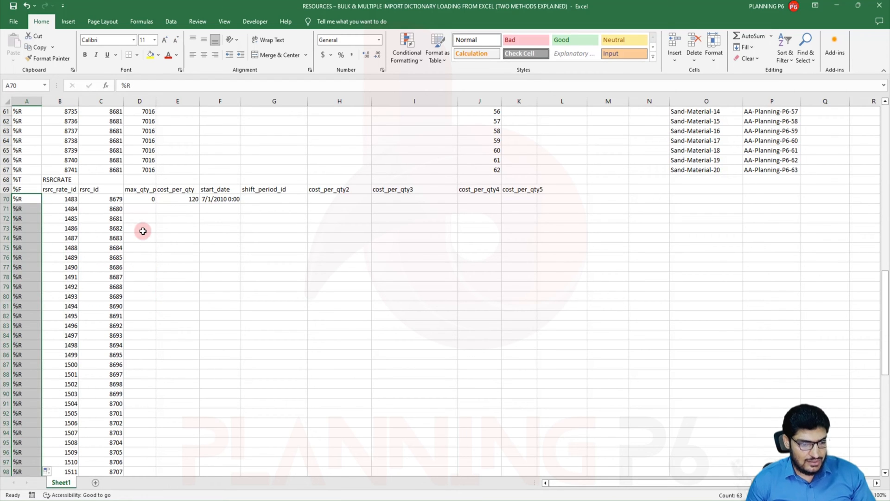
- Enter max_qty_per_hr 1 in D70 and D71, fill it down all RSRCRATE rows, and widen column D to fit its header
{"action": "left_click", "coordinate": [146, 199]}
{"action": "type", "text": "1"}
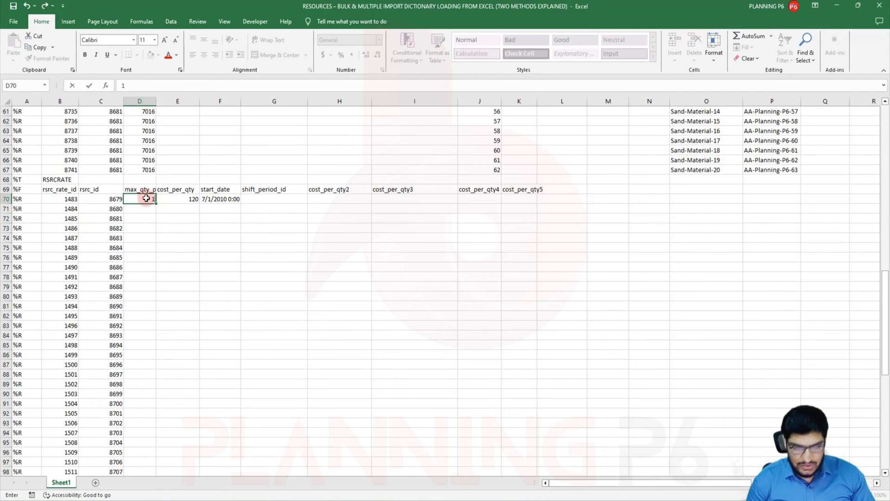
{"action": "key", "text": "Return"}
{"action": "type", "text": "1"}
{"action": "key", "text": "Return"}
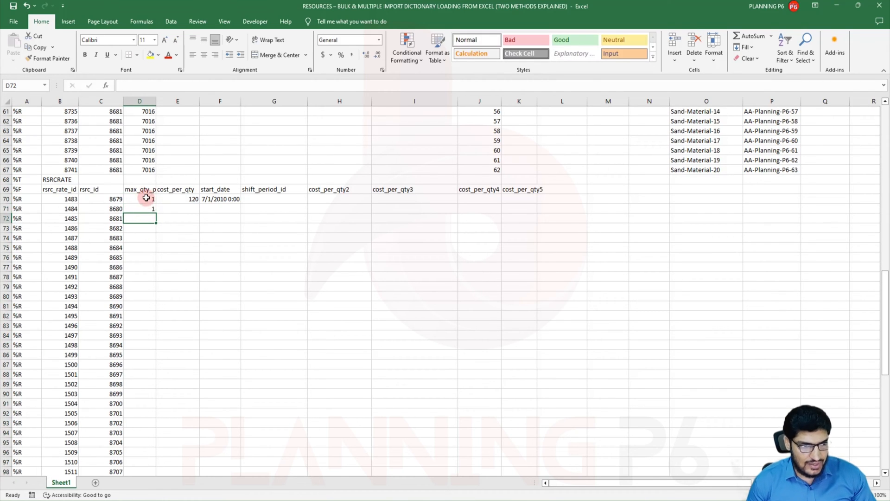
{"action": "left_click_drag", "start_coordinate": [146, 198], "coordinate": [156, 214]}
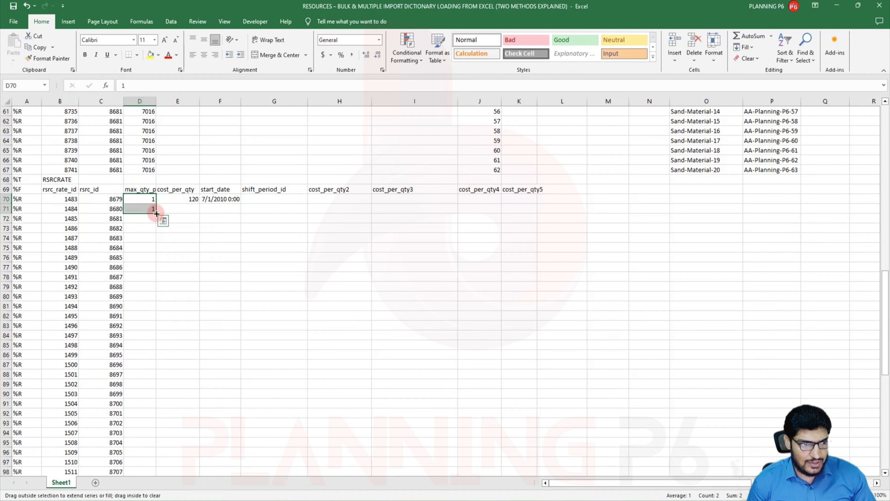
{"action": "double_click", "coordinate": [156, 214]}
{"action": "left_click_drag", "start_coordinate": [158, 99], "coordinate": [179, 149]}
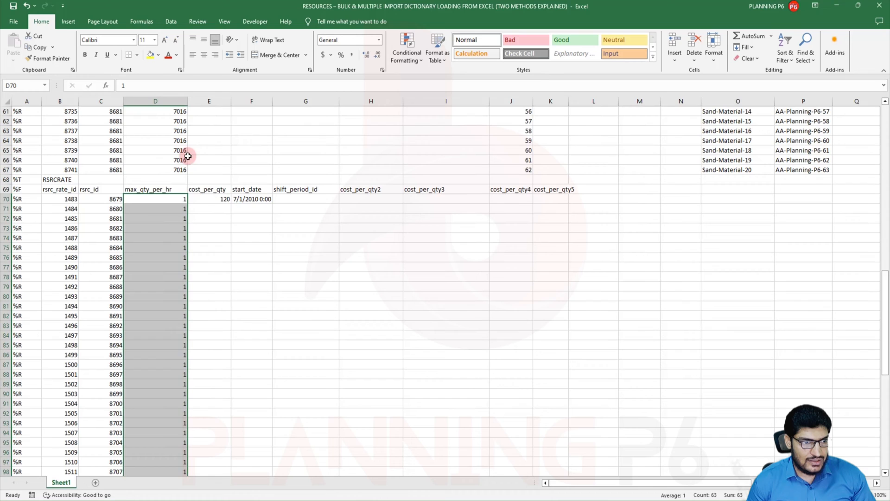
- Set cost_per_qty to 0 in E70 and fill it down through all RSRCRATE rows
{"action": "left_click", "coordinate": [218, 202]}
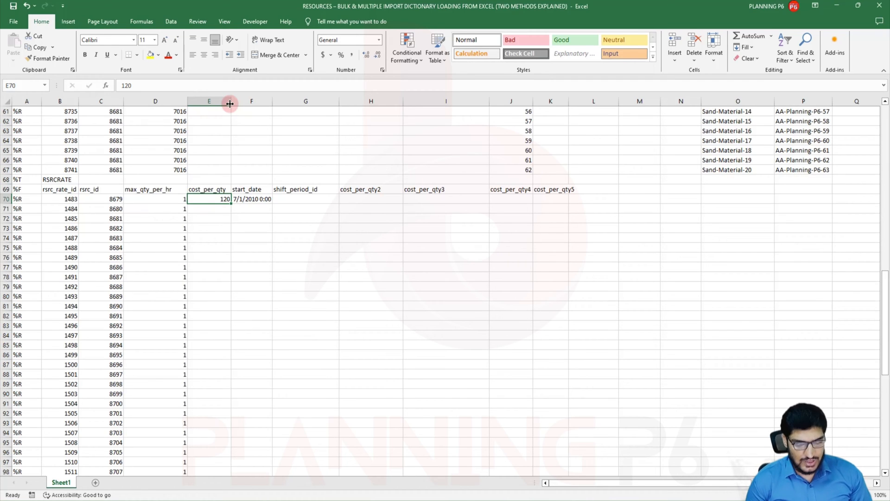
{"action": "type", "text": "0"}
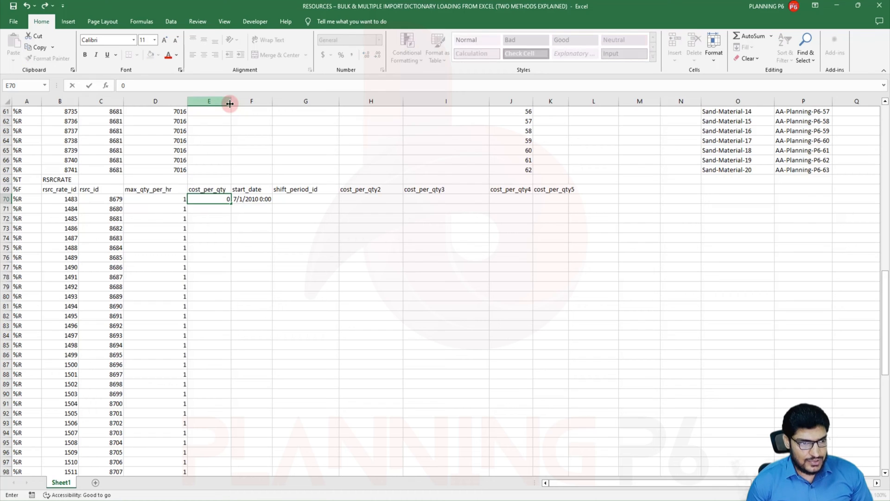
{"action": "key", "text": "Return"}
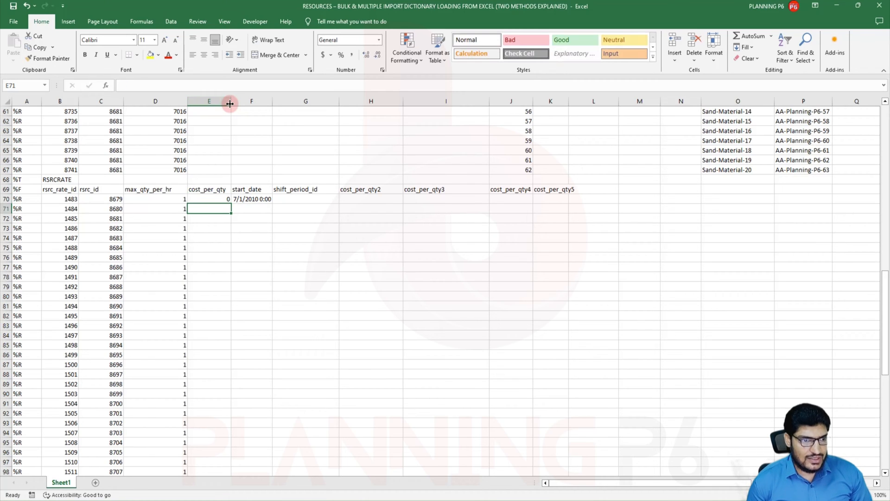
{"action": "left_click", "coordinate": [223, 198]}
{"action": "double_click", "coordinate": [231, 204]}
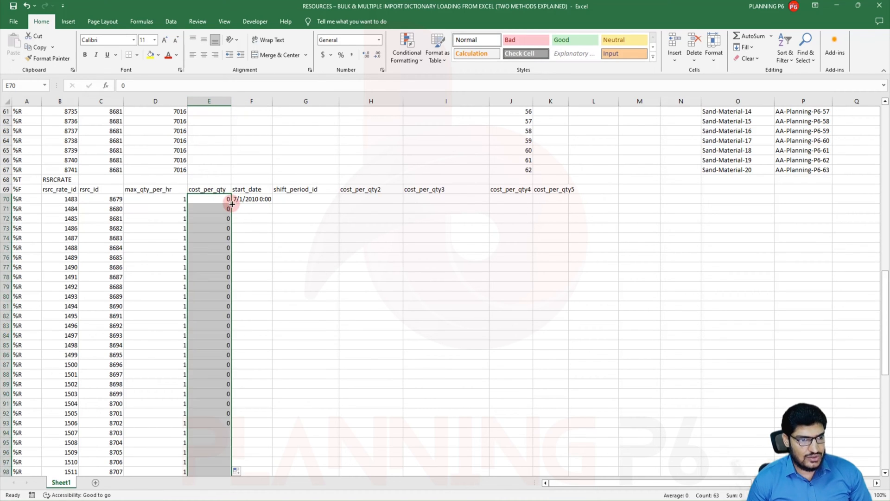
- Extend the start_date series from F70 down through all RSRCRATE rows, and fit column F to its contents
{"action": "left_click", "coordinate": [258, 199]}
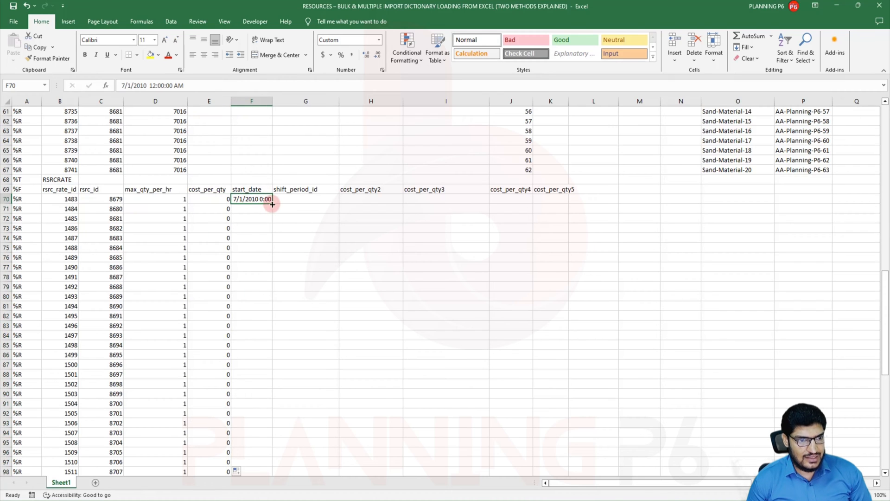
{"action": "double_click", "coordinate": [272, 204]}
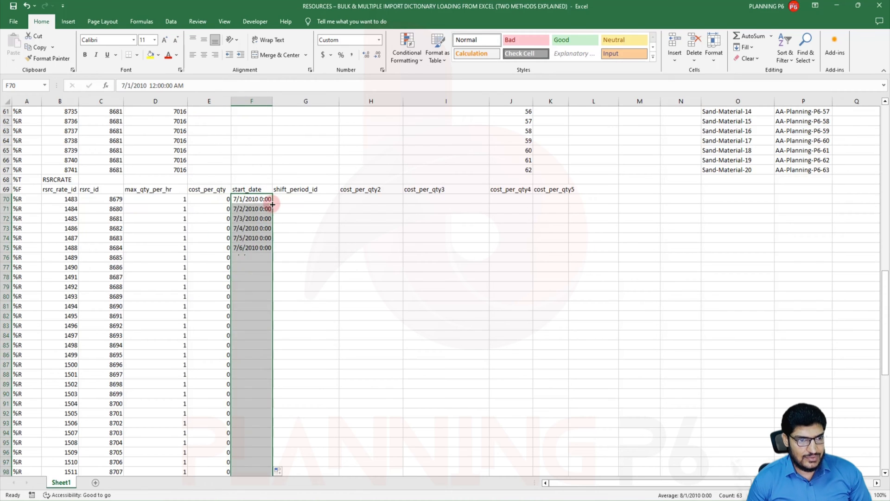
{"action": "double_click", "coordinate": [272, 101]}
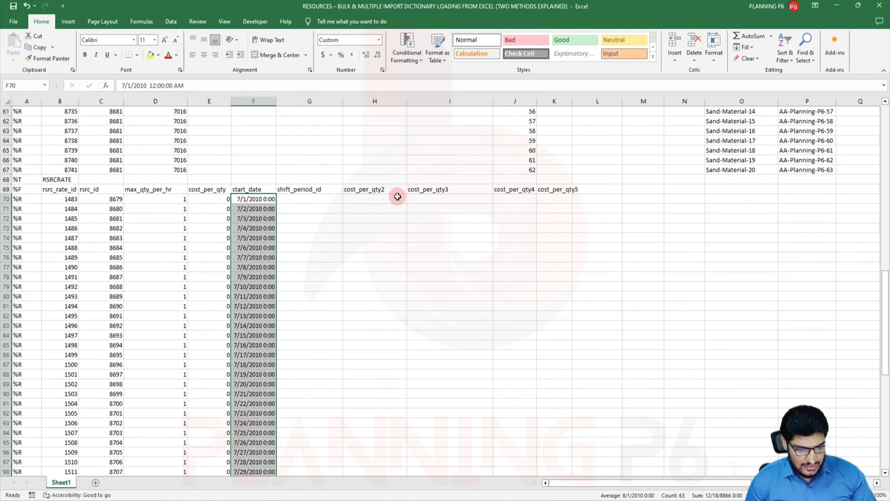
- Enter 0 for cost_per_qty2 through cost_per_qty5 in H70:K70 and fill the zeros down all RSRCRATE rows
{"action": "left_click", "coordinate": [359, 200]}
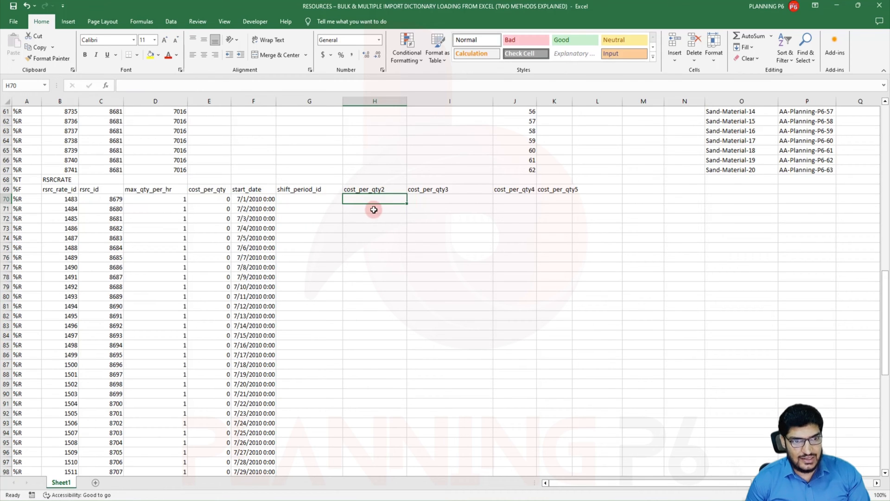
{"action": "type", "text": "0"}
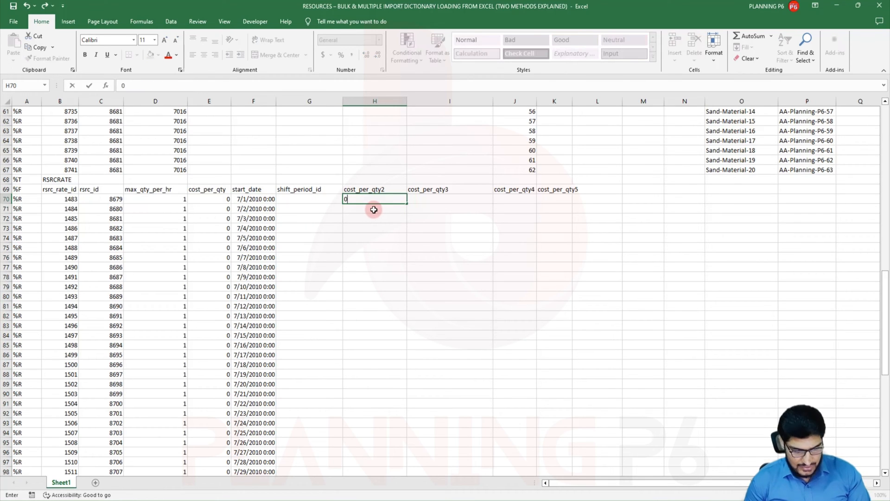
{"action": "key", "text": "Tab"}
{"action": "type", "text": "0"}
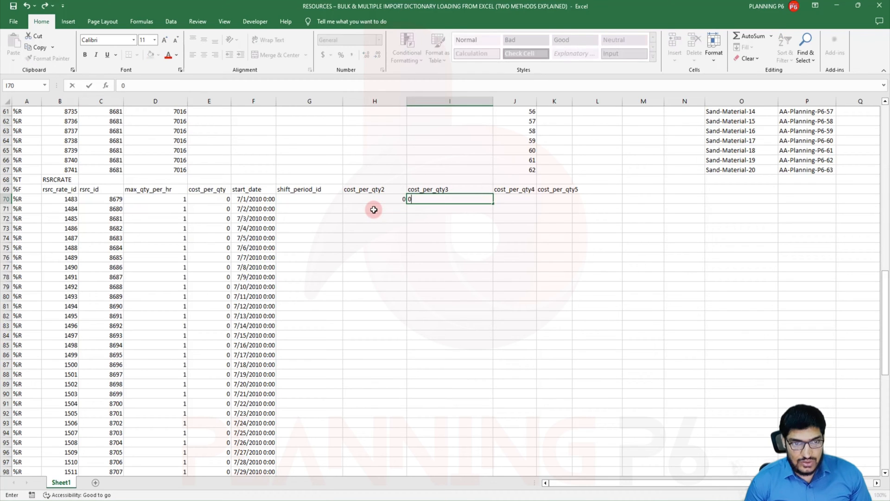
{"action": "key", "text": "Tab"}
{"action": "type", "text": "0"}
{"action": "key", "text": "Tab"}
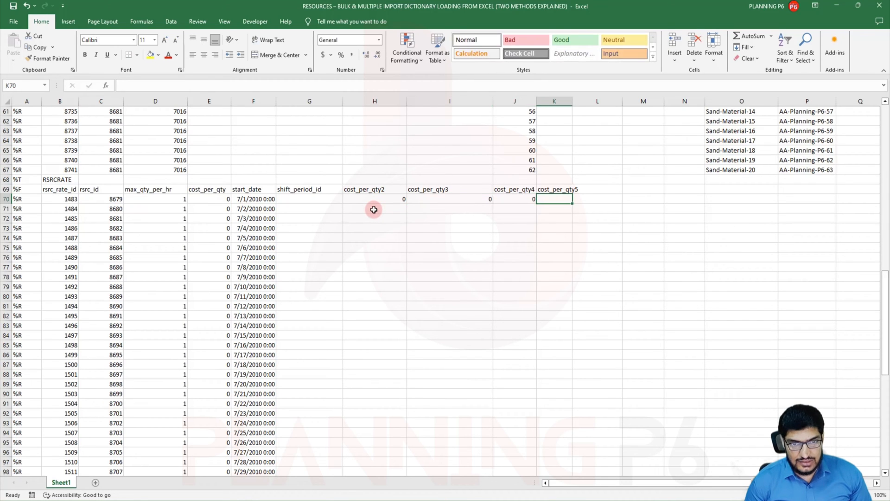
{"action": "type", "text": "0"}
{"action": "key", "text": "Return"}
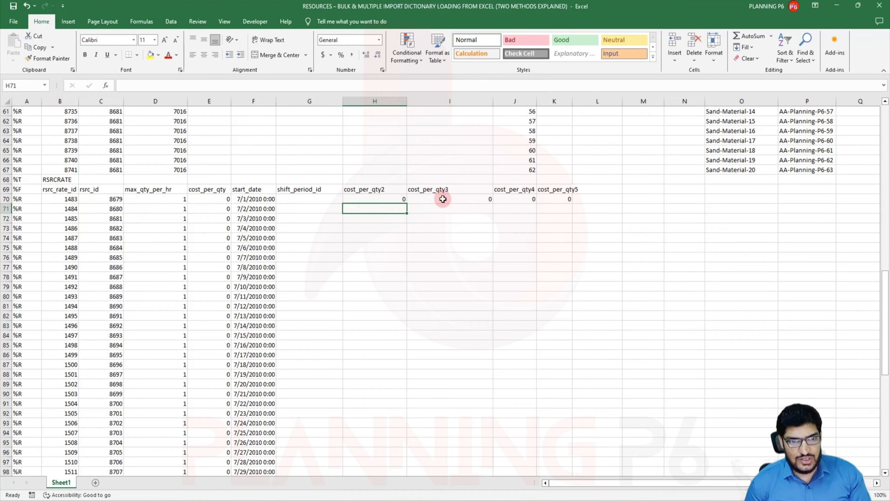
{"action": "left_click_drag", "start_coordinate": [395, 199], "coordinate": [572, 202]}
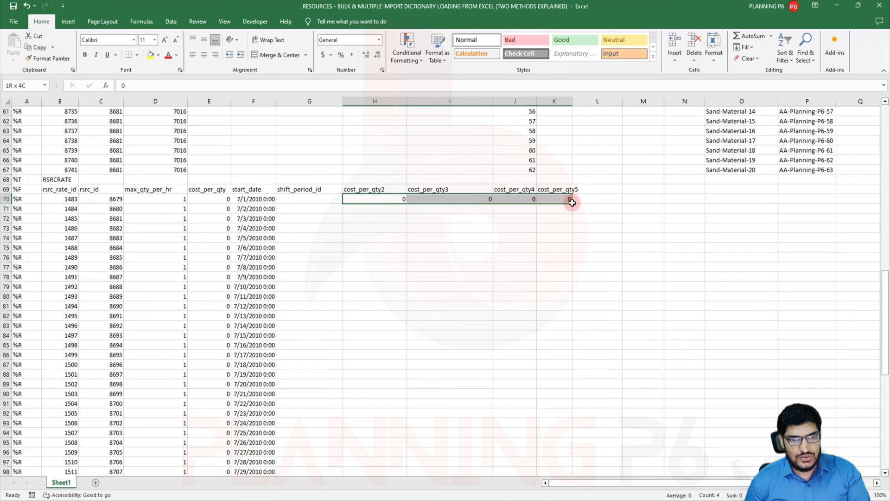
{"action": "double_click", "coordinate": [574, 205]}
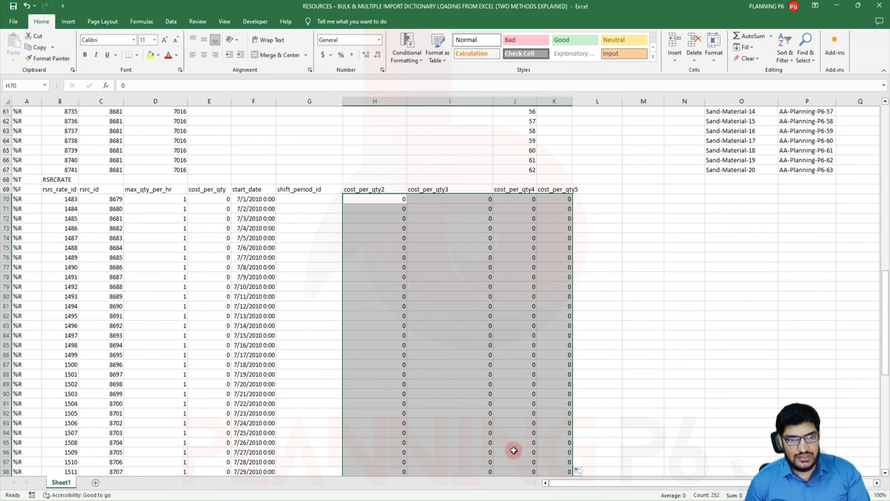
- Move the %E row from row 2 to directly below the last RSRCRATE record by cutting it and inserting it at row 133
{"action": "scroll", "coordinate": [483, 380], "scroll_direction": "down", "scroll_amount": 5}
{"action": "scroll", "coordinate": [477, 364], "scroll_direction": "down", "scroll_amount": 13}
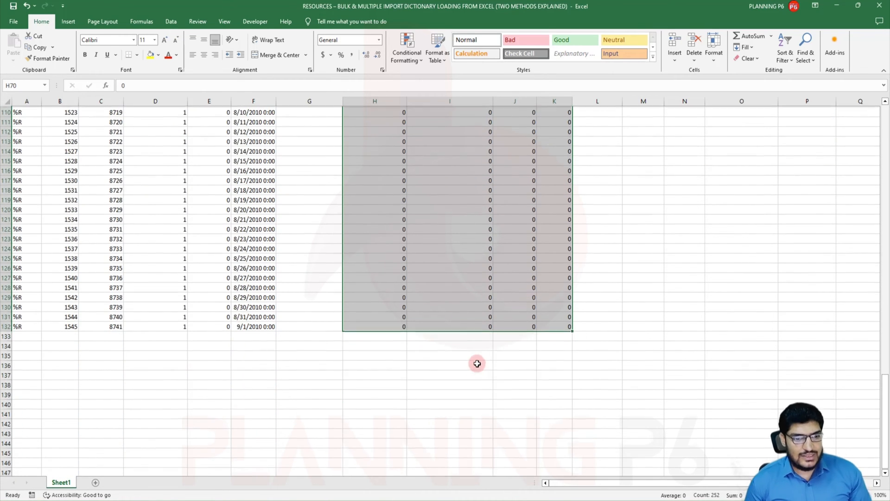
{"action": "scroll", "coordinate": [391, 371], "scroll_direction": "up", "scroll_amount": 5}
{"action": "scroll", "coordinate": [380, 374], "scroll_direction": "up", "scroll_amount": 19}
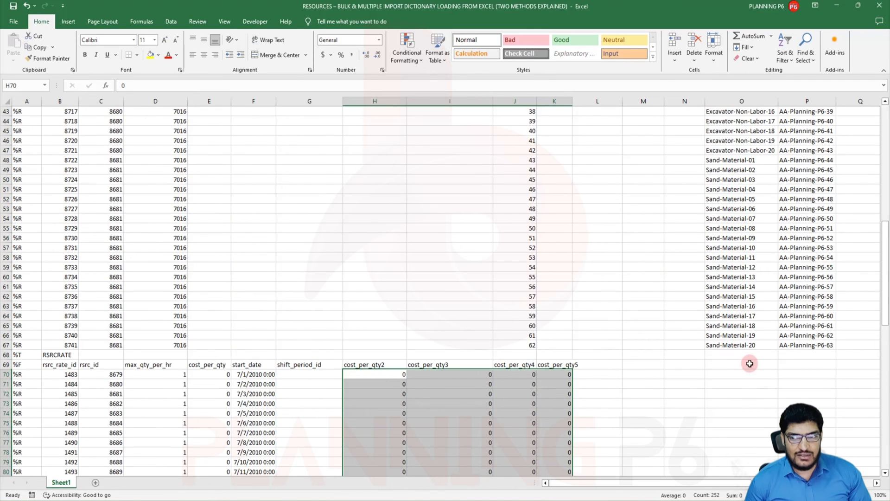
{"action": "left_click_drag", "start_coordinate": [886, 284], "coordinate": [886, 109]}
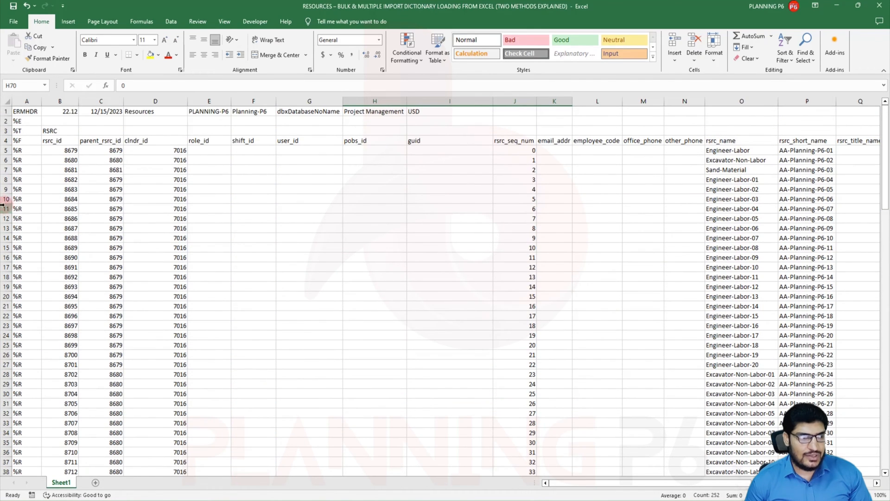
{"action": "left_click", "coordinate": [7, 120]}
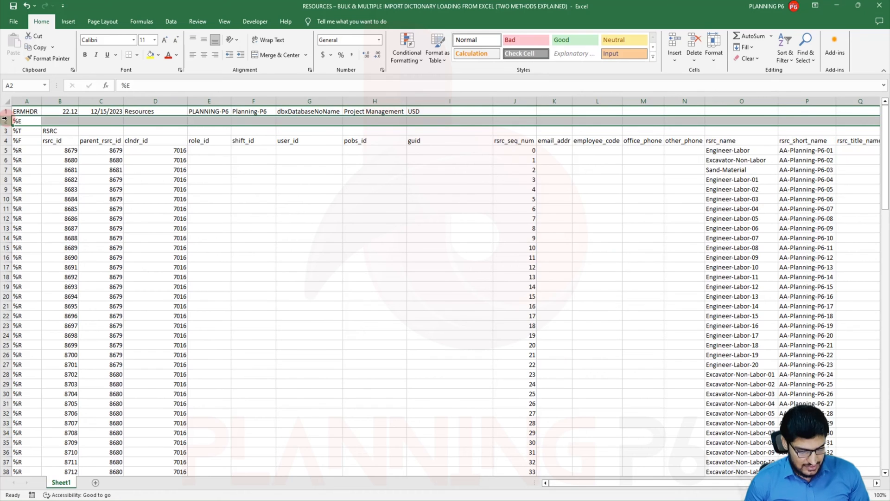
{"action": "right_click", "coordinate": [4, 119]}
{"action": "left_click", "coordinate": [31, 154]}
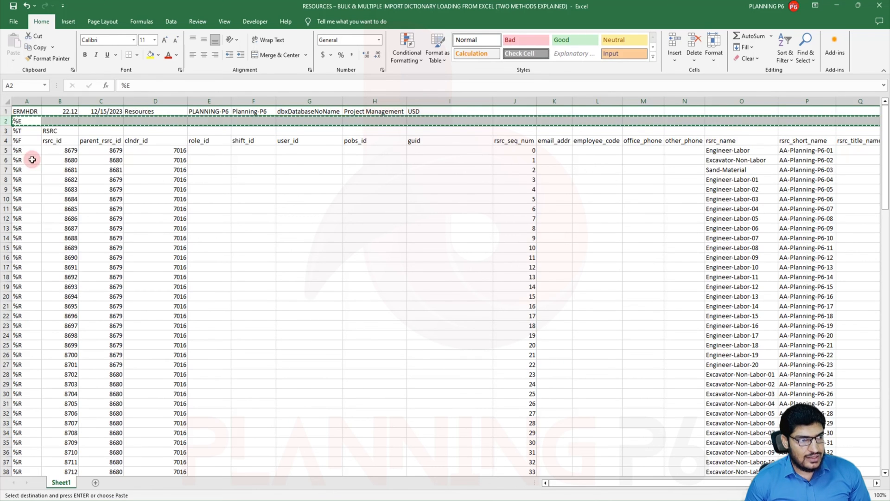
{"action": "scroll", "coordinate": [17, 241], "scroll_direction": "down", "scroll_amount": 4}
{"action": "scroll", "coordinate": [17, 242], "scroll_direction": "down", "scroll_amount": 20}
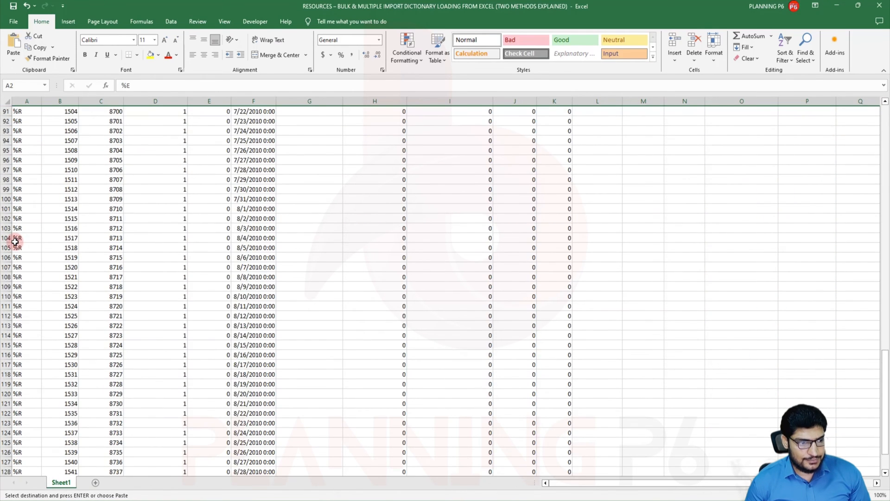
{"action": "left_click", "coordinate": [9, 199]}
{"action": "right_click", "coordinate": [9, 200]}
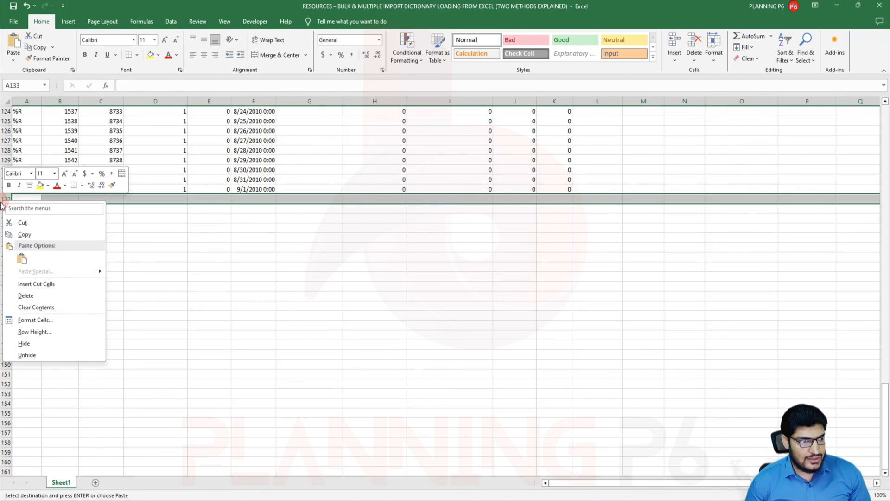
{"action": "left_click", "coordinate": [37, 283]}
- Copy the complete sheet data, rows 1 to 132, from the ERMHDR header through the closing %E marker
{"action": "scroll", "coordinate": [164, 284], "scroll_direction": "up", "scroll_amount": 20}
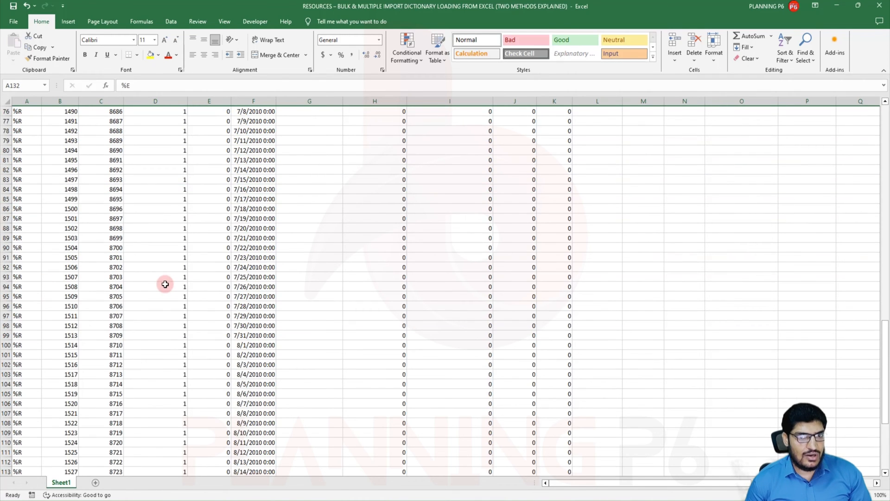
{"action": "scroll", "coordinate": [164, 284], "scroll_direction": "up", "scroll_amount": 7}
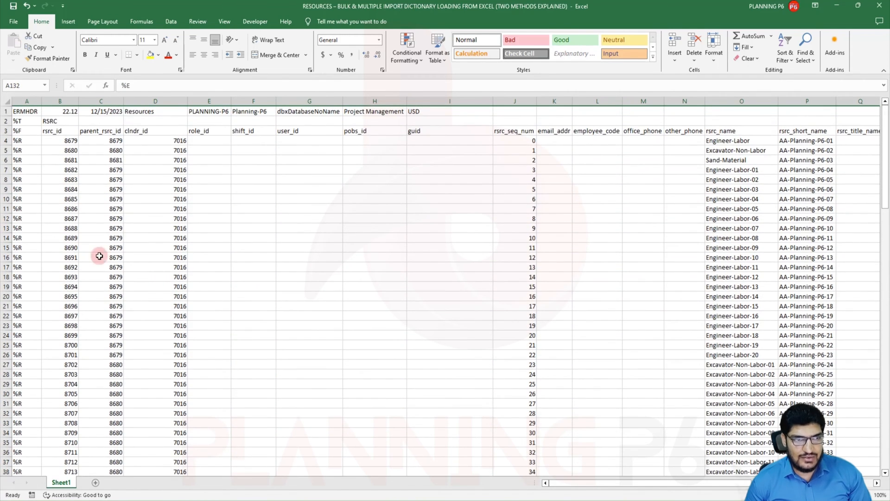
{"action": "left_click_drag", "start_coordinate": [6, 111], "coordinate": [52, 461]}
{"action": "right_click", "coordinate": [5, 387]}
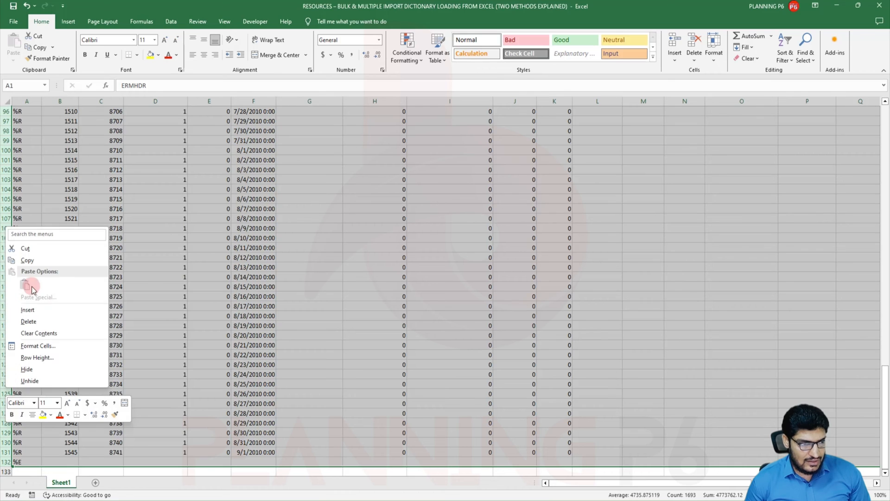
{"action": "left_click", "coordinate": [28, 258]}
{"action": "scroll", "coordinate": [95, 318], "scroll_direction": "up", "scroll_amount": 20}
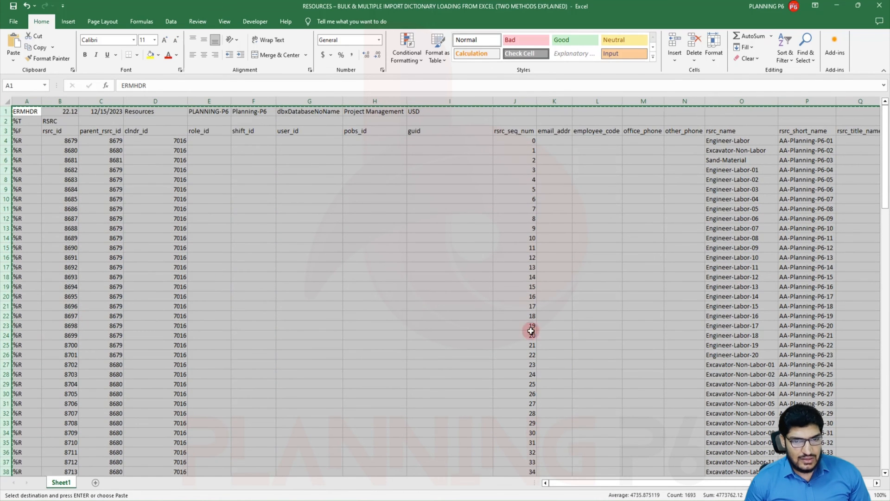
- Switch to the Planning-P6-RSRC file in Notepad, replace its entire text with the copied Excel rows, and close the file
{"action": "key", "text": "alt+Tab"}
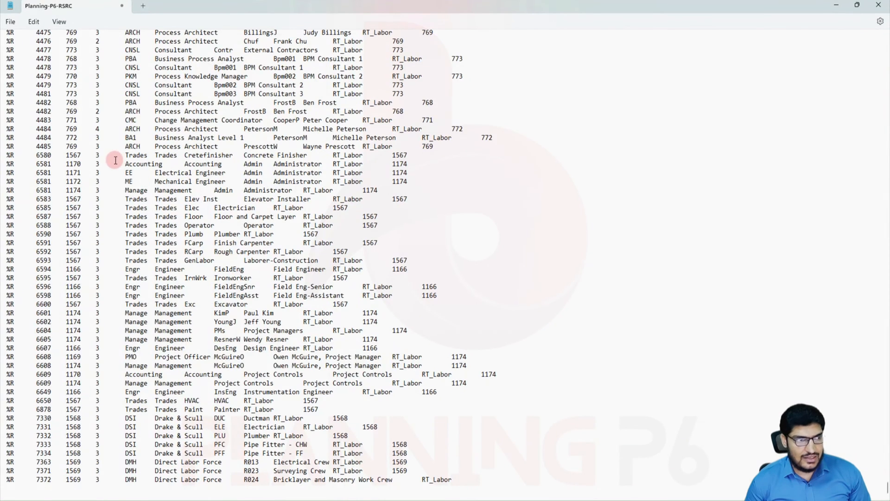
{"action": "right_click", "coordinate": [102, 135]}
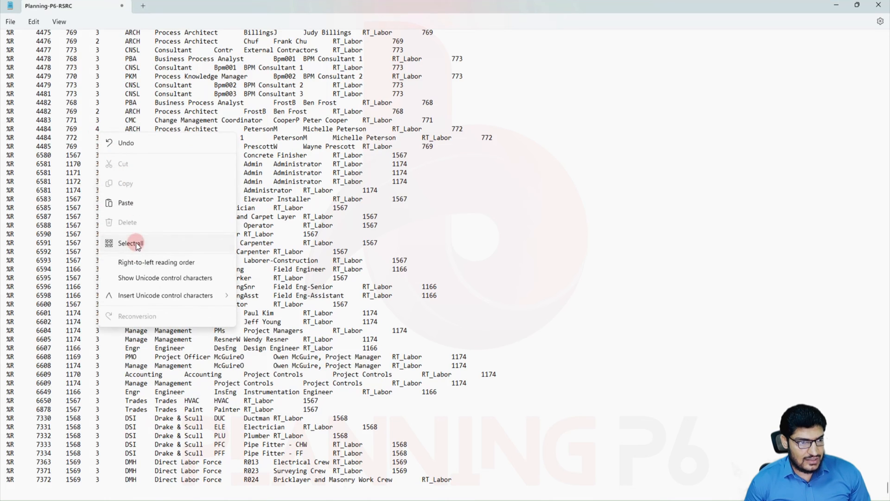
{"action": "left_click", "coordinate": [135, 244]}
{"action": "key", "text": "Delete"}
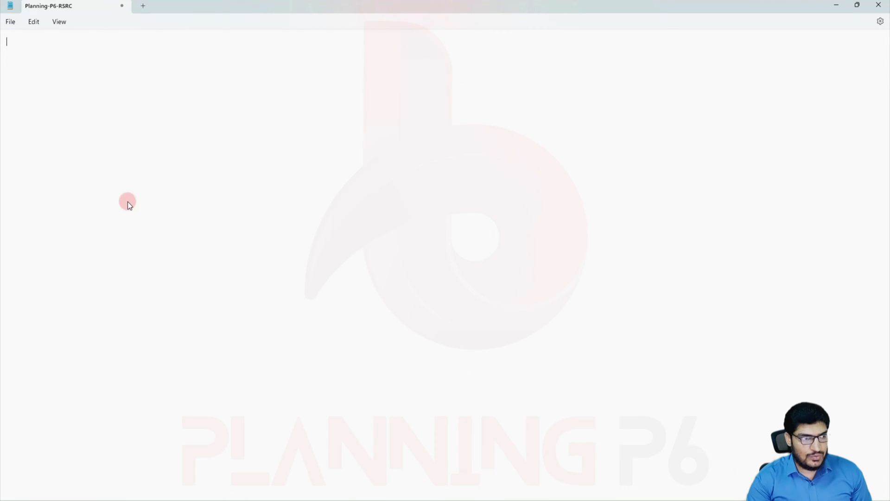
{"action": "key", "text": "ctrl+v"}
{"action": "scroll", "coordinate": [176, 208], "scroll_direction": "up", "scroll_amount": 3}
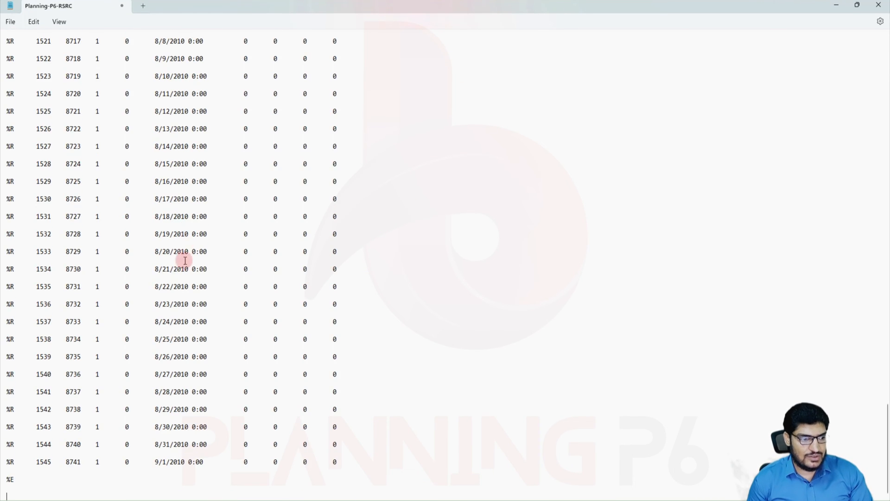
{"action": "scroll", "coordinate": [157, 313], "scroll_direction": "up", "scroll_amount": 20}
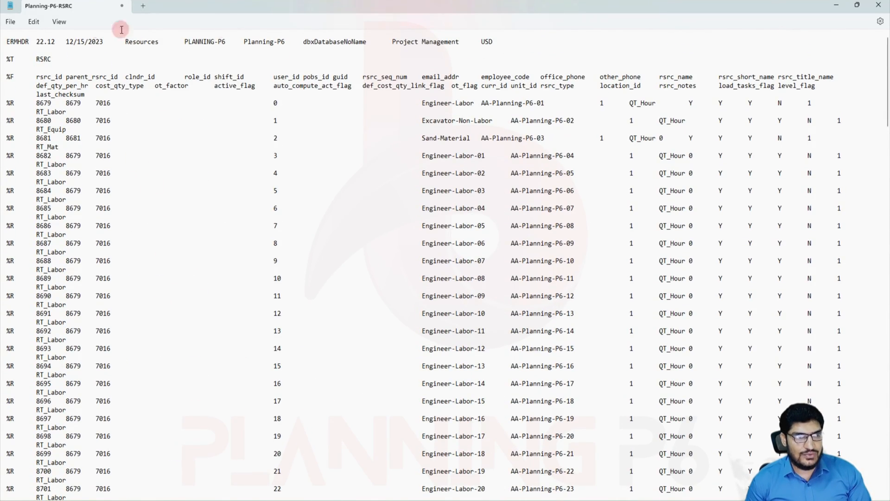
{"action": "left_click", "coordinate": [883, 3]}
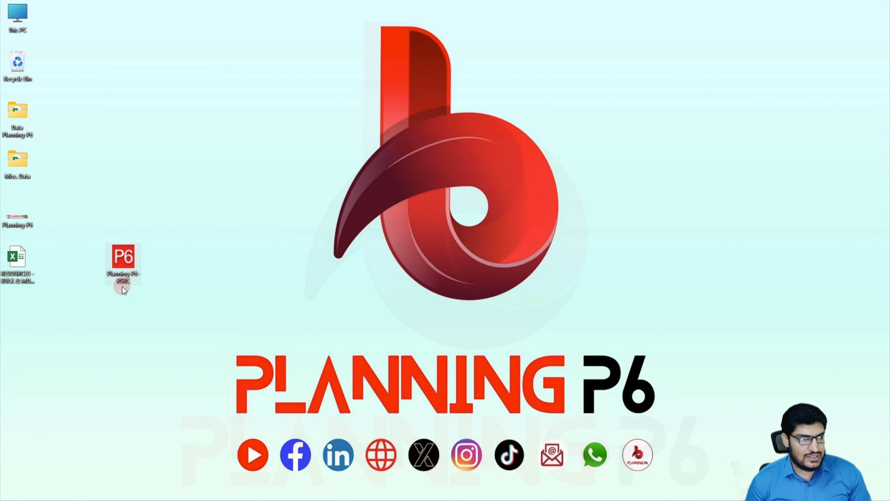
- Reopen the Planning-P6-RSRC file from the desktop in Notepad and close its older edited tab without saving
{"action": "right_click", "coordinate": [138, 263]}
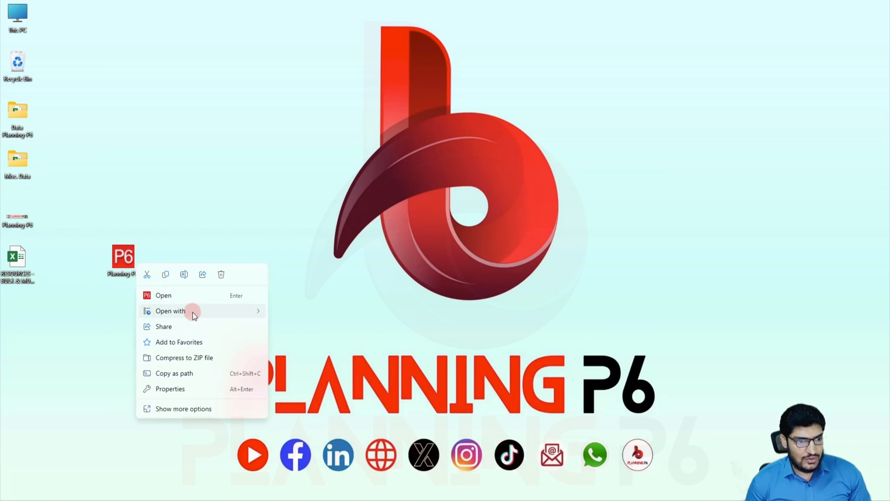
{"action": "mouse_move", "coordinate": [193, 312]}
{"action": "left_click", "coordinate": [290, 314]}
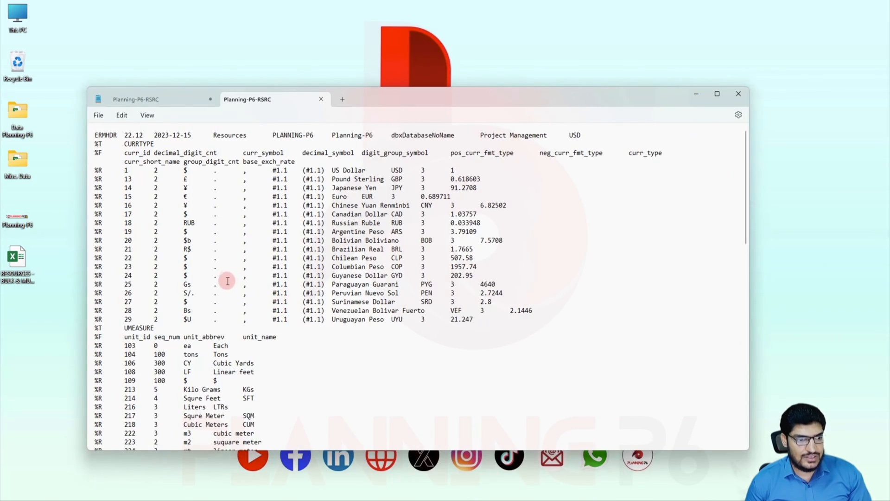
{"action": "scroll", "coordinate": [232, 286], "scroll_direction": "down", "scroll_amount": 5}
{"action": "scroll", "coordinate": [232, 286], "scroll_direction": "down", "scroll_amount": 5}
{"action": "scroll", "coordinate": [218, 222], "scroll_direction": "up", "scroll_amount": 5}
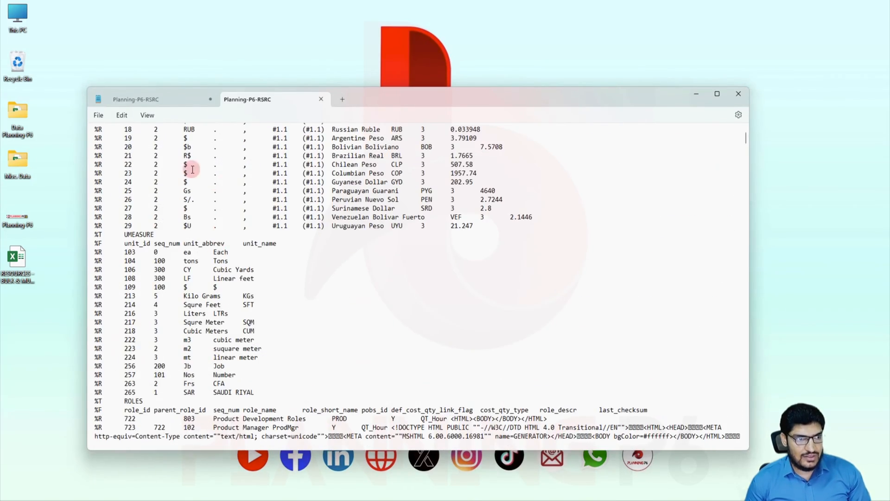
{"action": "left_click", "coordinate": [210, 100]}
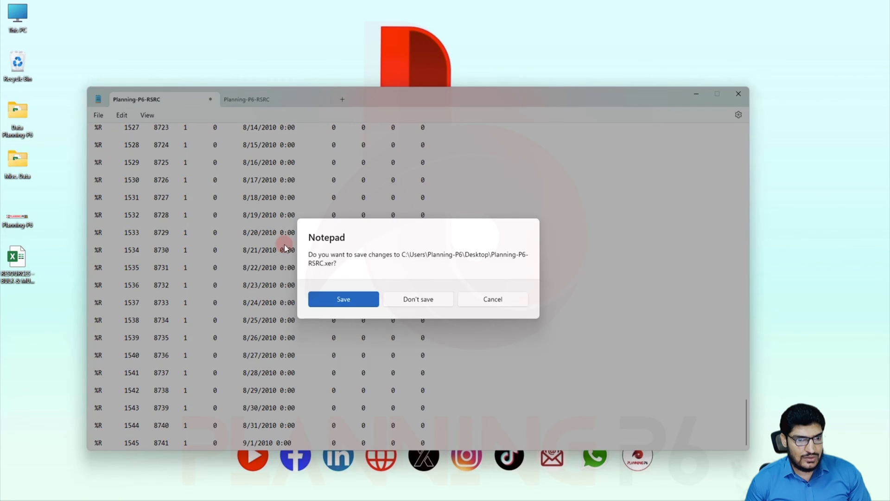
{"action": "left_click", "coordinate": [408, 300]}
- Replace the entire text of Planning-P6-RSRC with the copied Excel rows, save it and close the file
{"action": "key", "text": "ctrl+a"}
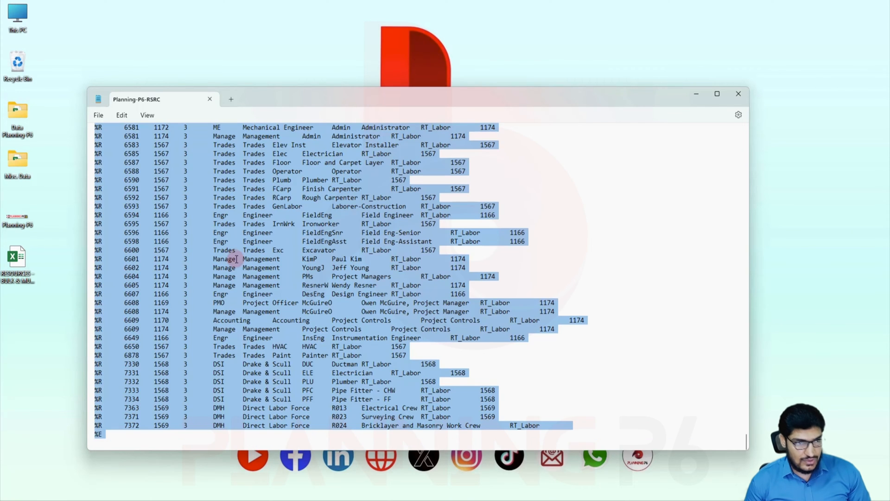
{"action": "key", "text": "Delete"}
{"action": "right_click", "coordinate": [164, 167]}
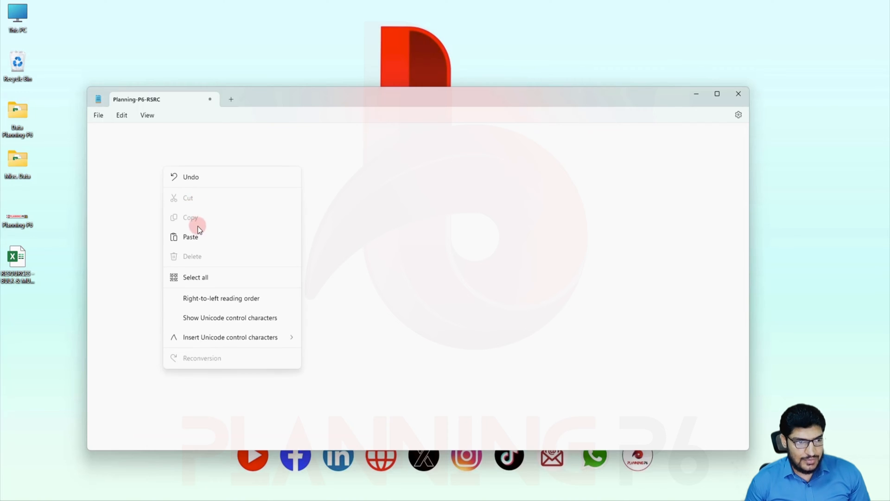
{"action": "left_click", "coordinate": [192, 237]}
{"action": "scroll", "coordinate": [238, 258], "scroll_direction": "up", "scroll_amount": 2}
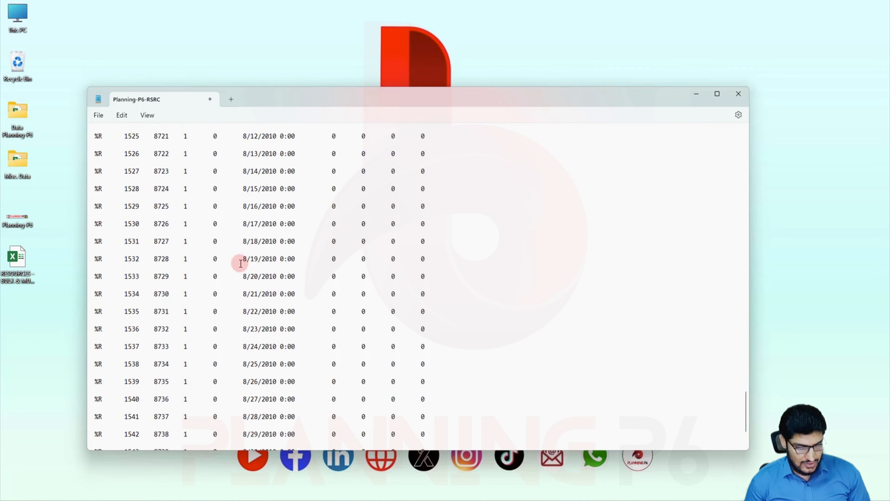
{"action": "left_click", "coordinate": [738, 96]}
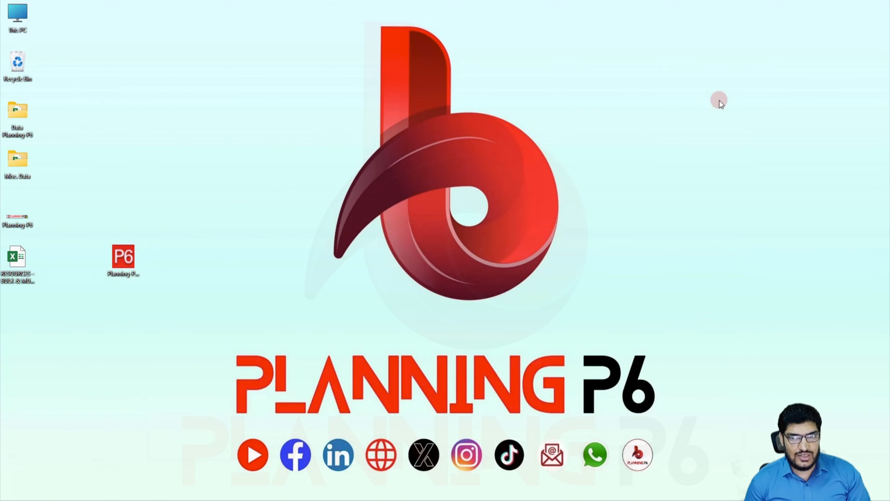
- Reopen Planning-P6-RSRC in Notepad, check its RSRC and RSRCRATE records, and close it again
{"action": "right_click", "coordinate": [130, 255]}
{"action": "mouse_move", "coordinate": [172, 302]}
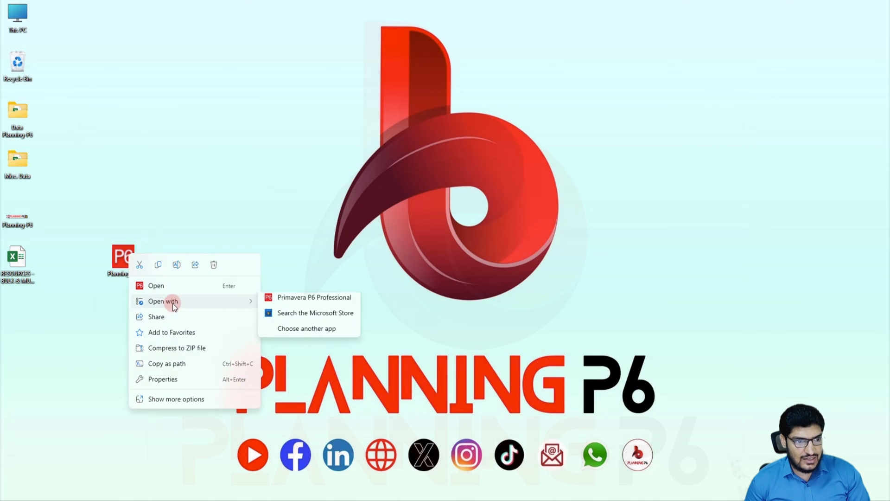
{"action": "left_click", "coordinate": [307, 303]}
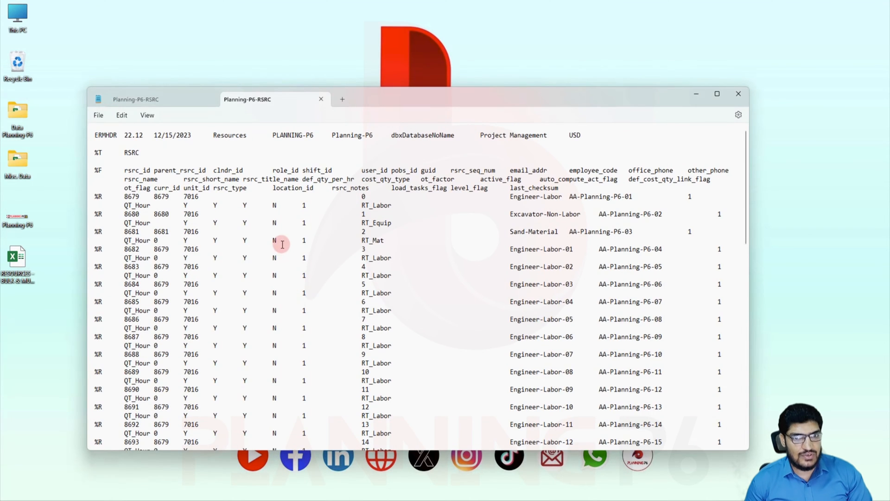
{"action": "scroll", "coordinate": [286, 266], "scroll_direction": "down", "scroll_amount": 20}
{"action": "scroll", "coordinate": [285, 238], "scroll_direction": "down", "scroll_amount": 5}
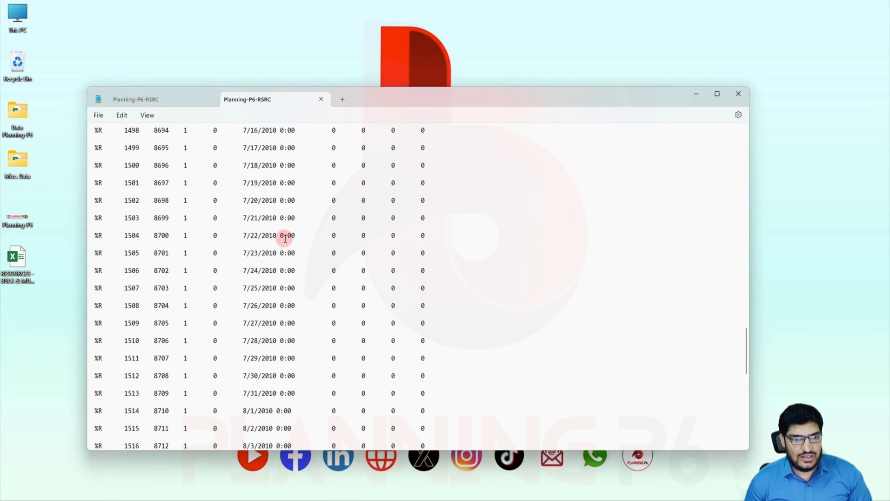
{"action": "left_click", "coordinate": [738, 93]}
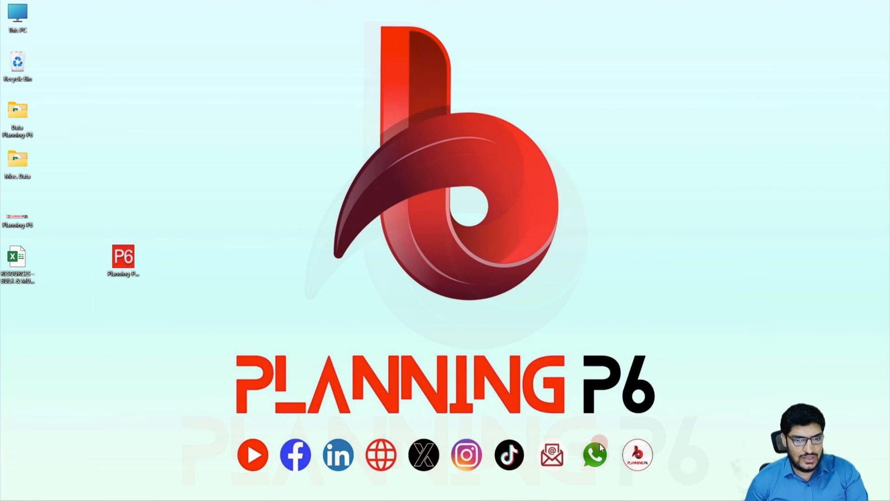
- Switch to Primavera P6 Professional and select the AA-Planning-P6-01 Engineer-Labor resource
{"action": "left_click", "coordinate": [609, 499]}
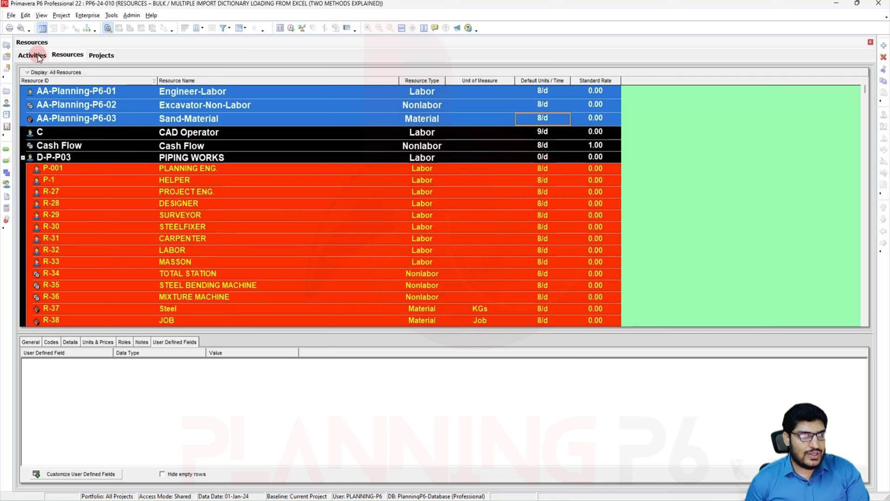
{"action": "left_click", "coordinate": [95, 91]}
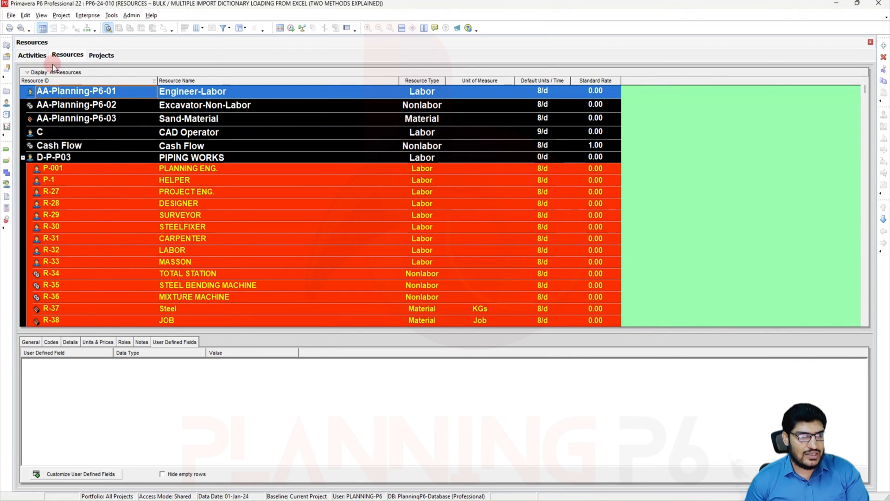
{"action": "left_click", "coordinate": [12, 17]}
{"action": "left_click", "coordinate": [19, 37]}
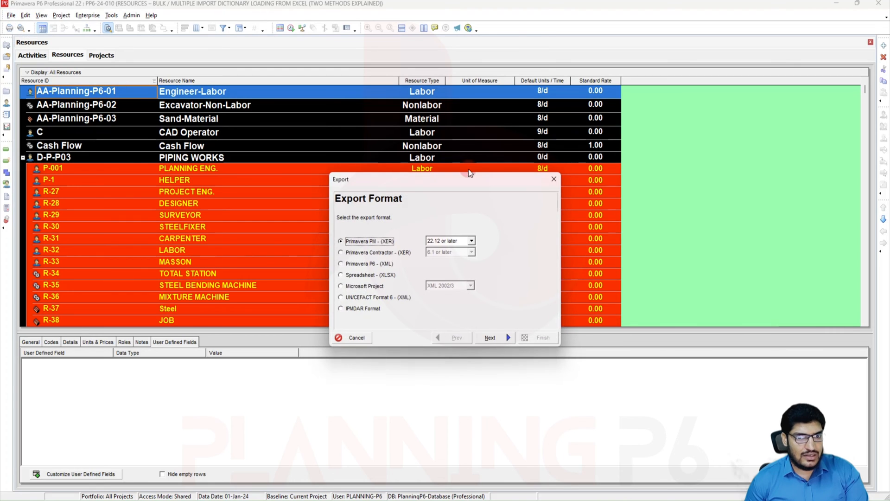
{"action": "left_click", "coordinate": [552, 179]}
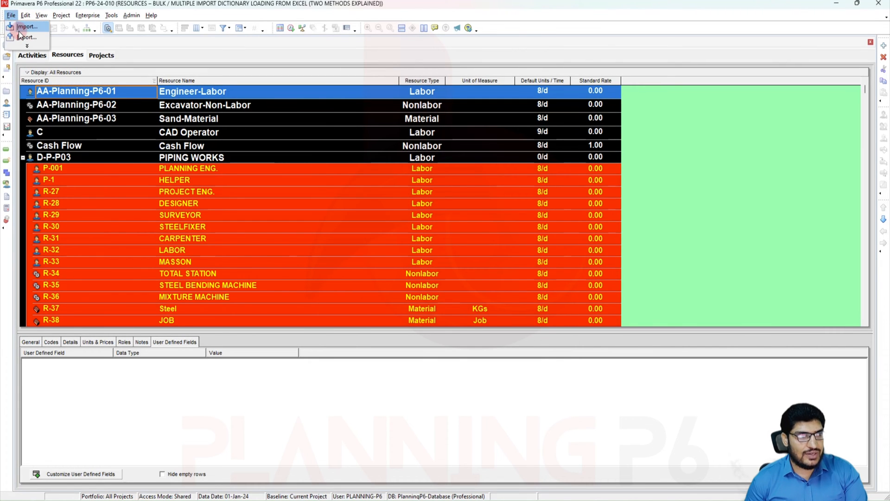
- Start an import in Primavera PM (XER) format and choose Planning-P6-RSRC from the Desktop as the import file
{"action": "left_click", "coordinate": [22, 27]}
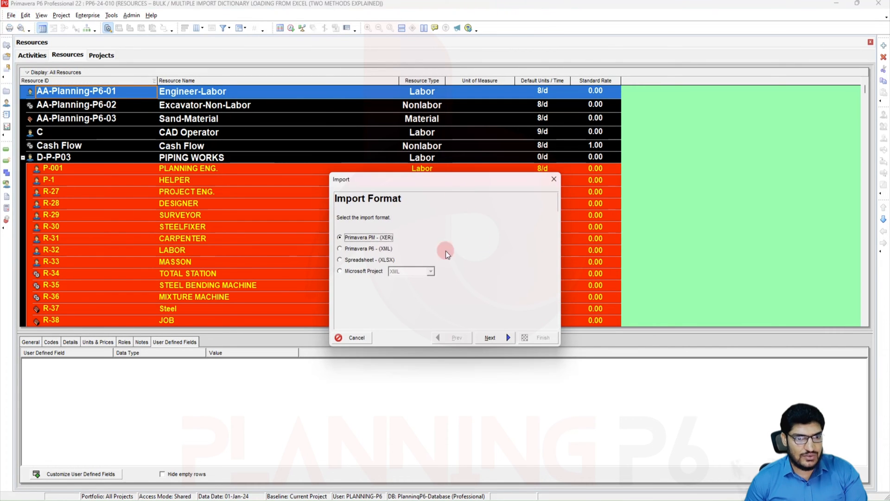
{"action": "left_click", "coordinate": [499, 337]}
{"action": "left_click", "coordinate": [486, 337]}
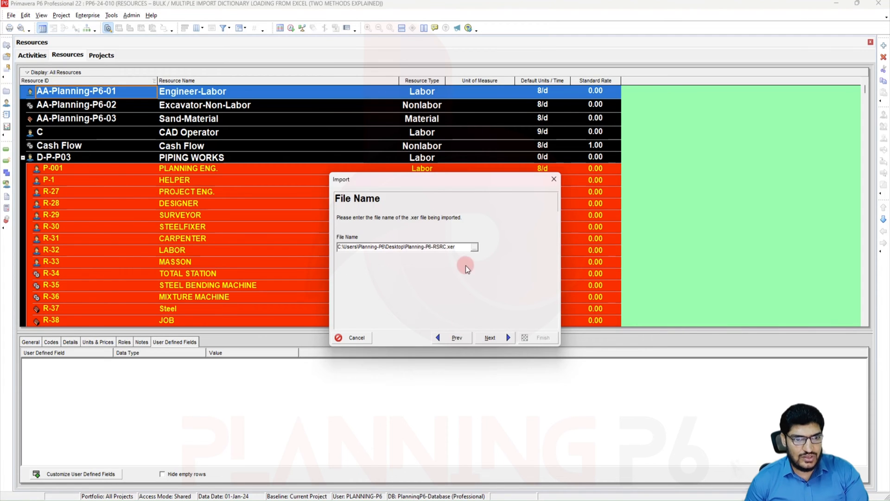
{"action": "left_click", "coordinate": [474, 248]}
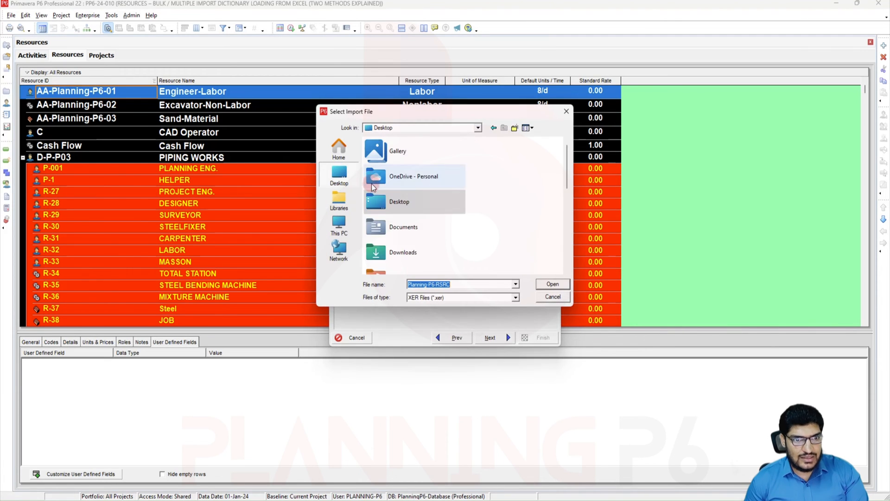
{"action": "left_click", "coordinate": [422, 267]}
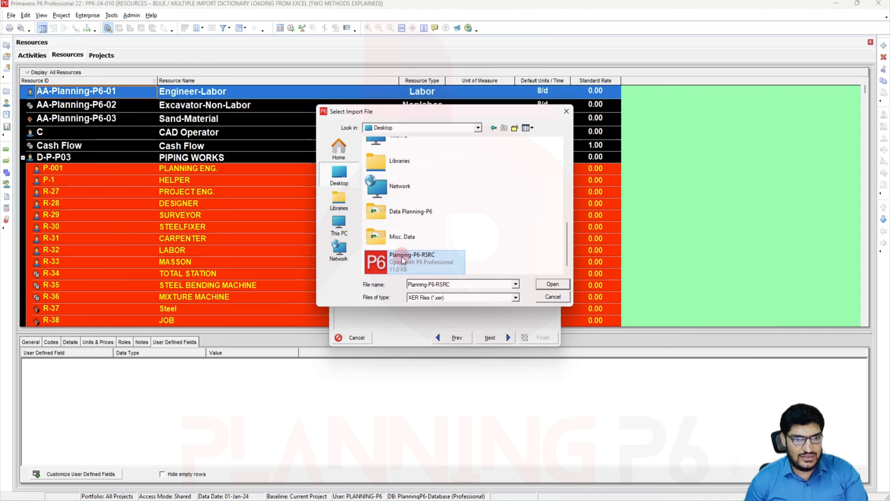
{"action": "left_click", "coordinate": [561, 284]}
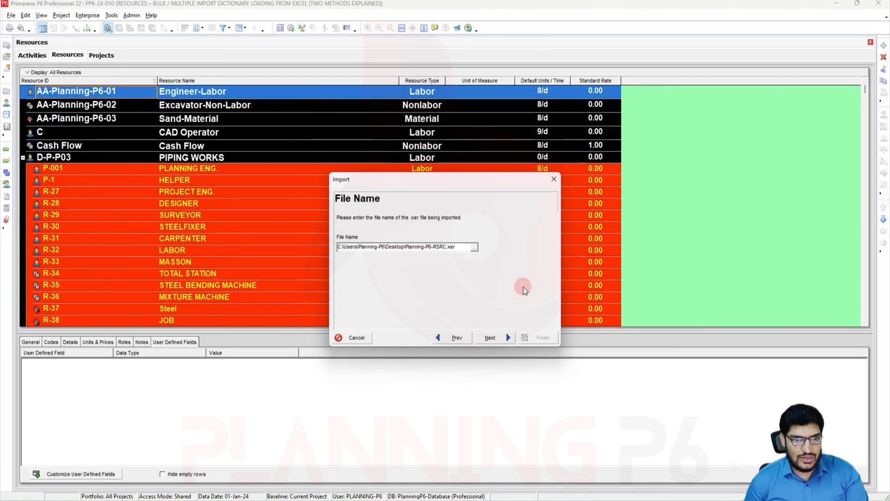
{"action": "left_click", "coordinate": [490, 336]}
- Set the Resources action to Update Existing in the Default Configuration and run the import
{"action": "left_click", "coordinate": [384, 291]}
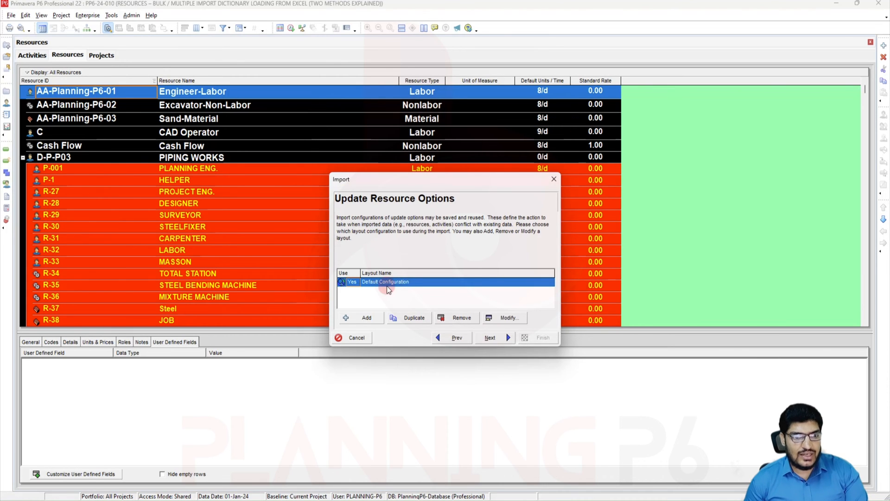
{"action": "left_click", "coordinate": [504, 318]}
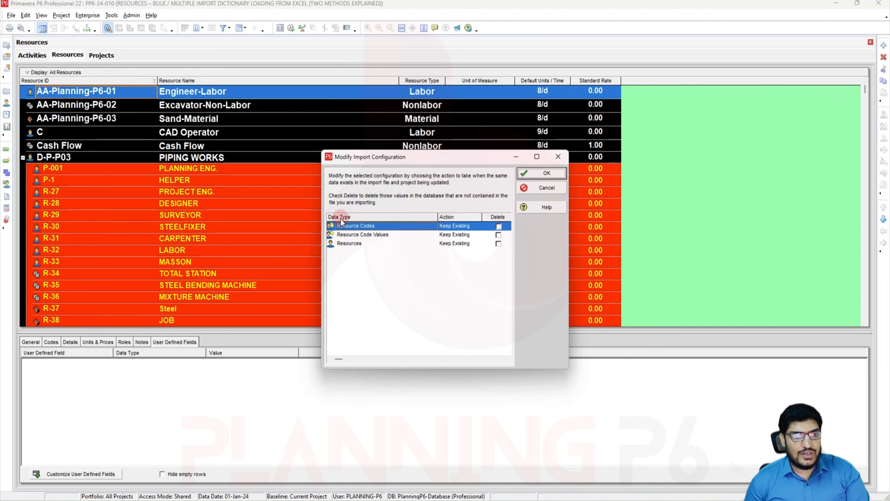
{"action": "left_click", "coordinate": [458, 235]}
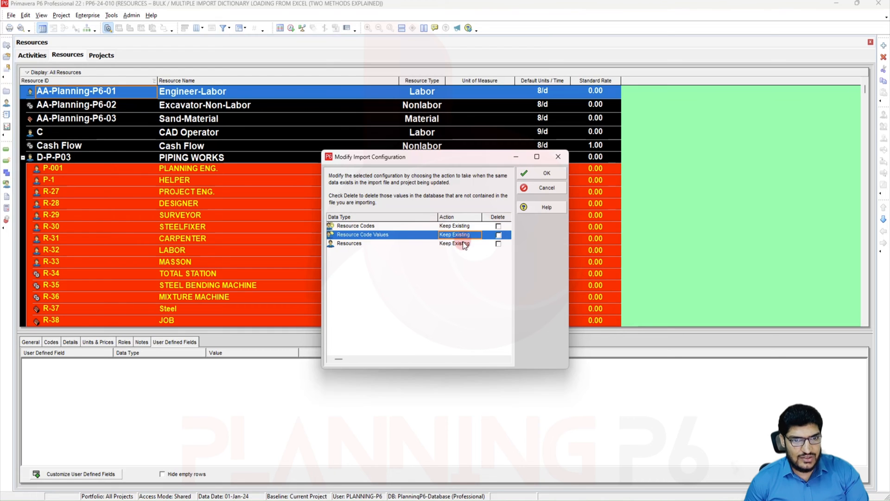
{"action": "left_click", "coordinate": [463, 245]}
{"action": "left_click", "coordinate": [449, 243]}
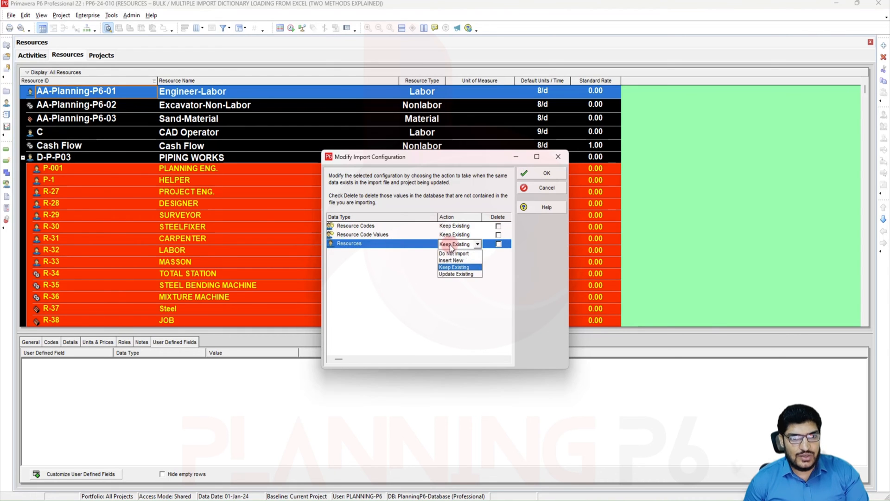
{"action": "left_click", "coordinate": [454, 274]}
{"action": "left_click", "coordinate": [546, 174]}
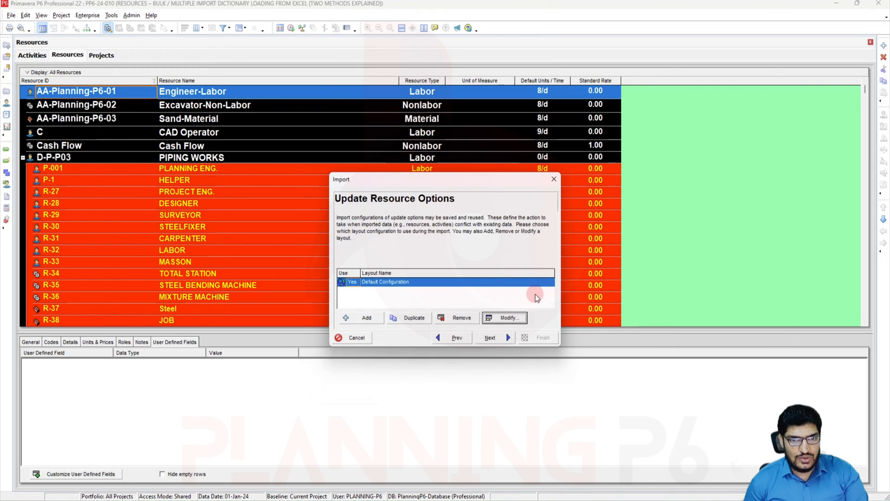
{"action": "left_click", "coordinate": [510, 337]}
{"action": "left_click", "coordinate": [538, 338]}
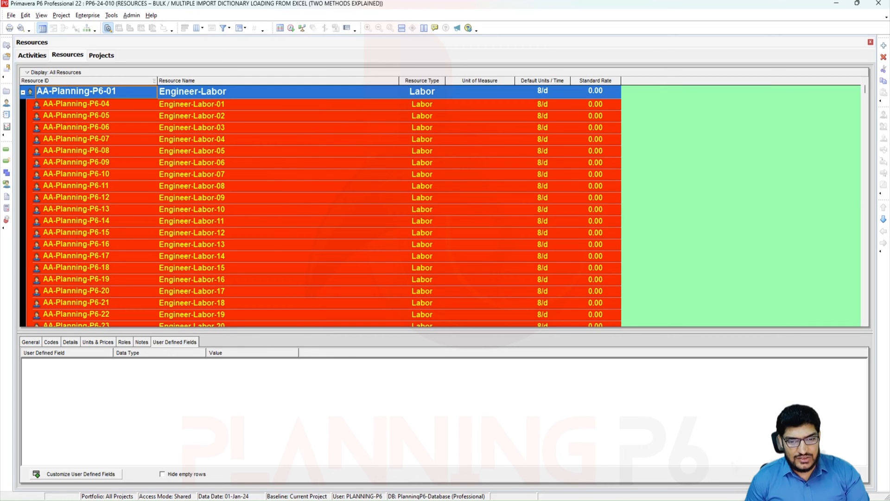
- Switch to the Excel workbook and clear the parent_rsrc_id values in C4:C6 for the three top-level resources
{"action": "key", "text": "alt+Tab"}
{"action": "left_click", "coordinate": [218, 268]}
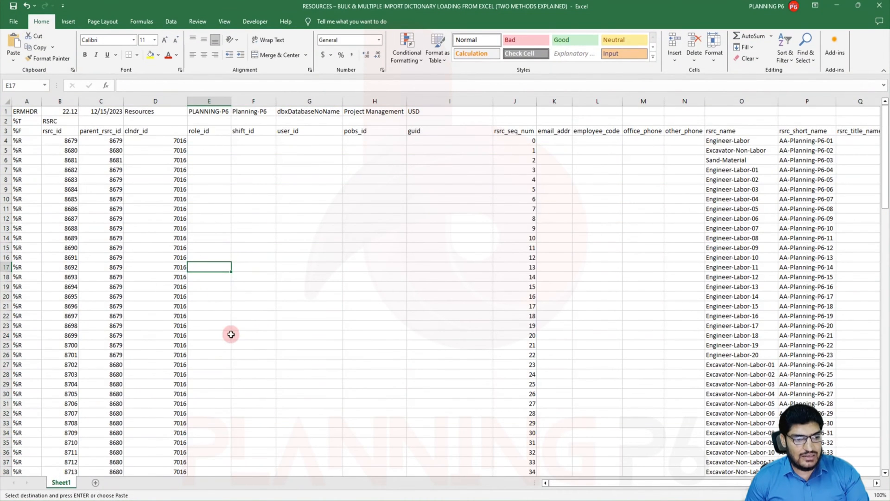
{"action": "left_click", "coordinate": [116, 142]}
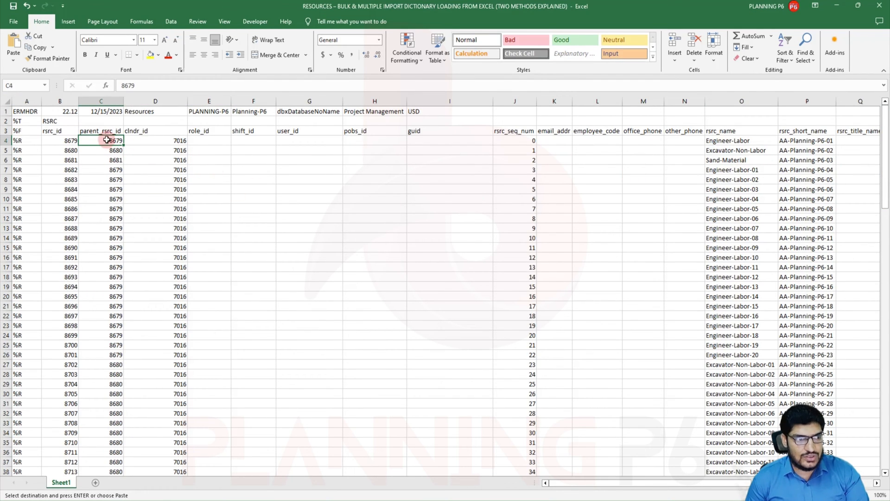
{"action": "left_click_drag", "start_coordinate": [104, 140], "coordinate": [108, 159]}
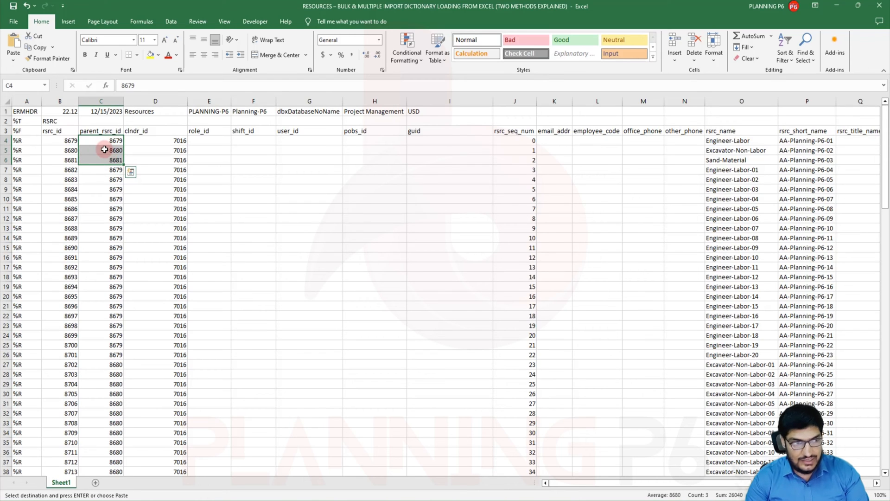
{"action": "key", "text": "Delete"}
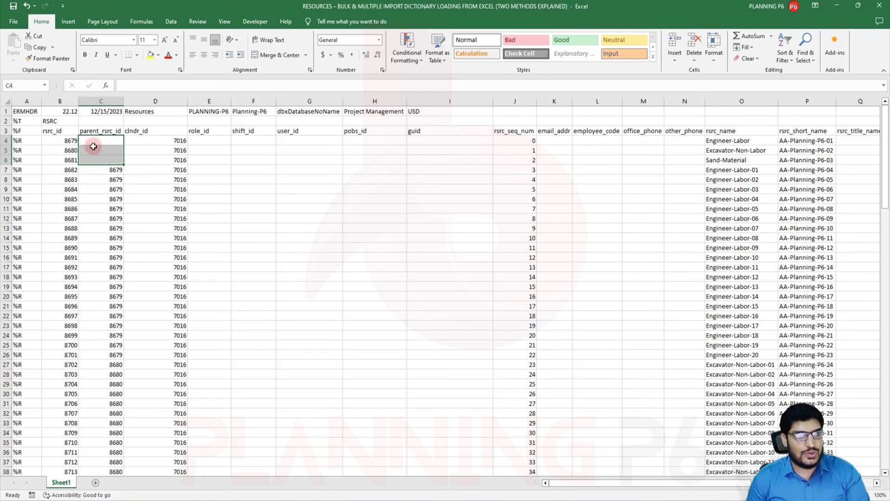
- Return to Primavera P6 and review the imported resources under Engineer-Labor and Excavator-Non-Labor
{"action": "left_click", "coordinate": [838, 6]}
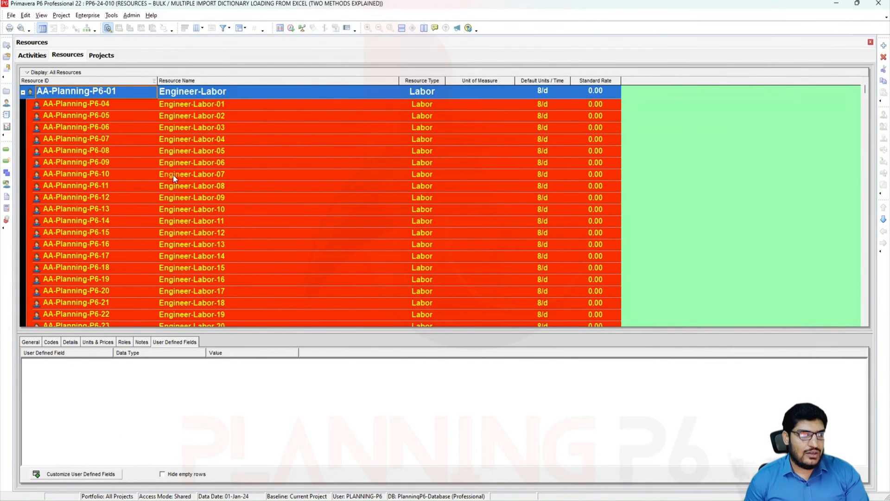
{"action": "left_click", "coordinate": [105, 129]}
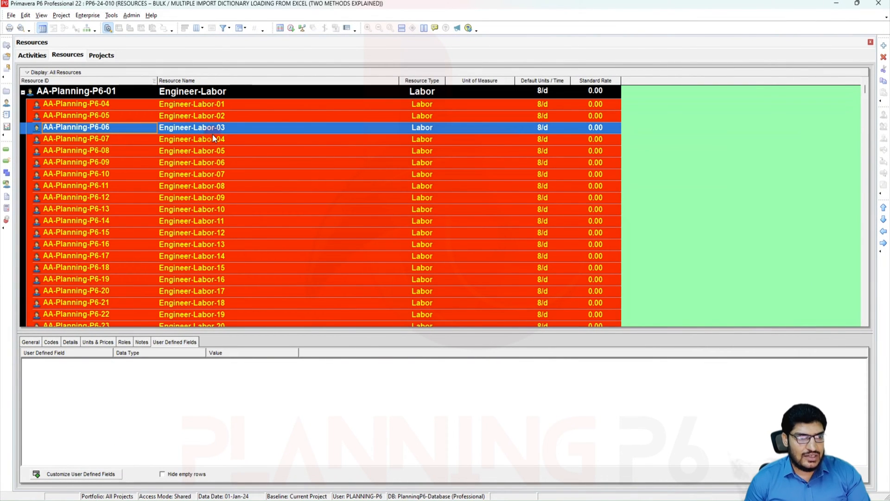
{"action": "scroll", "coordinate": [234, 198], "scroll_direction": "down", "scroll_amount": 1}
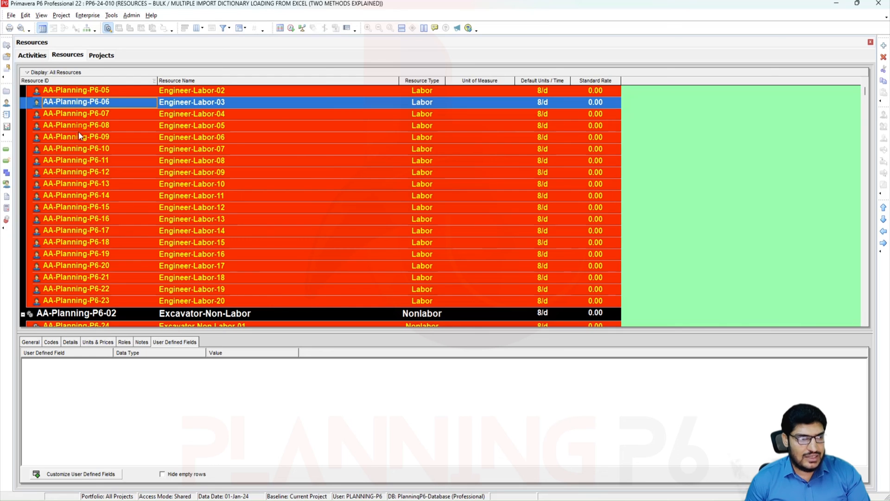
{"action": "scroll", "coordinate": [107, 160], "scroll_direction": "down", "scroll_amount": 5}
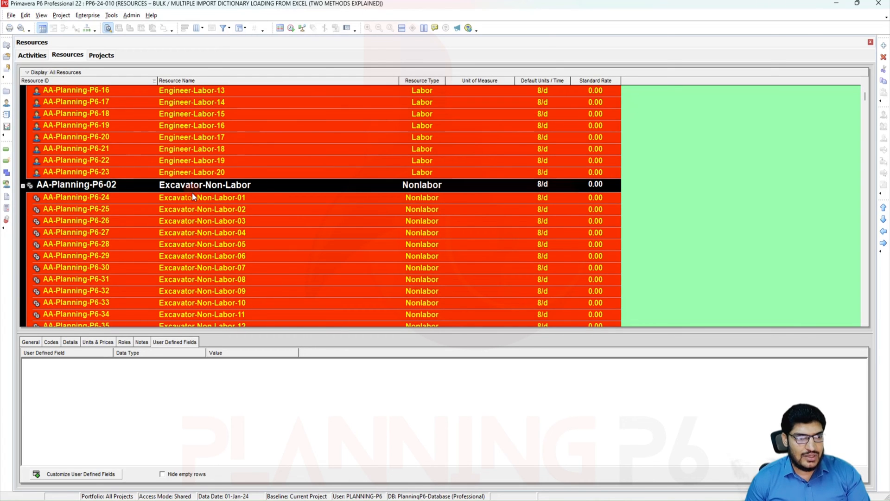
- Review the imported child resources under Excavator-Non-Labor, Sand-Material and Engineer-Labor, checking their IDs, names and resource types
{"action": "scroll", "coordinate": [309, 204], "scroll_direction": "down", "scroll_amount": 6}
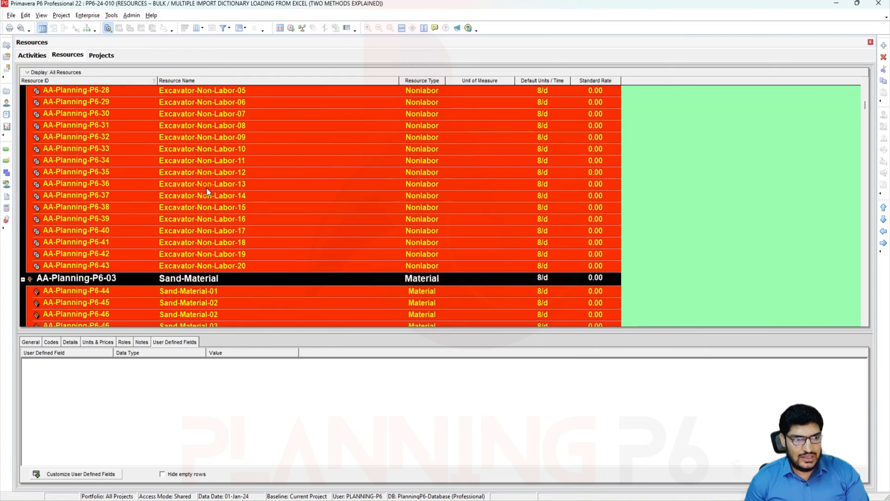
{"action": "scroll", "coordinate": [207, 188], "scroll_direction": "down", "scroll_amount": 8}
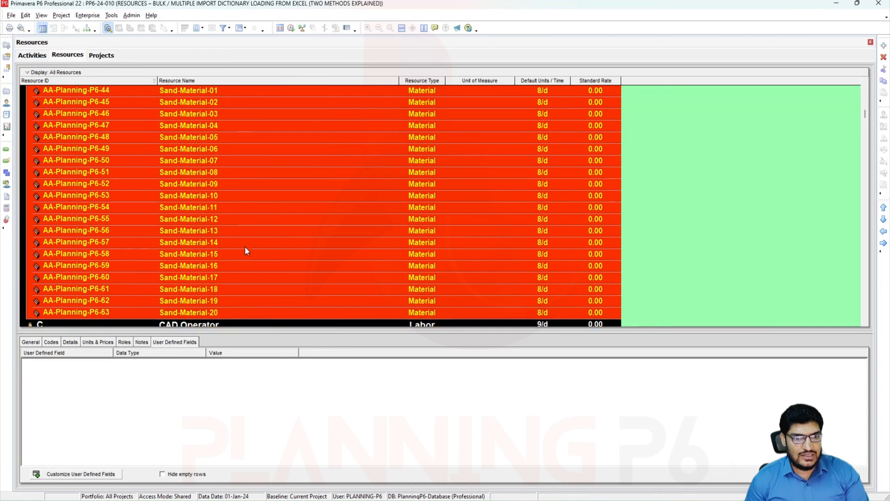
{"action": "scroll", "coordinate": [284, 257], "scroll_direction": "down", "scroll_amount": 1}
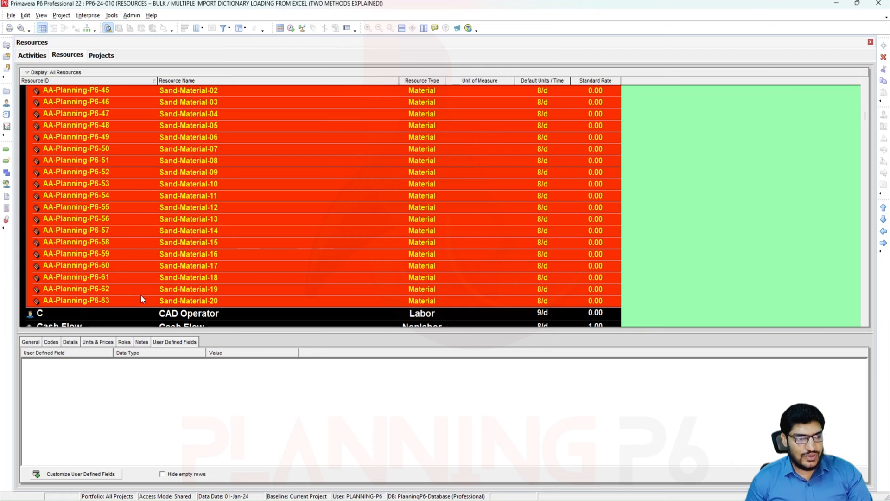
{"action": "scroll", "coordinate": [114, 294], "scroll_direction": "up", "scroll_amount": 2}
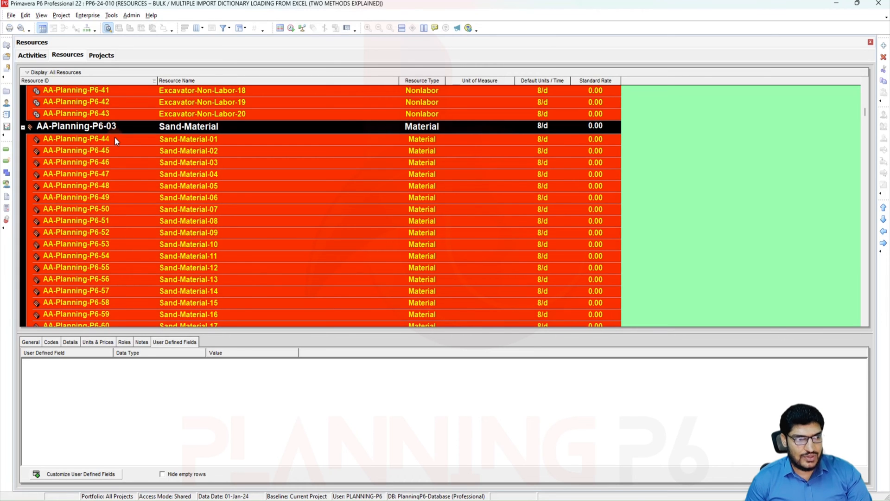
{"action": "scroll", "coordinate": [118, 217], "scroll_direction": "down", "scroll_amount": 2}
{"action": "scroll", "coordinate": [177, 263], "scroll_direction": "up", "scroll_amount": 2}
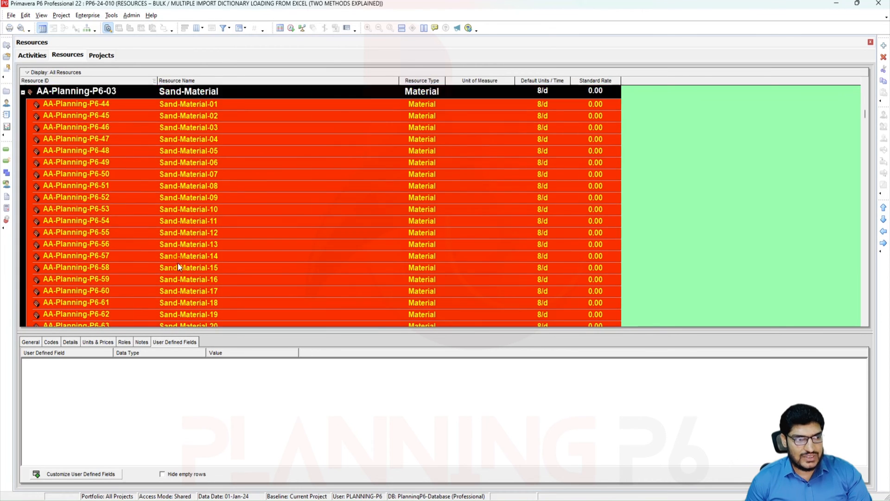
{"action": "scroll", "coordinate": [178, 259], "scroll_direction": "up", "scroll_amount": 9}
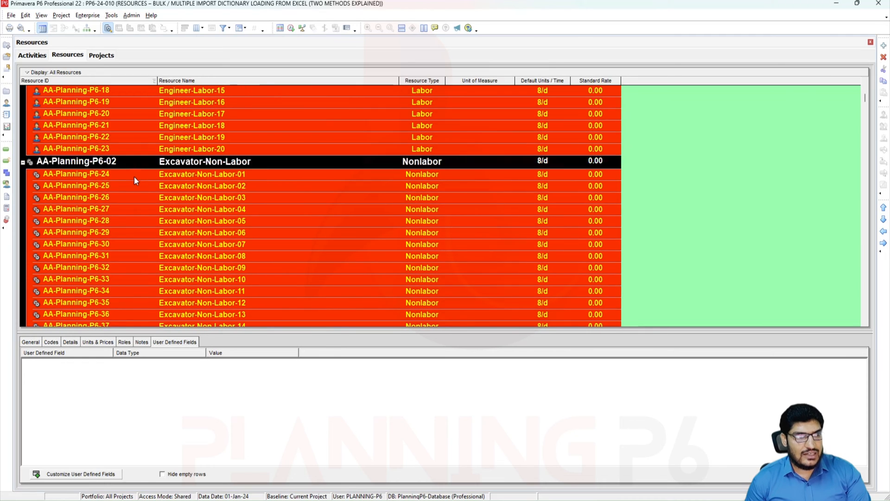
{"action": "scroll", "coordinate": [134, 176], "scroll_direction": "up", "scroll_amount": 5}
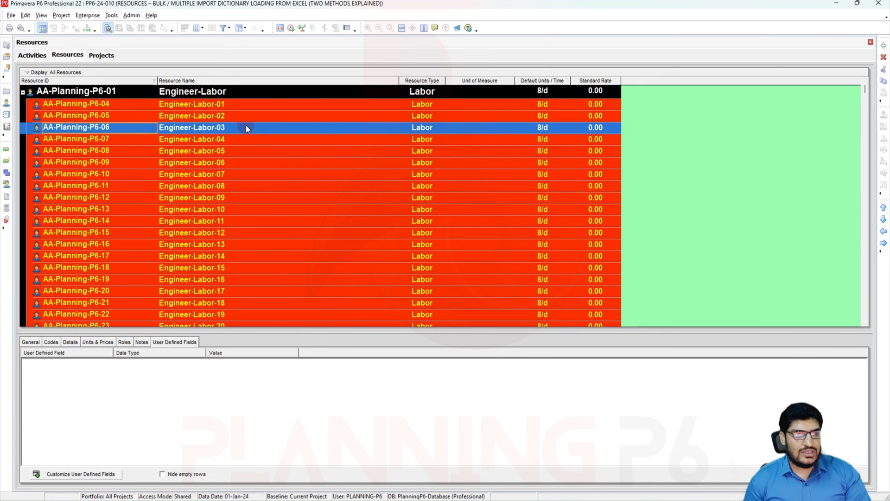
- Set the resource type of Engineer-Labor-06 to Nonlabor and fill it down through Engineer-Labor-14
{"action": "left_click", "coordinate": [424, 162]}
{"action": "left_click", "coordinate": [427, 166]}
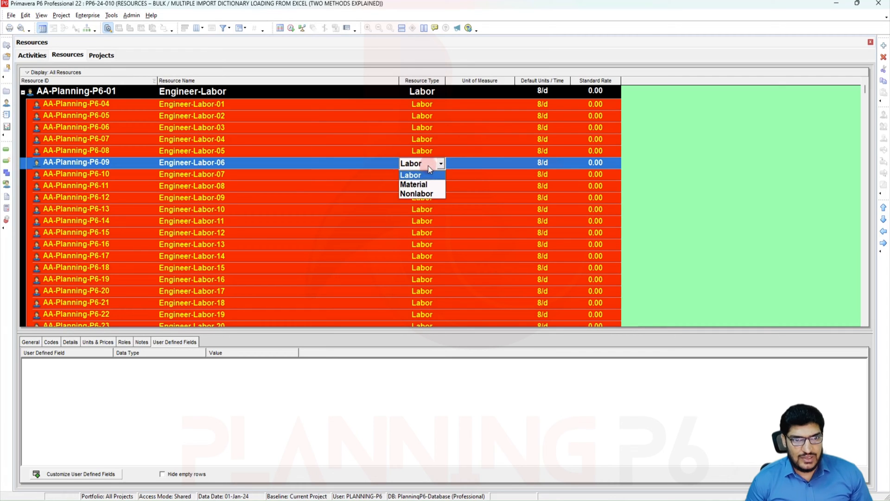
{"action": "left_click", "coordinate": [422, 195]}
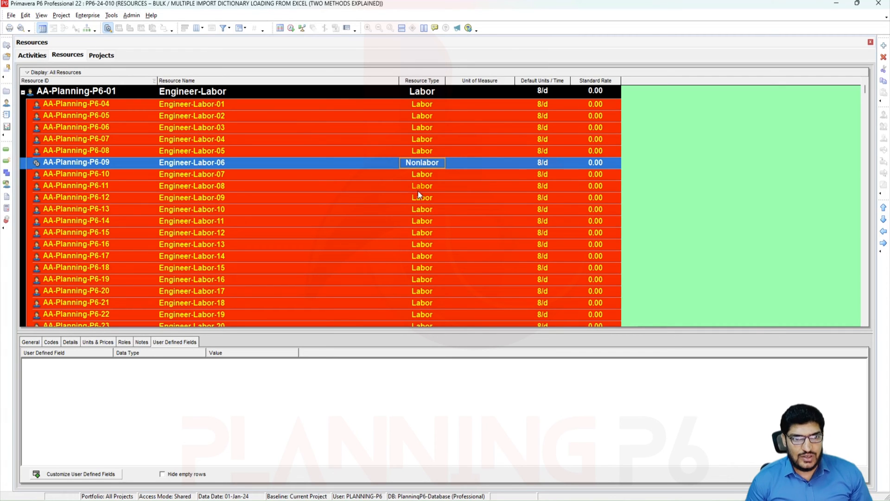
{"action": "left_click", "coordinate": [421, 260], "text": "shift"}
{"action": "right_click", "coordinate": [422, 165]}
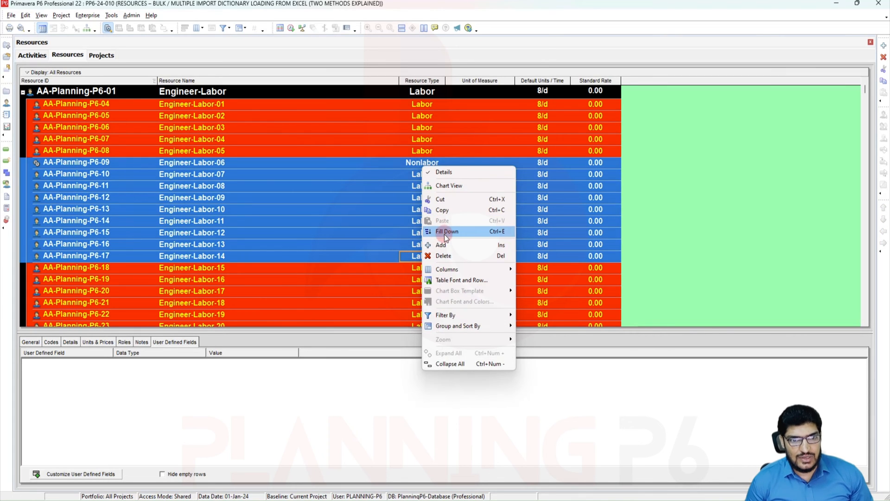
{"action": "left_click", "coordinate": [444, 232]}
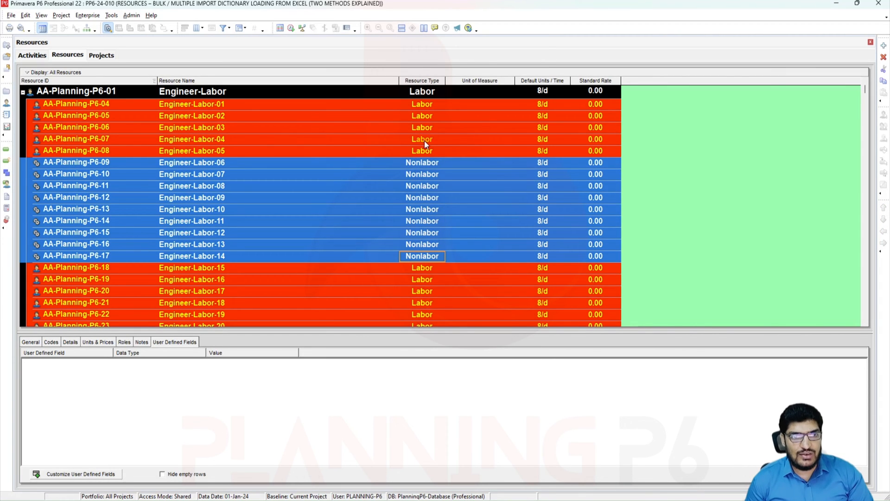
- Set the Default Units / Time of Engineer-Labor-06 to 4/d and fill it down through Engineer-Labor-14
{"action": "left_click", "coordinate": [543, 164]}
{"action": "left_click", "coordinate": [596, 165]}
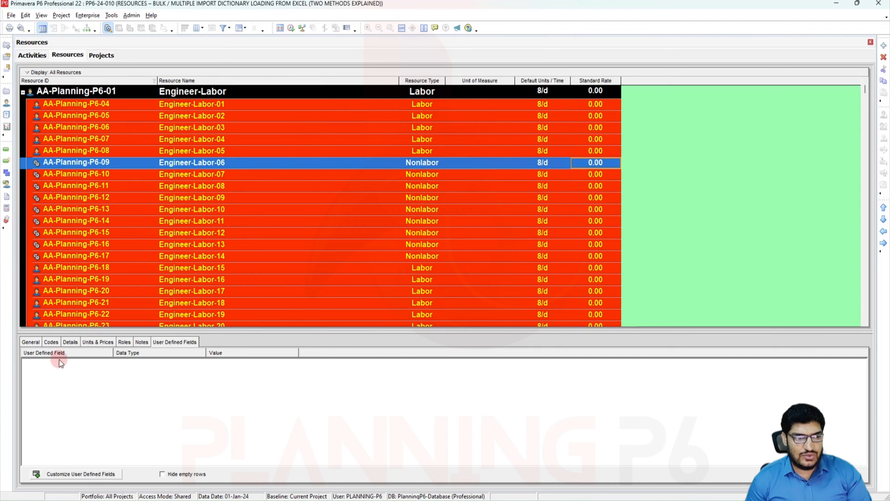
{"action": "left_click", "coordinate": [38, 342]}
{"action": "left_click", "coordinate": [93, 343]}
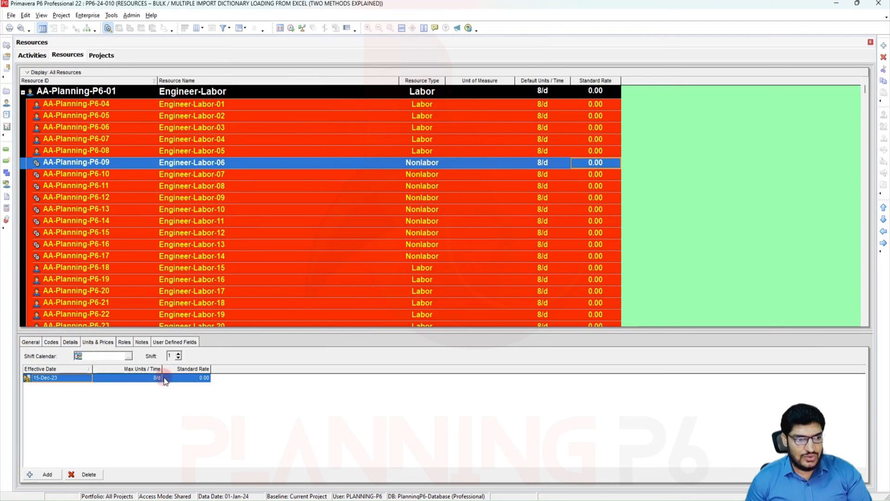
{"action": "left_click", "coordinate": [546, 165]}
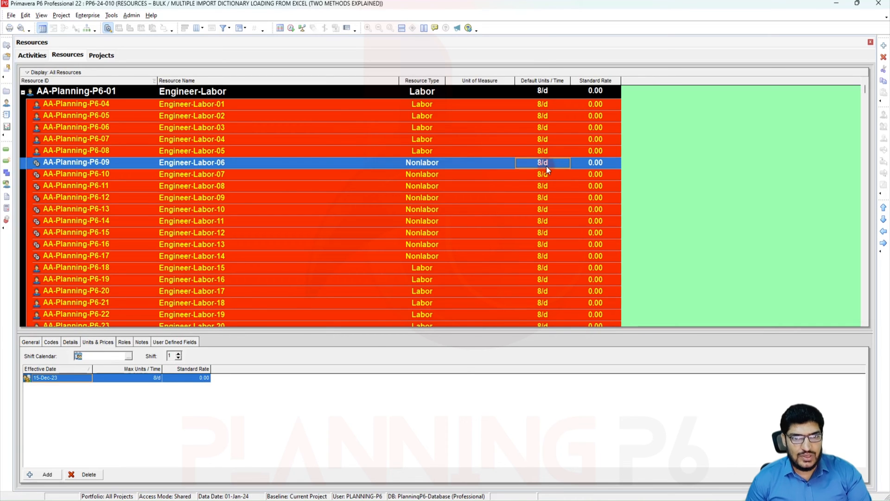
{"action": "left_click", "coordinate": [519, 164]}
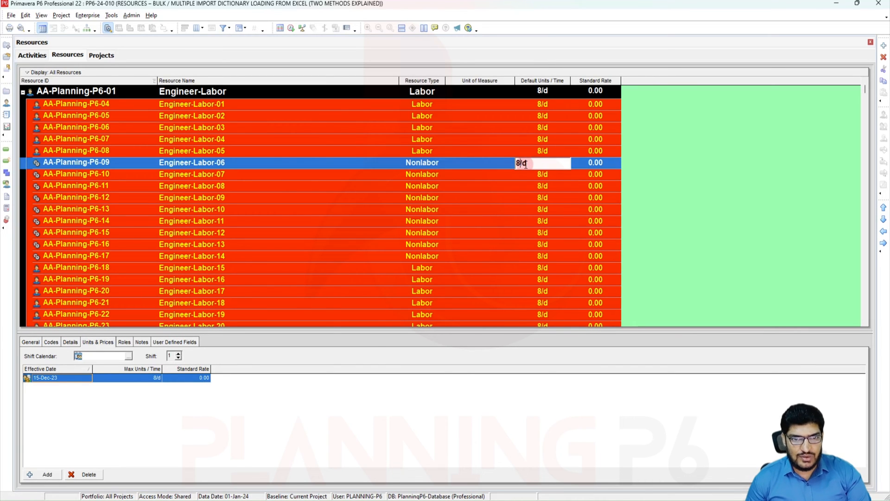
{"action": "key", "text": "BackSpace"}
{"action": "type", "text": "4"}
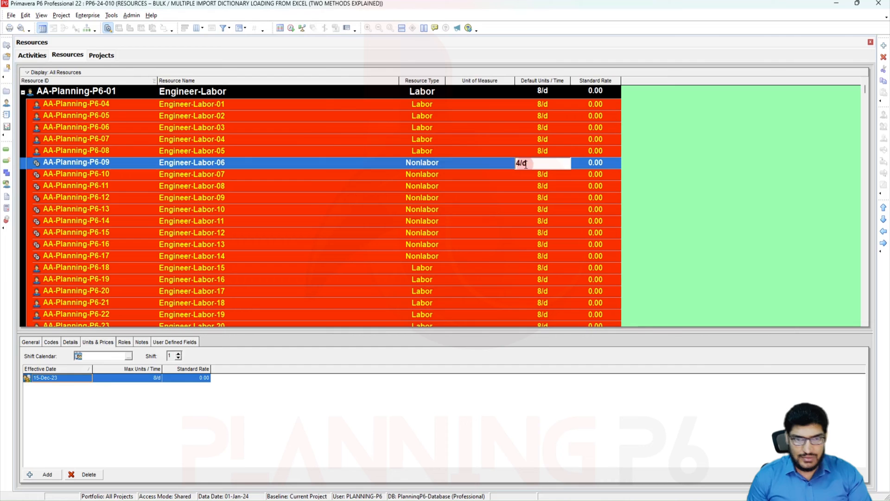
{"action": "left_click", "coordinate": [532, 222]}
{"action": "left_click", "coordinate": [544, 257]}
{"action": "left_click", "coordinate": [543, 163], "text": "shift"}
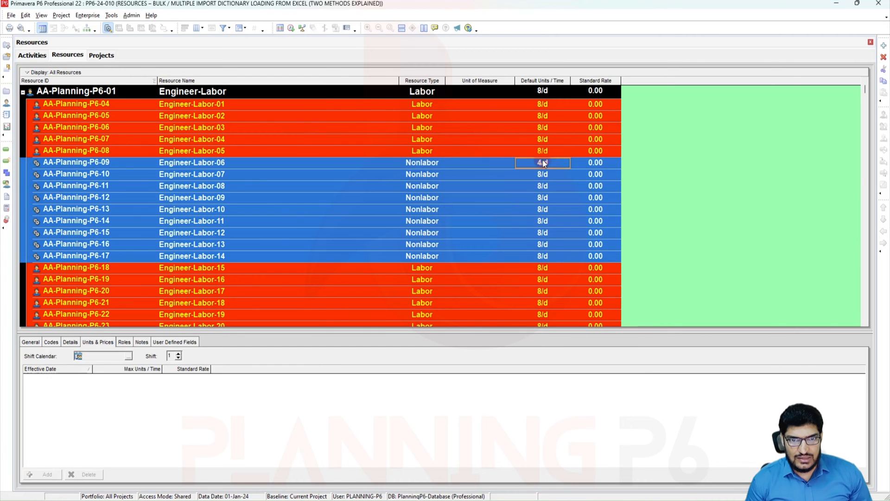
{"action": "right_click", "coordinate": [543, 160]}
{"action": "left_click", "coordinate": [569, 225]}
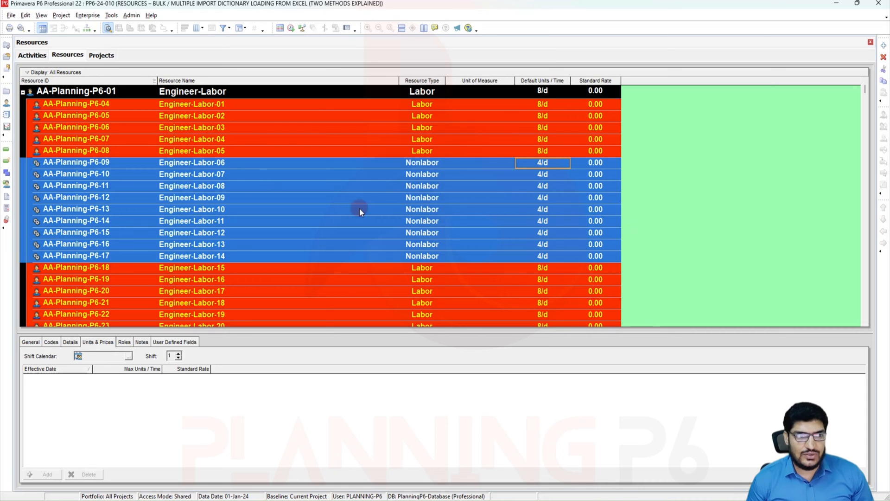
- Examine the general, codes, details, units and prices, roles, notes and user defined field information of Engineer-Labor-06
{"action": "left_click", "coordinate": [178, 163]}
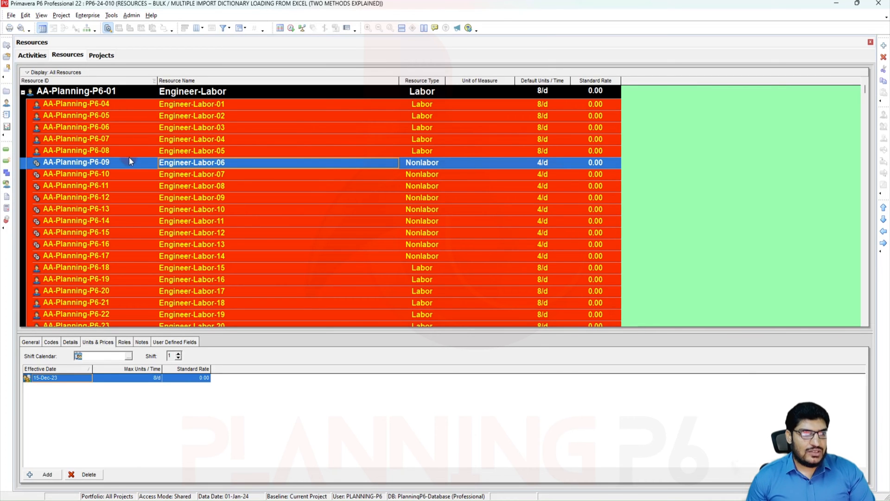
{"action": "scroll", "coordinate": [148, 173], "scroll_direction": "down", "scroll_amount": 5}
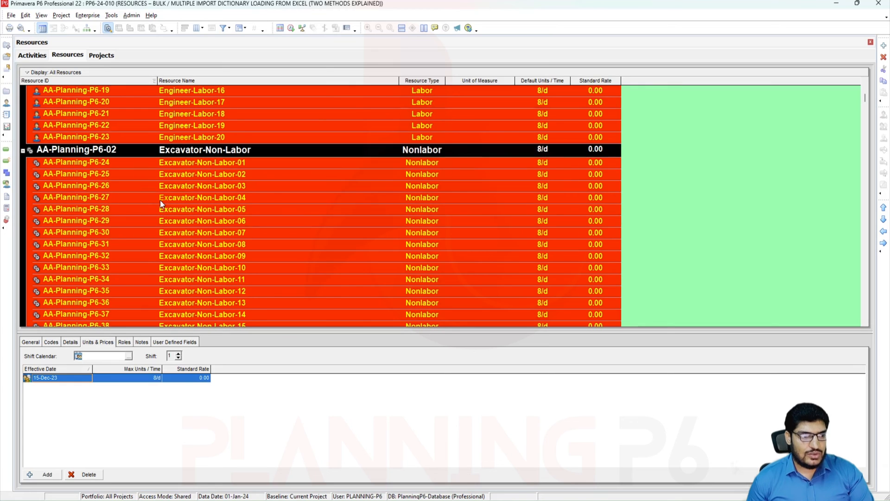
{"action": "scroll", "coordinate": [160, 199], "scroll_direction": "down", "scroll_amount": 4}
{"action": "scroll", "coordinate": [159, 198], "scroll_direction": "down", "scroll_amount": 5}
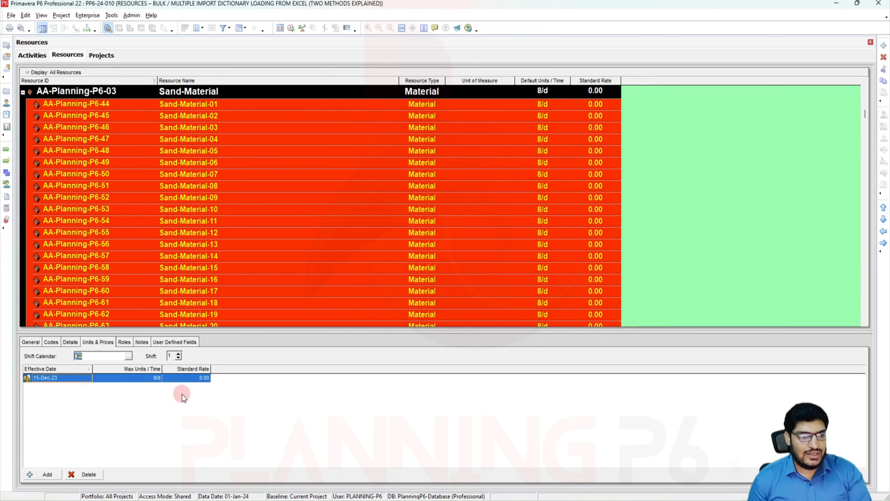
{"action": "left_click", "coordinate": [30, 342]}
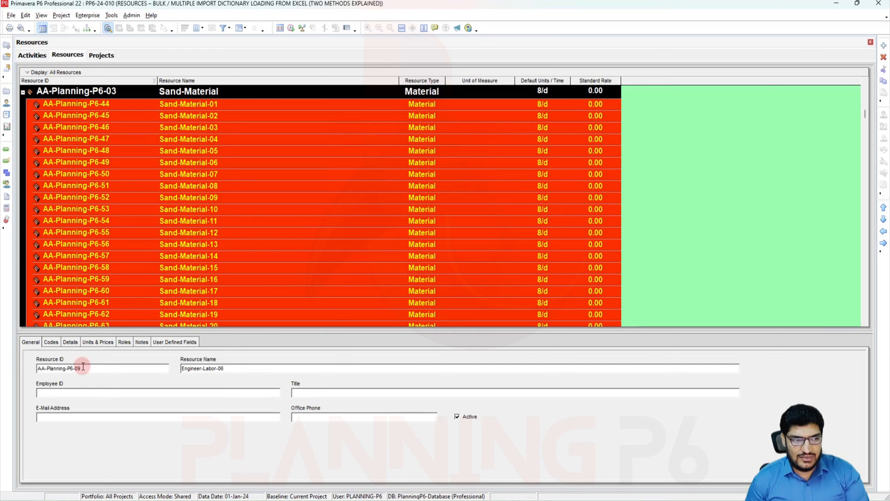
{"action": "left_click", "coordinate": [50, 343]}
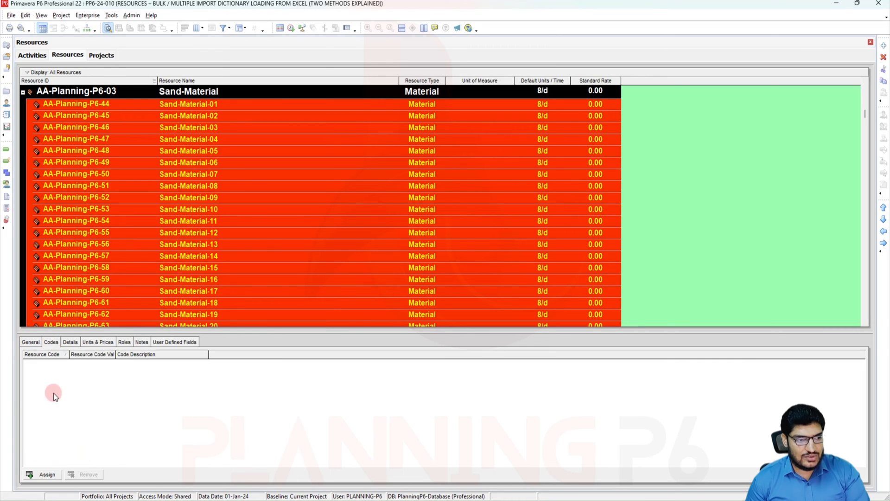
{"action": "left_click", "coordinate": [71, 342]}
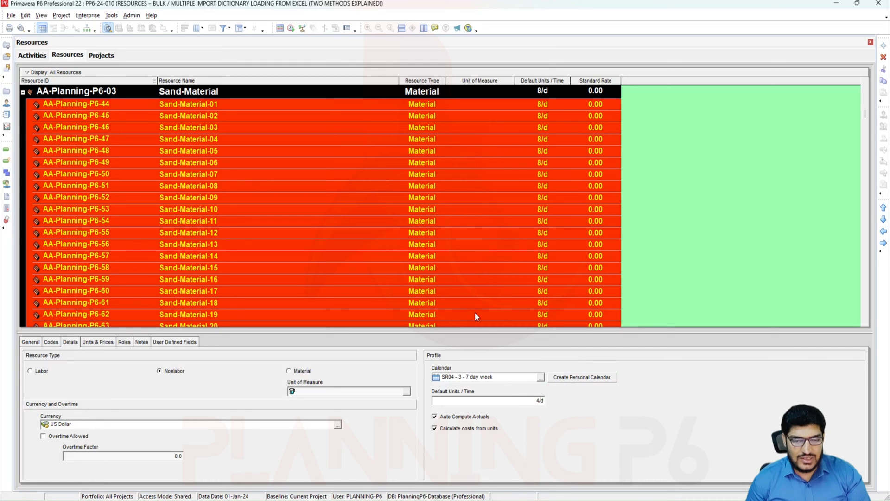
{"action": "left_click", "coordinate": [96, 344]}
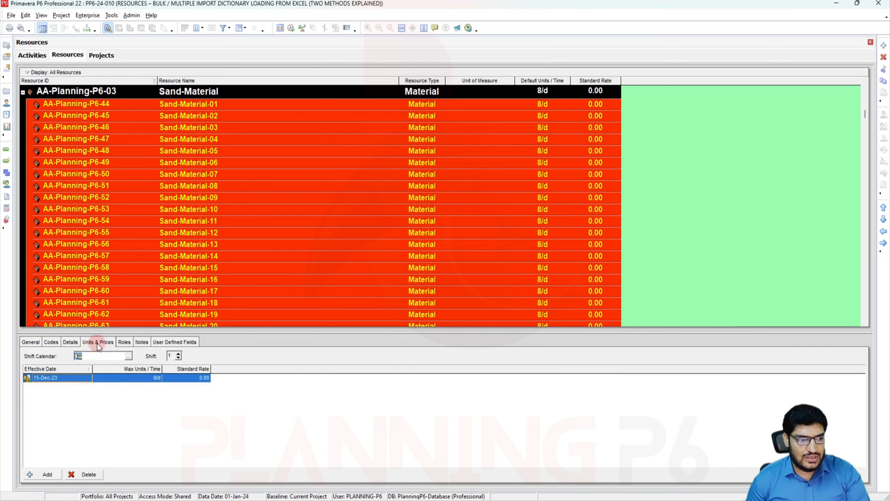
{"action": "left_click", "coordinate": [127, 344]}
{"action": "left_click", "coordinate": [141, 342]}
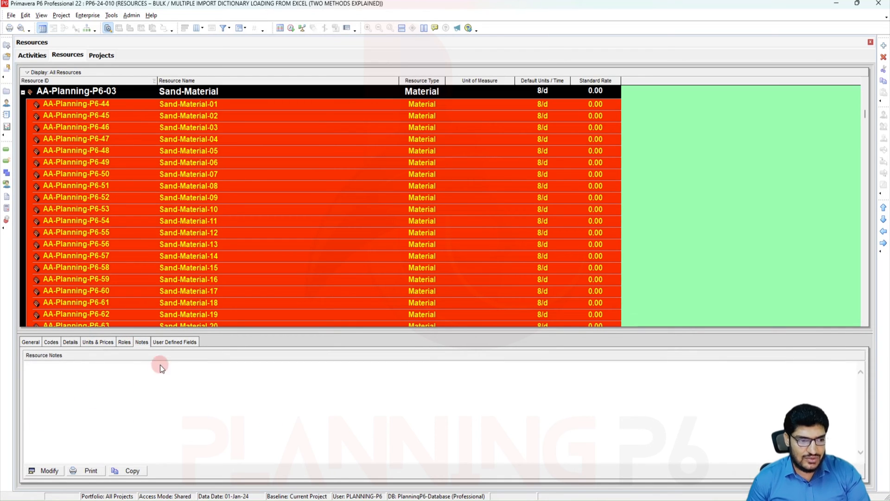
{"action": "left_click", "coordinate": [172, 344]}
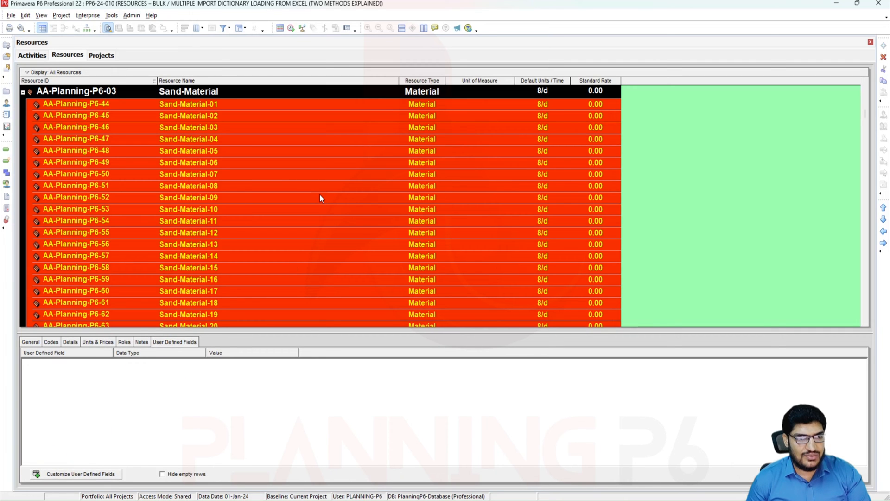
- Look up the user defined fields available for the Resources subject area, then close the list
{"action": "scroll", "coordinate": [319, 194], "scroll_direction": "up", "scroll_amount": 6}
{"action": "scroll", "coordinate": [319, 194], "scroll_direction": "up", "scroll_amount": 8}
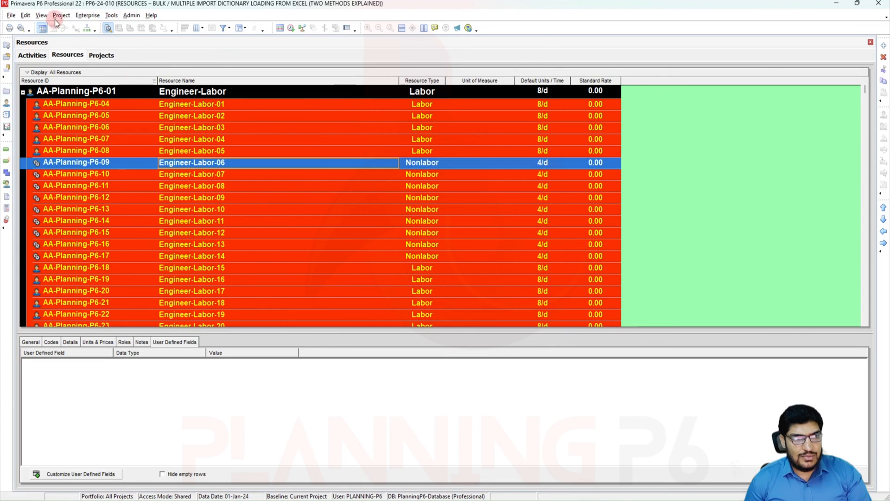
{"action": "left_click", "coordinate": [87, 16]}
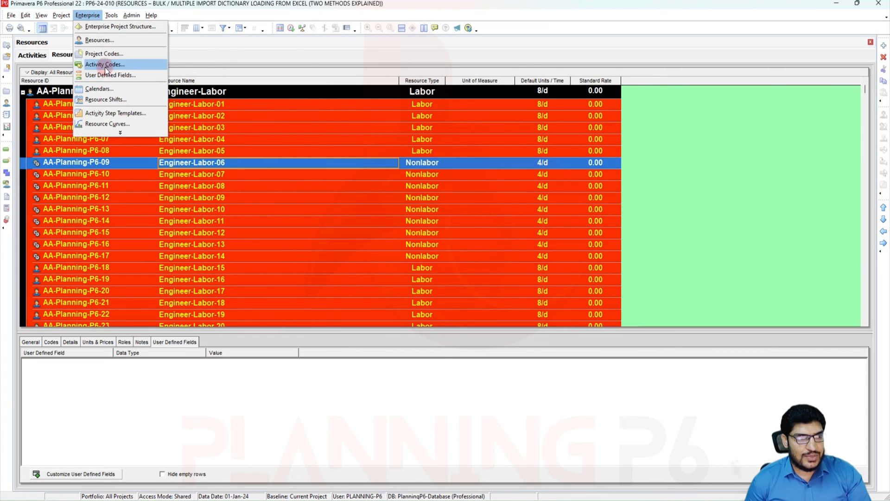
{"action": "left_click", "coordinate": [126, 90]}
{"action": "left_click", "coordinate": [291, 294]}
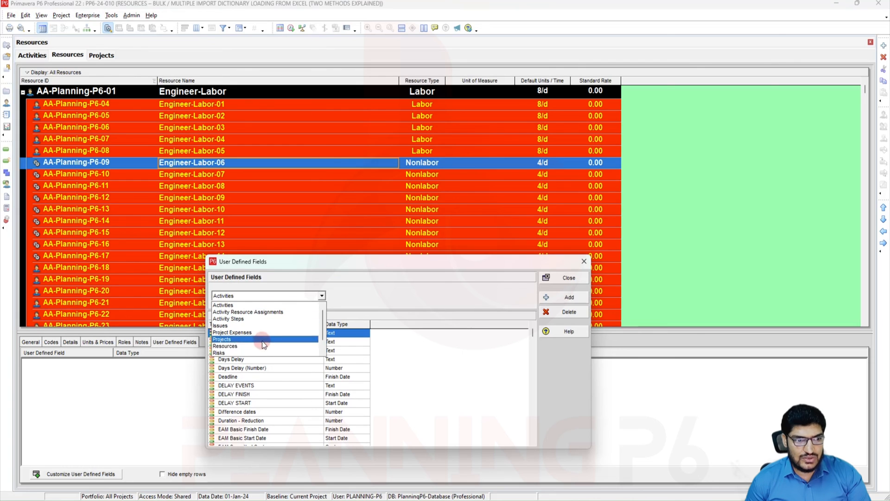
{"action": "left_click", "coordinate": [264, 347]}
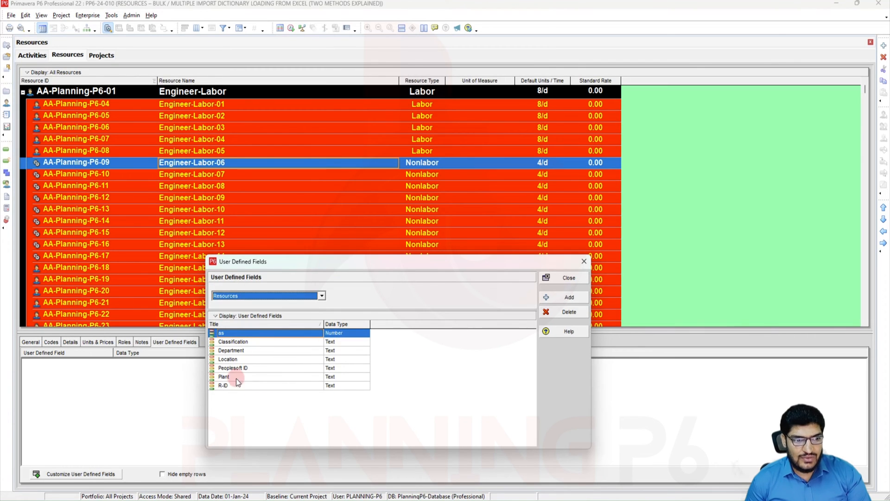
{"action": "left_click", "coordinate": [583, 261]}
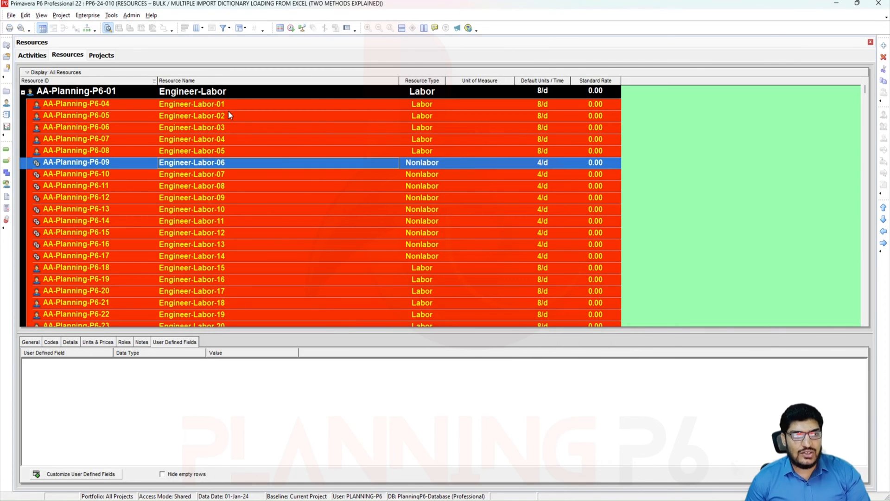
- Inspect the subject areas offered when modifying the first Global Change, leaving its definition without saving
{"action": "left_click", "coordinate": [109, 18]}
{"action": "left_click", "coordinate": [136, 85]}
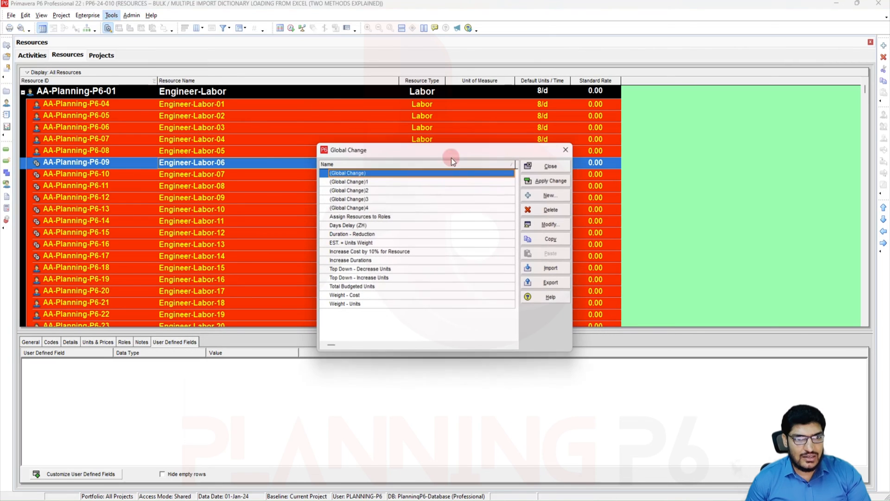
{"action": "left_click", "coordinate": [547, 230]}
{"action": "left_click", "coordinate": [368, 165]}
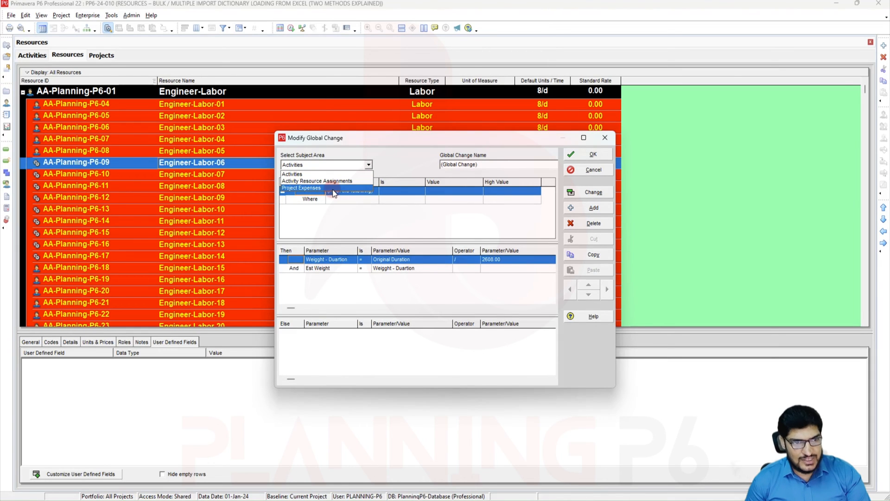
{"action": "left_click", "coordinate": [608, 137]}
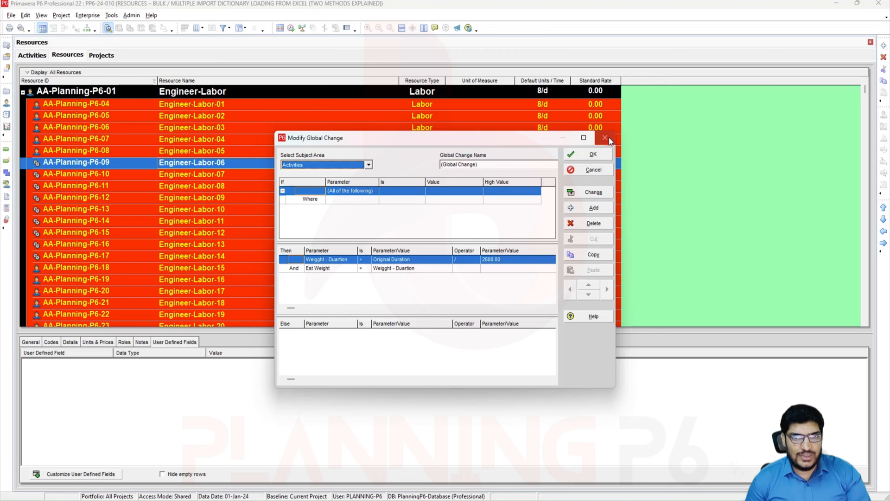
- Close the Global Change windows and collapse the Engineer-Labor, Excavator-Non-Labor and Sand-Material resource groups
{"action": "left_click", "coordinate": [609, 137]}
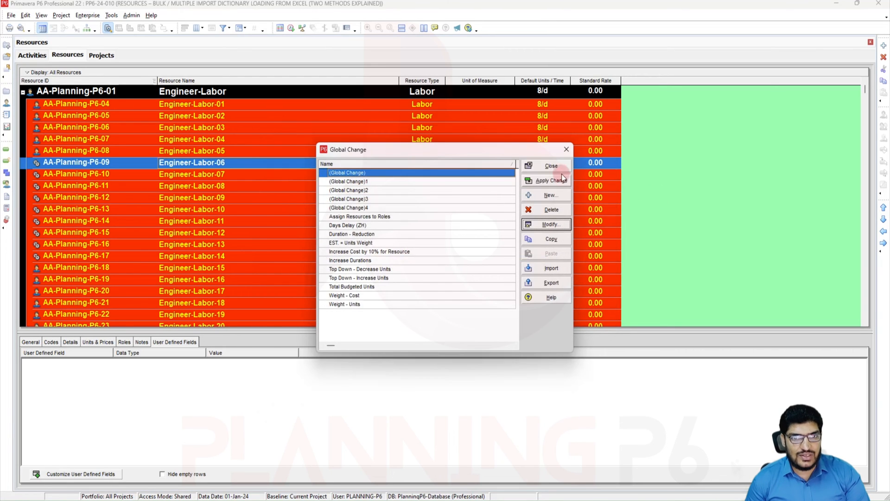
{"action": "left_click", "coordinate": [562, 179]}
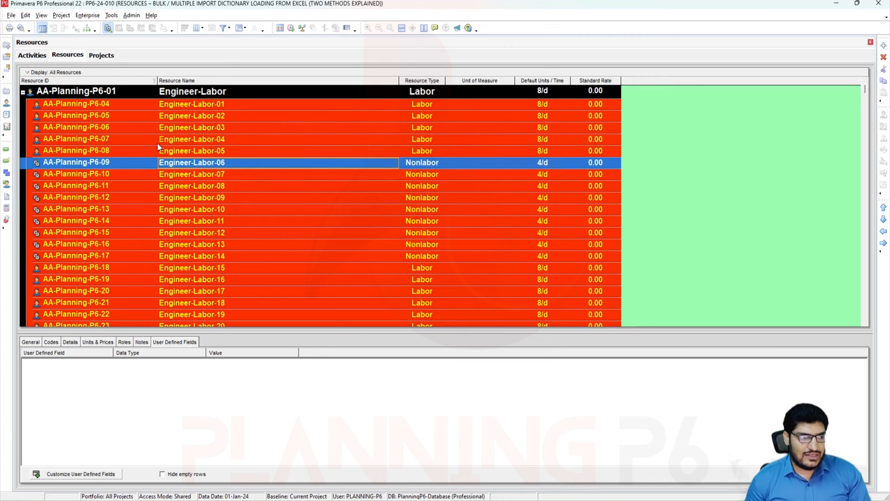
{"action": "left_click", "coordinate": [24, 92]}
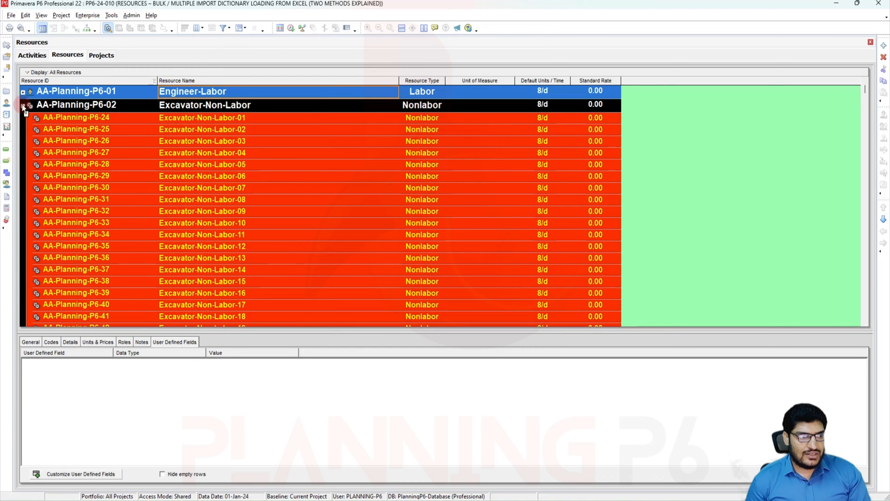
{"action": "left_click", "coordinate": [23, 105]}
{"action": "left_click", "coordinate": [24, 120]}
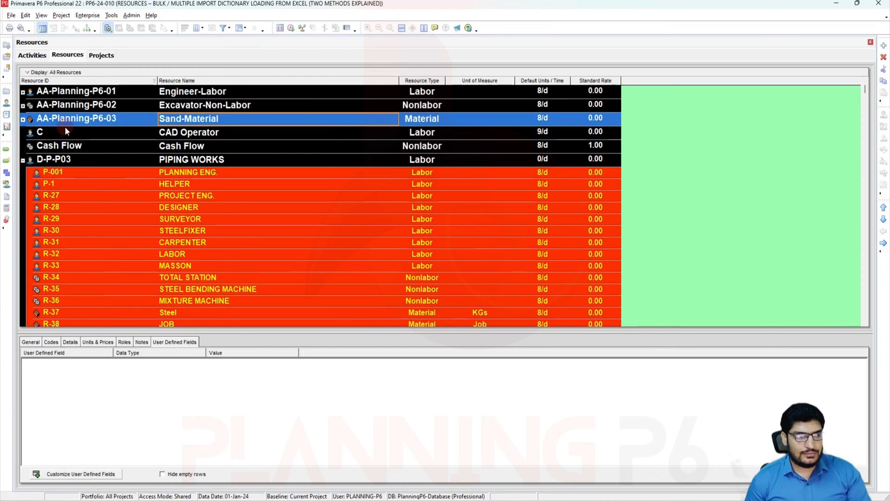
- Add a new resource with the ID AA-Planning-P6-011 from the Engineer-Labor group and outdent it to the top level
{"action": "left_click", "coordinate": [88, 93]}
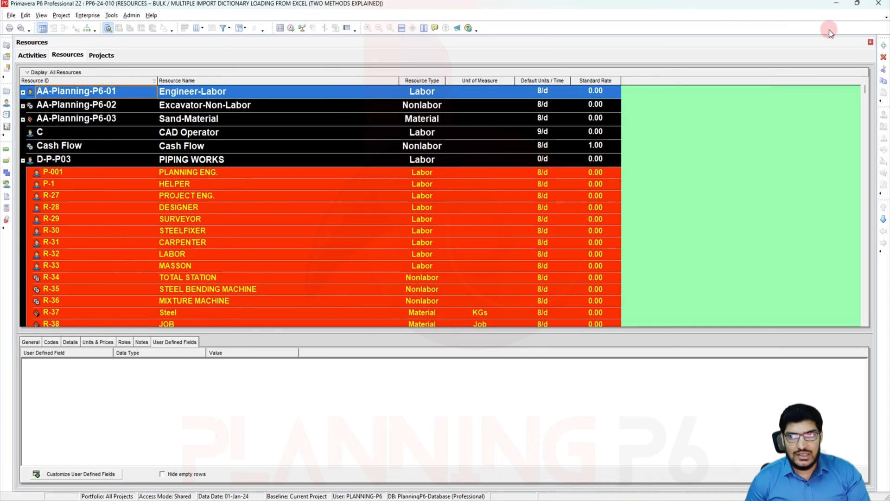
{"action": "left_click", "coordinate": [883, 46]}
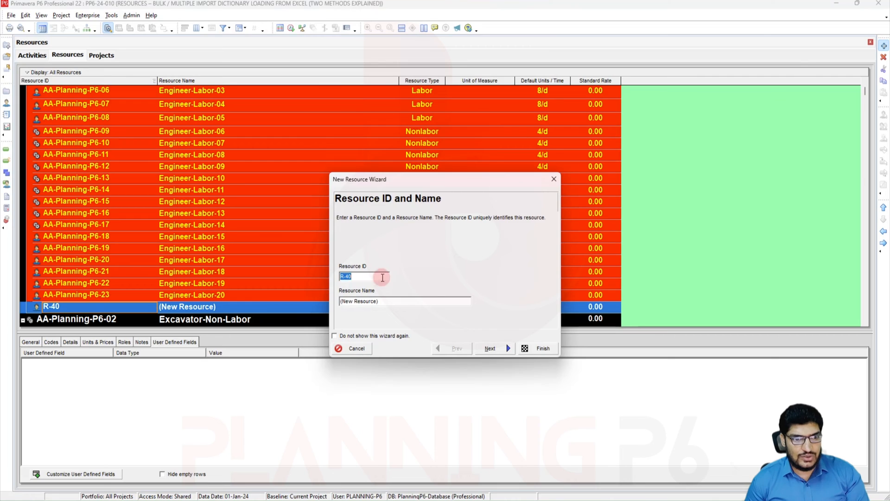
{"action": "type", "text": "AA"}
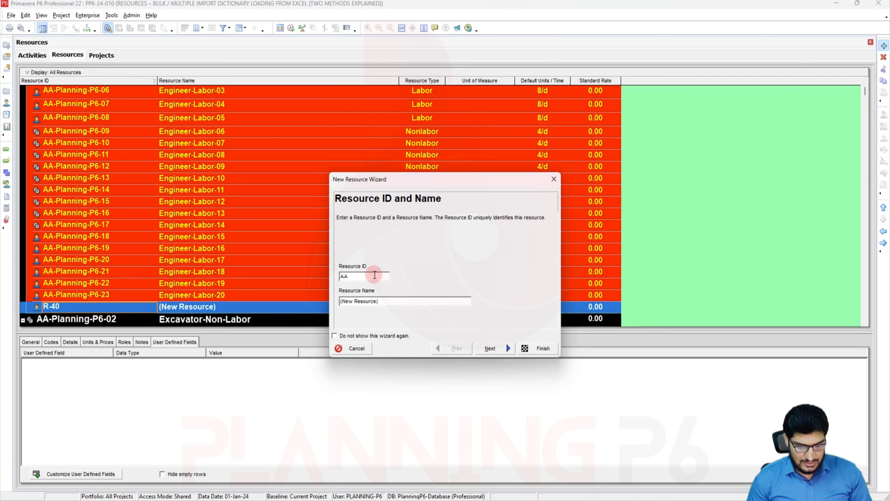
{"action": "type", "text": "-Pl"}
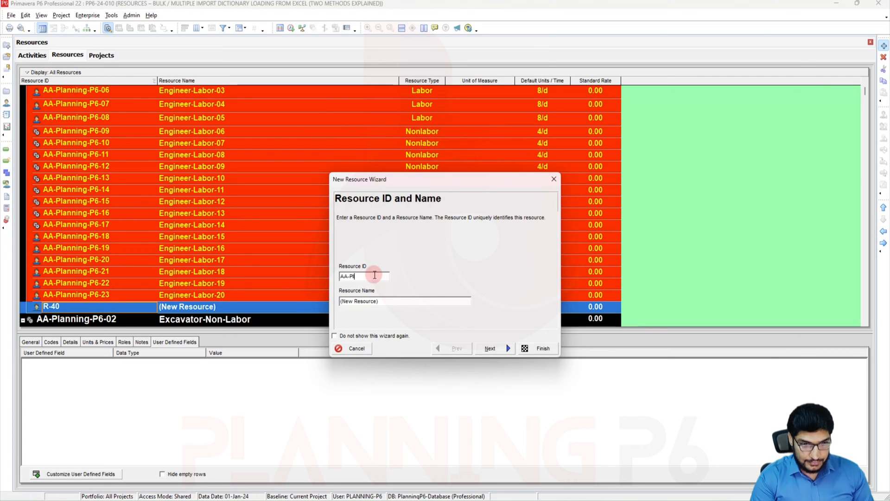
{"action": "type", "text": "anning"}
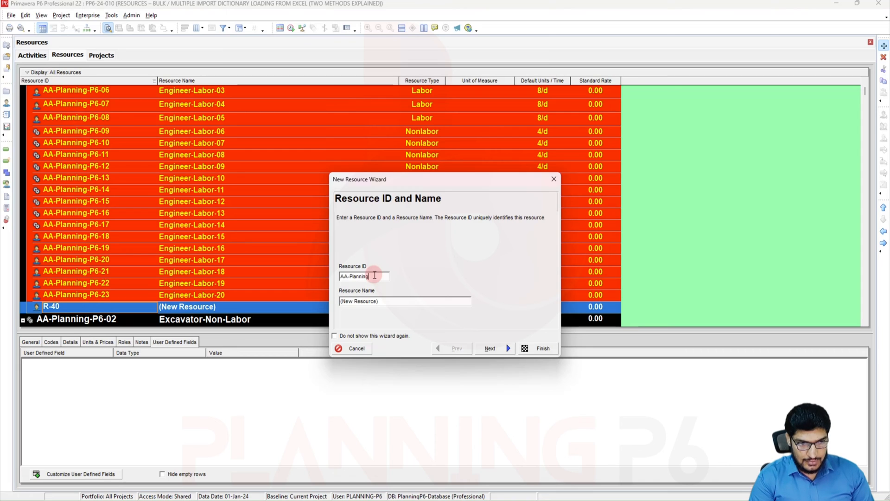
{"action": "type", "text": "-P6-011"}
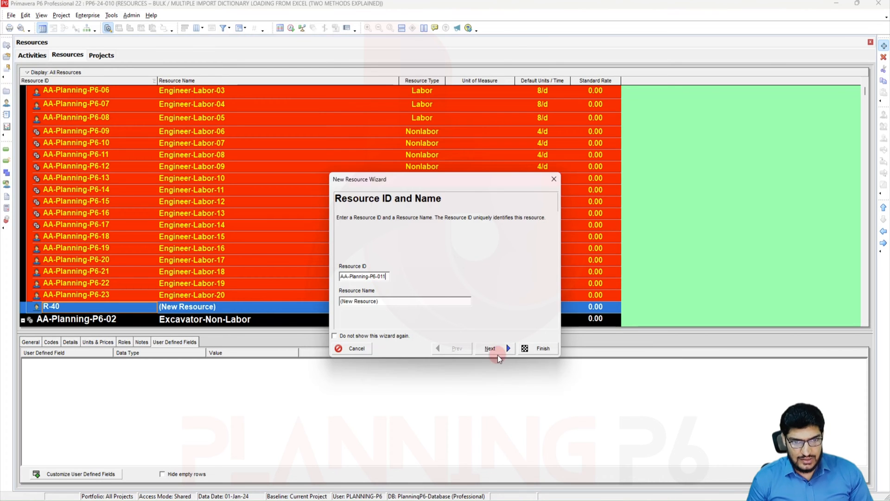
{"action": "left_click", "coordinate": [491, 349]}
{"action": "left_click", "coordinate": [542, 348]}
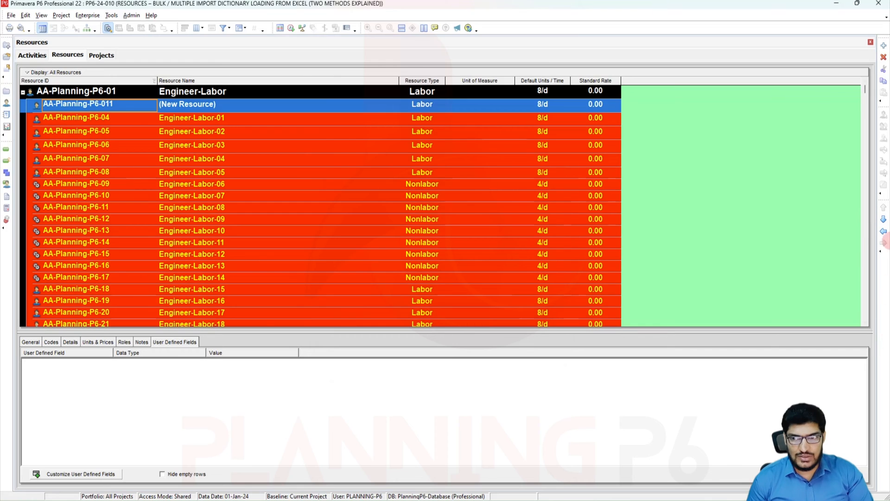
{"action": "left_click", "coordinate": [884, 232]}
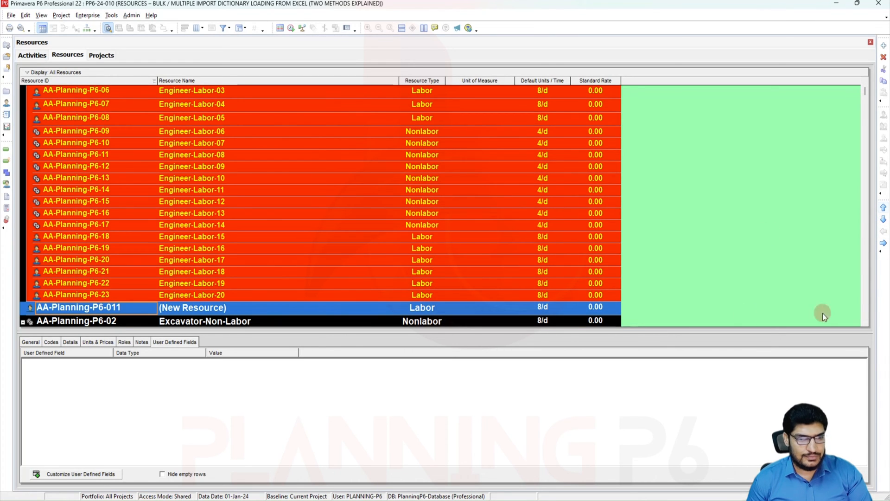
- Change the new top-level resource's ID to AA-Planning-P6-001
{"action": "left_click", "coordinate": [110, 309]}
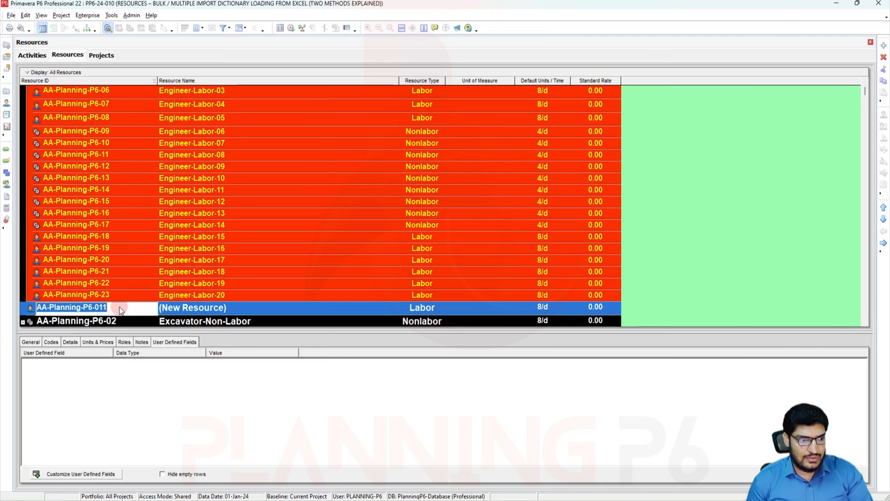
{"action": "left_click", "coordinate": [99, 308]}
{"action": "type", "text": "0"}
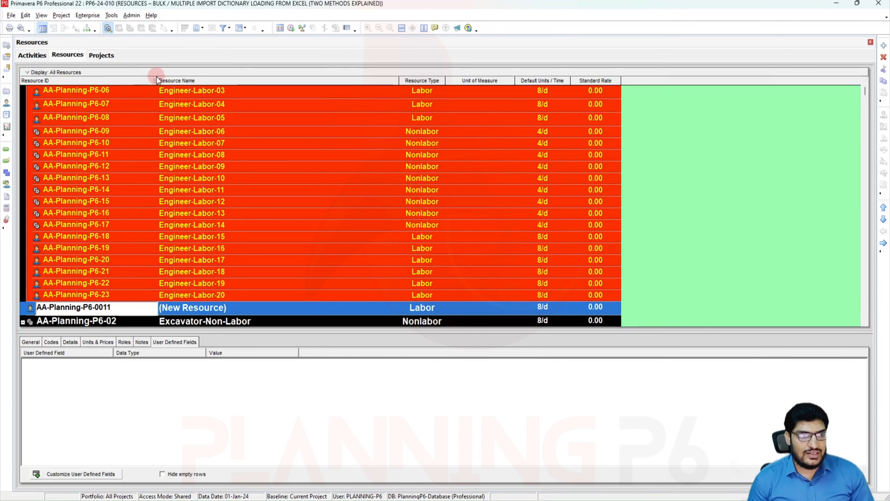
{"action": "left_click", "coordinate": [119, 309]}
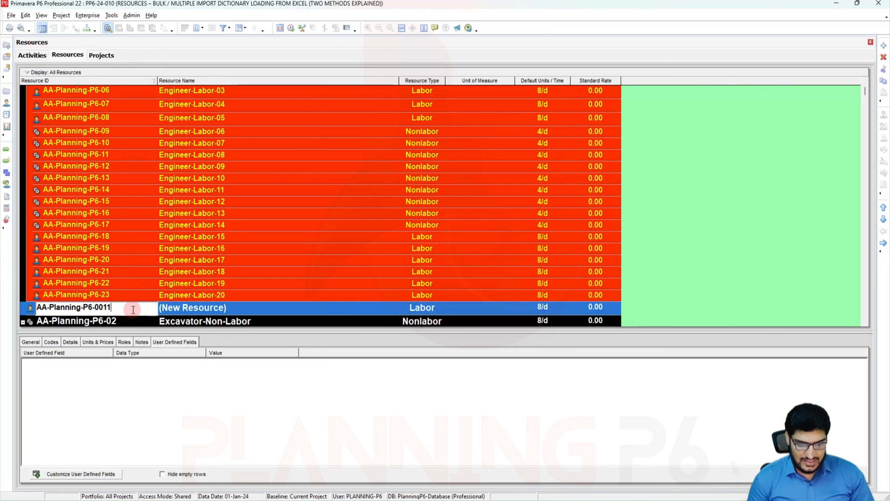
{"action": "key", "text": "BackSpace"}
{"action": "left_click", "coordinate": [128, 240]}
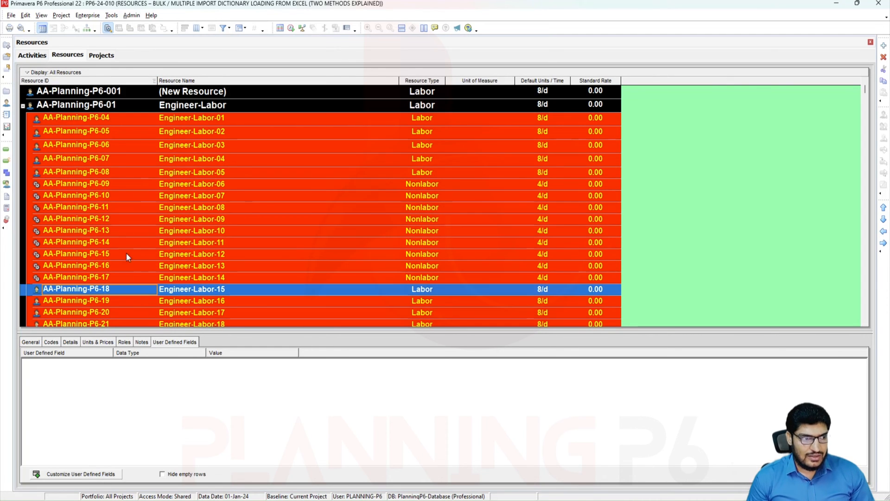
- Indent the Engineer-Labor group beneath resource AA-Planning-P6-001 and collapse it
{"action": "left_click", "coordinate": [146, 104]}
{"action": "left_click", "coordinate": [23, 105]}
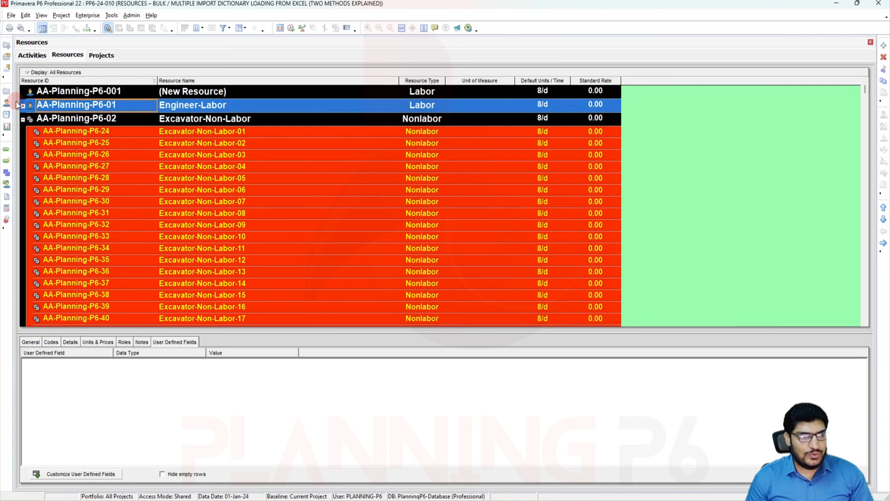
{"action": "left_click", "coordinate": [23, 106]}
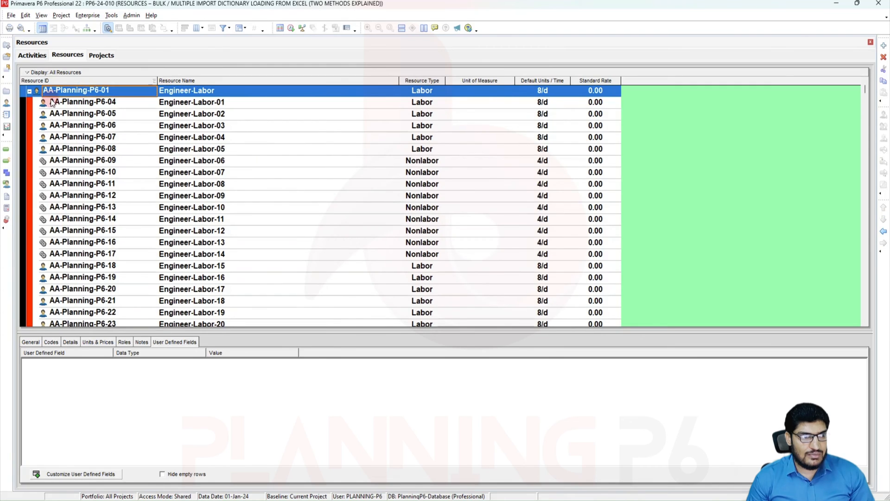
{"action": "left_click", "coordinate": [29, 90]}
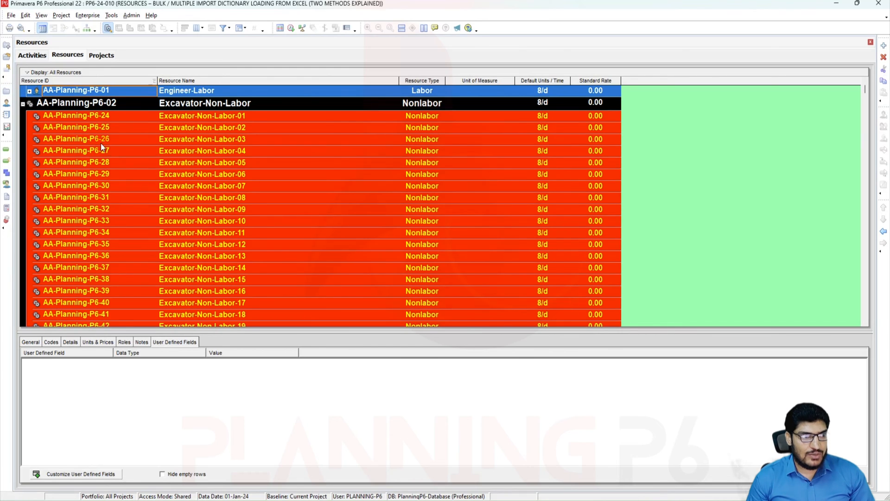
{"action": "left_click", "coordinate": [198, 126]}
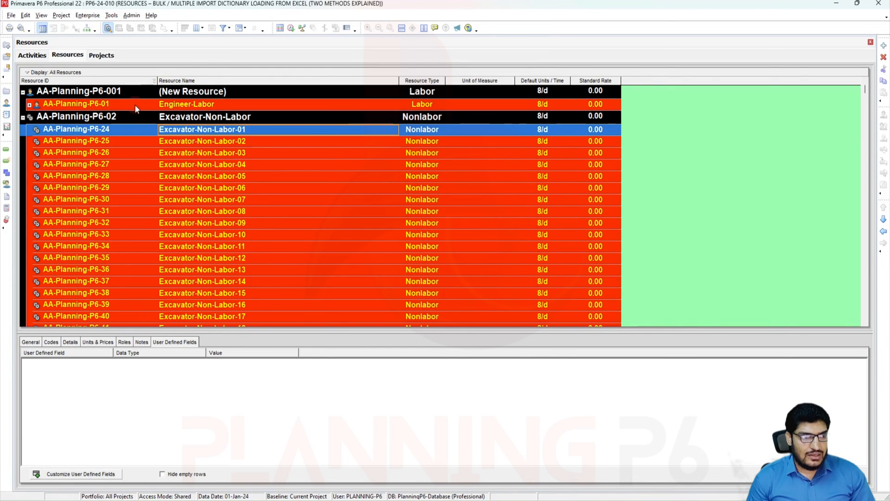
- Rename resource AA-Planning-P6-001 as NOTEPAD METHOD, keeping the Excavator-Non-Labor and Engineer-Labor groups collapsed
{"action": "left_click", "coordinate": [23, 117]}
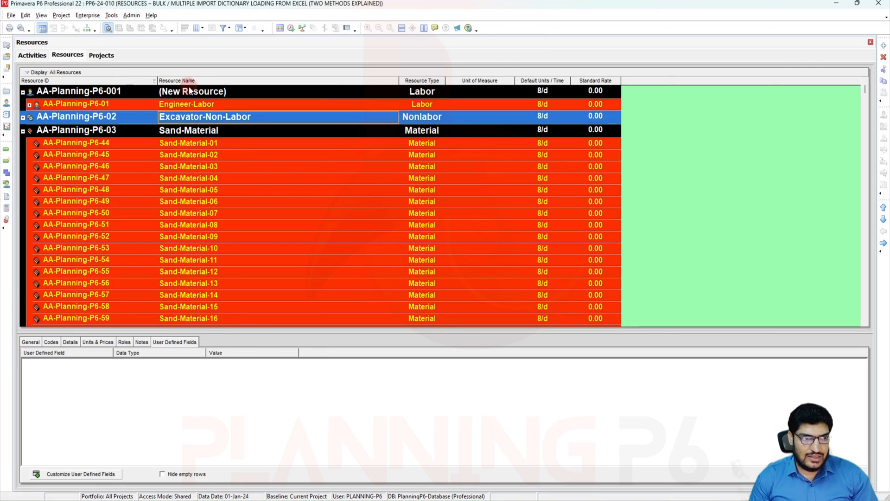
{"action": "left_click", "coordinate": [224, 93]}
{"action": "left_click", "coordinate": [232, 92]}
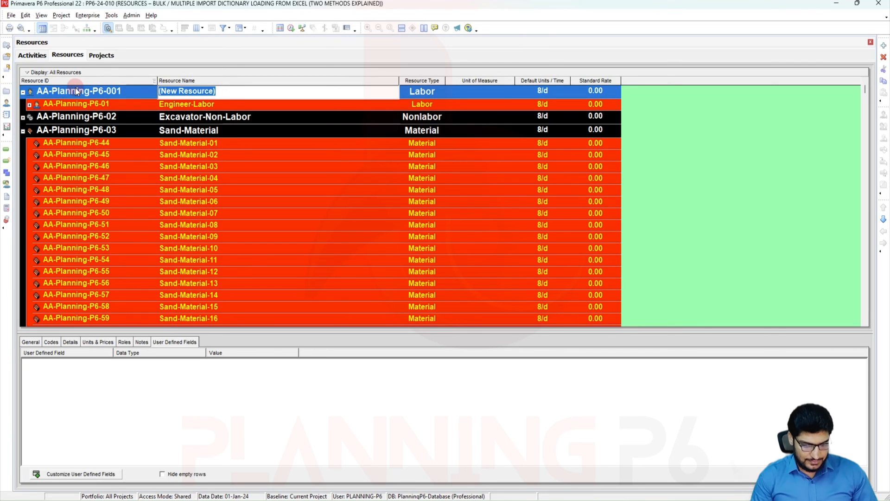
{"action": "type", "text": "NOTE"}
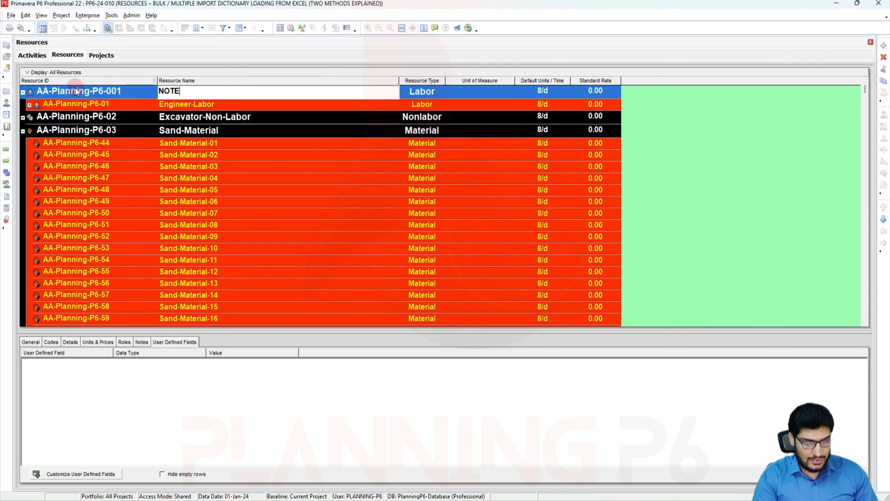
{"action": "type", "text": "PAD"}
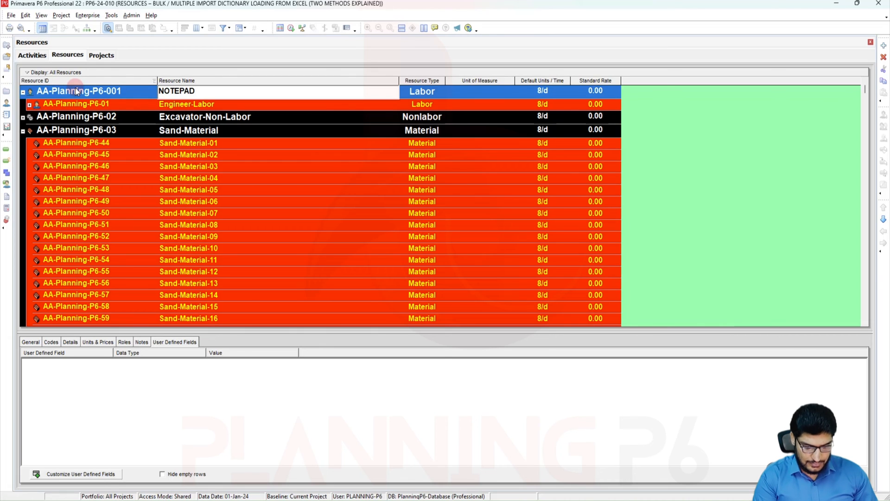
{"action": "type", "text": " METHOD"}
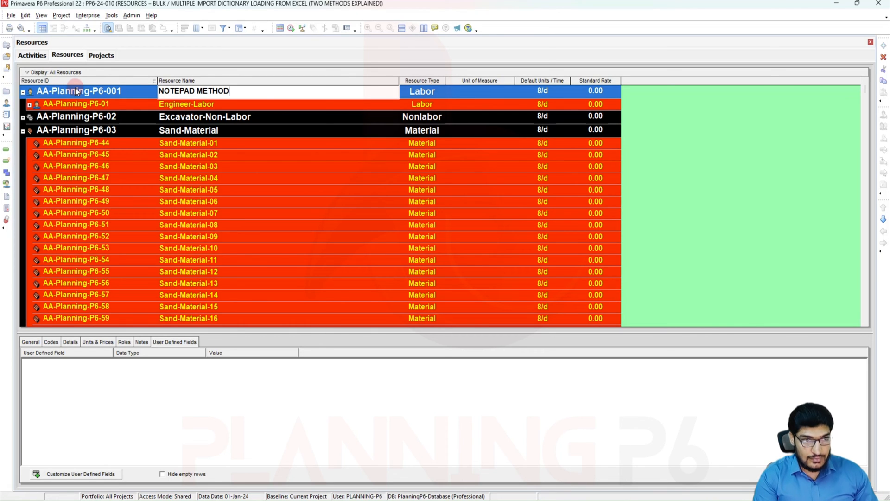
{"action": "left_click", "coordinate": [29, 105]}
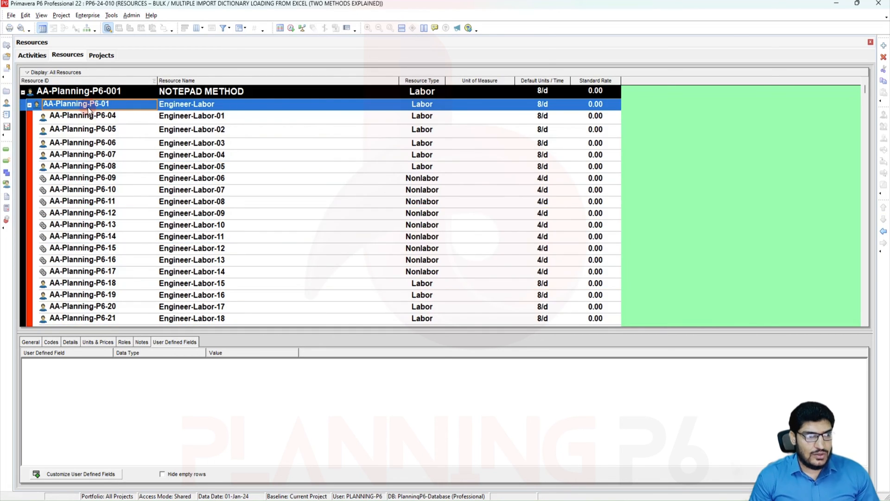
{"action": "left_click", "coordinate": [29, 105]}
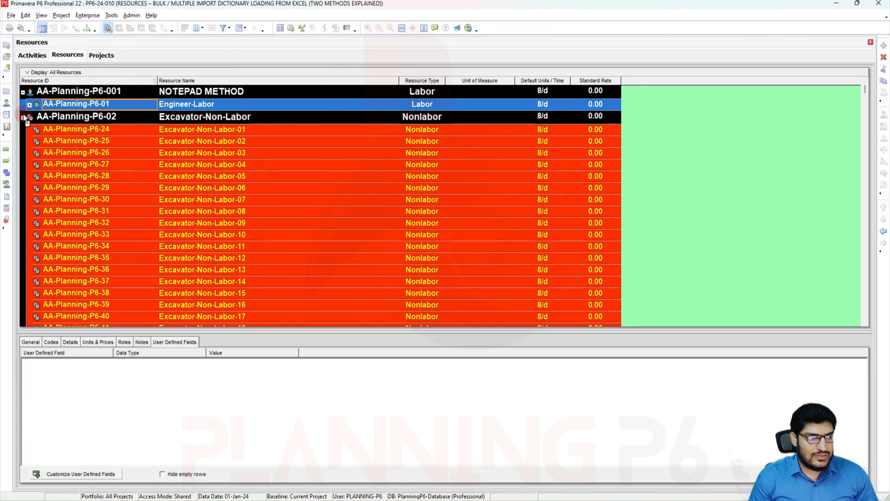
- Indent the Excavator-Non-Labor group beneath NOTEPAD METHOD, and collapse both it and the Engineer-Labor group
{"action": "left_click", "coordinate": [27, 116]}
{"action": "left_click", "coordinate": [22, 118]}
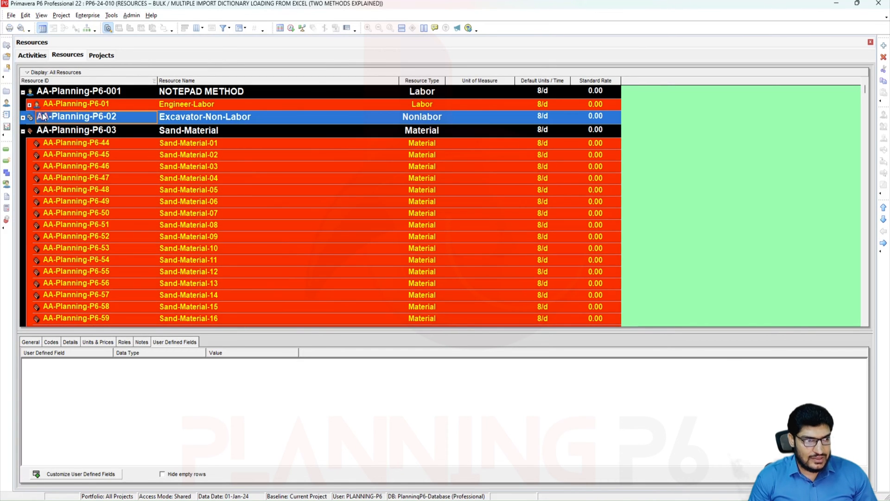
{"action": "left_click", "coordinate": [884, 243]}
{"action": "scroll", "coordinate": [139, 180], "scroll_direction": "up", "scroll_amount": 2}
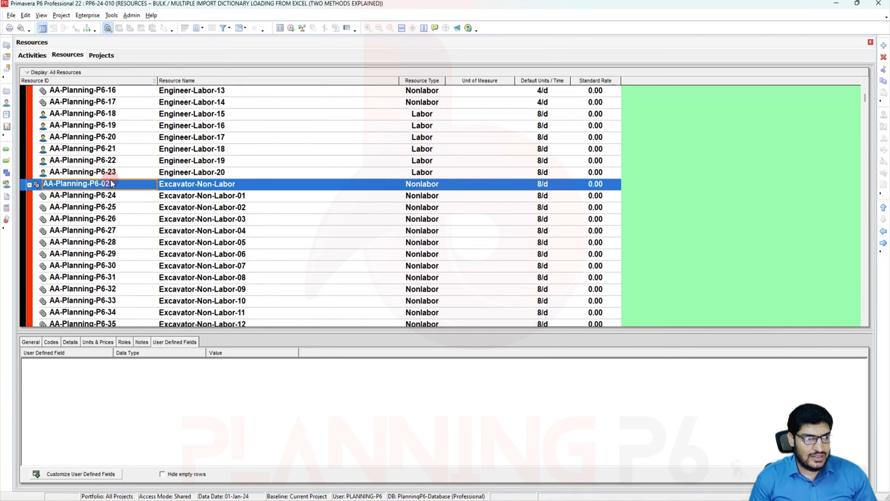
{"action": "left_click", "coordinate": [27, 185]}
{"action": "scroll", "coordinate": [143, 183], "scroll_direction": "up", "scroll_amount": 2}
{"action": "left_click", "coordinate": [154, 175]}
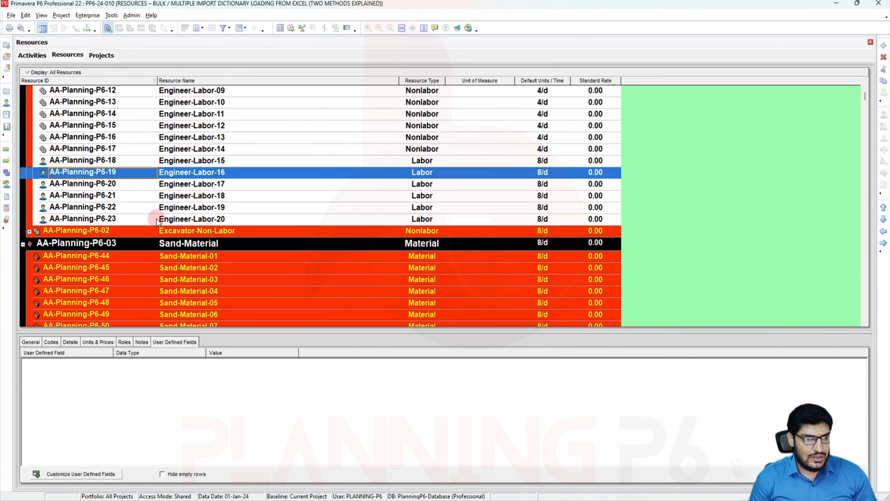
{"action": "scroll", "coordinate": [221, 195], "scroll_direction": "up", "scroll_amount": 5}
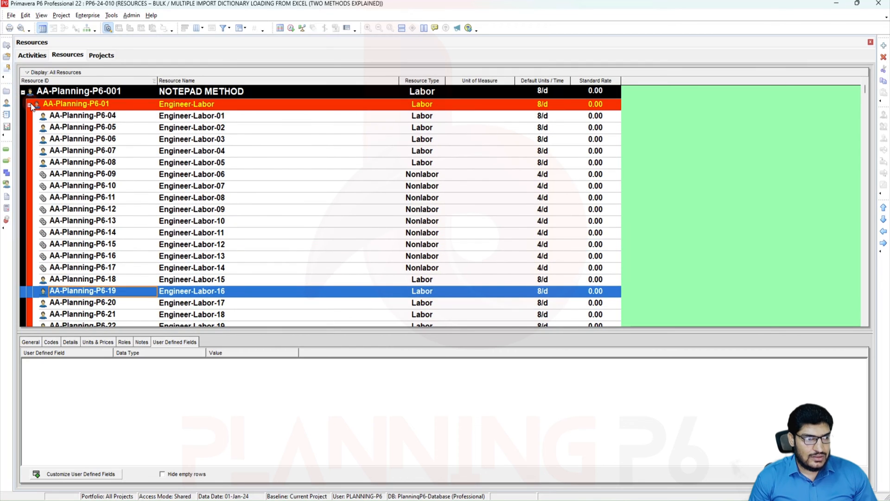
{"action": "left_click", "coordinate": [29, 105]}
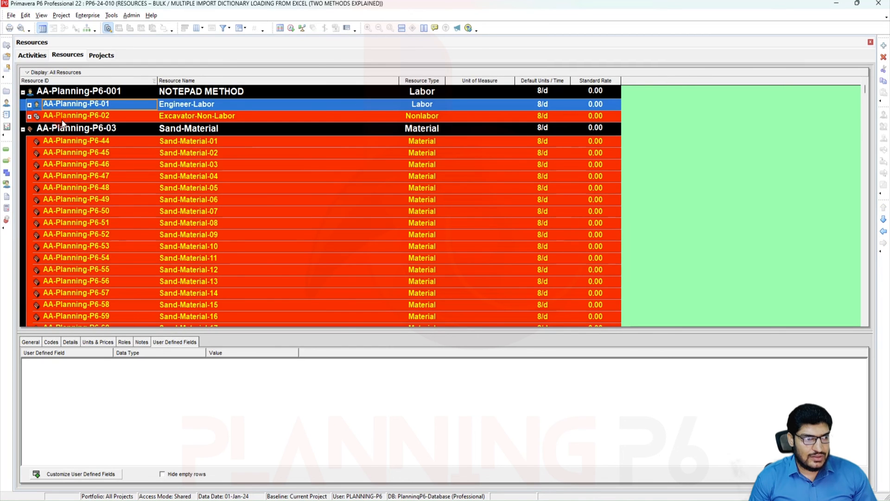
- Indent the Sand-Material group beneath NOTEPAD METHOD and collapse it
{"action": "left_click", "coordinate": [23, 129]}
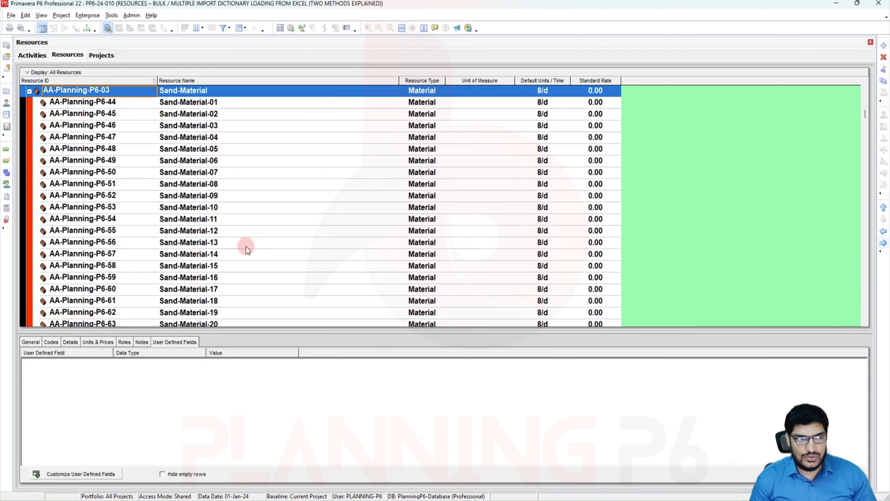
{"action": "scroll", "coordinate": [246, 249], "scroll_direction": "up", "scroll_amount": 3}
{"action": "left_click", "coordinate": [30, 173]}
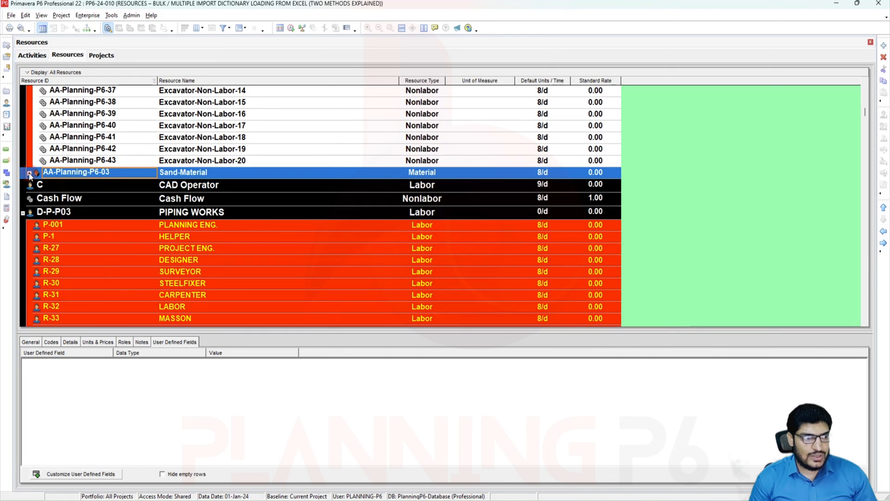
{"action": "scroll", "coordinate": [29, 176], "scroll_direction": "up", "scroll_amount": 6}
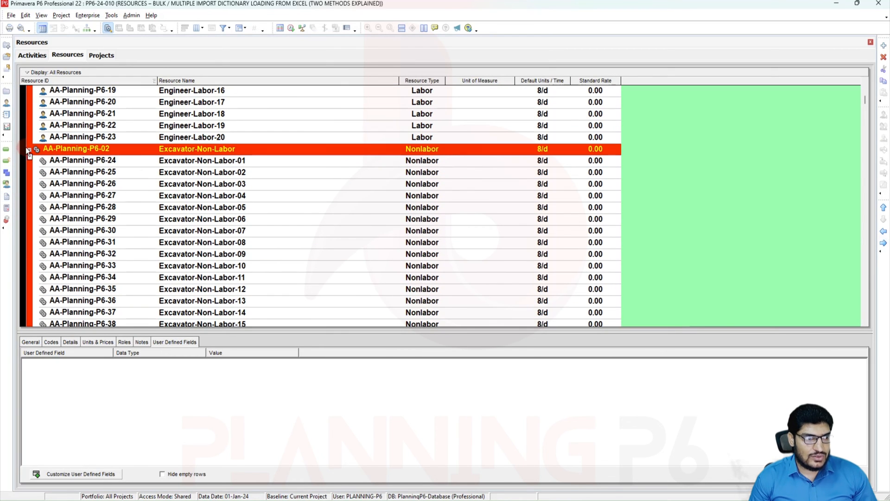
- Collapse the Excavator-Non-Labor and Engineer-Labor groups, and collapse their NOTEPAD METHOD parent
{"action": "left_click", "coordinate": [28, 149]}
{"action": "scroll", "coordinate": [68, 147], "scroll_direction": "up", "scroll_amount": 6}
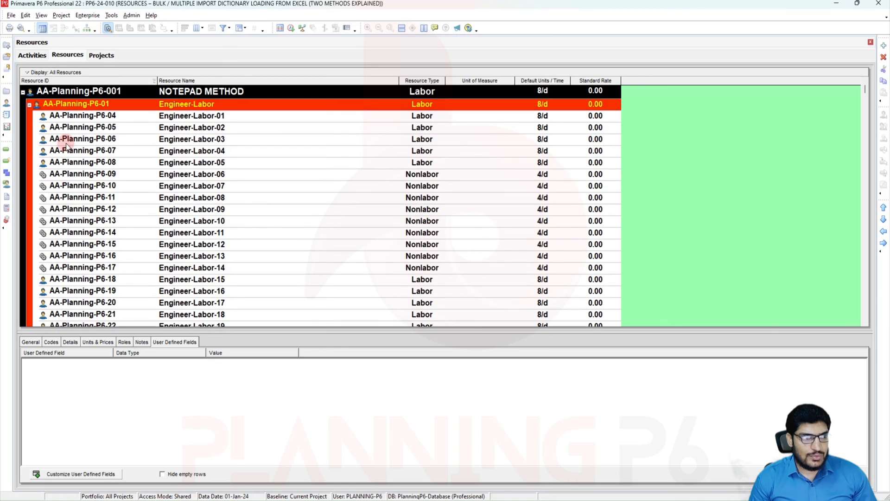
{"action": "left_click", "coordinate": [29, 104]}
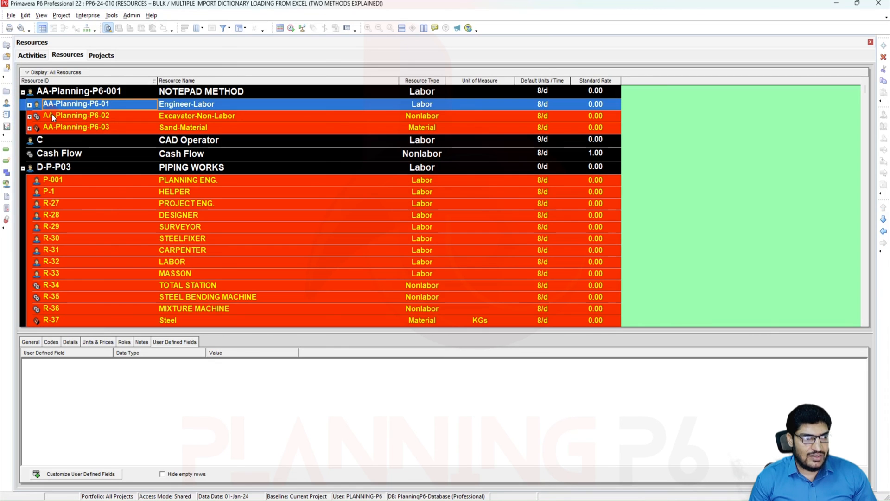
{"action": "left_click", "coordinate": [204, 118]}
{"action": "key", "text": "Down"}
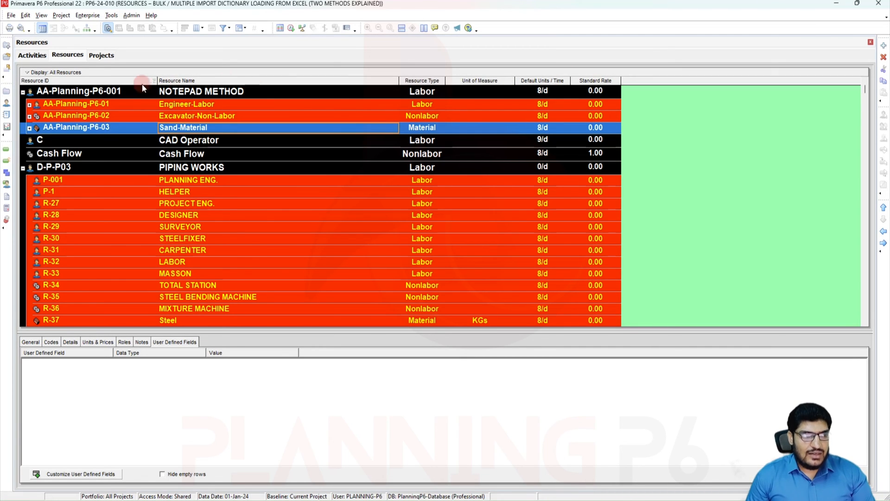
{"action": "left_click", "coordinate": [23, 92]}
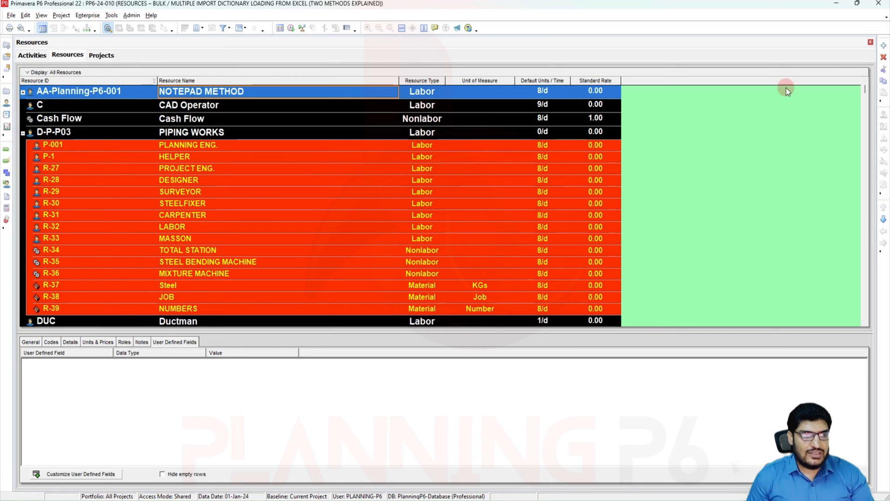
- Add a new Labor resource with the ID AA-Planning-P6-0001 and outdent it to the top level
{"action": "left_click", "coordinate": [884, 46]}
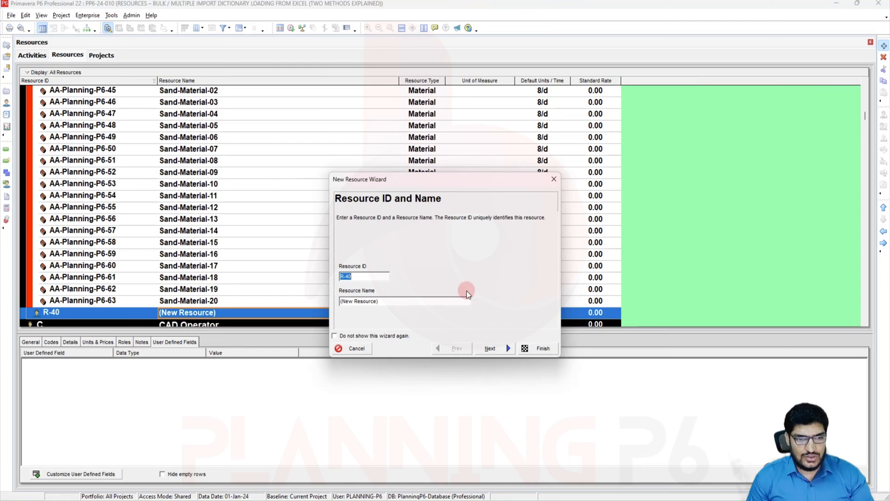
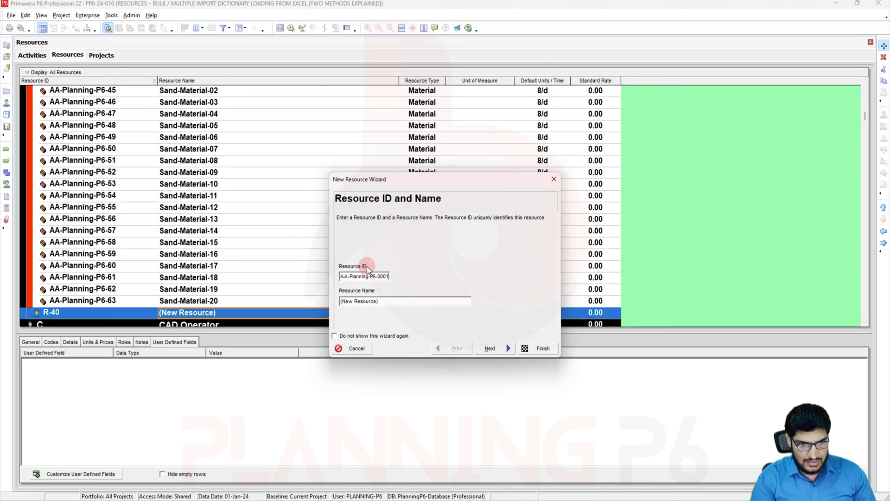
{"action": "left_click", "coordinate": [492, 348]}
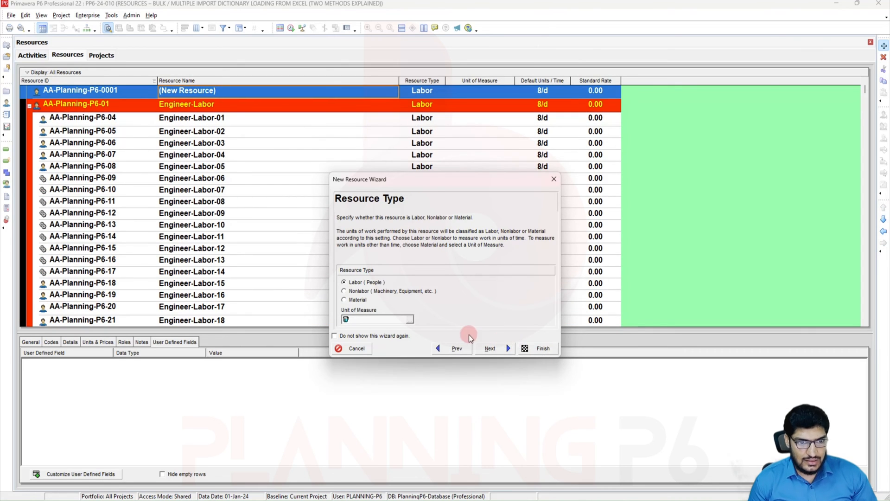
{"action": "left_click", "coordinate": [547, 351]}
{"action": "scroll", "coordinate": [194, 167], "scroll_direction": "up", "scroll_amount": 1}
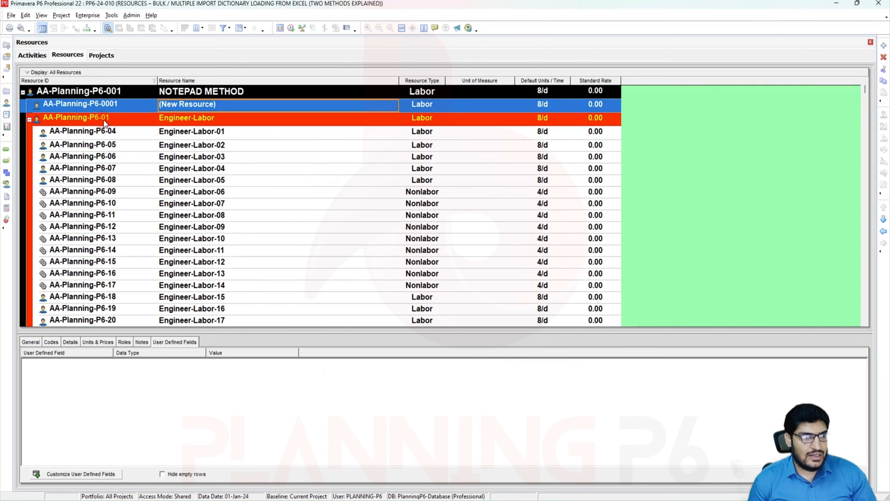
{"action": "left_click", "coordinate": [884, 231]}
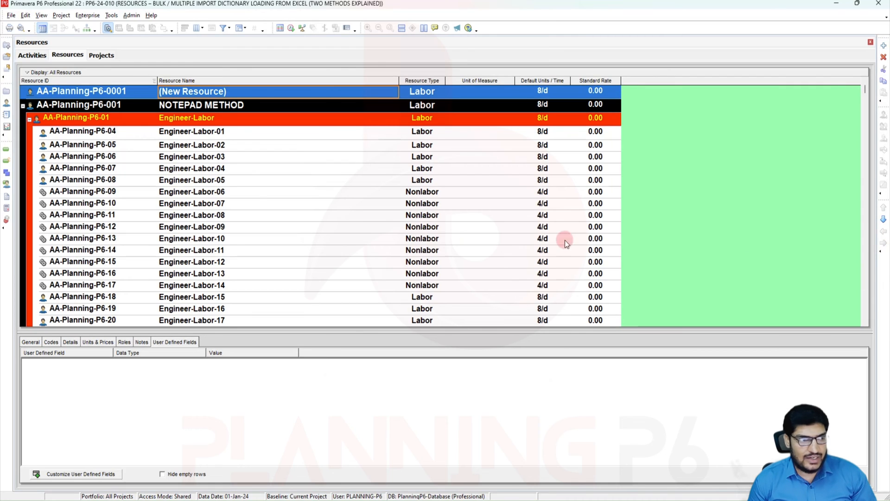
- Name resource AA-Planning-P6-0001 as Planning-P6 - RSRC
{"action": "left_click", "coordinate": [181, 95]}
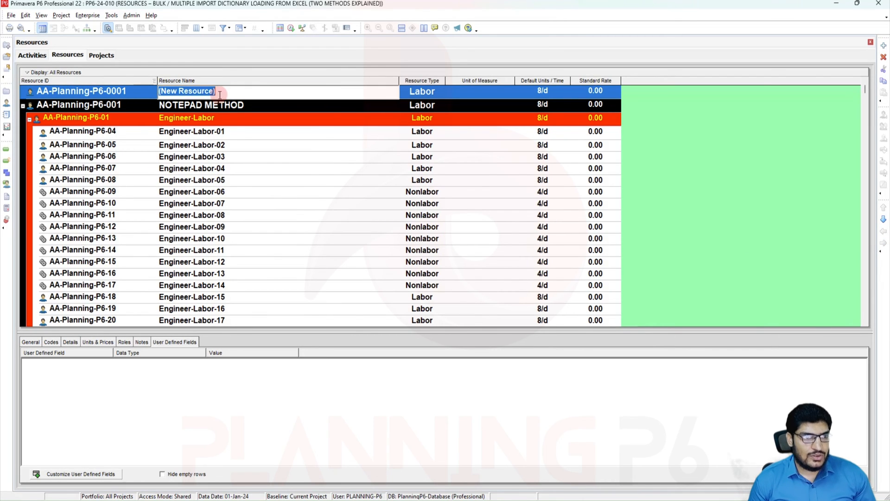
{"action": "type", "text": "Pla"}
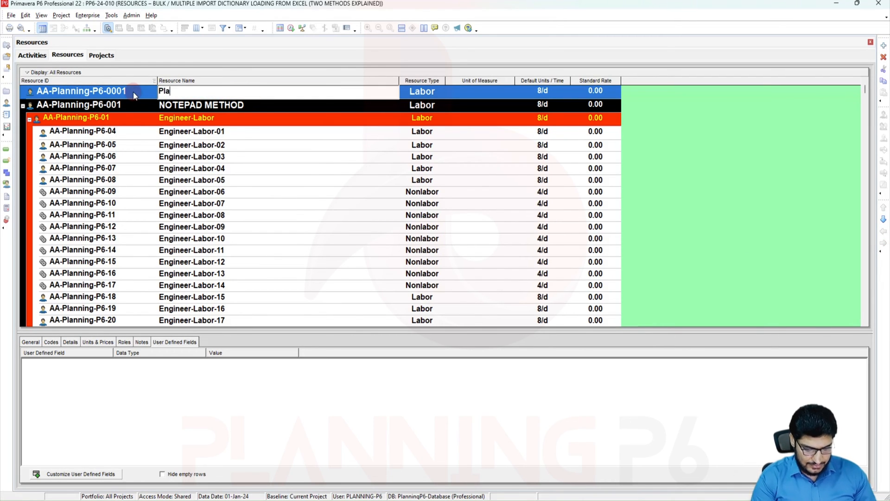
{"action": "type", "text": "nning-P6 RSRC"}
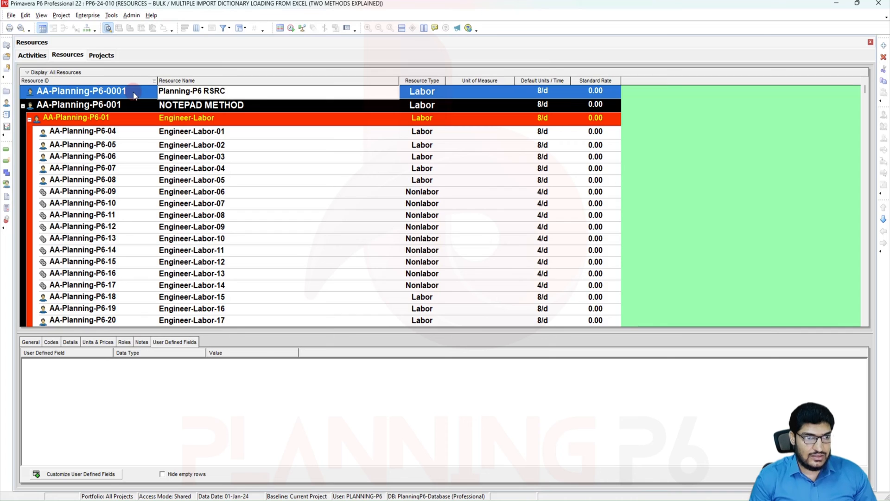
{"action": "left_click", "coordinate": [205, 91]}
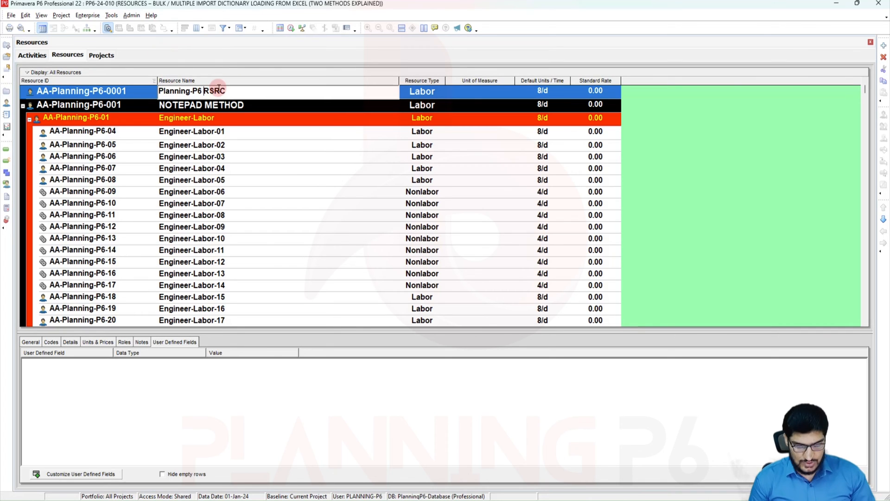
{"action": "type", "text": "-"}
{"action": "key", "text": "Return"}
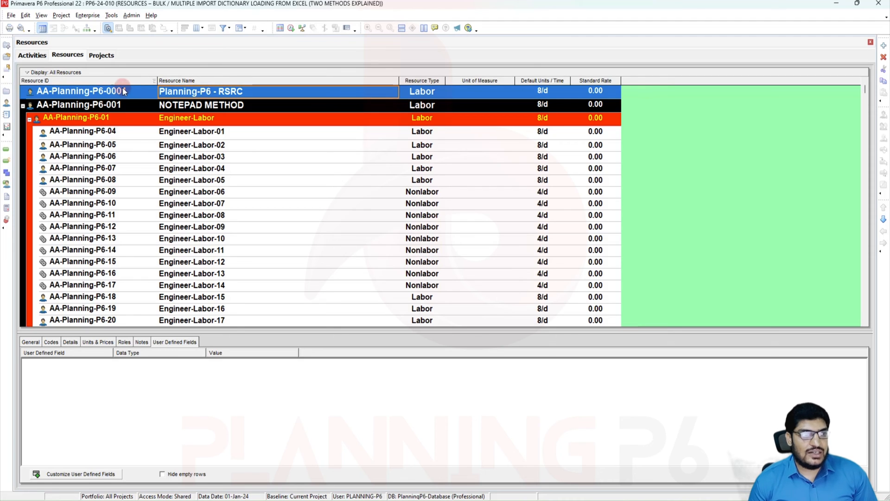
- Add a new resource with default settings beneath Planning-P6 - RSRC, keeping the NOTEPAD METHOD group collapsed
{"action": "left_click", "coordinate": [22, 106]}
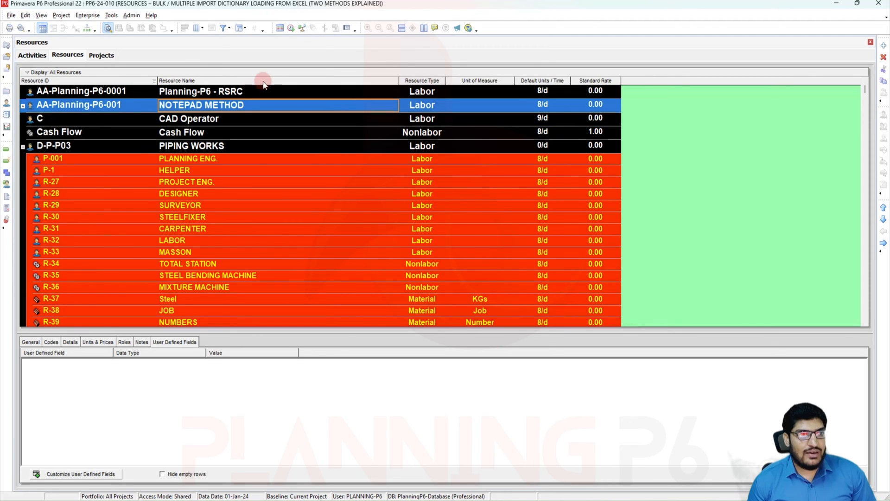
{"action": "left_click", "coordinate": [226, 90]}
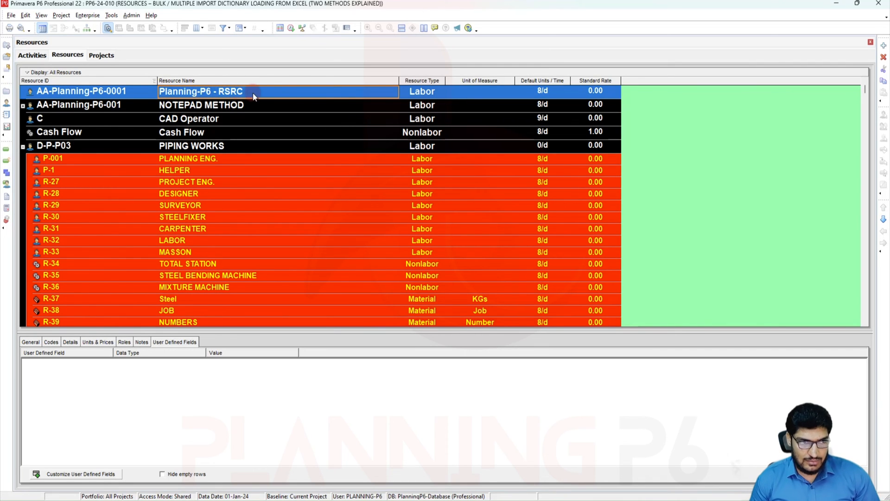
{"action": "left_click", "coordinate": [883, 45]}
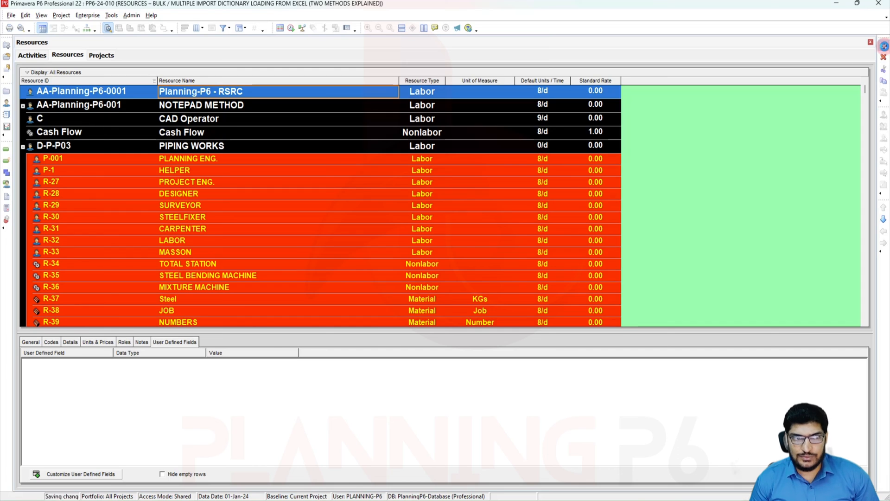
{"action": "left_click", "coordinate": [538, 348]}
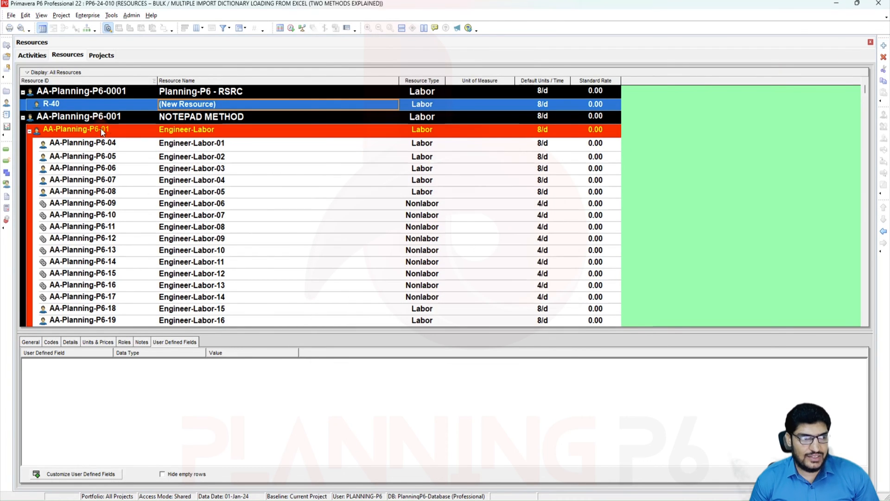
{"action": "left_click", "coordinate": [22, 117]}
- Set the new child resource's ID to 202-Planning-P6-1, based on the ID copied from its parent
{"action": "left_click", "coordinate": [75, 95]}
{"action": "left_click", "coordinate": [108, 91]}
{"action": "key", "text": "ctrl+c"}
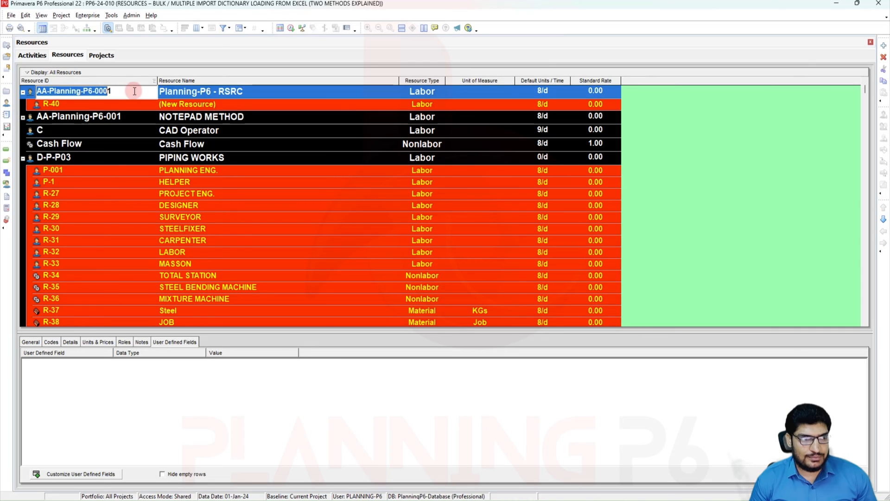
{"action": "left_click", "coordinate": [76, 104]}
{"action": "left_click", "coordinate": [74, 104]}
{"action": "key", "text": "ctrl+v"}
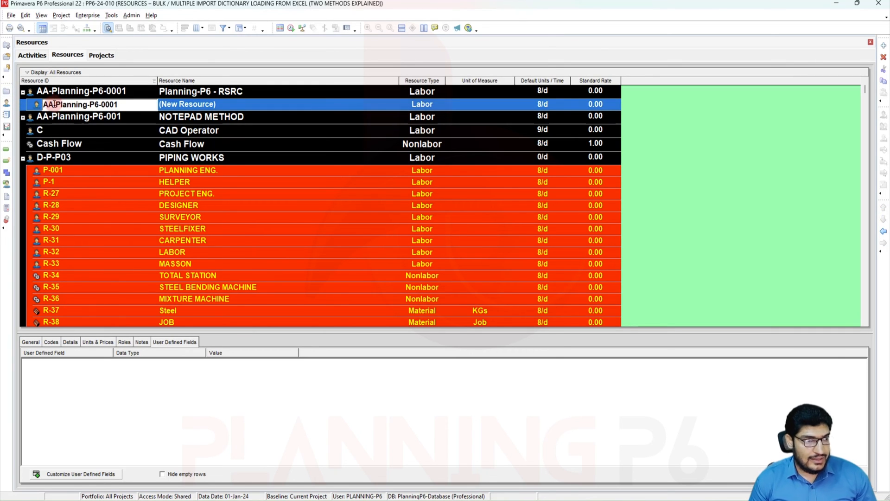
{"action": "left_click_drag", "start_coordinate": [54, 104], "coordinate": [42, 104]}
{"action": "type", "text": "202"}
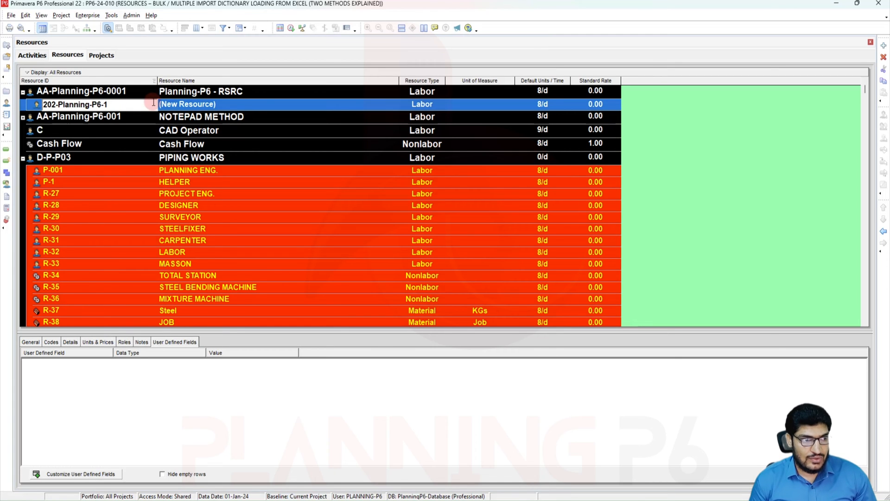
{"action": "key", "text": "Return"}
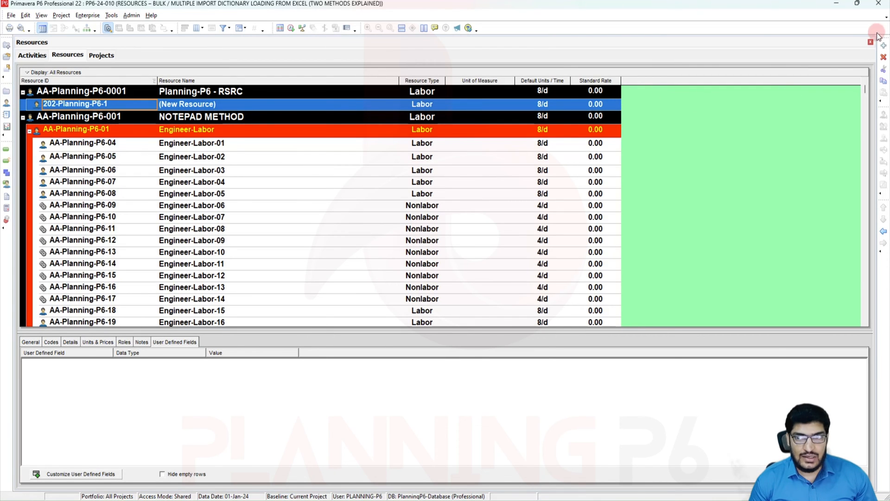
- Add another new resource with default settings and outdent it to the same level as 202-Planning-P6-1
{"action": "left_click", "coordinate": [883, 45]}
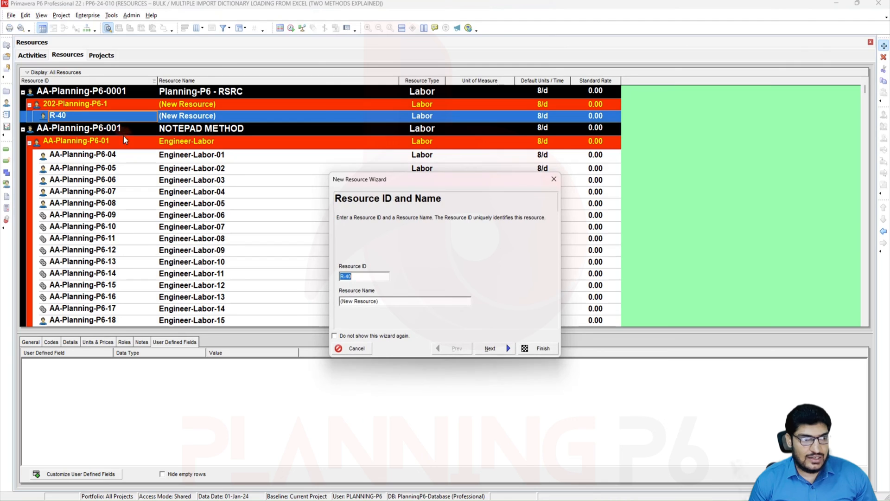
{"action": "left_click", "coordinate": [544, 348]}
{"action": "left_click", "coordinate": [95, 116]}
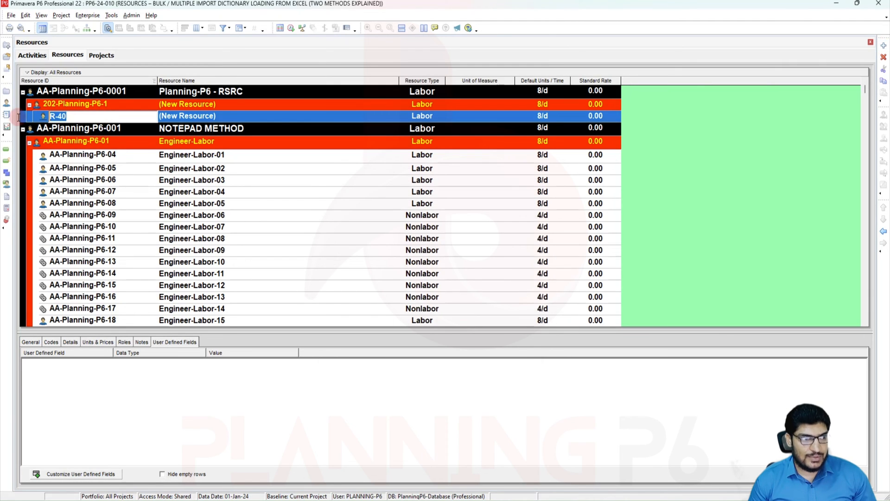
{"action": "left_click", "coordinate": [883, 231]}
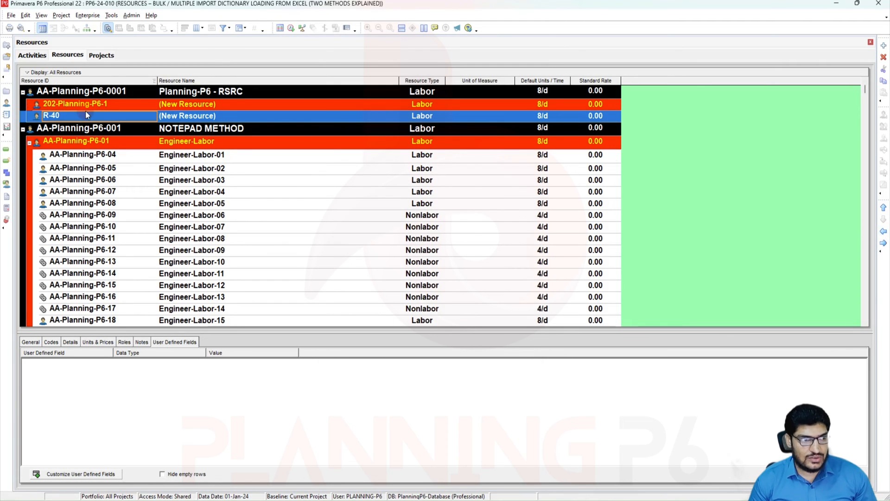
- Set the second child resource's ID to 202-Planning-P6-2, based on the ID copied from the first child
{"action": "double_click", "coordinate": [107, 104]}
{"action": "left_click_drag", "start_coordinate": [124, 103], "coordinate": [1, 101]}
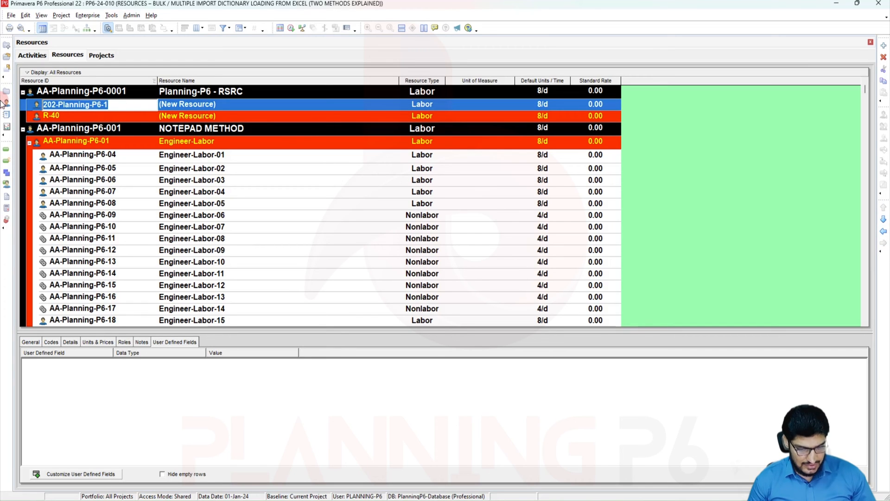
{"action": "key", "text": "ctrl+c"}
{"action": "key", "text": "Down"}
{"action": "key", "text": "ctrl+v"}
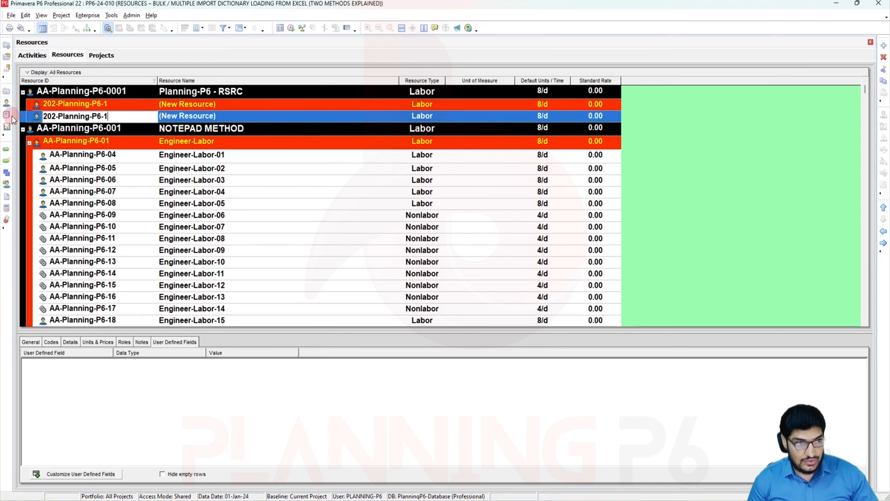
{"action": "left_click", "coordinate": [185, 117]}
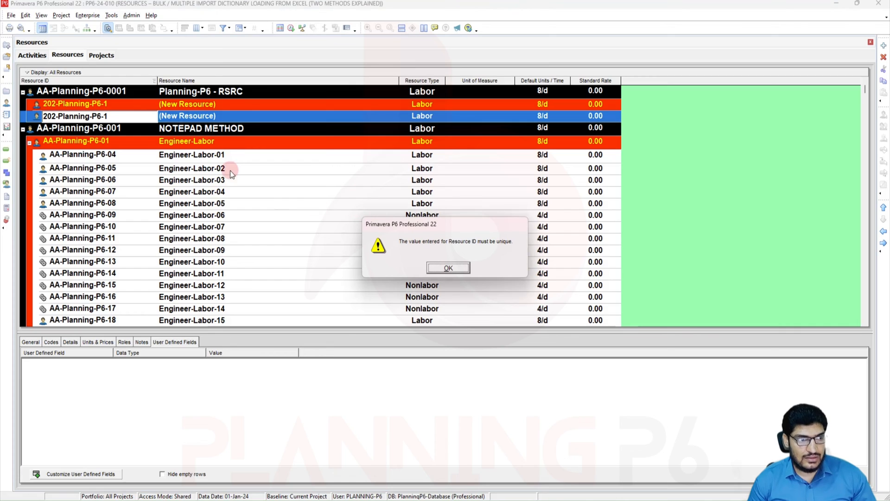
{"action": "left_click", "coordinate": [446, 270]}
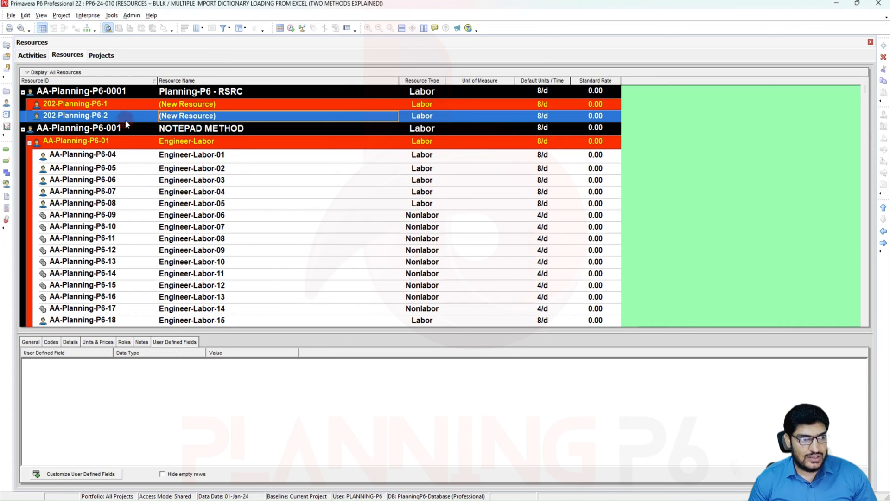
{"action": "left_click", "coordinate": [211, 122]}
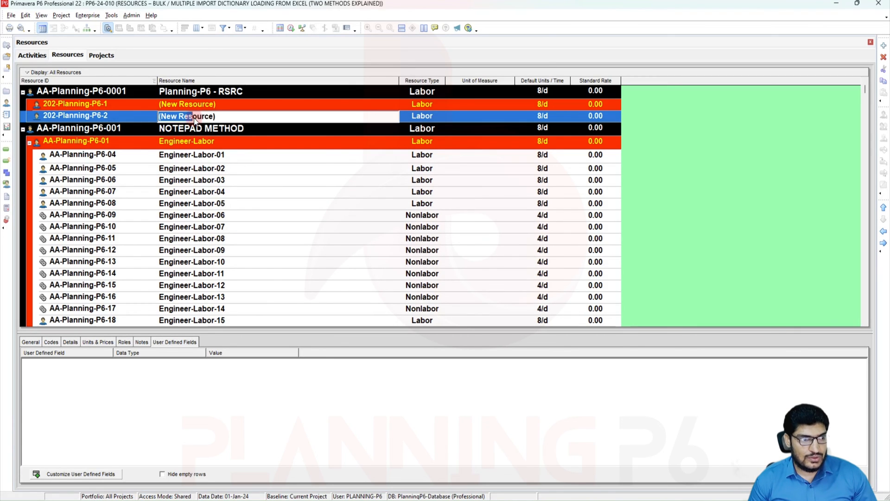
- Change the first child resource's ID to 2024-Planning-P6-1
{"action": "left_click", "coordinate": [53, 104]}
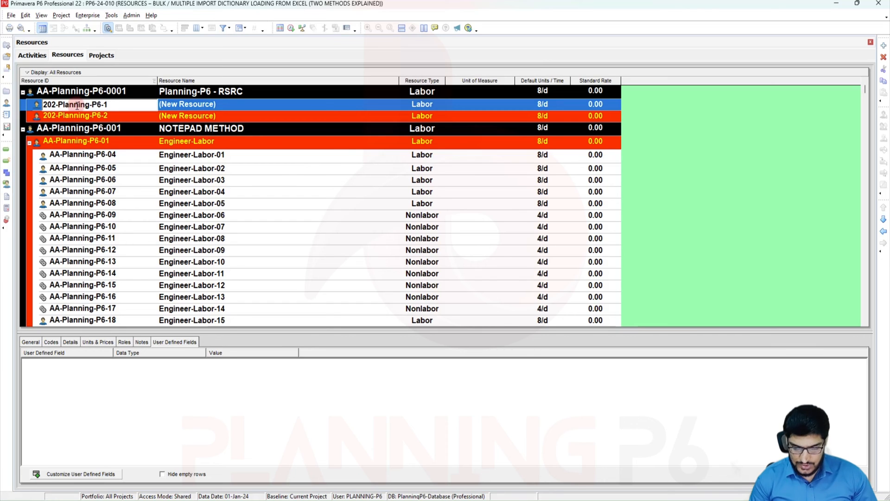
{"action": "type", "text": "4"}
{"action": "key", "text": "Return"}
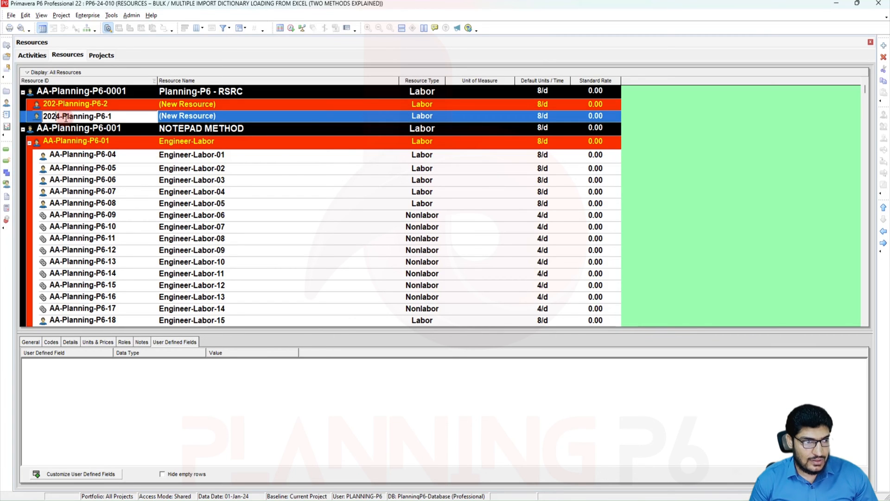
{"action": "left_click", "coordinate": [174, 115]}
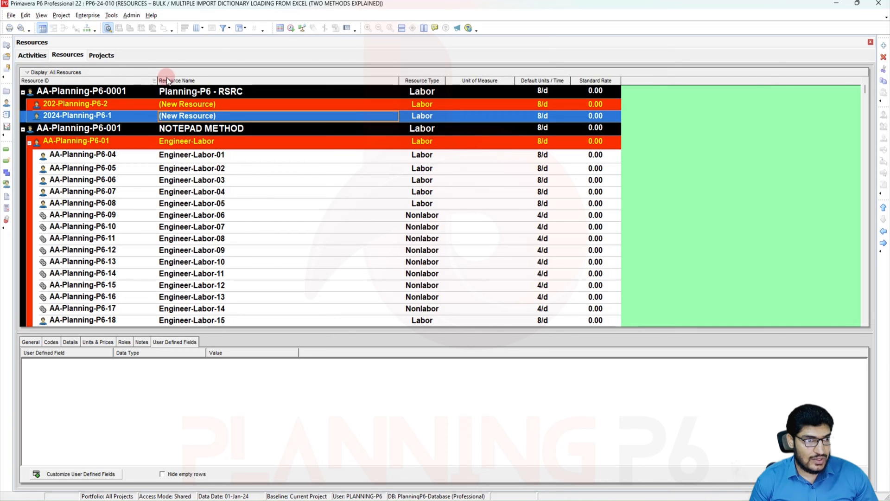
- Widen the Resource ID column and change the second child resource's ID to 2024-Planning-P6-2
{"action": "left_click_drag", "start_coordinate": [156, 80], "coordinate": [181, 81]}
{"action": "left_click", "coordinate": [58, 104]}
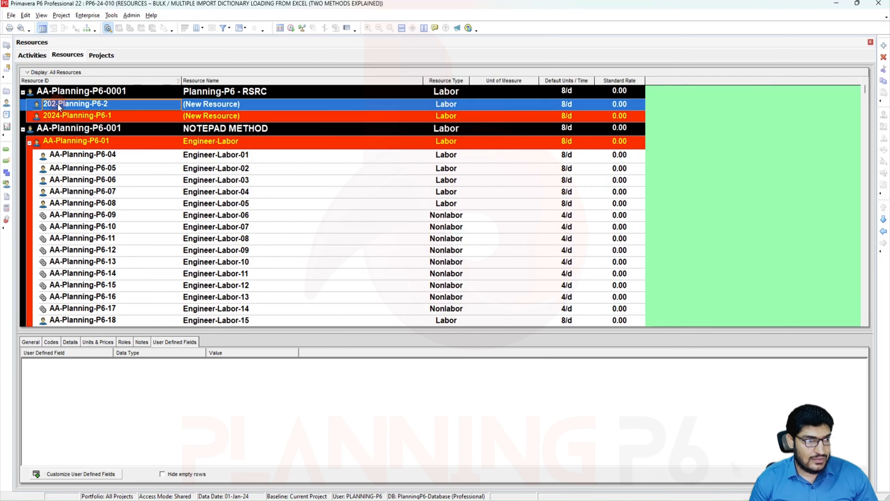
{"action": "left_click", "coordinate": [58, 104]}
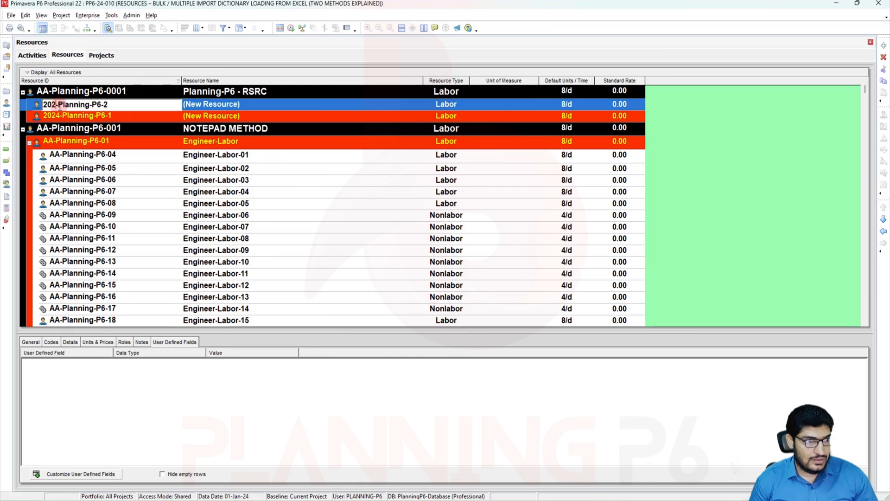
{"action": "type", "text": "4"}
{"action": "key", "text": "Return"}
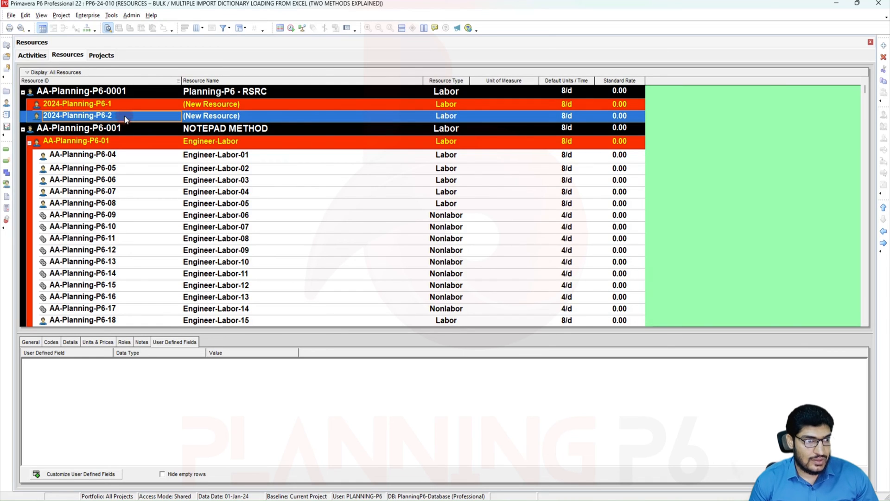
- Name the child resource 2024-Planning-P6-1 Labor
{"action": "left_click", "coordinate": [241, 106]}
{"action": "left_click", "coordinate": [243, 105]}
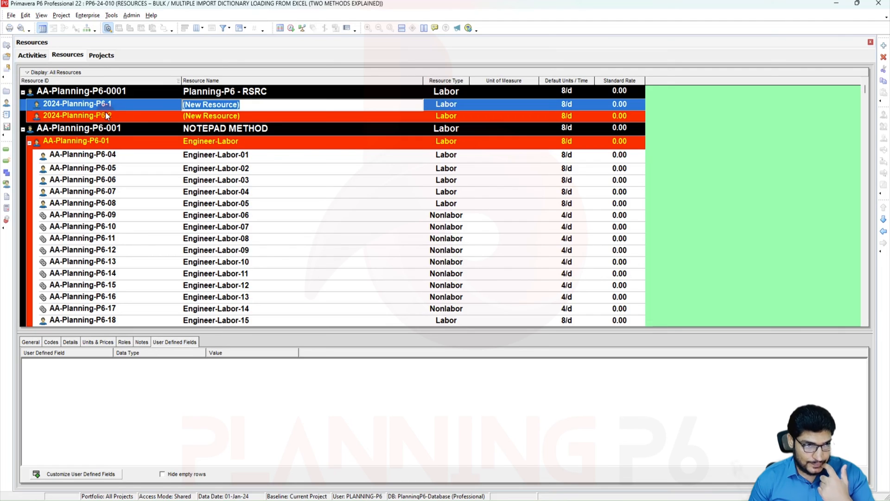
{"action": "type", "text": "Labor"}
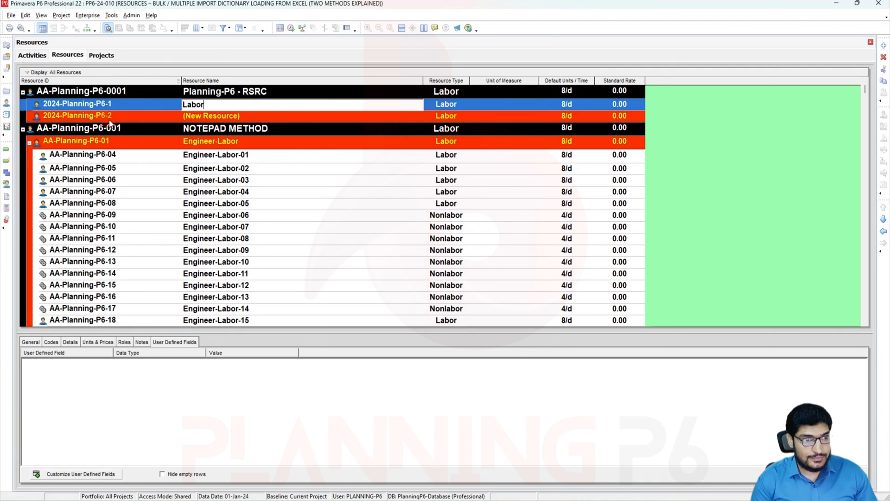
{"action": "key", "text": "Return"}
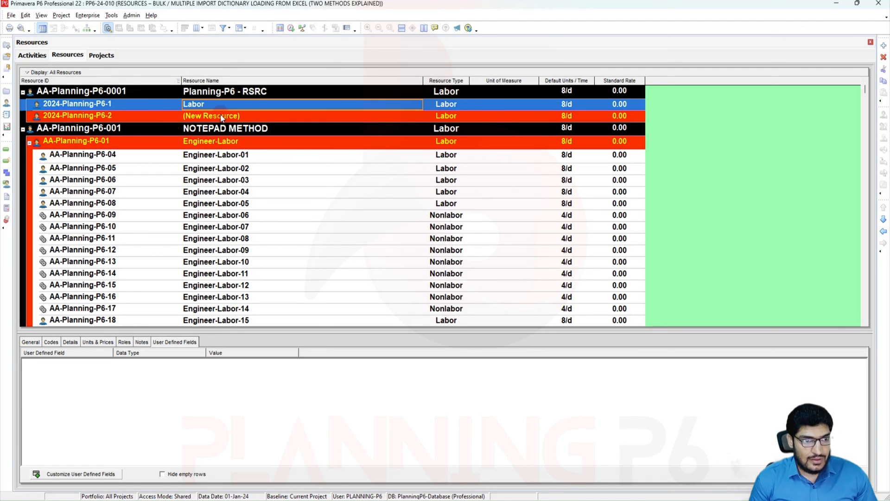
- Name the child resource 2024-Planning-P6-2 Non-Labor
{"action": "left_click", "coordinate": [255, 114]}
{"action": "left_click", "coordinate": [256, 114]}
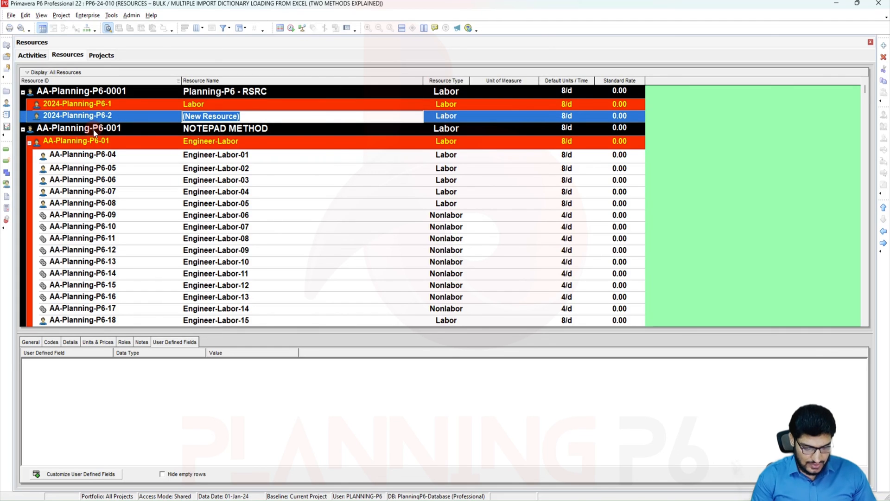
{"action": "type", "text": "Non"}
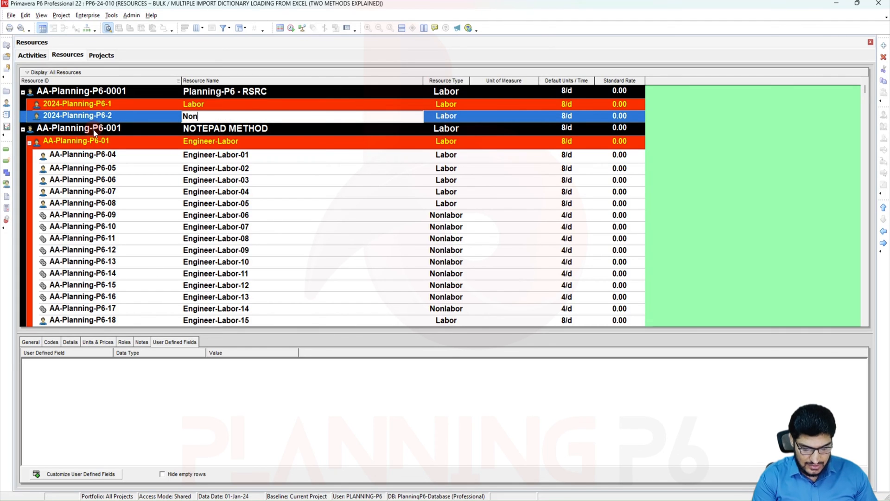
{"action": "type", "text": "-Labo"}
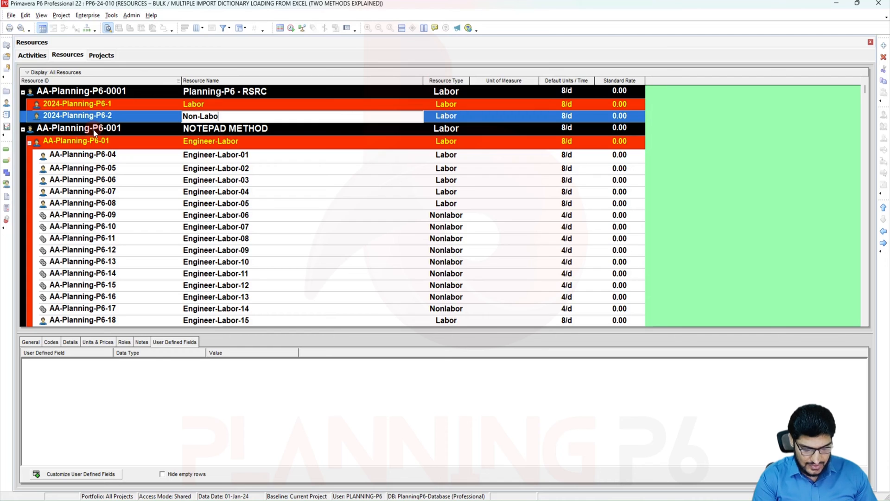
{"action": "type", "text": "r"}
{"action": "key", "text": "Return"}
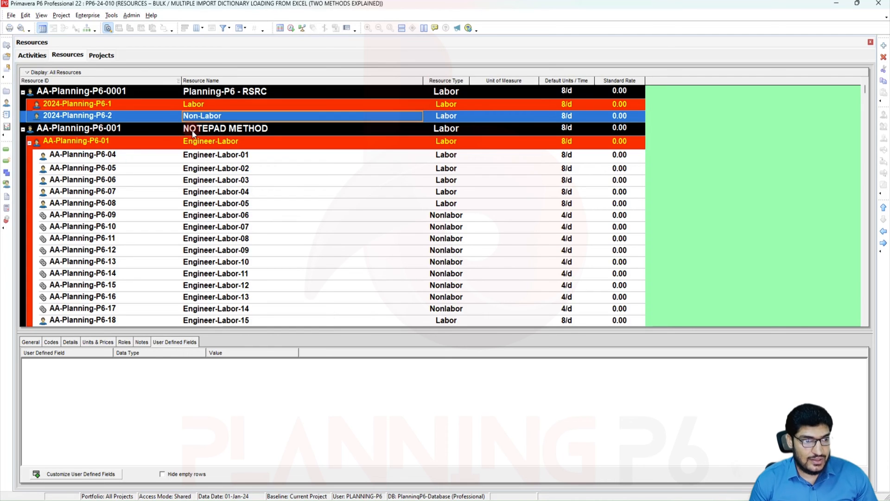
- Copy the Labor and Non-Labor child resources and paste them at 2024-Planning-P6-2, including sub-resources, role assignments and prices
{"action": "left_click", "coordinate": [95, 104]}
{"action": "key", "text": "shift+Down"}
{"action": "key", "text": "ctrl+c"}
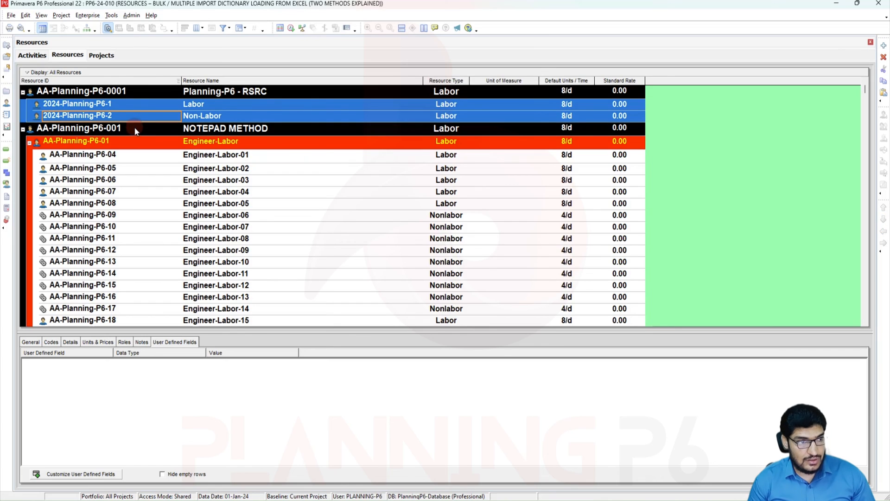
{"action": "left_click", "coordinate": [110, 120]}
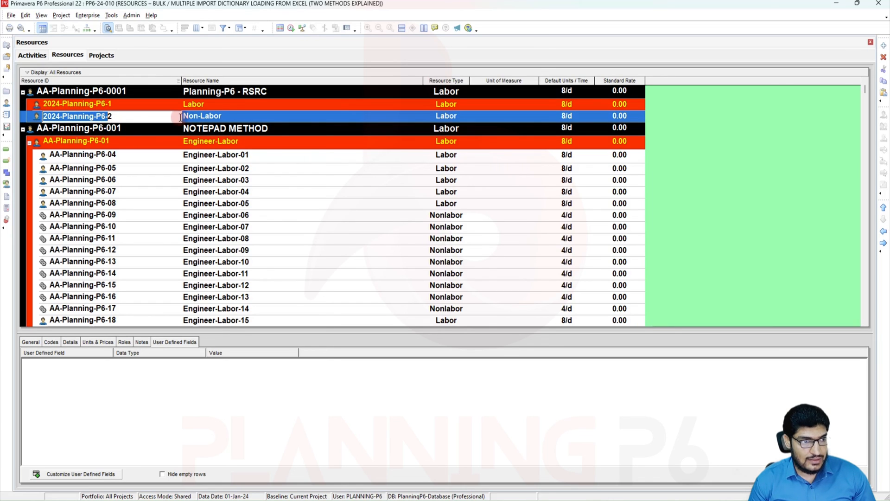
{"action": "left_click", "coordinate": [224, 117]}
{"action": "key", "text": "ctrl+v"}
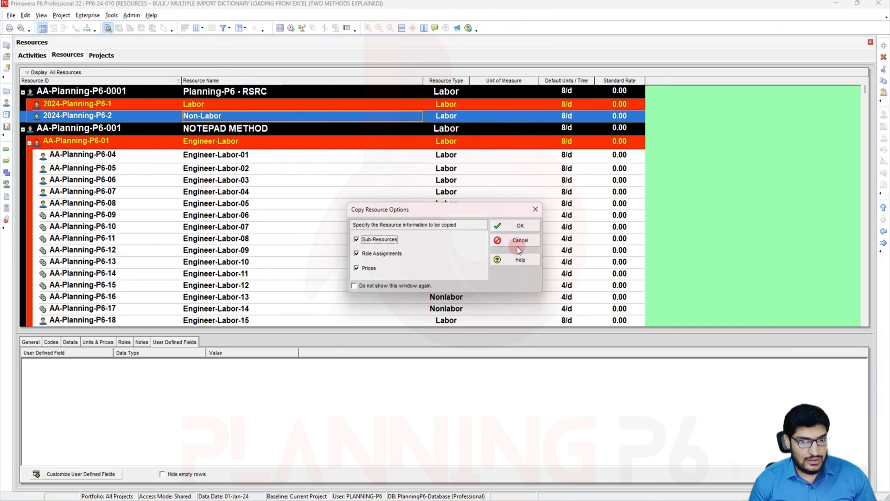
{"action": "left_click", "coordinate": [519, 225]}
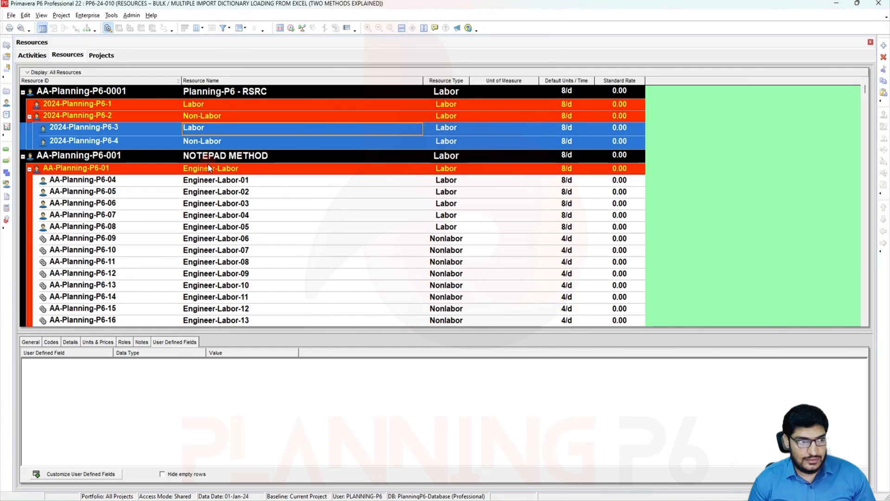
- Outdent the pasted resources 2024-Planning-P6-3 and 2024-Planning-P6-4 to the same level as 2024-Planning-P6-2
{"action": "left_click", "coordinate": [319, 218]}
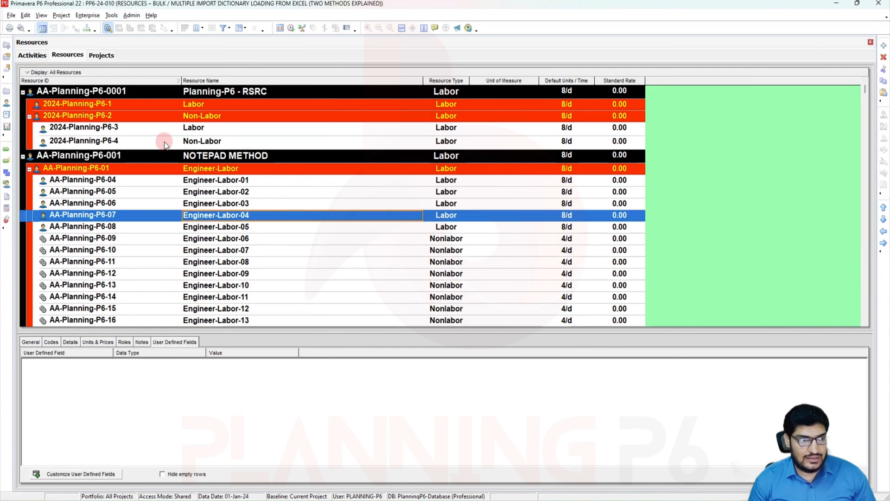
{"action": "left_click", "coordinate": [156, 132]}
{"action": "left_click", "coordinate": [884, 234]}
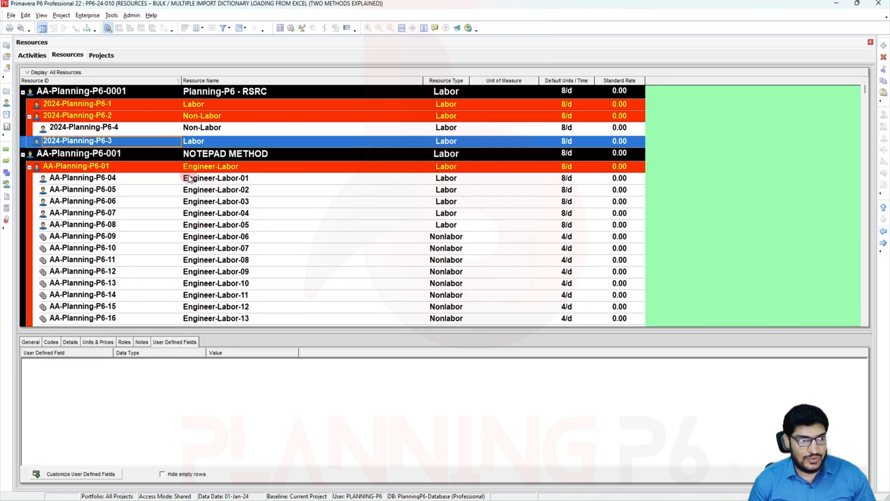
{"action": "left_click", "coordinate": [166, 133]}
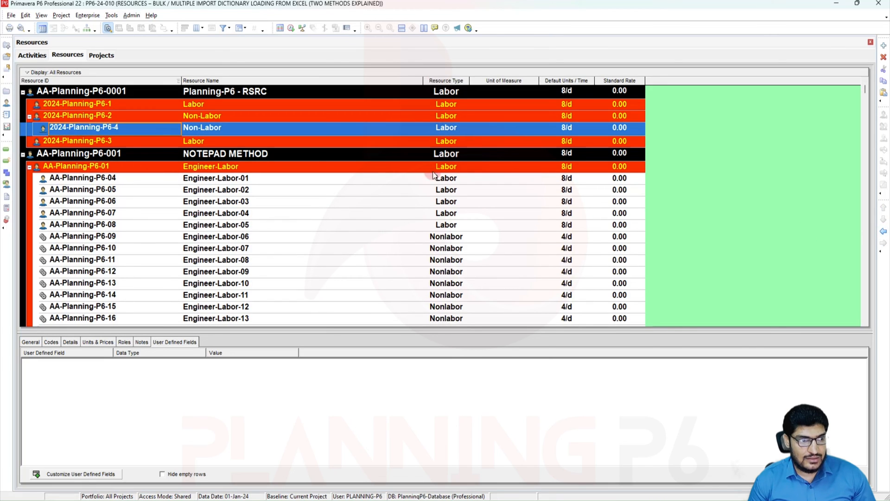
{"action": "left_click", "coordinate": [884, 230]}
- Rename the resource 2024-Planning-P6-3 as Material
{"action": "double_click", "coordinate": [206, 132]}
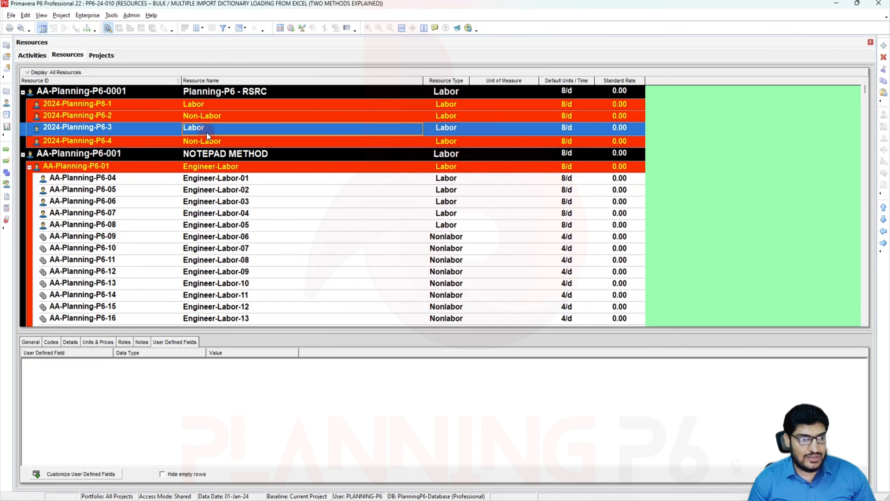
{"action": "left_click_drag", "start_coordinate": [232, 128], "coordinate": [100, 126]}
{"action": "type", "text": "Material"}
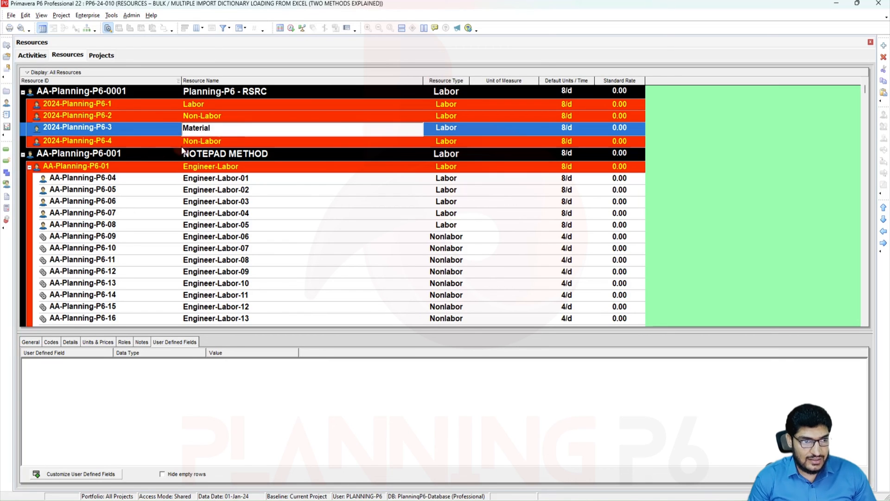
{"action": "key", "text": "Return"}
- Copy the four child resources of Planning-P6 - RSRC and paste them at 2024-Planning-P6-4 with the default copy options
{"action": "left_click", "coordinate": [211, 108]}
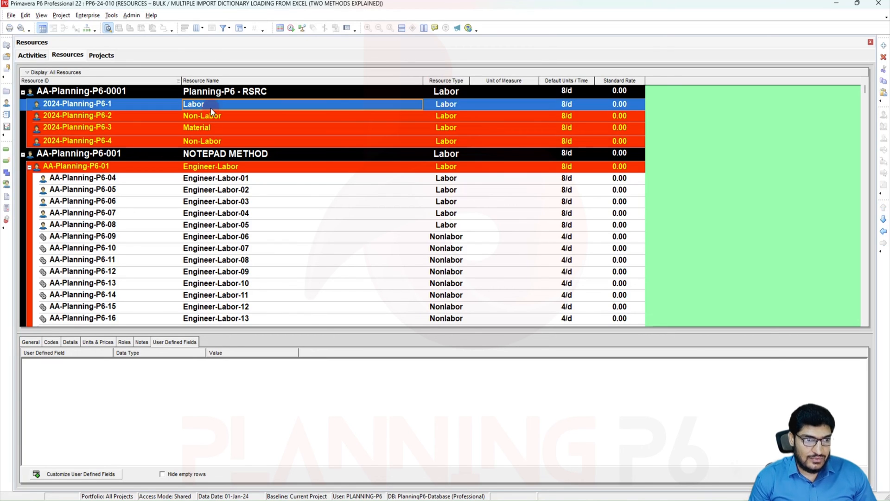
{"action": "left_click", "coordinate": [106, 116]}
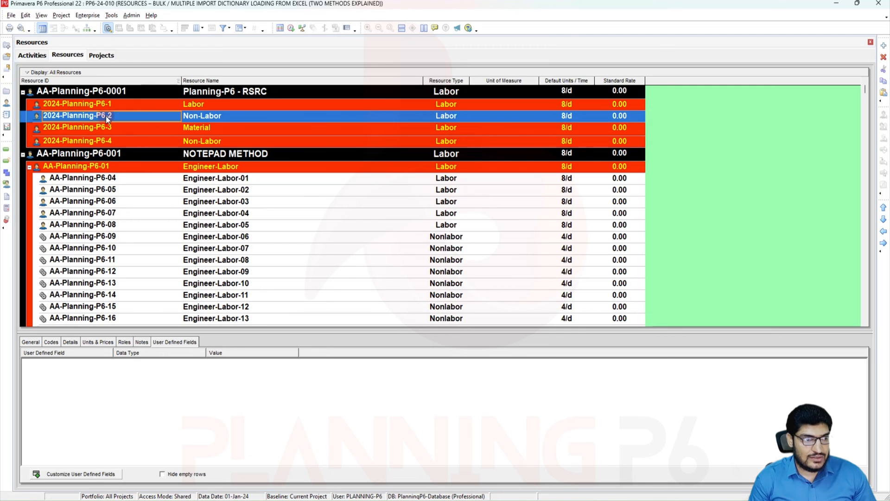
{"action": "left_click", "coordinate": [120, 104]}
{"action": "key", "text": "shift+Down"}
{"action": "key", "text": "shift+Down"}
{"action": "key", "text": "shift+Down"}
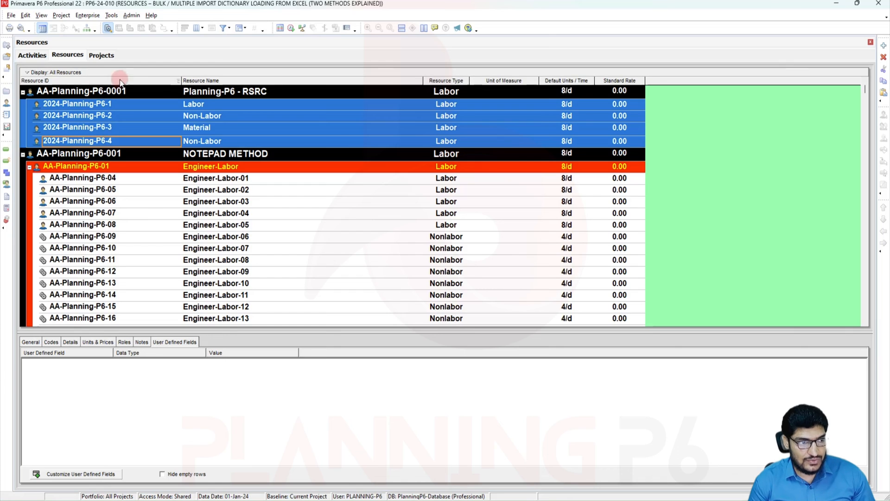
{"action": "left_click", "coordinate": [148, 142]}
{"action": "left_click", "coordinate": [194, 143]}
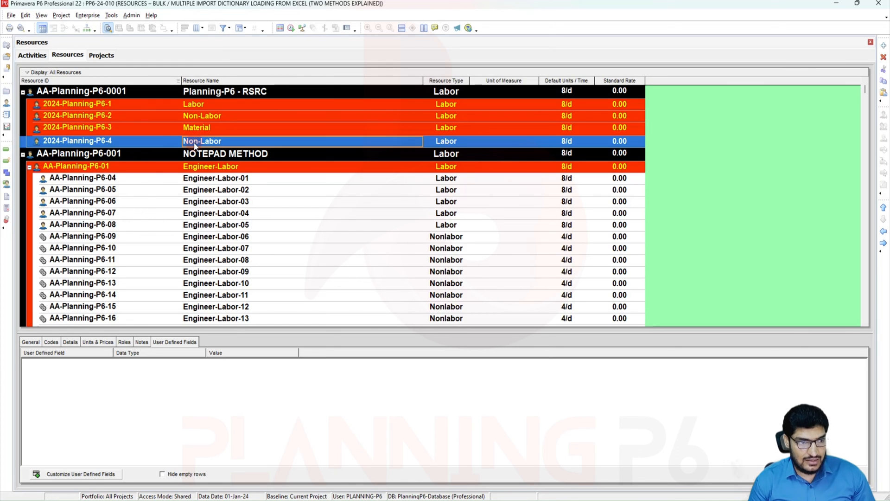
{"action": "key", "text": "ctrl+c"}
{"action": "key", "text": "ctrl+v"}
{"action": "left_click", "coordinate": [496, 224]}
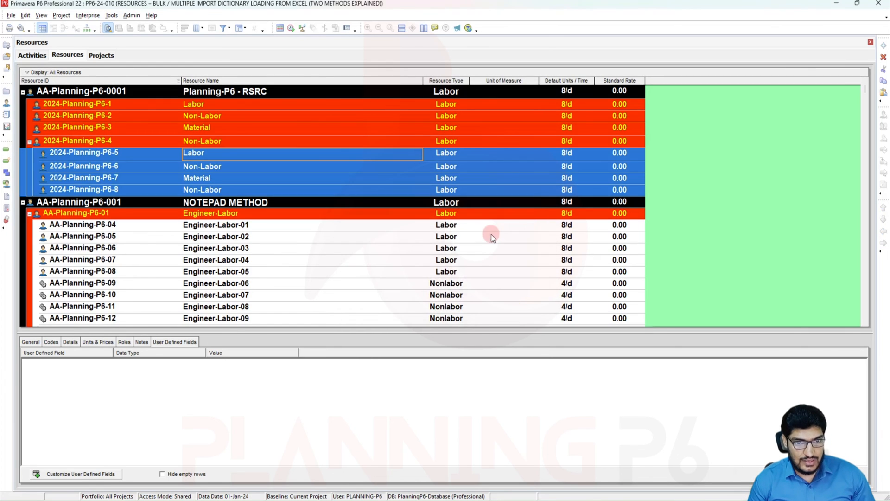
- Outdent the four pasted resources, 2024-Planning-P6-5 to 2024-Planning-P6-8, to the same level as 2024-Planning-P6-4
{"action": "left_click", "coordinate": [195, 153]}
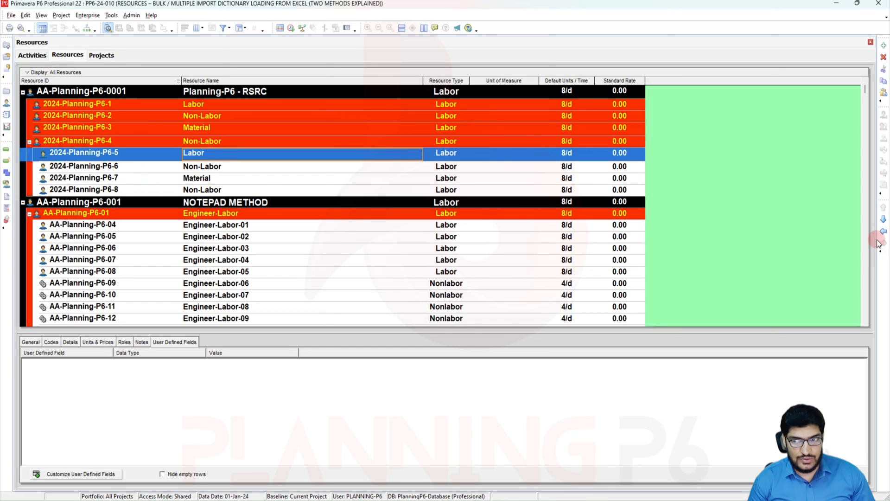
{"action": "left_click", "coordinate": [884, 230]}
{"action": "left_click", "coordinate": [222, 154]}
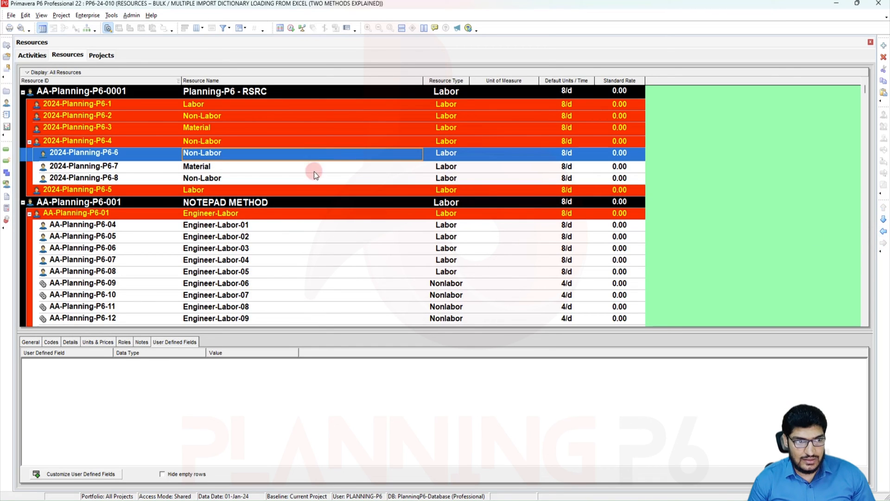
{"action": "left_click", "coordinate": [883, 230]}
{"action": "left_click", "coordinate": [211, 169]}
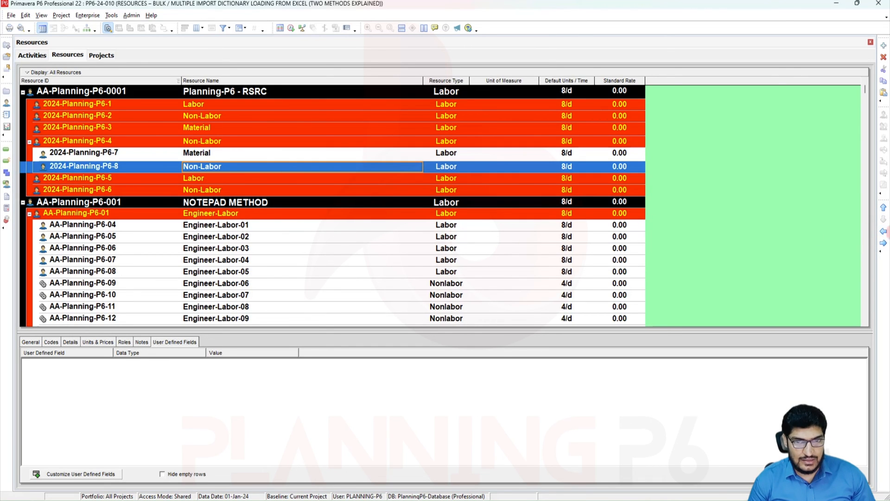
{"action": "left_click", "coordinate": [883, 231]}
{"action": "left_click", "coordinate": [242, 157]}
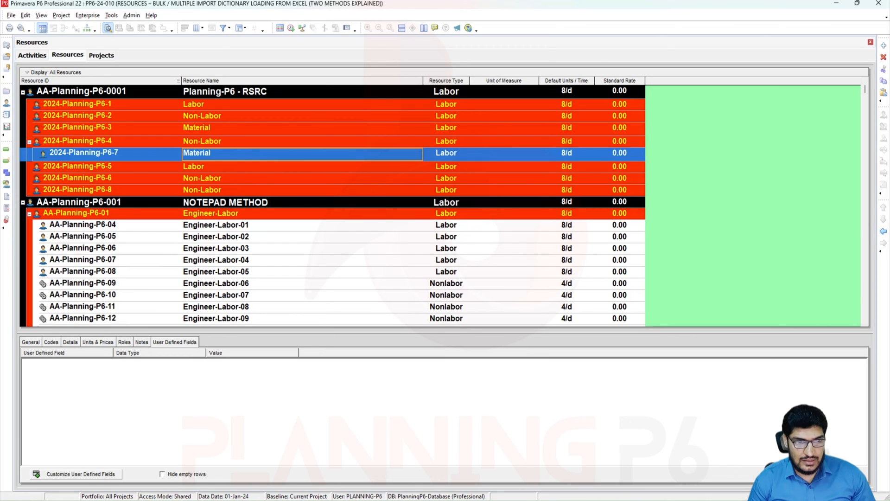
{"action": "left_click", "coordinate": [883, 231]}
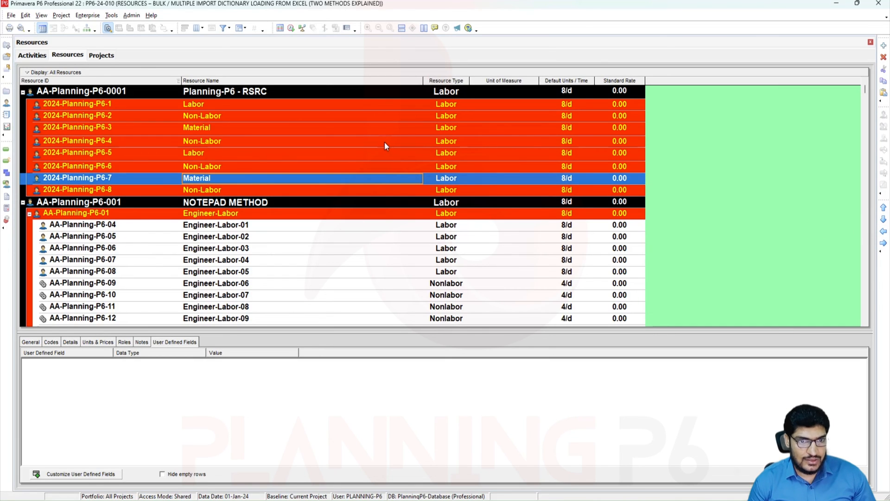
- Set the resource type of 2024-Planning-P6-2 to Nonlabor and of 2024-Planning-P6-3 to Material, accepting the type change
{"action": "left_click", "coordinate": [452, 105]}
{"action": "left_click", "coordinate": [451, 105]}
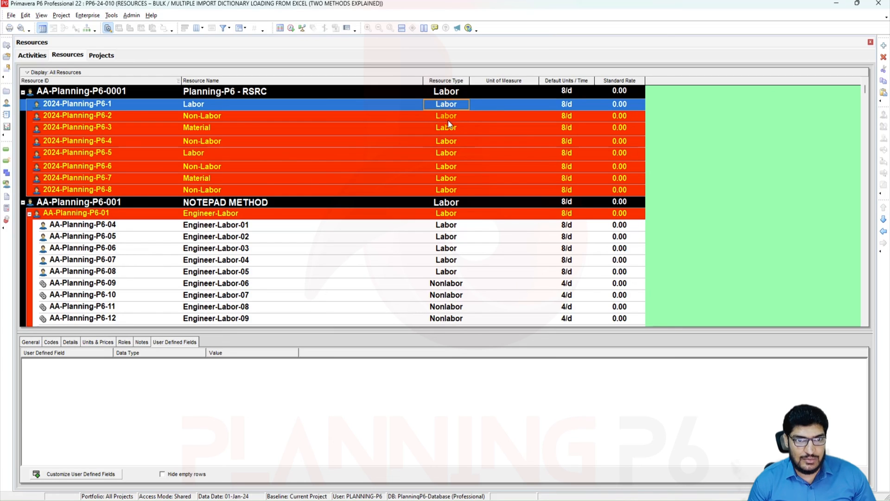
{"action": "left_click", "coordinate": [448, 117]}
{"action": "left_click", "coordinate": [447, 117]}
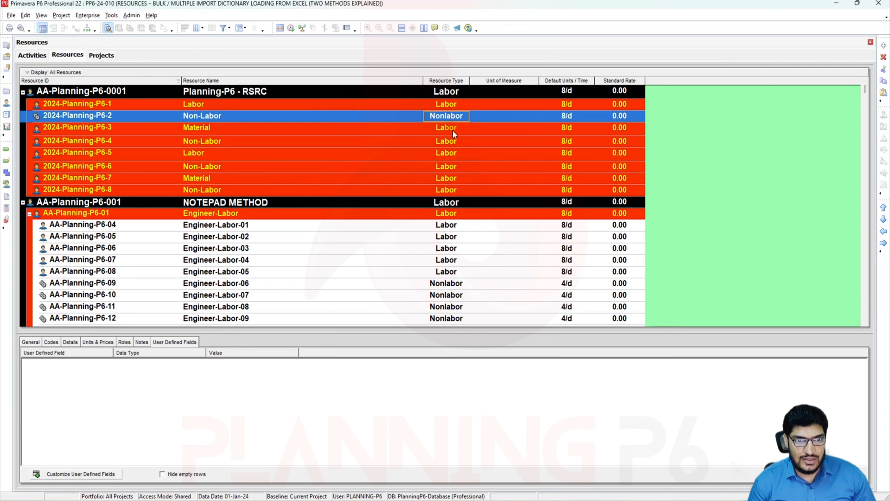
{"action": "left_click", "coordinate": [452, 130]}
{"action": "left_click", "coordinate": [453, 130]}
{"action": "left_click", "coordinate": [451, 150]}
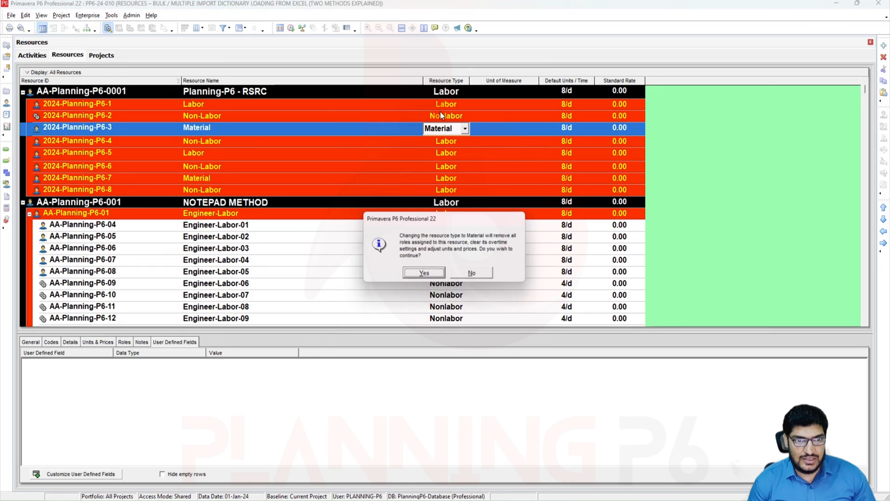
{"action": "left_click", "coordinate": [405, 272]}
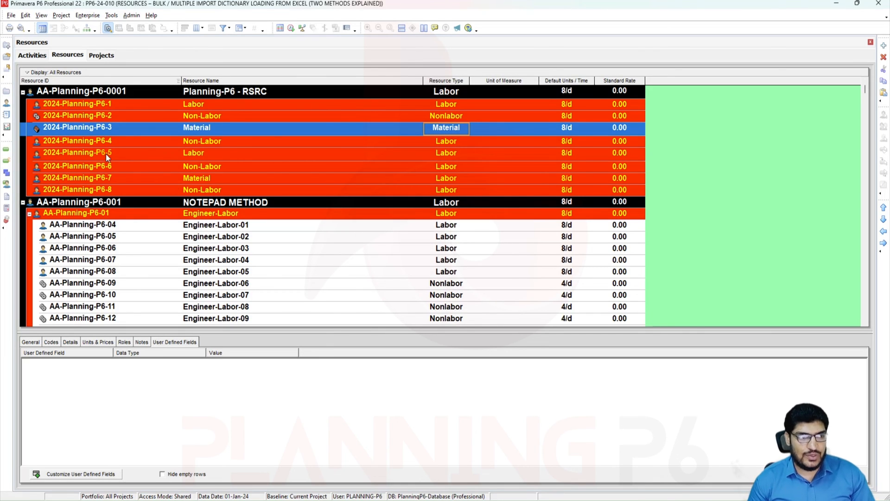
- Copy the eight resources 2024-Planning-P6-1 to 2024-Planning-P6-8 and paste them at 2024-Planning-P6-1 with the default copy options
{"action": "left_click", "coordinate": [107, 109]}
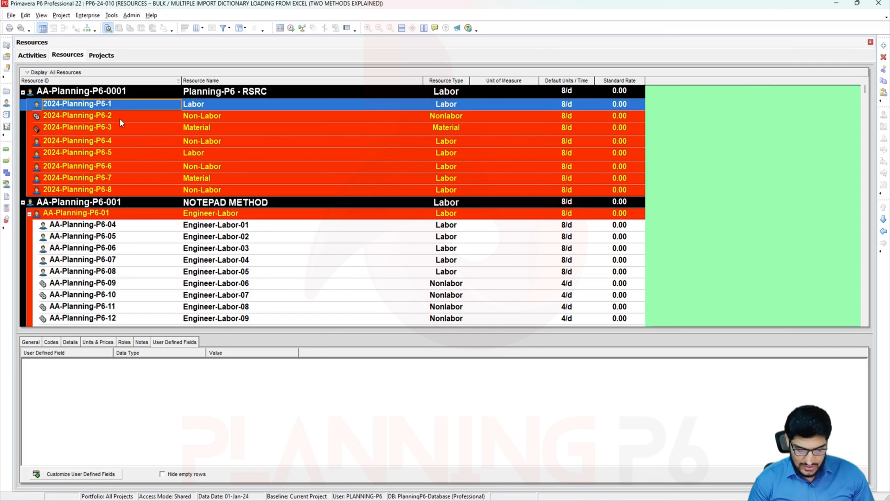
{"action": "key", "text": "shift+Down"}
{"action": "key", "text": "shift+Down"}
{"action": "key", "text": "shift+Down"}
{"action": "key", "text": "shift+Down"}
{"action": "key", "text": "shift+Down"}
{"action": "key", "text": "shift+Down"}
{"action": "key", "text": "shift+Down"}
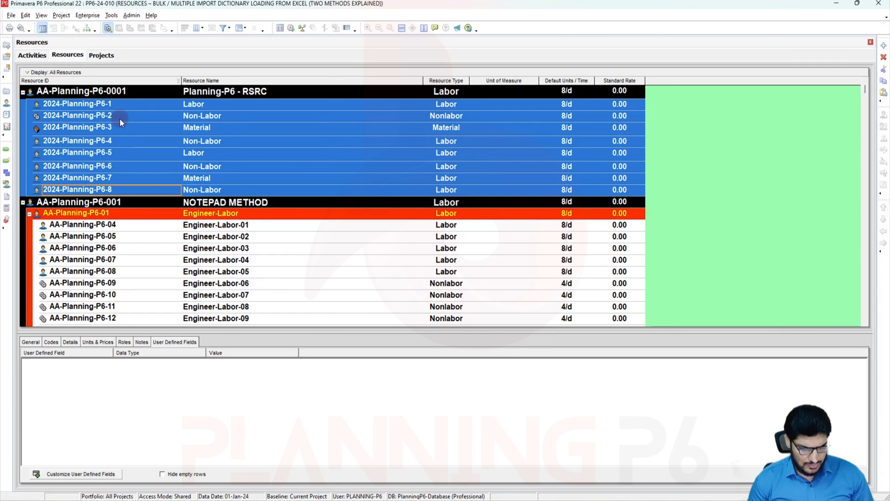
{"action": "left_click", "coordinate": [106, 109]}
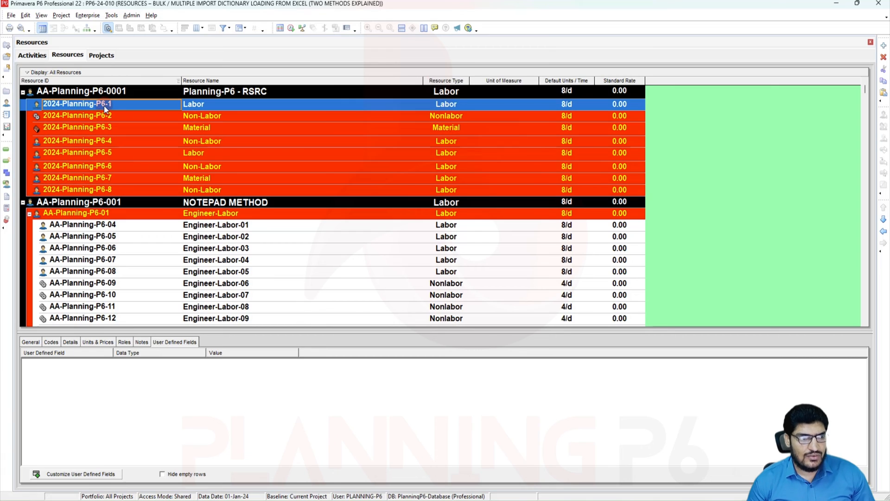
{"action": "key", "text": "ctrl+v"}
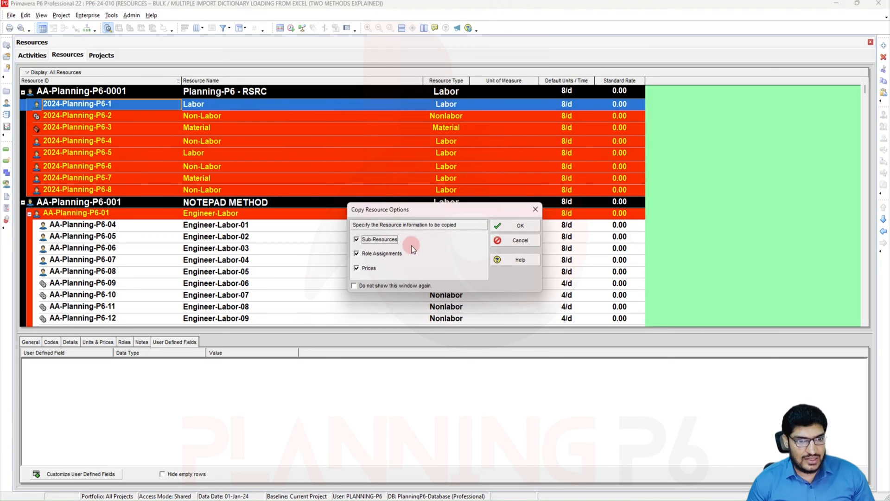
{"action": "left_click", "coordinate": [518, 226]}
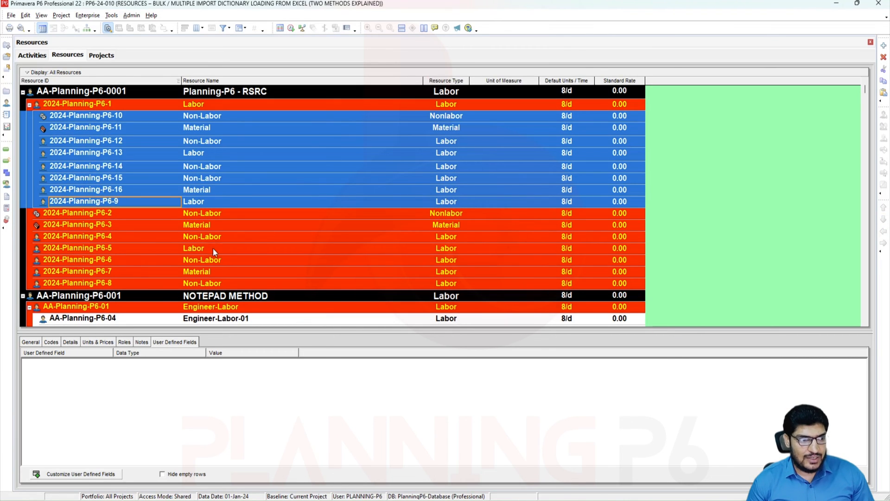
{"action": "left_click", "coordinate": [225, 217]}
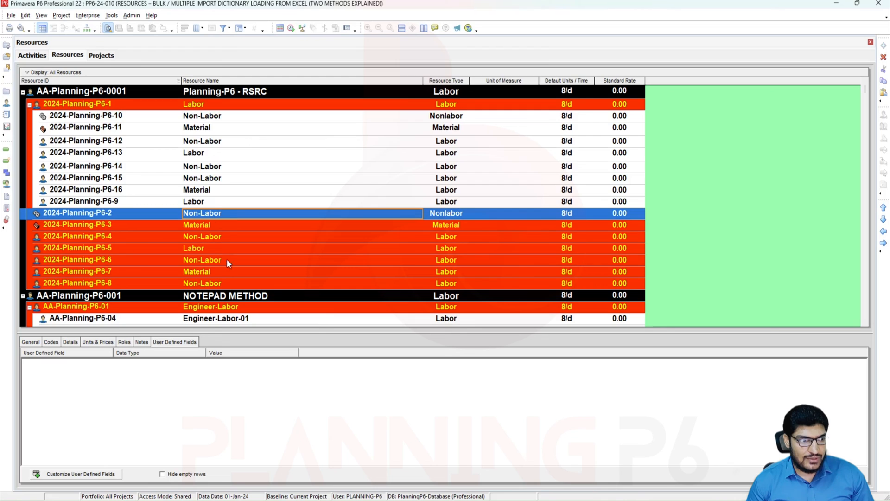
- Move the eight resources nested under 2024-Planning-P6-1 directly under the Planning-P6 - RSRC parent by cutting and pasting them
{"action": "left_click", "coordinate": [220, 124]}
{"action": "left_click", "coordinate": [228, 116]}
{"action": "key", "text": "shift+Down"}
{"action": "key", "text": "shift+Down"}
{"action": "key", "text": "shift+Down"}
{"action": "key", "text": "shift+Down"}
{"action": "key", "text": "shift+Down"}
{"action": "key", "text": "shift+Down"}
{"action": "key", "text": "shift+Down"}
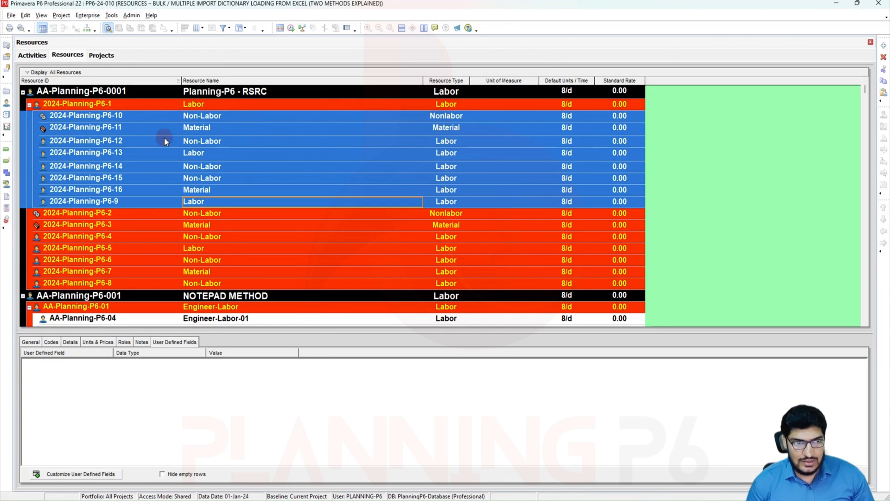
{"action": "key", "text": "ctrl+x"}
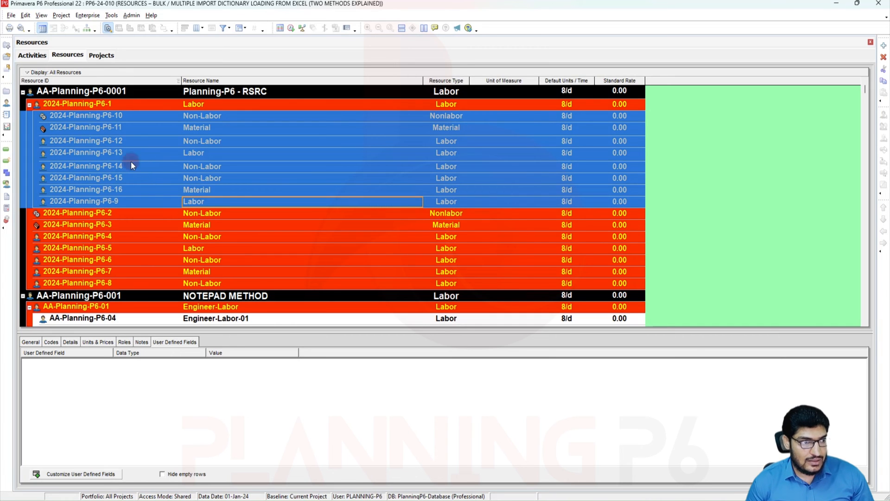
{"action": "left_click", "coordinate": [108, 93]}
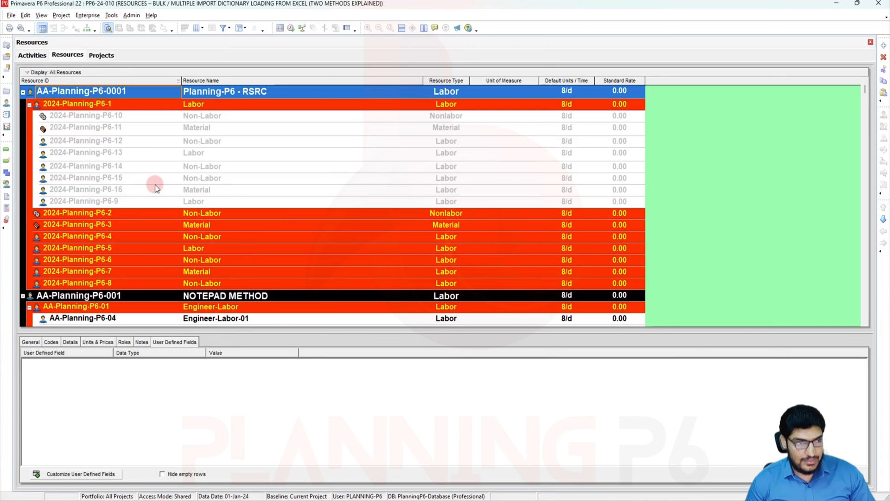
{"action": "key", "text": "ctrl+v"}
{"action": "left_click", "coordinate": [158, 211]}
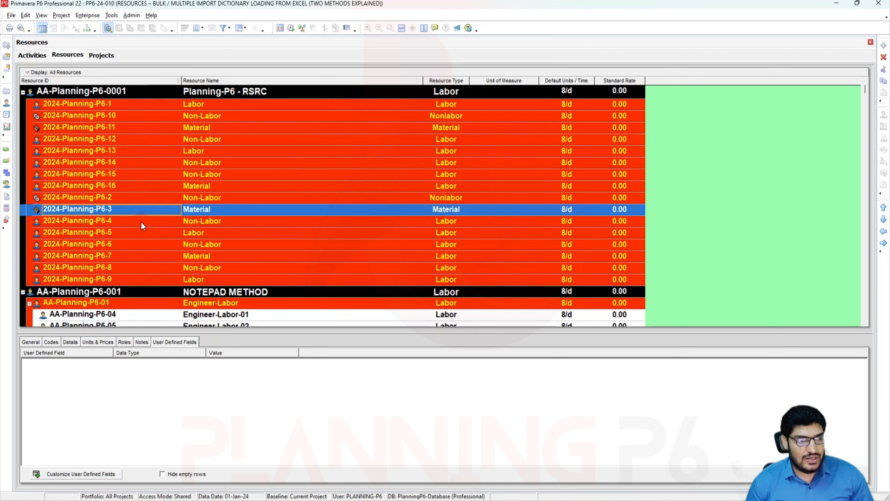
{"action": "left_click", "coordinate": [135, 198]}
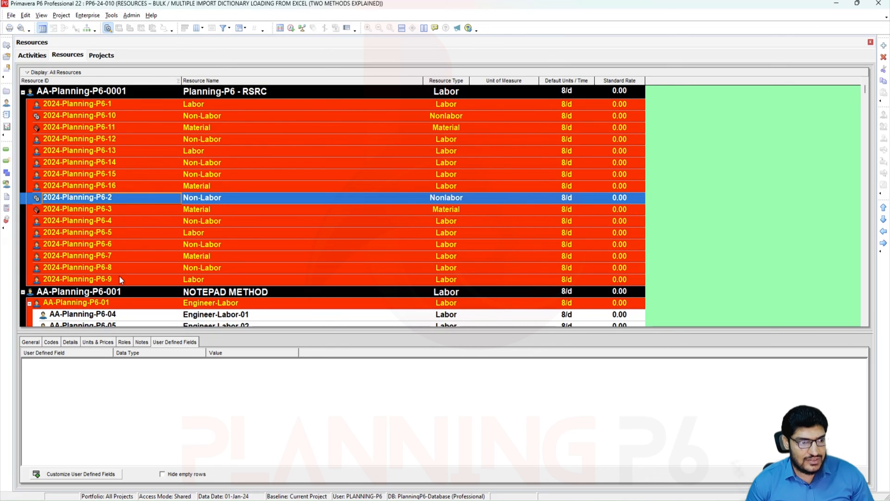
{"action": "left_click", "coordinate": [119, 119]}
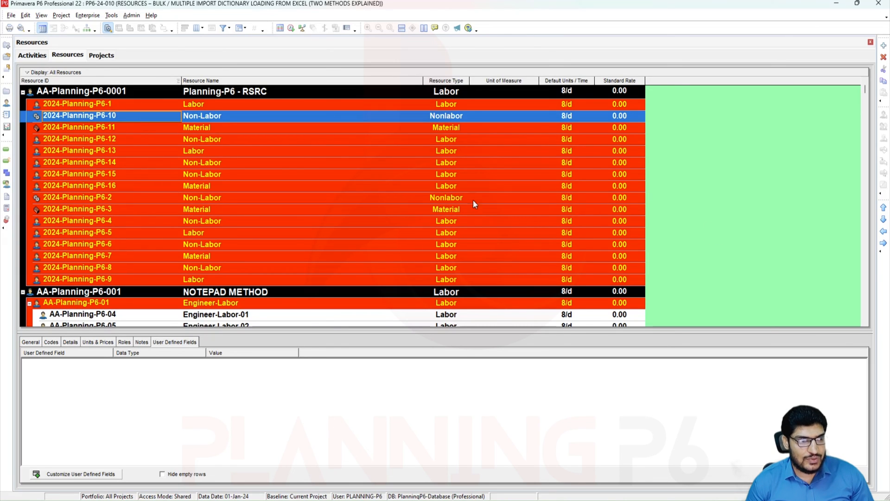
{"action": "left_click", "coordinate": [884, 220]}
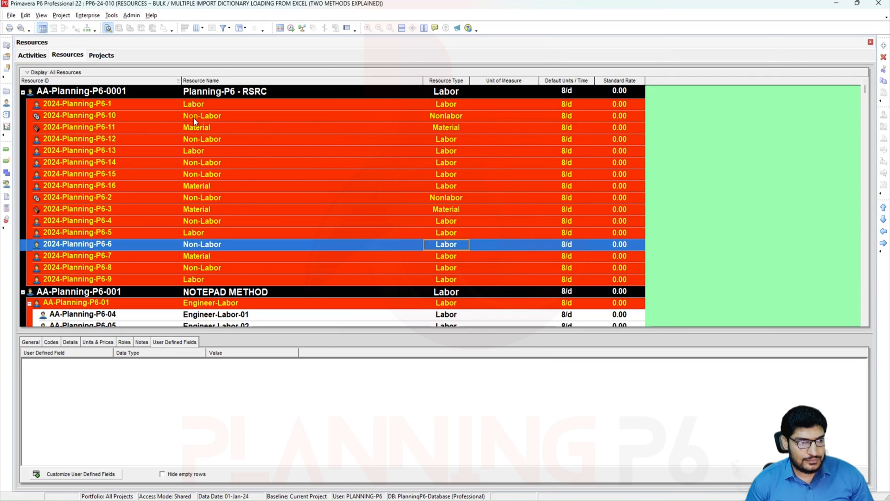
- Copy all sixteen child resources of Planning-P6 - RSRC and paste them onto AA-Planning-P6-0001 with the default copy options
{"action": "left_click", "coordinate": [149, 114]}
{"action": "left_click", "coordinate": [124, 106]}
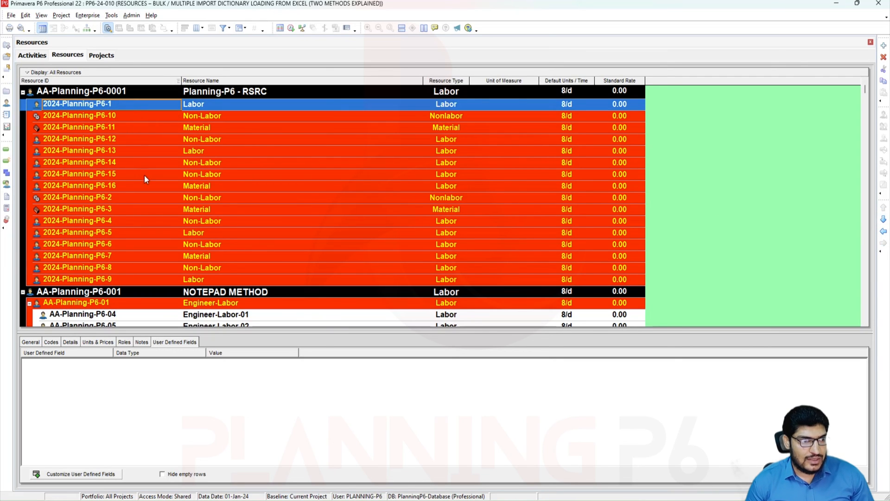
{"action": "key", "text": "shift+Down"}
{"action": "key", "text": "shift+Down"}
{"action": "key", "text": "shift+Down"}
{"action": "key", "text": "shift+Down"}
{"action": "key", "text": "shift+Down"}
{"action": "key", "text": "shift+Down"}
{"action": "key", "text": "shift+Down"}
{"action": "key", "text": "shift+Down"}
{"action": "key", "text": "shift+Down"}
{"action": "key", "text": "shift+Down"}
{"action": "key", "text": "shift+Down"}
{"action": "key", "text": "shift+Down"}
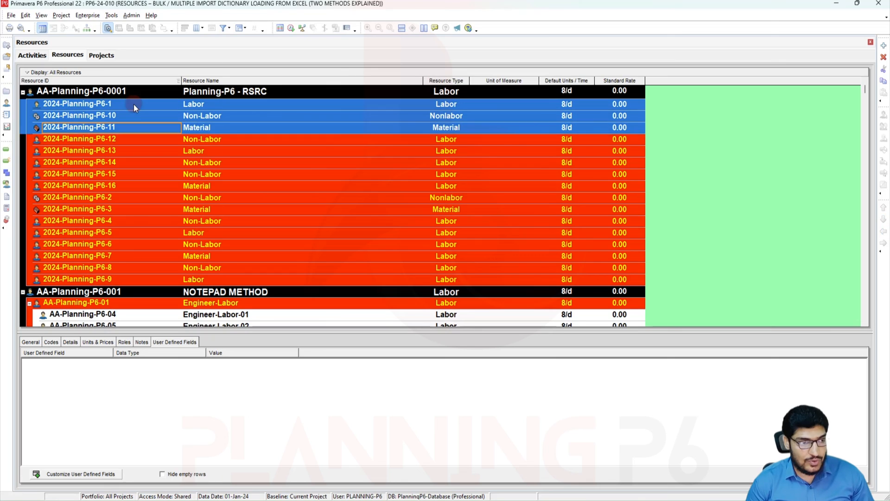
{"action": "key", "text": "shift+Down"}
{"action": "key", "text": "shift+Down"}
{"action": "key", "text": "shift+Down"}
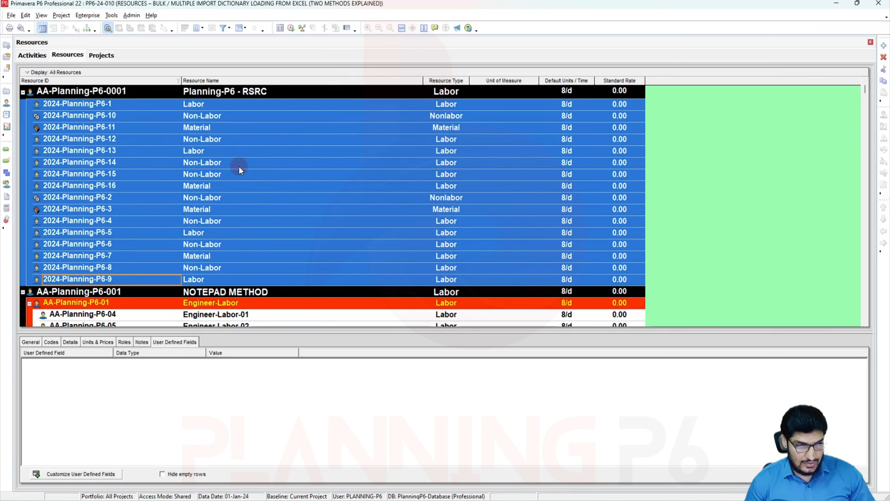
{"action": "left_click", "coordinate": [104, 91]}
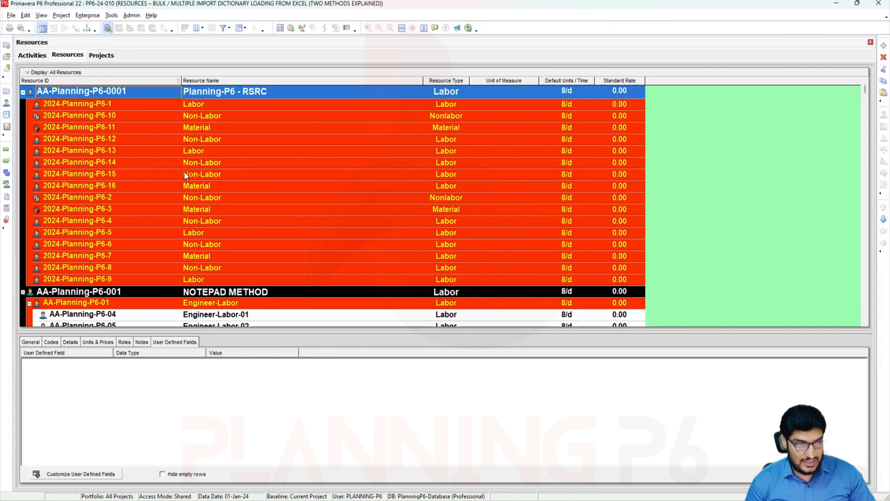
{"action": "left_click", "coordinate": [120, 91]}
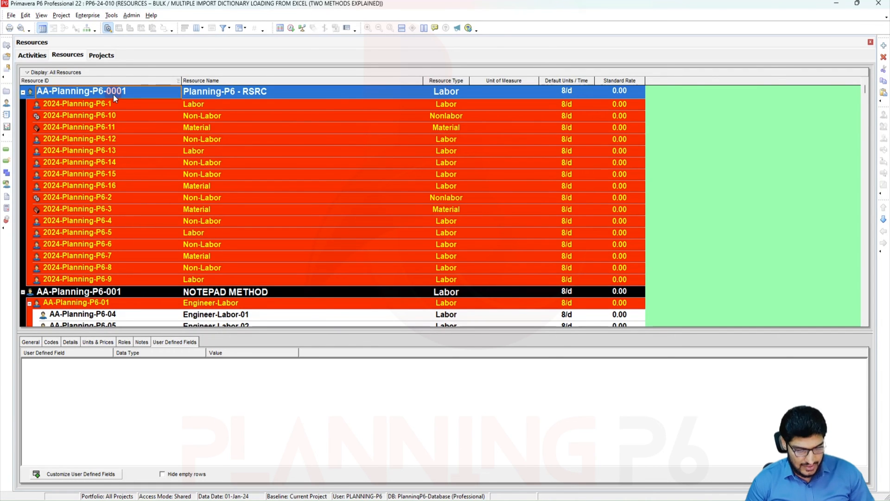
{"action": "key", "text": "ctrl+v"}
{"action": "left_click", "coordinate": [513, 225]}
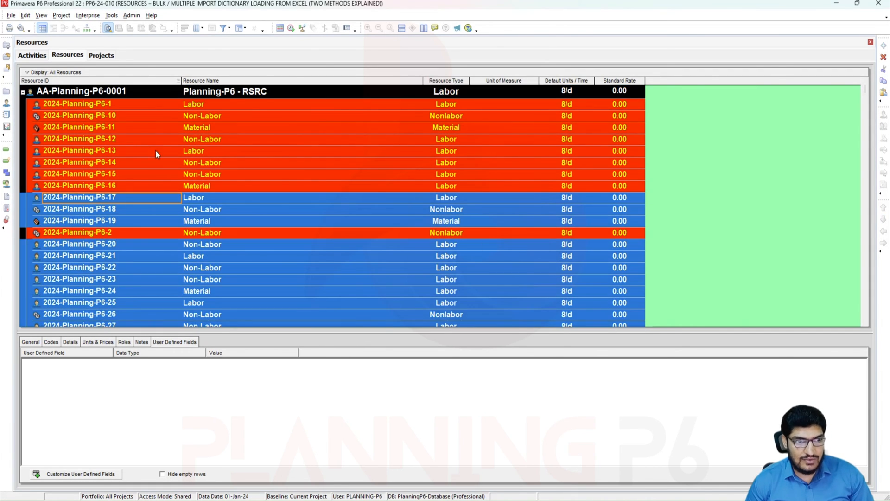
{"action": "left_click", "coordinate": [135, 232]}
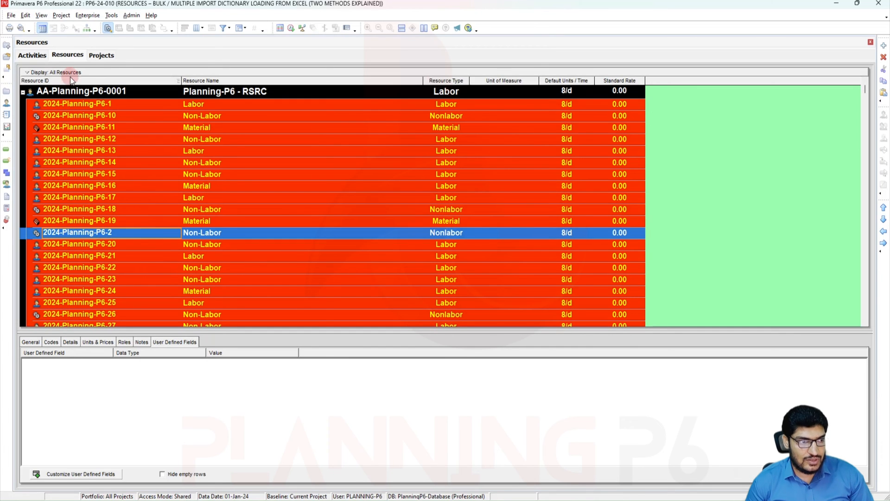
{"action": "scroll", "coordinate": [107, 218], "scroll_direction": "down", "scroll_amount": 5}
{"action": "scroll", "coordinate": [131, 221], "scroll_direction": "up", "scroll_amount": 7}
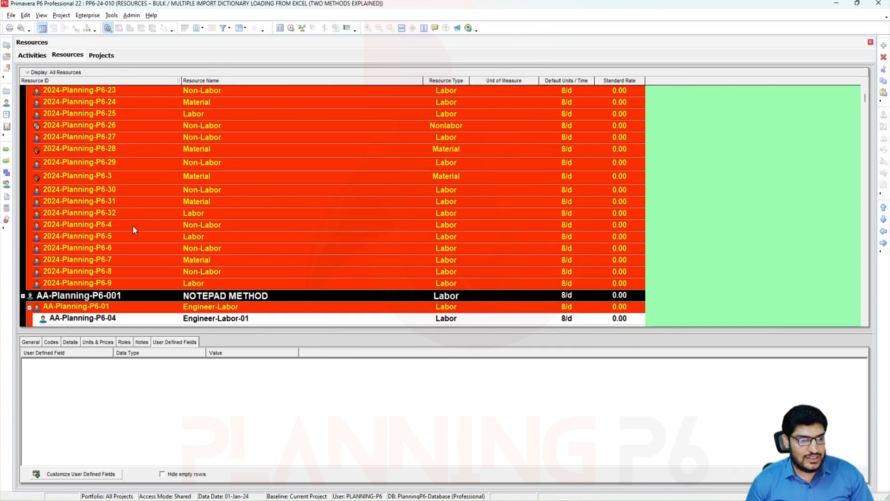
- Duplicate the full enlarged set of Planning-P6 - RSRC child resources, copying and pasting them onto AA-Planning-P6-0001 with sub-resources, role assignments and prices included
{"action": "left_click", "coordinate": [115, 110]}
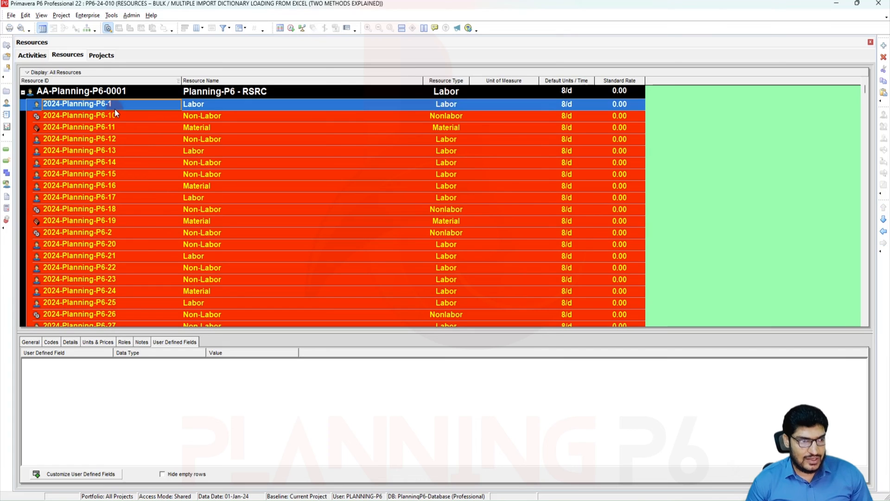
{"action": "key", "text": "shift+Down"}
{"action": "key", "text": "shift+Down"}
{"action": "key", "text": "shift+Down"}
{"action": "key", "text": "shift+Down"}
{"action": "key", "text": "shift+Down"}
{"action": "key", "text": "shift+Down"}
{"action": "key", "text": "shift+Down"}
{"action": "key", "text": "shift+Down"}
{"action": "key", "text": "shift+Down"}
{"action": "key", "text": "shift+Down"}
{"action": "key", "text": "shift+Down"}
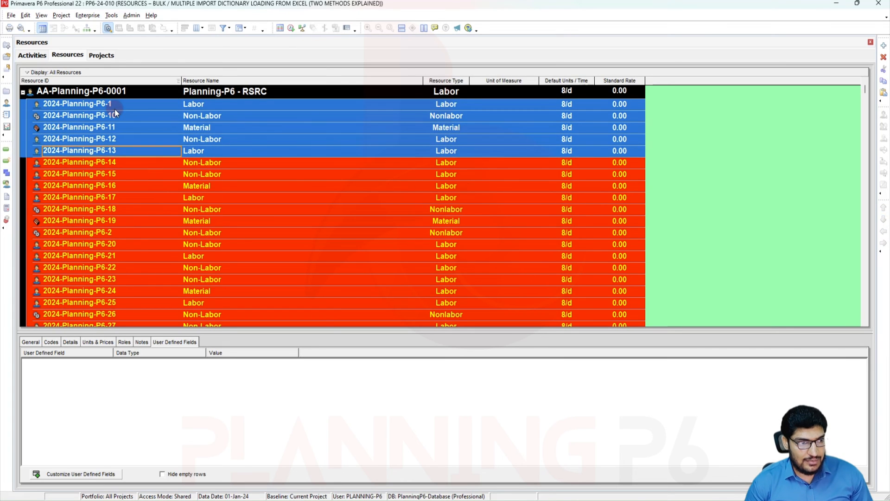
{"action": "key", "text": "shift+Down"}
{"action": "key", "text": "shift+Down"}
{"action": "key", "text": "shift+Down"}
{"action": "key", "text": "shift+Down"}
{"action": "key", "text": "shift+Down"}
{"action": "key", "text": "shift+Down"}
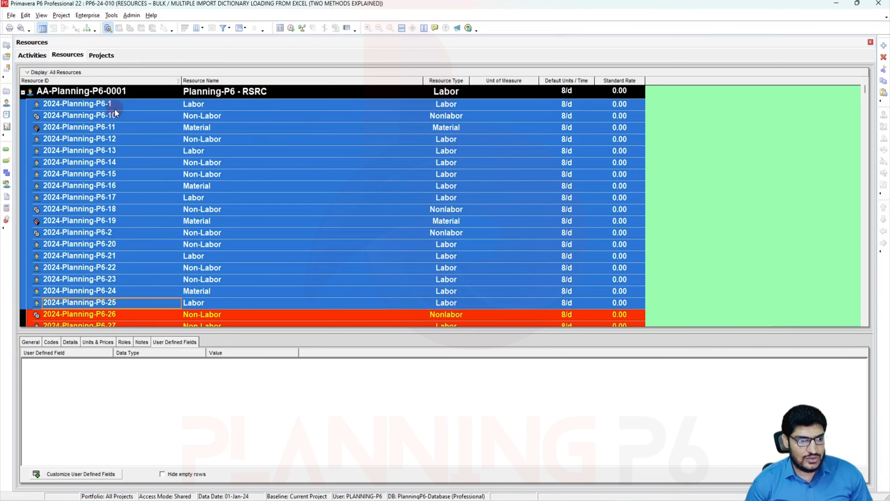
{"action": "scroll", "coordinate": [192, 256], "scroll_direction": "down", "scroll_amount": 4}
{"action": "scroll", "coordinate": [147, 259], "scroll_direction": "down", "scroll_amount": 4}
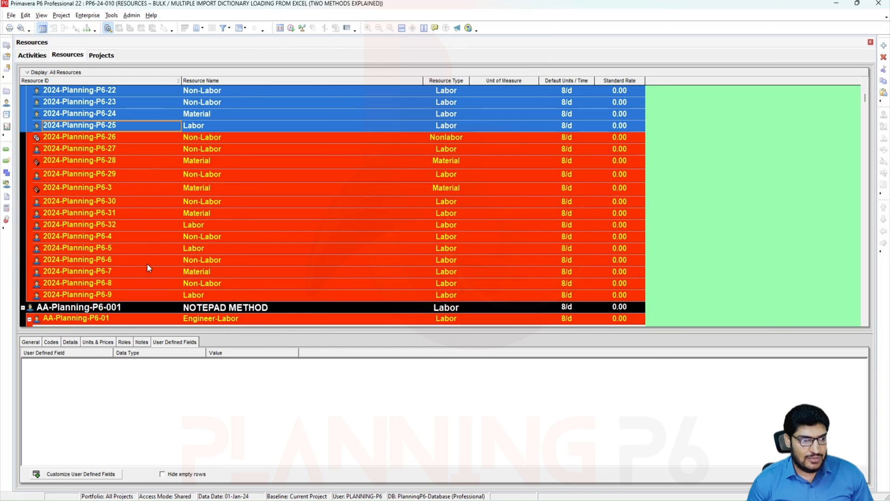
{"action": "left_click", "coordinate": [132, 272], "text": "shift"}
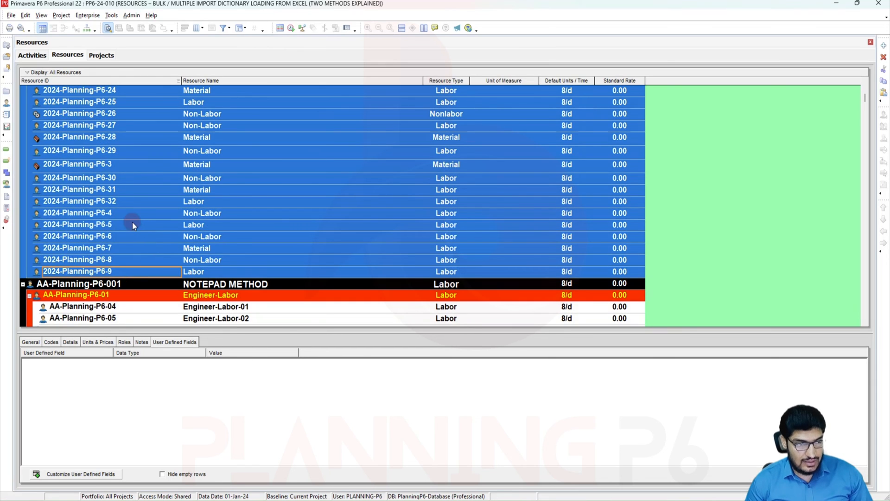
{"action": "right_click", "coordinate": [127, 222]}
{"action": "left_click", "coordinate": [147, 262]}
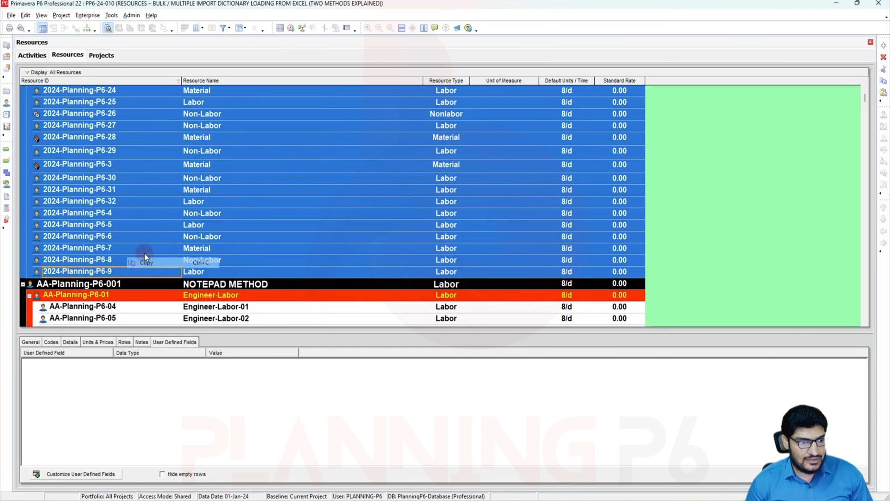
{"action": "scroll", "coordinate": [128, 186], "scroll_direction": "up", "scroll_amount": 3}
{"action": "scroll", "coordinate": [126, 182], "scroll_direction": "up", "scroll_amount": 3}
{"action": "left_click", "coordinate": [119, 90]}
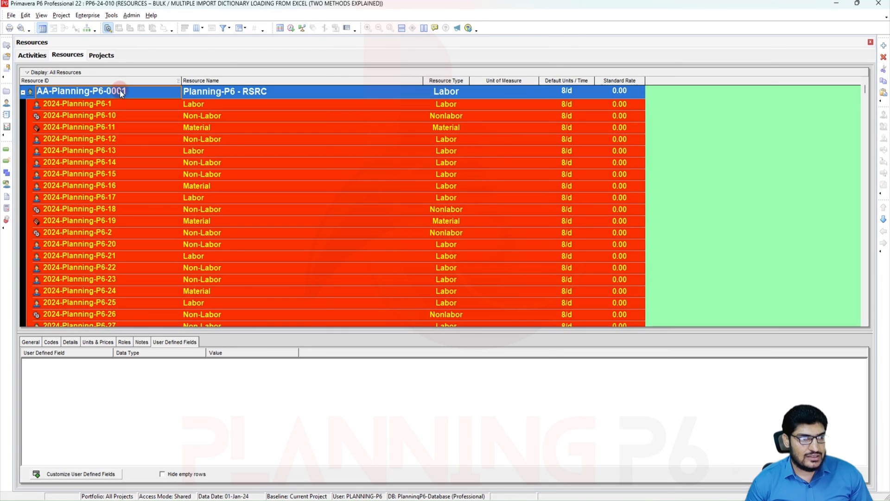
{"action": "right_click", "coordinate": [120, 90]}
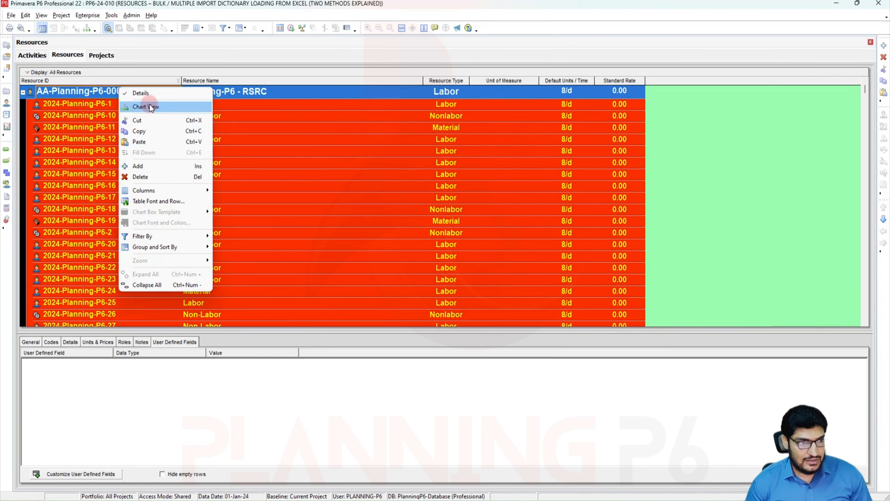
{"action": "left_click", "coordinate": [148, 141]}
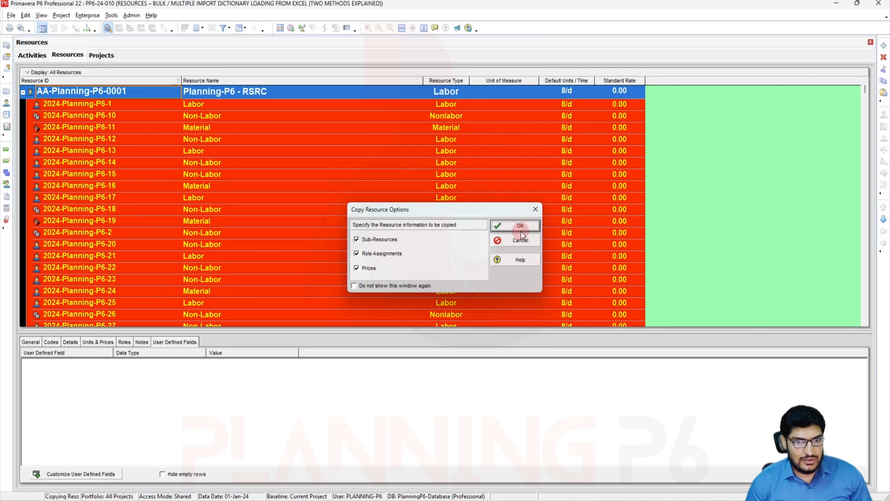
{"action": "left_click", "coordinate": [519, 226]}
{"action": "scroll", "coordinate": [148, 199], "scroll_direction": "down", "scroll_amount": 4}
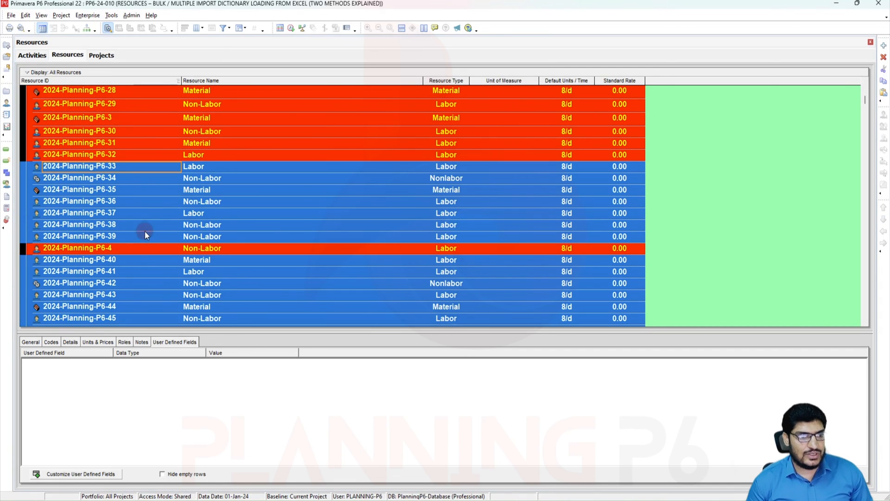
{"action": "scroll", "coordinate": [147, 204], "scroll_direction": "down", "scroll_amount": 8}
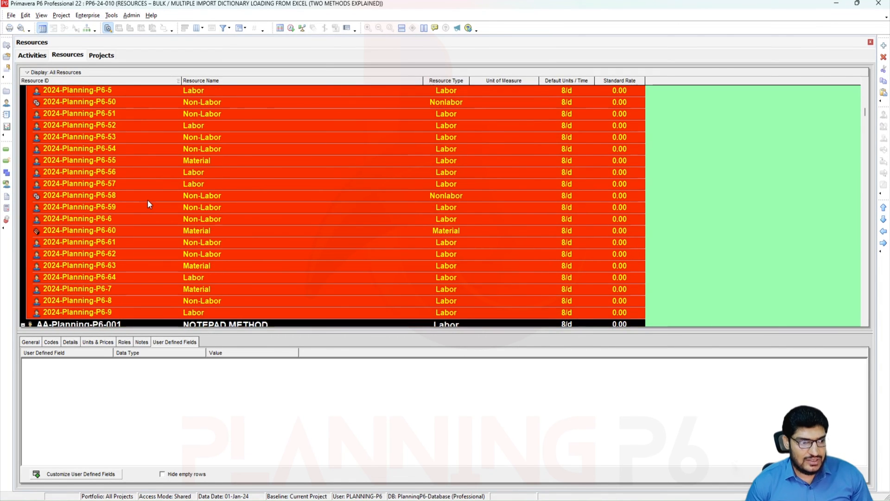
{"action": "scroll", "coordinate": [147, 200], "scroll_direction": "down", "scroll_amount": 4}
{"action": "scroll", "coordinate": [147, 199], "scroll_direction": "up", "scroll_amount": 16}
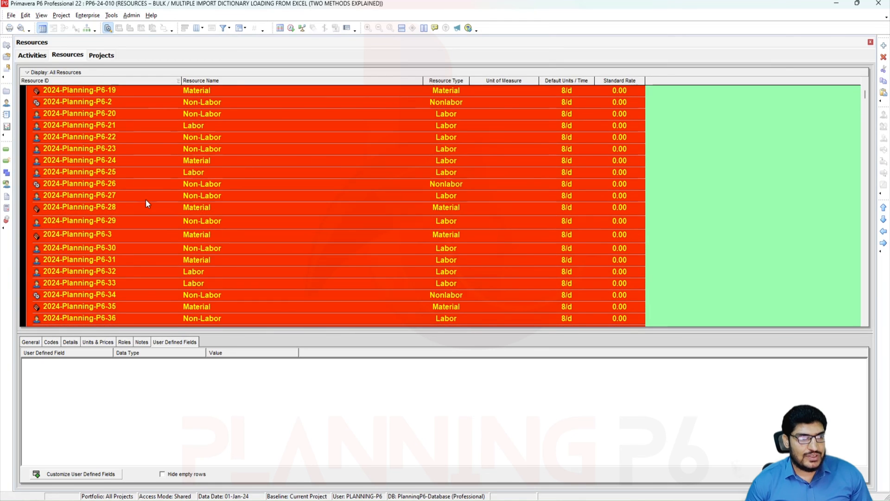
{"action": "scroll", "coordinate": [145, 203], "scroll_direction": "up", "scroll_amount": 4}
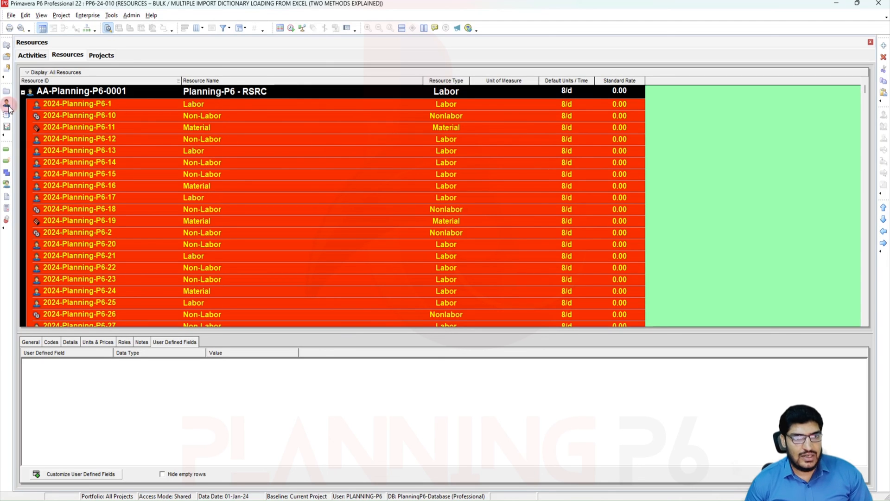
- Start an export in Spreadsheet (XLSX) format with Resources as the data type
{"action": "left_click", "coordinate": [11, 17]}
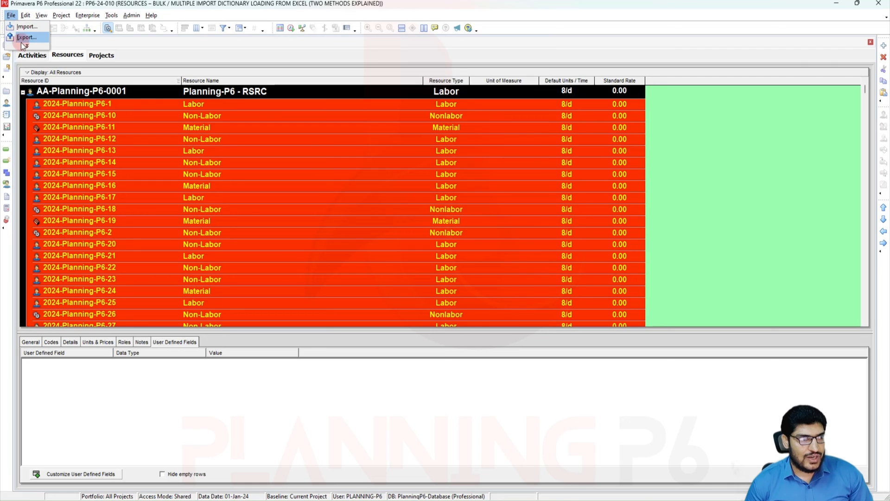
{"action": "left_click", "coordinate": [23, 38]}
{"action": "left_click", "coordinate": [355, 275]}
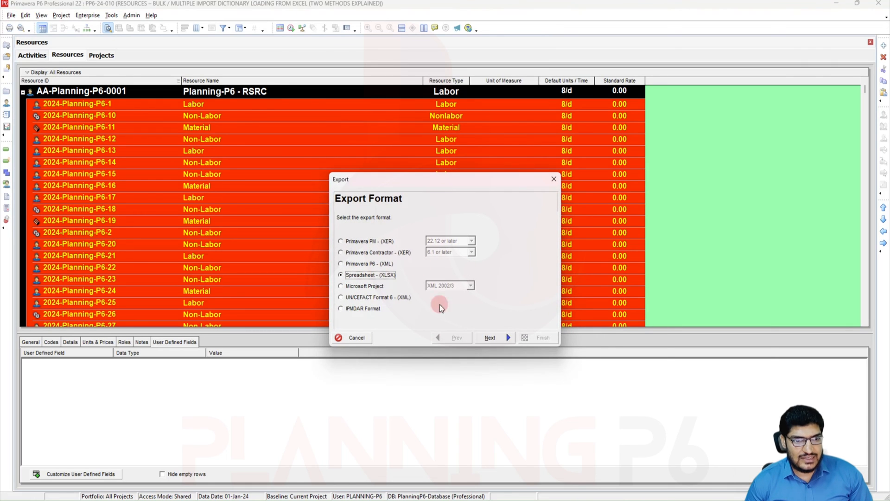
{"action": "left_click", "coordinate": [490, 338]}
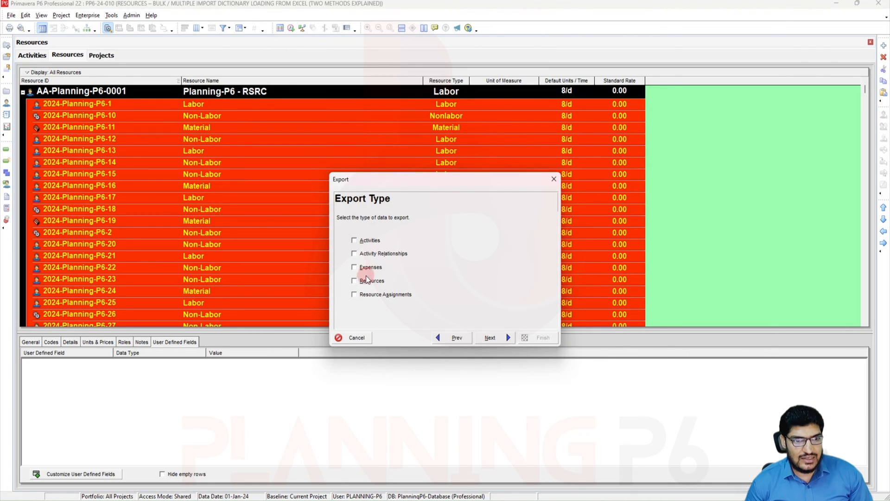
{"action": "left_click", "coordinate": [509, 338]}
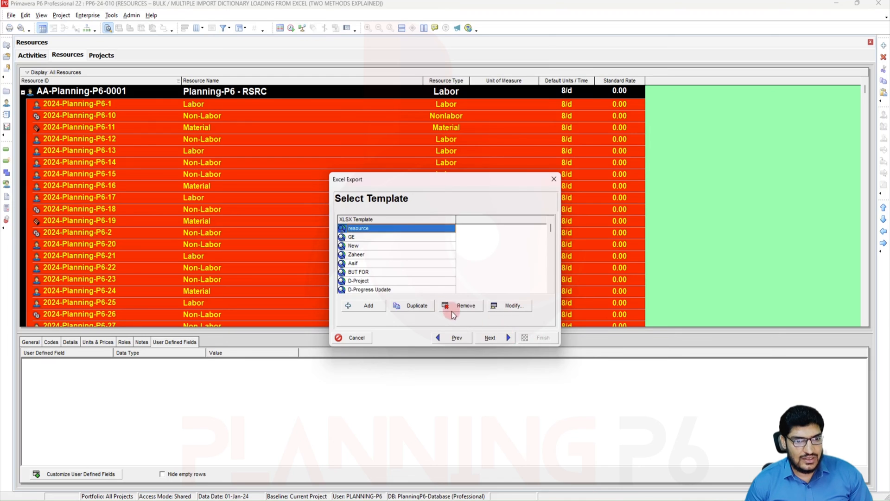
- Add a new export template for the Resources subject area and name it PP6-RSRC
{"action": "scroll", "coordinate": [403, 267], "scroll_direction": "down", "scroll_amount": 5}
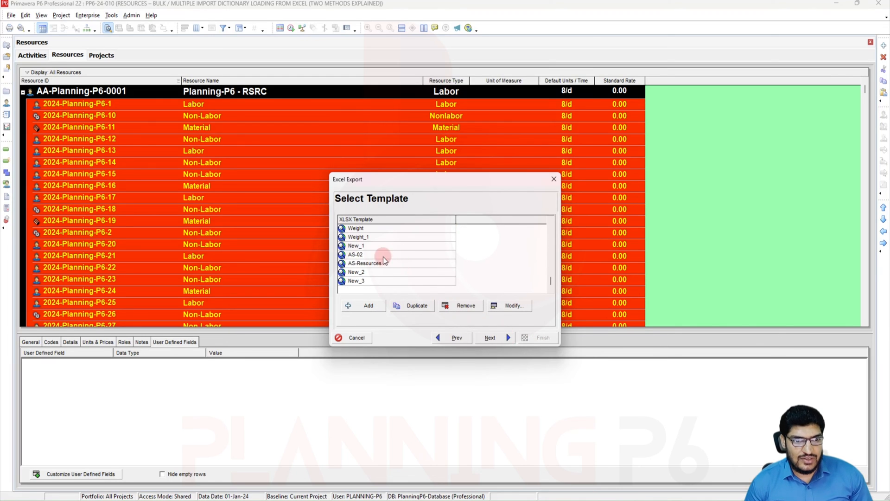
{"action": "left_click", "coordinate": [379, 263]}
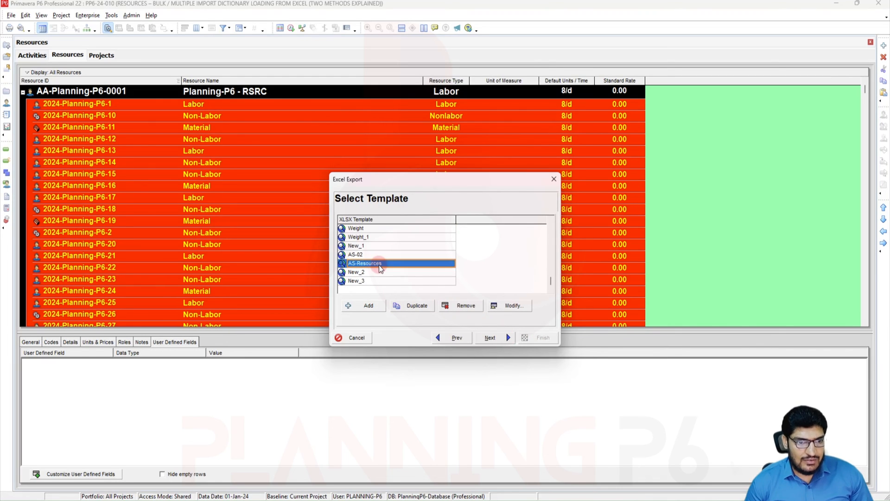
{"action": "left_click", "coordinate": [371, 281]}
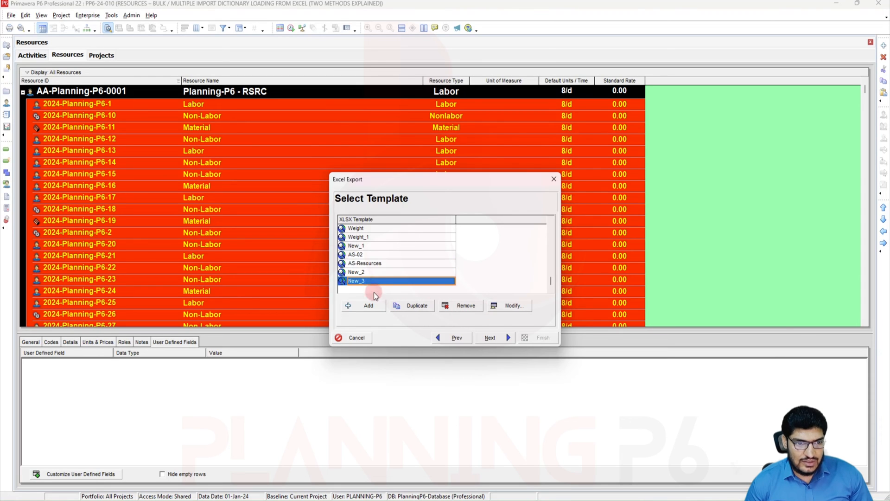
{"action": "left_click", "coordinate": [368, 306]}
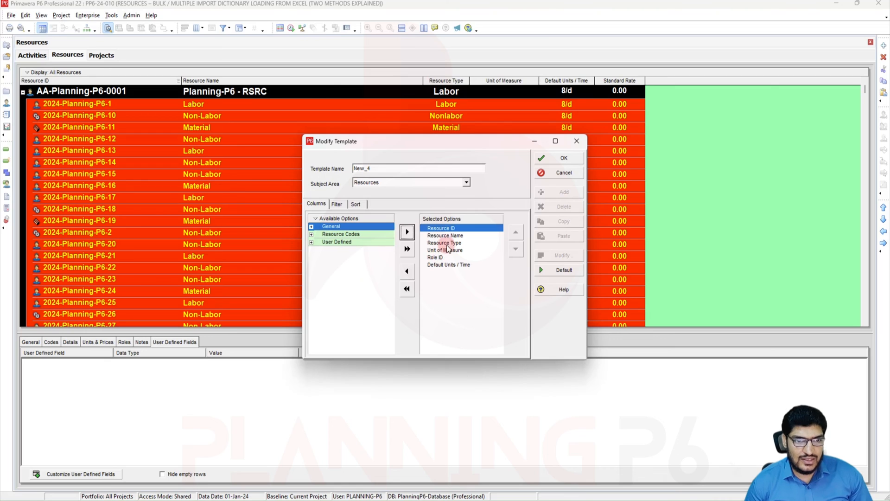
{"action": "left_click_drag", "start_coordinate": [414, 170], "coordinate": [314, 164]}
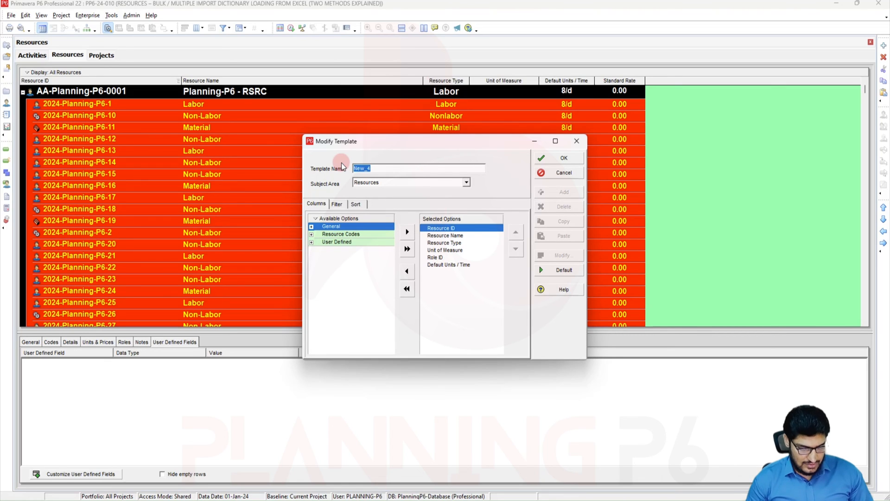
{"action": "type", "text": "PP6"}
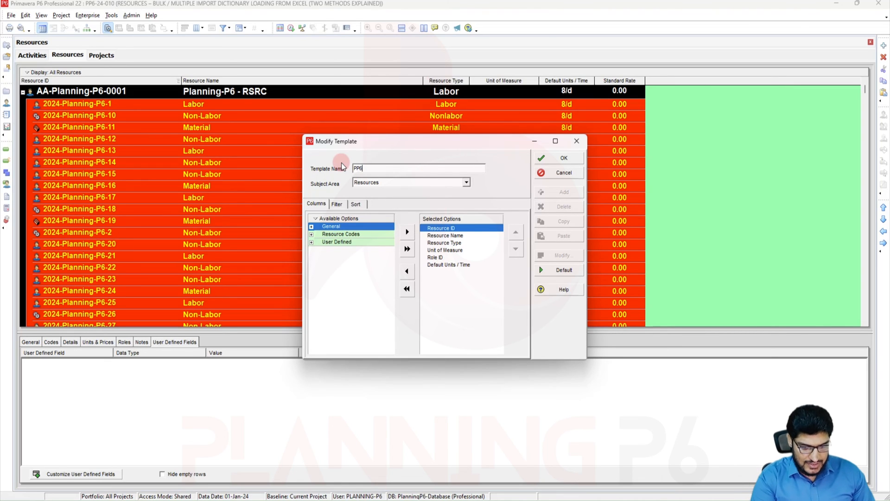
{"action": "type", "text": "-RS"}
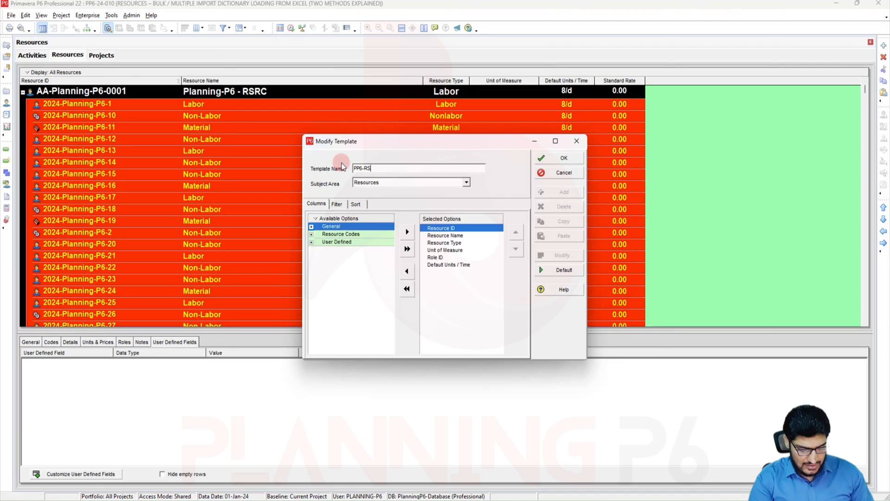
{"action": "type", "text": "RC"}
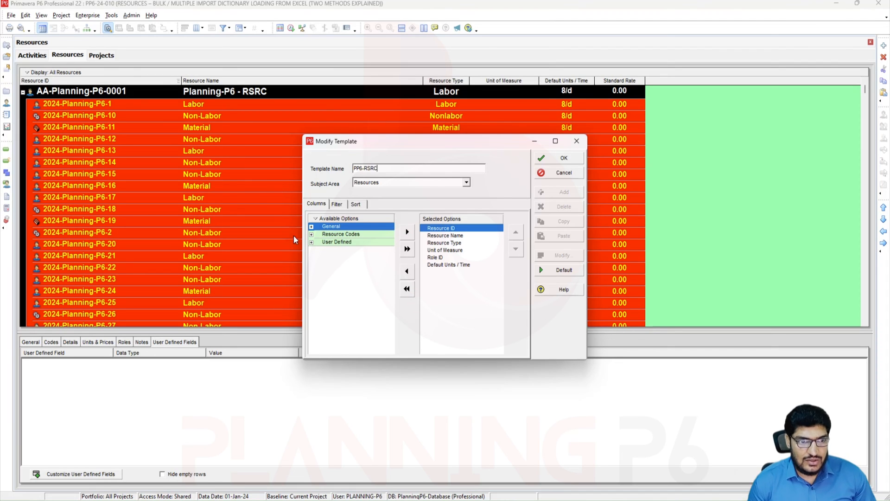
- Examine the template's available General columns and its filter options for limiting which resources are exported
{"action": "left_click", "coordinate": [312, 226]}
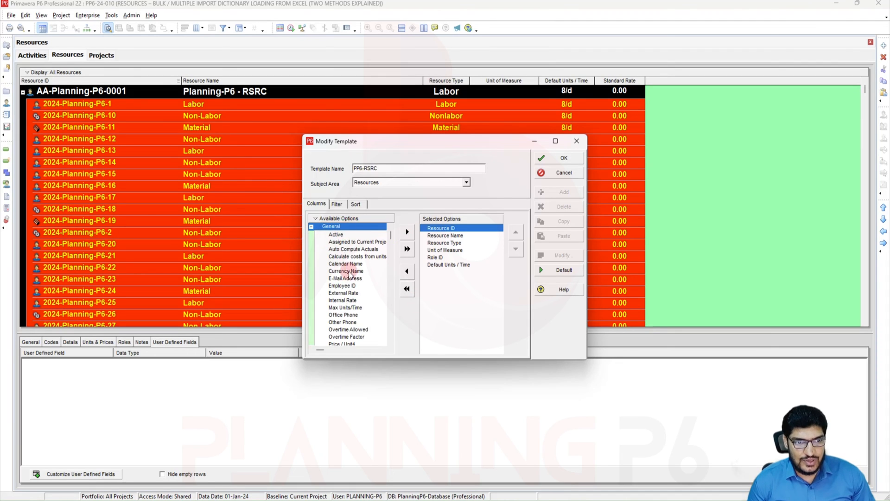
{"action": "left_click", "coordinate": [312, 227]}
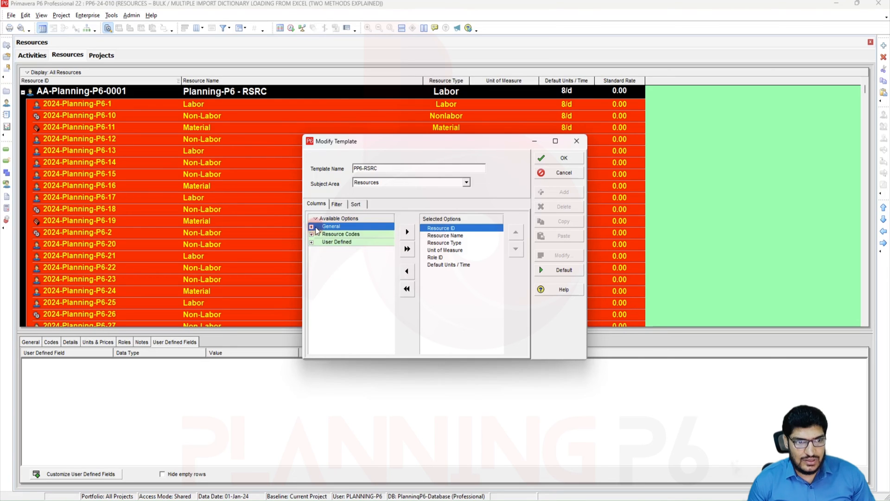
{"action": "left_click", "coordinate": [338, 205]}
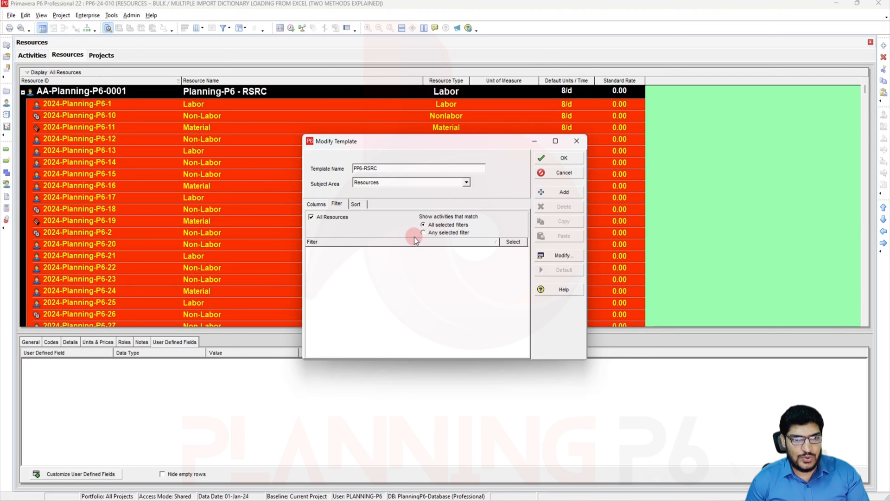
{"action": "left_click", "coordinate": [571, 194]}
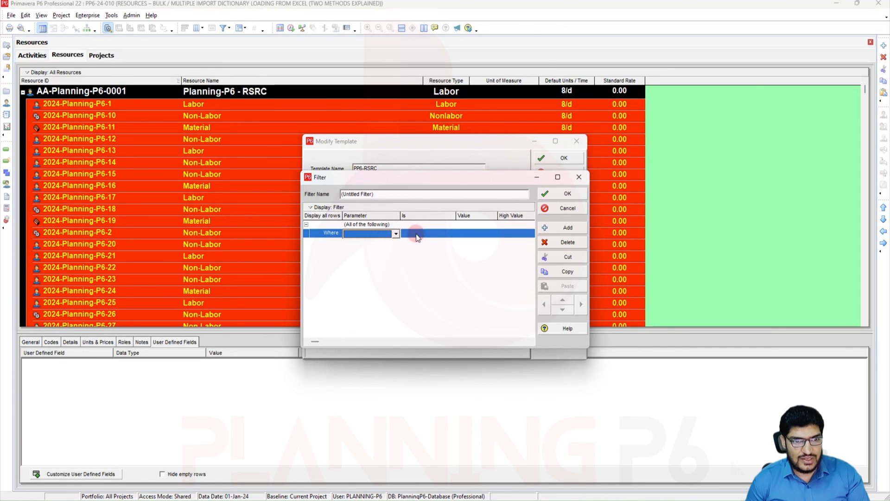
{"action": "left_click", "coordinate": [582, 177]}
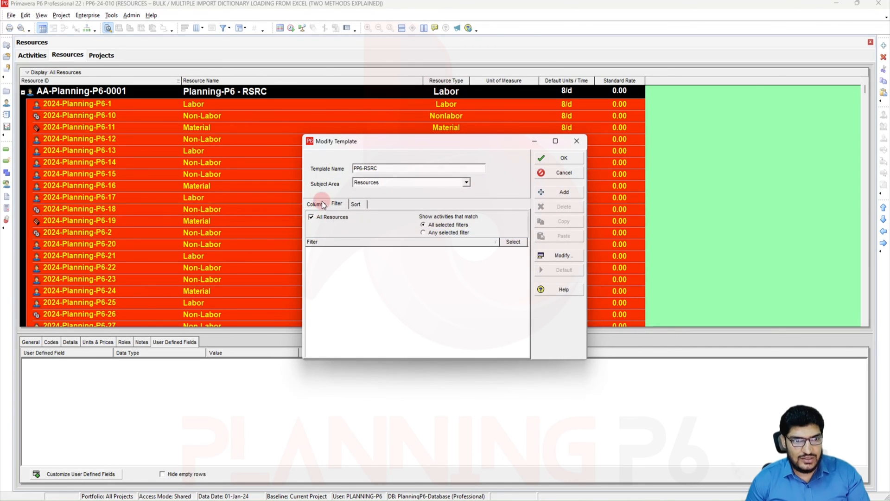
{"action": "left_click", "coordinate": [316, 204]}
{"action": "left_click", "coordinate": [312, 227]}
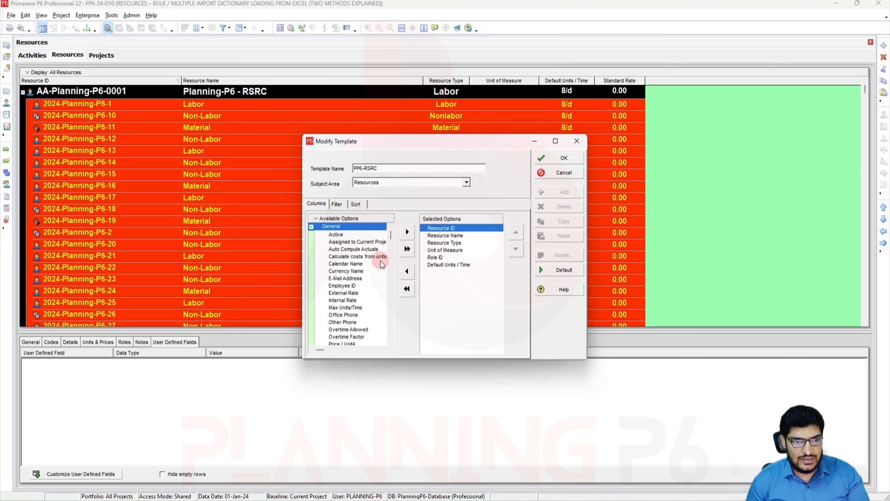
{"action": "left_click", "coordinate": [356, 241]}
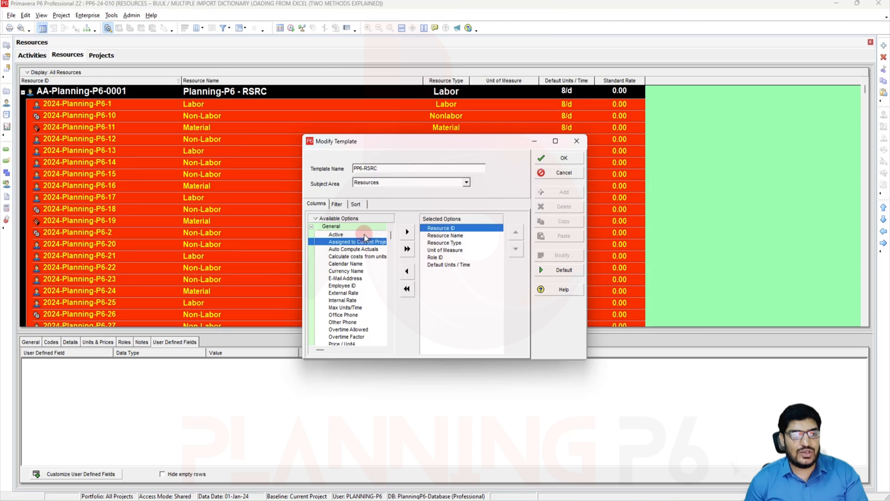
{"action": "left_click", "coordinate": [337, 206]}
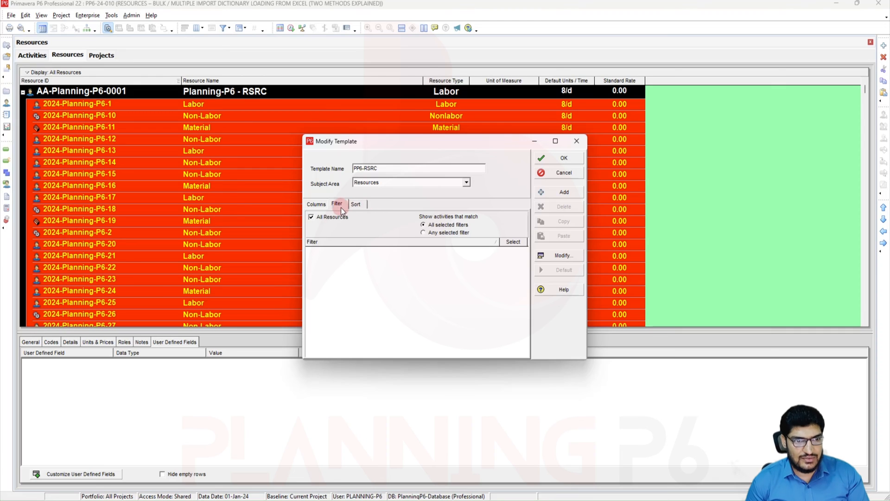
{"action": "left_click", "coordinate": [324, 206]}
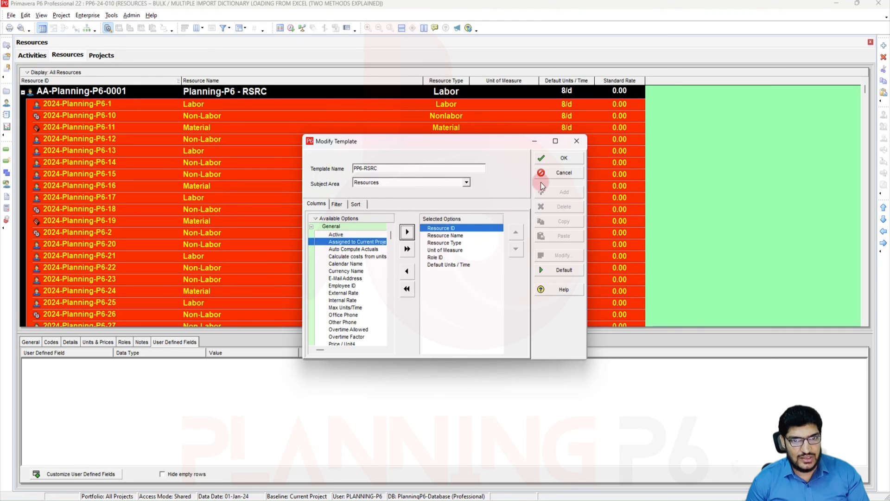
- Save the PP6-RSRC template and set the export file to Resources-PP6.xlsx on the Desktop
{"action": "left_click", "coordinate": [558, 162]}
{"action": "left_click", "coordinate": [495, 336]}
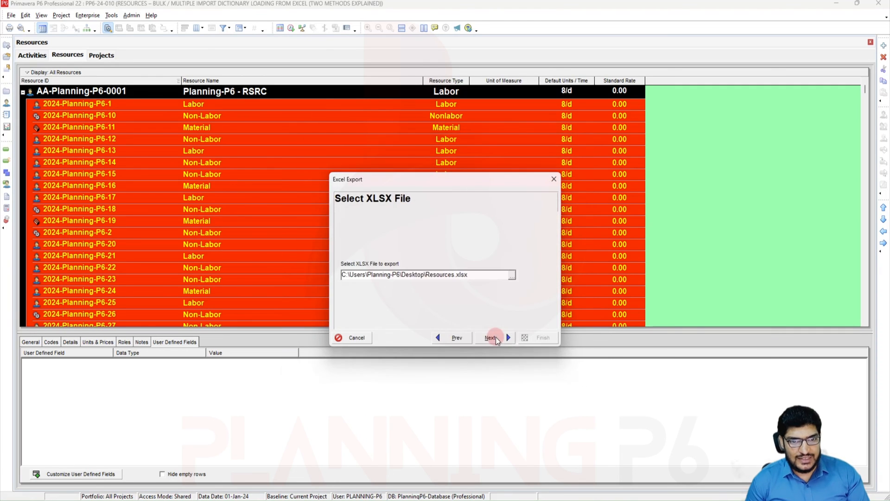
{"action": "left_click", "coordinate": [513, 277]}
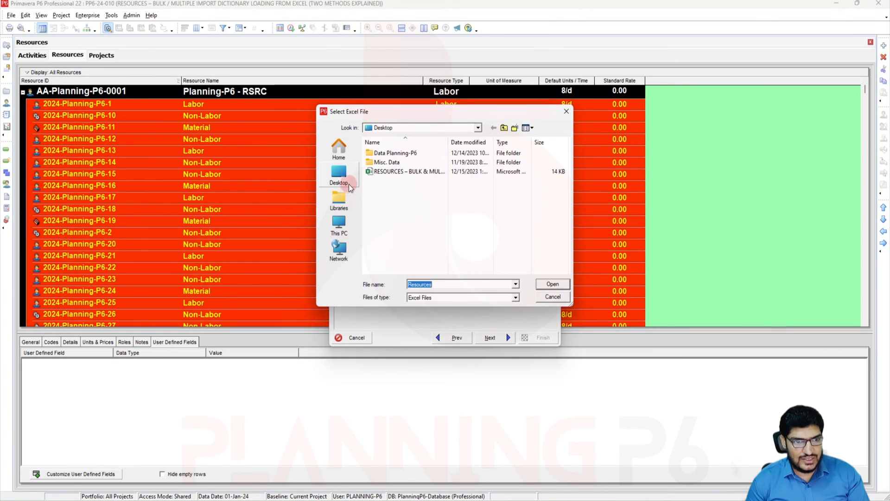
{"action": "left_click", "coordinate": [339, 174]}
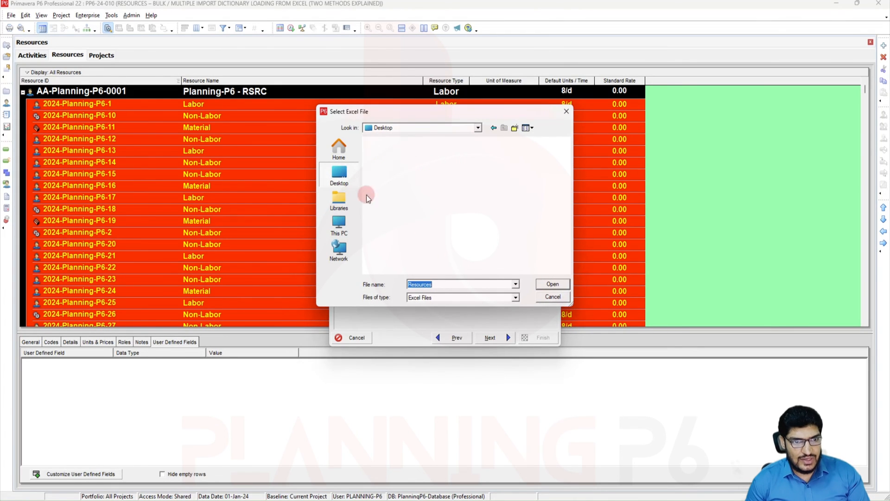
{"action": "left_click", "coordinate": [444, 284]}
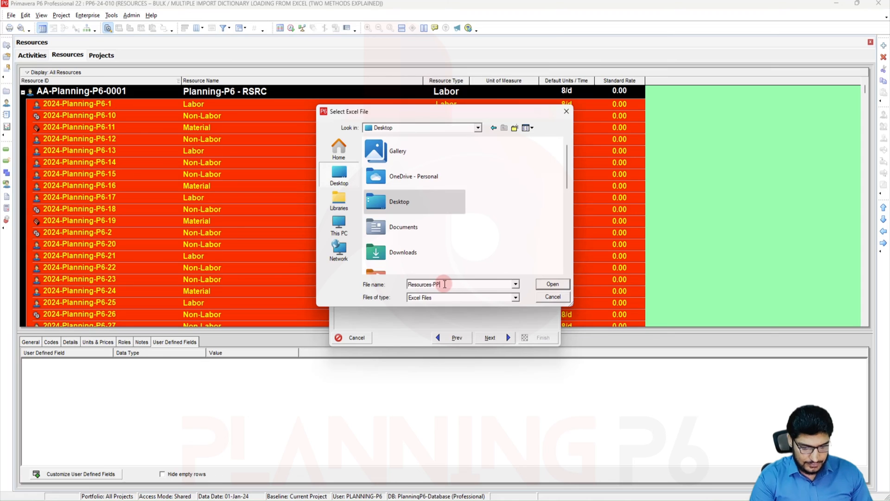
{"action": "left_click", "coordinate": [565, 287]}
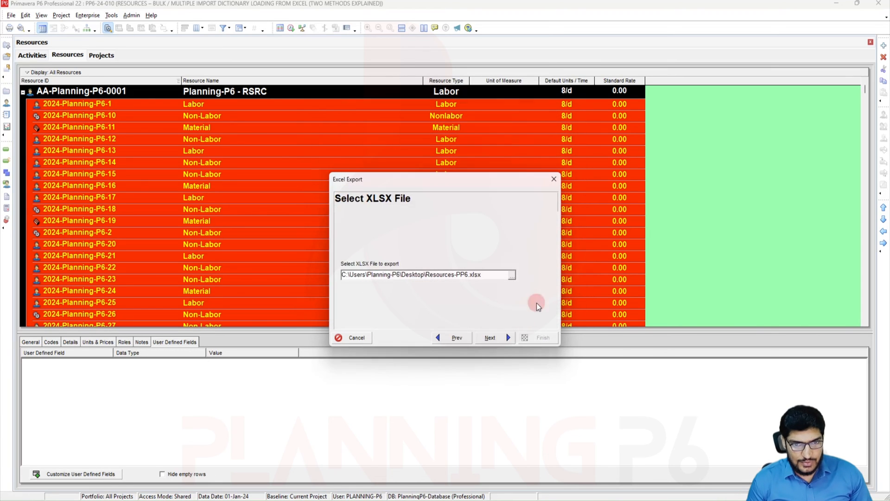
- Run the resource export to the chosen Excel file and close the export wizard
{"action": "left_click", "coordinate": [508, 338]}
{"action": "left_click", "coordinate": [540, 337]}
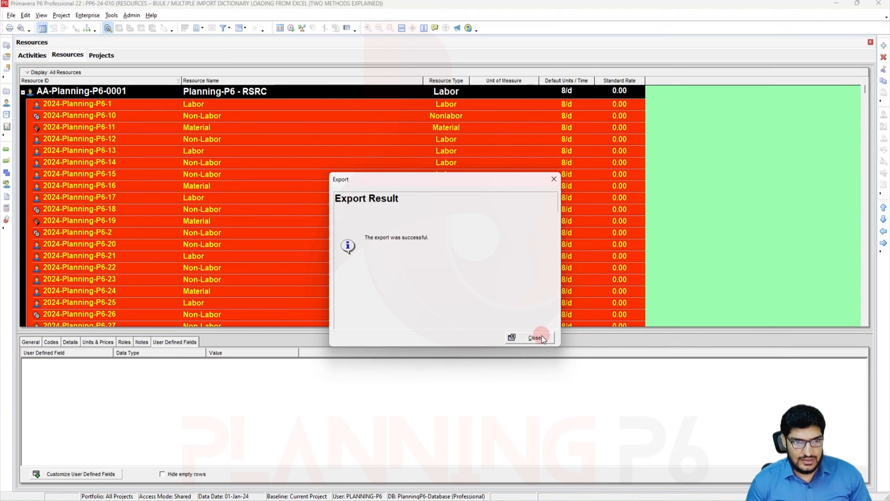
{"action": "left_click", "coordinate": [539, 336]}
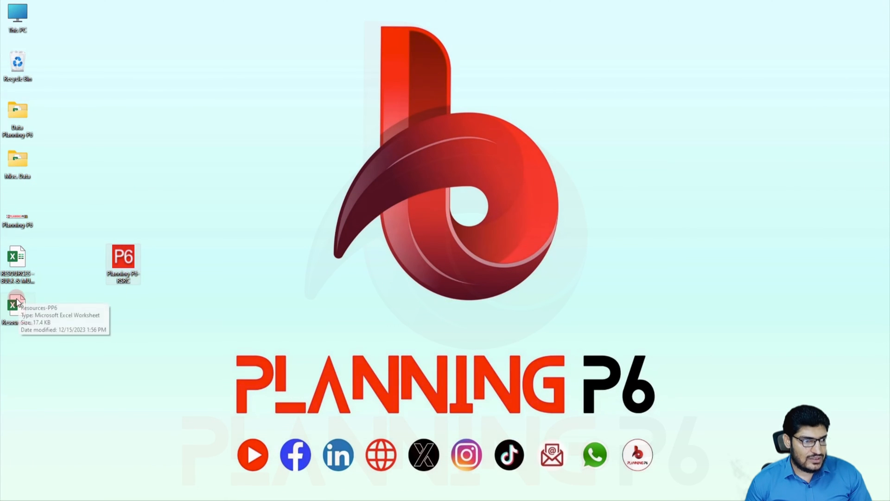
- Open the Resources-PP6 workbook from the desktop and autofit columns A, B and C to their contents
{"action": "left_click", "coordinate": [18, 324]}
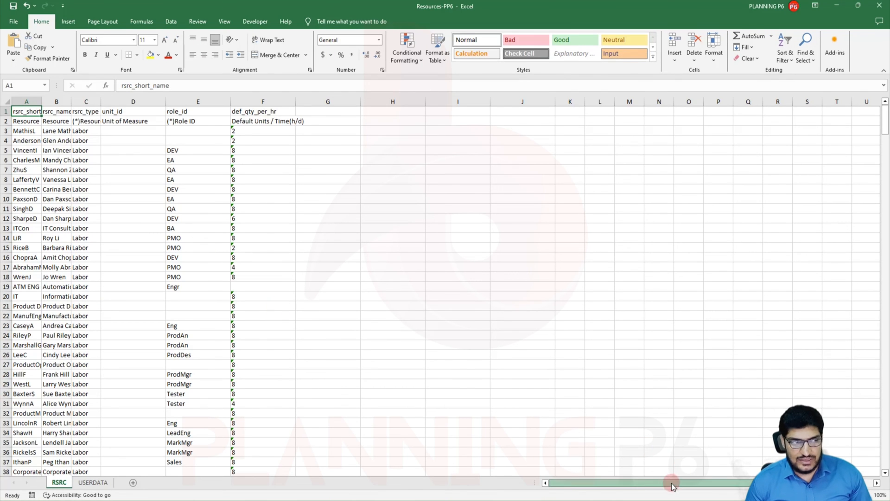
{"action": "double_click", "coordinate": [42, 102]}
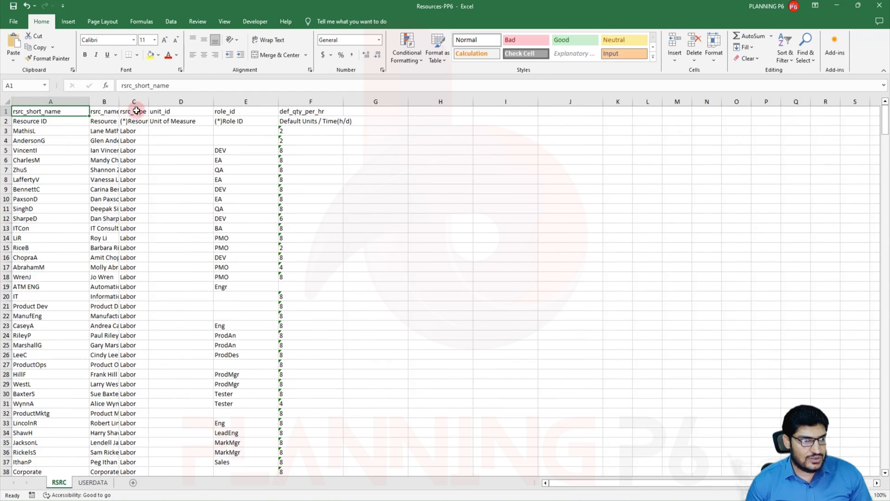
{"action": "double_click", "coordinate": [120, 101]}
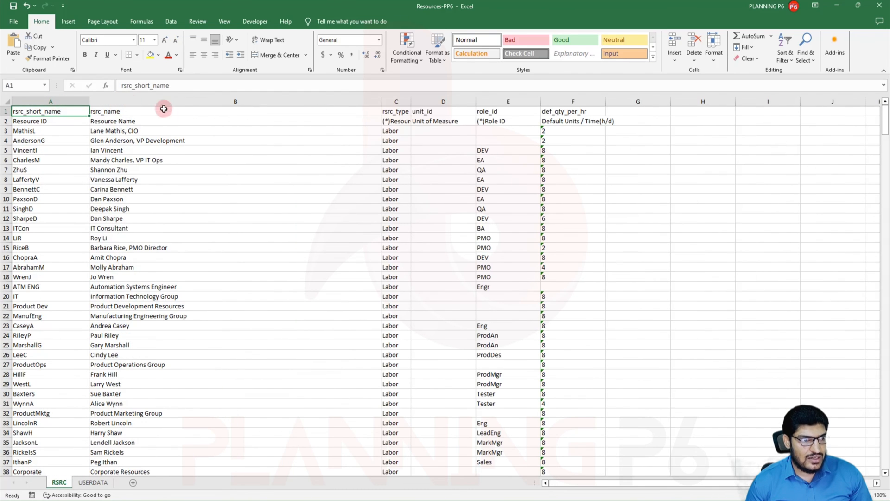
{"action": "double_click", "coordinate": [410, 102]}
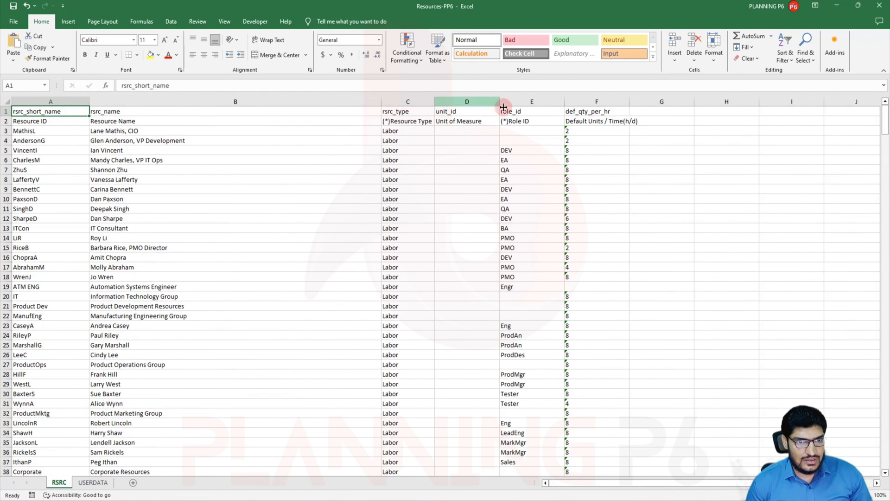
- Look through the RSRC sheet for the 2024-Planning-P6 resources that start at row 401
{"action": "scroll", "coordinate": [94, 191], "scroll_direction": "down", "scroll_amount": 20}
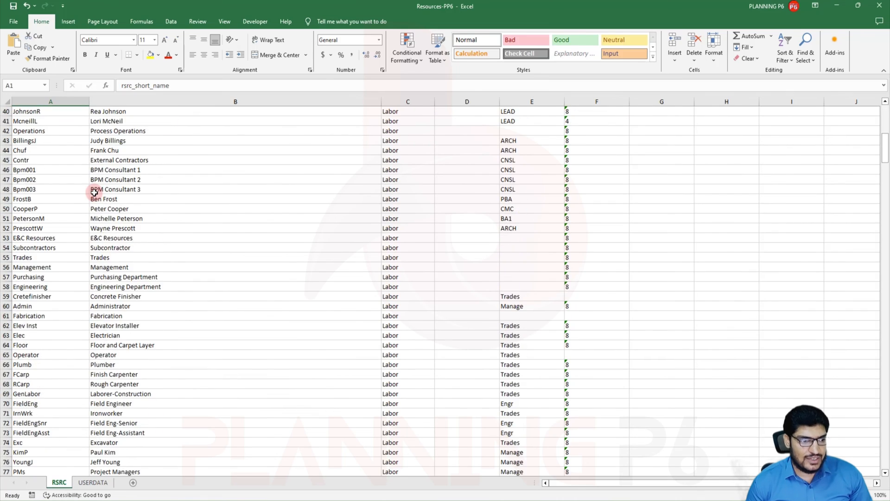
{"action": "scroll", "coordinate": [94, 191], "scroll_direction": "down", "scroll_amount": 20}
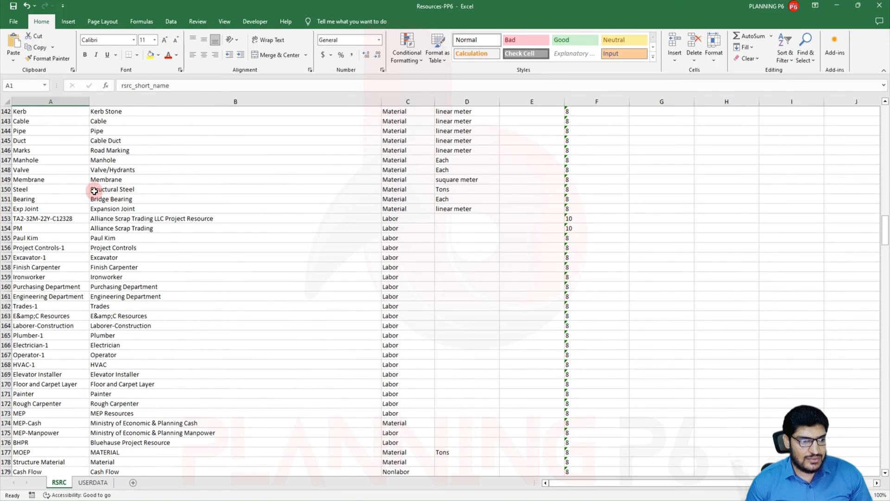
{"action": "scroll", "coordinate": [94, 189], "scroll_direction": "down", "scroll_amount": 20}
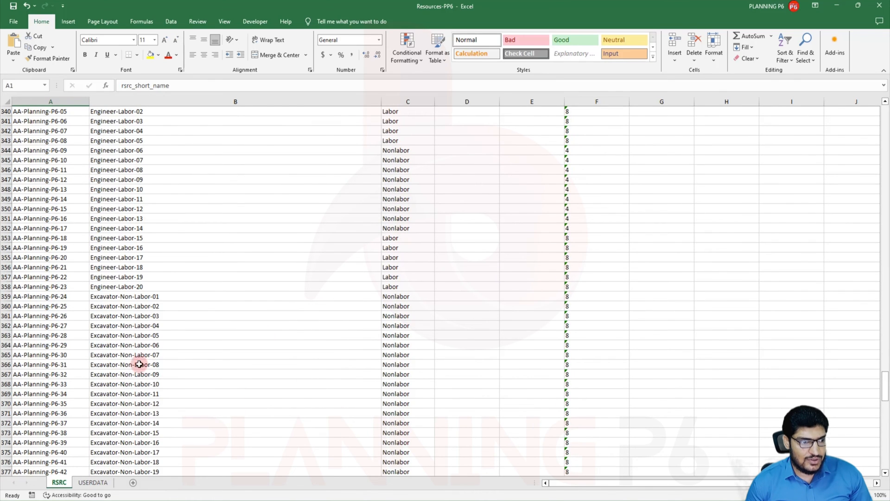
{"action": "scroll", "coordinate": [88, 315], "scroll_direction": "down", "scroll_amount": 6}
{"action": "scroll", "coordinate": [66, 296], "scroll_direction": "down", "scroll_amount": 6}
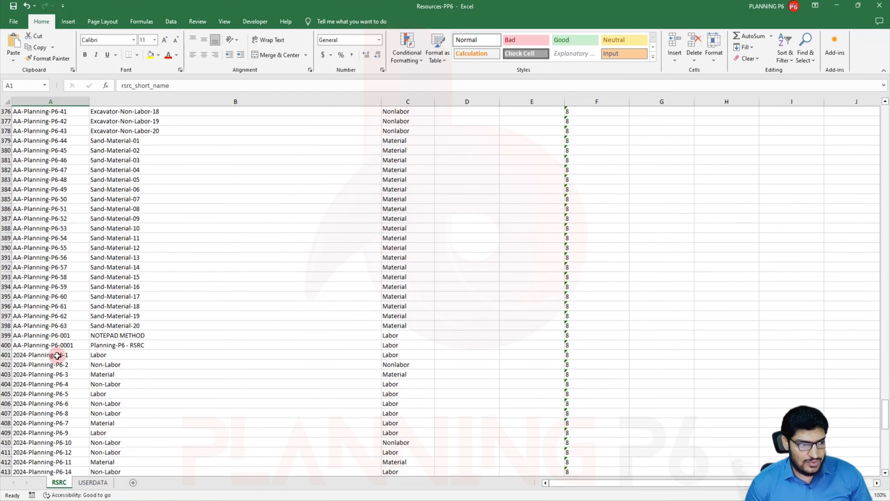
{"action": "left_click", "coordinate": [44, 357]}
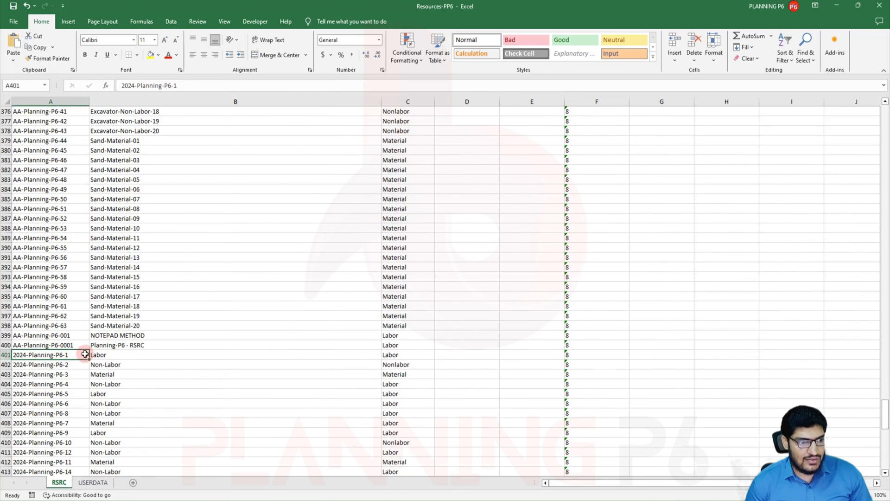
{"action": "scroll", "coordinate": [81, 356], "scroll_direction": "down", "scroll_amount": 1}
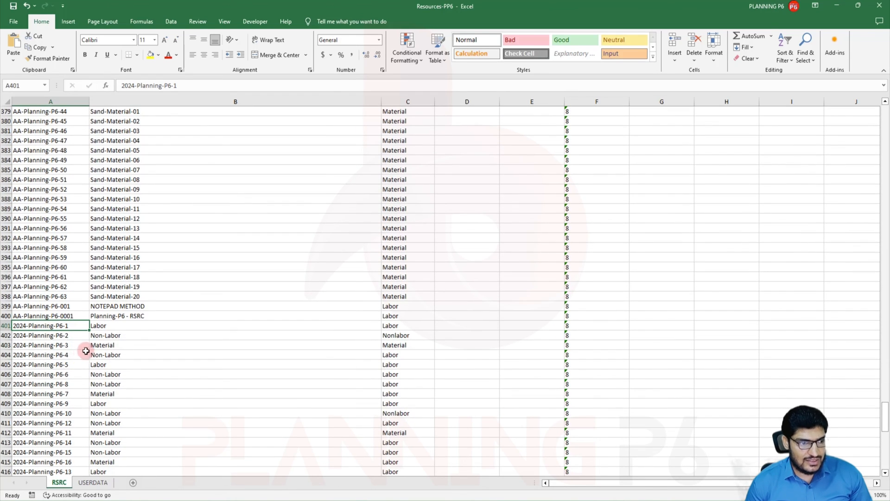
- Copy the resource name Labor from B401 into B404:B421
{"action": "left_click", "coordinate": [113, 328]}
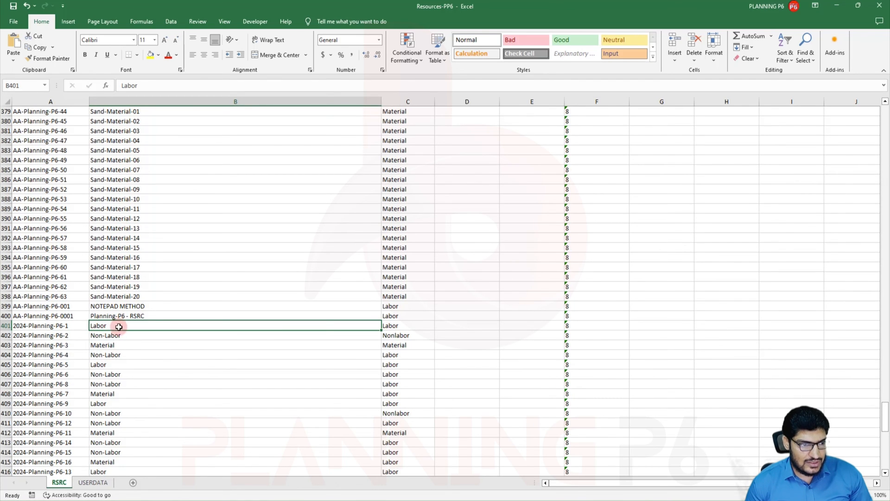
{"action": "scroll", "coordinate": [123, 328], "scroll_direction": "up", "scroll_amount": 8}
{"action": "scroll", "coordinate": [125, 327], "scroll_direction": "down", "scroll_amount": 10}
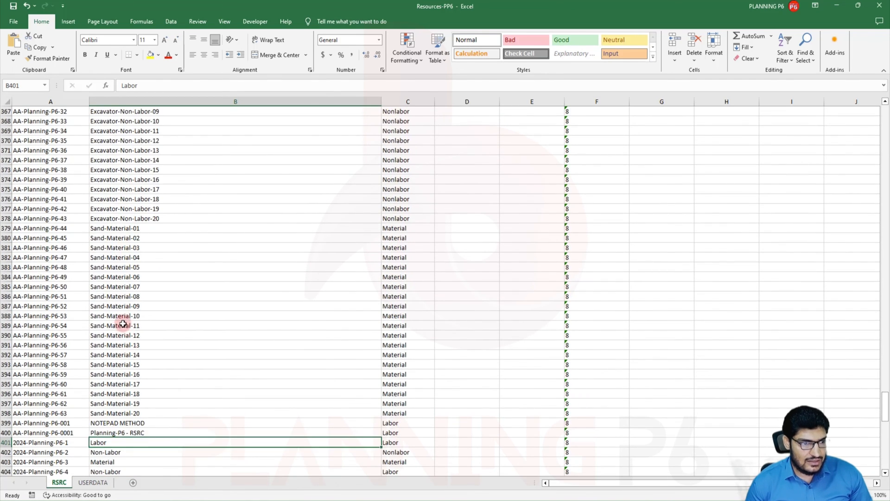
{"action": "scroll", "coordinate": [117, 274], "scroll_direction": "down", "scroll_amount": 1}
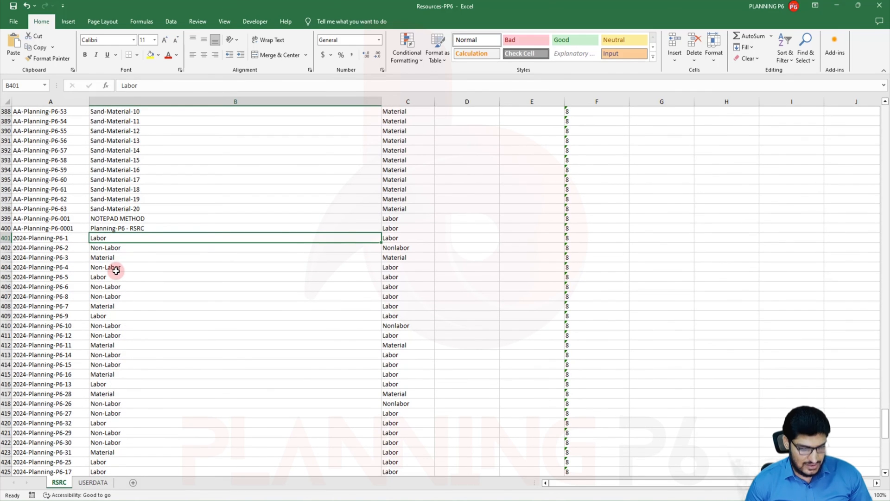
{"action": "key", "text": "ctrl+c"}
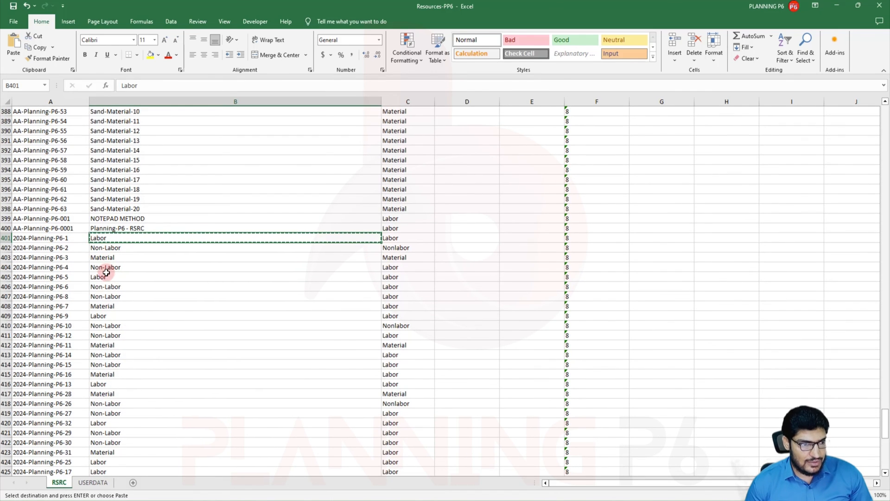
{"action": "left_click", "coordinate": [385, 268]}
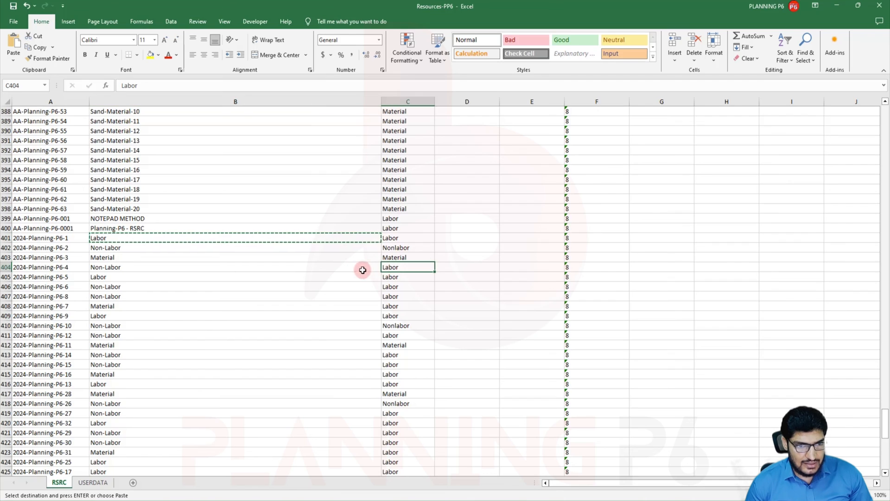
{"action": "left_click_drag", "start_coordinate": [114, 268], "coordinate": [118, 429]}
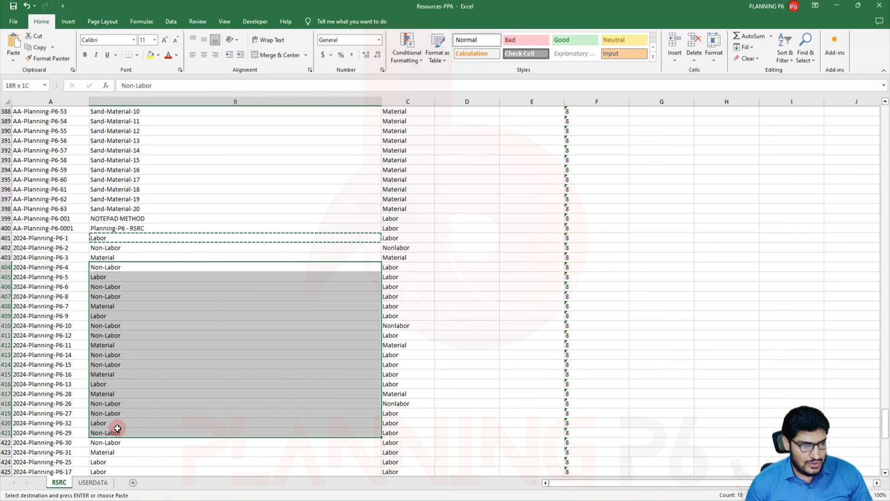
{"action": "key", "text": "ctrl+v"}
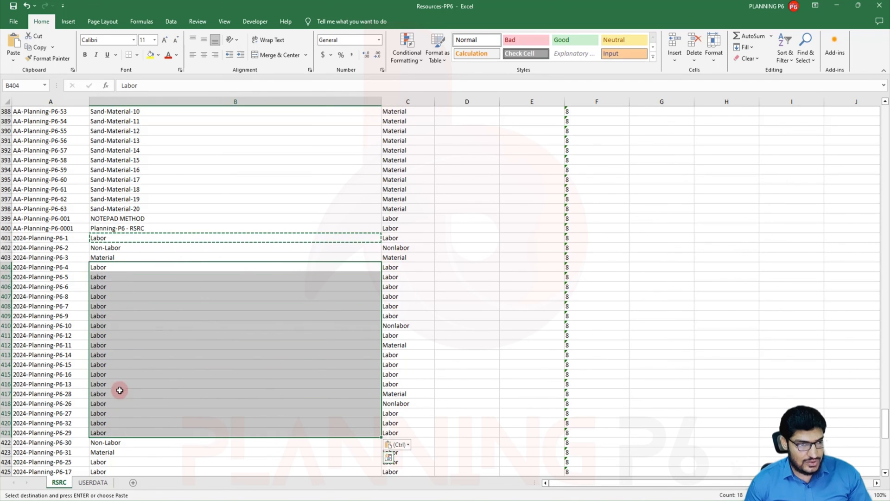
- Copy the resource name Non-Labor from B402 into B422:B445
{"action": "left_click", "coordinate": [118, 251]}
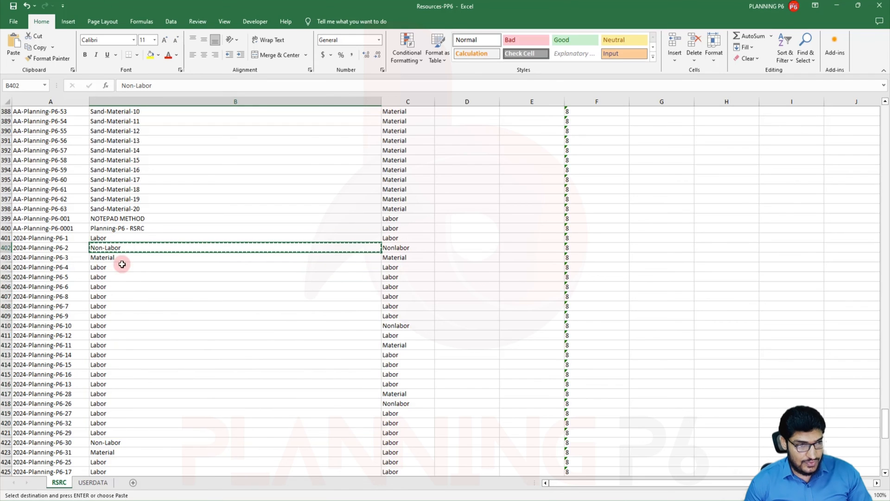
{"action": "scroll", "coordinate": [123, 287], "scroll_direction": "down", "scroll_amount": 5}
{"action": "left_click_drag", "start_coordinate": [113, 295], "coordinate": [137, 447]}
{"action": "key", "text": "ctrl+v"}
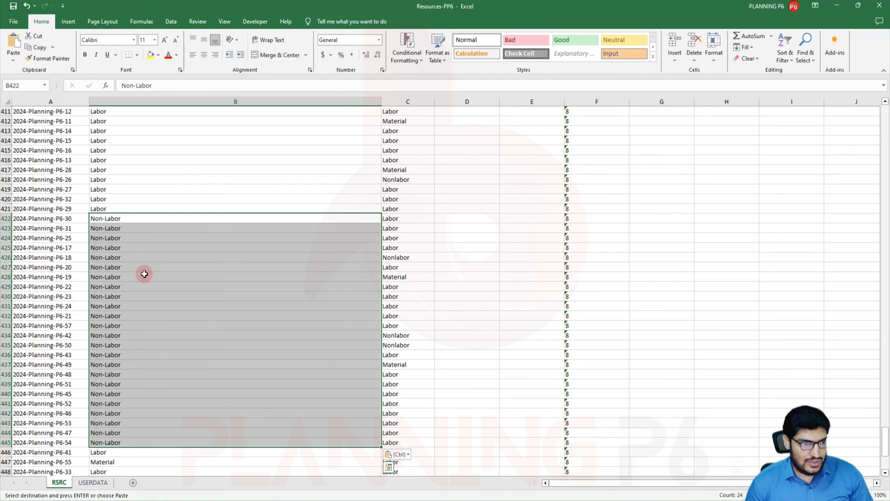
- Copy the resource name Material from B403 into B446:B464, down to the last resource row
{"action": "scroll", "coordinate": [141, 271], "scroll_direction": "up", "scroll_amount": 4}
{"action": "left_click", "coordinate": [117, 153]}
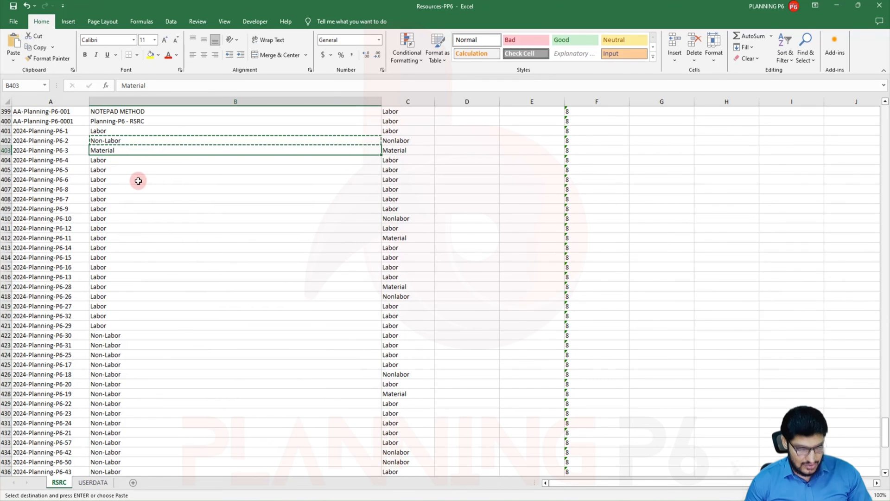
{"action": "scroll", "coordinate": [137, 239], "scroll_direction": "down", "scroll_amount": 9}
{"action": "scroll", "coordinate": [137, 238], "scroll_direction": "down", "scroll_amount": 1}
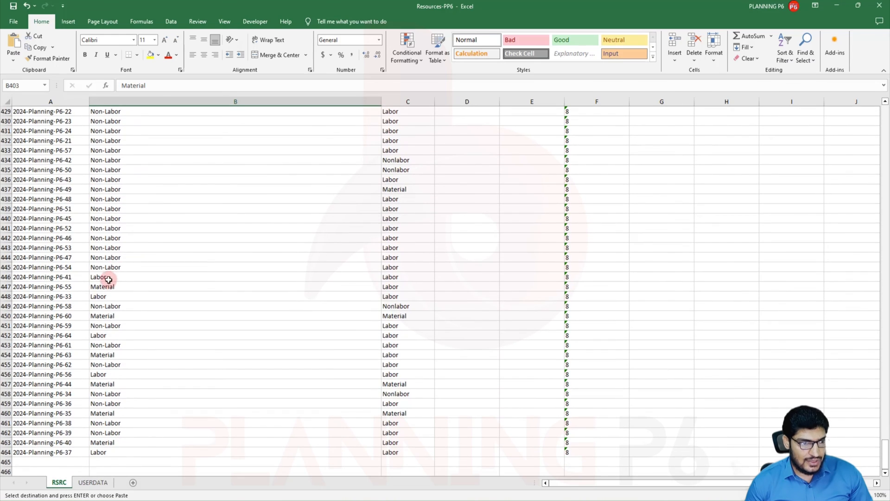
{"action": "left_click_drag", "start_coordinate": [109, 278], "coordinate": [135, 432]}
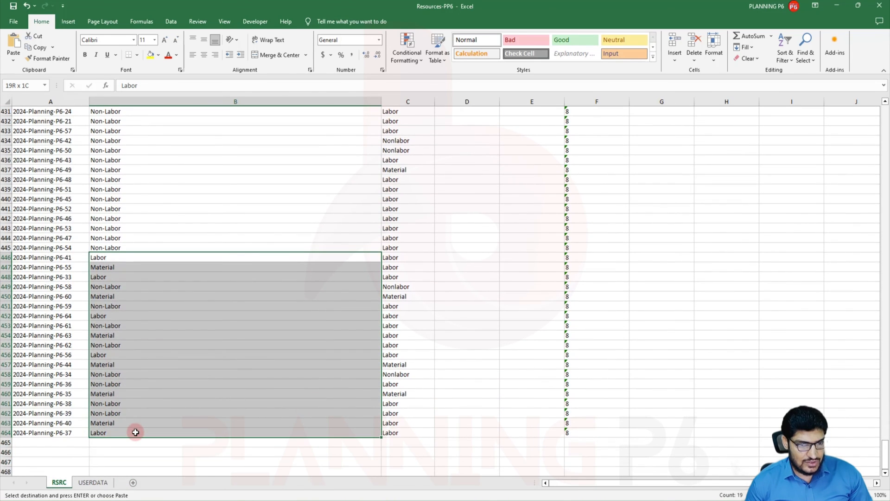
{"action": "key", "text": "ctrl+v"}
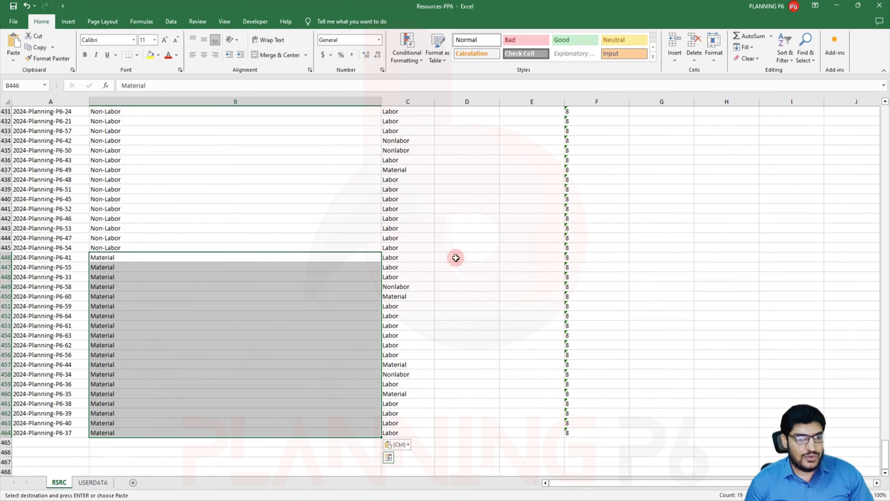
- Save the edited Resources-PP6 workbook and close it
{"action": "scroll", "coordinate": [453, 262], "scroll_direction": "up", "scroll_amount": 4}
{"action": "scroll", "coordinate": [453, 262], "scroll_direction": "up", "scroll_amount": 3}
{"action": "scroll", "coordinate": [420, 181], "scroll_direction": "up", "scroll_amount": 4}
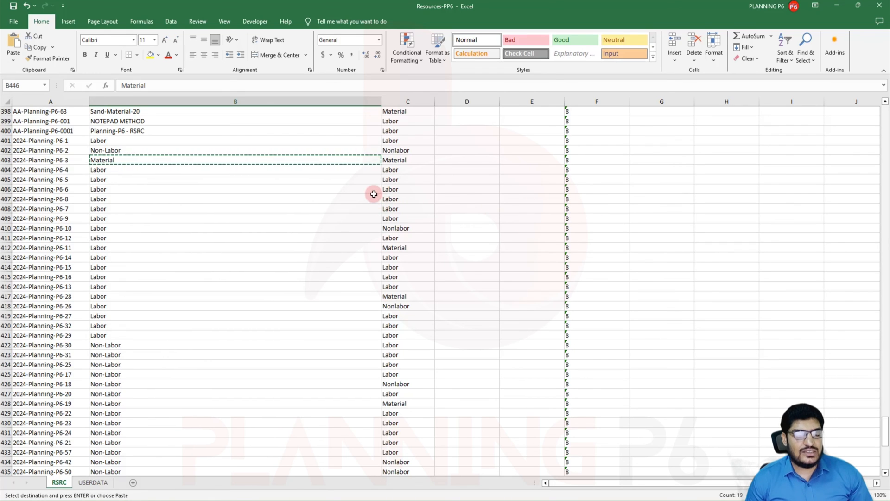
{"action": "key", "text": "ctrl+s"}
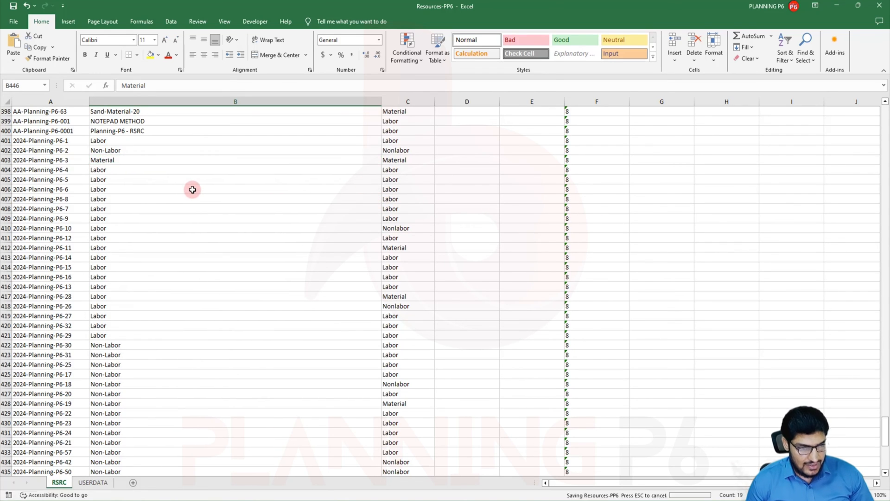
{"action": "scroll", "coordinate": [544, 267], "scroll_direction": "up", "scroll_amount": 14}
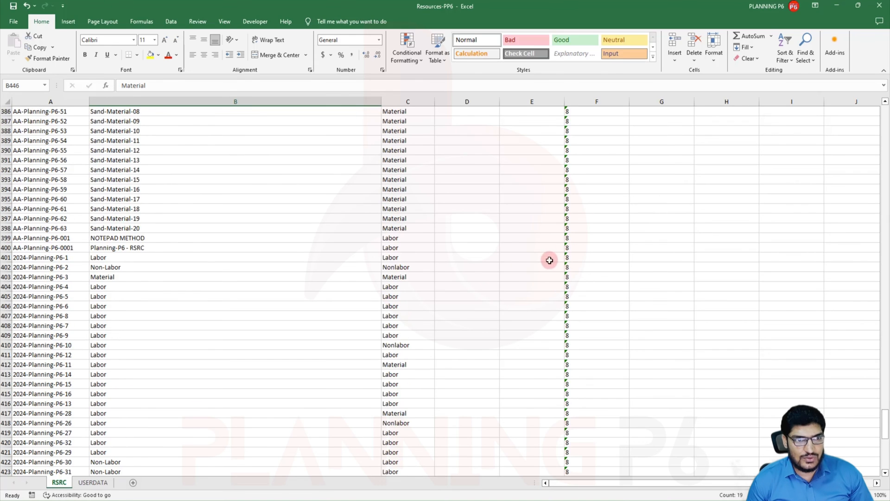
{"action": "scroll", "coordinate": [603, 218], "scroll_direction": "up", "scroll_amount": 6}
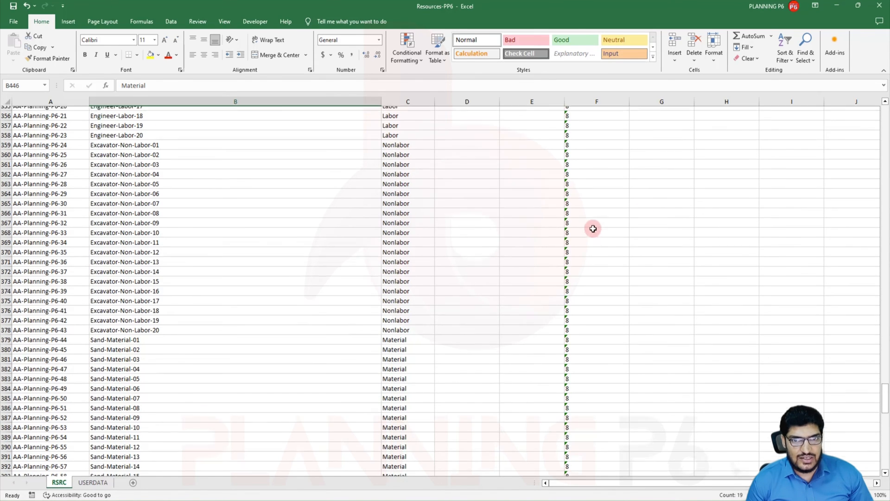
{"action": "left_click_drag", "start_coordinate": [885, 371], "coordinate": [886, 102]}
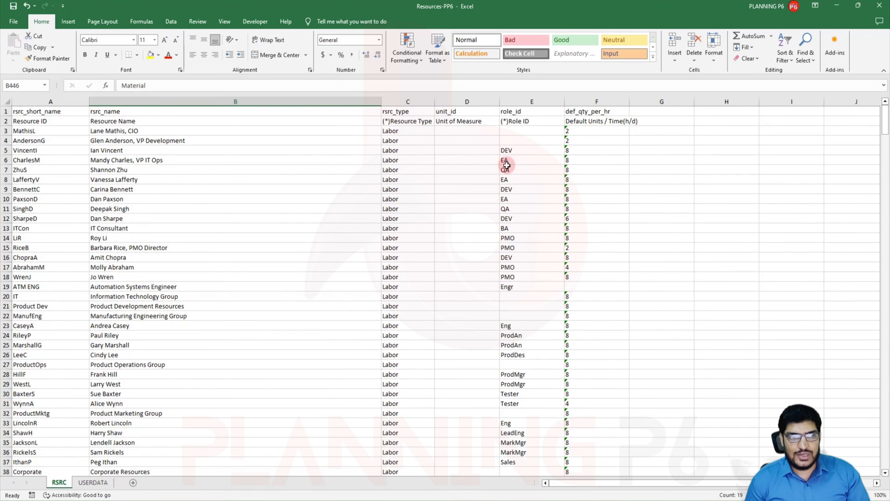
{"action": "left_click", "coordinate": [881, 5]}
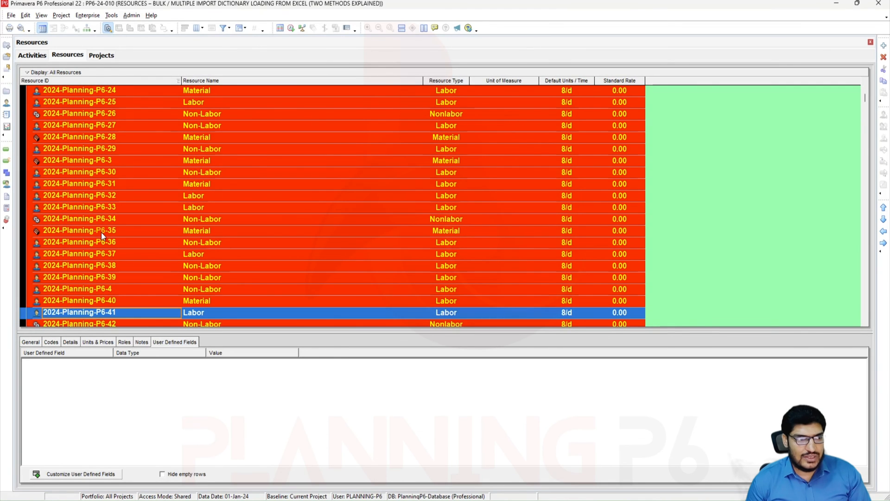
- In Primavera P6, select the parent resource AA-Planning-P6-0001 and start an import in Spreadsheet (XLSX) format
{"action": "scroll", "coordinate": [101, 232], "scroll_direction": "up", "scroll_amount": 6}
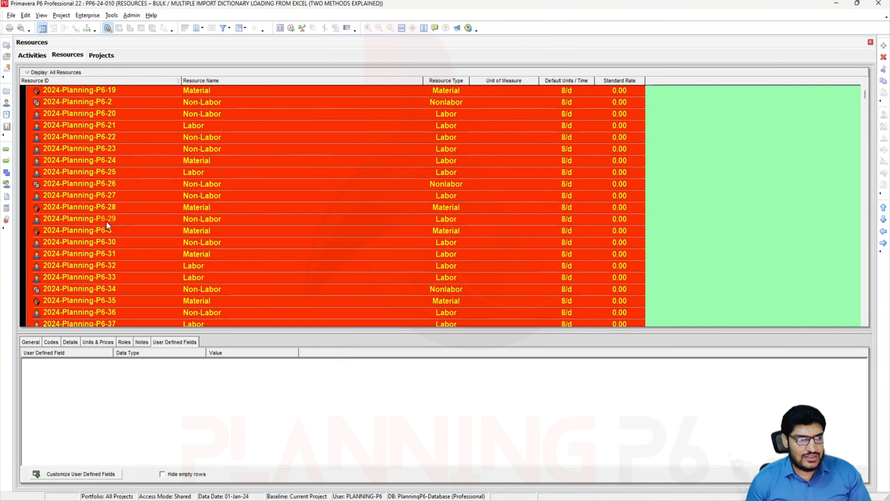
{"action": "left_click", "coordinate": [107, 92]}
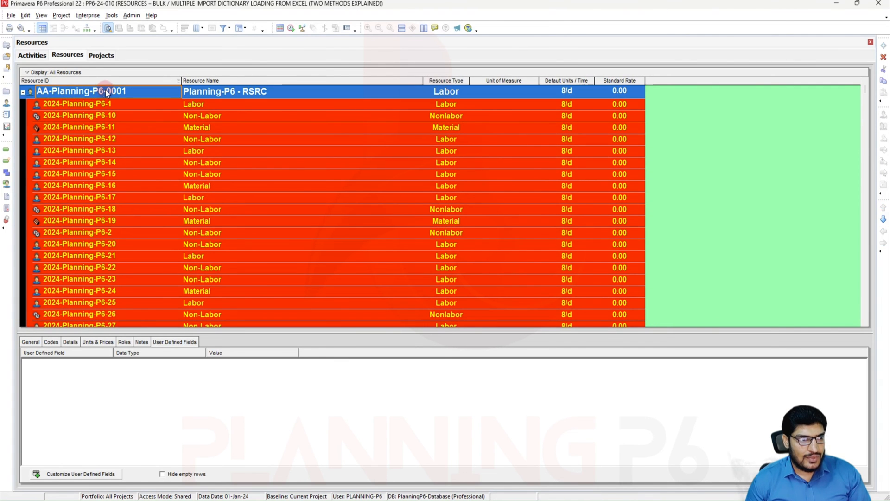
{"action": "left_click", "coordinate": [11, 16]}
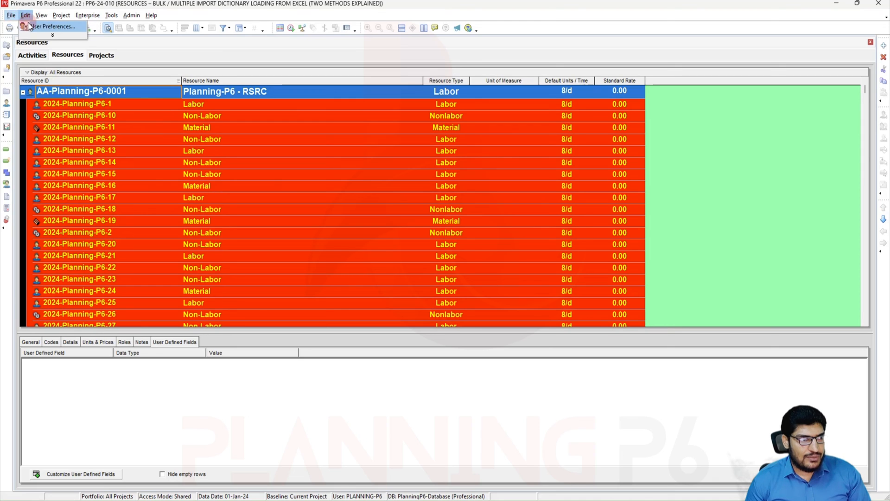
{"action": "left_click", "coordinate": [31, 26]}
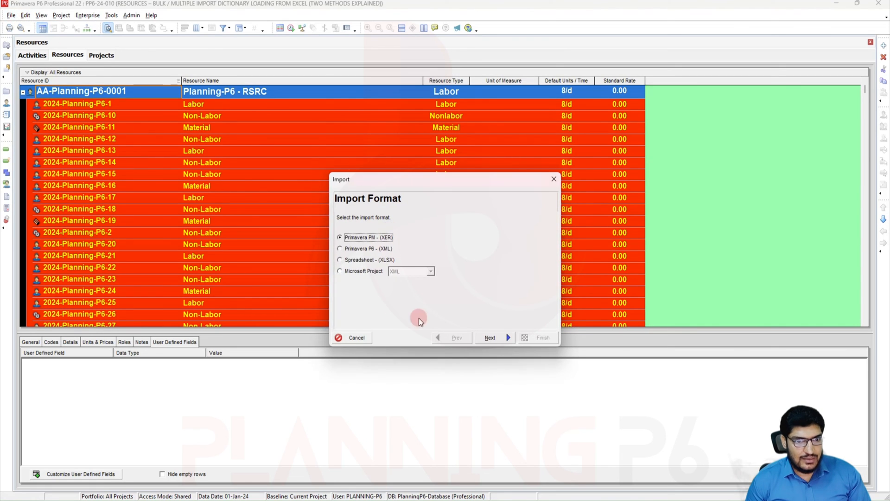
{"action": "left_click", "coordinate": [356, 260]}
{"action": "left_click", "coordinate": [491, 338]}
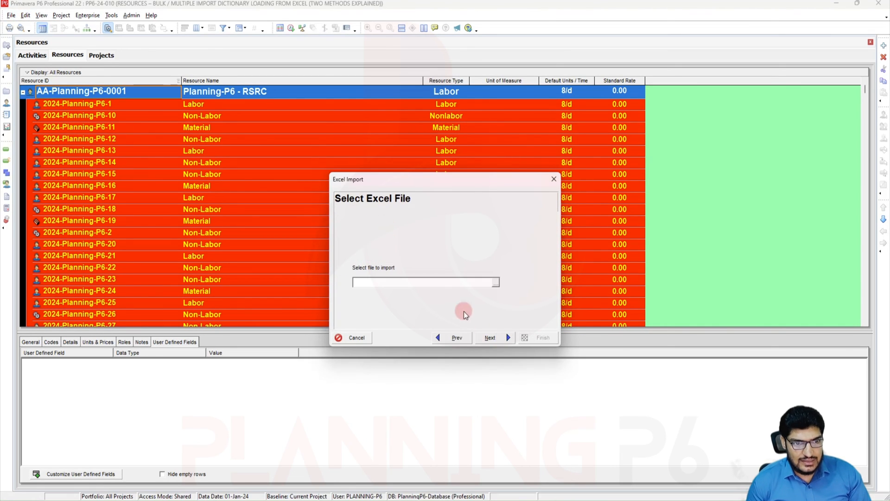
- Choose the Resources-PP6 workbook on the Desktop as the Excel file to import and continue to the project options
{"action": "left_click", "coordinate": [496, 282]}
{"action": "left_click", "coordinate": [339, 176]}
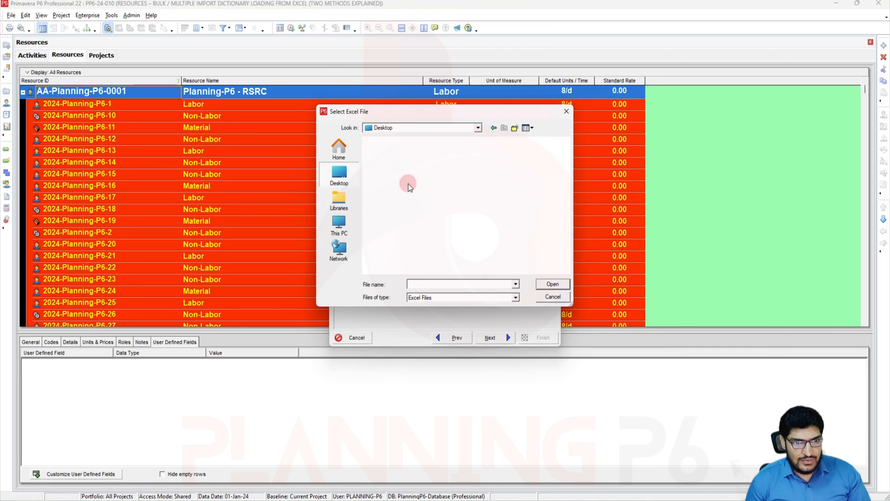
{"action": "scroll", "coordinate": [426, 201], "scroll_direction": "down", "scroll_amount": 3}
{"action": "left_click", "coordinate": [428, 259]}
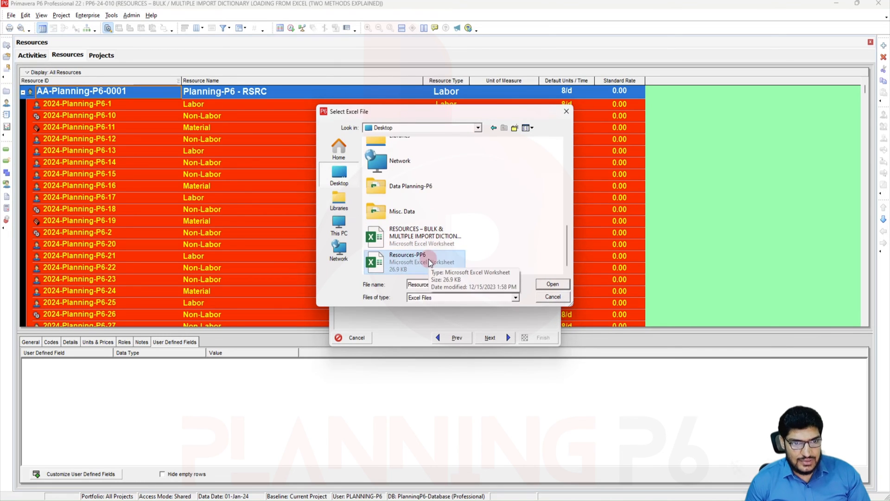
{"action": "left_click", "coordinate": [554, 285]}
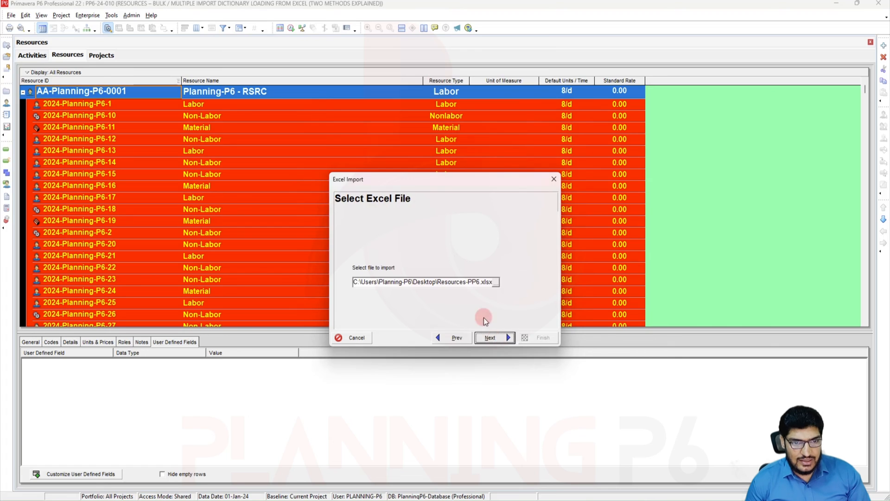
{"action": "left_click", "coordinate": [374, 285]}
{"action": "left_click", "coordinate": [489, 338]}
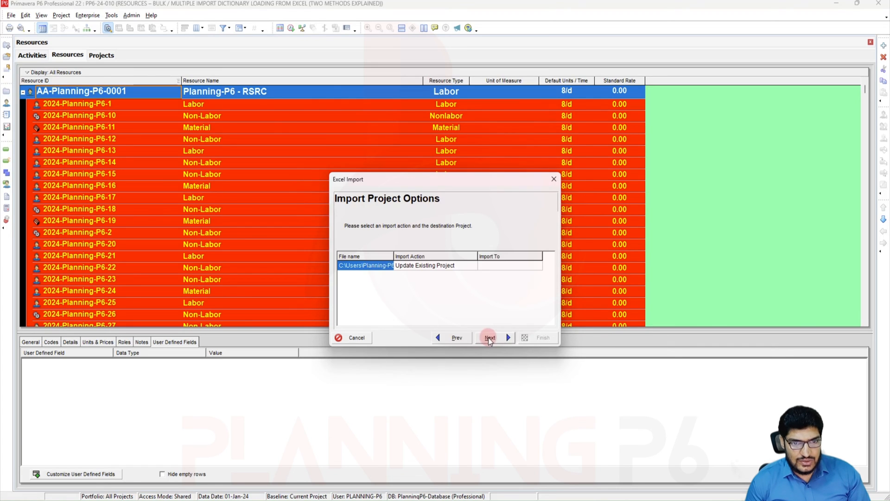
- Set PP6-24-010 as the existing project to update, run the import and close the import wizard
{"action": "left_click", "coordinate": [502, 266]}
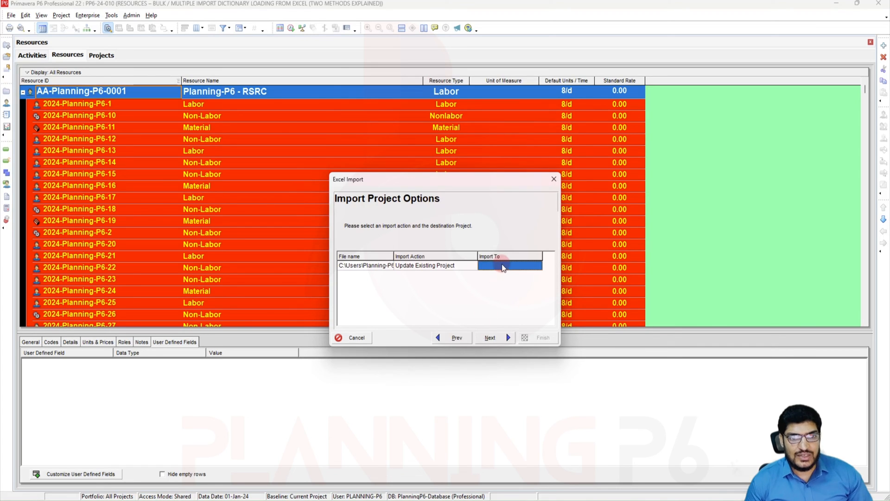
{"action": "left_click", "coordinate": [537, 266]}
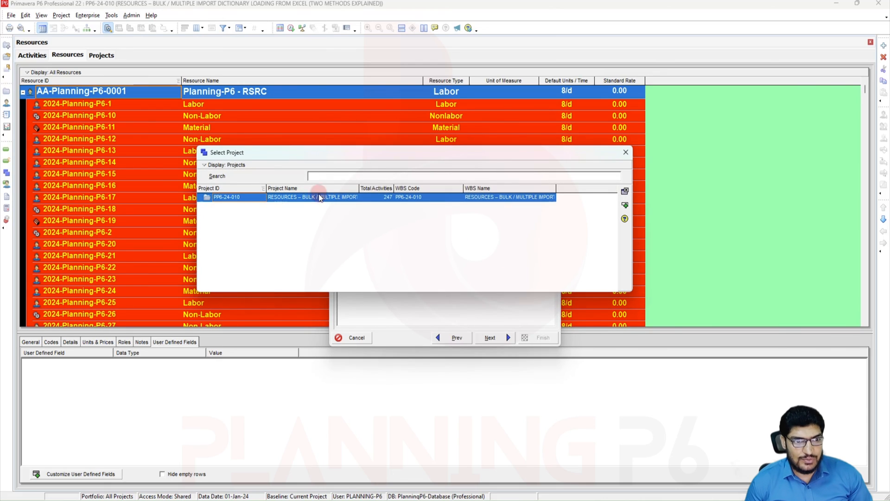
{"action": "left_click", "coordinate": [625, 206]}
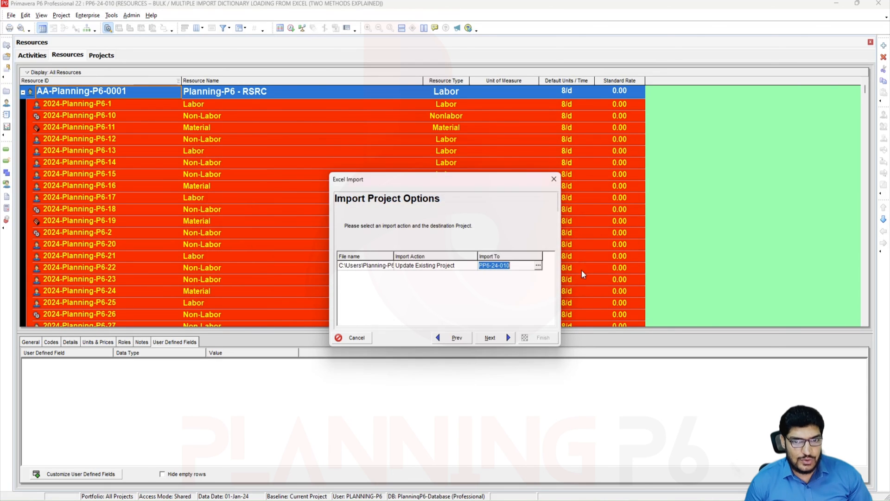
{"action": "left_click", "coordinate": [509, 338]}
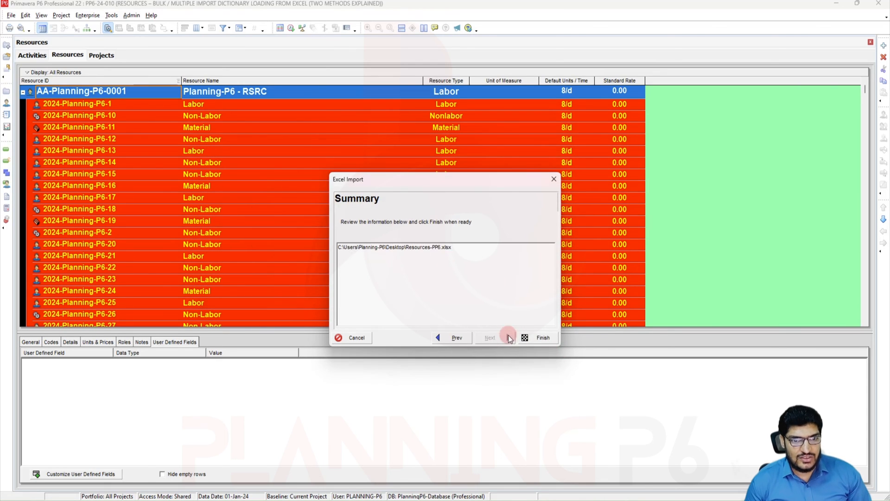
{"action": "left_click", "coordinate": [537, 338]}
{"action": "left_click", "coordinate": [512, 337]}
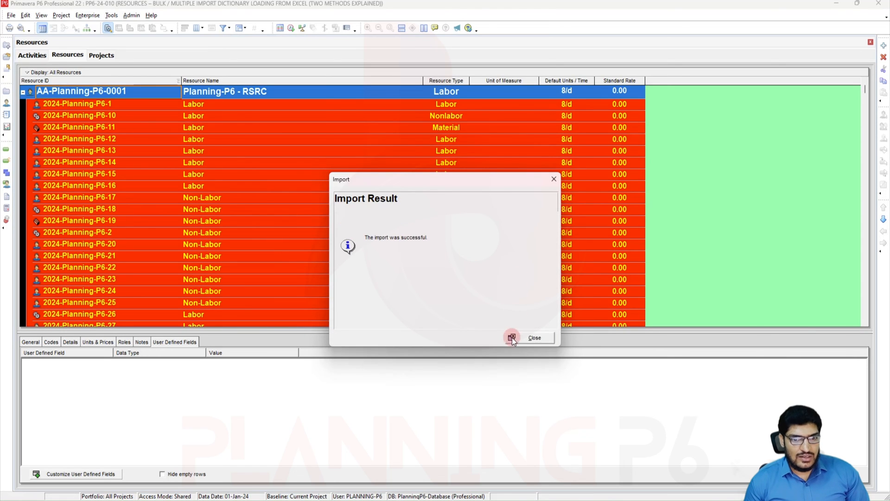
- Fill the resource type Labor down from 2024-Planning-P6-1 through 2024-Planning-P6-17
{"action": "scroll", "coordinate": [213, 205], "scroll_direction": "down", "scroll_amount": 2}
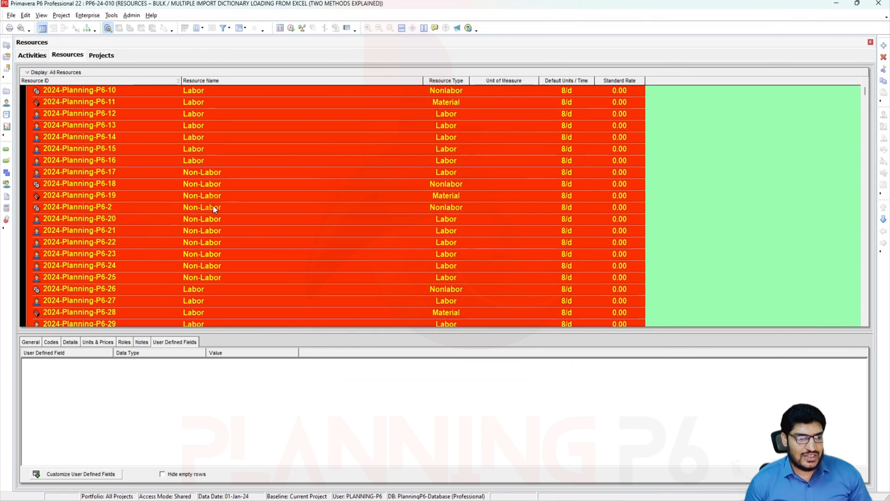
{"action": "scroll", "coordinate": [142, 208], "scroll_direction": "up", "scroll_amount": 3}
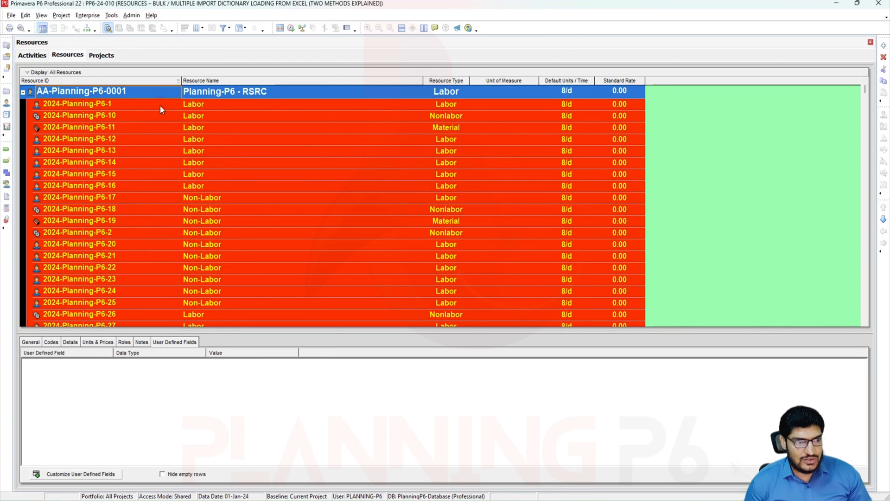
{"action": "left_click", "coordinate": [434, 105]}
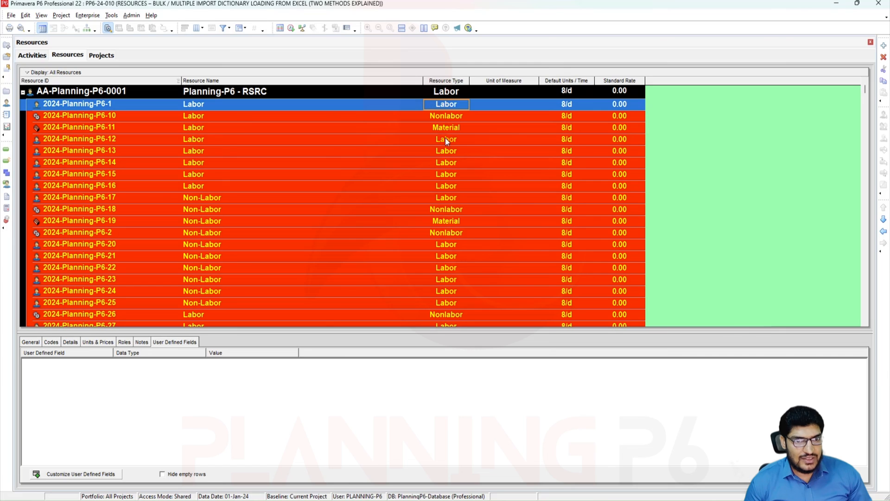
{"action": "left_click", "coordinate": [453, 199], "text": "shift"}
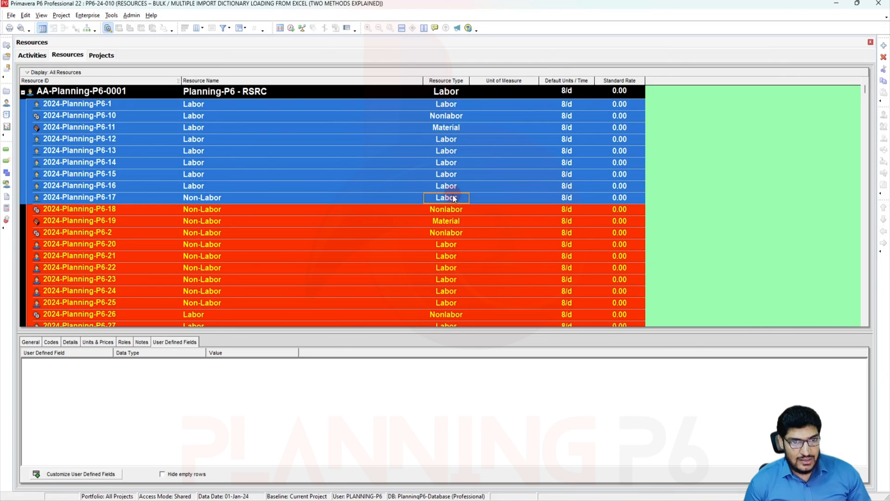
{"action": "right_click", "coordinate": [449, 173]}
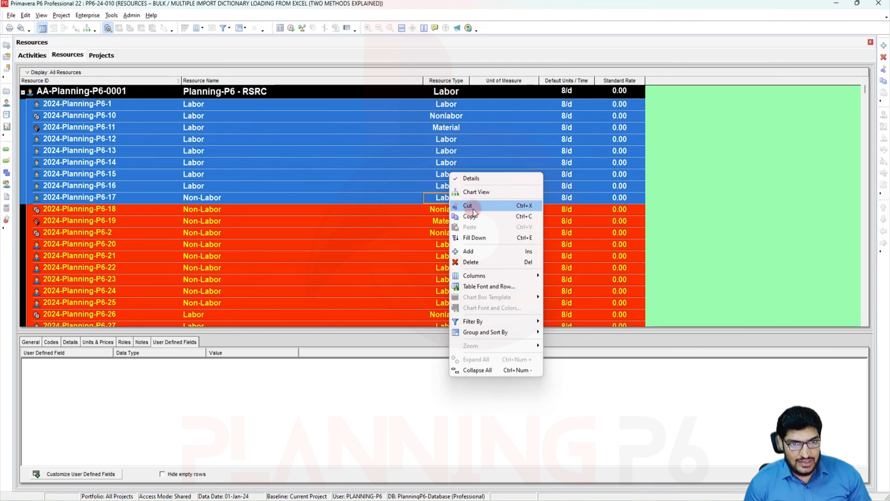
{"action": "left_click", "coordinate": [473, 239]}
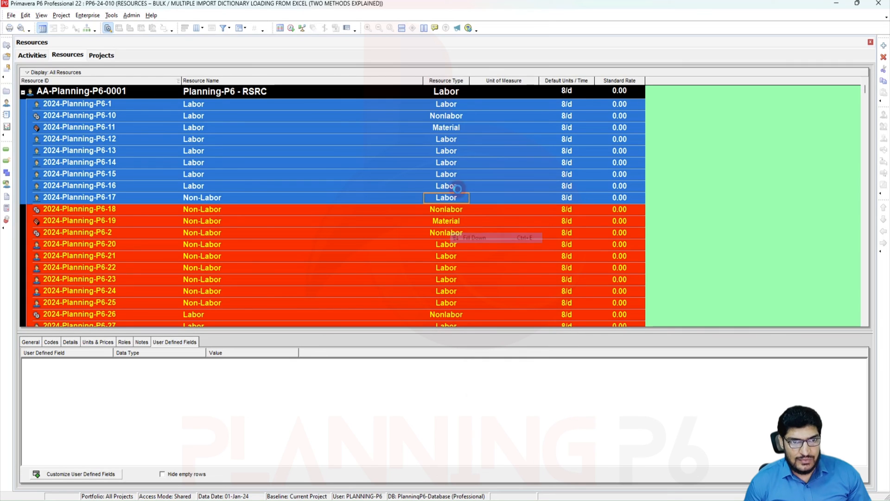
- Fill the resource type Nonlabor down from 2024-Planning-P6-18 through 2024-Planning-P6-25
{"action": "left_click", "coordinate": [453, 213]}
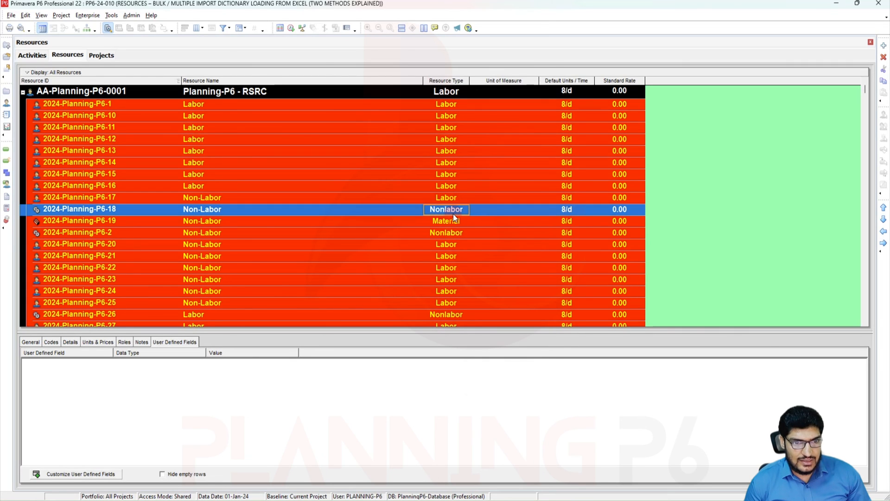
{"action": "left_click", "coordinate": [449, 304], "text": "shift"}
{"action": "right_click", "coordinate": [450, 304]}
{"action": "left_click", "coordinate": [486, 164]}
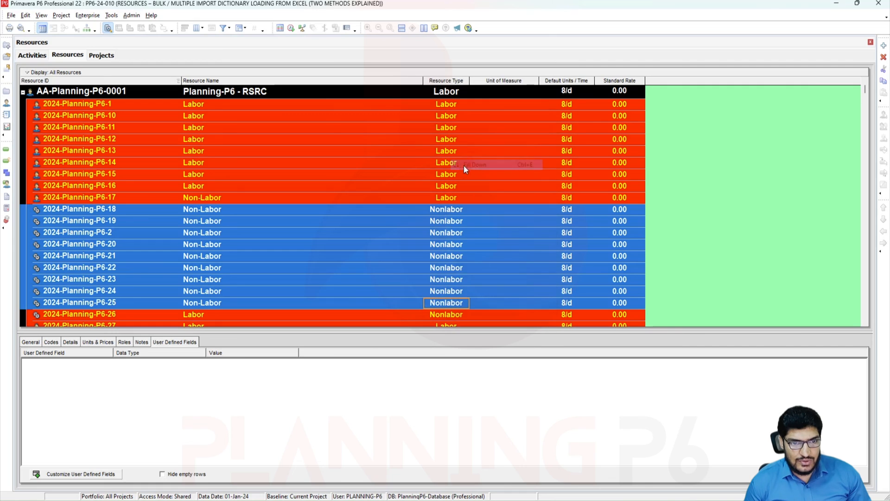
- Set the resource type of 2024-Planning-P6-26 to Labor and fill it down through 2024-Planning-P6-29
{"action": "scroll", "coordinate": [459, 173], "scroll_direction": "down", "scroll_amount": 5}
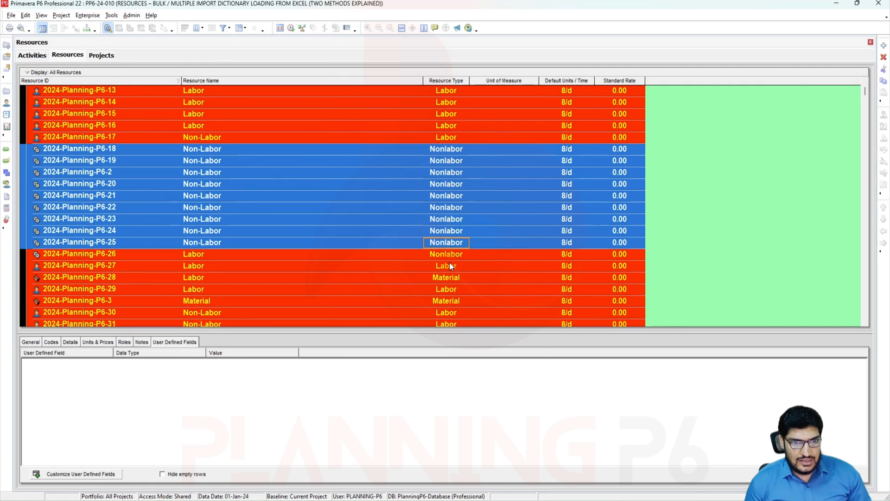
{"action": "left_click", "coordinate": [450, 262]}
{"action": "left_click", "coordinate": [452, 256]}
{"action": "left_click", "coordinate": [452, 256]}
{"action": "left_click", "coordinate": [452, 268]}
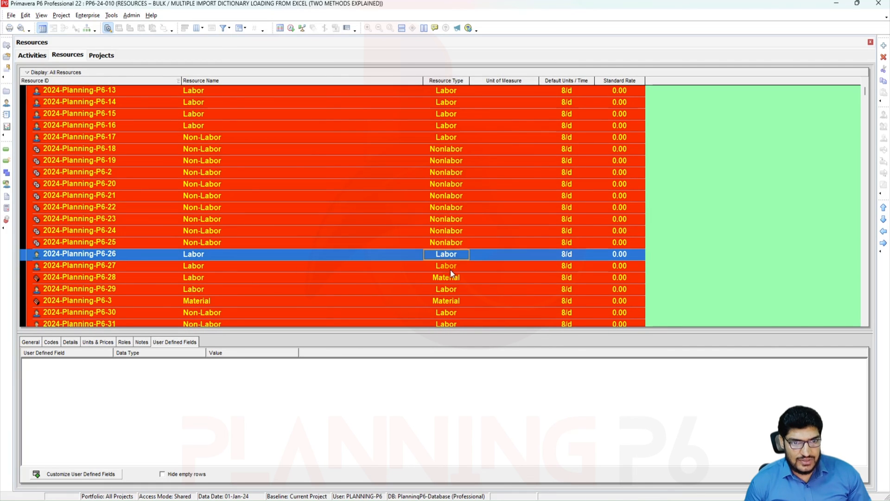
{"action": "left_click", "coordinate": [446, 291], "text": "shift"}
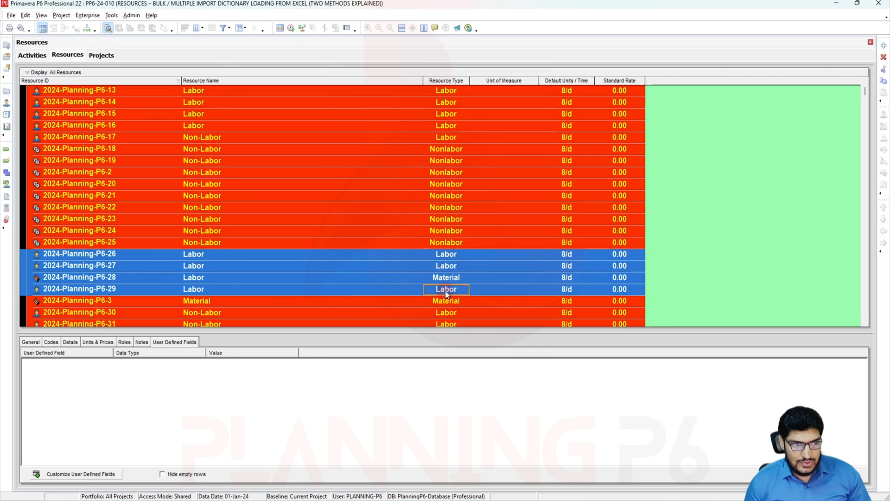
{"action": "right_click", "coordinate": [447, 279]}
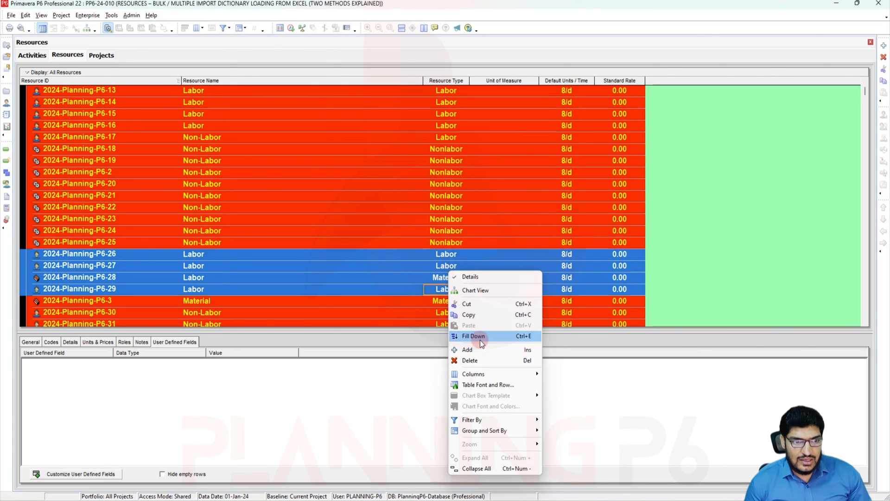
{"action": "left_click", "coordinate": [473, 336]}
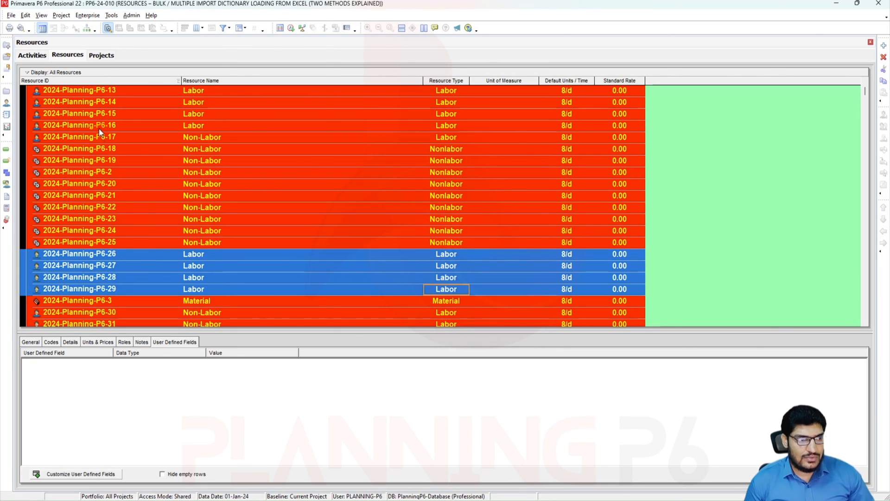
- Set the resource type of 2024-Planning-P6-30 to Nonlabor and fill it down to 2024-Planning-P6-31
{"action": "scroll", "coordinate": [99, 131], "scroll_direction": "up", "scroll_amount": 2}
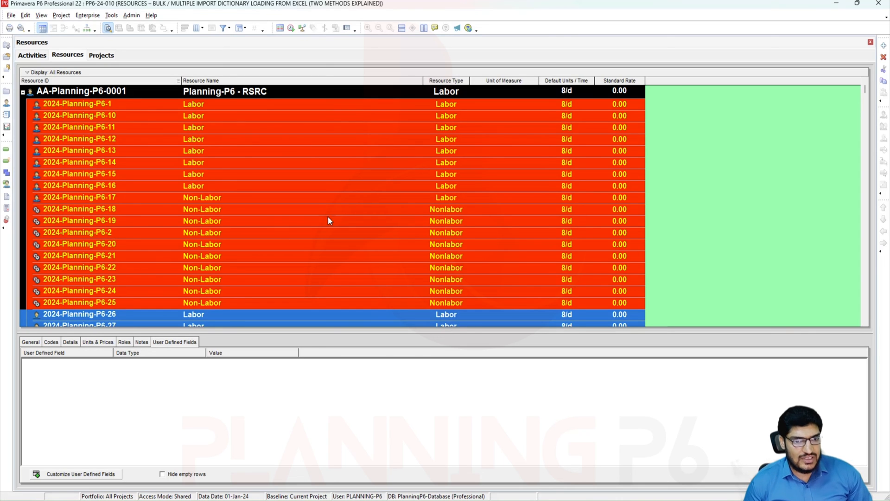
{"action": "scroll", "coordinate": [430, 201], "scroll_direction": "down", "scroll_amount": 4}
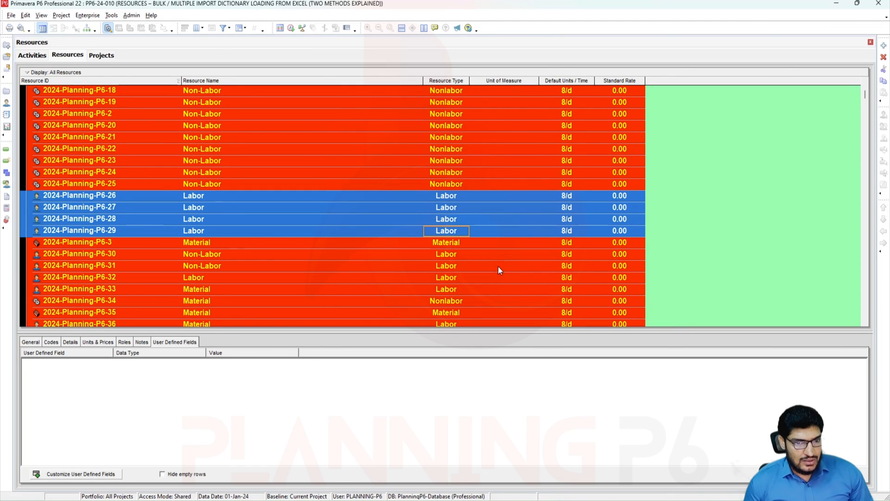
{"action": "left_click", "coordinate": [448, 241]}
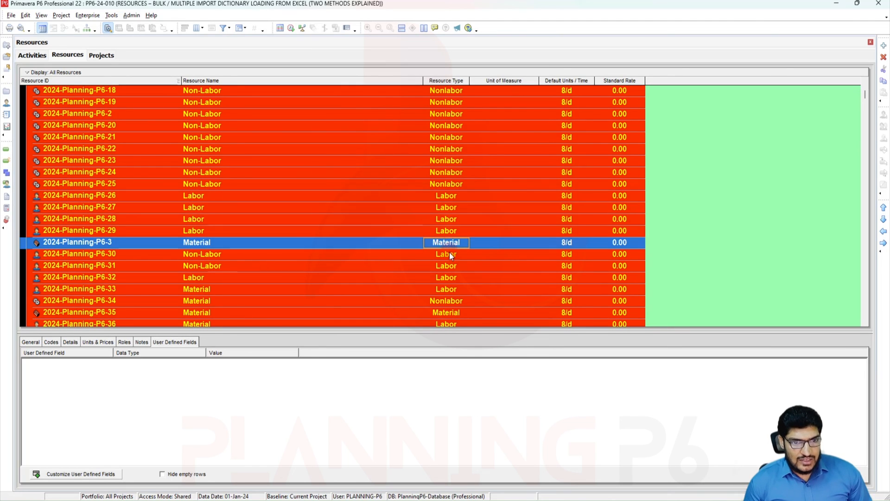
{"action": "left_click", "coordinate": [450, 253]}
{"action": "left_click", "coordinate": [444, 254]}
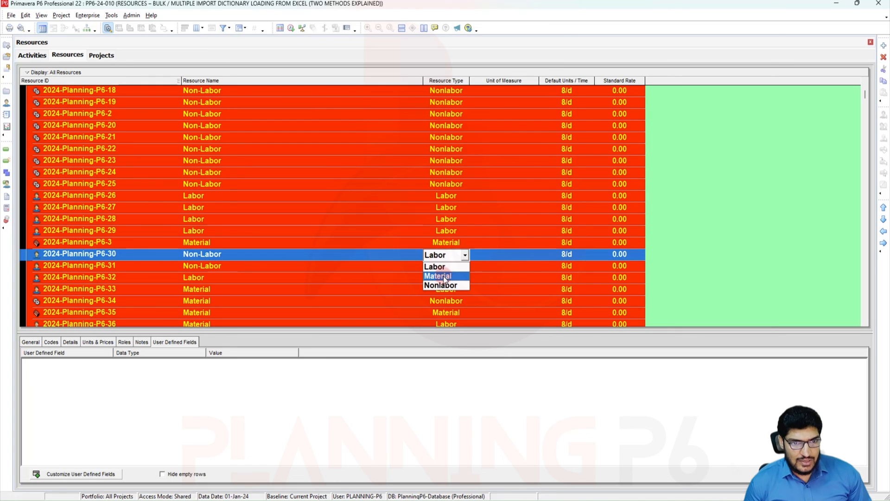
{"action": "left_click", "coordinate": [446, 284]}
{"action": "left_click", "coordinate": [472, 274]}
{"action": "left_click", "coordinate": [463, 255]}
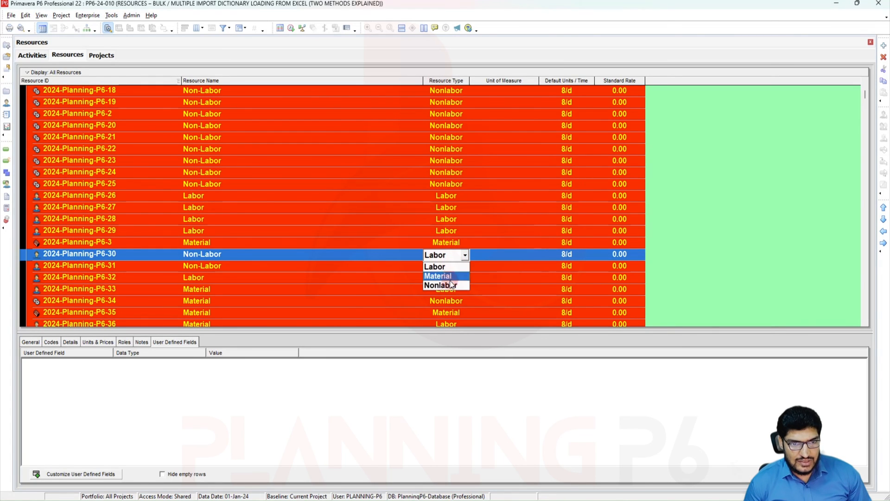
{"action": "left_click", "coordinate": [447, 285]}
{"action": "left_click", "coordinate": [447, 266], "text": "shift"}
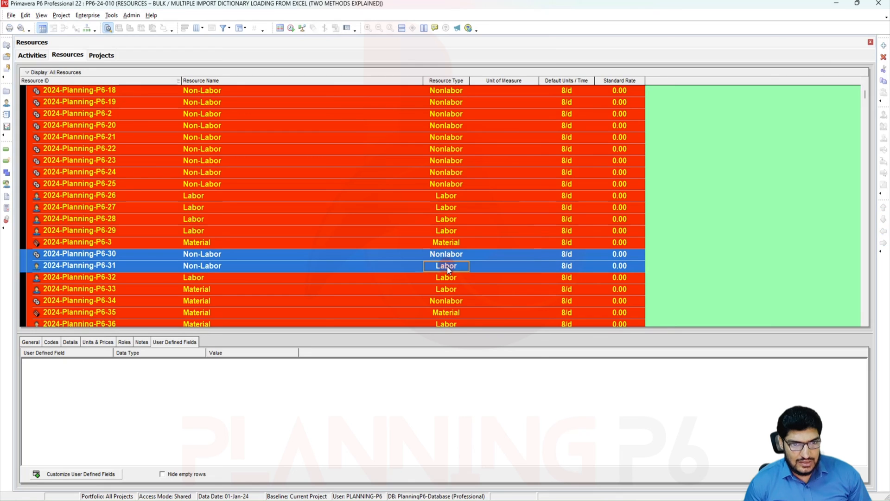
{"action": "right_click", "coordinate": [447, 265]}
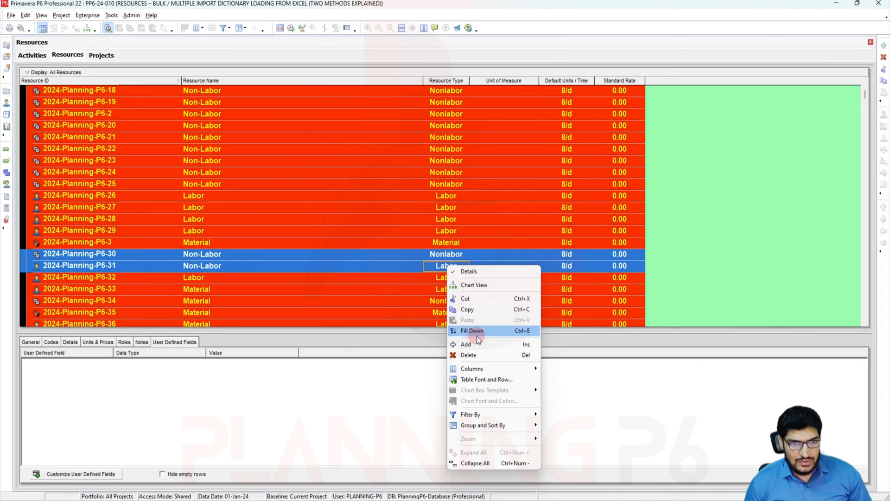
{"action": "left_click", "coordinate": [472, 330]}
- Change the resource type of 2024-Planning-P6-33 to Material and accept the removal of its assigned roles
{"action": "scroll", "coordinate": [435, 255], "scroll_direction": "down", "scroll_amount": 2}
{"action": "left_click", "coordinate": [447, 258]}
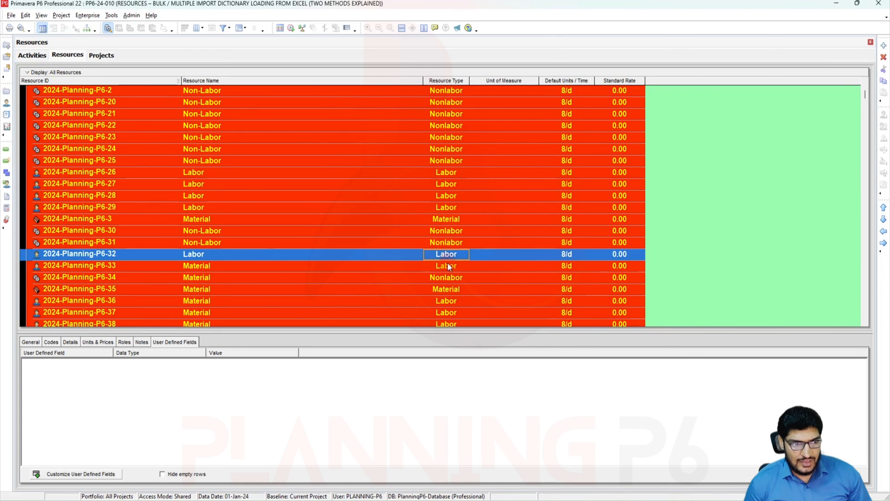
{"action": "left_click", "coordinate": [447, 266]}
{"action": "left_click", "coordinate": [449, 266]}
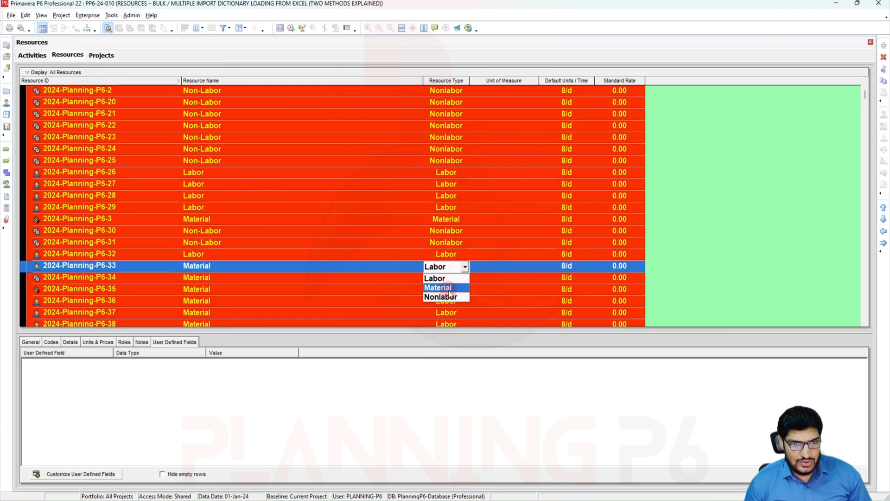
{"action": "left_click", "coordinate": [438, 288]}
{"action": "left_click", "coordinate": [423, 272]}
- Fill the resource type Material down from 2024-Planning-P6-33 through 2024-Planning-P6-39, accepting the removal of assigned roles
{"action": "scroll", "coordinate": [453, 219], "scroll_direction": "down", "scroll_amount": 4}
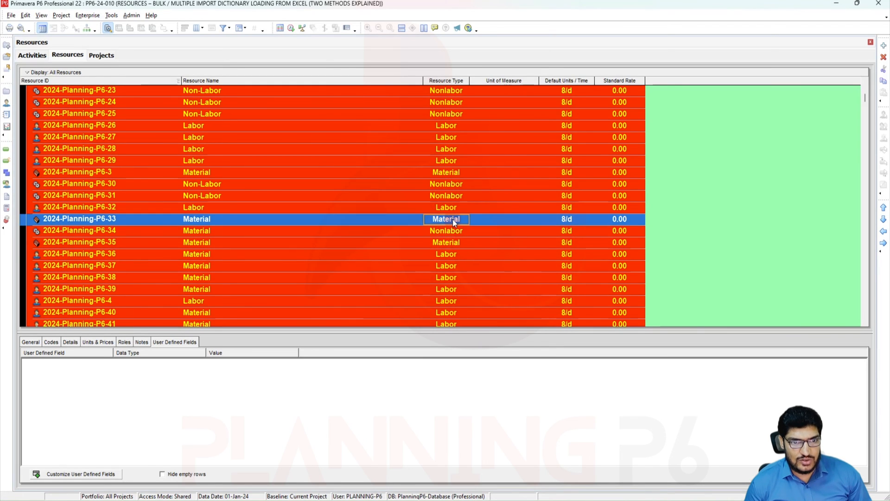
{"action": "scroll", "coordinate": [453, 218], "scroll_direction": "down", "scroll_amount": 2}
{"action": "left_click", "coordinate": [446, 267], "text": "shift"}
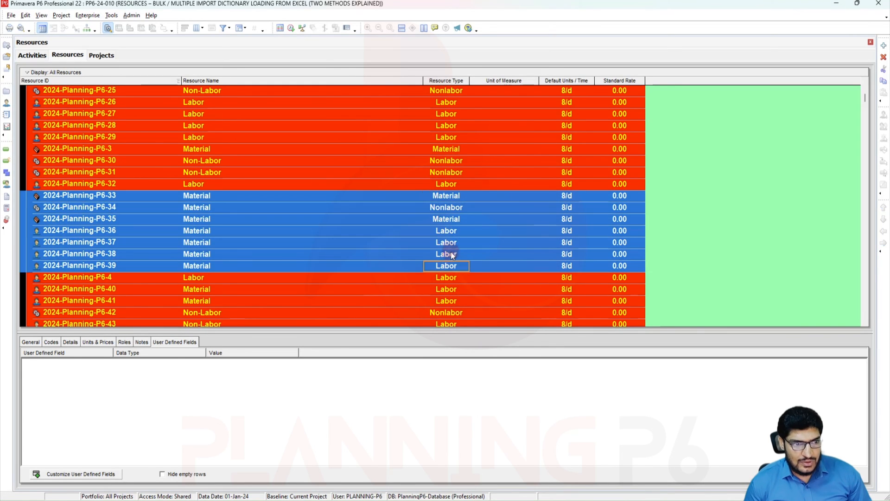
{"action": "right_click", "coordinate": [452, 248]}
{"action": "left_click", "coordinate": [476, 315]}
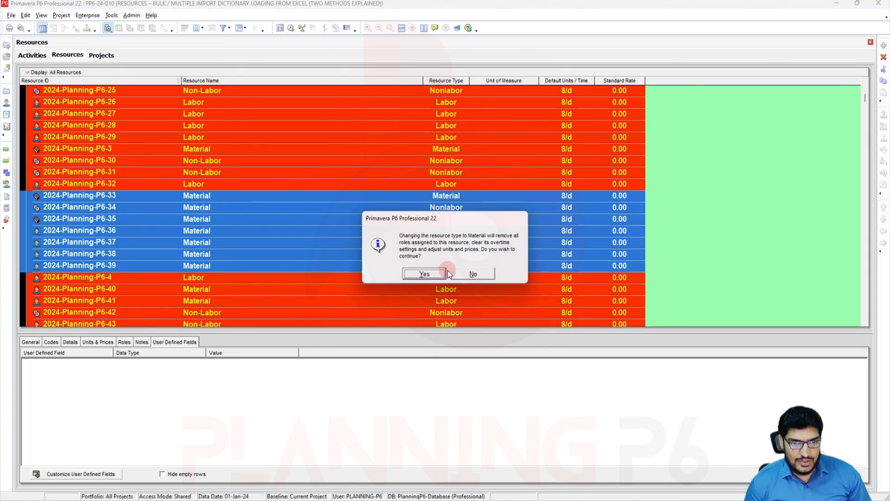
{"action": "left_click", "coordinate": [434, 274]}
{"action": "left_click", "coordinate": [433, 274]}
{"action": "left_click", "coordinate": [435, 272]}
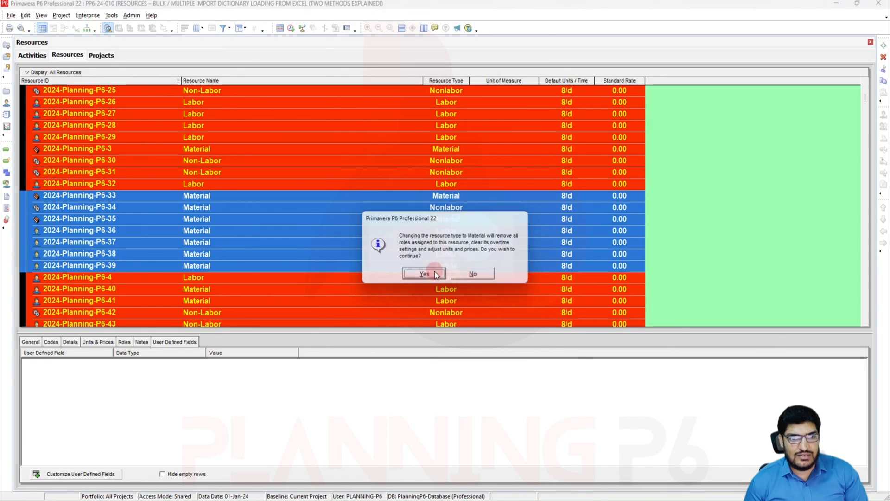
{"action": "left_click", "coordinate": [435, 271]}
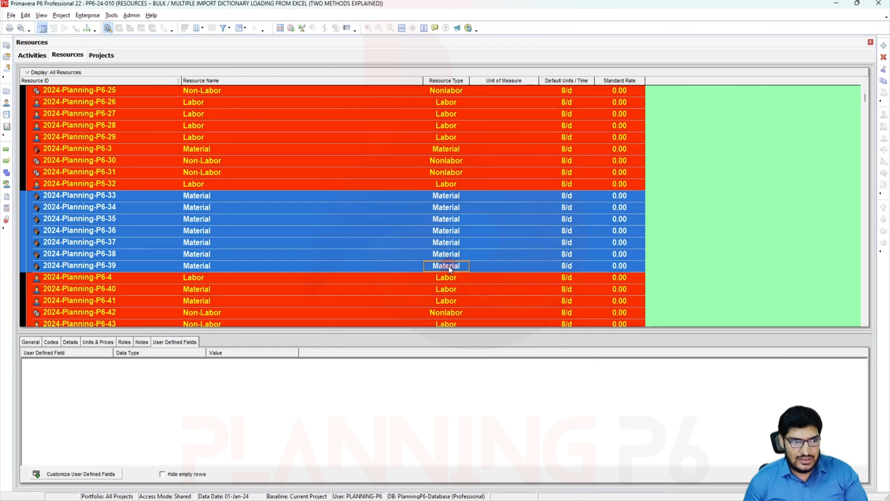
- Set the resource types of 2024-Planning-P6-40 and 2024-Planning-P6-41 to Material, accepting the removal of their assigned roles
{"action": "scroll", "coordinate": [446, 271], "scroll_direction": "down", "scroll_amount": 1}
{"action": "left_click", "coordinate": [450, 255]}
{"action": "left_click", "coordinate": [448, 268]}
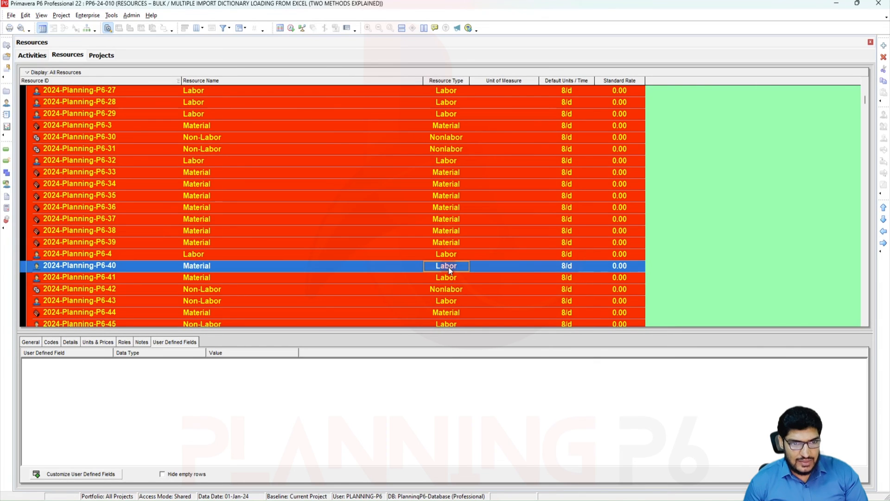
{"action": "left_click", "coordinate": [449, 267]}
{"action": "left_click", "coordinate": [444, 288]}
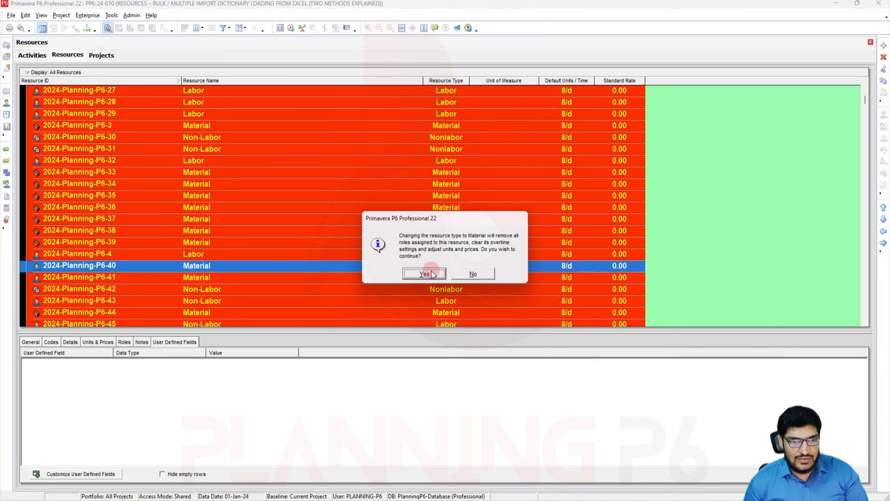
{"action": "left_click", "coordinate": [431, 271]}
{"action": "left_click", "coordinate": [448, 277]}
{"action": "left_click", "coordinate": [448, 277]}
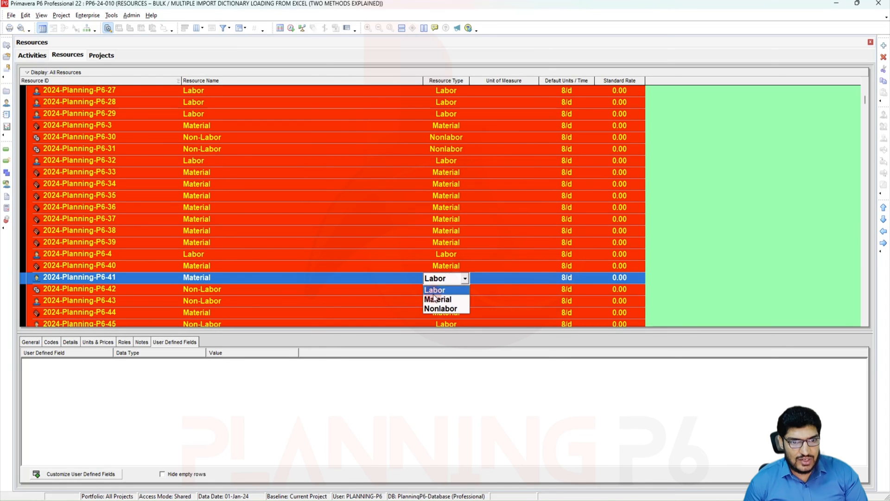
{"action": "left_click", "coordinate": [438, 295]}
{"action": "left_click", "coordinate": [430, 272]}
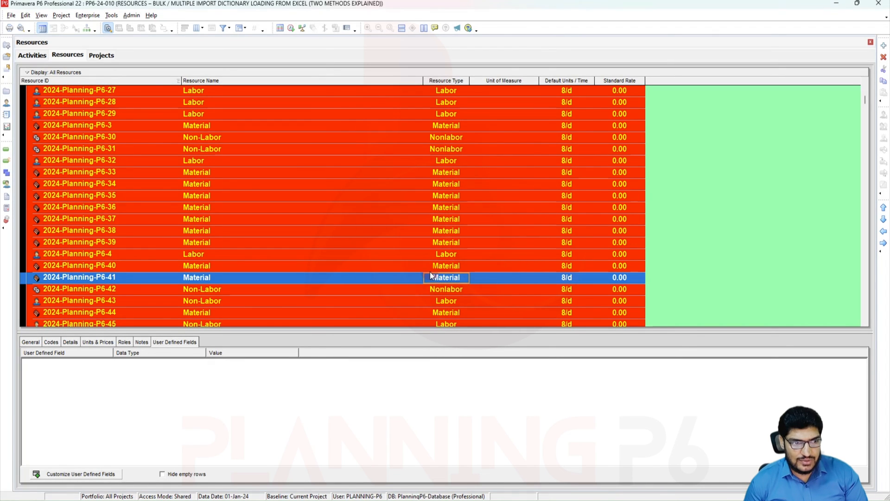
- Change the resource type of 2024-Planning-P6-43 to Nonlabor to match its Non-Labor name
{"action": "left_click", "coordinate": [442, 299]}
{"action": "left_click", "coordinate": [443, 299]}
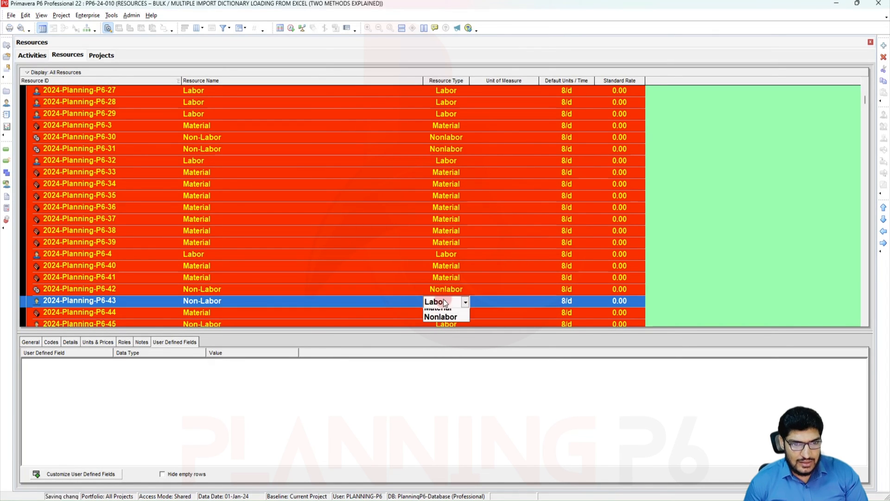
{"action": "left_click", "coordinate": [440, 331]}
- Set the resource type of 2024-Planning-P6-45 to Nonlabor and fill it down through 2024-Planning-P6-49
{"action": "scroll", "coordinate": [443, 279], "scroll_direction": "down", "scroll_amount": 4}
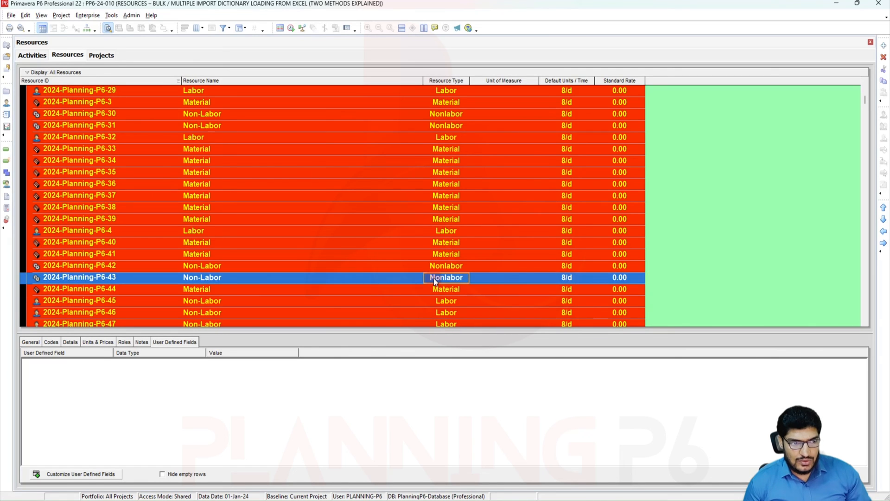
{"action": "left_click", "coordinate": [449, 265]}
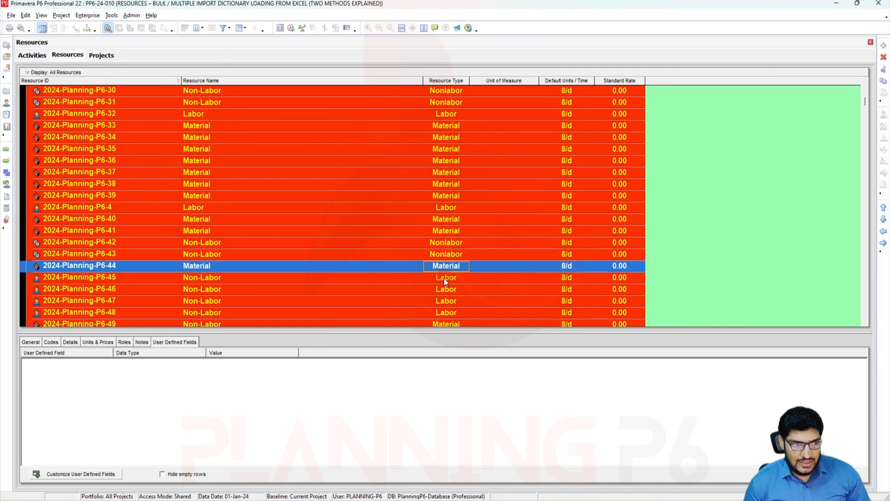
{"action": "left_click", "coordinate": [445, 283]}
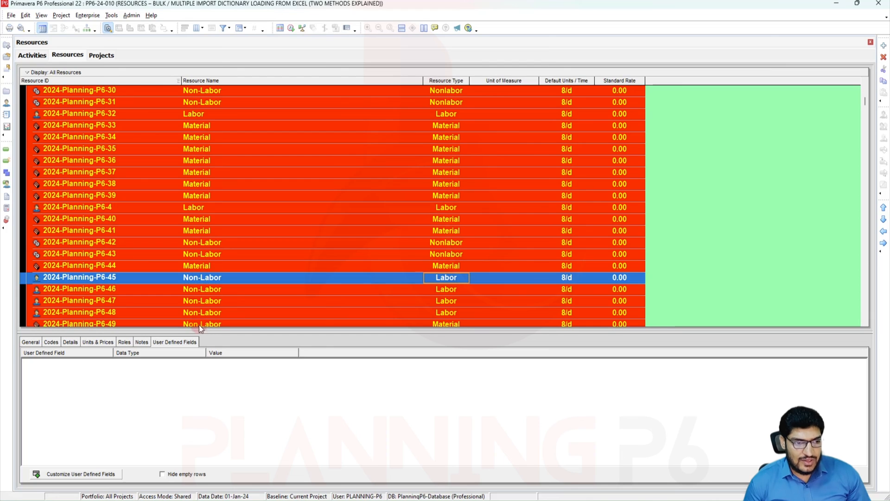
{"action": "scroll", "coordinate": [454, 284], "scroll_direction": "down", "scroll_amount": 1}
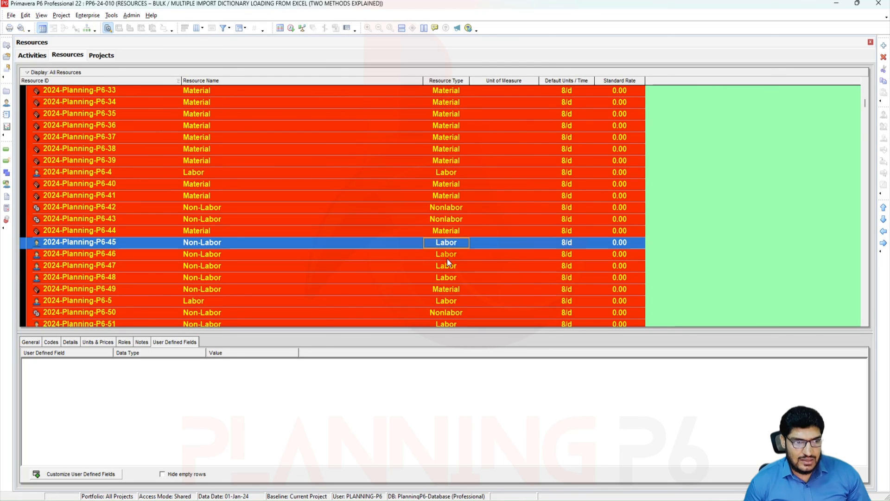
{"action": "left_click", "coordinate": [452, 242]}
{"action": "left_click", "coordinate": [453, 272]}
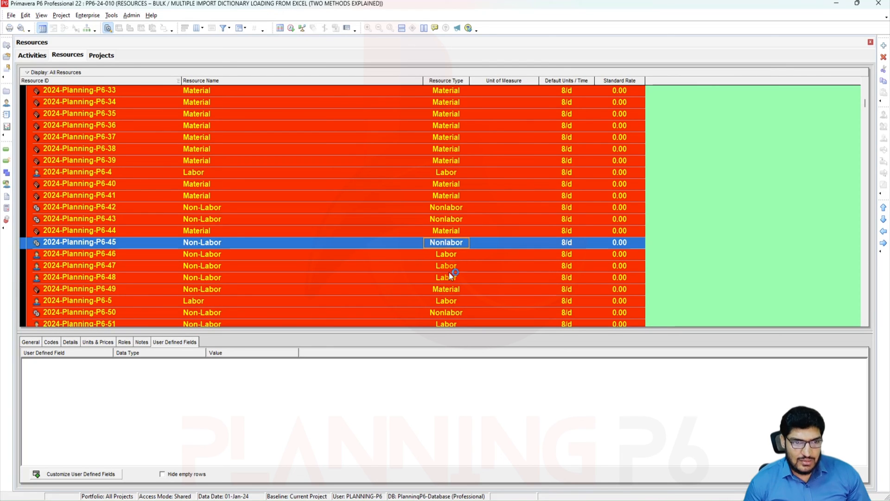
{"action": "left_click", "coordinate": [449, 290]}
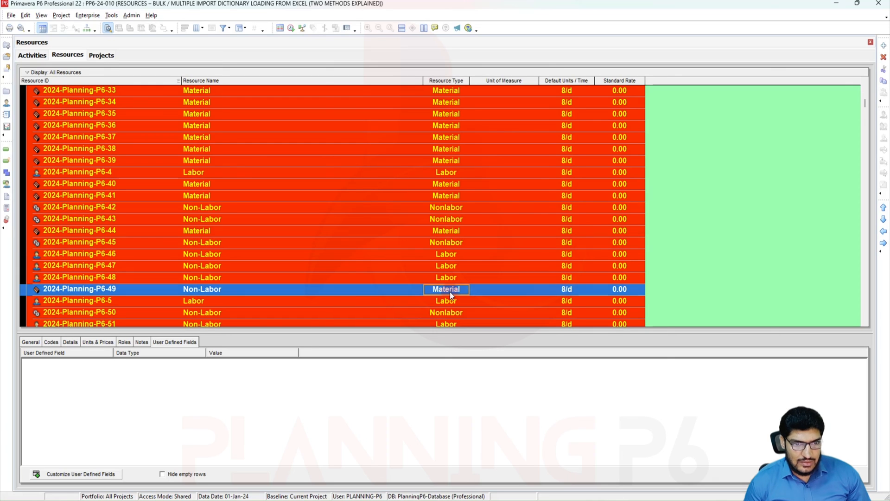
{"action": "left_click", "coordinate": [449, 244]}
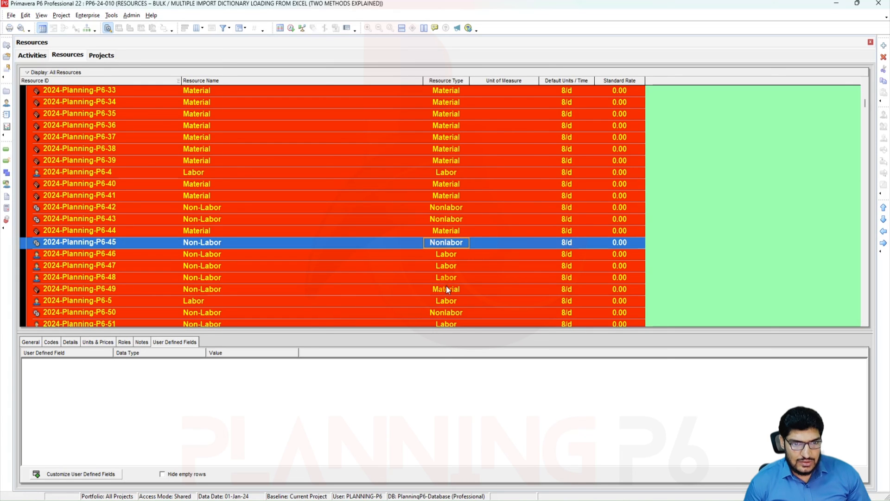
{"action": "left_click", "coordinate": [446, 286], "text": "shift"}
{"action": "right_click", "coordinate": [452, 266]}
{"action": "left_click", "coordinate": [480, 332]}
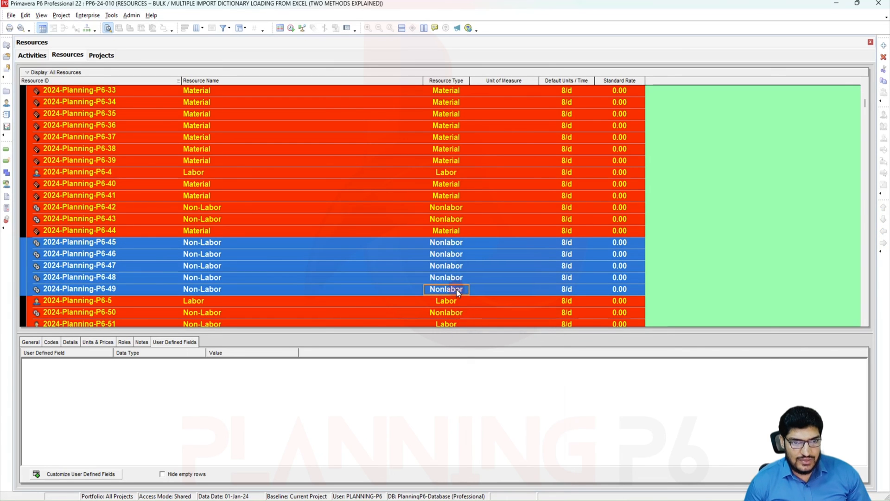
- Fill the resource type Nonlabor down from 2024-Planning-P6-50 through 2024-Planning-P6-54
{"action": "scroll", "coordinate": [456, 289], "scroll_direction": "down", "scroll_amount": 4}
{"action": "left_click", "coordinate": [447, 255]}
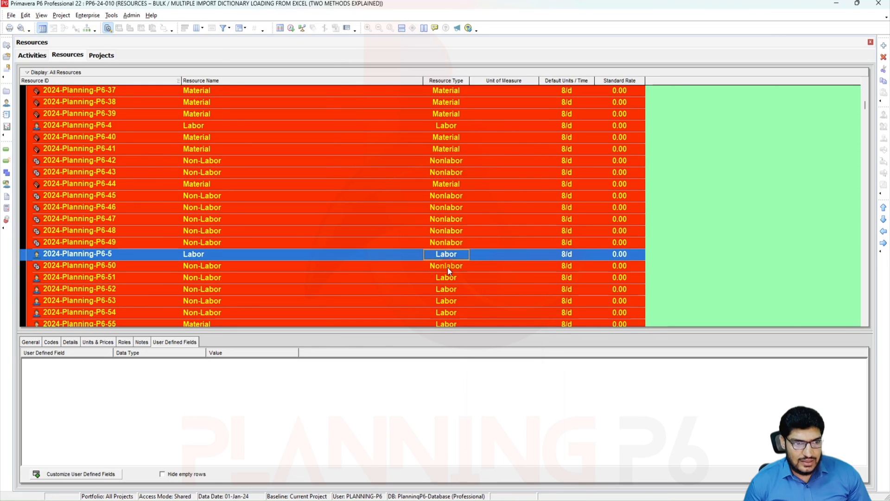
{"action": "left_click", "coordinate": [450, 266]}
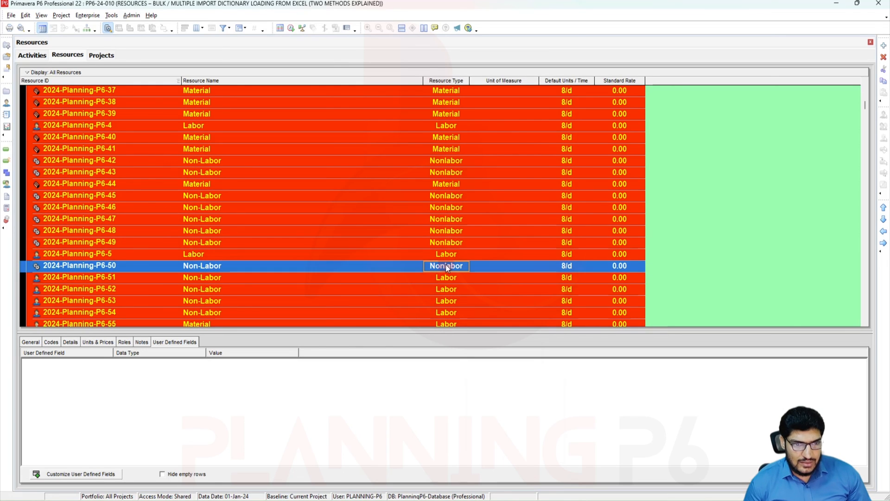
{"action": "scroll", "coordinate": [447, 265], "scroll_direction": "down", "scroll_amount": 3}
{"action": "left_click", "coordinate": [453, 267], "text": "shift"}
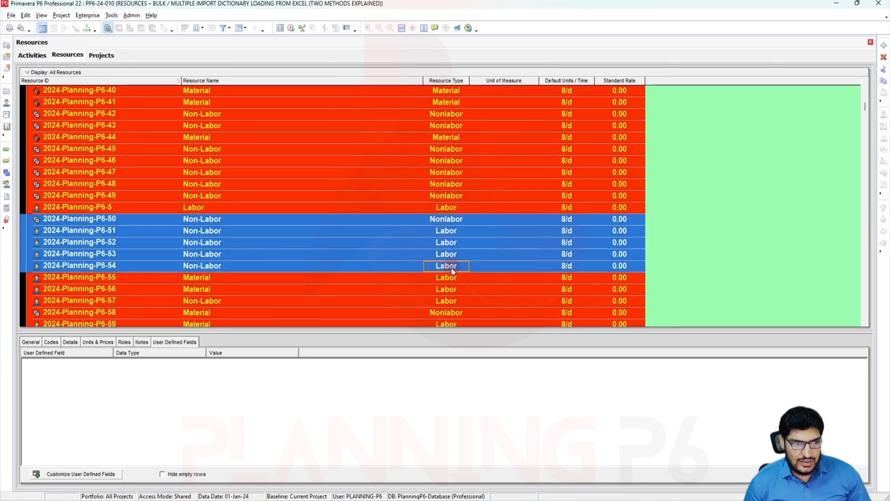
{"action": "right_click", "coordinate": [446, 261]}
{"action": "left_click", "coordinate": [475, 325]}
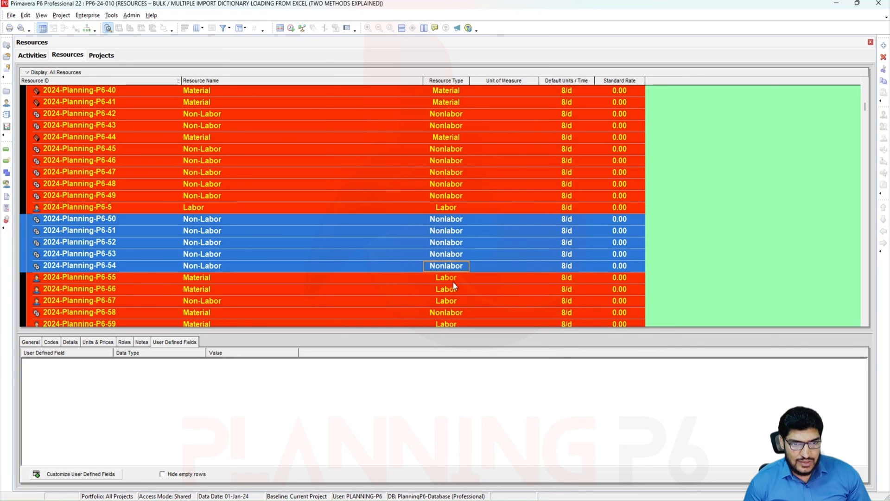
- Set the resource types of 2024-Planning-P6-55 and 2024-Planning-P6-56 to Material, accepting the removal of their assigned roles
{"action": "left_click", "coordinate": [452, 279]}
{"action": "left_click", "coordinate": [452, 278]}
{"action": "left_click", "coordinate": [448, 301]}
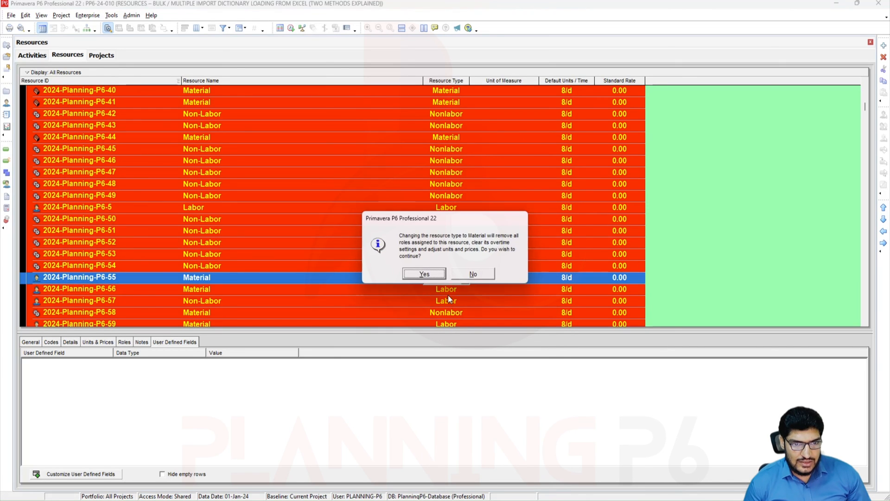
{"action": "left_click", "coordinate": [434, 274]}
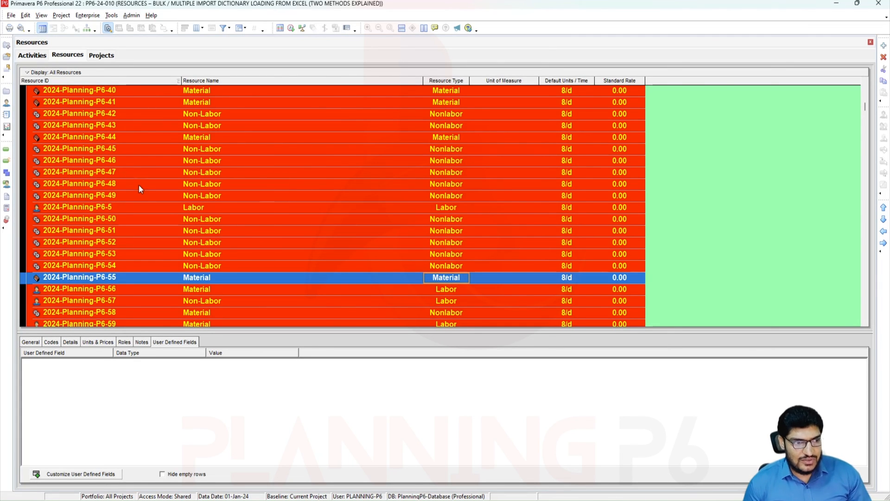
{"action": "scroll", "coordinate": [416, 276], "scroll_direction": "down", "scroll_amount": 3}
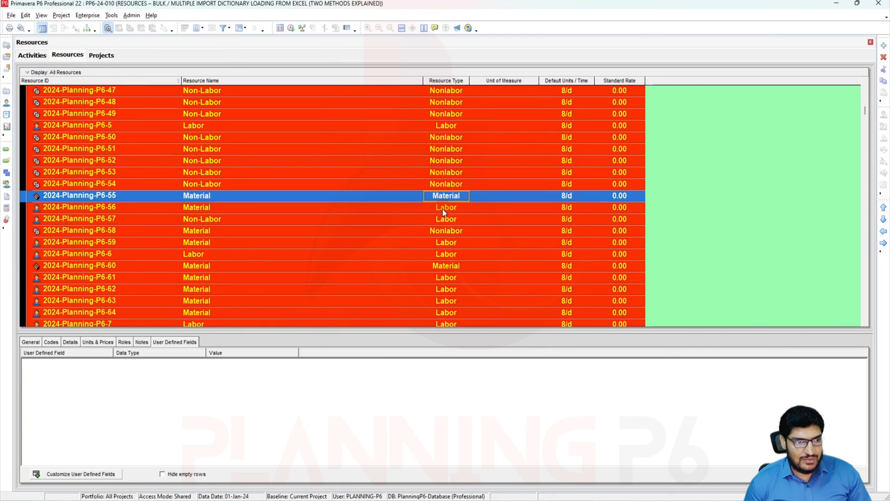
{"action": "left_click", "coordinate": [445, 207]}
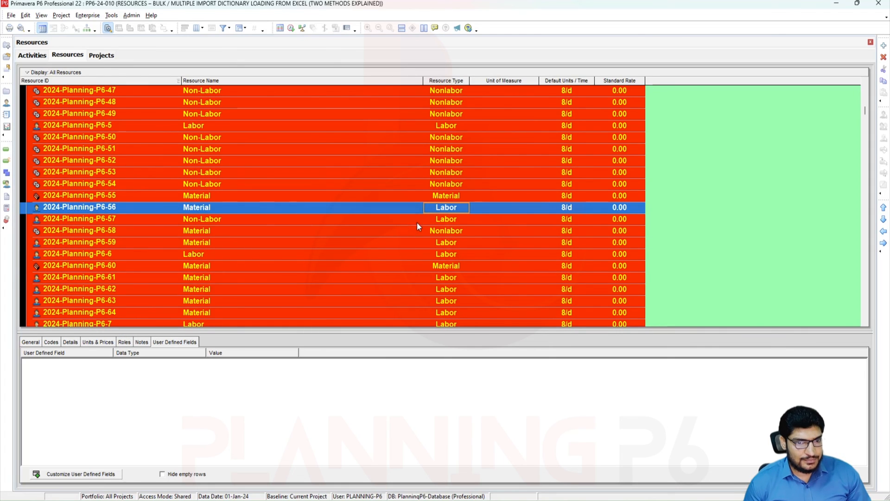
{"action": "left_click", "coordinate": [447, 207]}
{"action": "left_click", "coordinate": [446, 229]}
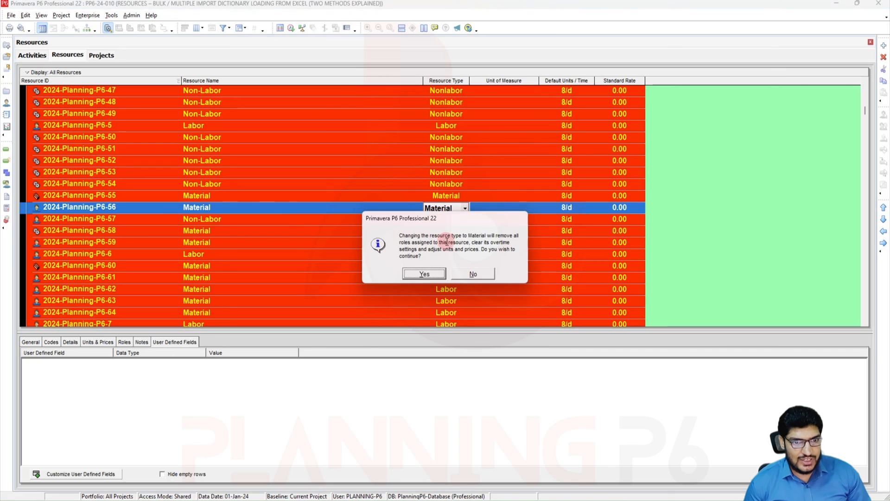
{"action": "left_click", "coordinate": [432, 274]}
- Change the resource type of 2024-Planning-P6-57 to Nonlabor to match its Non-Labor name
{"action": "left_click", "coordinate": [452, 221]}
{"action": "left_click", "coordinate": [453, 220]}
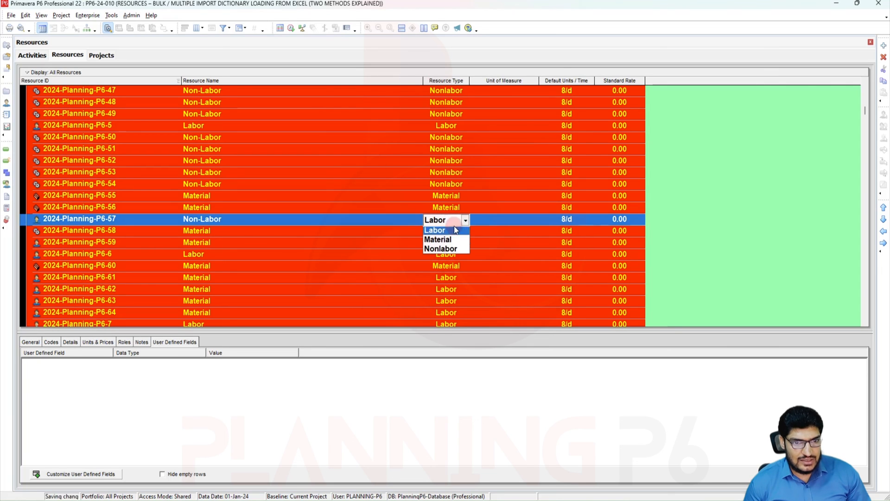
{"action": "left_click", "coordinate": [444, 249]}
- Set the resource types of 2024-Planning-P6-58 and 2024-Planning-P6-59 to Material, accepting the removal of their assigned roles
{"action": "left_click", "coordinate": [456, 230]}
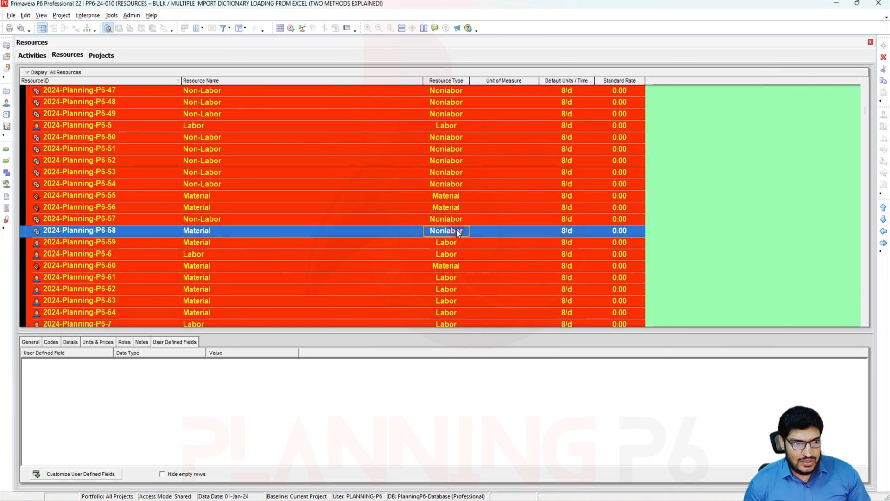
{"action": "left_click", "coordinate": [456, 230]}
{"action": "left_click", "coordinate": [449, 254]}
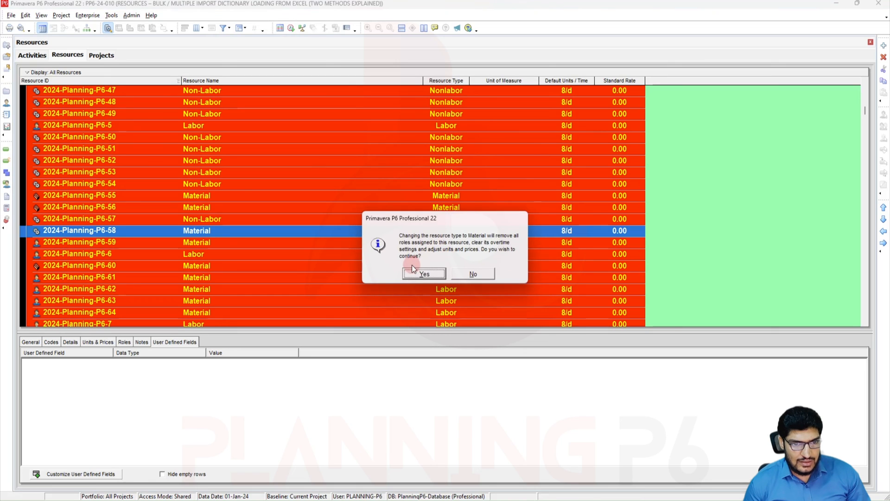
{"action": "left_click", "coordinate": [413, 270]}
{"action": "left_click", "coordinate": [452, 243]}
{"action": "left_click", "coordinate": [450, 243]}
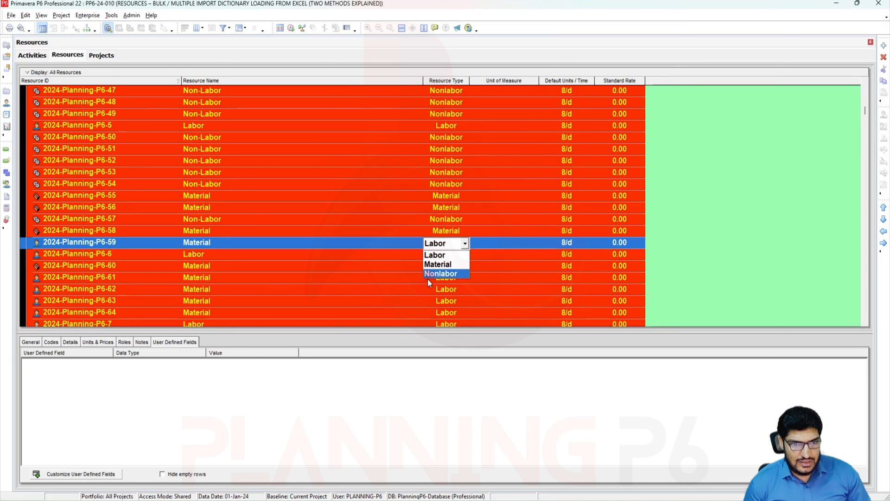
{"action": "left_click", "coordinate": [431, 265]}
{"action": "left_click", "coordinate": [427, 271]}
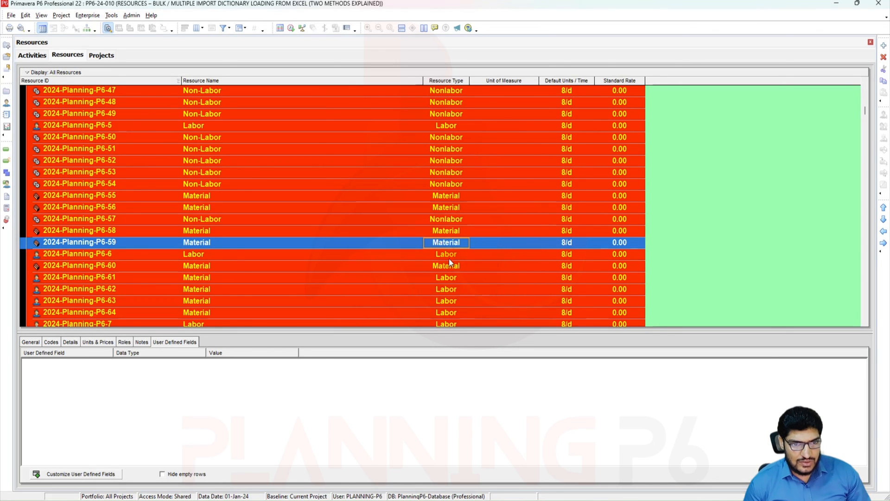
- Fill the resource type Material down from 2024-Planning-P6-60 through 2024-Planning-P6-64, accepting the removal of their assigned roles
{"action": "left_click", "coordinate": [449, 255]}
{"action": "left_click", "coordinate": [451, 266]}
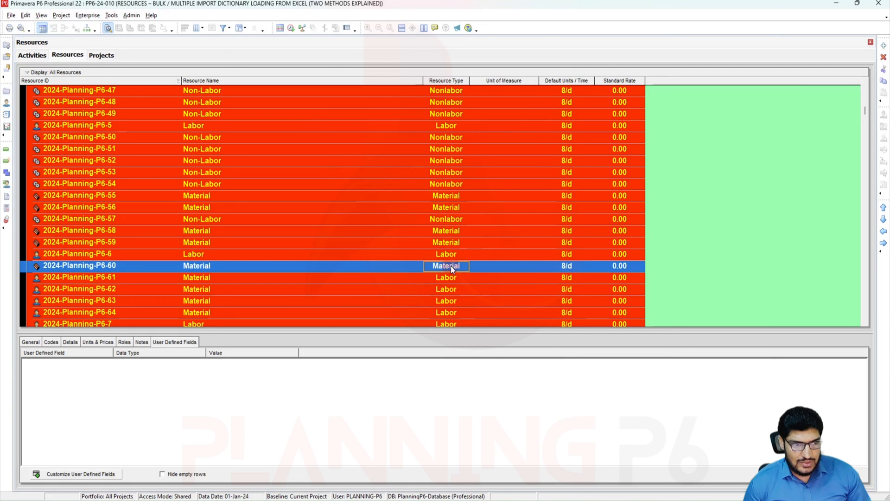
{"action": "scroll", "coordinate": [448, 278], "scroll_direction": "down", "scroll_amount": 2}
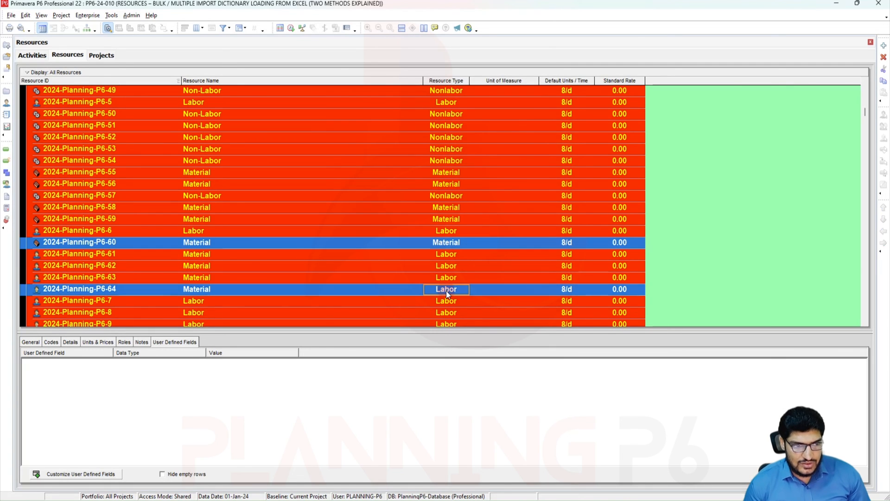
{"action": "left_click", "coordinate": [446, 290], "text": "ctrl"}
{"action": "left_click_drag", "start_coordinate": [447, 273], "coordinate": [454, 246]}
{"action": "right_click", "coordinate": [454, 246]}
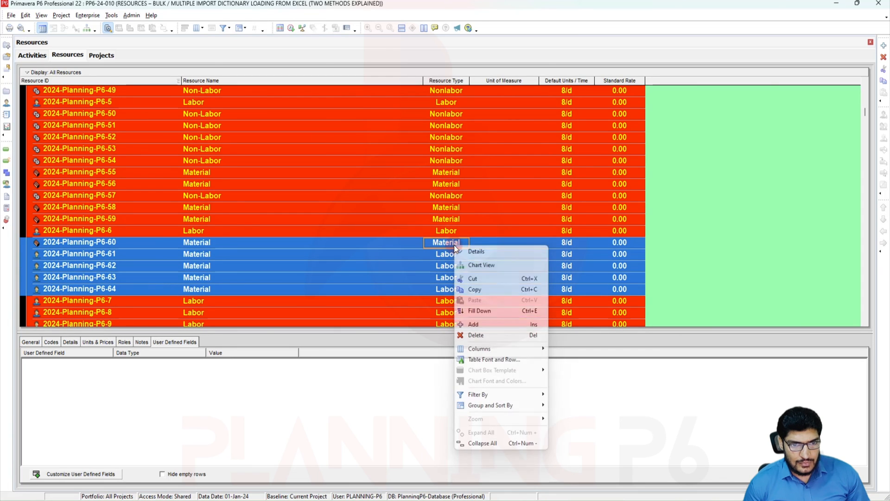
{"action": "left_click", "coordinate": [470, 309]}
{"action": "left_click", "coordinate": [427, 271]}
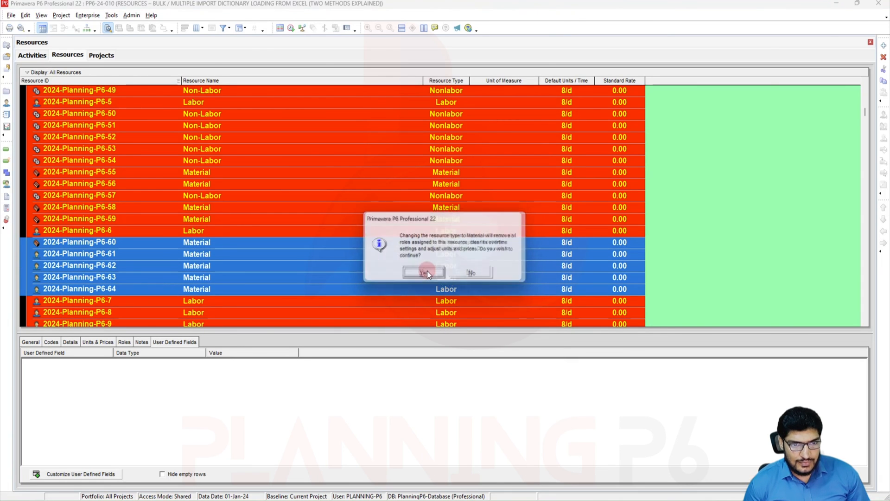
{"action": "left_click", "coordinate": [427, 271]}
{"action": "scroll", "coordinate": [443, 283], "scroll_direction": "down", "scroll_amount": 3}
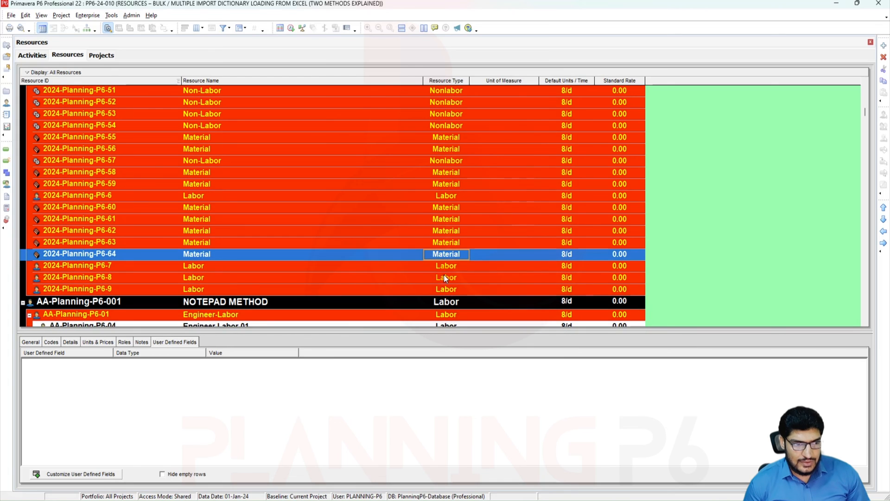
{"action": "scroll", "coordinate": [385, 216], "scroll_direction": "up", "scroll_amount": 10}
{"action": "scroll", "coordinate": [375, 213], "scroll_direction": "up", "scroll_amount": 13}
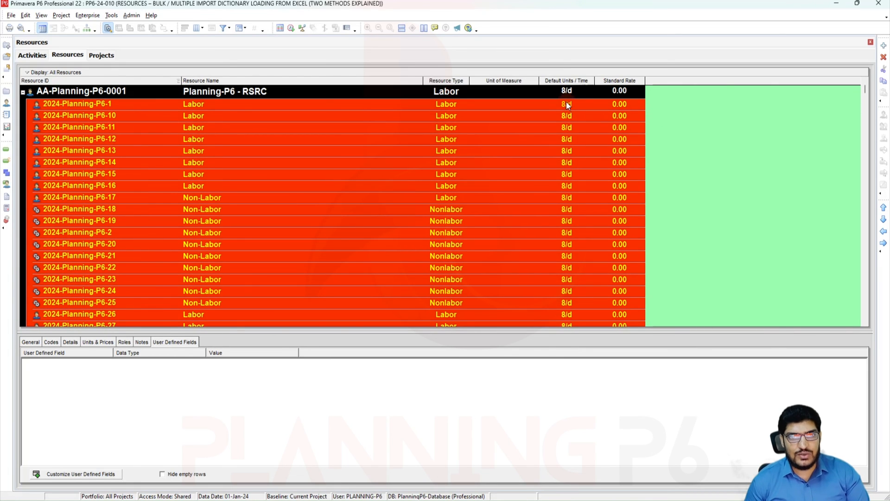
{"action": "left_click", "coordinate": [566, 104]}
{"action": "left_click", "coordinate": [567, 104]}
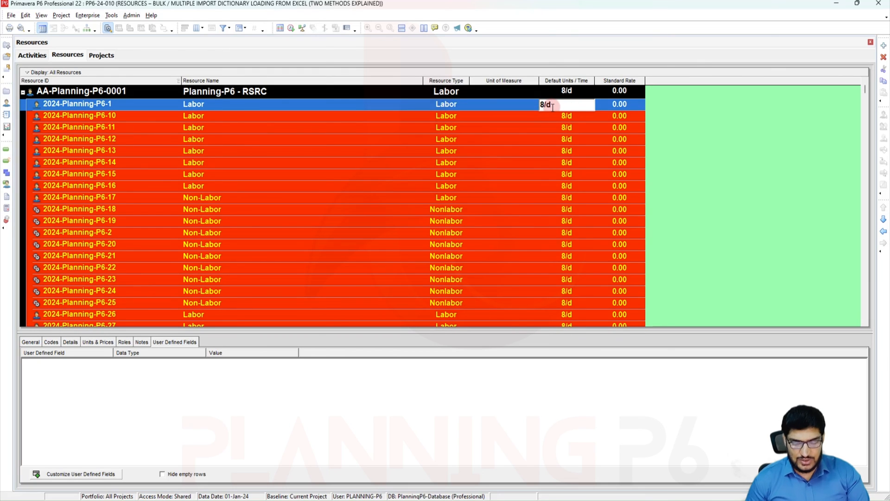
{"action": "left_click", "coordinate": [640, 130]}
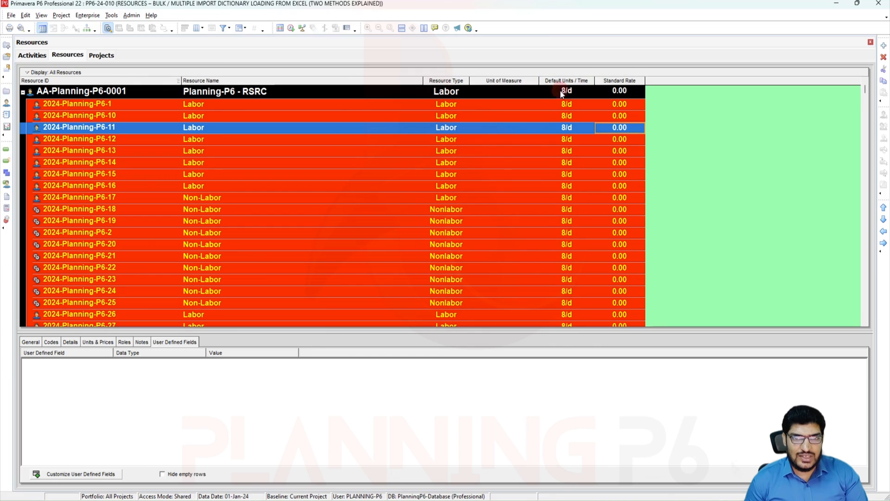
{"action": "right_click", "coordinate": [396, 162]}
{"action": "mouse_move", "coordinate": [417, 310]}
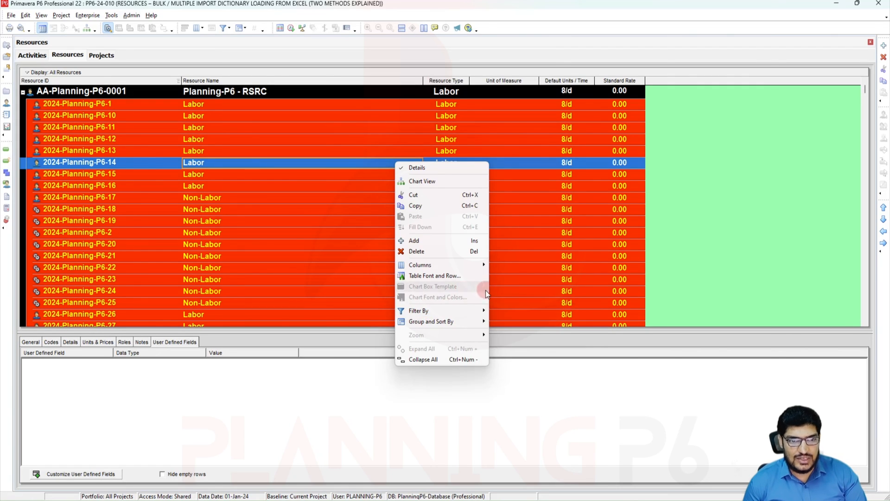
{"action": "mouse_move", "coordinate": [447, 324]}
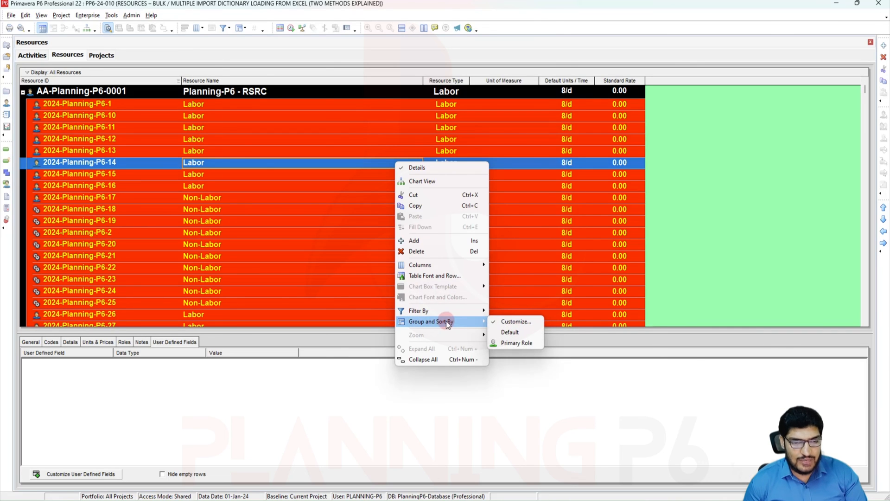
{"action": "left_click", "coordinate": [187, 168]}
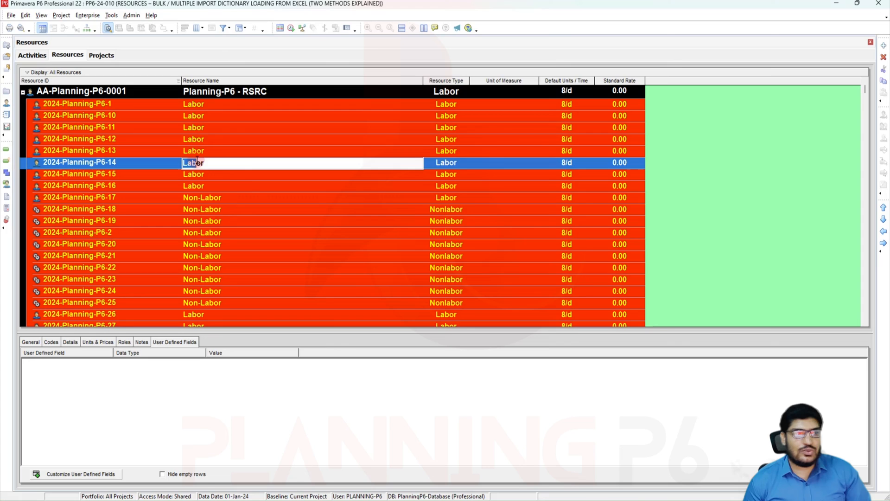
{"action": "left_click", "coordinate": [246, 178]}
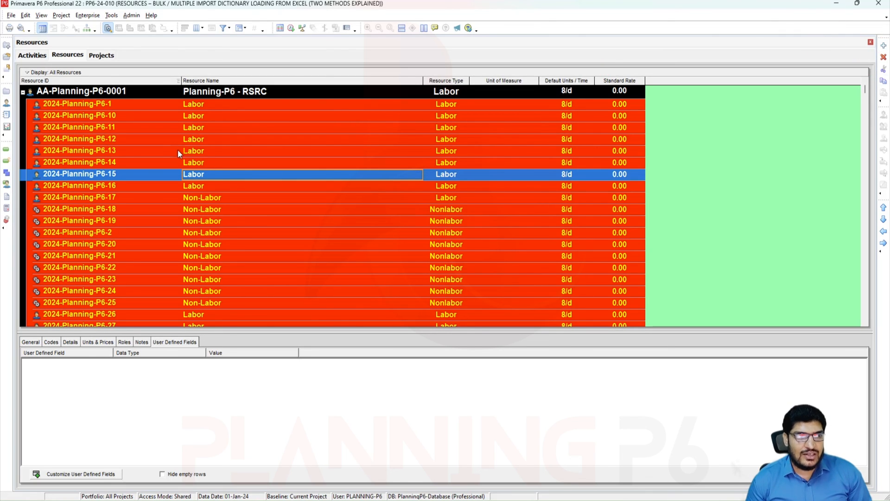
- Try sorting the resource list by Resource ID, cycling the sort order back to the hierarchical view
{"action": "left_click", "coordinate": [179, 81]}
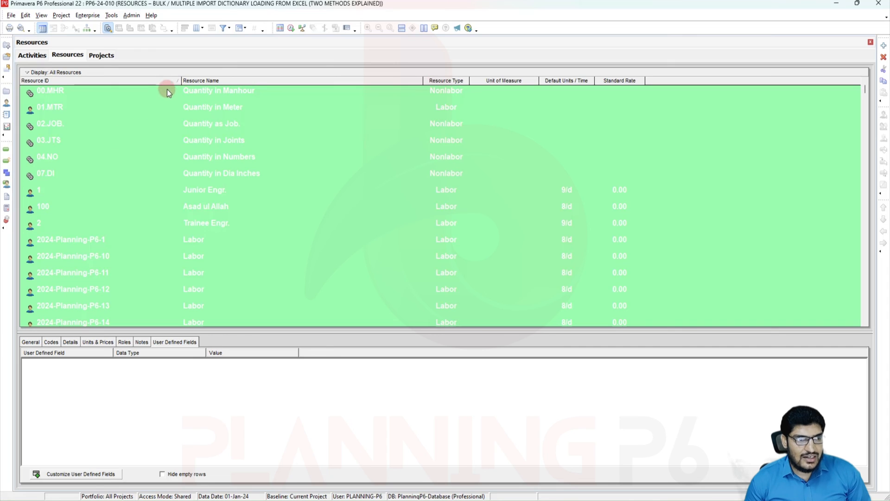
{"action": "left_click", "coordinate": [179, 82]}
{"action": "left_click", "coordinate": [179, 81]}
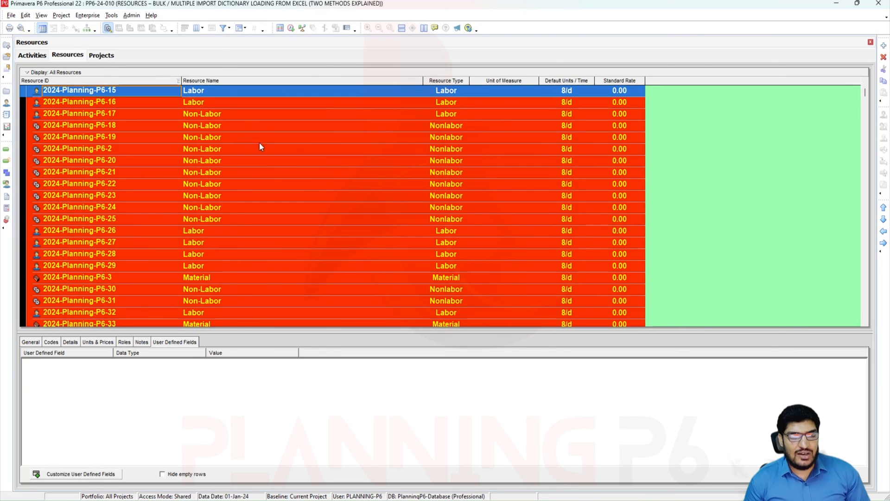
{"action": "scroll", "coordinate": [301, 148], "scroll_direction": "up", "scroll_amount": 3}
- Try the Group and Sort customization with Title and ID / Code hidden, applying each change, and re-enable both options
{"action": "right_click", "coordinate": [278, 139]}
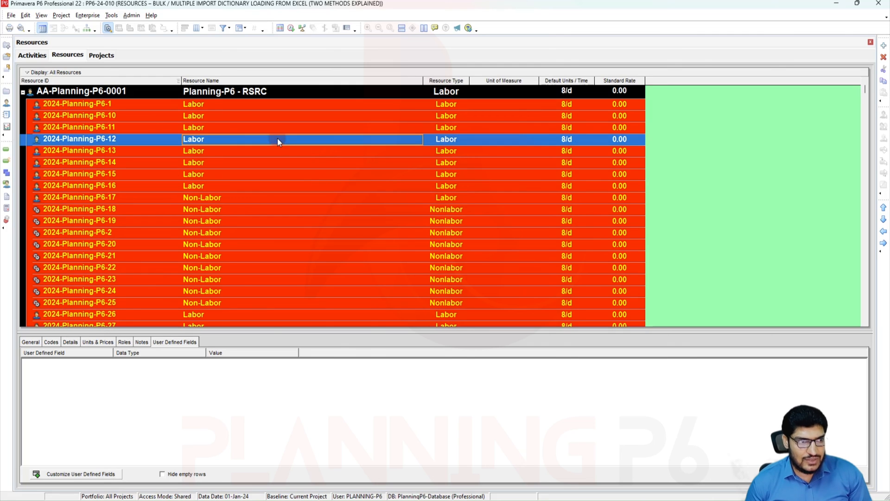
{"action": "mouse_move", "coordinate": [330, 298]}
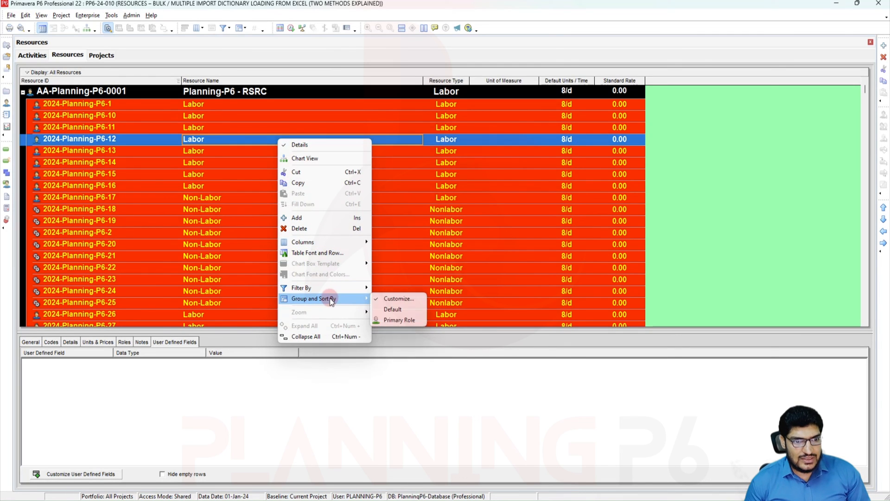
{"action": "left_click", "coordinate": [385, 299]}
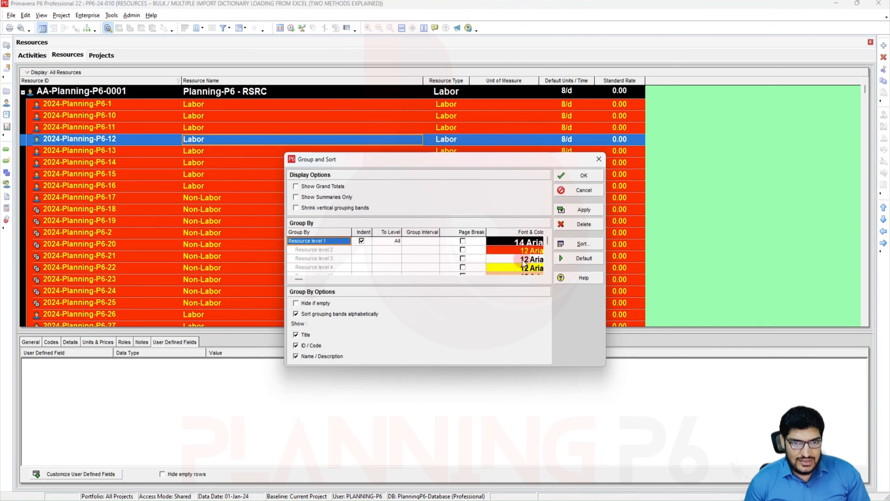
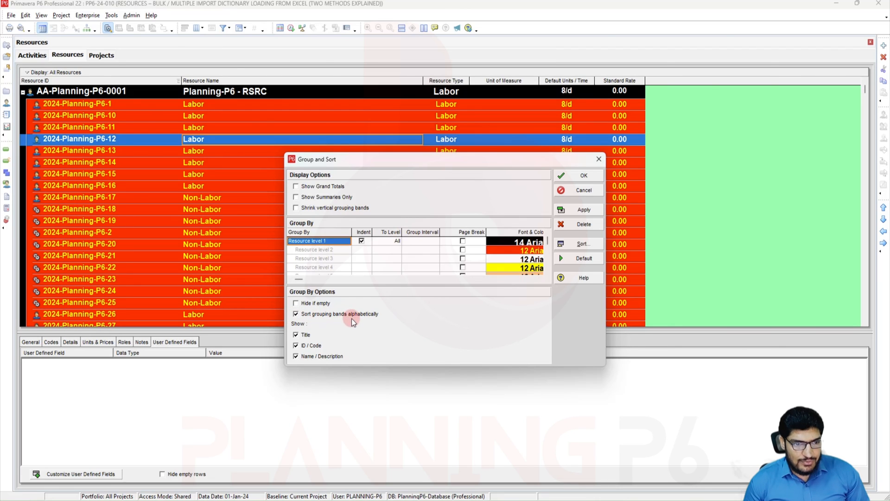
{"action": "left_click", "coordinate": [307, 335]}
{"action": "left_click", "coordinate": [584, 211]}
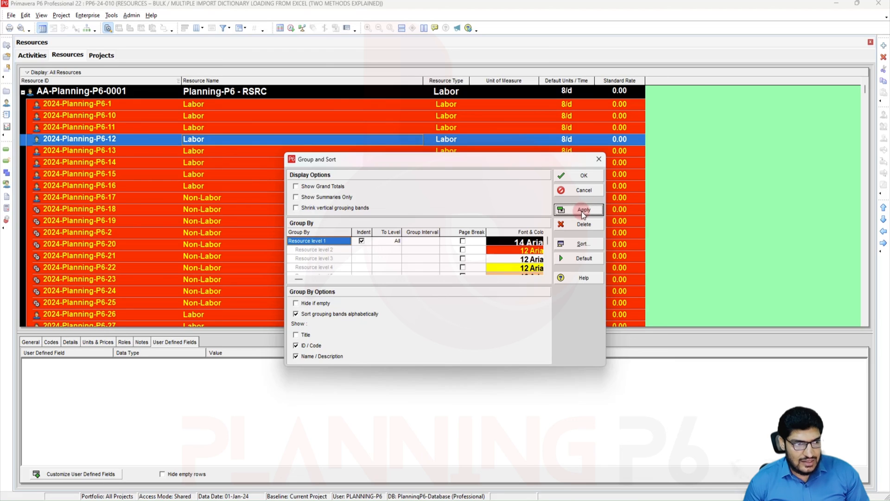
{"action": "left_click", "coordinate": [311, 346]}
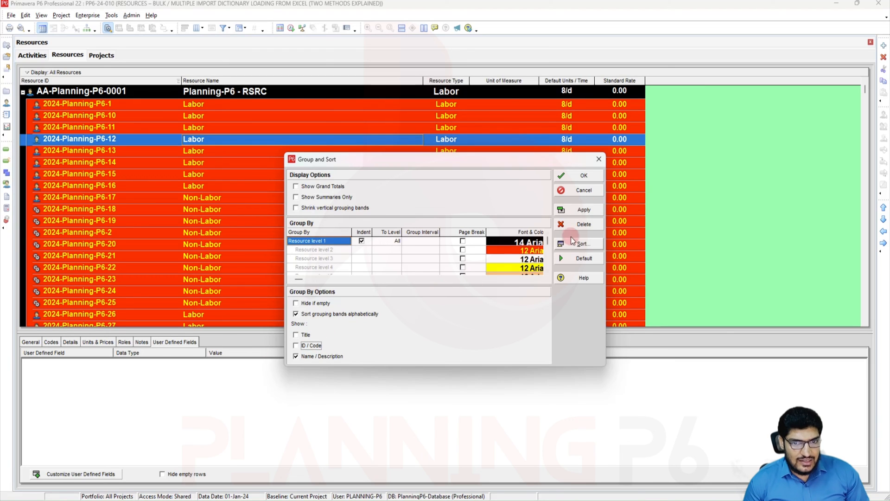
{"action": "left_click", "coordinate": [581, 211]}
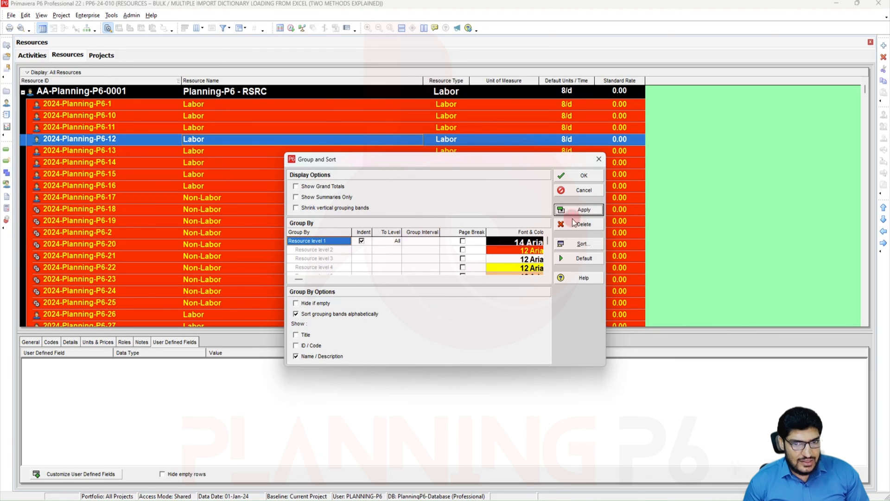
{"action": "left_click", "coordinate": [310, 345]}
{"action": "left_click", "coordinate": [304, 334]}
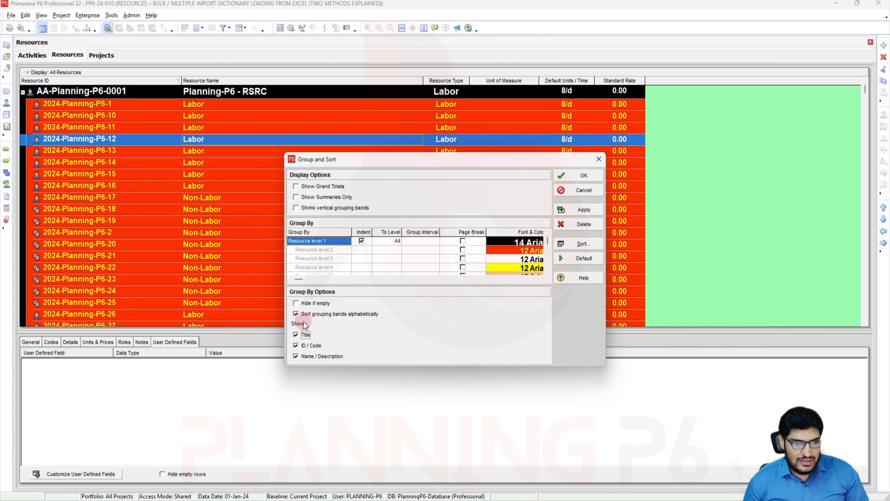
- Try shrinking the vertical grouping bands, then switch that option off again, keep alphabetical band sorting on, and accept the Group and Sort settings
{"action": "left_click", "coordinate": [315, 210]}
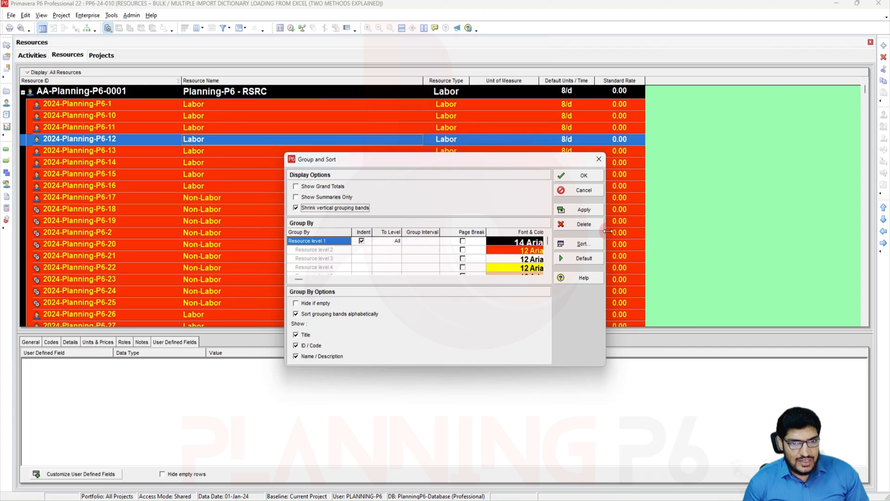
{"action": "left_click", "coordinate": [581, 210]}
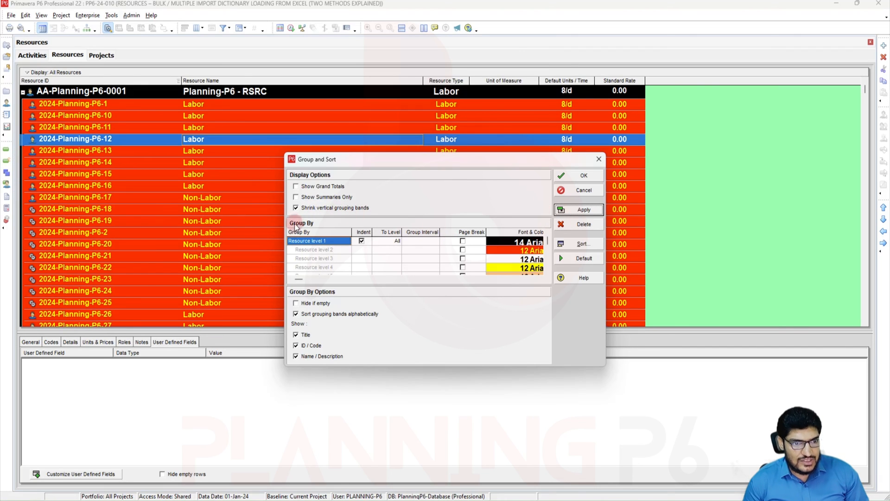
{"action": "left_click", "coordinate": [317, 314]}
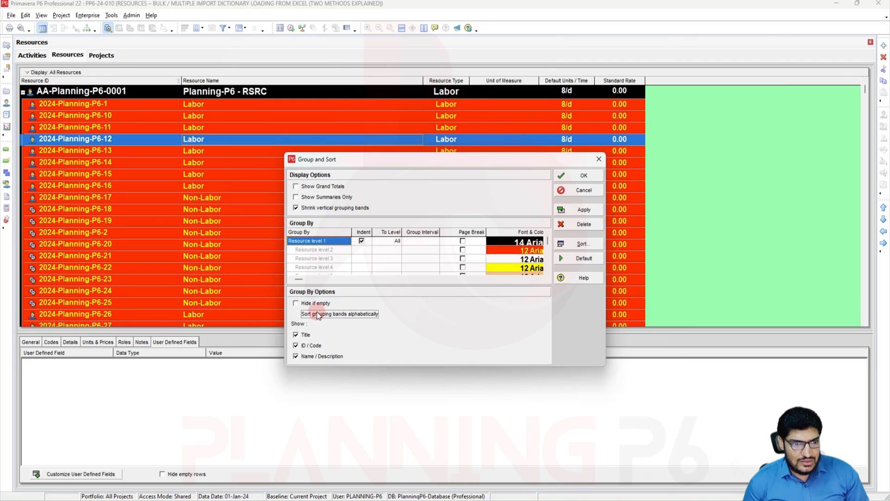
{"action": "left_click", "coordinate": [316, 314]}
{"action": "left_click", "coordinate": [321, 208]}
{"action": "left_click", "coordinate": [579, 205]}
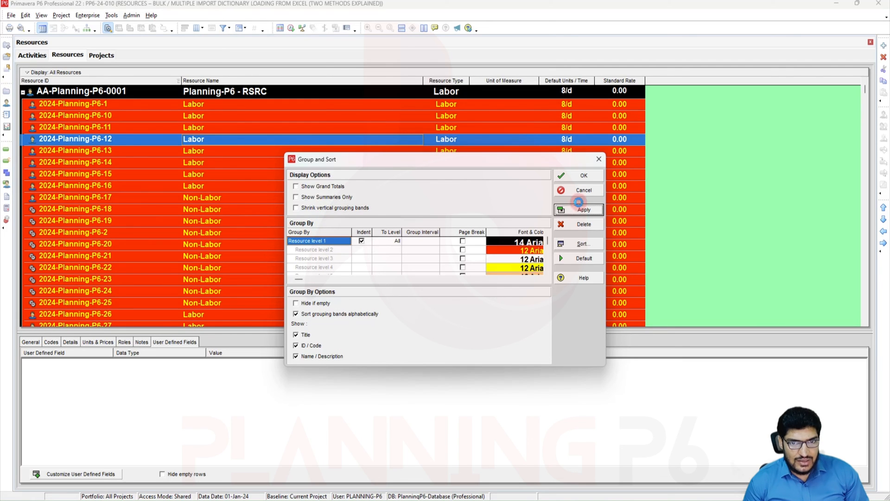
{"action": "left_click", "coordinate": [577, 177]}
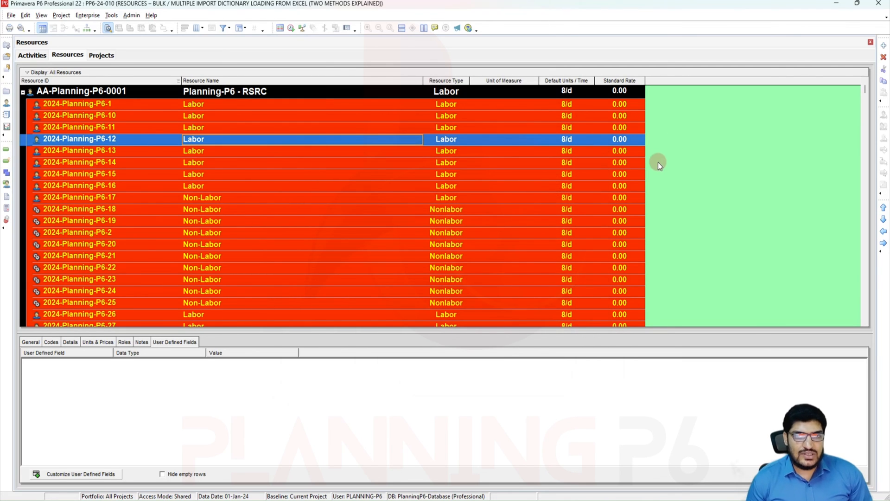
- Set the row height of the resource table to 36 in the Table, Font and Row settings
{"action": "right_click", "coordinate": [658, 162]}
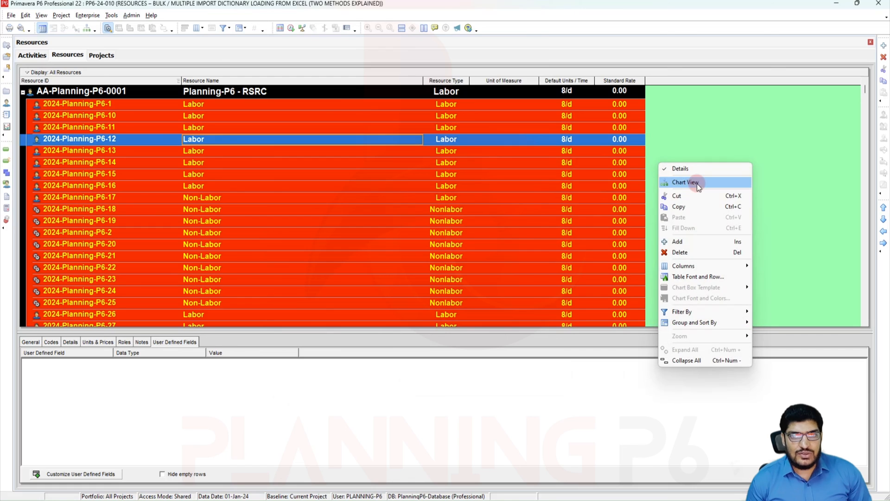
{"action": "left_click", "coordinate": [714, 275]}
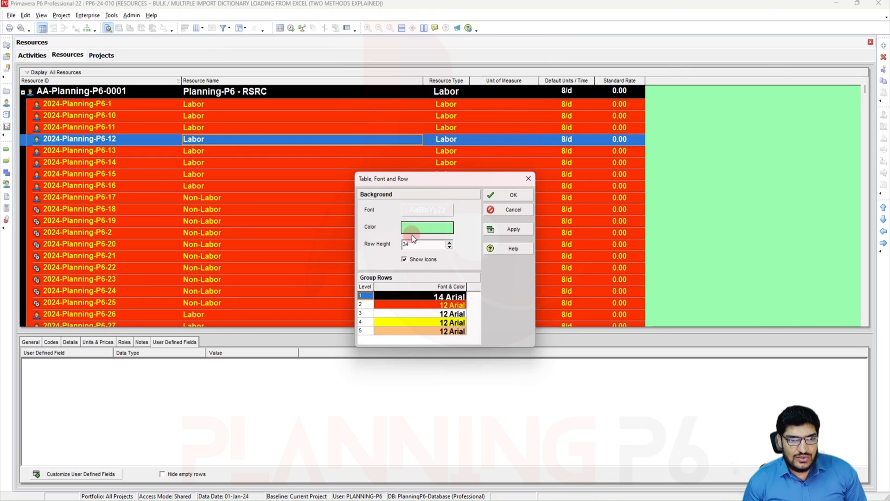
{"action": "left_click", "coordinate": [450, 244]}
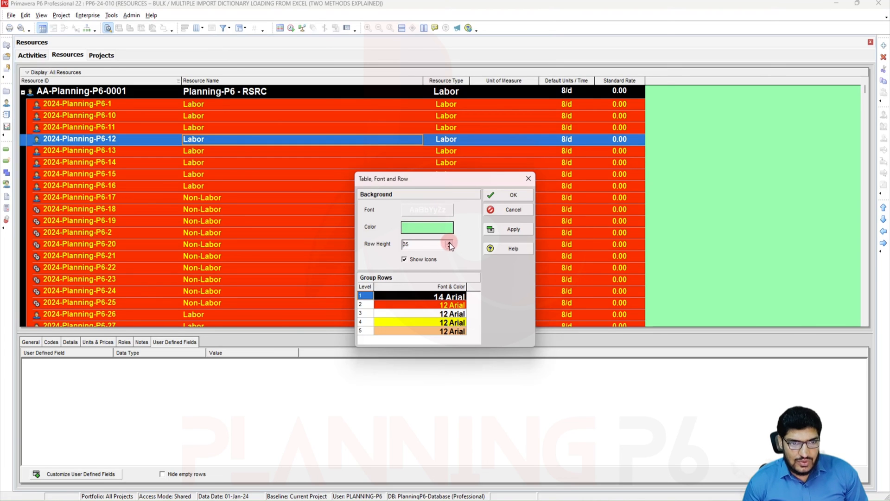
{"action": "left_click", "coordinate": [496, 229]}
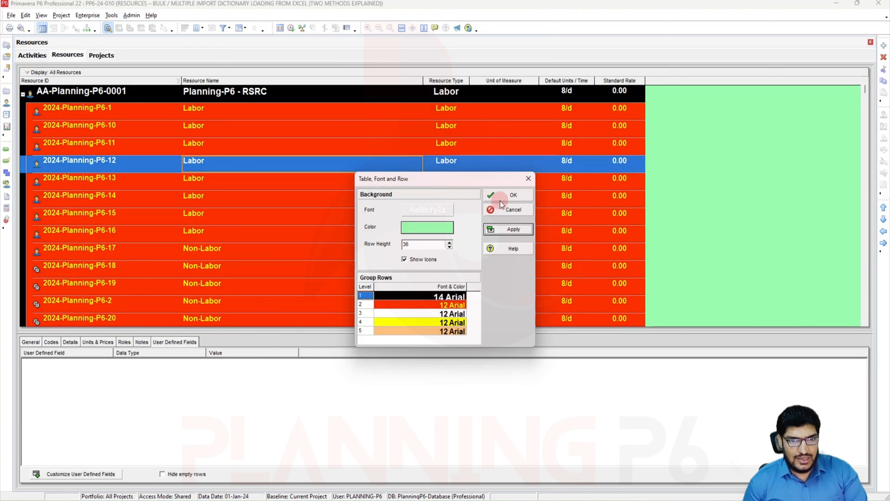
{"action": "left_click", "coordinate": [501, 197]}
{"action": "right_click", "coordinate": [529, 188]}
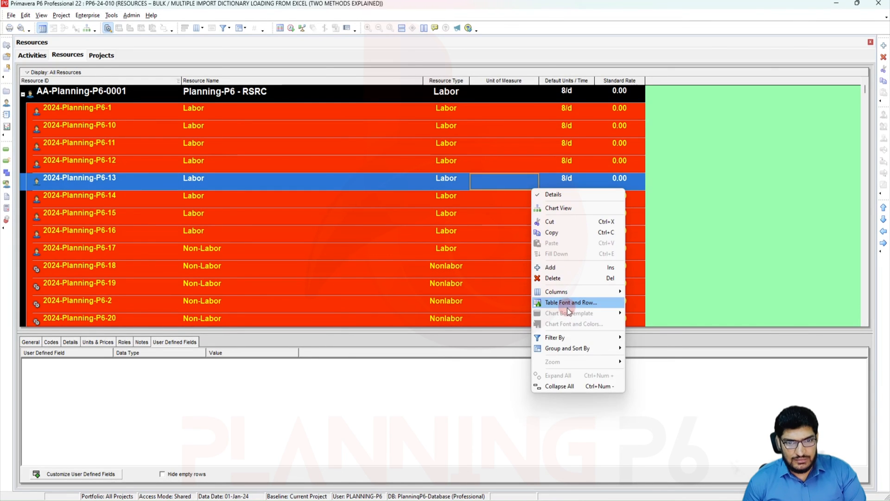
{"action": "mouse_move", "coordinate": [568, 352]}
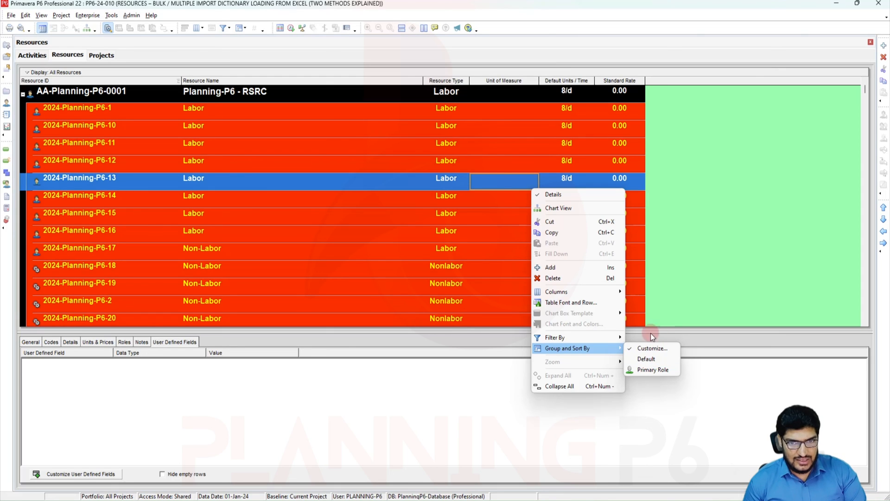
{"action": "left_click", "coordinate": [661, 261]}
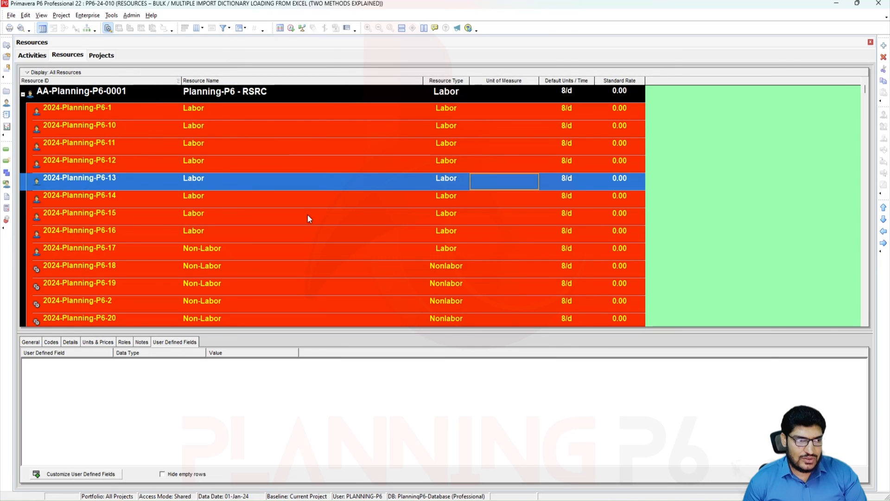
- Try filtering the resource list by Current Project's Resources and switch the filter back to All Resources
{"action": "left_click", "coordinate": [70, 74]}
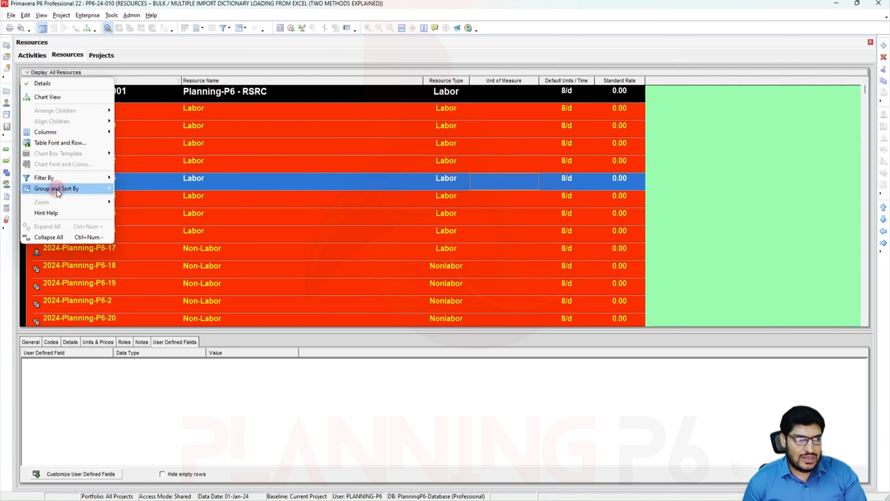
{"action": "mouse_move", "coordinate": [60, 181]}
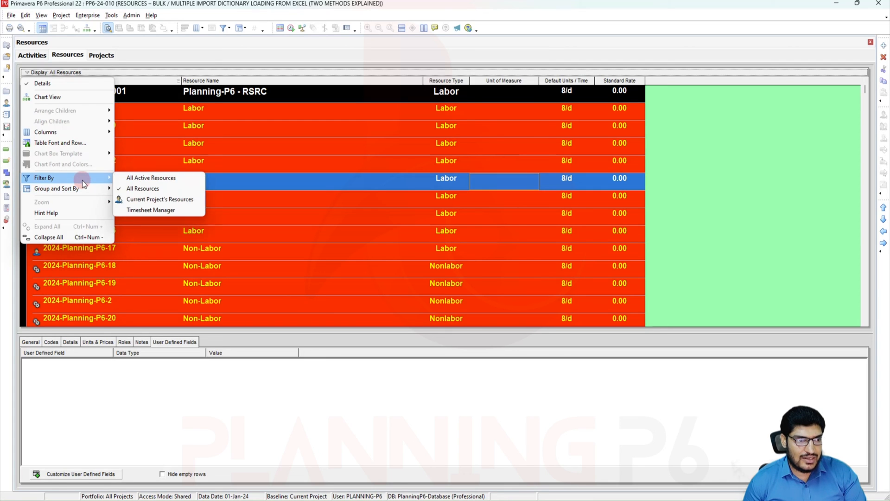
{"action": "left_click", "coordinate": [146, 199]}
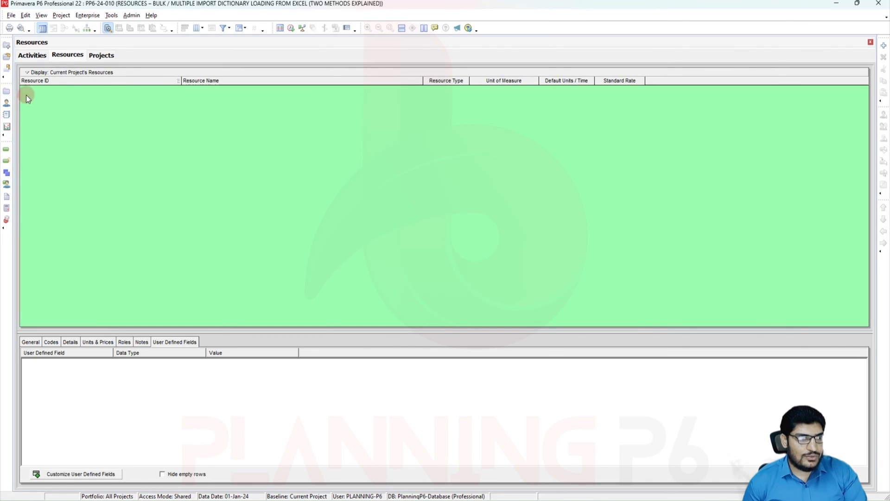
{"action": "left_click", "coordinate": [60, 73]}
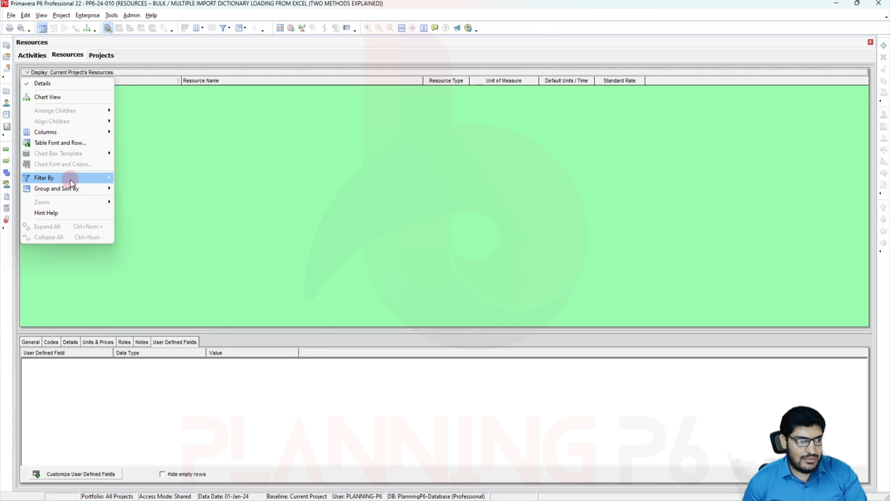
{"action": "mouse_move", "coordinate": [70, 180]}
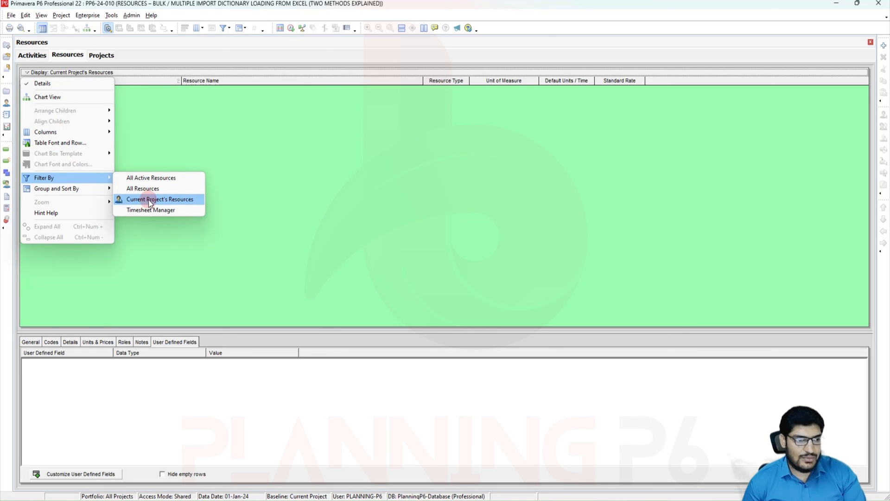
{"action": "left_click", "coordinate": [145, 189]}
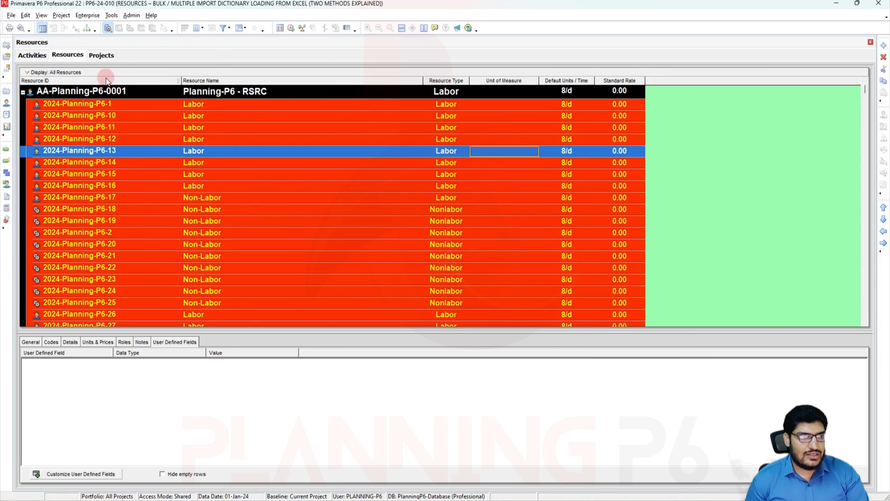
- Open the print preview of the resource list and set its page to Landscape orientation with A3 paper
{"action": "left_click", "coordinate": [20, 29]}
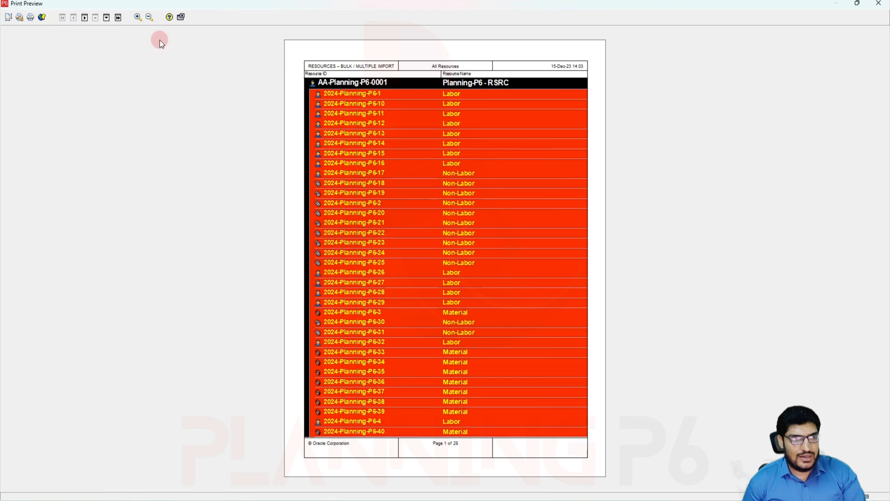
{"action": "left_click", "coordinate": [8, 16]}
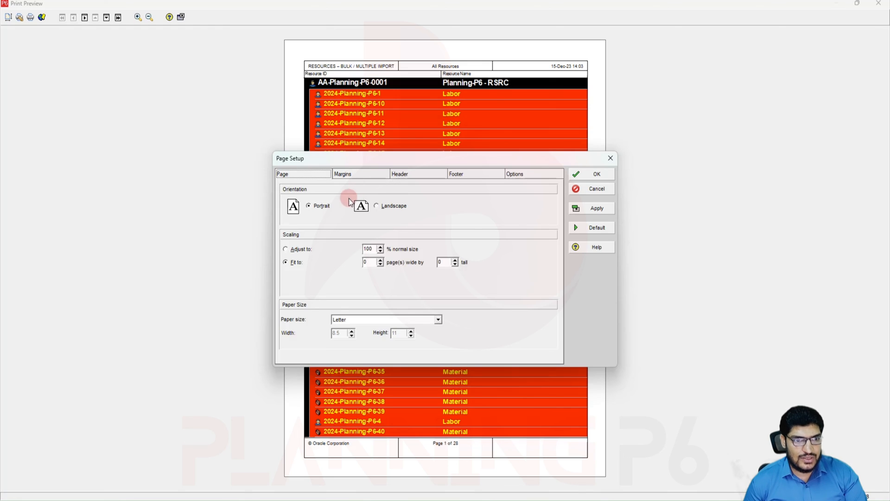
{"action": "left_click", "coordinate": [383, 205]}
{"action": "left_click", "coordinate": [386, 320]}
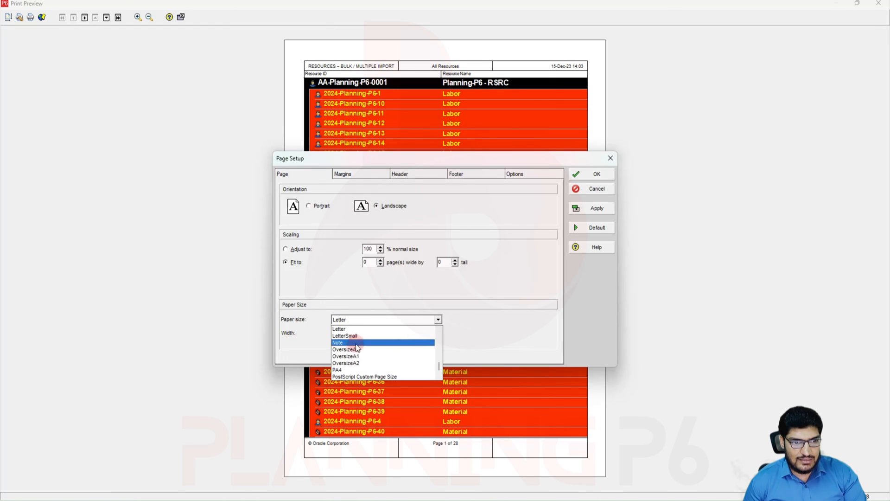
{"action": "scroll", "coordinate": [357, 352], "scroll_direction": "up", "scroll_amount": 10}
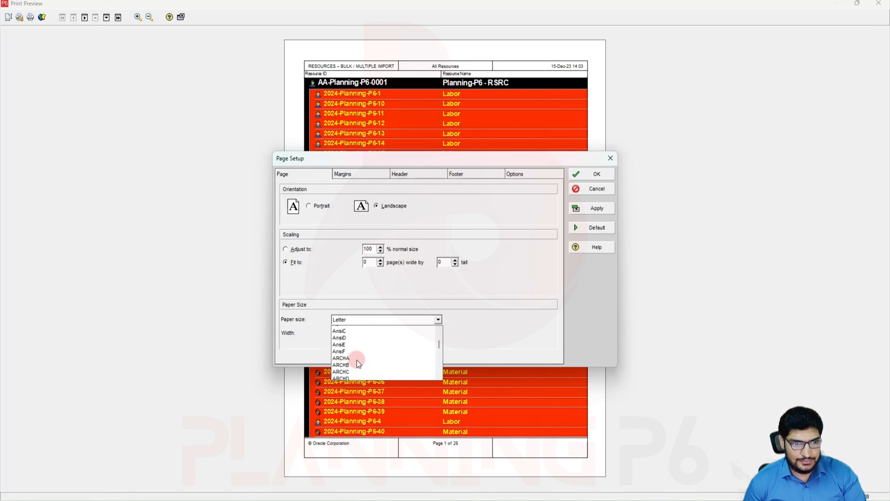
{"action": "scroll", "coordinate": [357, 359], "scroll_direction": "up", "scroll_amount": 3}
{"action": "left_click", "coordinate": [354, 357]}
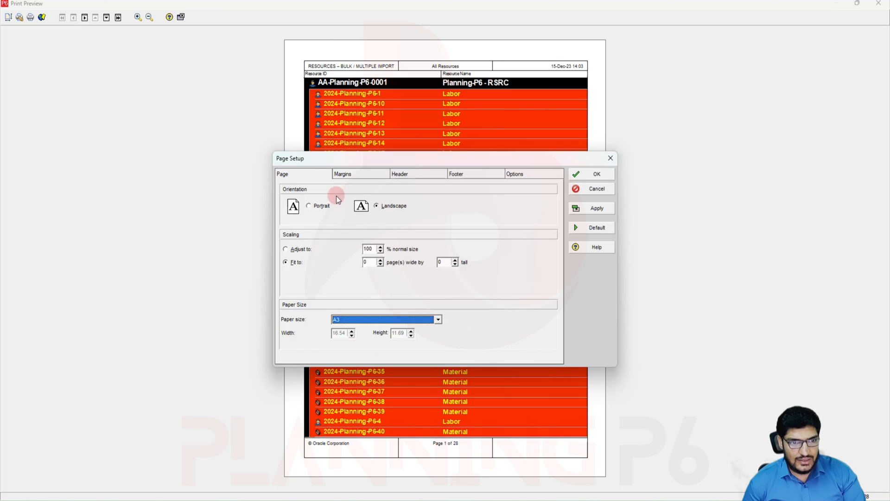
- Set the left and right page margins to 0 and the top and bottom margins to 0.25, and apply the page setup
{"action": "left_click", "coordinate": [353, 172]}
{"action": "left_click", "coordinate": [322, 244]}
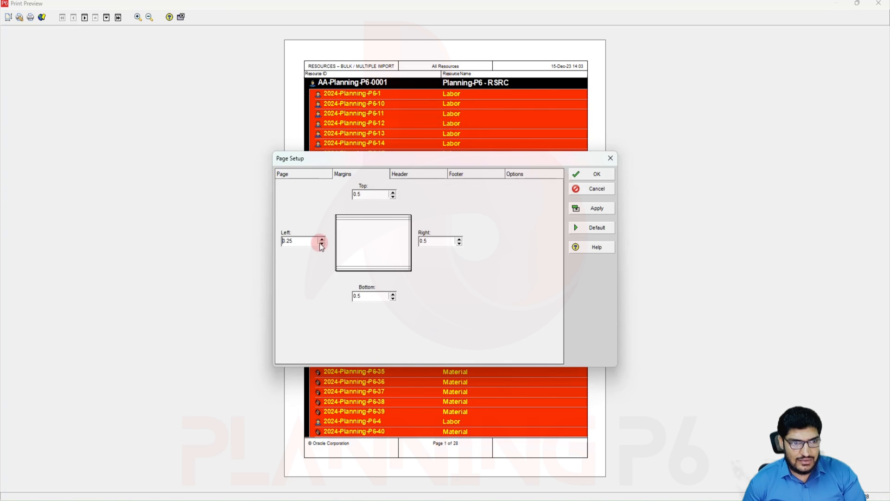
{"action": "left_click", "coordinate": [459, 243]}
{"action": "left_click", "coordinate": [392, 299]}
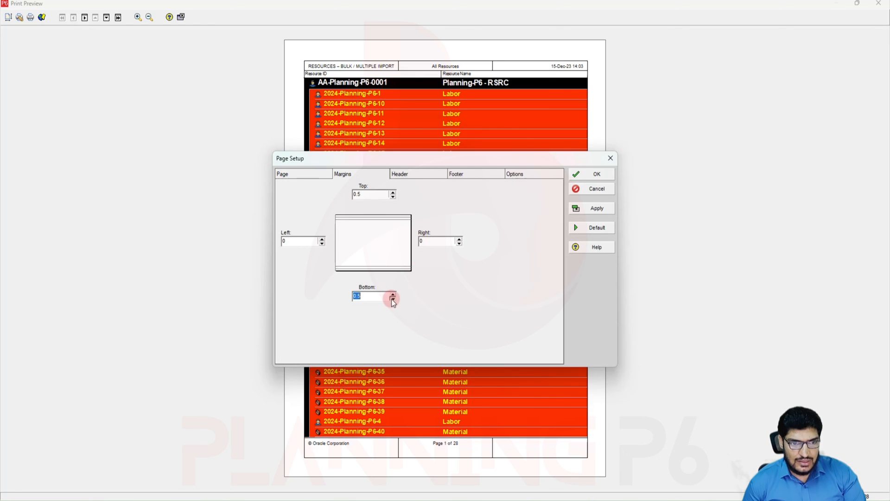
{"action": "left_click", "coordinate": [392, 197]}
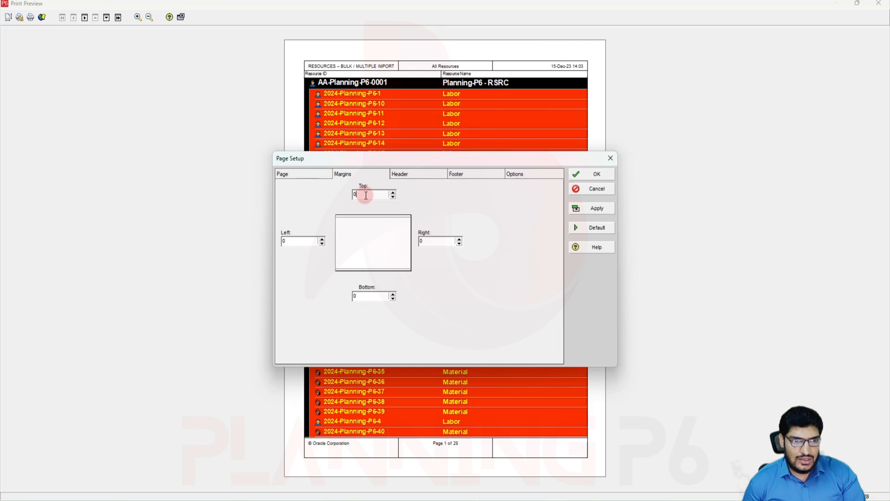
{"action": "left_click", "coordinate": [393, 192]}
{"action": "left_click", "coordinate": [393, 294]}
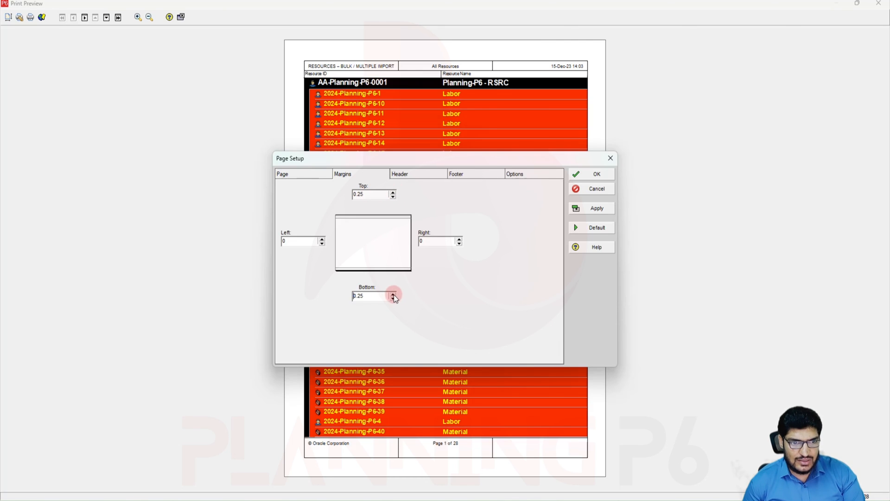
{"action": "left_click", "coordinate": [402, 176]}
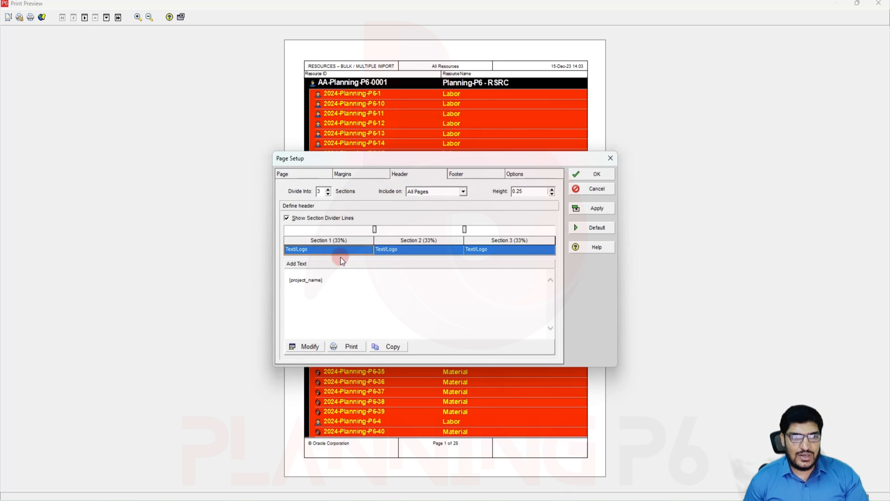
{"action": "left_click", "coordinate": [593, 213]}
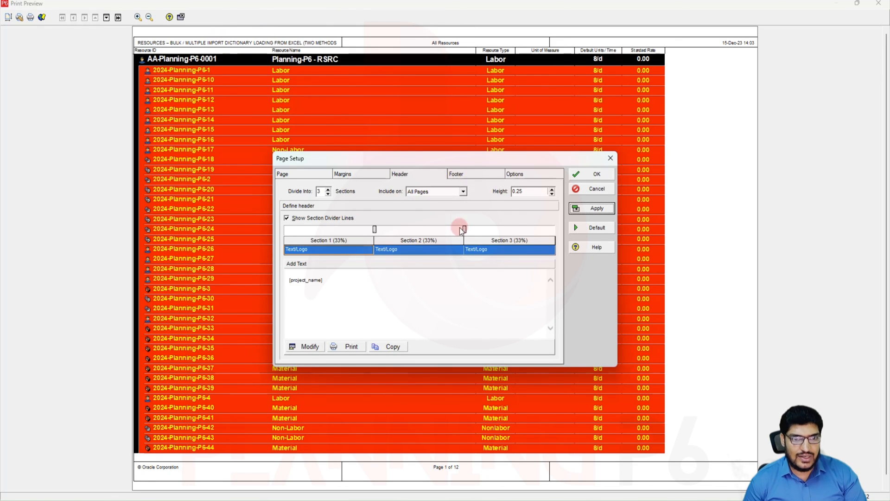
- Reduce the print header to 1 section with a height of 1.5 and apply the changes
{"action": "left_click", "coordinate": [329, 194]}
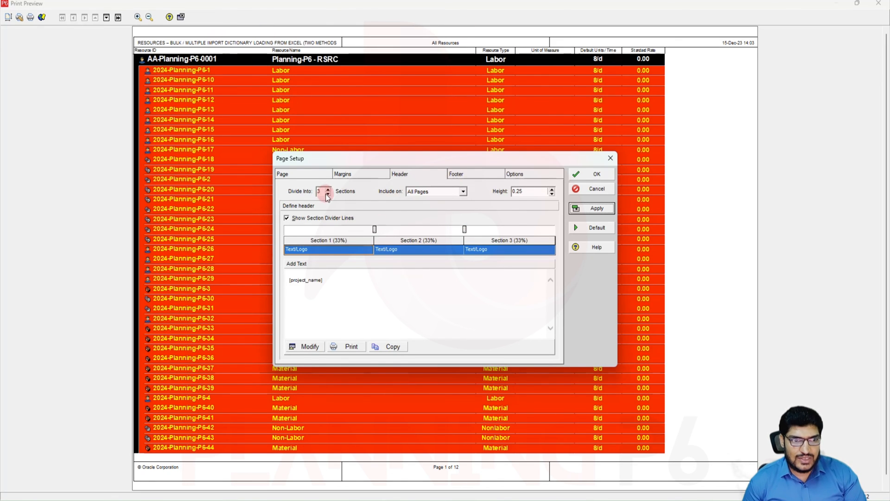
{"action": "left_click", "coordinate": [328, 194]}
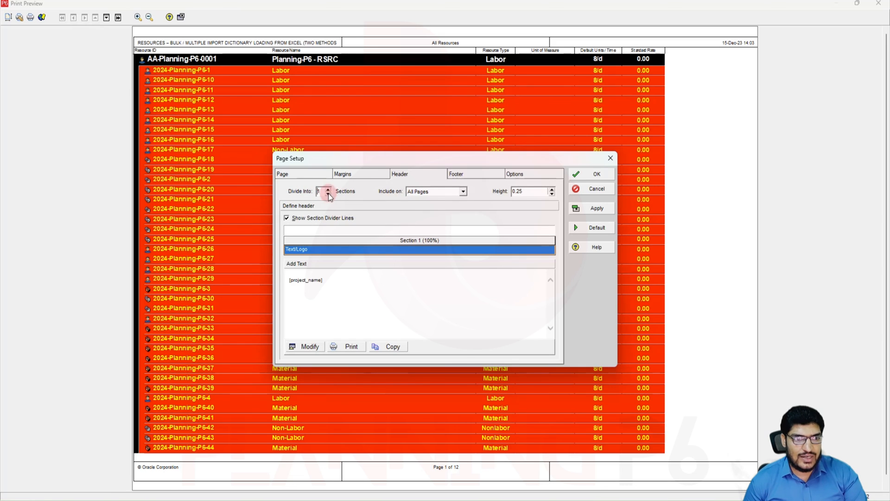
{"action": "left_click", "coordinate": [587, 208]}
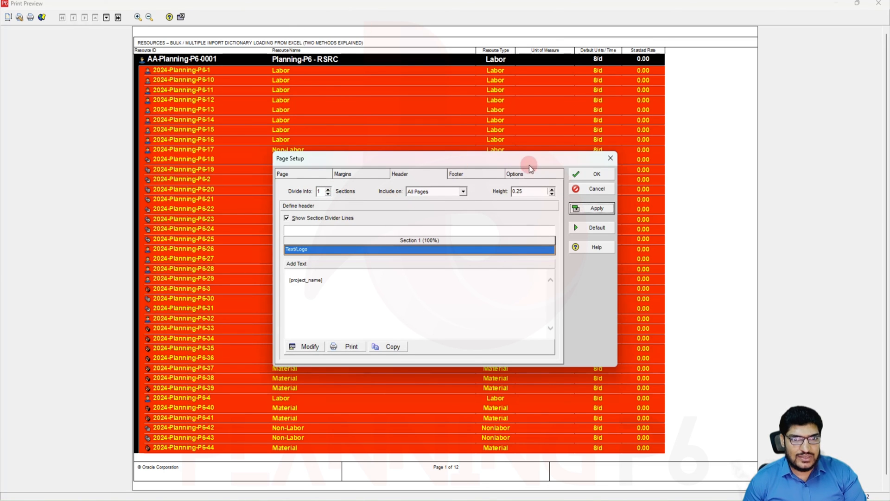
{"action": "left_click", "coordinate": [551, 189]}
{"action": "left_click", "coordinate": [551, 189]}
{"action": "left_click", "coordinate": [552, 188]}
{"action": "left_click", "coordinate": [552, 188]}
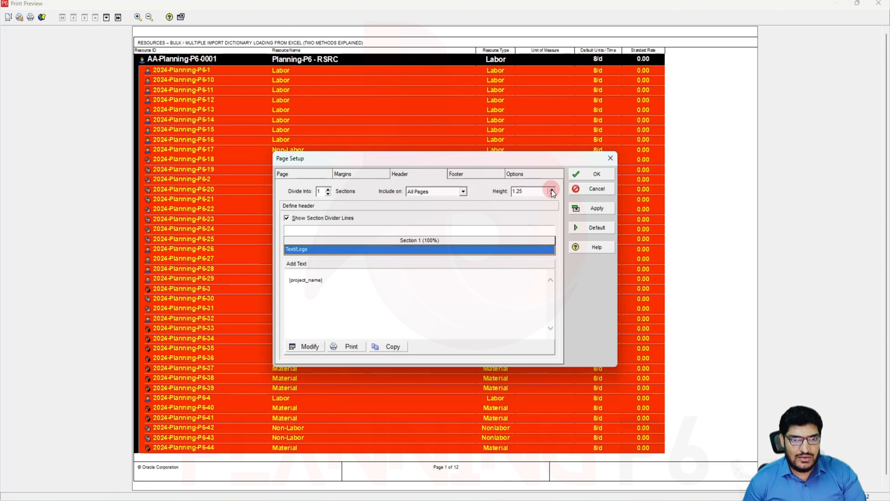
{"action": "left_click", "coordinate": [552, 189]}
{"action": "left_click", "coordinate": [596, 210]}
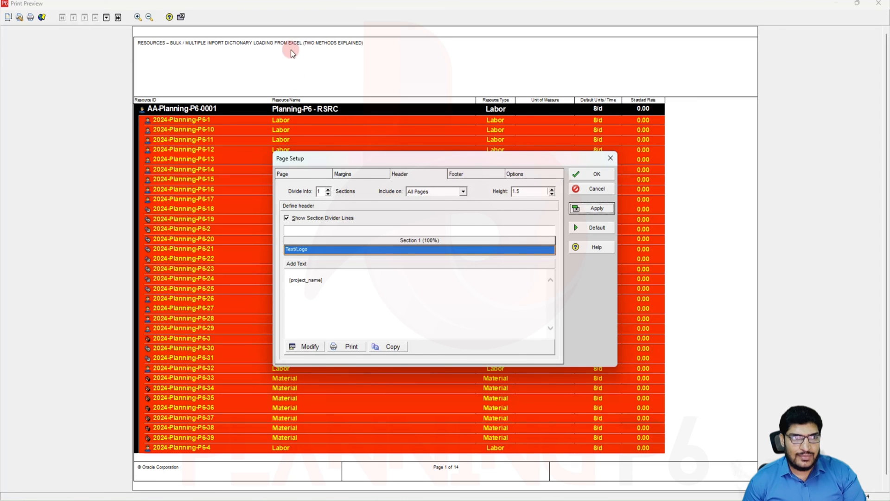
- Replace the project name variable in the header with the Planning-P6 picture from the Desktop folder and apply it
{"action": "left_click", "coordinate": [304, 346]}
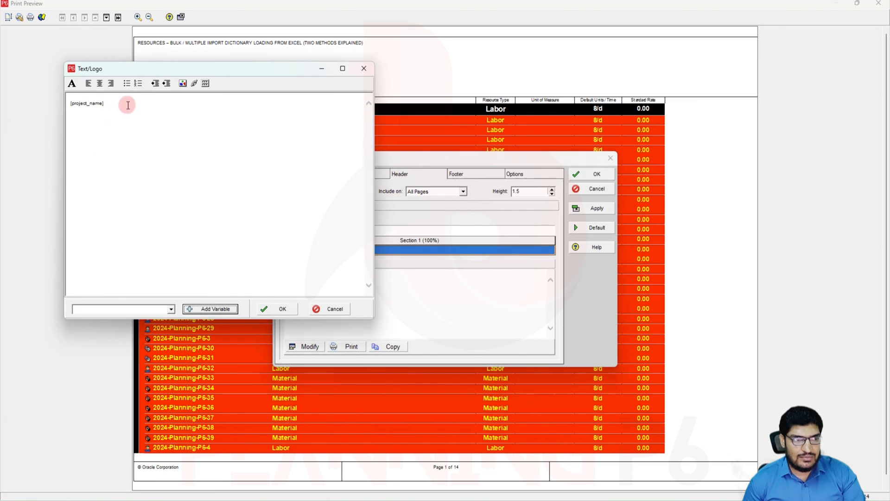
{"action": "left_click_drag", "start_coordinate": [125, 103], "coordinate": [35, 91]}
{"action": "key", "text": "Delete"}
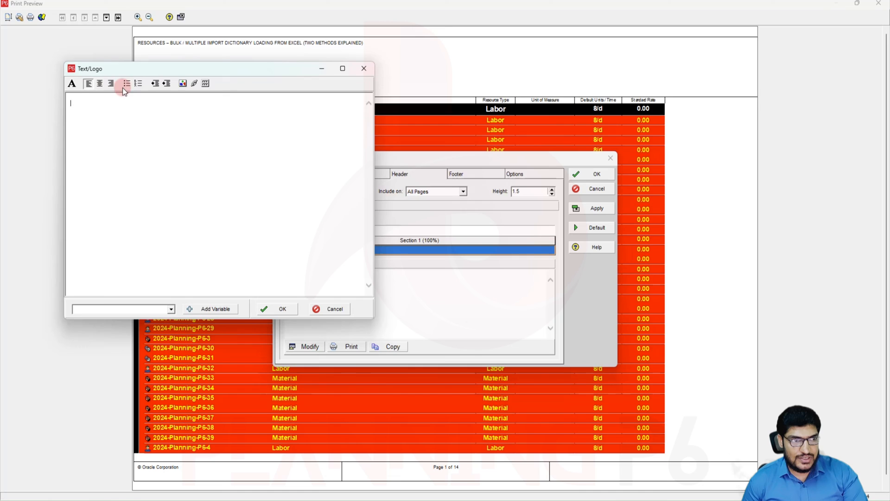
{"action": "left_click", "coordinate": [183, 84]}
{"action": "left_click", "coordinate": [489, 238]}
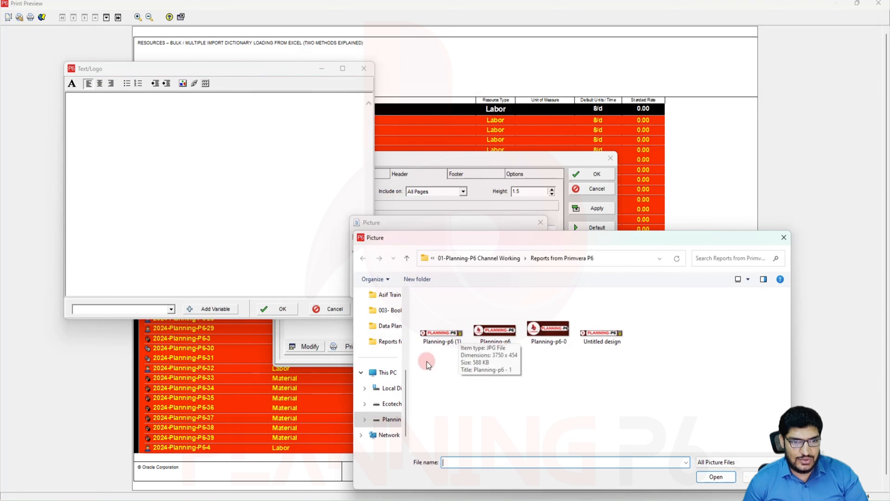
{"action": "scroll", "coordinate": [387, 308], "scroll_direction": "up", "scroll_amount": 5}
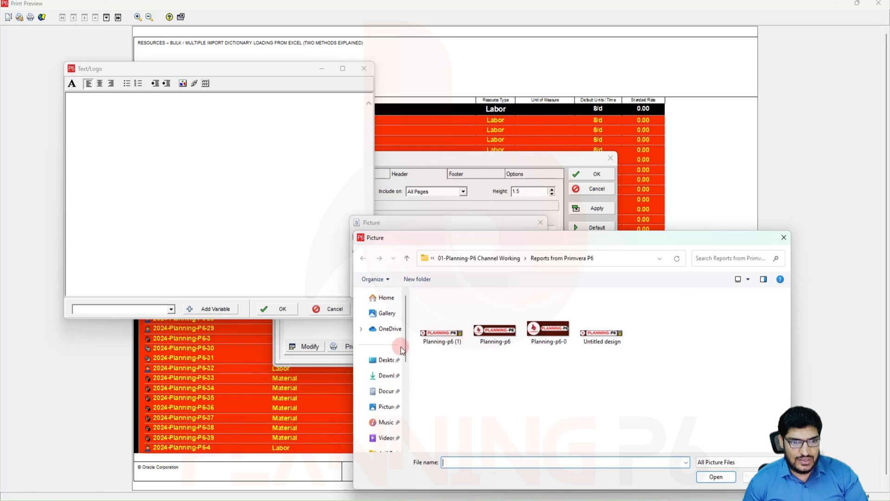
{"action": "left_click", "coordinate": [387, 360]}
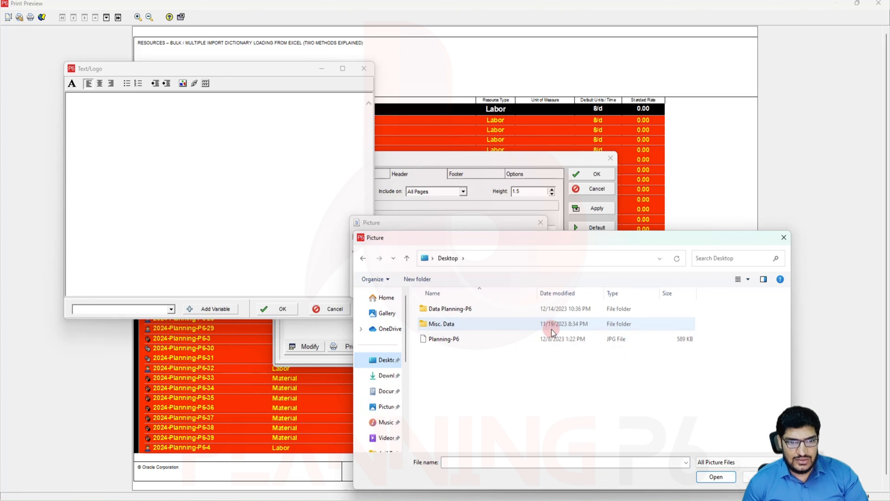
{"action": "double_click", "coordinate": [452, 339]}
{"action": "left_click", "coordinate": [531, 239]}
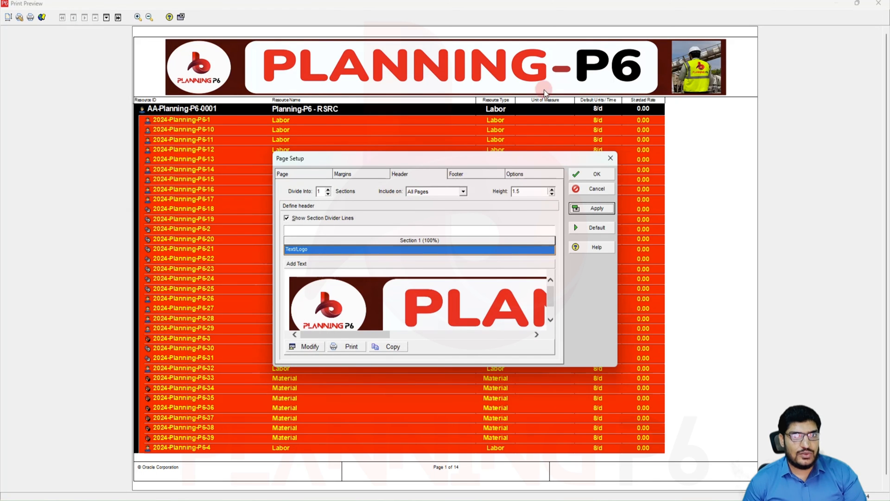
- Widen the Planning-P6 banner picture slightly in the header's Text/Logo content and accept the edit
{"action": "left_click", "coordinate": [306, 347]}
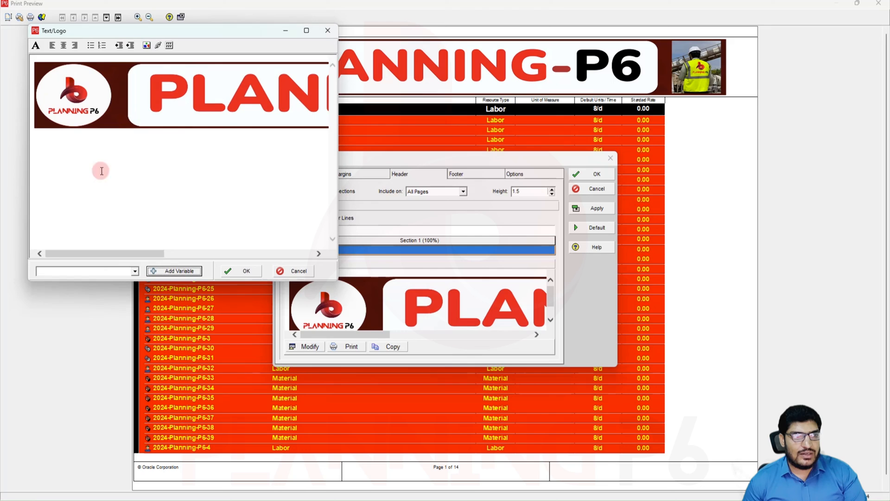
{"action": "left_click", "coordinate": [65, 116]}
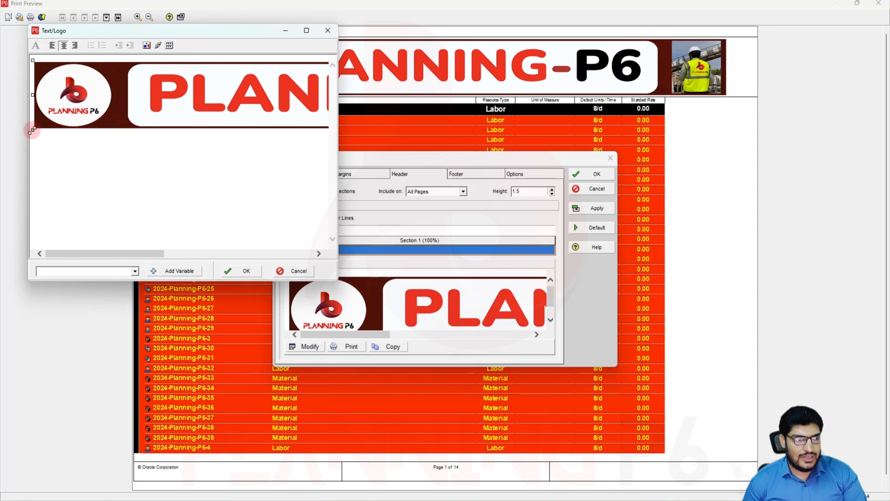
{"action": "left_click_drag", "start_coordinate": [33, 130], "coordinate": [7, 130]}
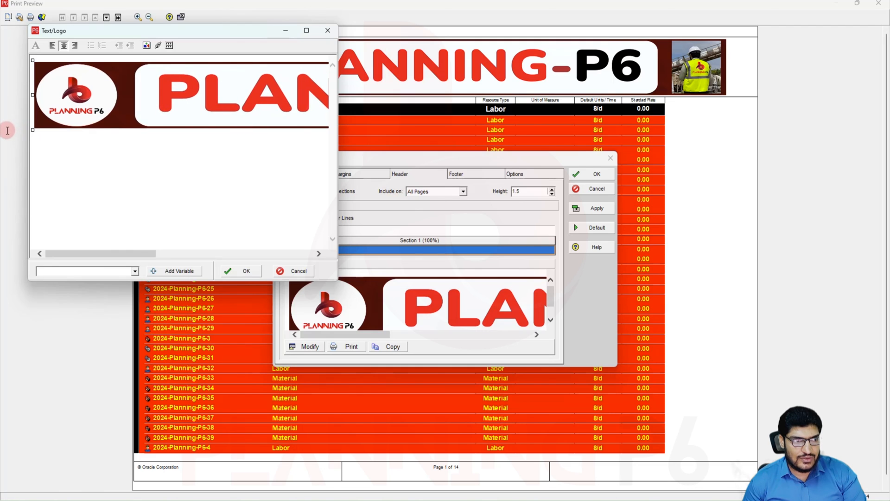
{"action": "left_click", "coordinate": [236, 271]}
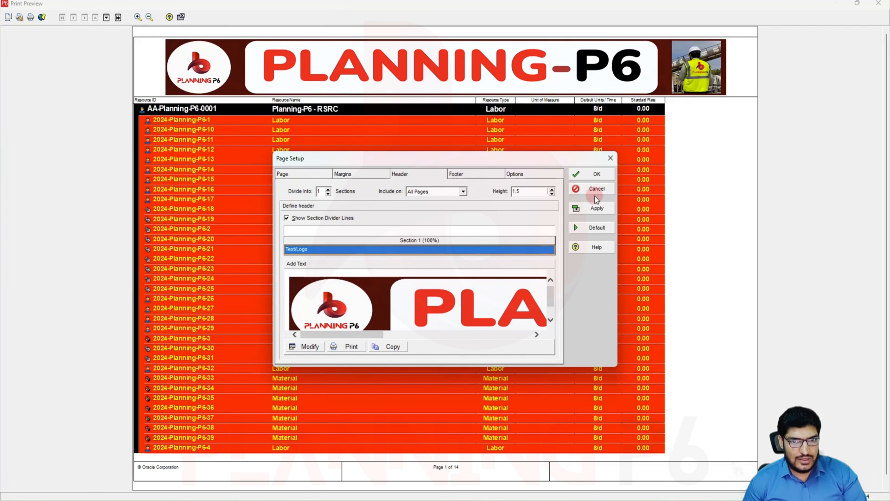
- Widen the Planning-P6 banner in the header's Text/Logo content a bit more and apply the page setup
{"action": "left_click", "coordinate": [596, 207]}
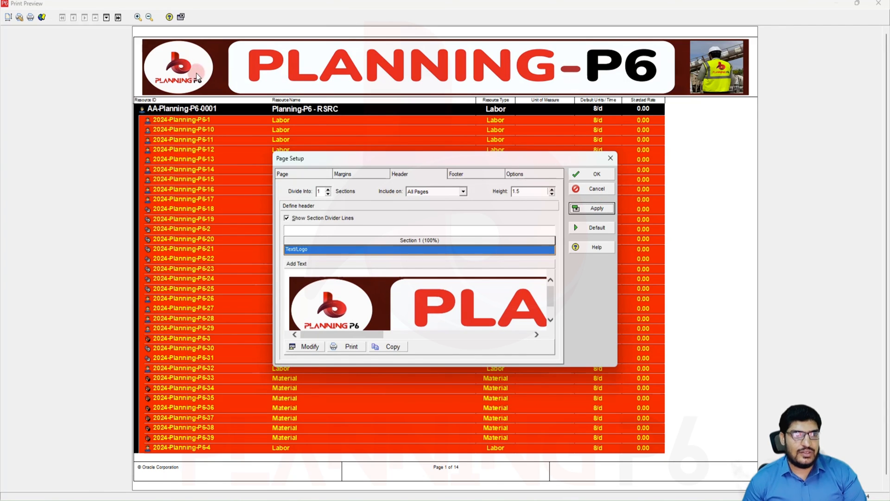
{"action": "left_click", "coordinate": [307, 346]}
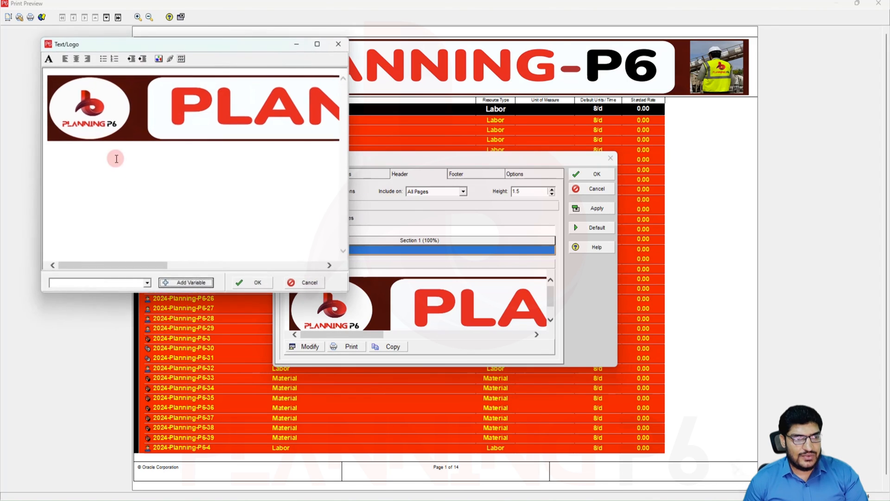
{"action": "left_click", "coordinate": [35, 139]}
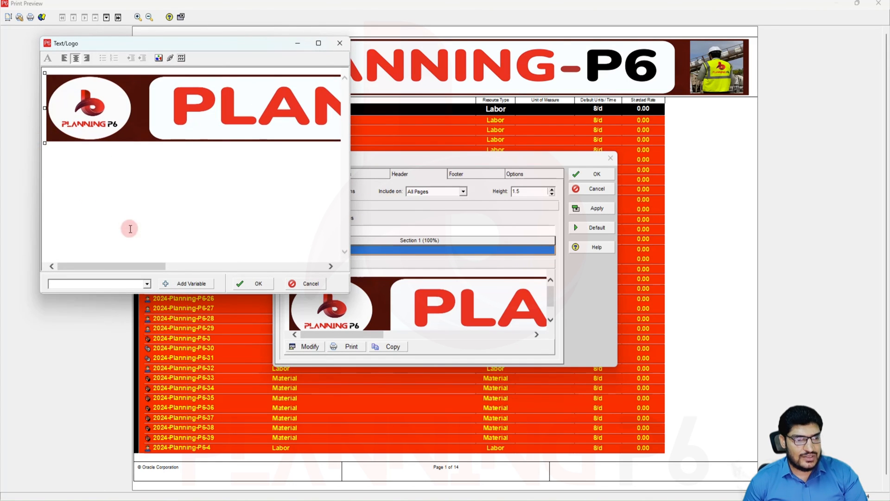
{"action": "left_click", "coordinate": [256, 283]}
{"action": "left_click", "coordinate": [590, 208]}
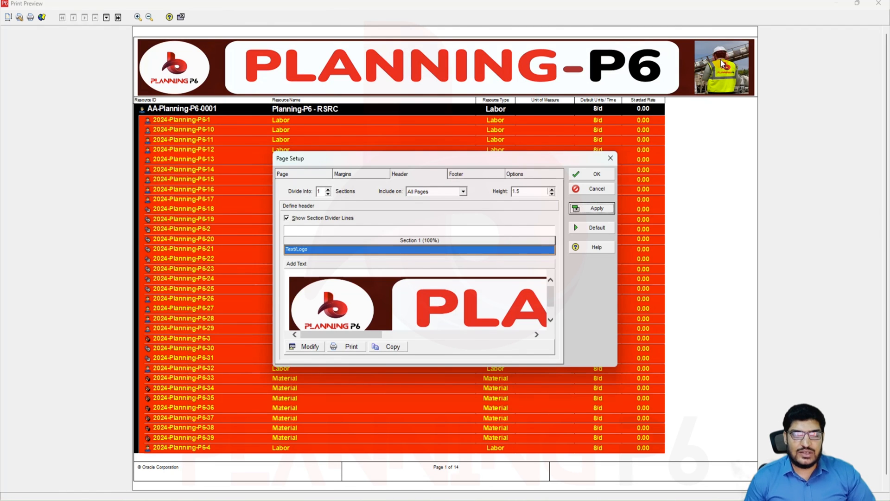
- Insert the Planning-P6 picture from the Desktop folder into the Text/Logo content of the first footer section
{"action": "left_click", "coordinate": [473, 176]}
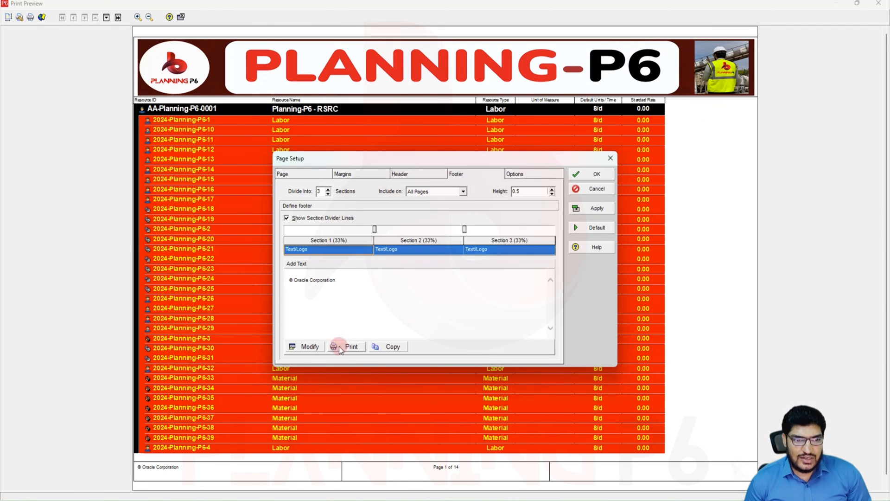
{"action": "left_click", "coordinate": [308, 348]}
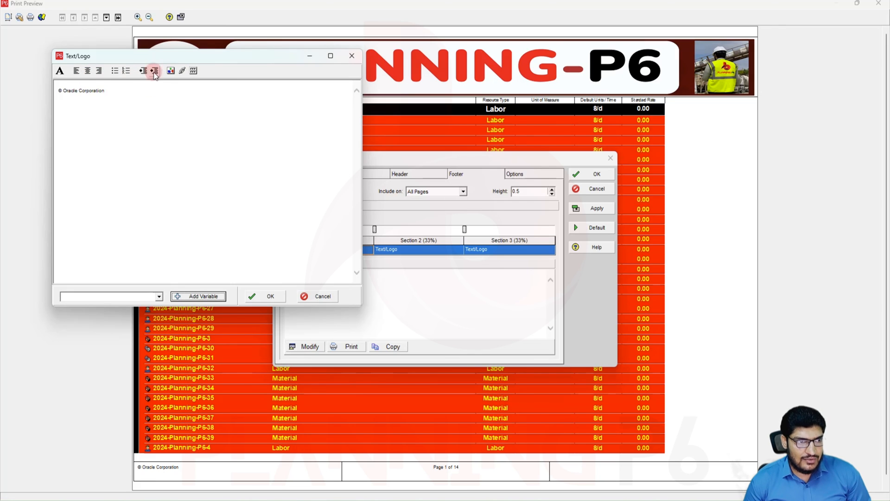
{"action": "left_click", "coordinate": [144, 120]}
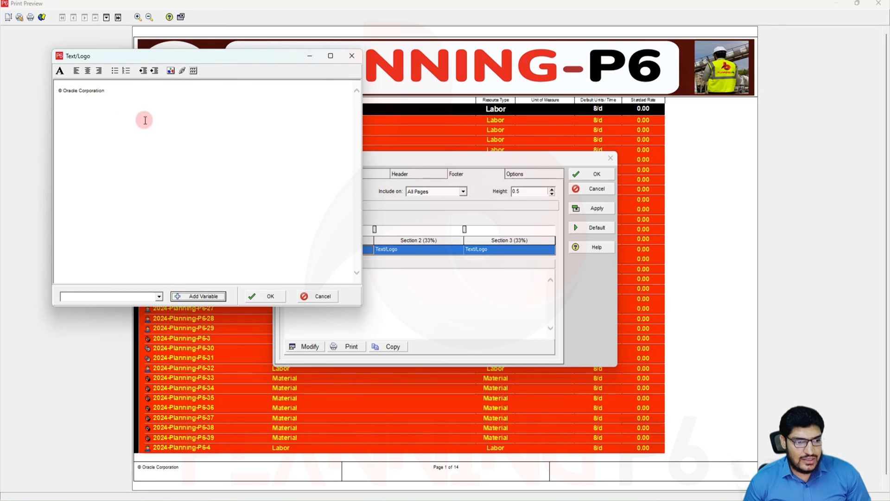
{"action": "left_click", "coordinate": [210, 297]}
{"action": "left_click", "coordinate": [162, 299]}
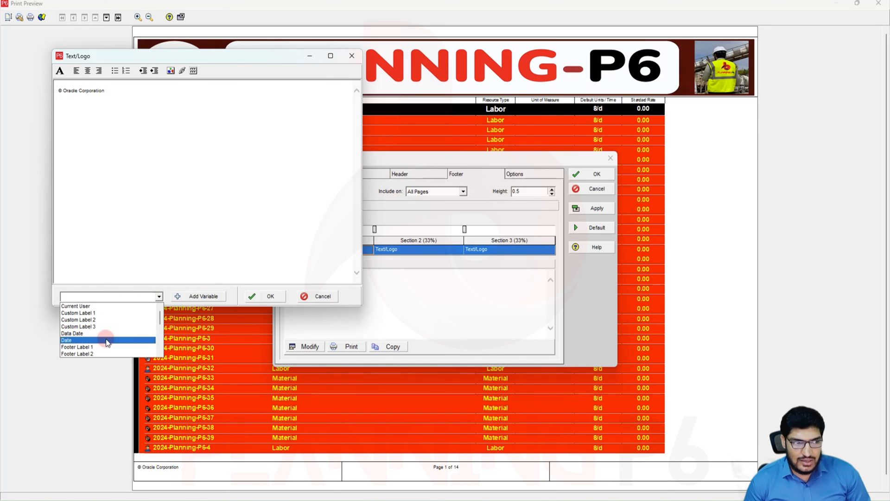
{"action": "left_click", "coordinate": [146, 244]}
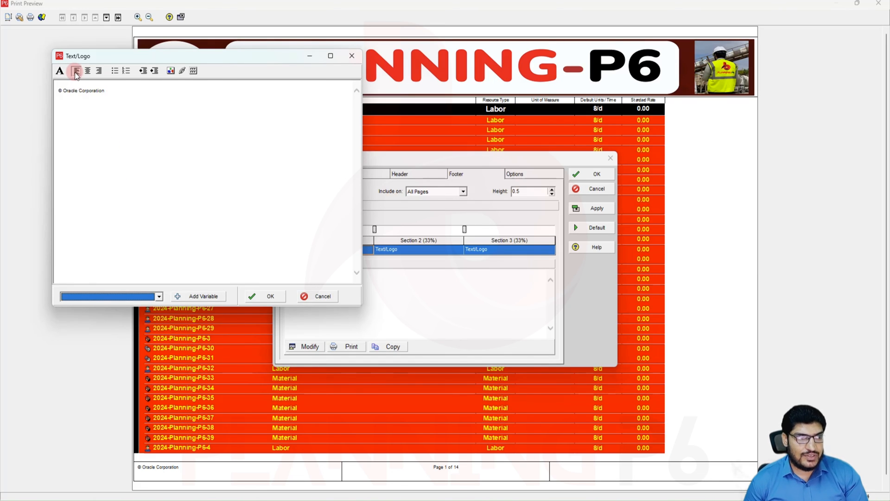
{"action": "left_click", "coordinate": [170, 70]}
{"action": "left_click", "coordinate": [491, 233]}
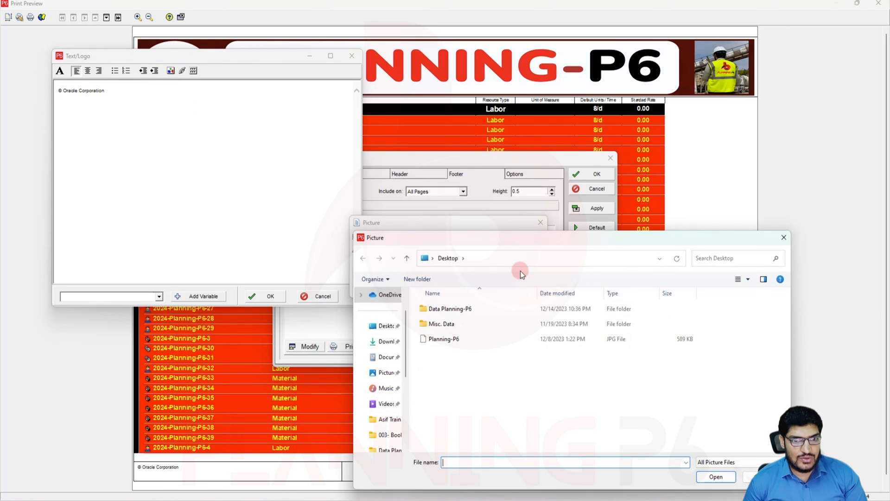
{"action": "left_click", "coordinate": [433, 341]}
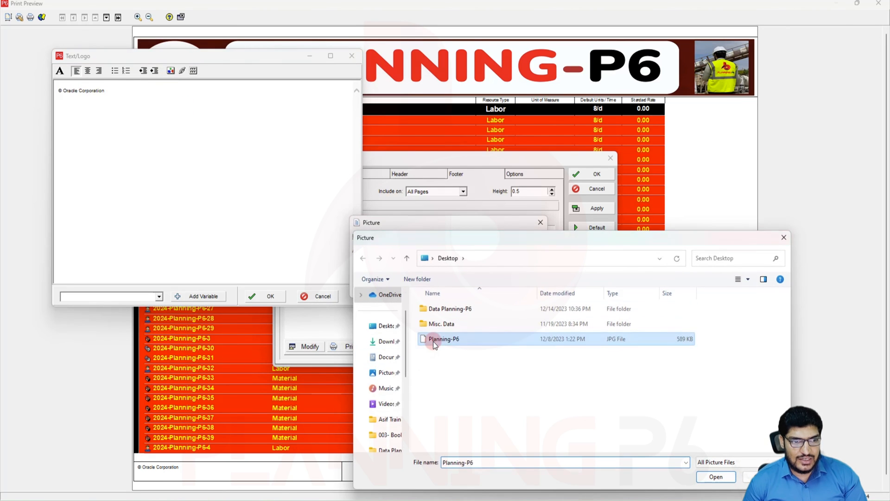
{"action": "double_click", "coordinate": [433, 342]}
{"action": "left_click", "coordinate": [492, 235]}
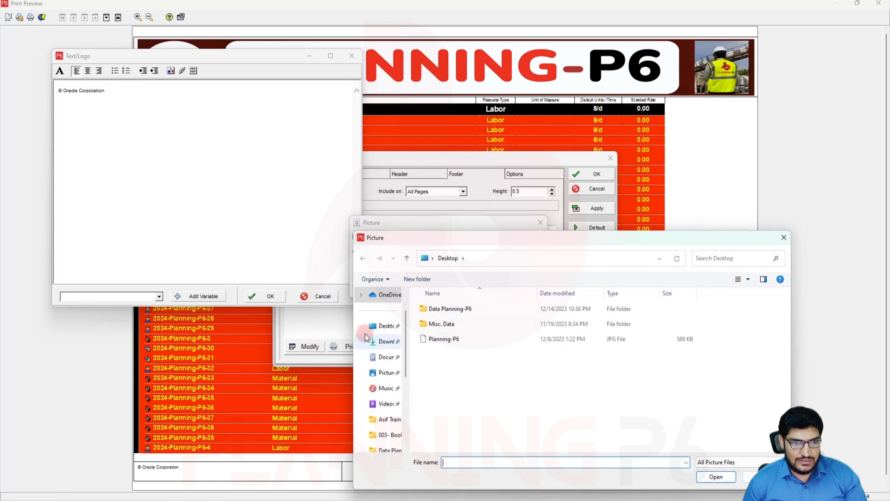
{"action": "double_click", "coordinate": [468, 339]}
{"action": "left_click", "coordinate": [528, 239]}
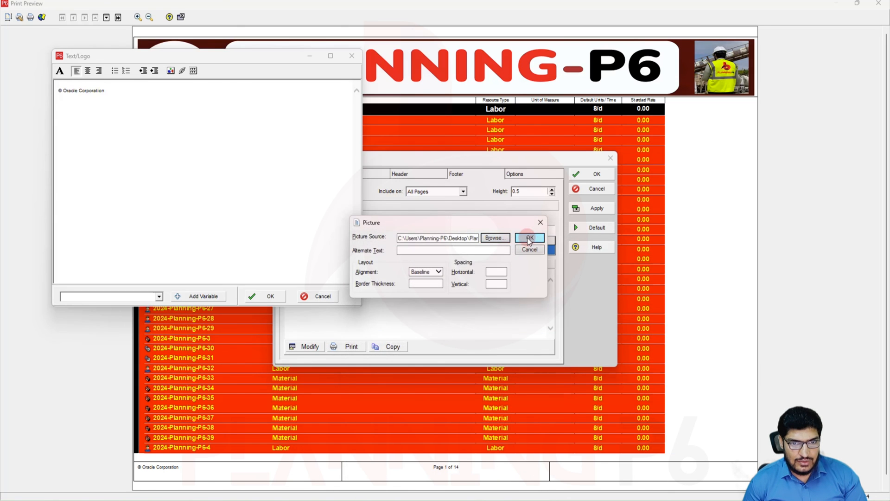
- Shrink the Planning-P6 picture in the first footer section, mainly in height, and apply the change
{"action": "left_click", "coordinate": [166, 252]}
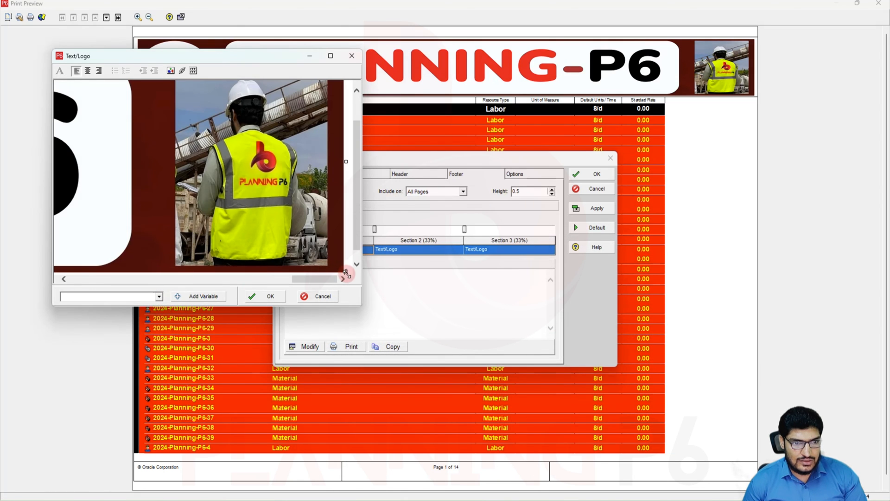
{"action": "left_click_drag", "start_coordinate": [347, 274], "coordinate": [346, 191]}
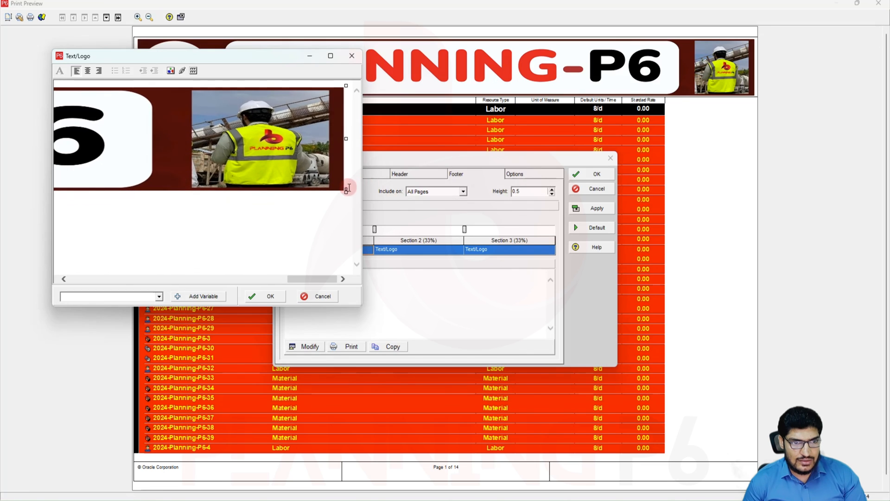
{"action": "left_click_drag", "start_coordinate": [346, 138], "coordinate": [328, 139]}
{"action": "left_click_drag", "start_coordinate": [347, 191], "coordinate": [87, 150]}
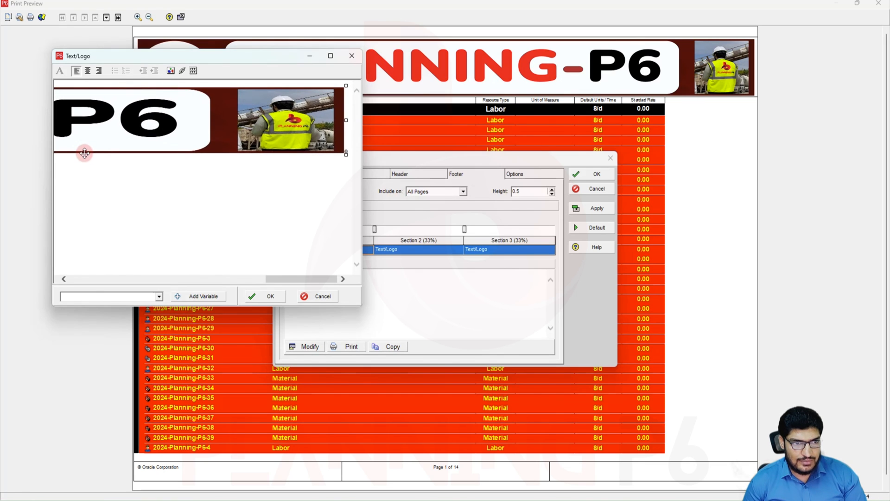
{"action": "left_click", "coordinate": [268, 297]}
{"action": "left_click", "coordinate": [594, 208]}
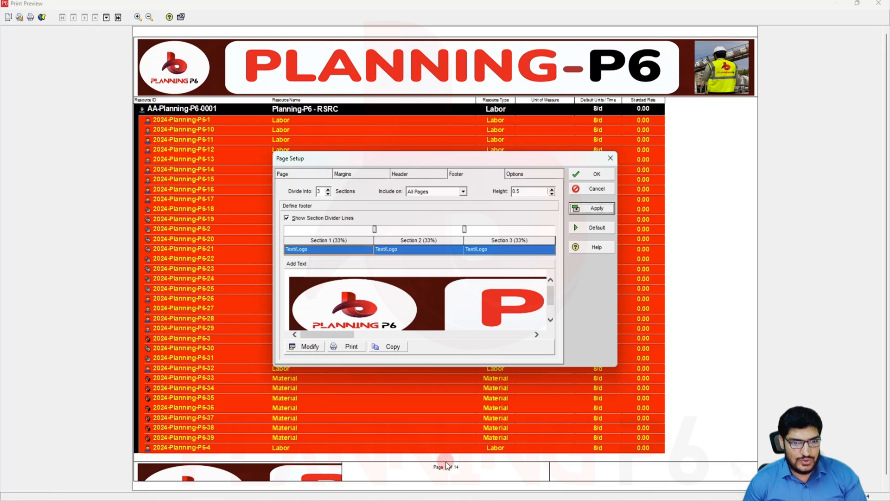
- Format the page number text in the middle footer section as bold, size 14, and apply it
{"action": "left_click", "coordinate": [420, 249]}
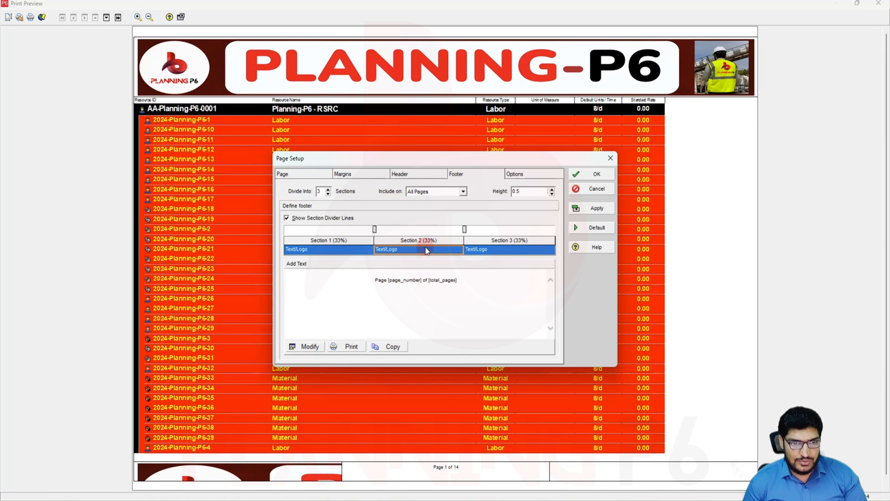
{"action": "left_click", "coordinate": [308, 348]}
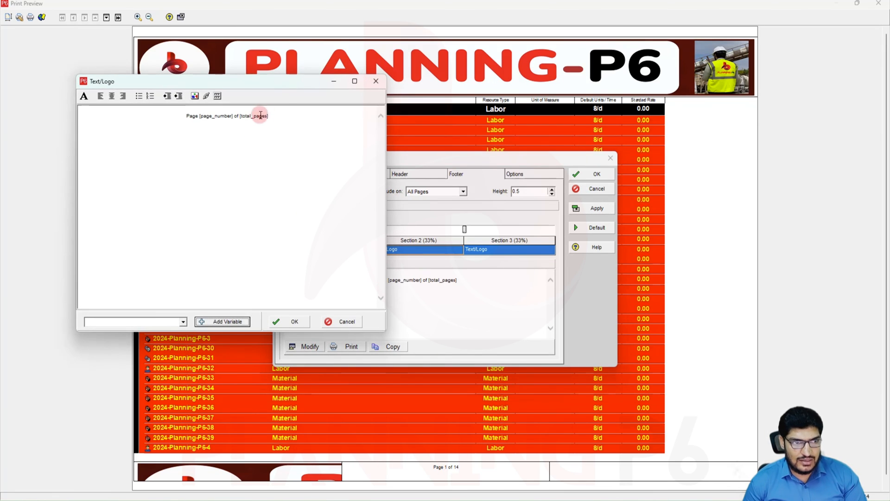
{"action": "left_click_drag", "start_coordinate": [284, 115], "coordinate": [73, 97]}
{"action": "left_click", "coordinate": [84, 96]}
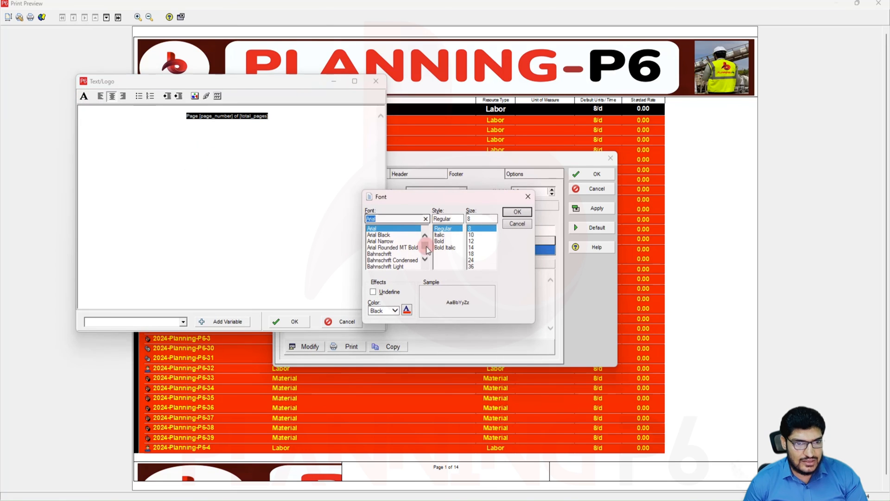
{"action": "left_click", "coordinate": [439, 241]}
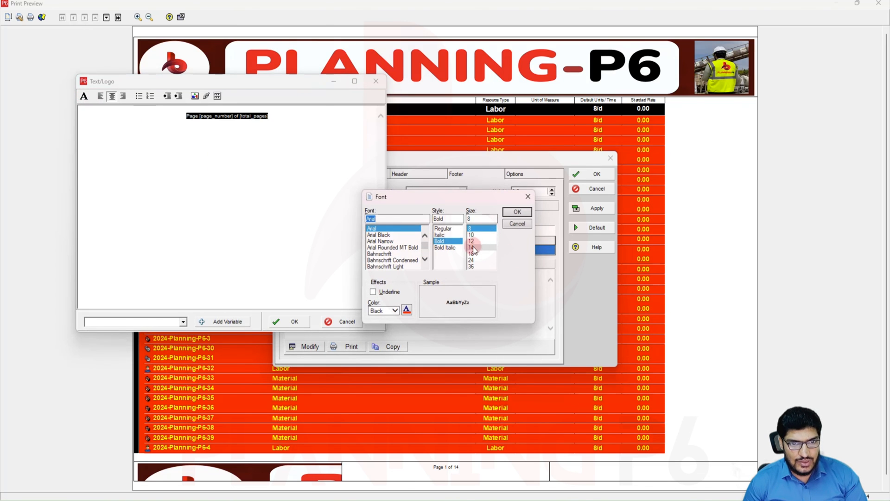
{"action": "left_click", "coordinate": [471, 247]}
{"action": "left_click", "coordinate": [517, 212]}
{"action": "left_click", "coordinate": [284, 321]}
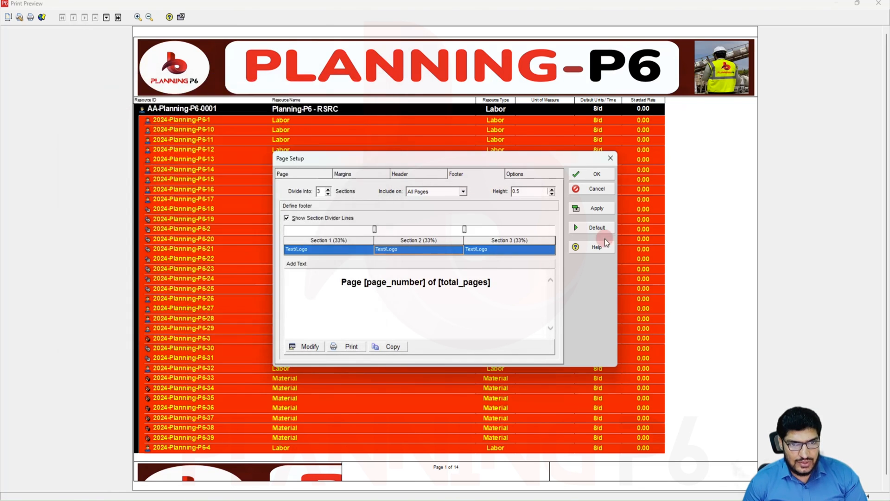
{"action": "left_click", "coordinate": [599, 207]}
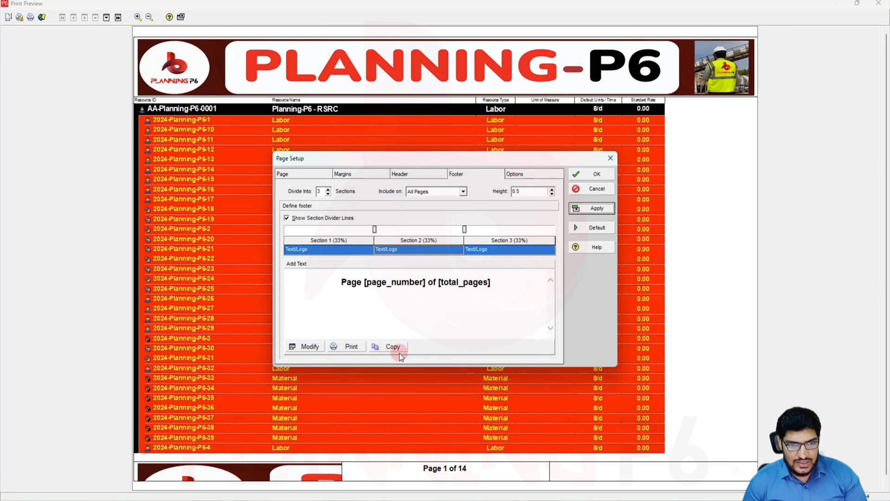
- Change the third footer section to a Revision Box and apply the page setup
{"action": "left_click", "coordinate": [516, 251]}
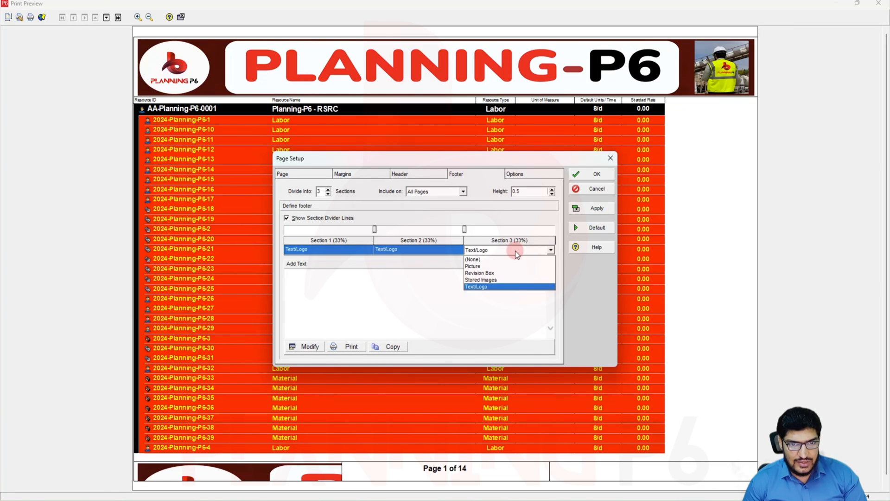
{"action": "left_click", "coordinate": [500, 275]}
{"action": "left_click", "coordinate": [597, 210]}
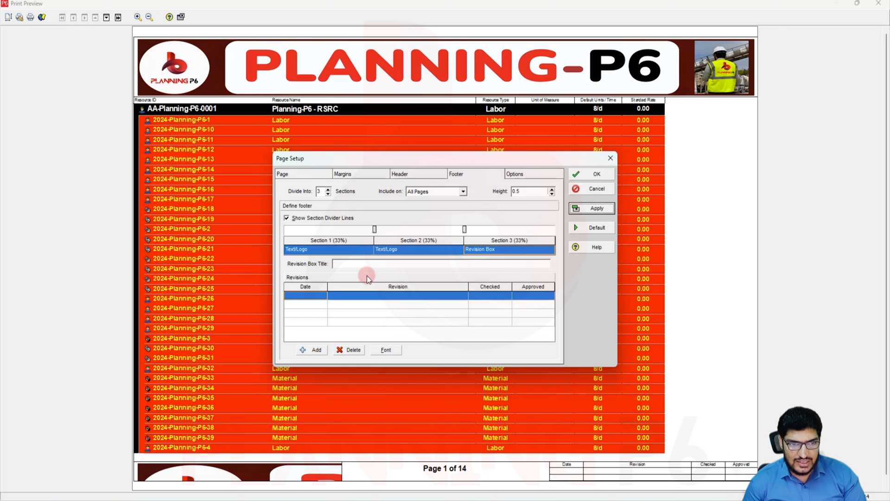
{"action": "left_click", "coordinate": [332, 253]}
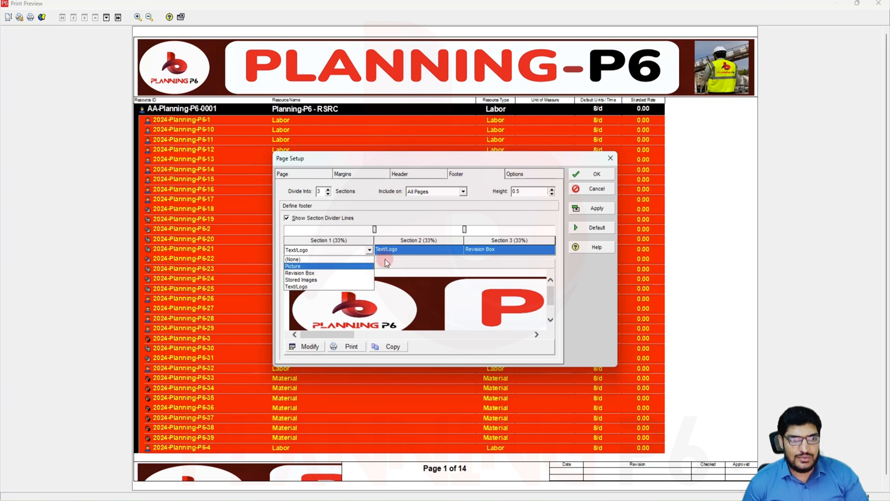
{"action": "left_click", "coordinate": [419, 251]}
- Enable printing of Grid Lines and Break Page Every Group, then apply and accept the page setup
{"action": "left_click", "coordinate": [524, 174]}
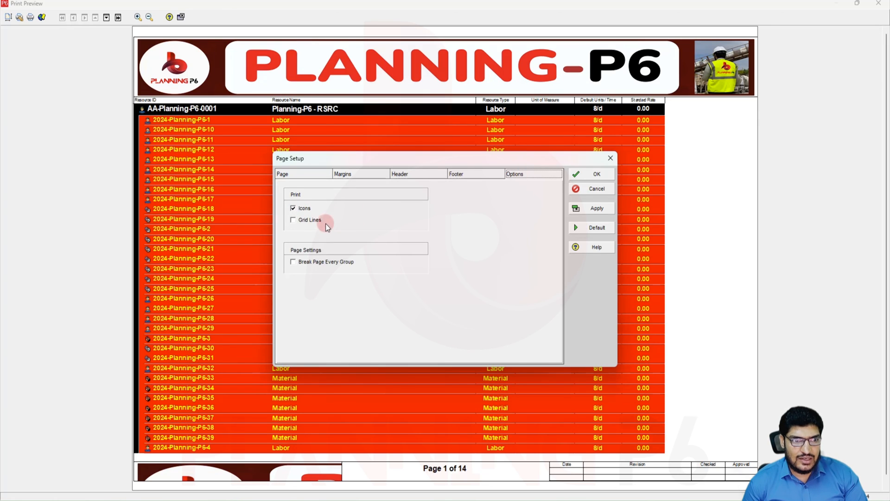
{"action": "left_click", "coordinate": [310, 220]}
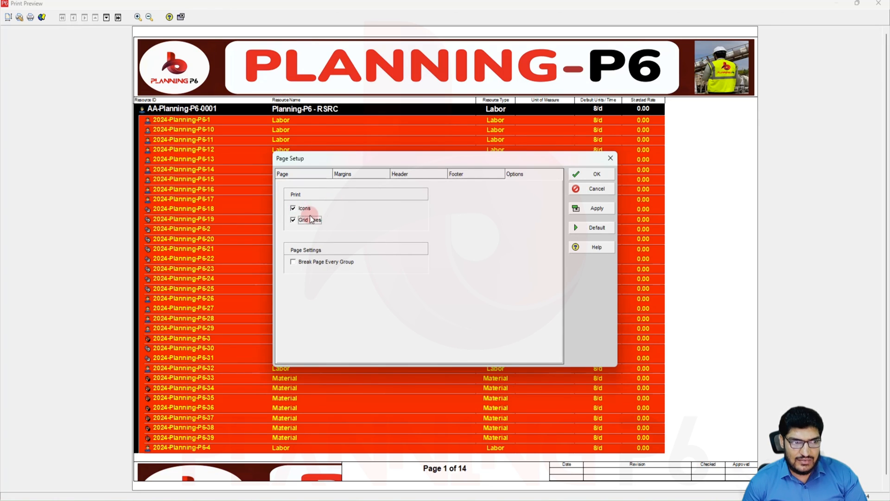
{"action": "left_click", "coordinate": [343, 263]}
{"action": "left_click", "coordinate": [597, 208]}
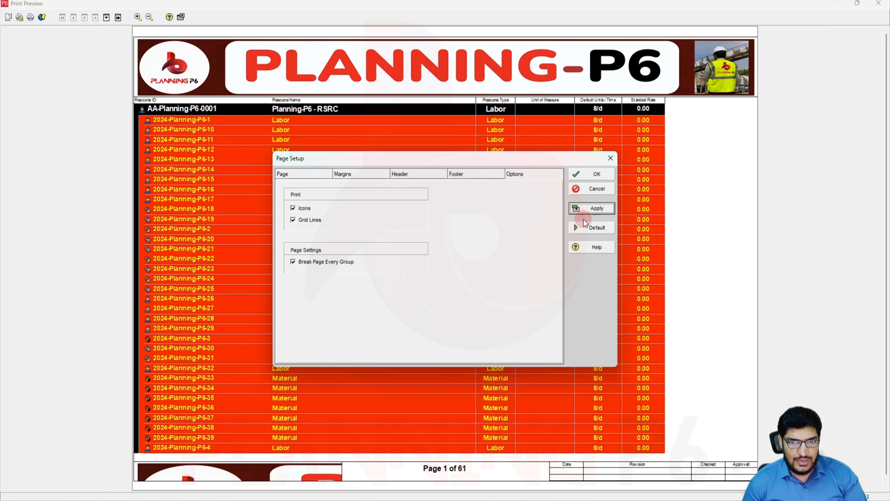
{"action": "left_click", "coordinate": [596, 174]}
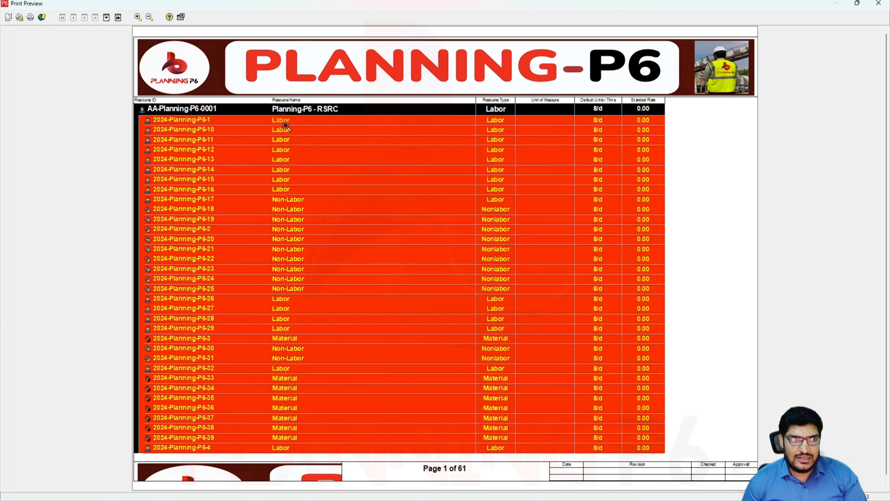
- Look through the preview pages to examine the page breaks between resource groups
{"action": "scroll", "coordinate": [380, 234], "scroll_direction": "down", "scroll_amount": 20}
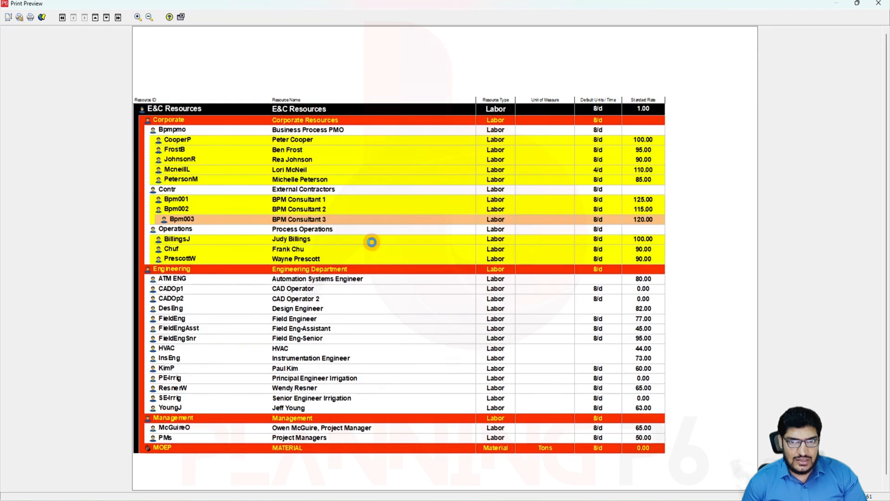
{"action": "scroll", "coordinate": [376, 246], "scroll_direction": "up", "scroll_amount": 20}
{"action": "scroll", "coordinate": [375, 246], "scroll_direction": "down", "scroll_amount": 8}
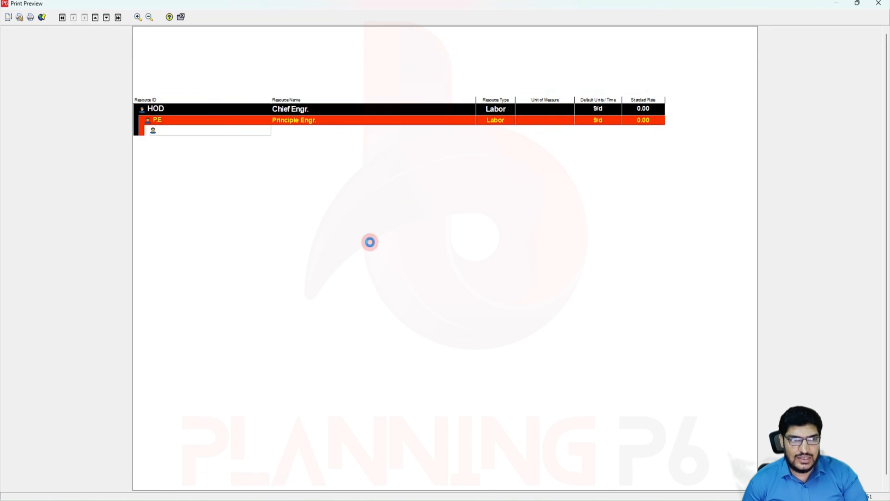
{"action": "scroll", "coordinate": [373, 246], "scroll_direction": "up", "scroll_amount": 1}
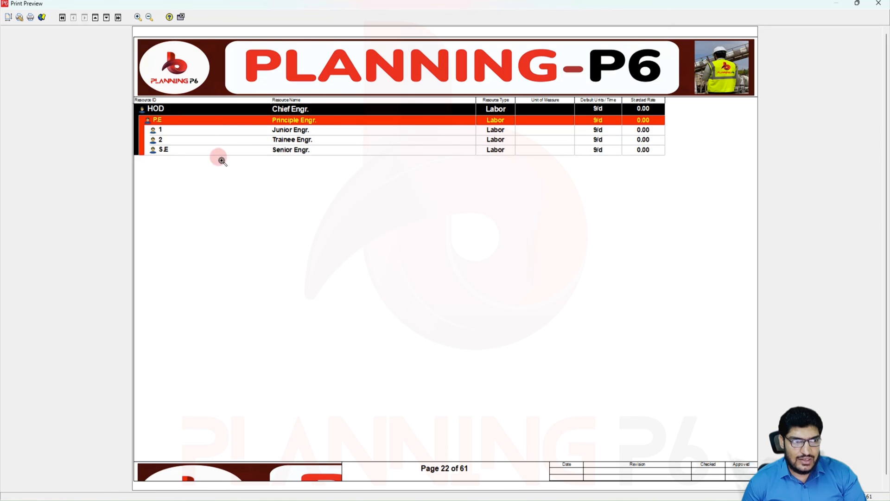
{"action": "scroll", "coordinate": [209, 153], "scroll_direction": "up", "scroll_amount": 2}
{"action": "scroll", "coordinate": [269, 171], "scroll_direction": "up", "scroll_amount": 3}
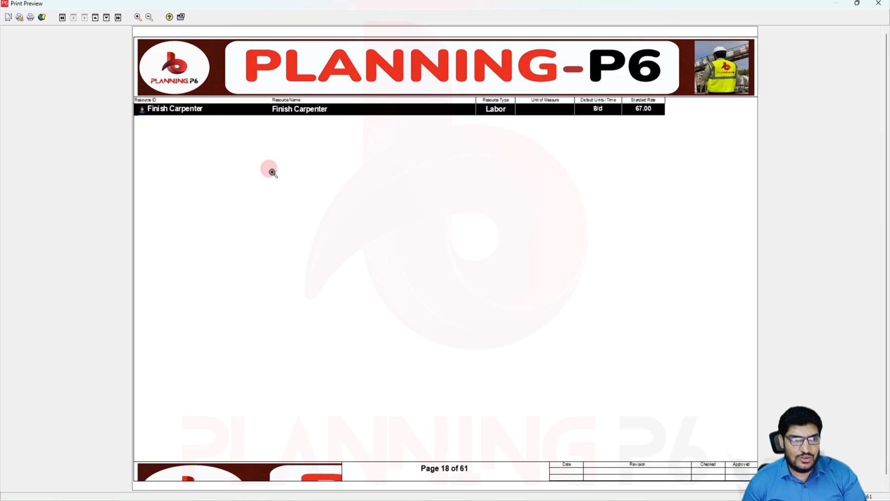
{"action": "scroll", "coordinate": [271, 171], "scroll_direction": "up", "scroll_amount": 4}
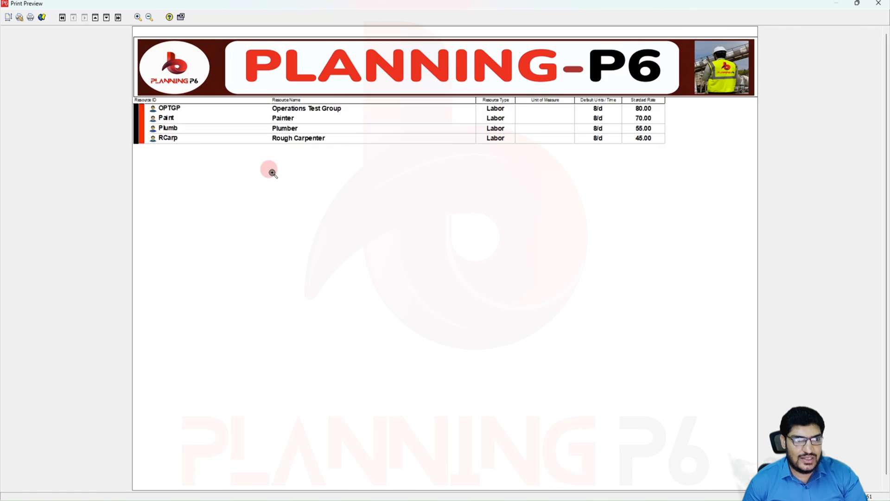
- Turn off Break Page Every Group in the page setup options and apply the change to the preview
{"action": "scroll", "coordinate": [271, 170], "scroll_direction": "up", "scroll_amount": 4}
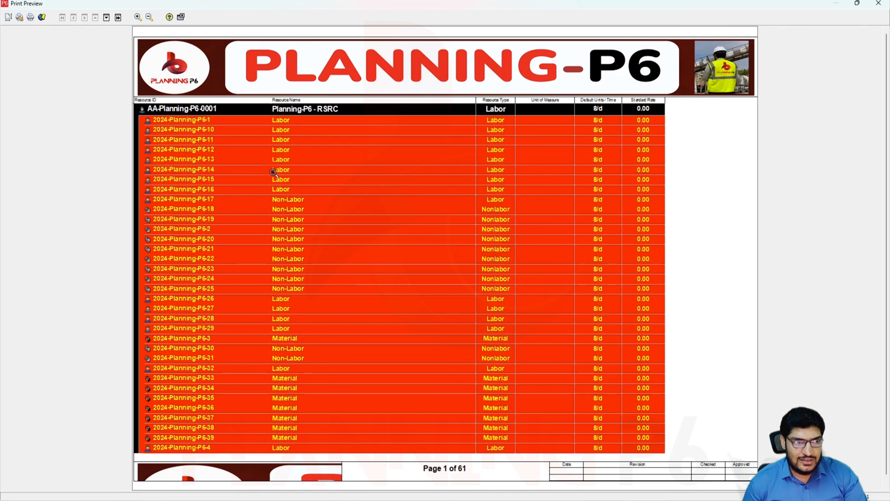
{"action": "scroll", "coordinate": [263, 159], "scroll_direction": "down", "scroll_amount": 1}
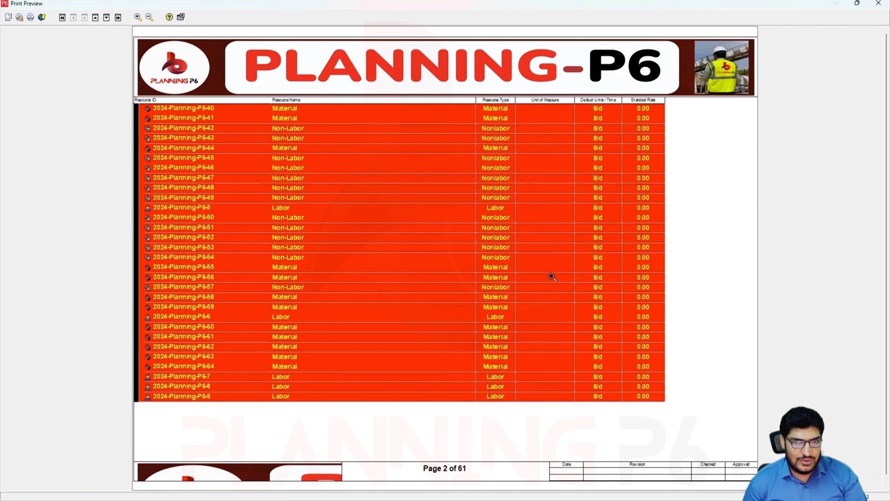
{"action": "left_click", "coordinate": [8, 17]}
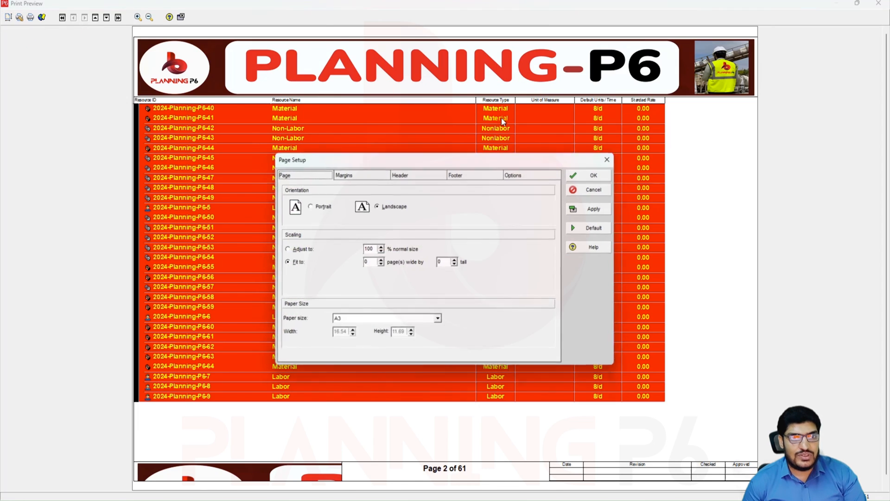
{"action": "left_click", "coordinate": [528, 174]}
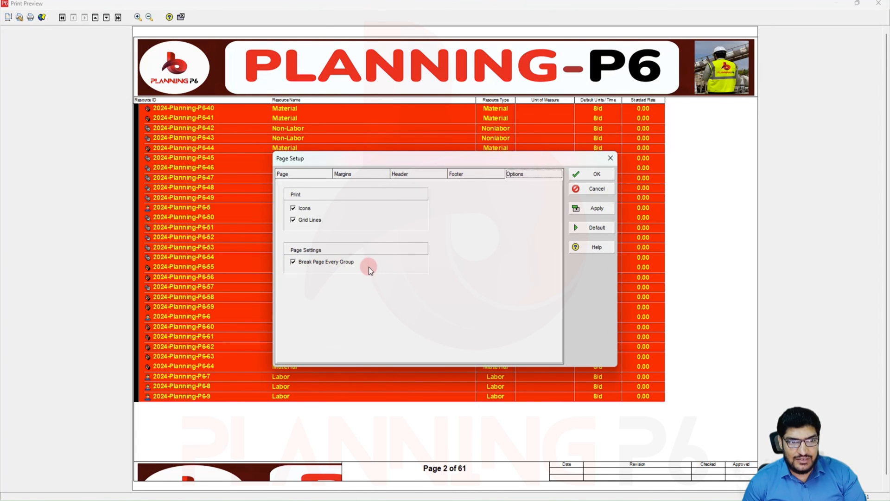
{"action": "left_click", "coordinate": [305, 261]}
{"action": "left_click", "coordinate": [597, 209]}
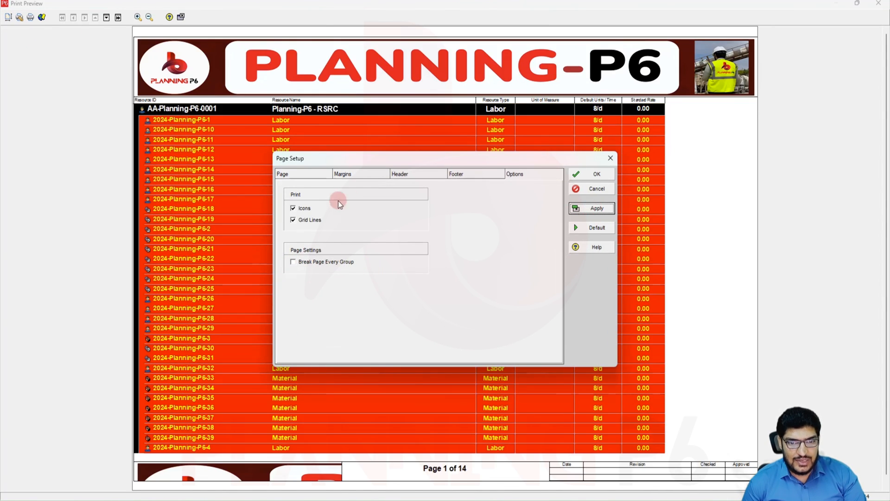
- Enable Break Page Every Group again and turn off printing of Grid Lines
{"action": "left_click", "coordinate": [322, 263]}
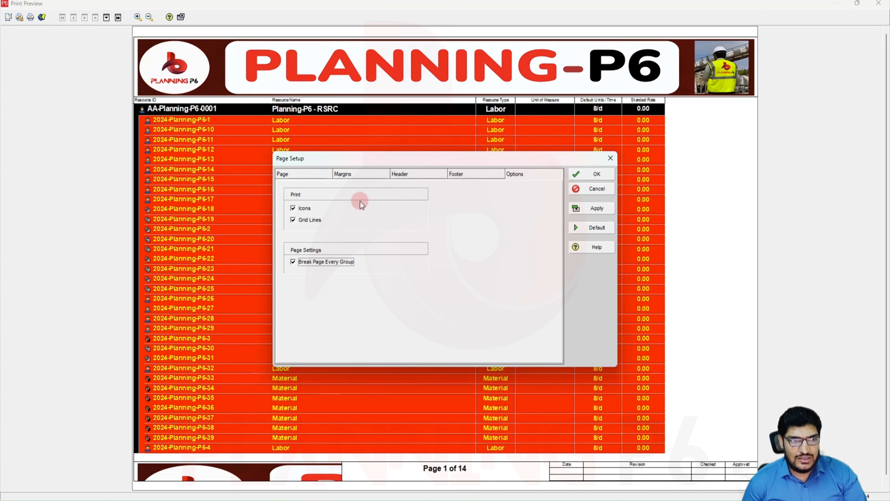
{"action": "left_click", "coordinate": [309, 220]}
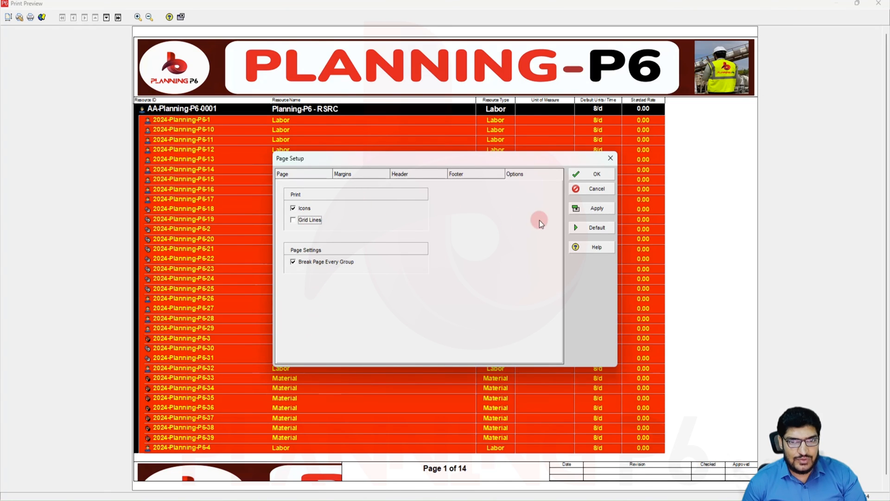
- Switch the page scaling from Fit to to Adjust to, at 104% of normal size, and apply it
{"action": "left_click", "coordinate": [307, 176]}
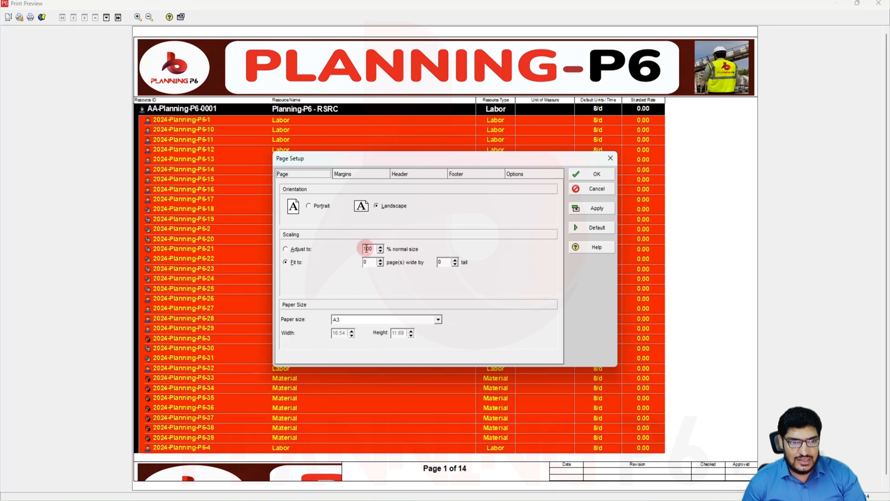
{"action": "left_click", "coordinate": [285, 249]}
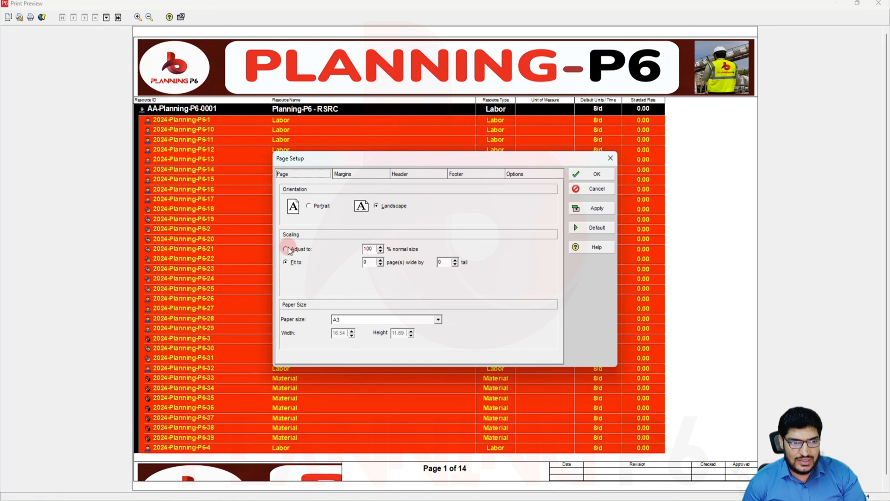
{"action": "left_click", "coordinate": [381, 247]}
{"action": "left_click", "coordinate": [587, 207]}
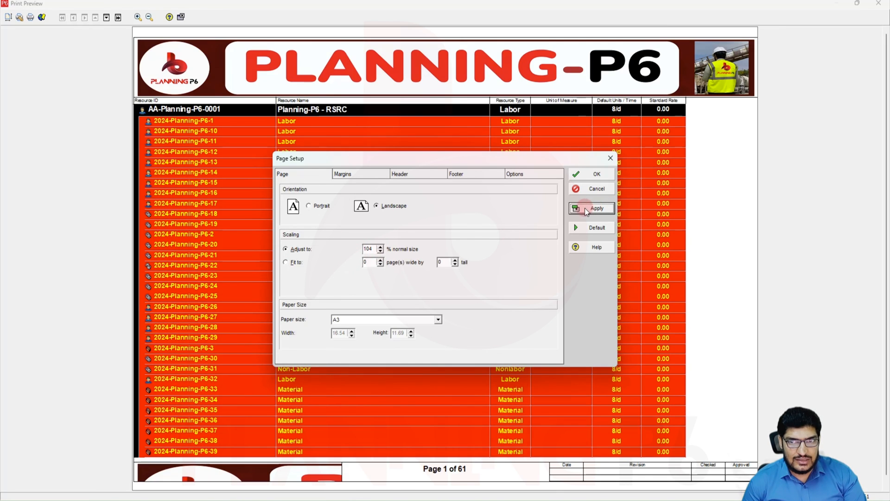
- Try larger page scalings of 109% and 120% of normal size, applying each to the preview
{"action": "left_click", "coordinate": [380, 249]}
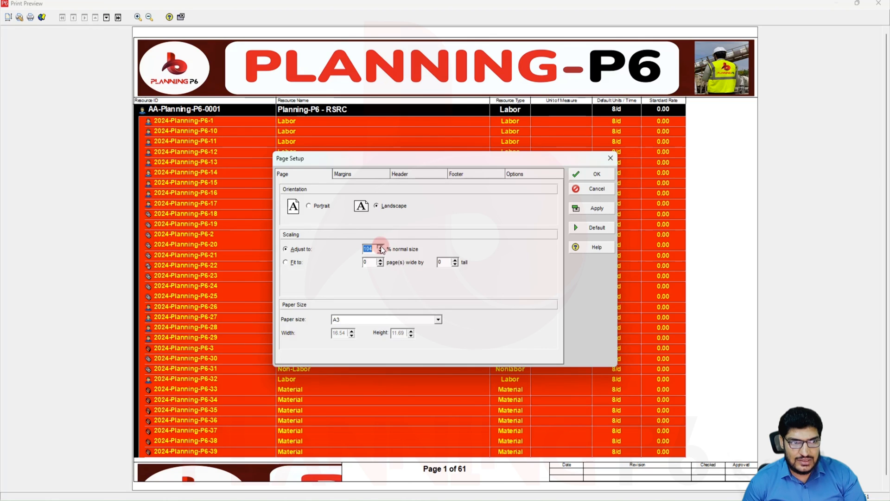
{"action": "left_click", "coordinate": [382, 247]}
{"action": "left_click", "coordinate": [591, 208]}
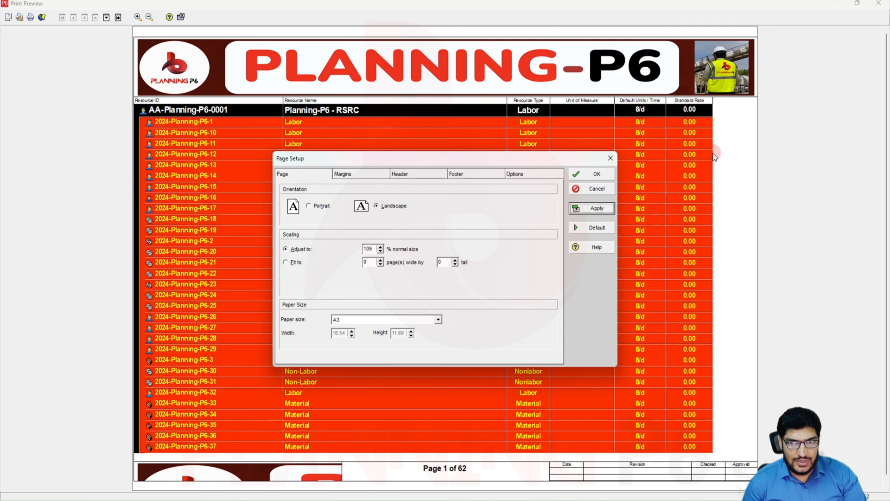
{"action": "left_click", "coordinate": [381, 250]}
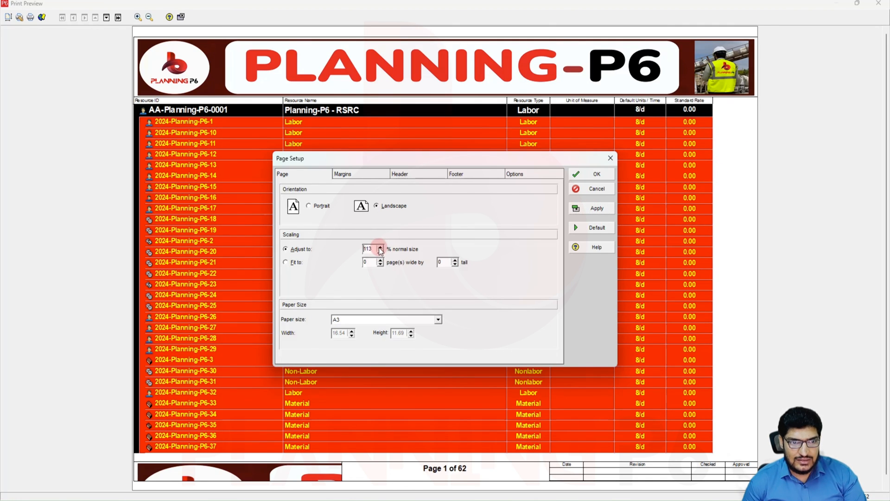
{"action": "left_click", "coordinate": [380, 247]}
{"action": "left_click", "coordinate": [380, 247]}
{"action": "left_click", "coordinate": [580, 209]}
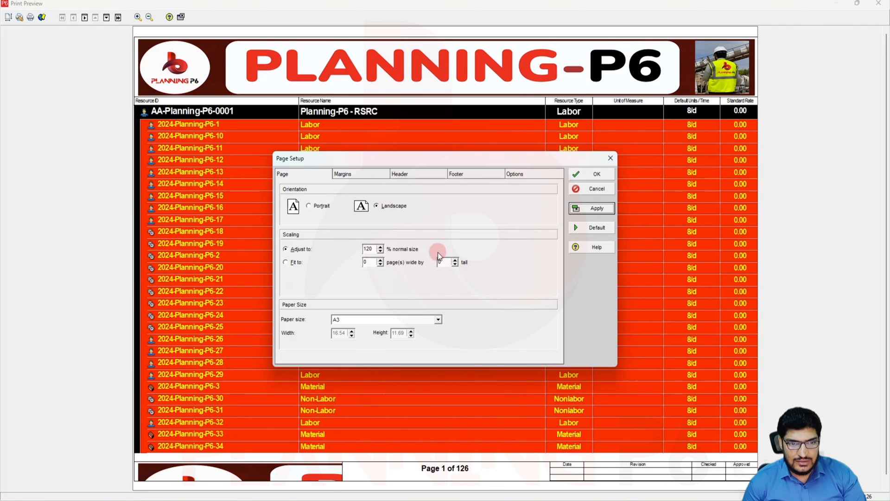
- Reduce the page scaling in stages to 118% and 116% of normal size, applying each
{"action": "left_click", "coordinate": [381, 251]}
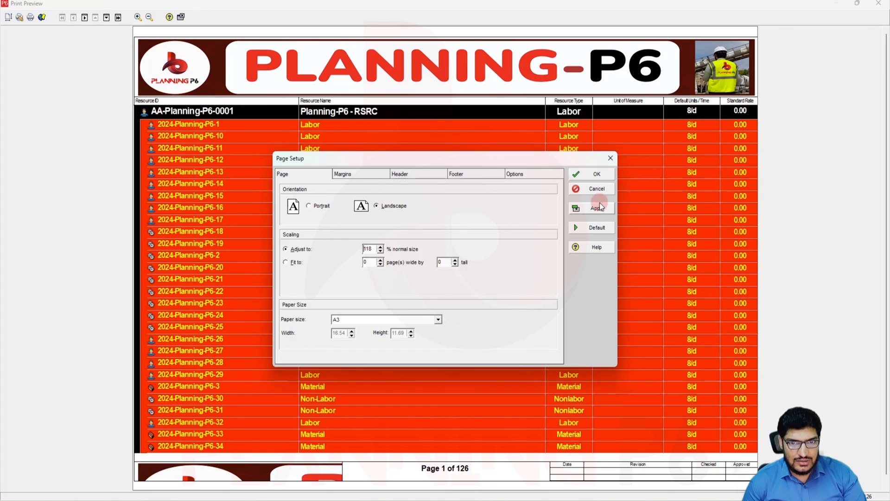
{"action": "left_click", "coordinate": [598, 206]}
{"action": "left_click", "coordinate": [381, 251]}
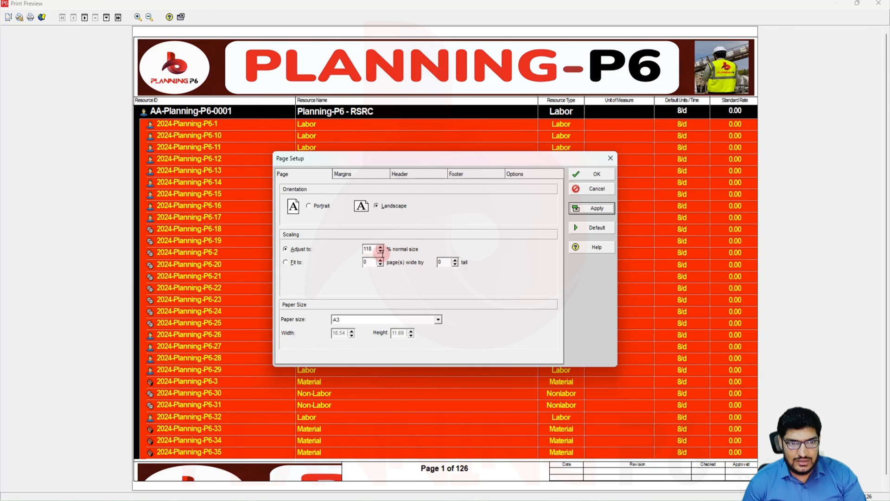
{"action": "left_click", "coordinate": [380, 251]}
{"action": "left_click", "coordinate": [586, 210]}
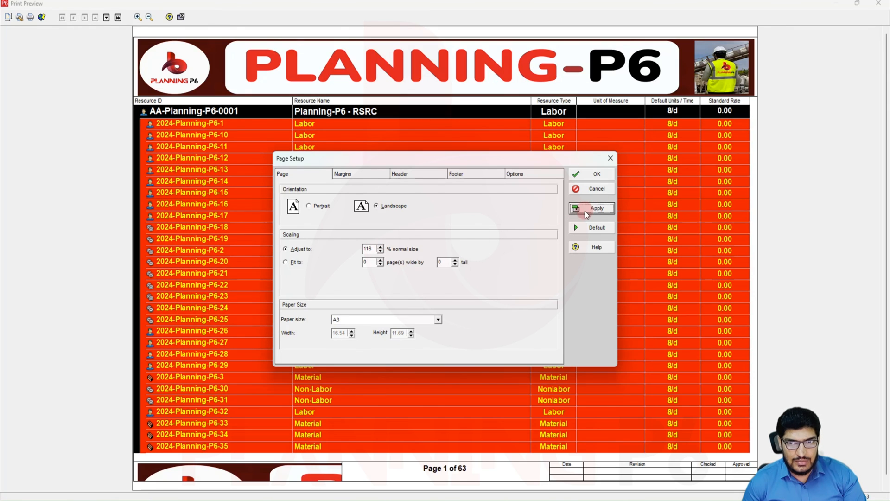
- Set the page scaling to 117% of normal size, then apply and accept the page setup
{"action": "left_click", "coordinate": [382, 247]}
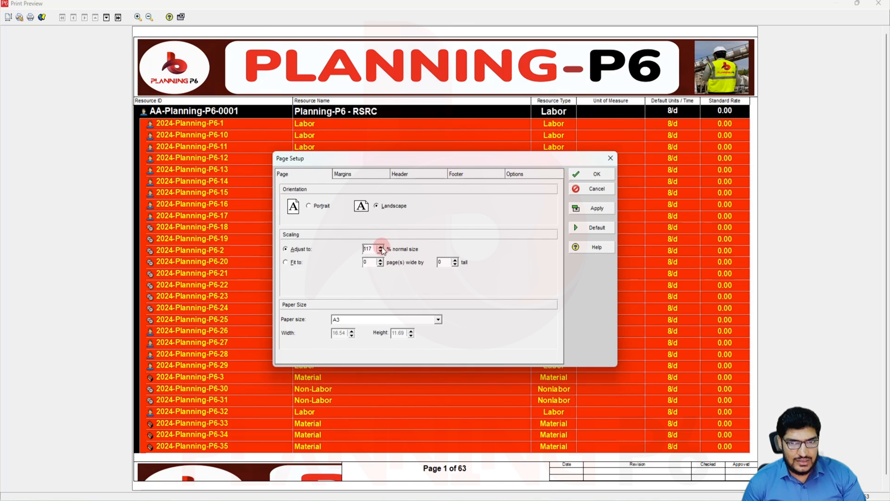
{"action": "left_click", "coordinate": [603, 226]}
{"action": "left_click", "coordinate": [594, 204]}
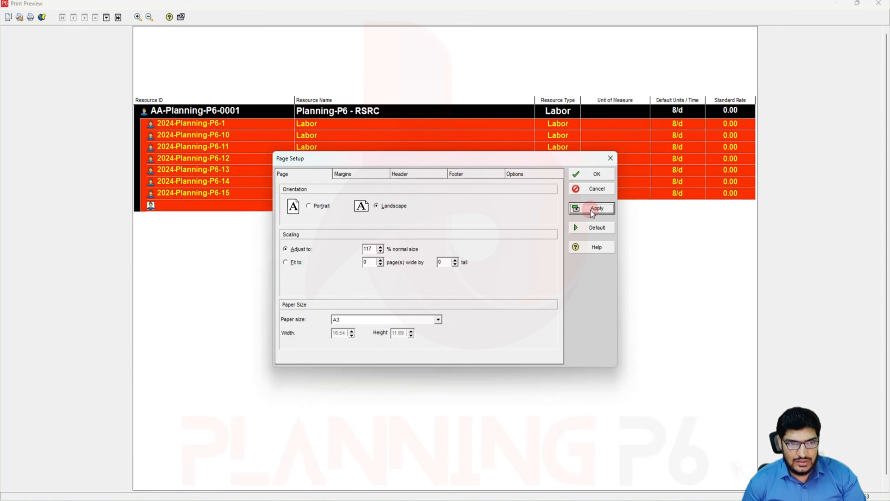
{"action": "left_click", "coordinate": [598, 175]}
- Page through the print preview to the last page to examine how the scaled resource groups fit
{"action": "scroll", "coordinate": [612, 196], "scroll_direction": "down", "scroll_amount": 10}
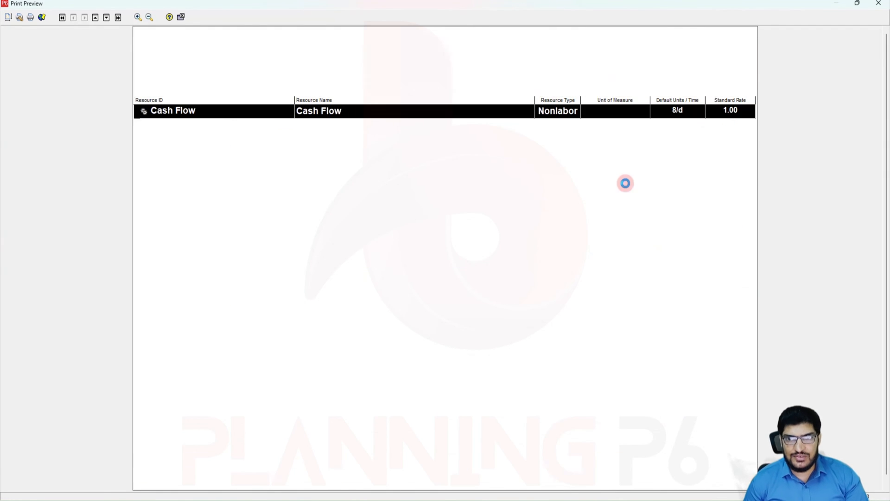
{"action": "scroll", "coordinate": [629, 175], "scroll_direction": "down", "scroll_amount": 8}
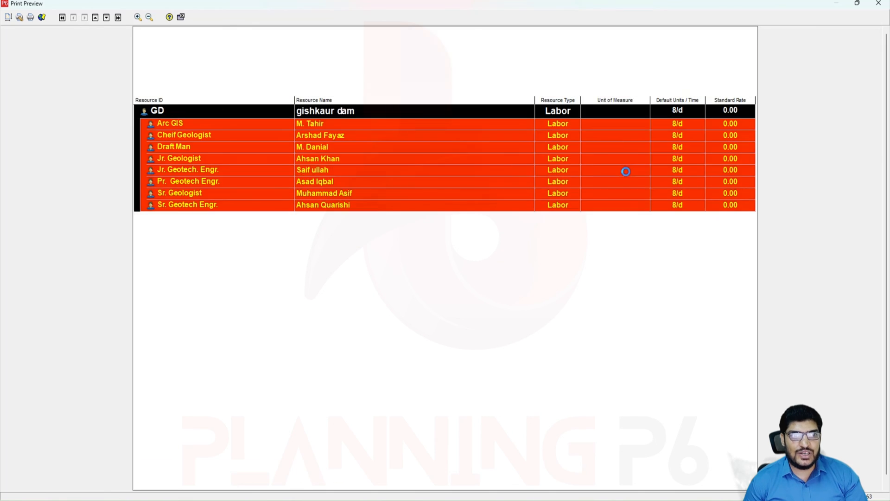
{"action": "scroll", "coordinate": [626, 171], "scroll_direction": "down", "scroll_amount": 8}
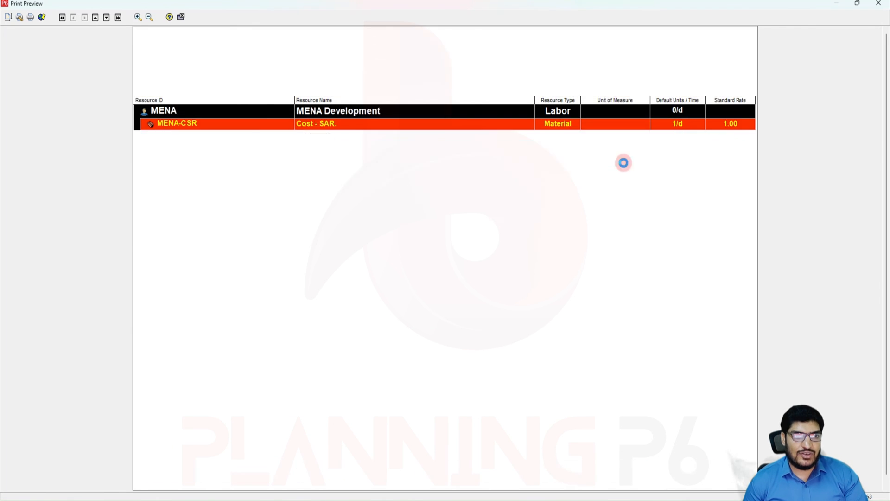
{"action": "scroll", "coordinate": [620, 160], "scroll_direction": "down", "scroll_amount": 15}
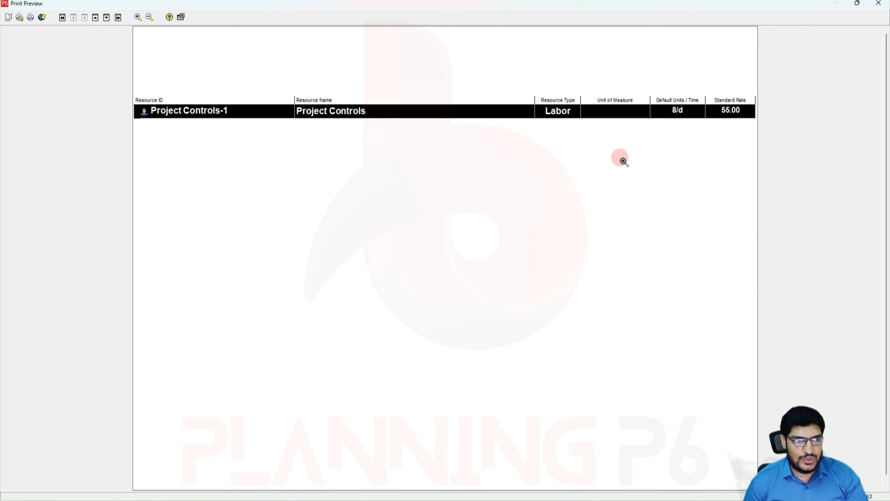
{"action": "scroll", "coordinate": [618, 158], "scroll_direction": "down", "scroll_amount": 6}
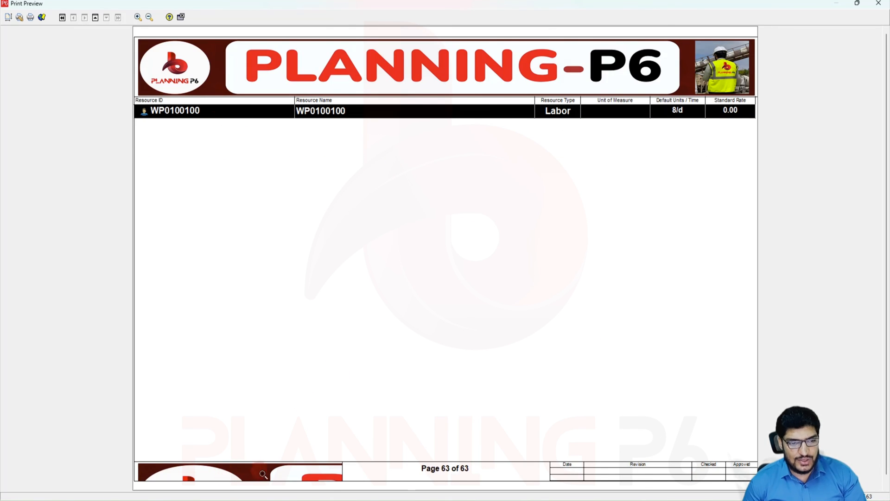
- Divide the footer into 5 sections in the page setup and set its height to 0.75
{"action": "left_click", "coordinate": [7, 17]}
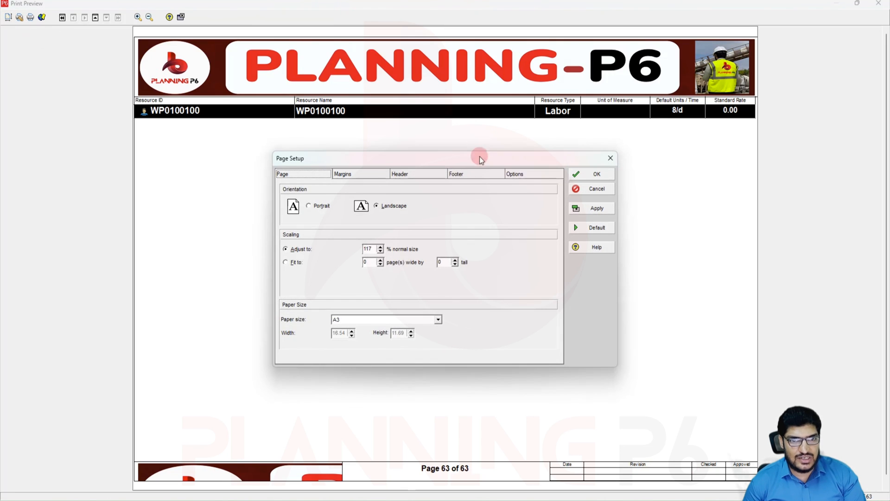
{"action": "left_click", "coordinate": [428, 173]}
{"action": "left_click", "coordinate": [455, 173]}
{"action": "left_click", "coordinate": [371, 244]}
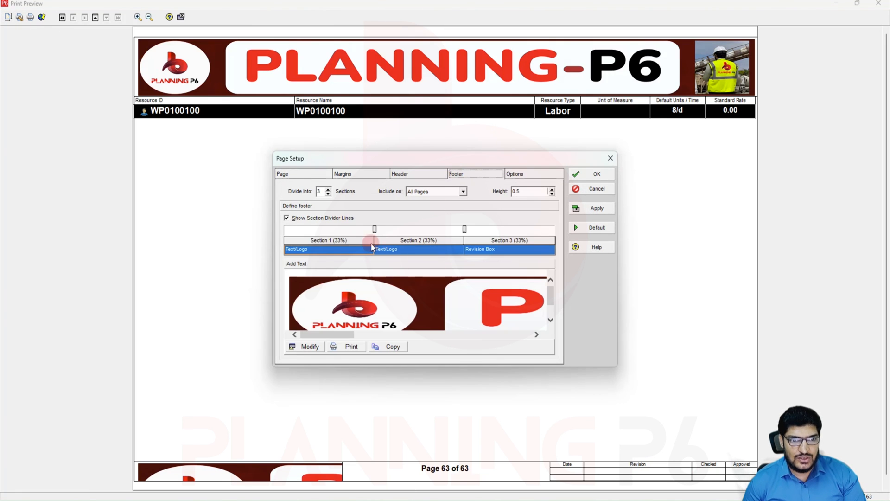
{"action": "left_click", "coordinate": [328, 189]}
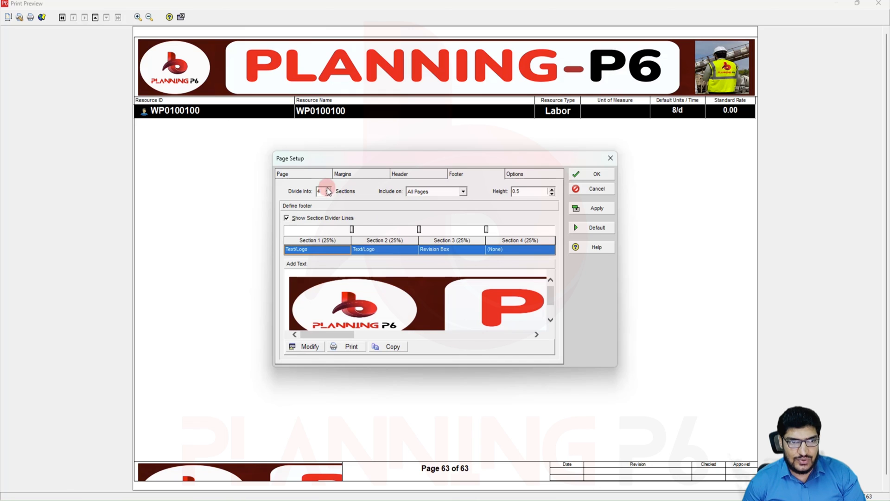
{"action": "left_click", "coordinate": [328, 189]}
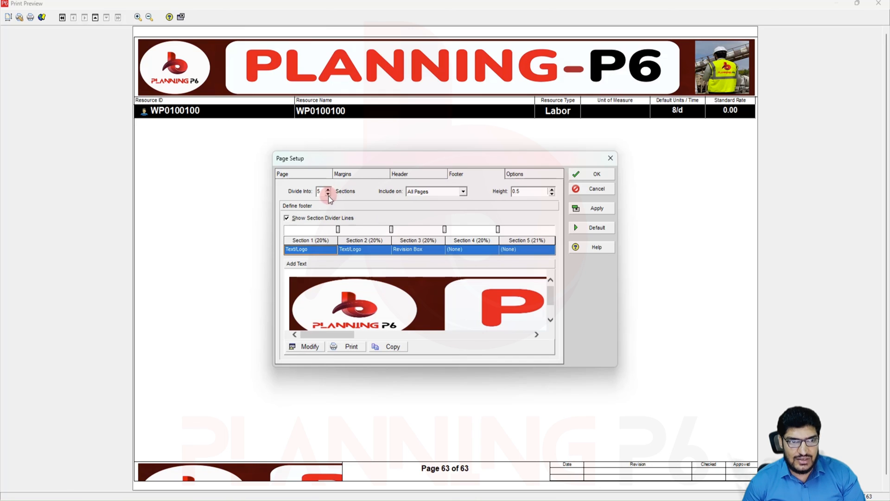
{"action": "left_click", "coordinate": [552, 190]}
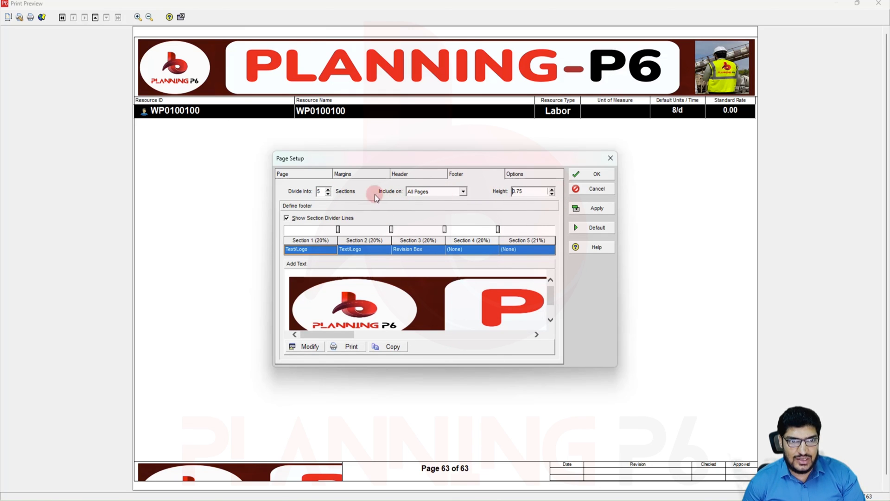
- Review the footer's page inclusion choices, keeping All Pages, check the margins and page settings, and accept the page setup
{"action": "left_click", "coordinate": [465, 192]}
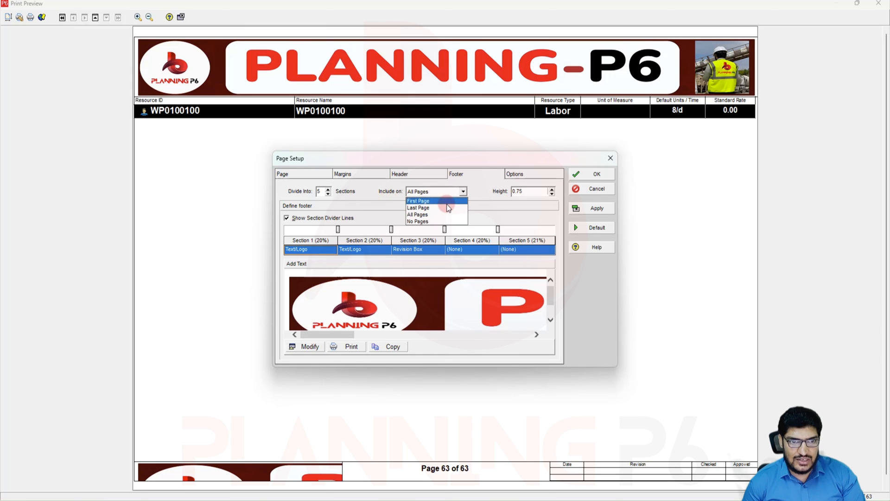
{"action": "left_click", "coordinate": [434, 222]}
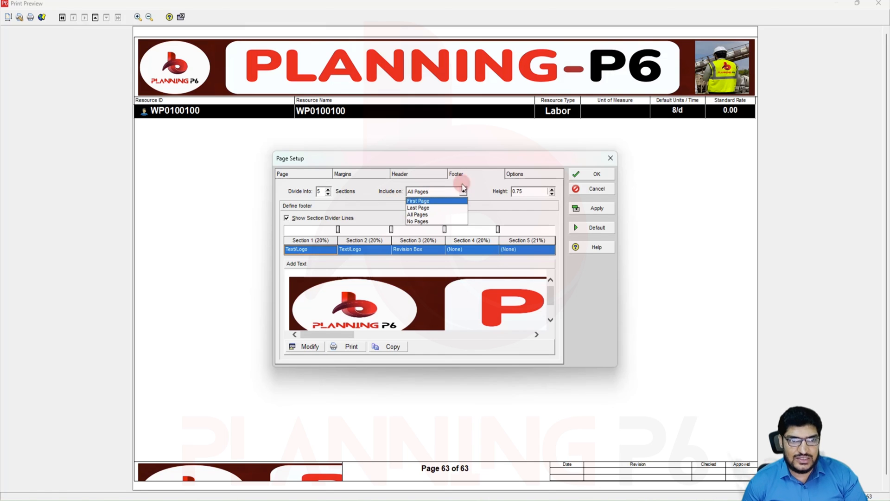
{"action": "left_click", "coordinate": [407, 177]}
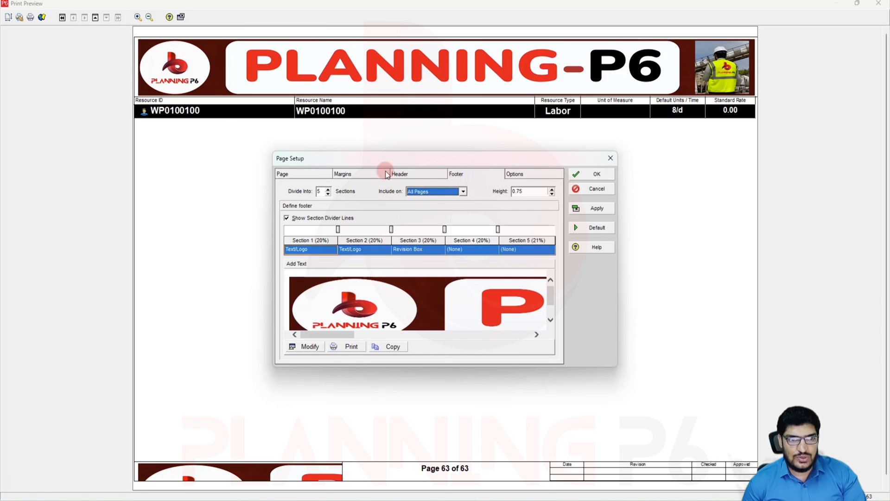
{"action": "left_click", "coordinate": [438, 190]}
{"action": "left_click", "coordinate": [357, 171]}
{"action": "left_click", "coordinate": [357, 173]}
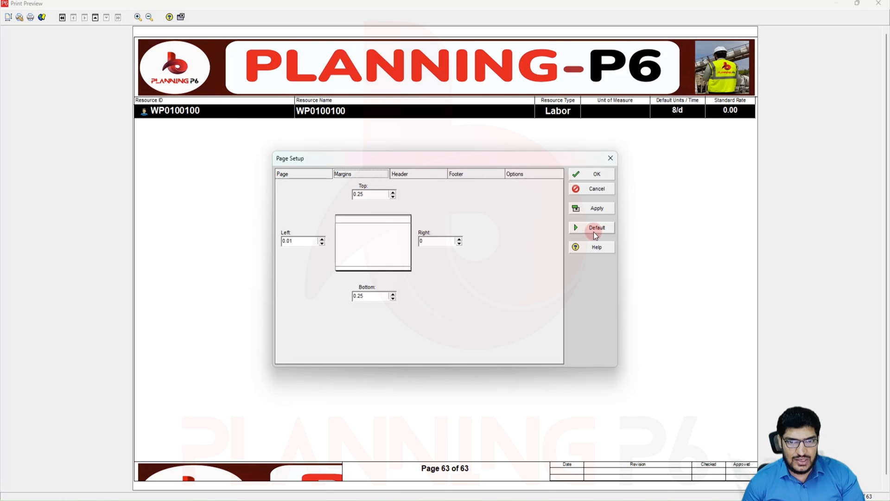
{"action": "left_click", "coordinate": [318, 175]}
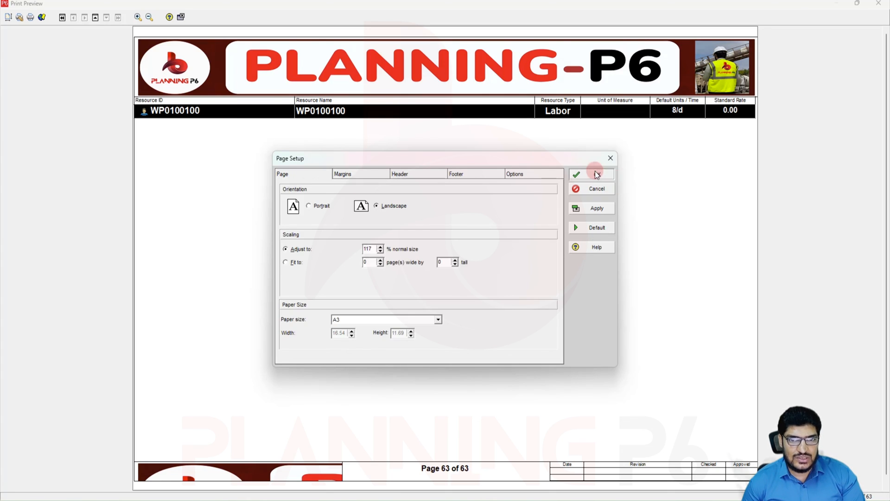
{"action": "left_click", "coordinate": [597, 175]}
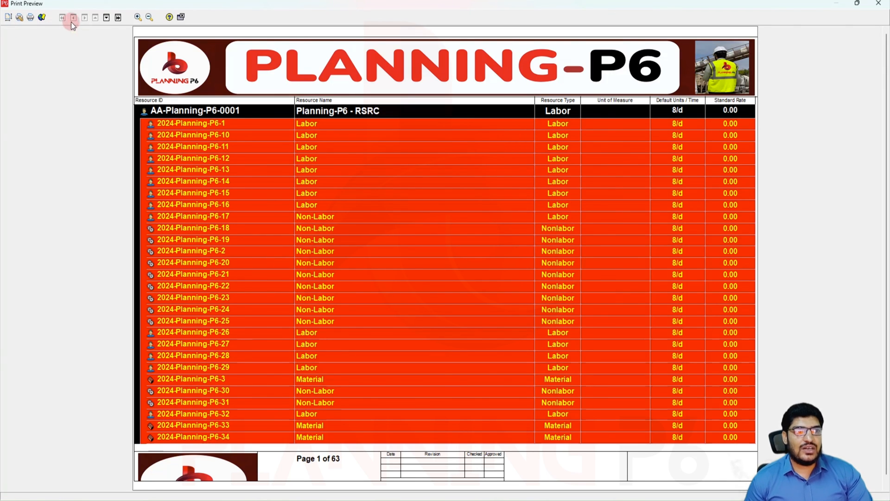
- Close the print preview, display the resources as a chart, and enlarge the chart boxes
{"action": "left_click", "coordinate": [12, 18]}
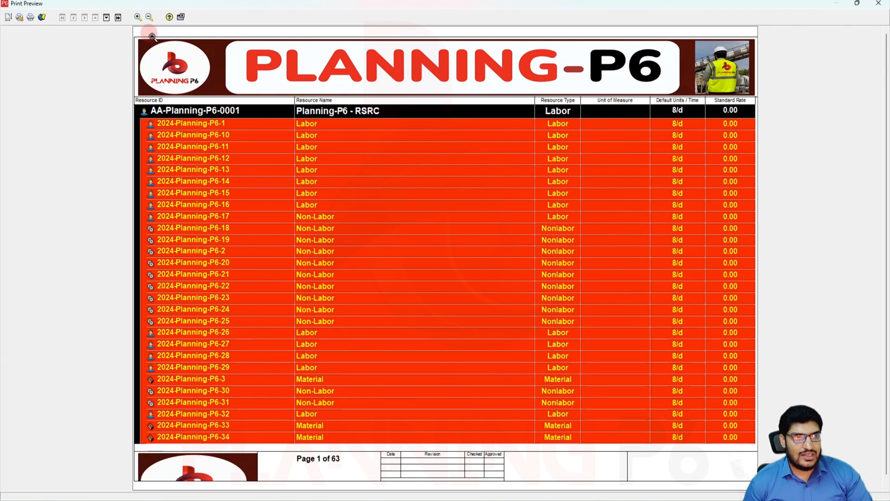
{"action": "left_click", "coordinate": [180, 18]}
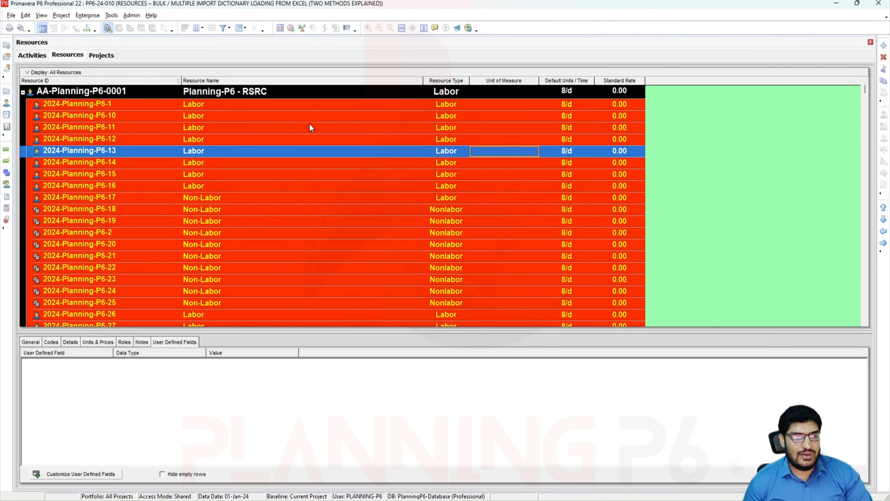
{"action": "left_click", "coordinate": [41, 15]}
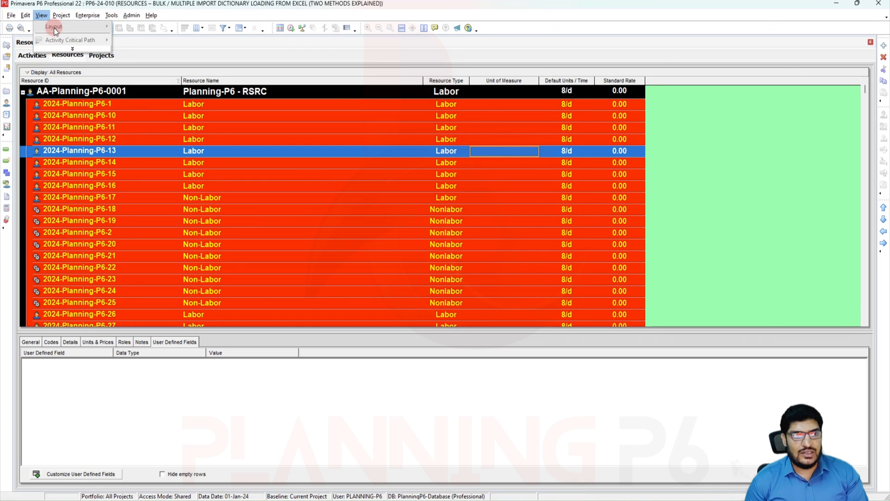
{"action": "left_click", "coordinate": [299, 152]}
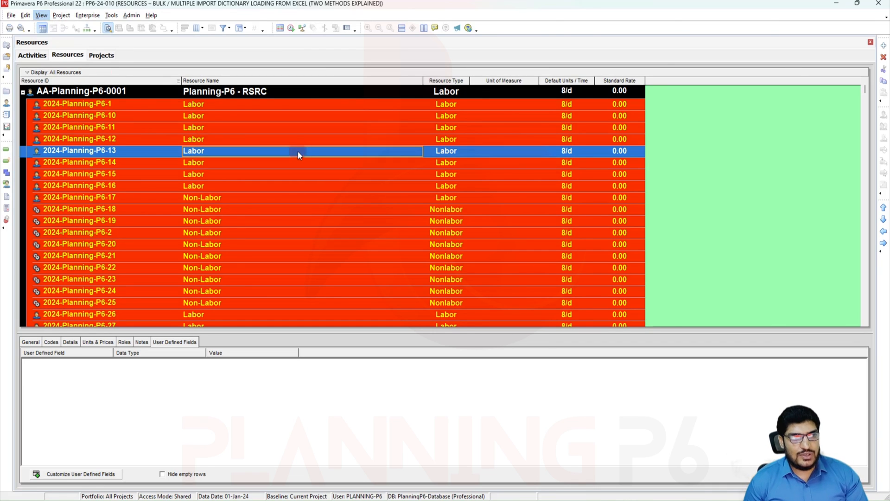
{"action": "left_click", "coordinate": [88, 29]}
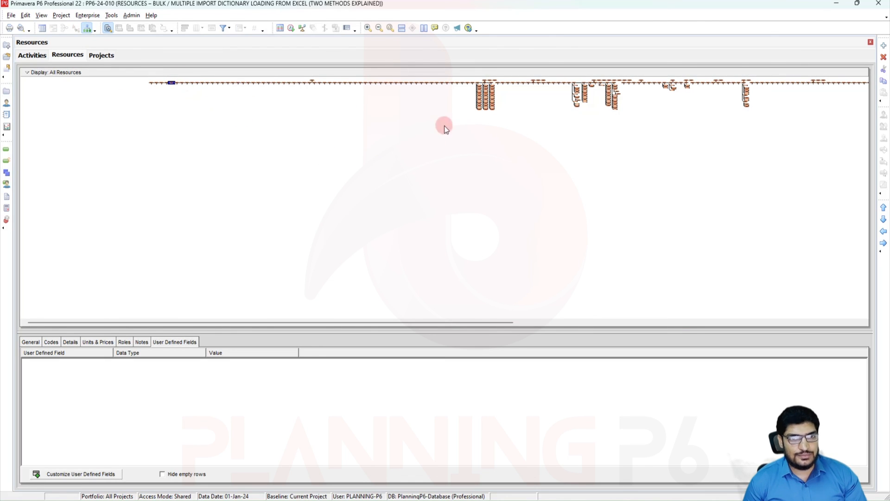
{"action": "left_click", "coordinate": [368, 29]}
{"action": "left_click", "coordinate": [368, 28]}
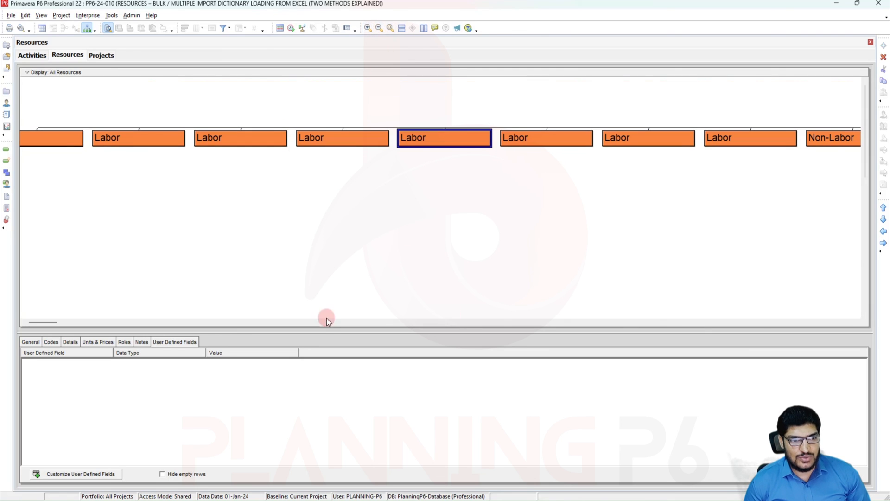
- Set the child alignment of the selected Labor resource box to Center
{"action": "mouse_move", "coordinate": [40, 322]}
{"action": "left_mouse_down"}
{"action": "mouse_move", "coordinate": [2, 306]}
{"action": "mouse_move", "coordinate": [39, 324]}
{"action": "left_mouse_up"}
{"action": "left_click", "coordinate": [72, 72]}
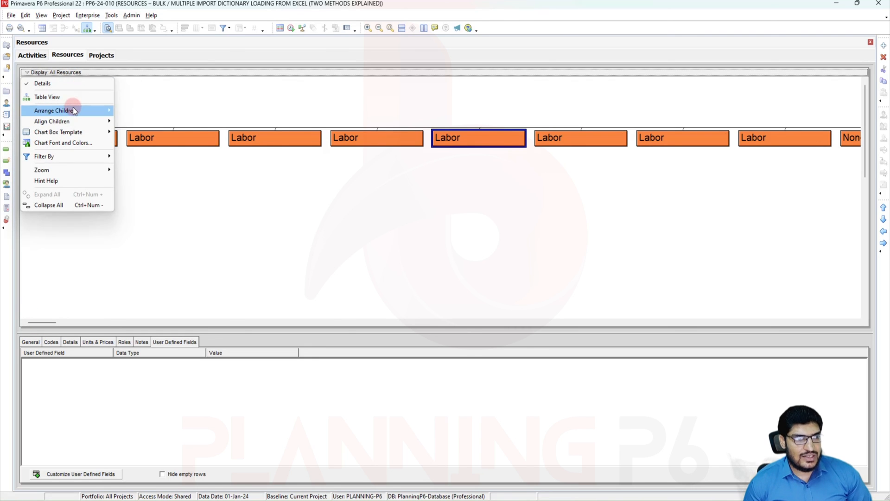
{"action": "mouse_move", "coordinate": [74, 122]}
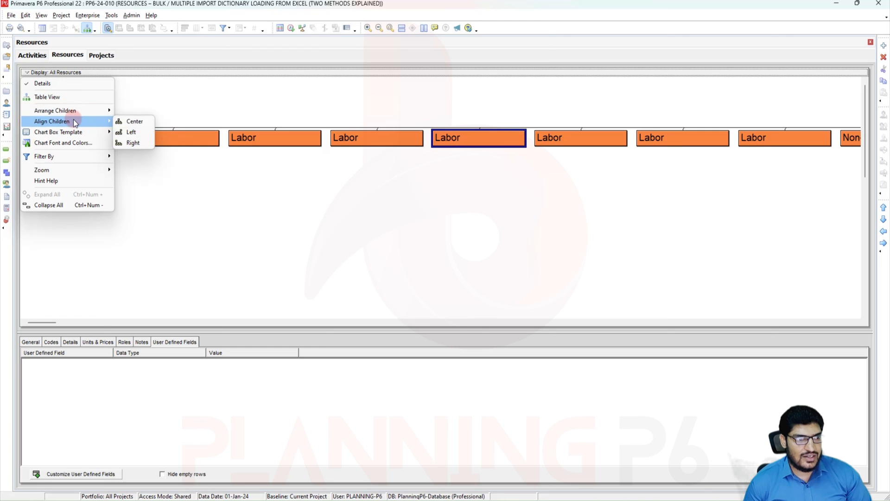
{"action": "left_click", "coordinate": [135, 132]}
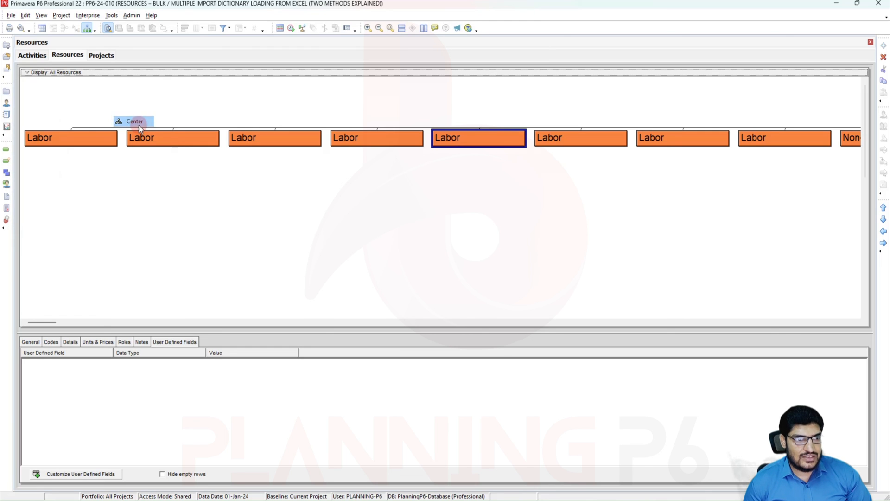
{"action": "left_click", "coordinate": [75, 73]}
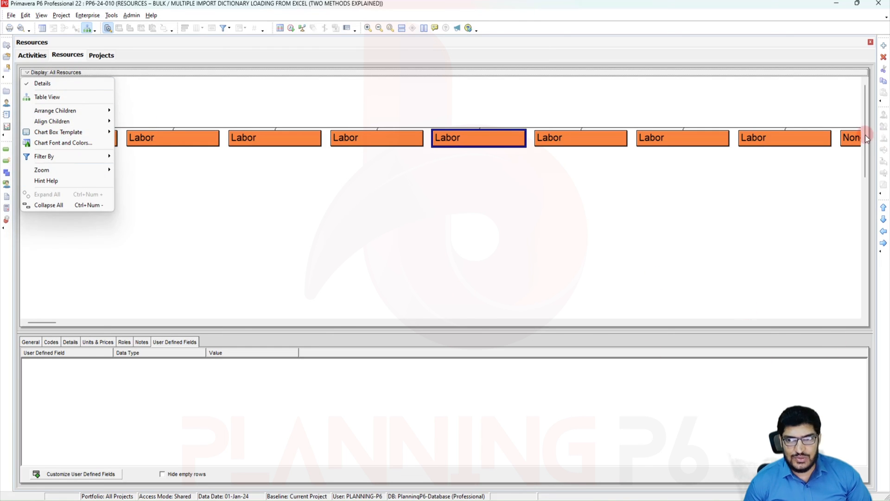
{"action": "left_click", "coordinate": [872, 92]}
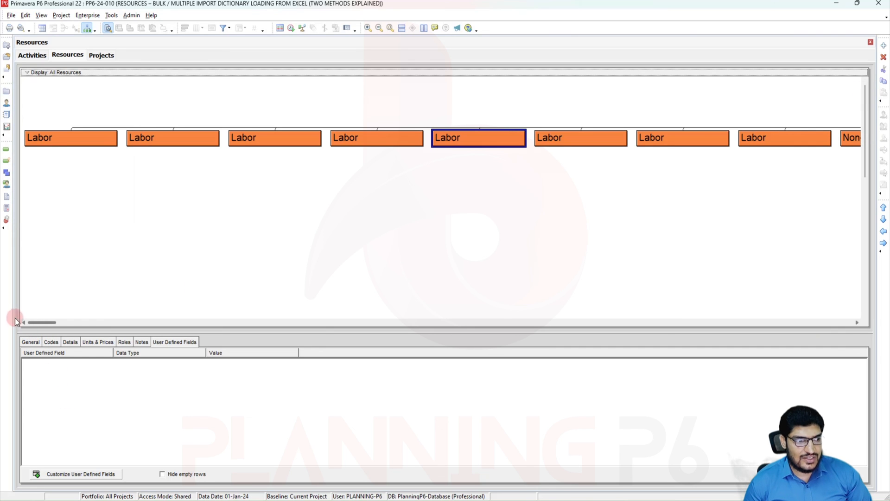
- Filter the resource chart by All Active Resources
{"action": "scroll", "coordinate": [257, 181], "scroll_direction": "down", "scroll_amount": 2}
{"action": "scroll", "coordinate": [258, 181], "scroll_direction": "down", "scroll_amount": 1}
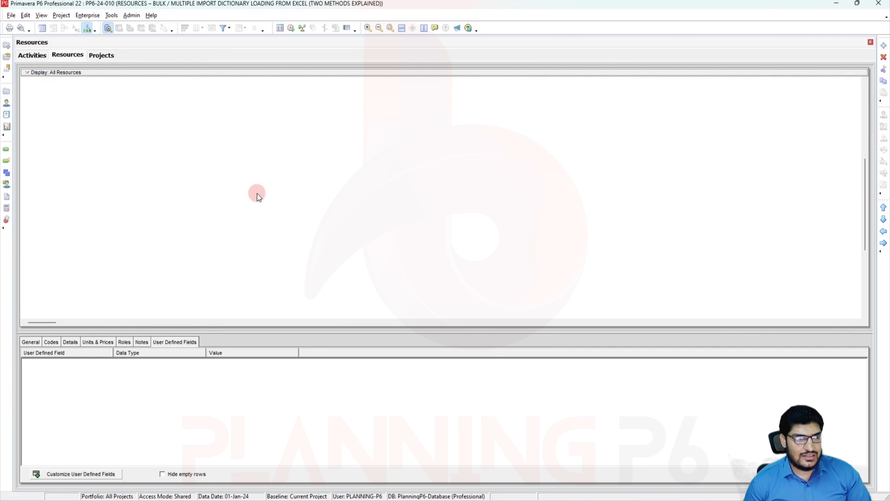
{"action": "scroll", "coordinate": [256, 194], "scroll_direction": "up", "scroll_amount": 2}
{"action": "left_click", "coordinate": [77, 72]}
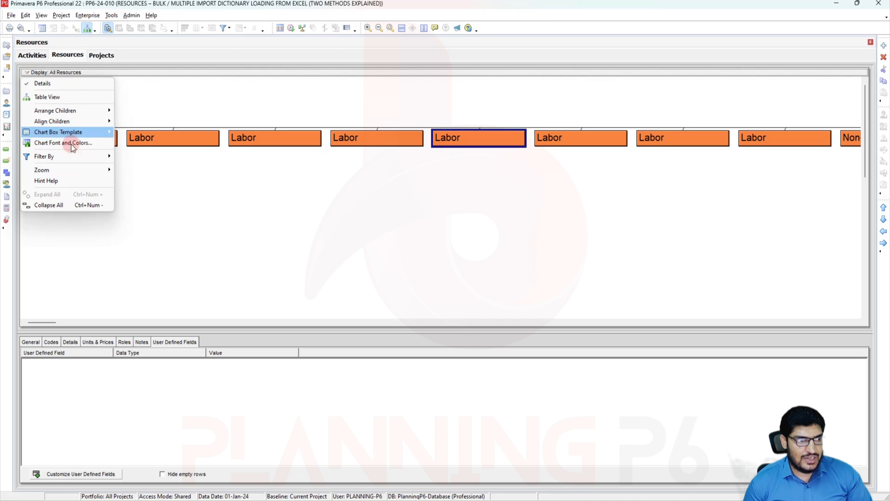
{"action": "mouse_move", "coordinate": [75, 157]}
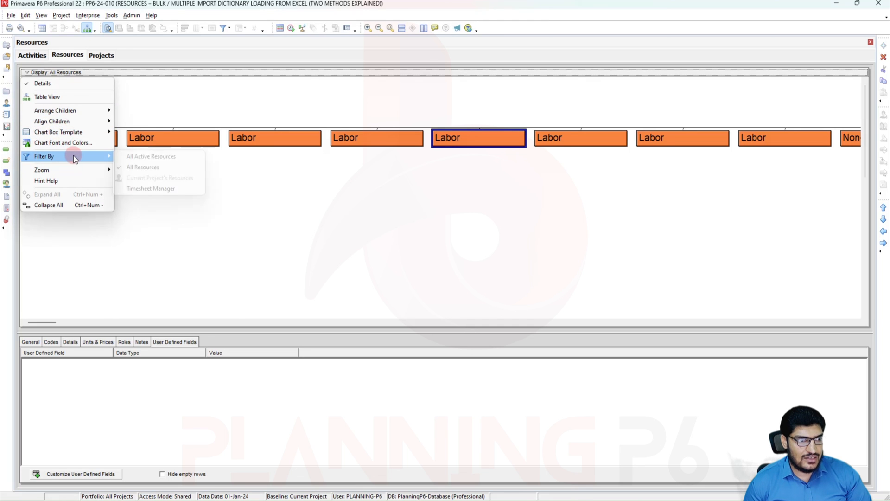
{"action": "left_click", "coordinate": [175, 157]}
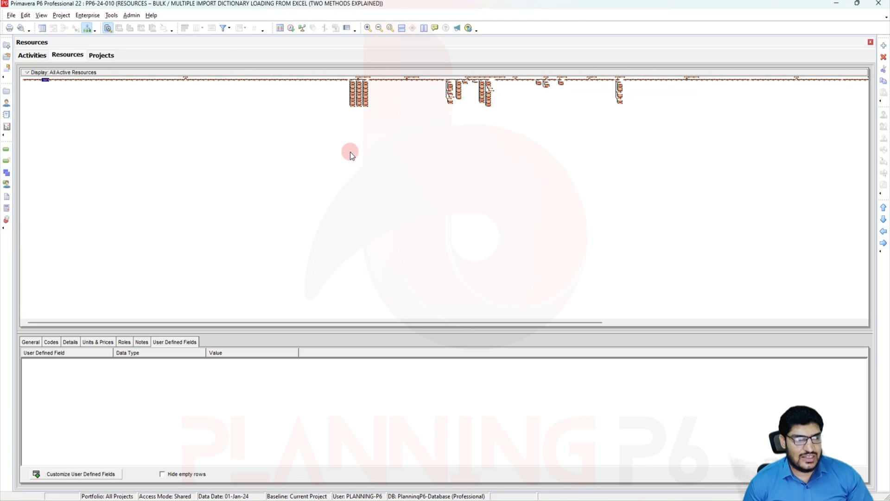
- Focus the chart on the NOTEPAD METHOD group at a readable size and select its parent box
{"action": "left_click", "coordinate": [363, 79]}
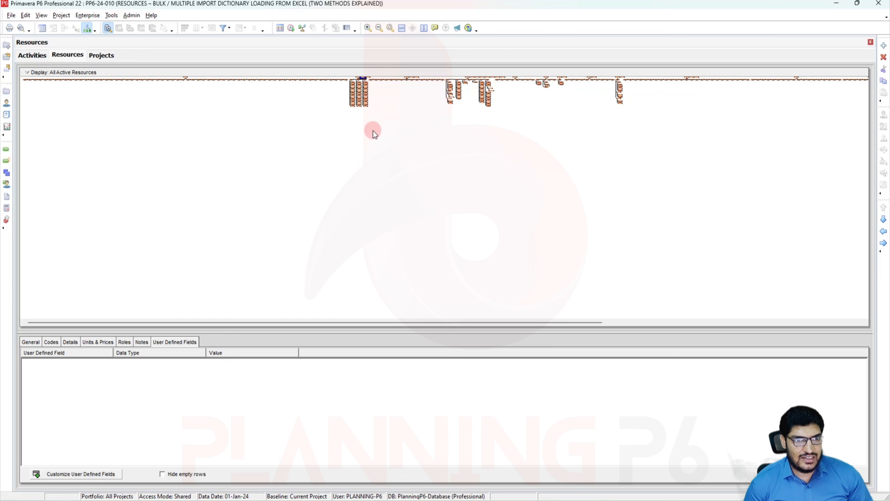
{"action": "left_click", "coordinate": [368, 29]}
{"action": "left_click", "coordinate": [367, 29]}
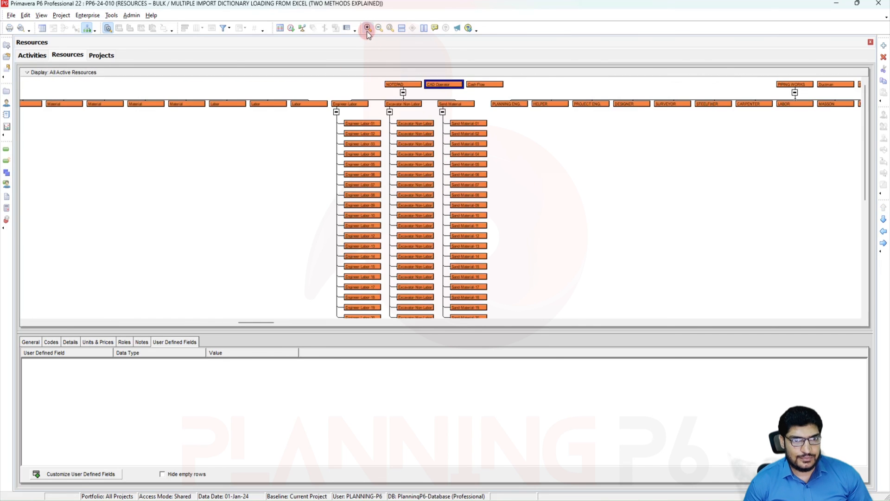
{"action": "left_click", "coordinate": [368, 29]}
{"action": "left_click", "coordinate": [359, 89]}
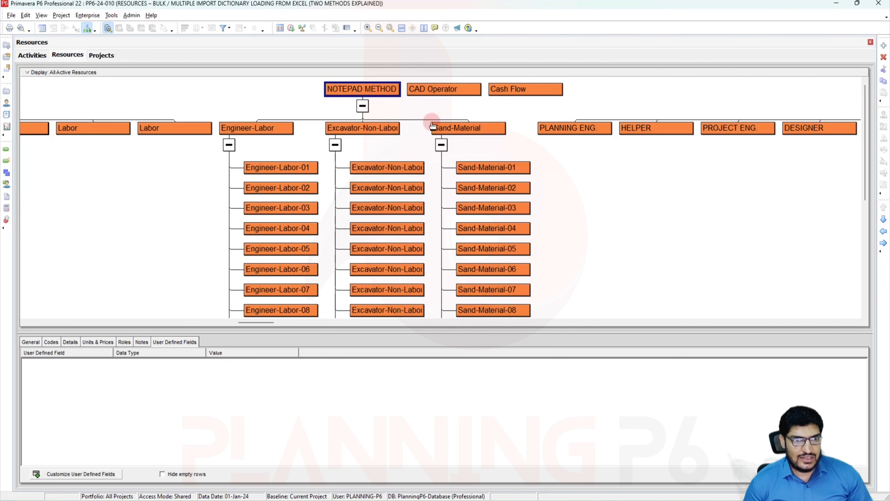
- Try Left alignment on the children of NOTEPAD METHOD and restore their Center alignment
{"action": "left_click", "coordinate": [54, 70]}
{"action": "mouse_move", "coordinate": [60, 123]}
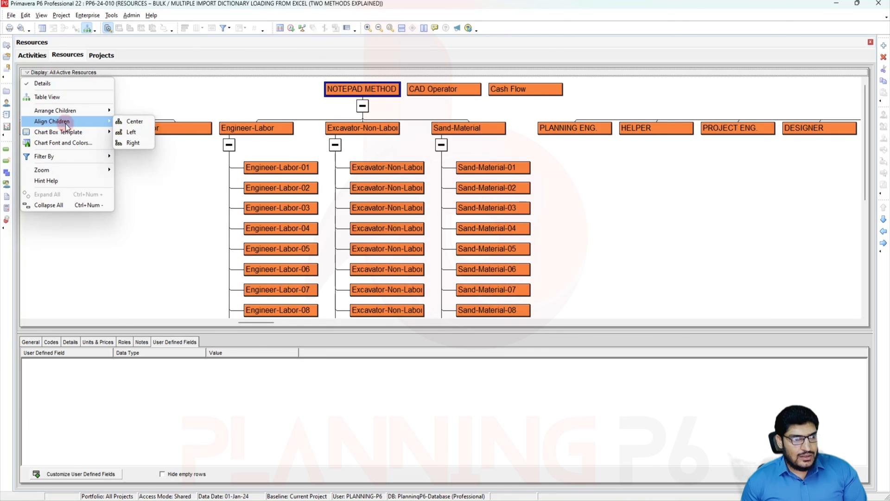
{"action": "left_click", "coordinate": [124, 132]}
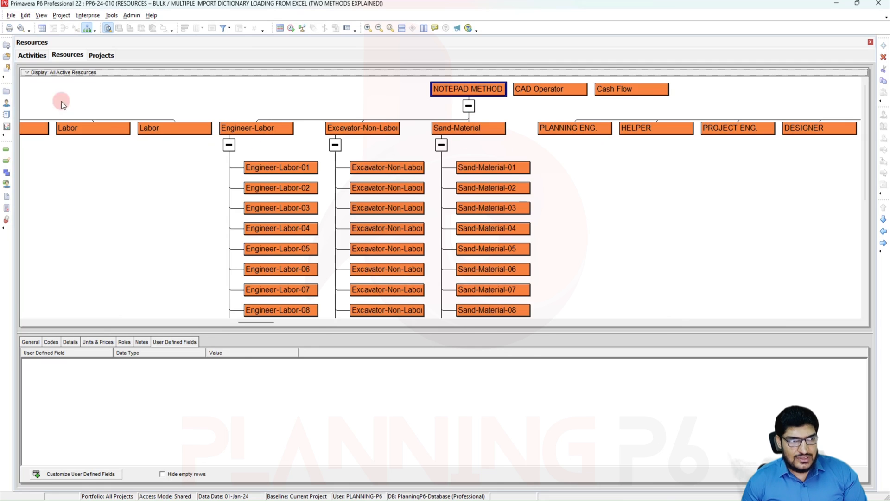
{"action": "left_click", "coordinate": [64, 72]}
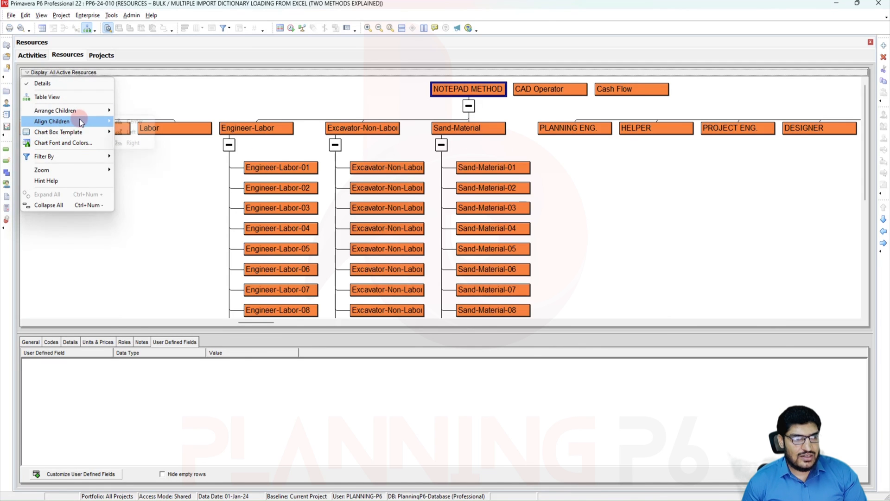
{"action": "mouse_move", "coordinate": [79, 119]}
{"action": "left_click", "coordinate": [134, 123]}
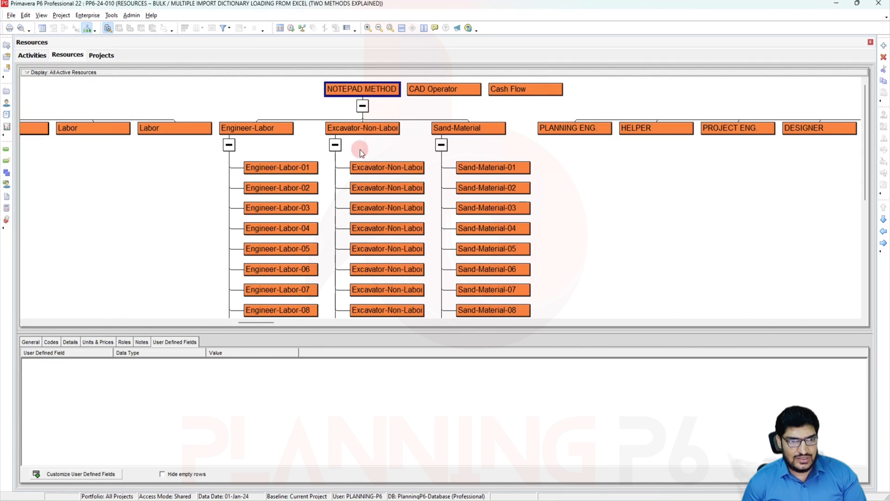
- Select the Excavator-Non-Labor box and set the alignment of its children to Center
{"action": "left_click", "coordinate": [358, 135]}
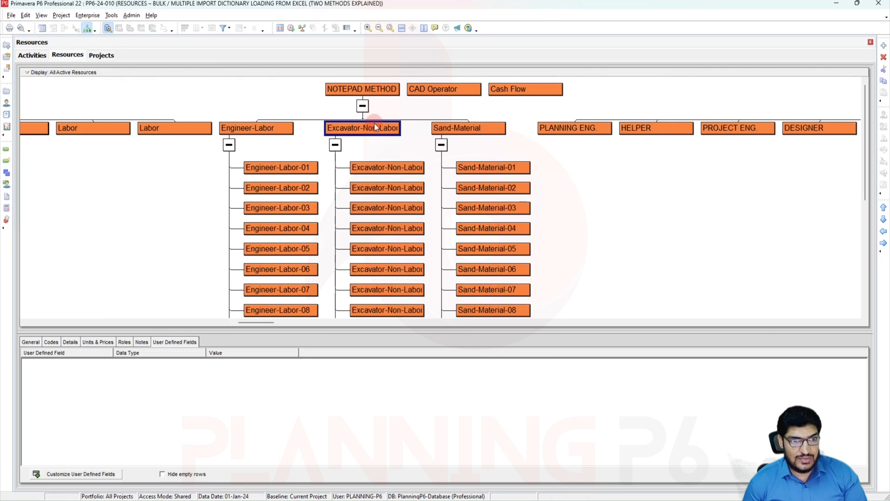
{"action": "left_click", "coordinate": [67, 70]}
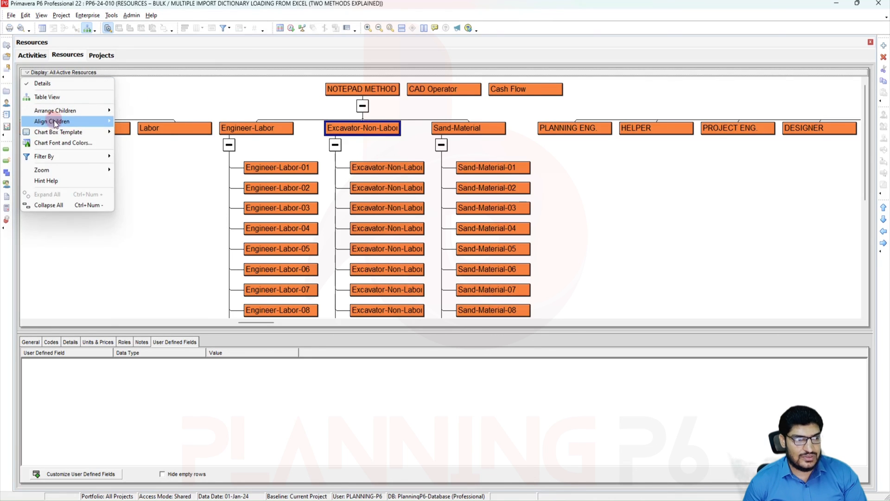
{"action": "left_click", "coordinate": [134, 122]}
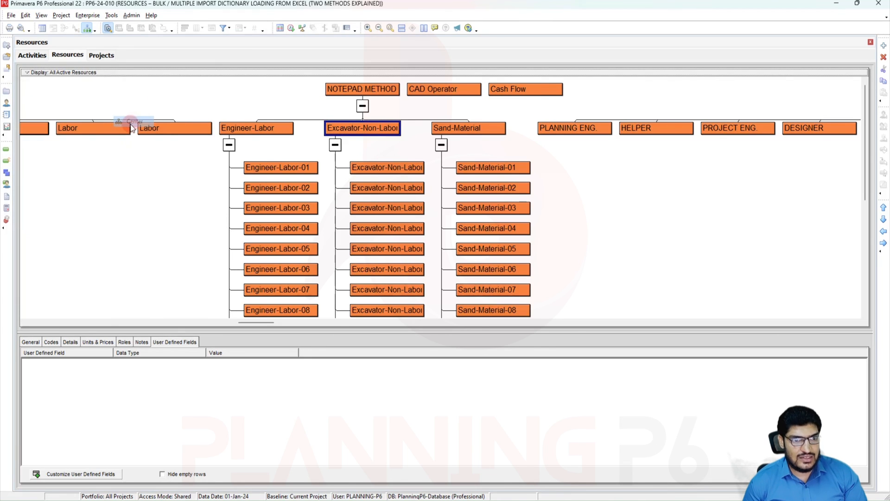
{"action": "left_click", "coordinate": [69, 72]}
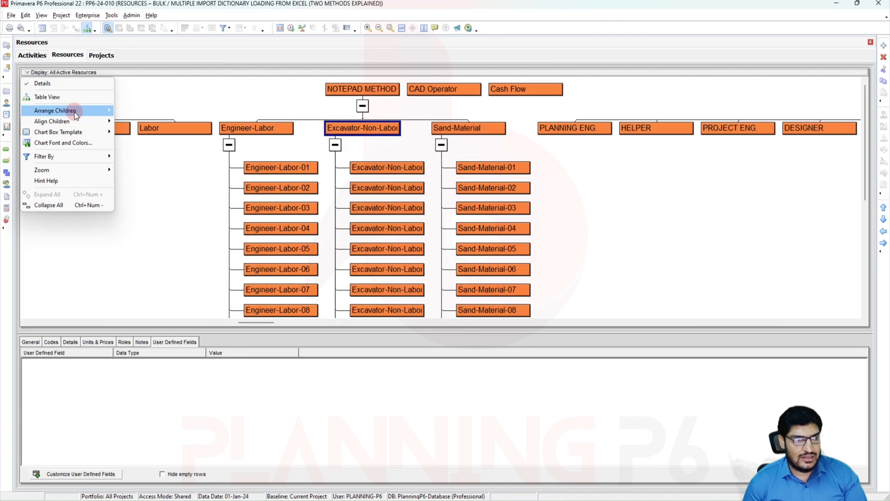
- Select the Engineer-Labor box, align its children to Right, and check the rearranged branches down to Sand-Material
{"action": "left_click", "coordinate": [292, 132]}
{"action": "left_click", "coordinate": [57, 71]}
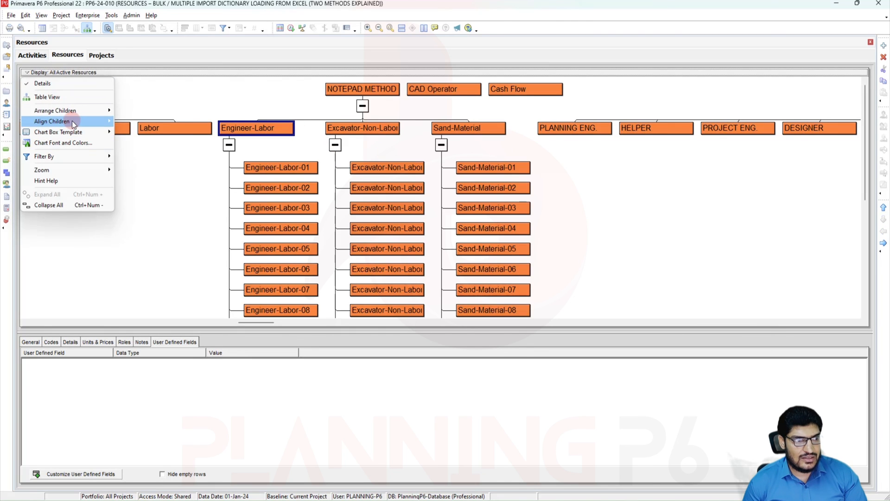
{"action": "left_click", "coordinate": [124, 128]}
{"action": "left_click", "coordinate": [71, 73]}
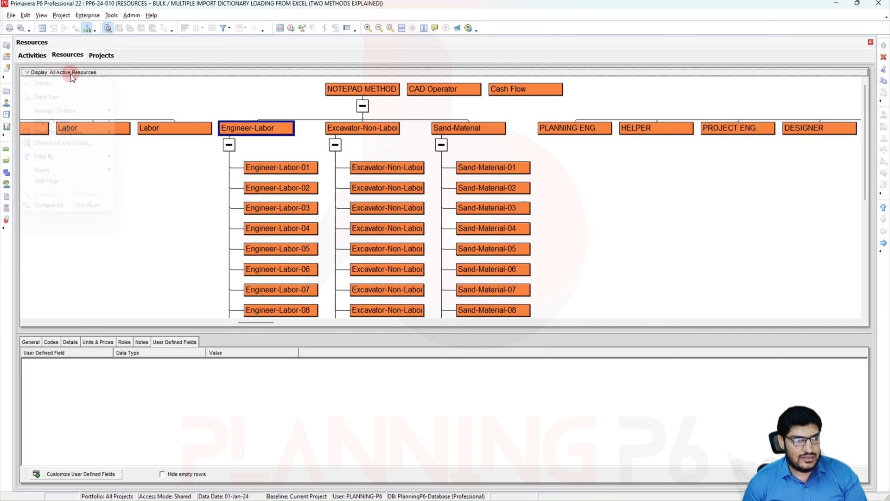
{"action": "mouse_move", "coordinate": [93, 120]}
{"action": "left_click", "coordinate": [128, 142]}
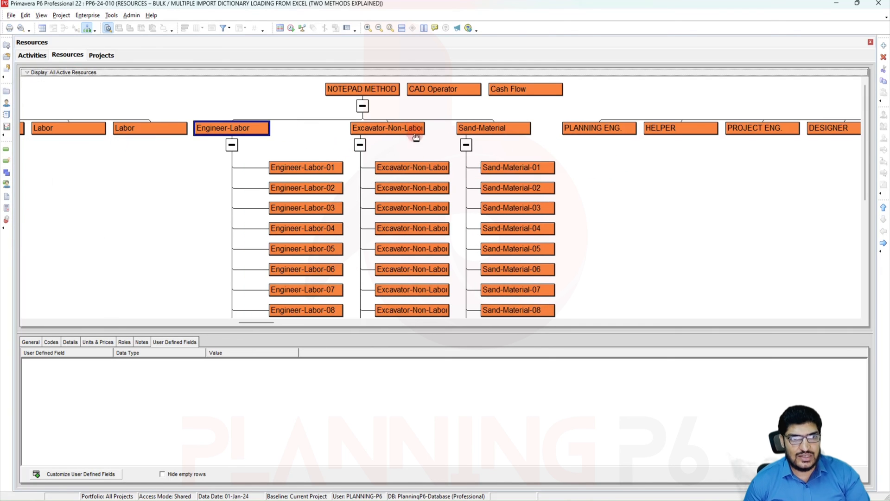
{"action": "left_click", "coordinate": [527, 128]}
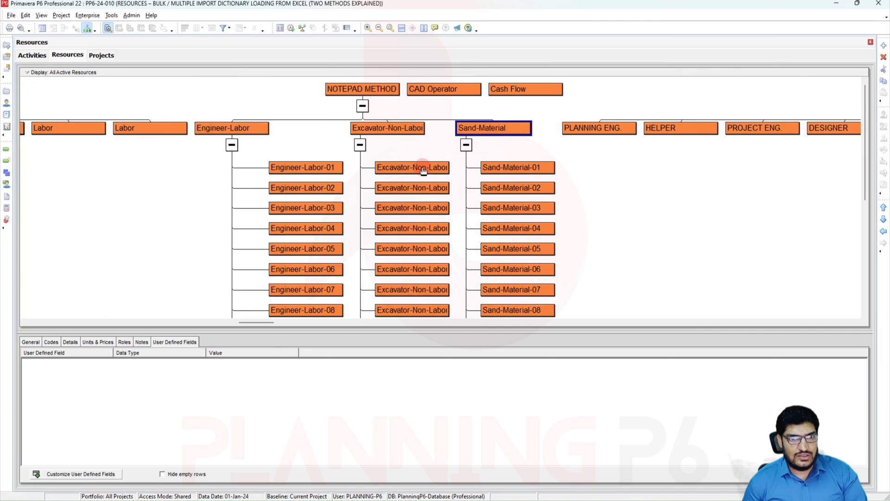
{"action": "scroll", "coordinate": [424, 168], "scroll_direction": "down", "scroll_amount": 5}
{"action": "scroll", "coordinate": [425, 172], "scroll_direction": "up", "scroll_amount": 5}
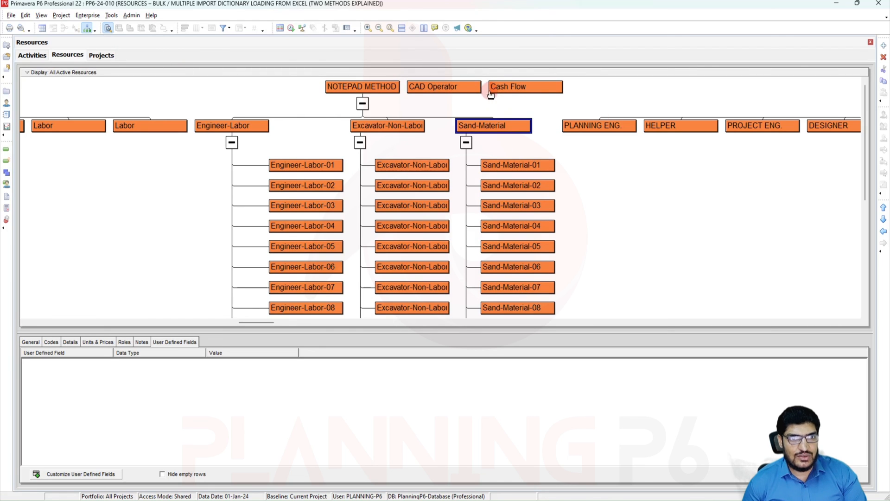
- Preview the resource chart's printout and set its page orientation to Landscape
{"action": "left_click", "coordinate": [10, 28]}
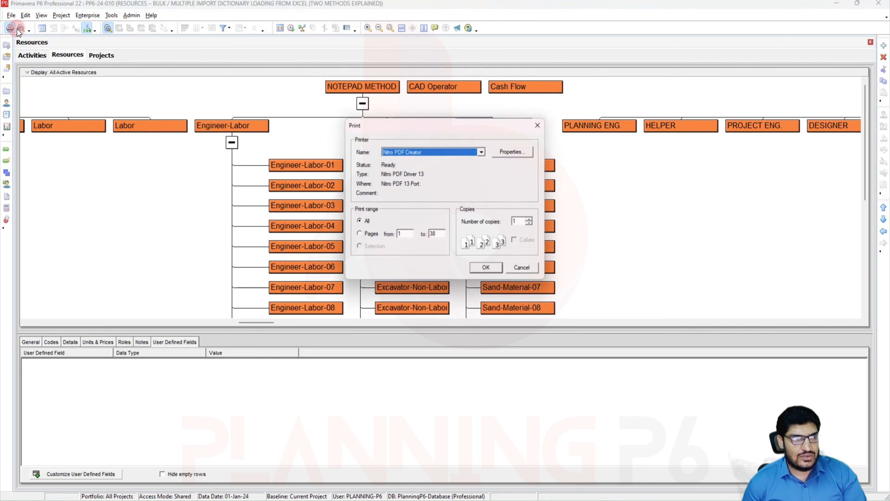
{"action": "left_click", "coordinate": [534, 128]}
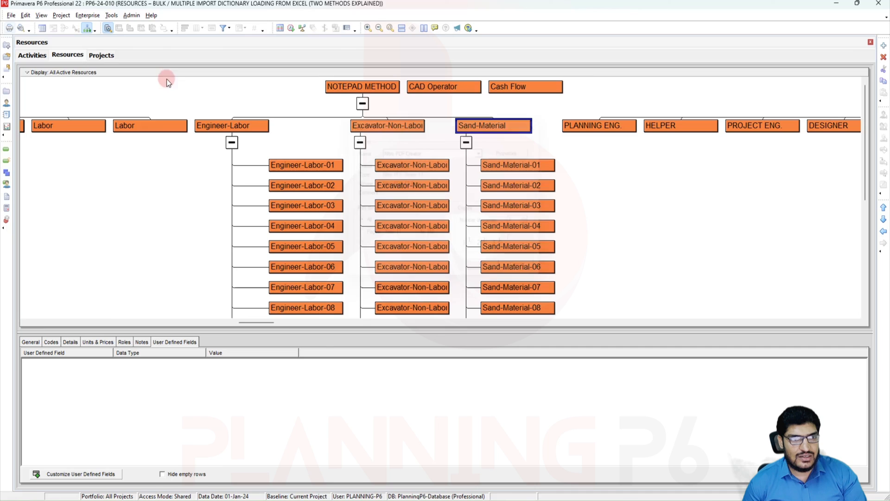
{"action": "left_click", "coordinate": [21, 28]}
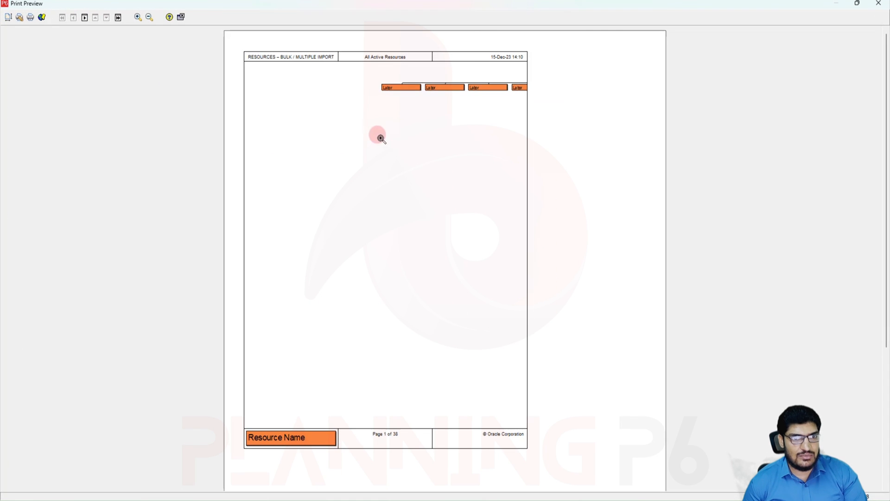
{"action": "left_click", "coordinate": [9, 17]}
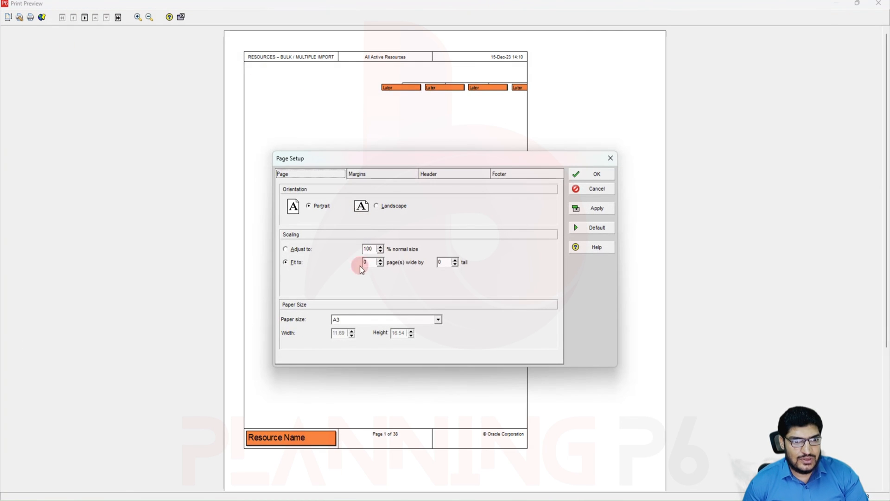
{"action": "left_click", "coordinate": [393, 206]}
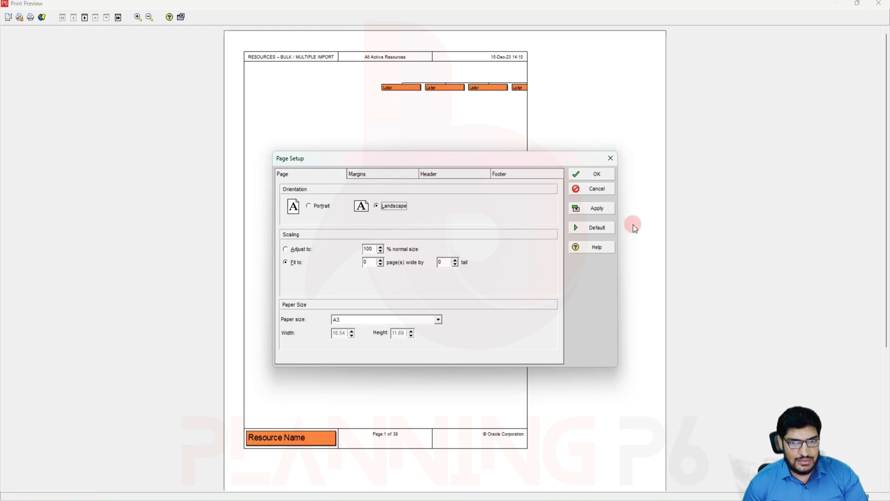
{"action": "left_click", "coordinate": [605, 212]}
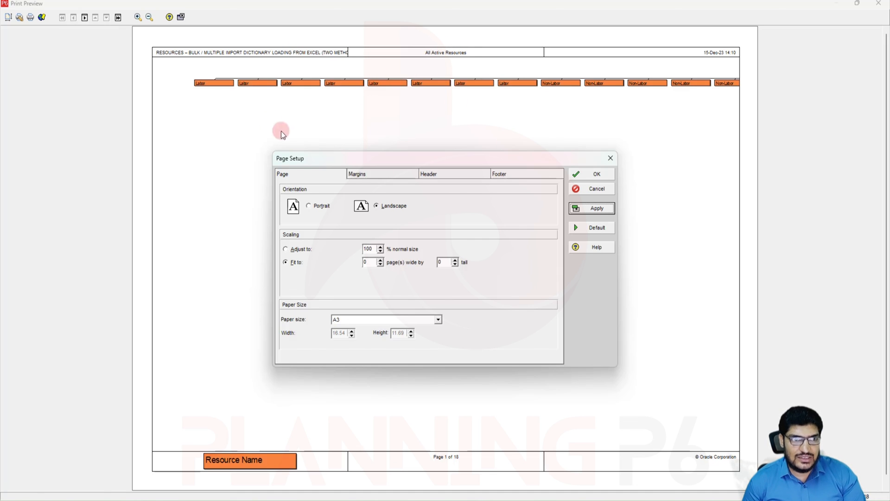
{"action": "left_click", "coordinate": [610, 159]}
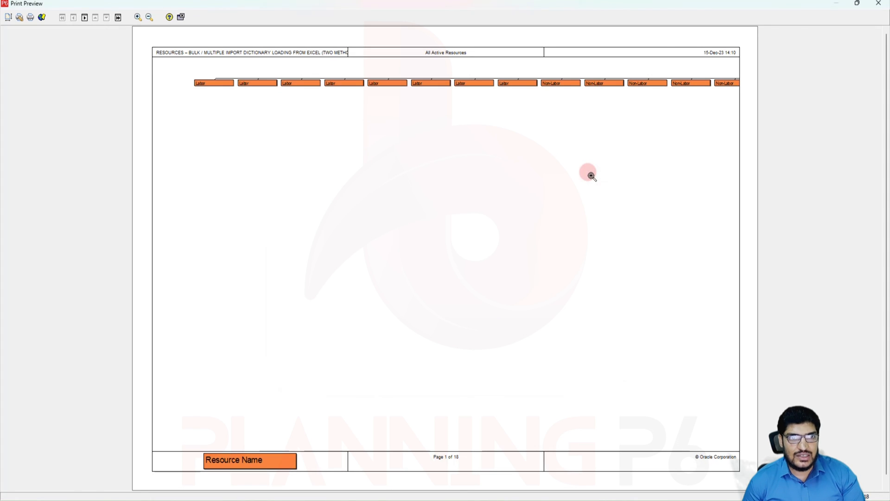
{"action": "left_click", "coordinate": [180, 17]}
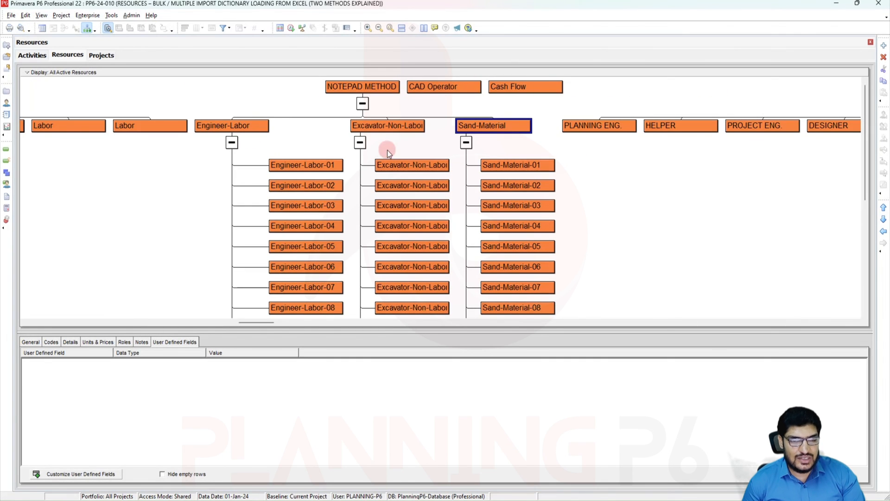
- Open the customizable chart box template and add an empty field row below Resource Name
{"action": "scroll", "coordinate": [436, 202], "scroll_direction": "down", "scroll_amount": 5}
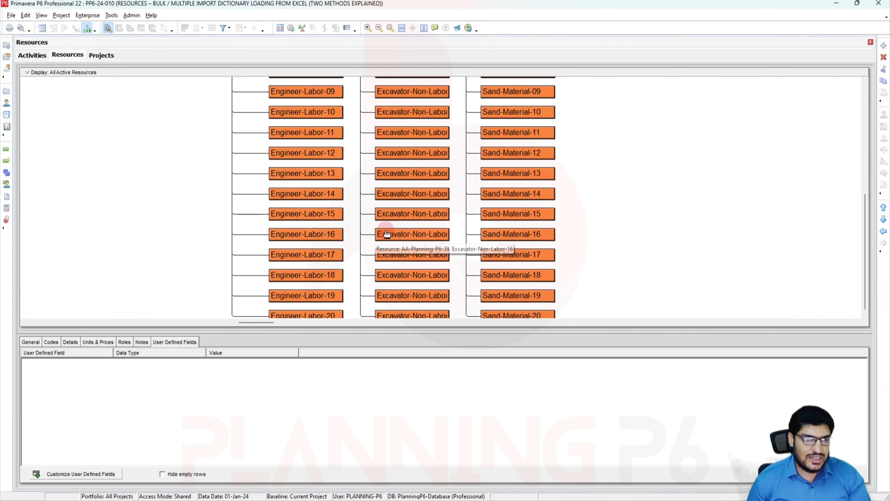
{"action": "scroll", "coordinate": [382, 213], "scroll_direction": "up", "scroll_amount": 5}
{"action": "right_click", "coordinate": [314, 126]}
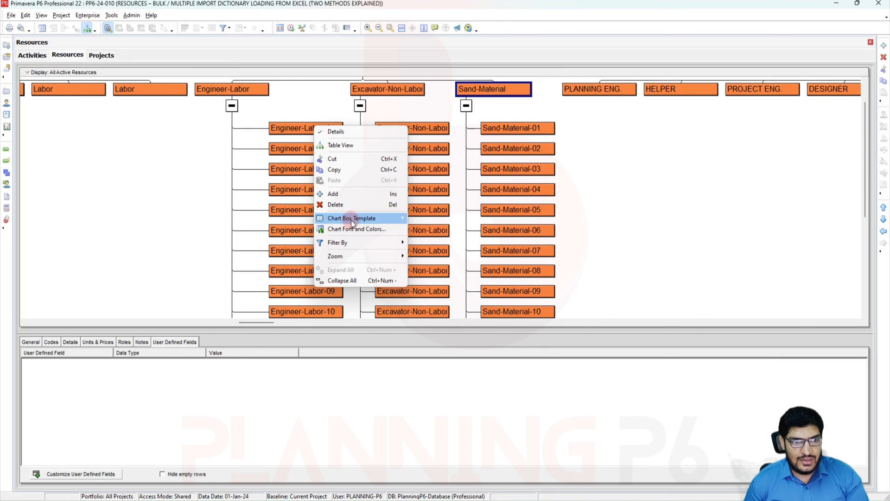
{"action": "mouse_move", "coordinate": [353, 219]}
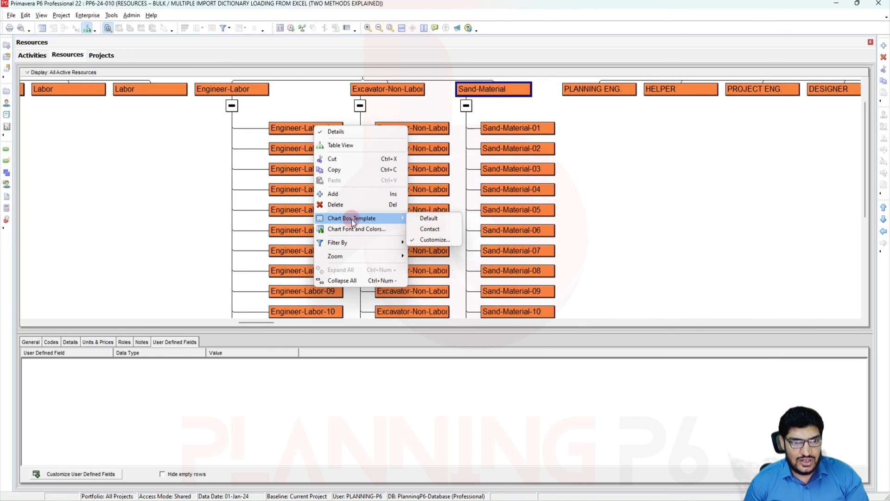
{"action": "left_click", "coordinate": [437, 240]}
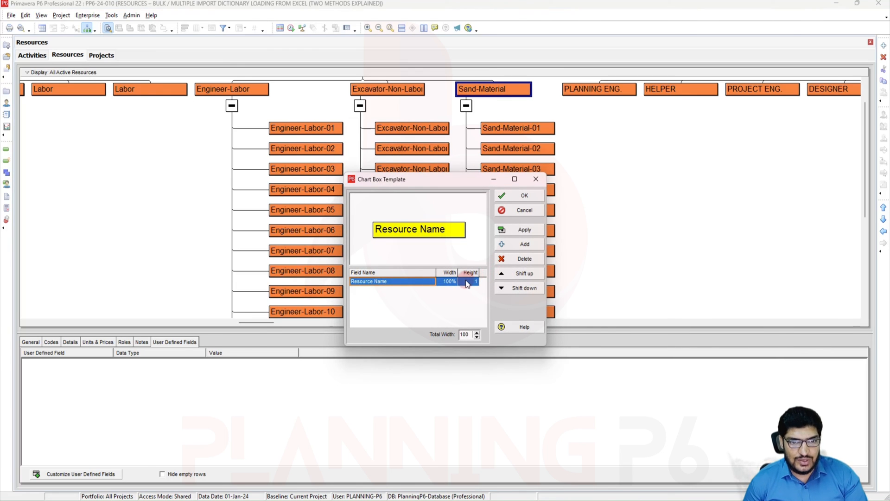
{"action": "left_click", "coordinate": [513, 246]}
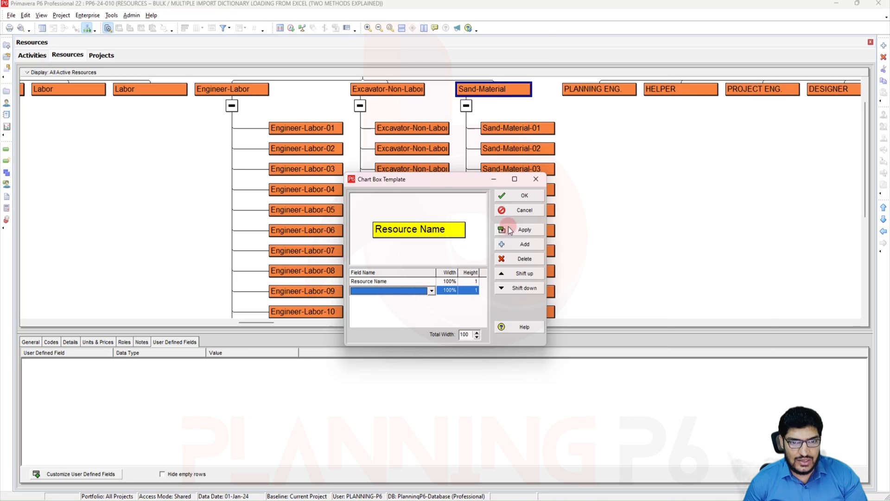
{"action": "left_click", "coordinate": [514, 230]}
{"action": "left_click", "coordinate": [438, 229]}
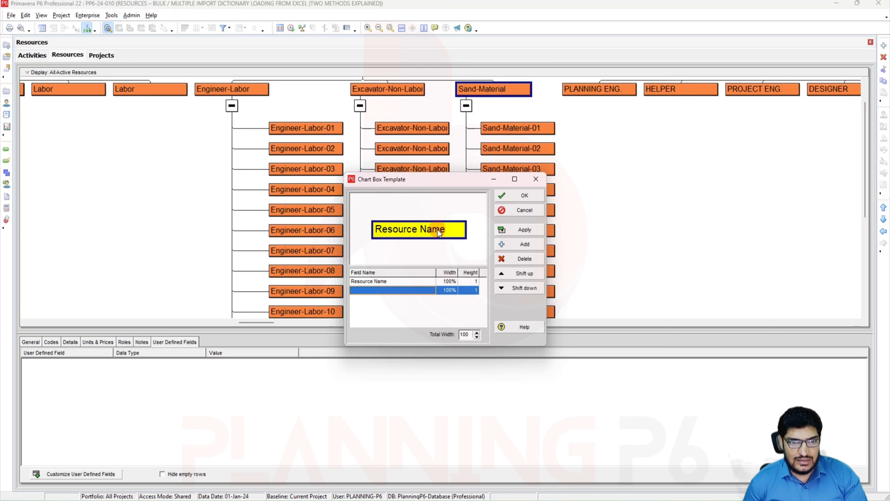
- Try different total widths for the chart boxes, apply 180, and set the template's total width back to 100
{"action": "left_click", "coordinate": [476, 331]}
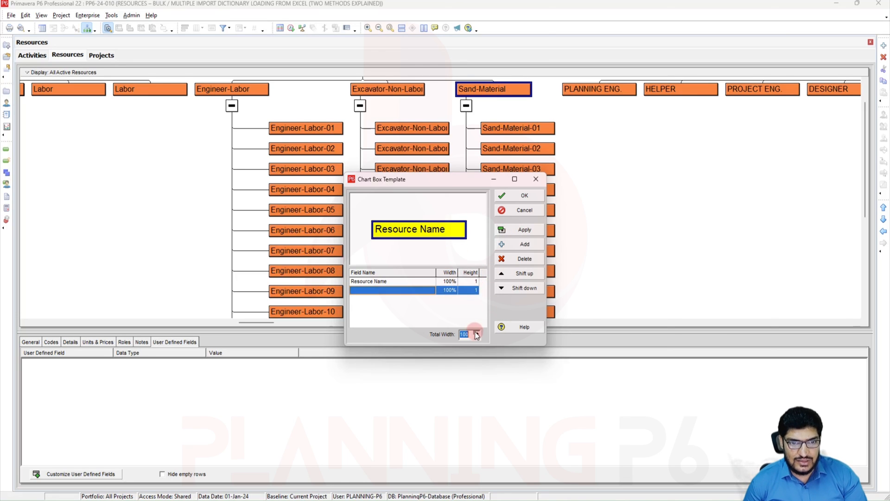
{"action": "left_click", "coordinate": [476, 331]}
{"action": "left_click", "coordinate": [476, 332]}
{"action": "left_click", "coordinate": [476, 332]}
{"action": "left_click", "coordinate": [477, 338]}
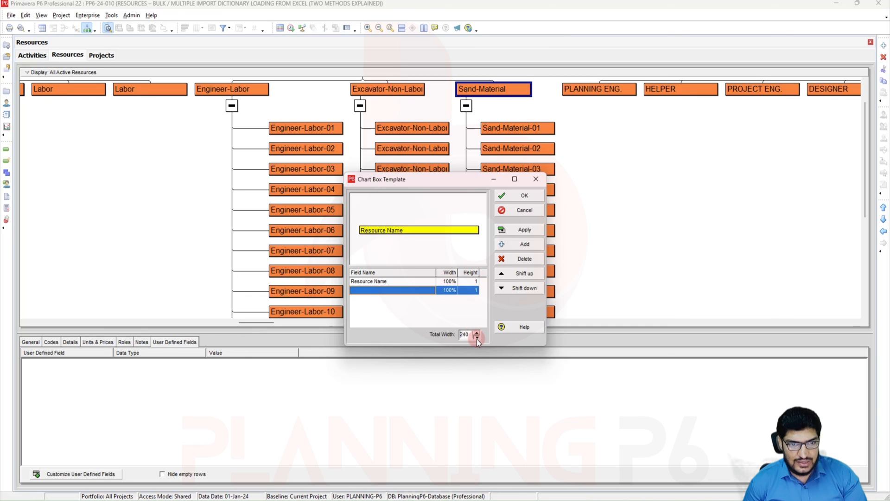
{"action": "left_click", "coordinate": [477, 338]}
{"action": "left_click", "coordinate": [477, 338]}
{"action": "left_click", "coordinate": [476, 338]}
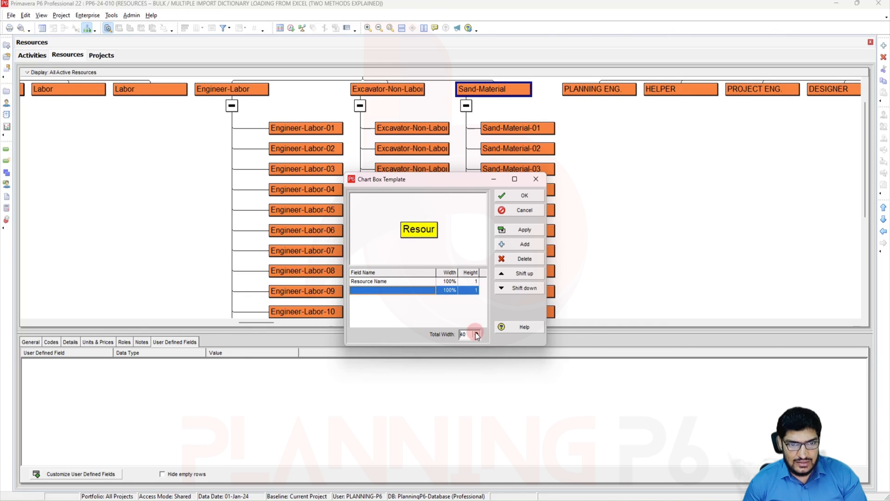
{"action": "left_click", "coordinate": [476, 332]}
{"action": "left_click", "coordinate": [476, 332]}
{"action": "left_click", "coordinate": [477, 331]}
{"action": "left_click", "coordinate": [476, 331]}
{"action": "left_click", "coordinate": [476, 331]}
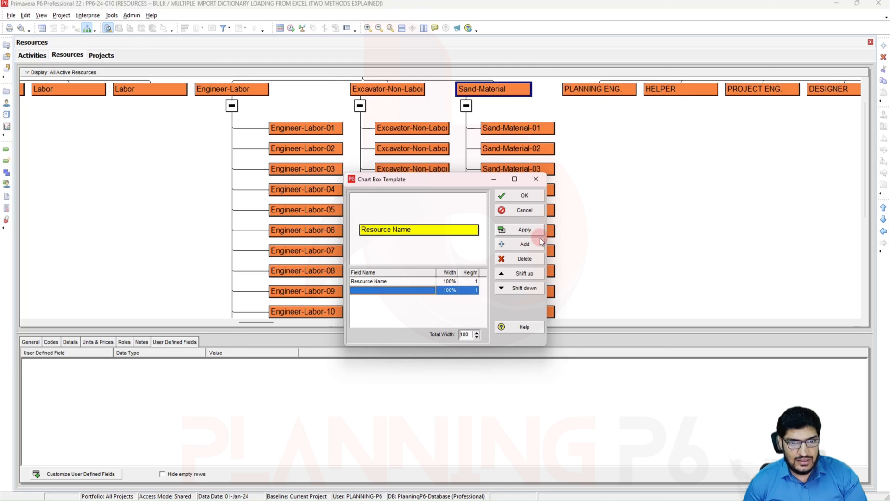
{"action": "left_click", "coordinate": [524, 230]}
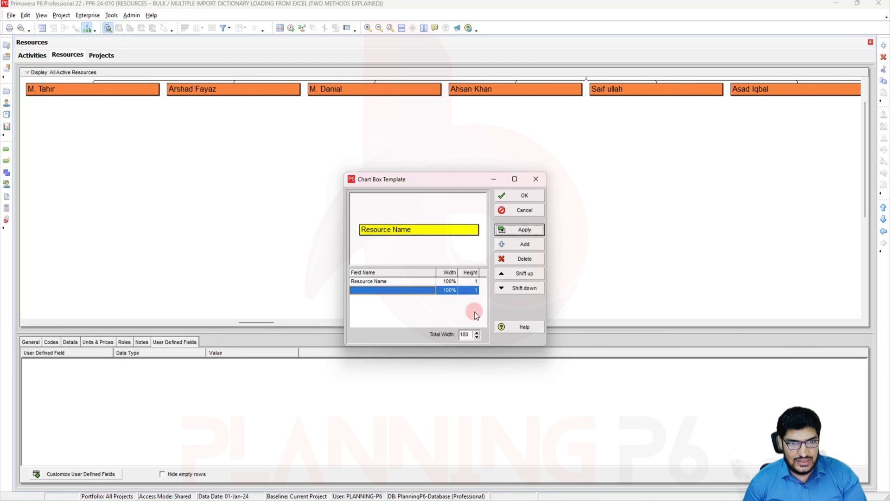
{"action": "left_click", "coordinate": [477, 337]}
{"action": "left_click", "coordinate": [476, 337]}
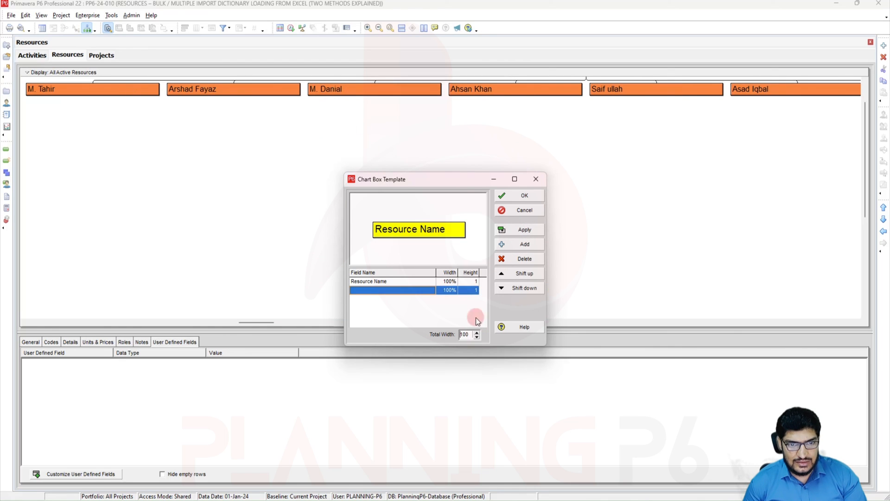
- Add the Active and Calendar fields below Resource Name in the chart box template and apply it
{"action": "left_click", "coordinate": [526, 244]}
{"action": "left_click", "coordinate": [391, 291]}
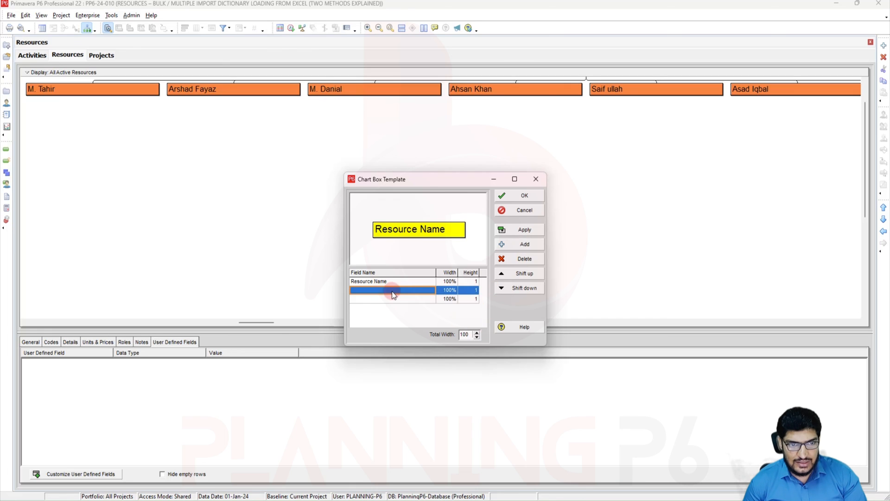
{"action": "left_click", "coordinate": [392, 293]}
{"action": "left_click", "coordinate": [379, 301]}
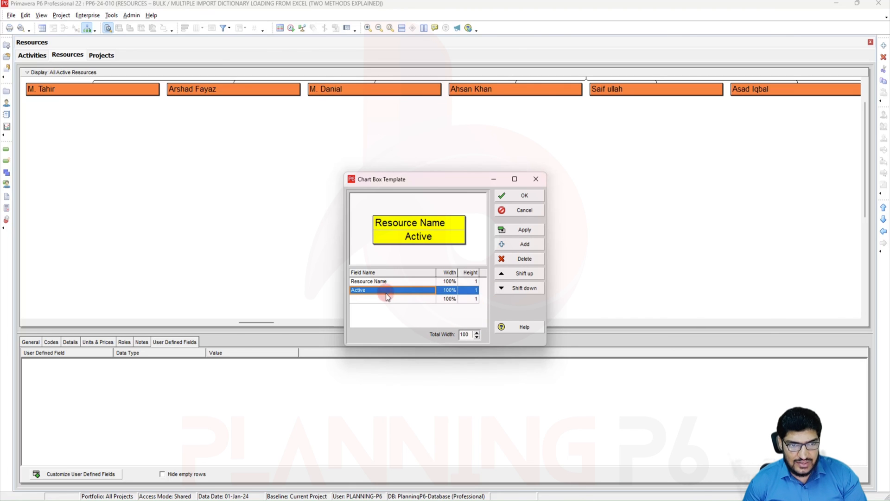
{"action": "left_click", "coordinate": [382, 301]}
{"action": "left_click", "coordinate": [381, 301]}
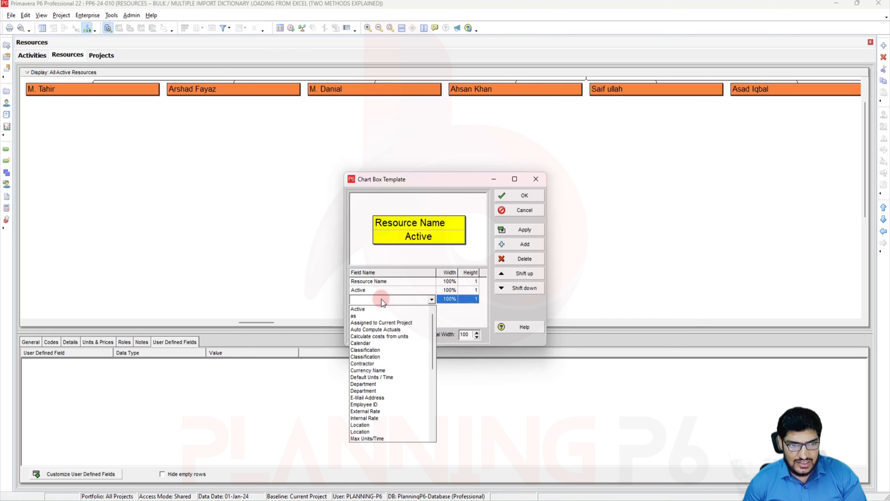
{"action": "left_click", "coordinate": [377, 348]}
{"action": "left_click", "coordinate": [521, 231]}
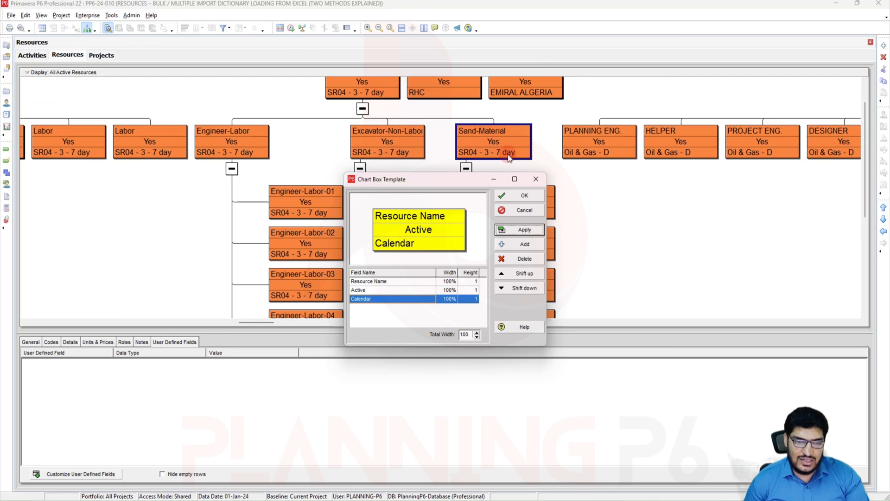
- Add the Assigned to Current Project field below Calendar, apply the chart box template, and close it
{"action": "left_click", "coordinate": [524, 244]}
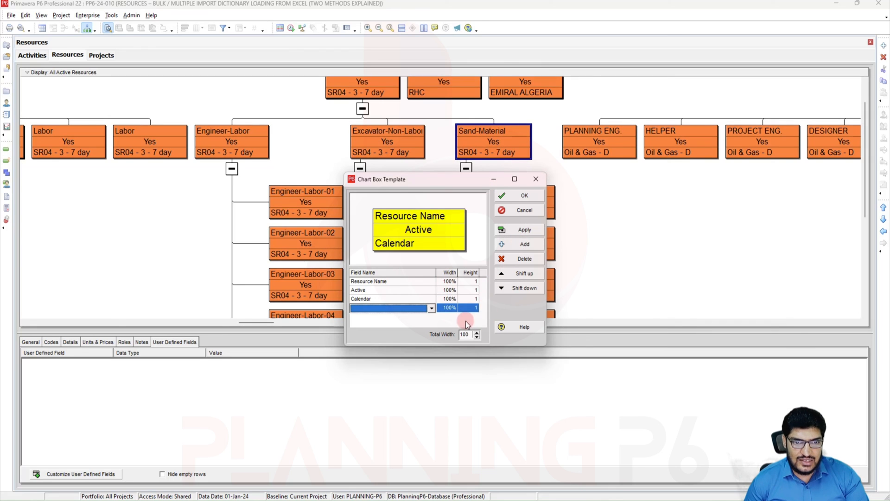
{"action": "left_click", "coordinate": [429, 310]}
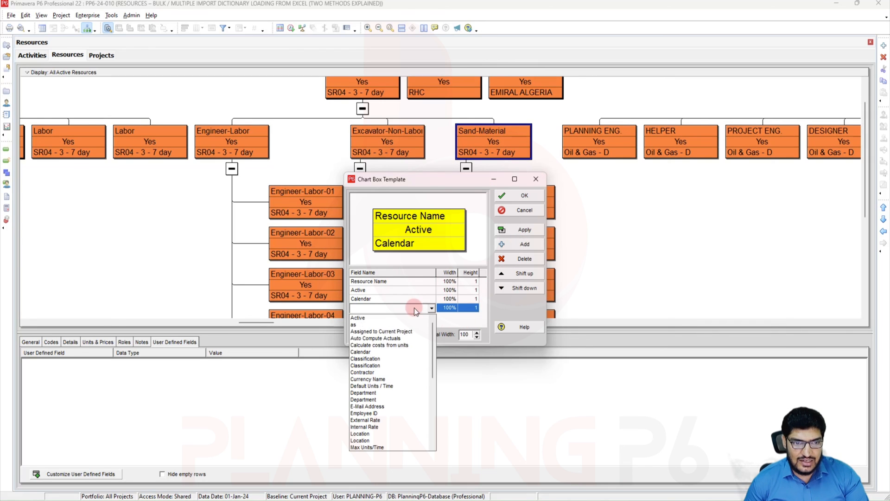
{"action": "left_click", "coordinate": [388, 332]}
{"action": "left_click", "coordinate": [522, 231]}
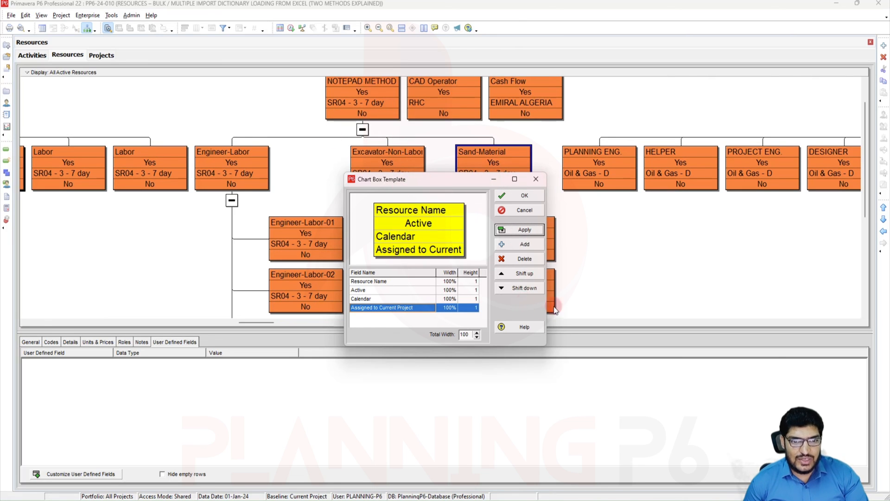
{"action": "left_click", "coordinate": [536, 179]}
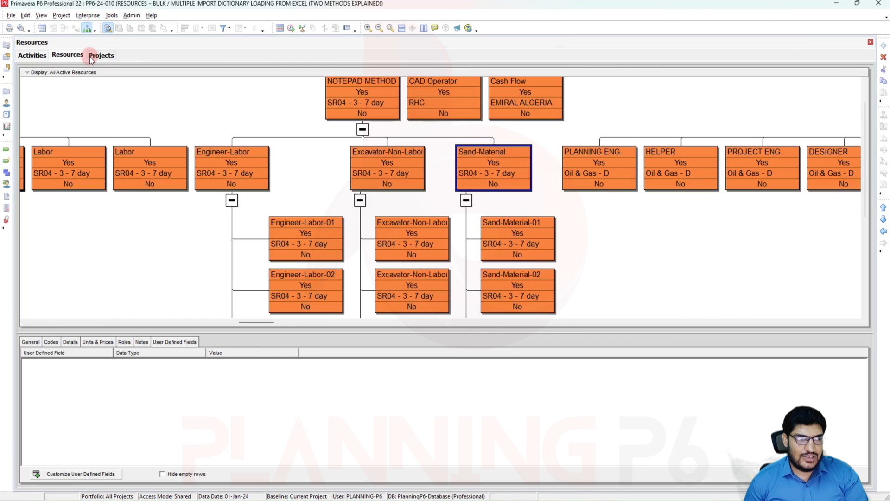
- Switch the resources from the chart to the table view and go to the start of the list
{"action": "left_click", "coordinate": [101, 56]}
{"action": "left_click", "coordinate": [68, 55]}
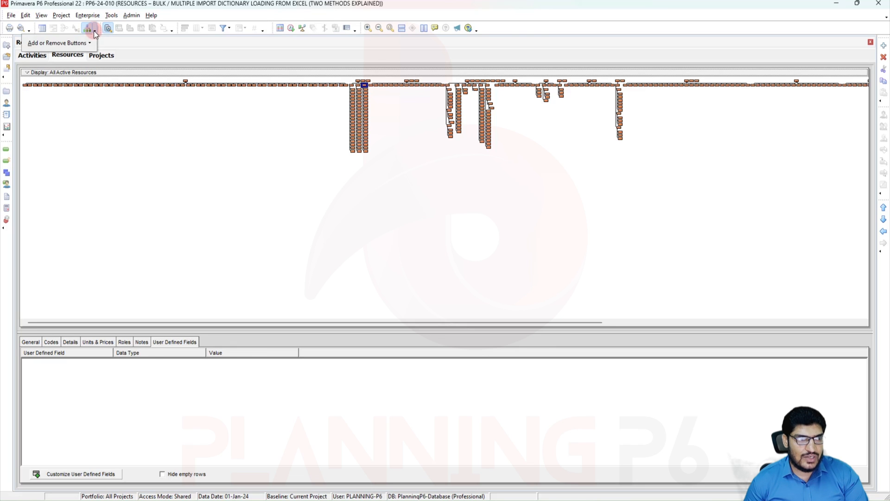
{"action": "right_click", "coordinate": [97, 119]}
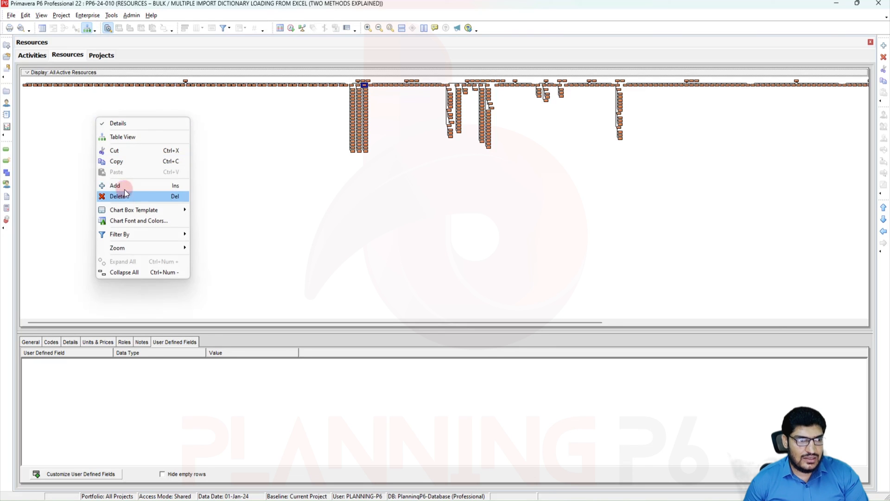
{"action": "left_click", "coordinate": [138, 138]}
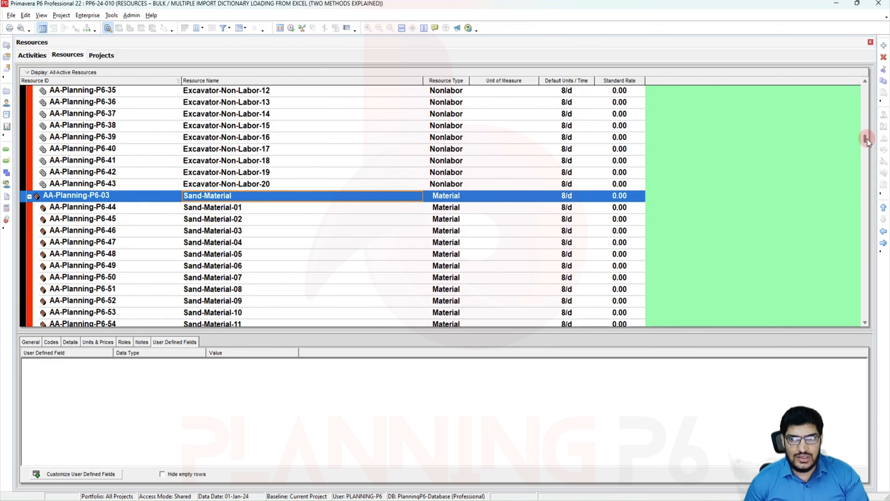
{"action": "left_click_drag", "start_coordinate": [866, 138], "coordinate": [868, 76]}
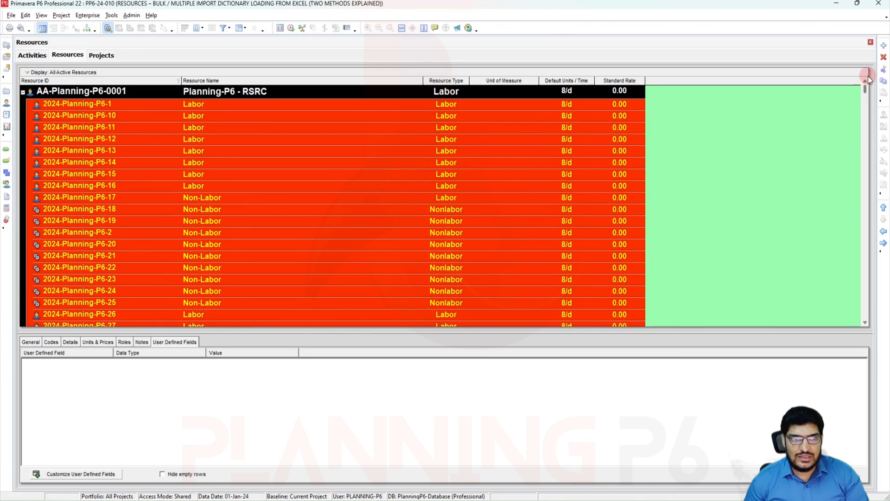
- Sort the resource table by Resource ID in ascending and descending order, and restore the hierarchical arrangement
{"action": "left_click", "coordinate": [178, 81]}
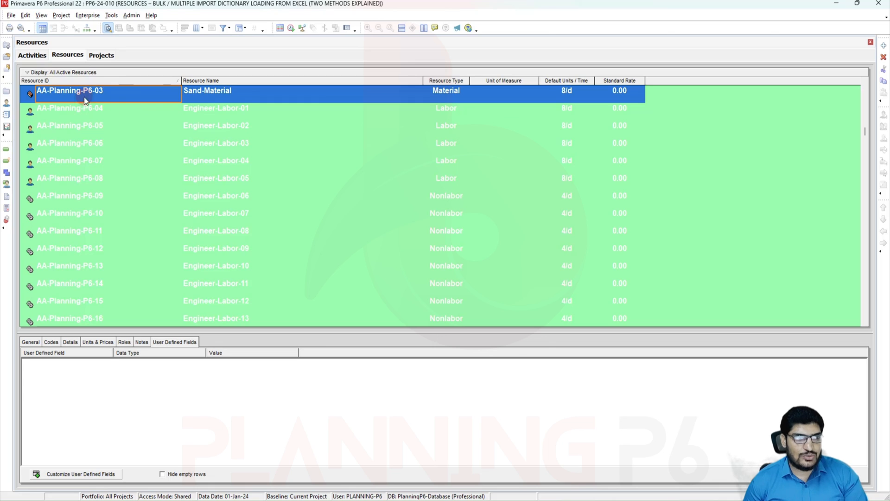
{"action": "left_click", "coordinate": [179, 81]}
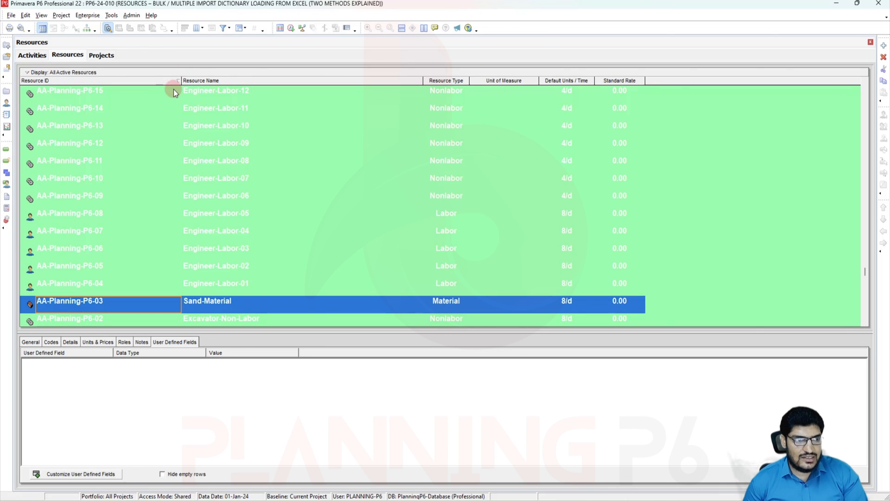
{"action": "left_click", "coordinate": [178, 82]}
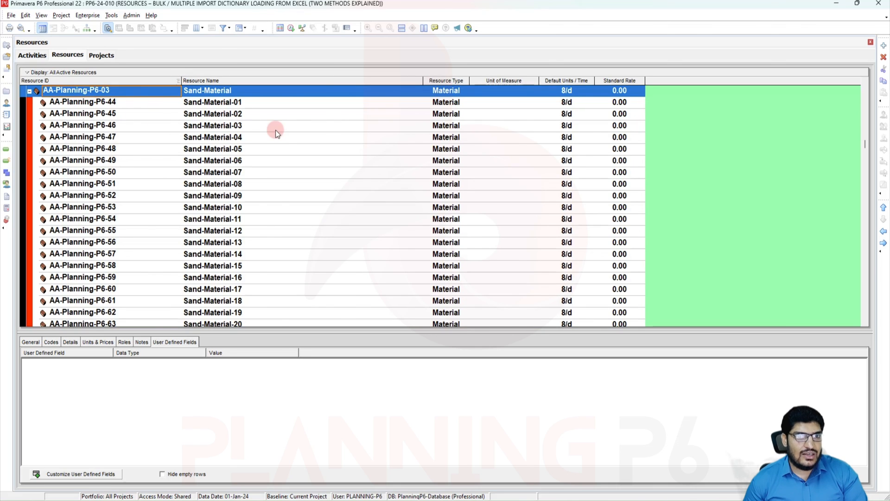